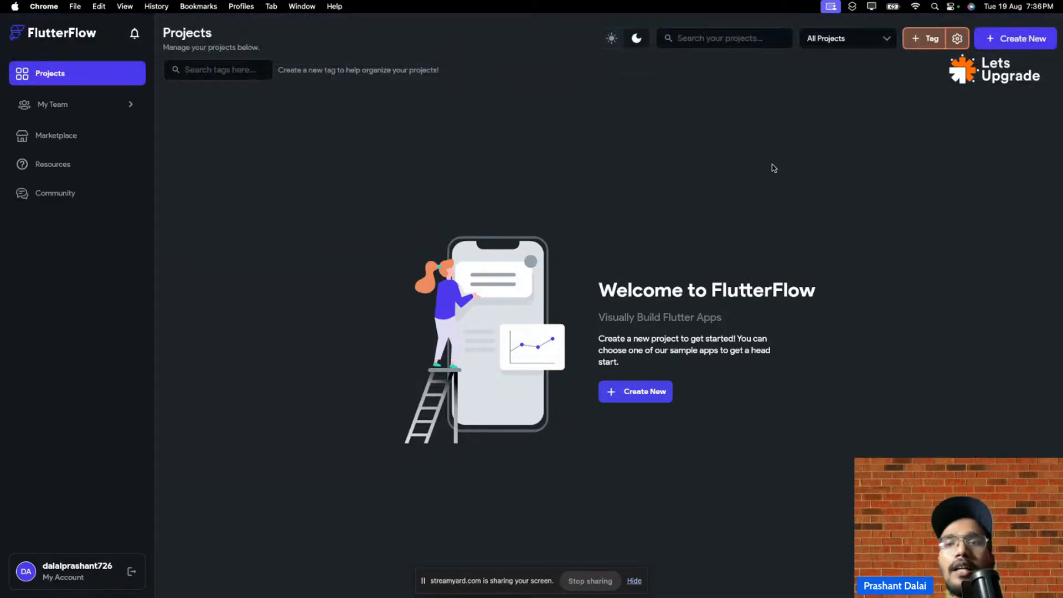
- Create a new blank project named CrudApp and open it on the empty HomePage
{"action": "left_click", "coordinate": [991, 49]}
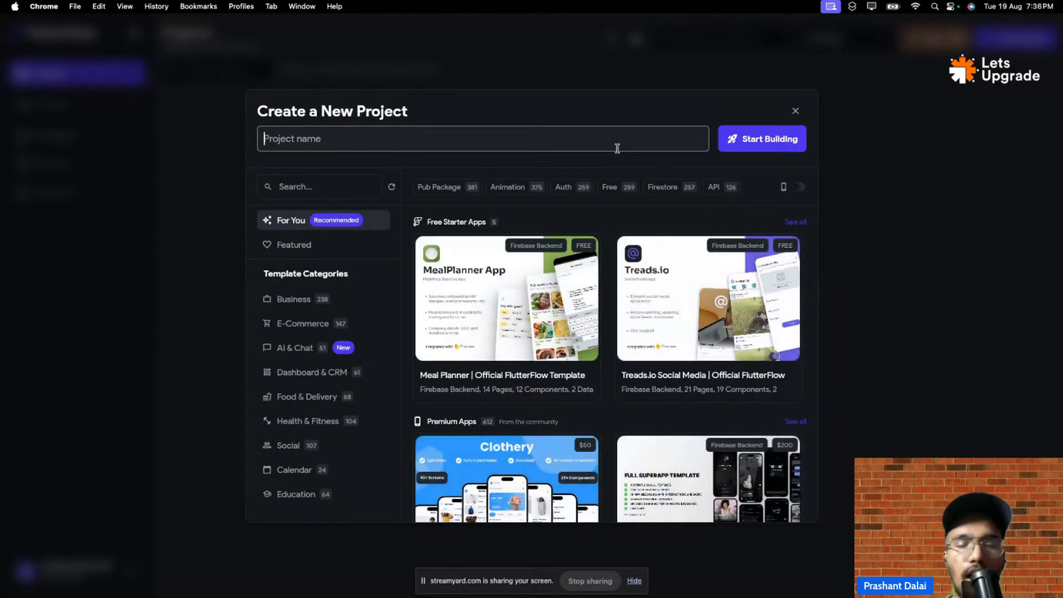
{"action": "type", "text": "Crud"}
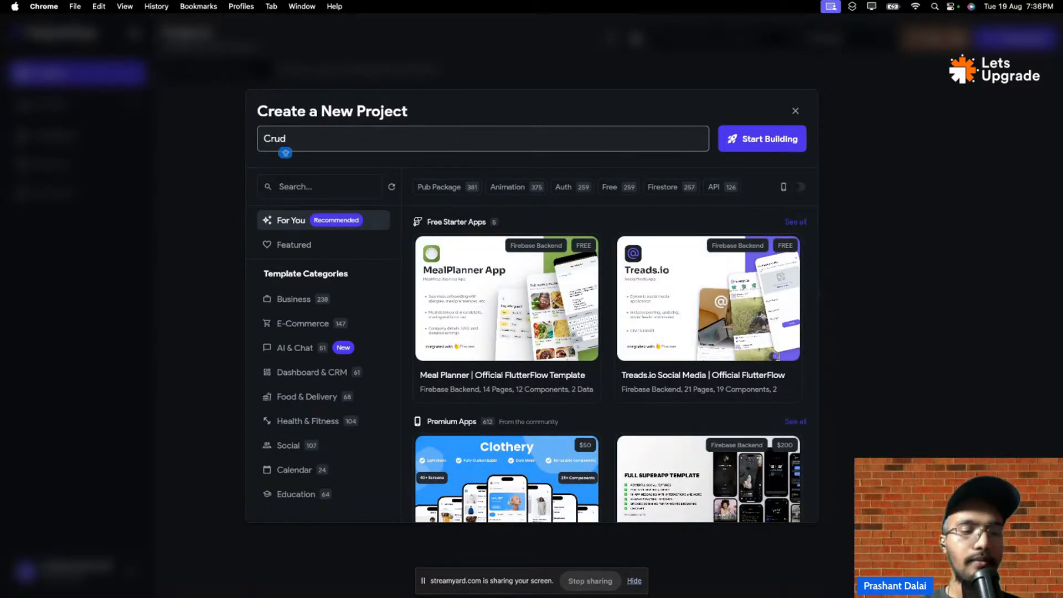
{"action": "type", "text": "App"}
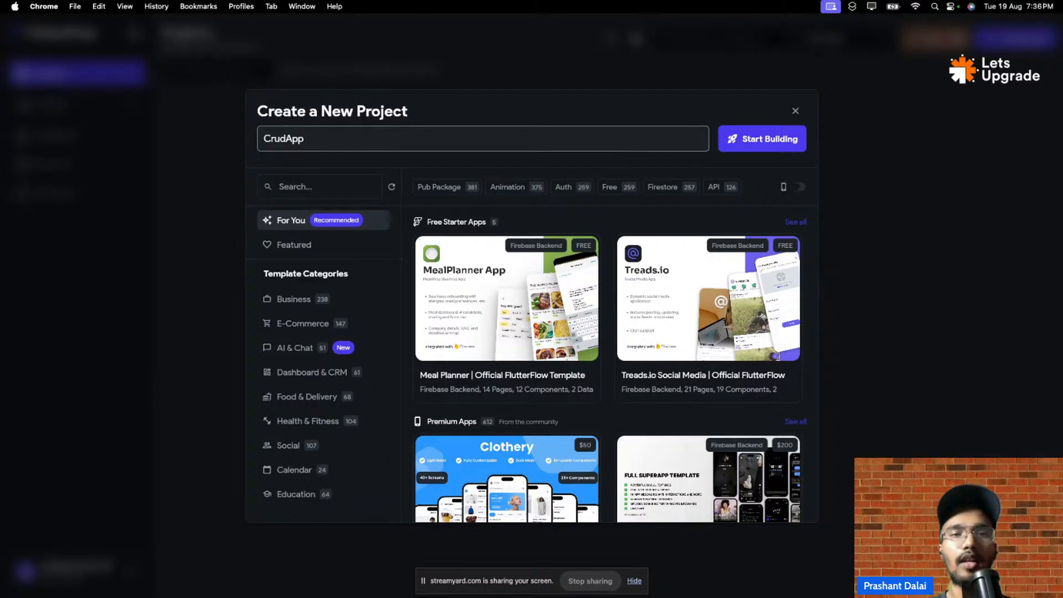
{"action": "key", "text": "Return"}
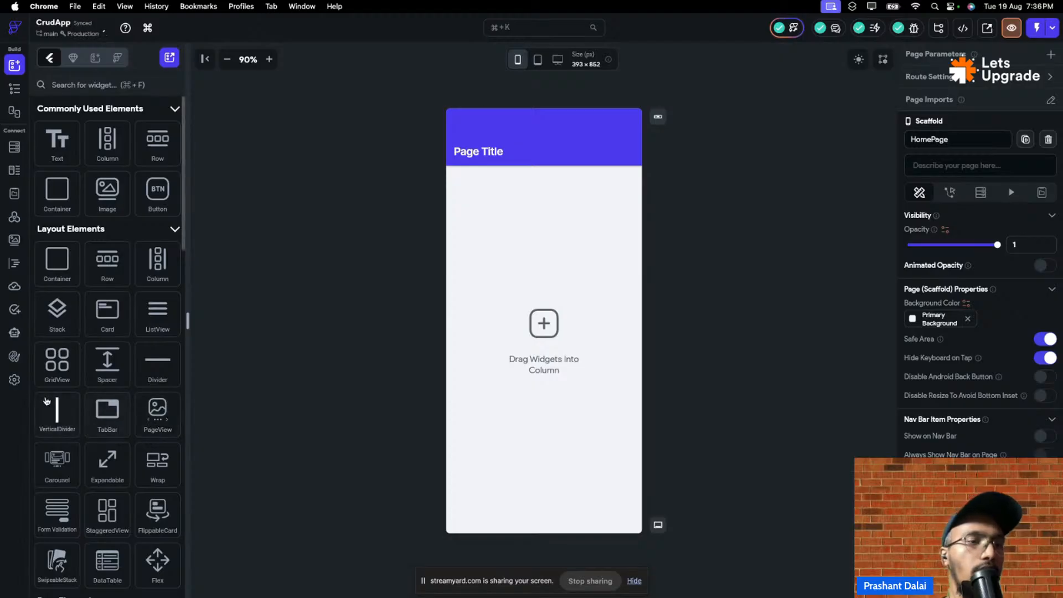
- Open CrudApp's settings, glance at Build and the widget tree, then return to App Details
{"action": "left_click", "coordinate": [15, 379]}
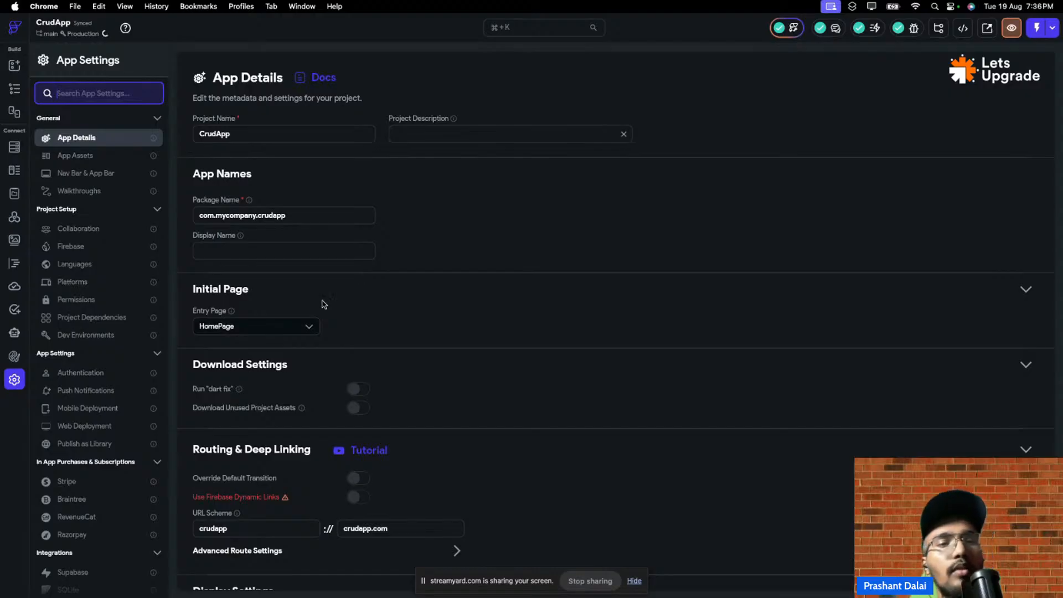
{"action": "left_click", "coordinate": [14, 66]}
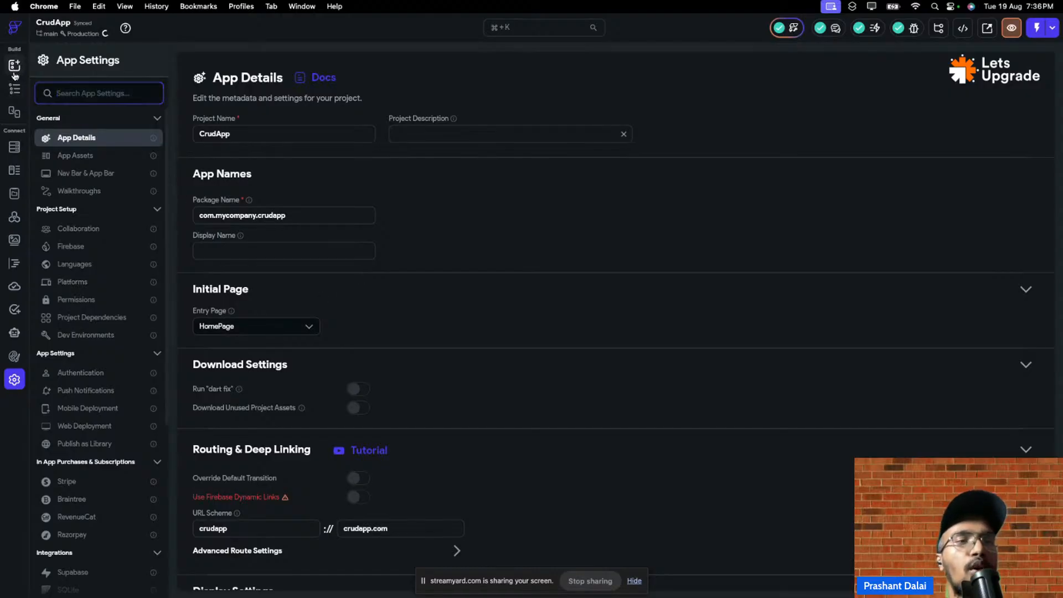
{"action": "left_click", "coordinate": [14, 89]}
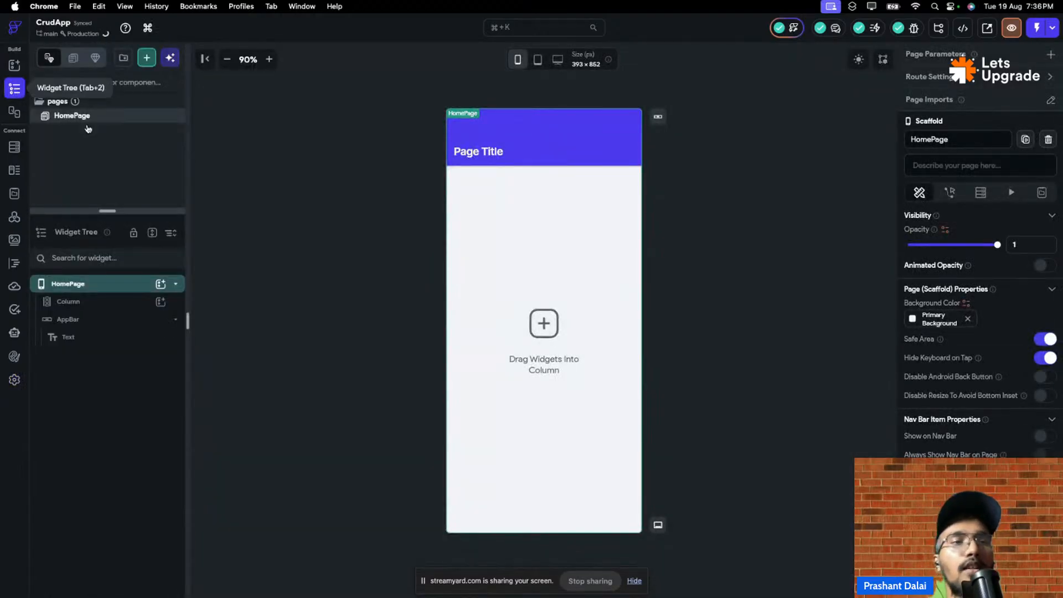
{"action": "left_click", "coordinate": [12, 382]}
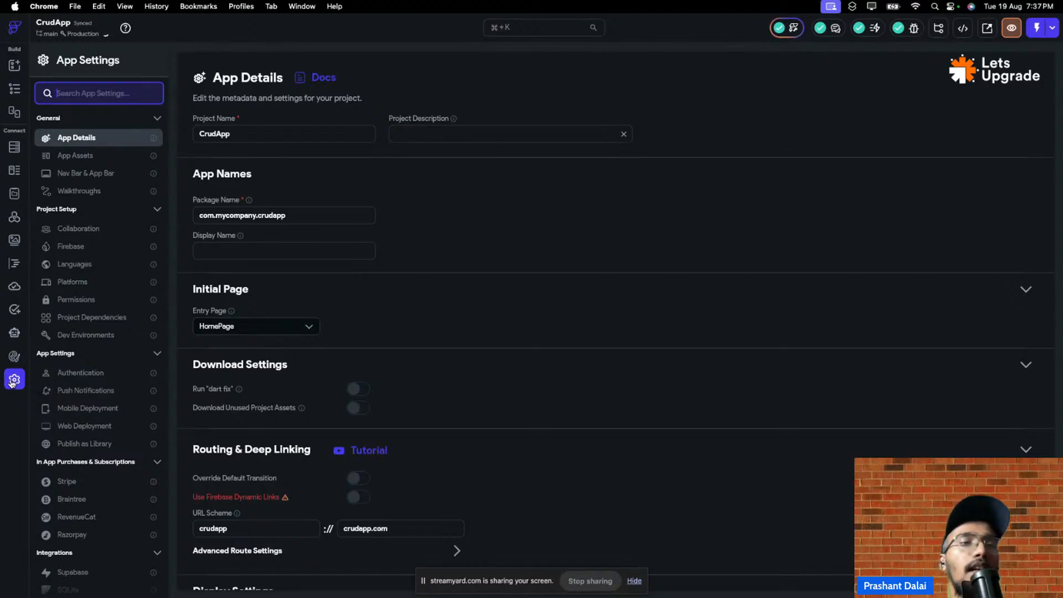
- Dismiss the Music subscription notice, minimize Music, and bring the FlutterFlow settings window forward
{"action": "left_click", "coordinate": [110, 245]}
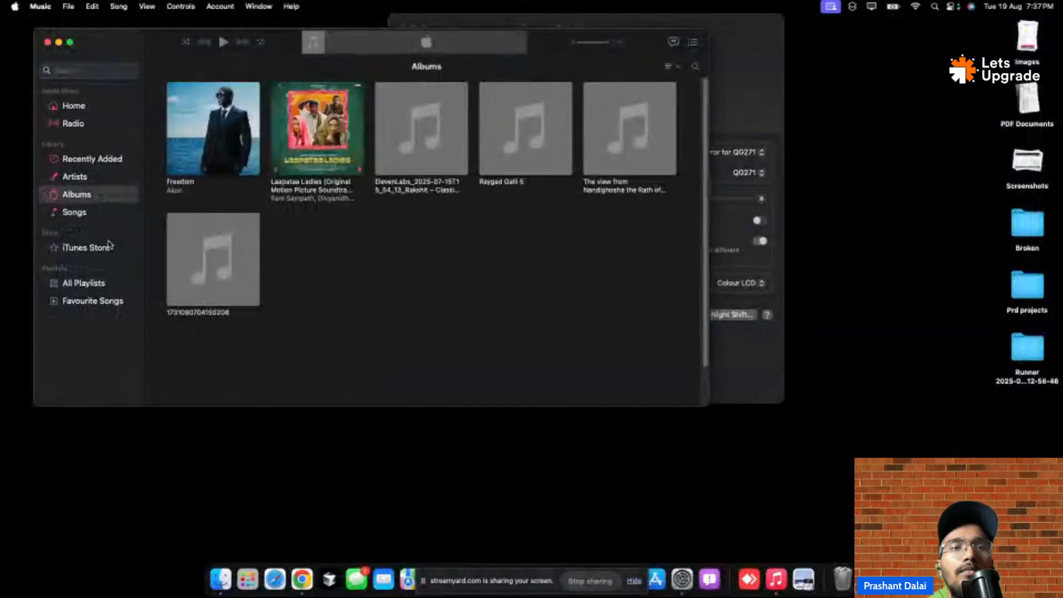
{"action": "key", "text": "super+Tab"}
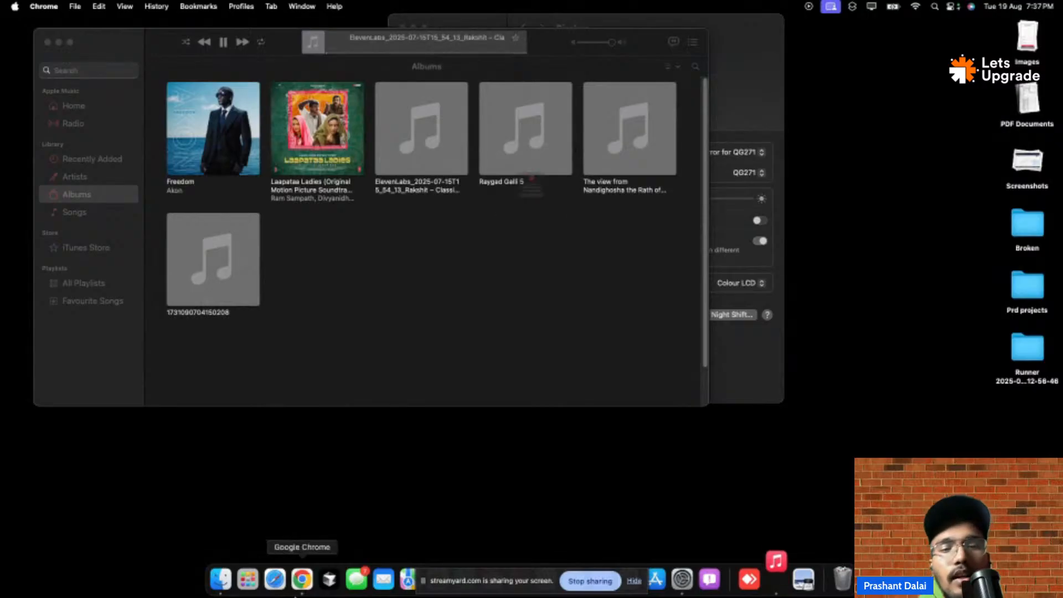
{"action": "left_click", "coordinate": [531, 236]}
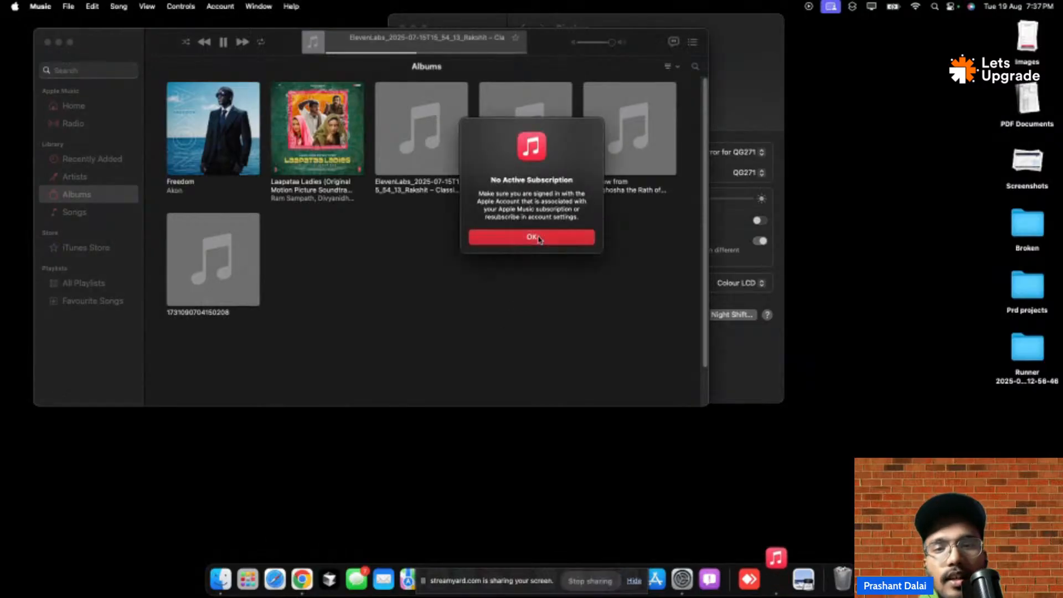
{"action": "left_click", "coordinate": [301, 580]}
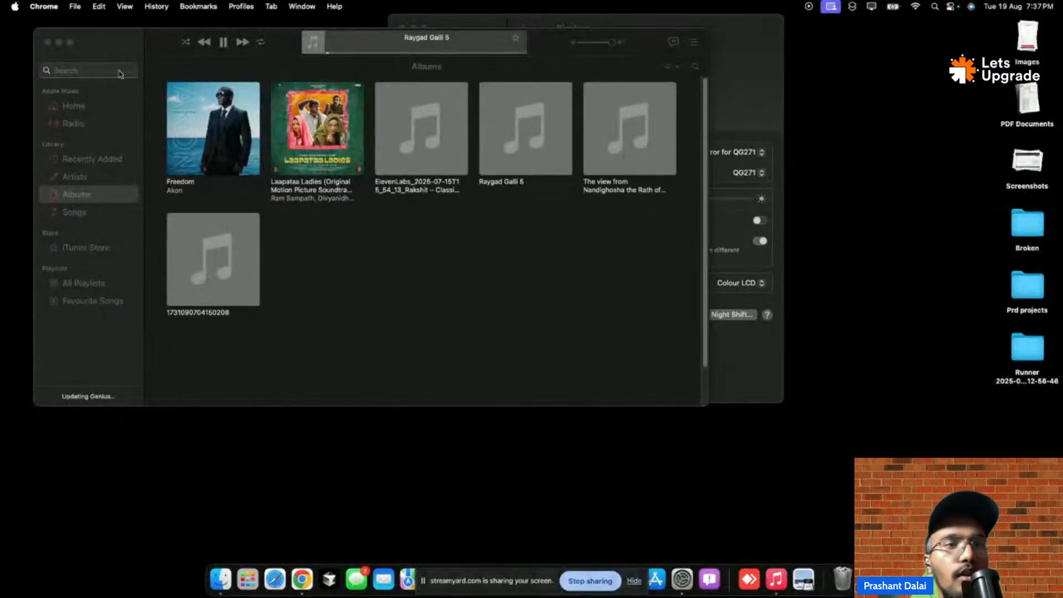
{"action": "left_click", "coordinate": [58, 42]}
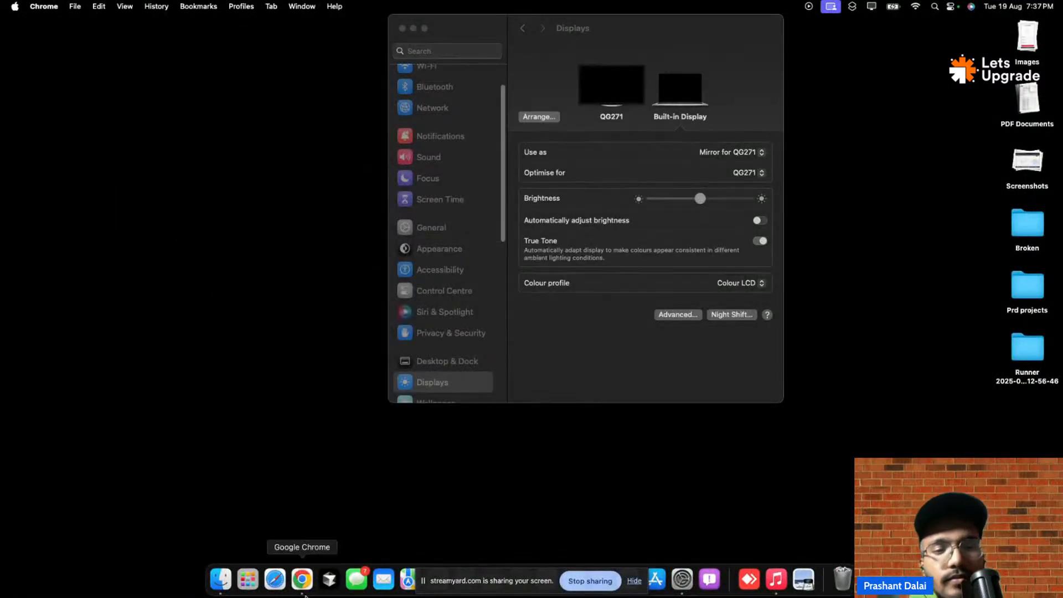
{"action": "left_click", "coordinate": [301, 580]}
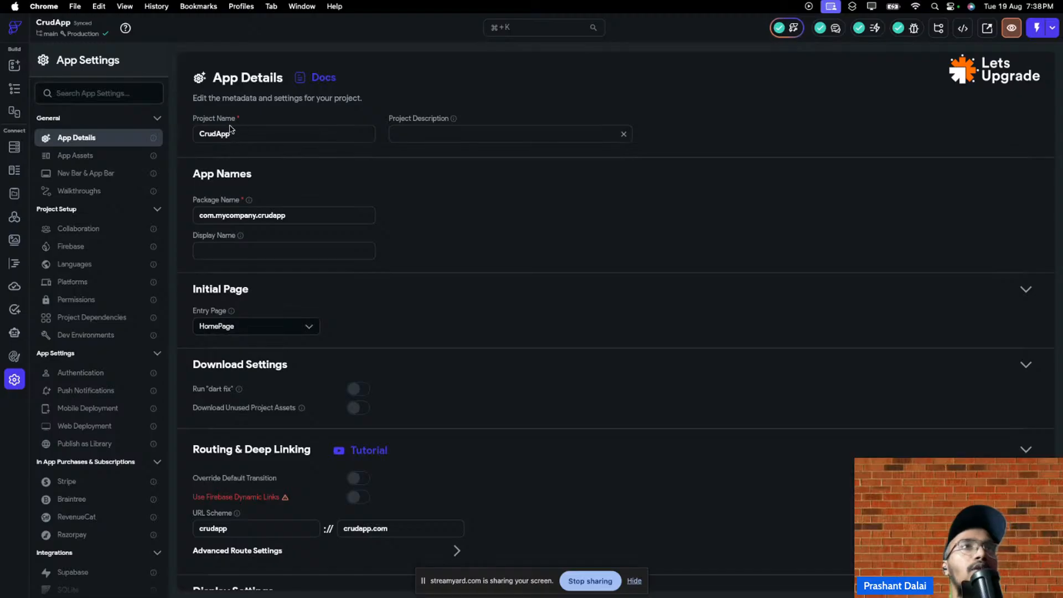
- Open the Firebase page under Project Setup in App Settings
{"action": "left_click", "coordinate": [69, 247]}
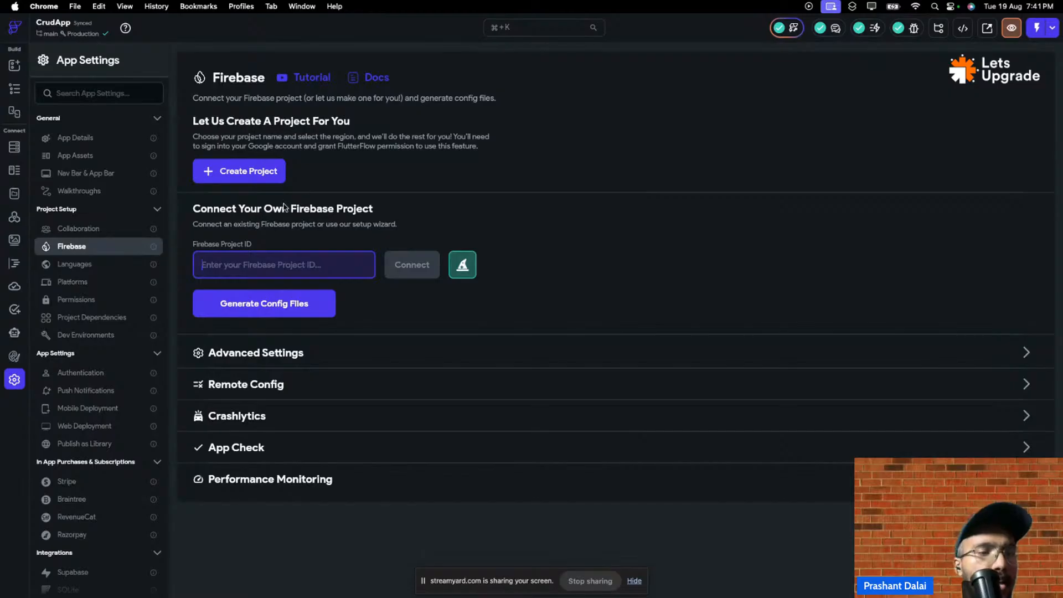
{"action": "scroll", "coordinate": [122, 441], "scroll_direction": "down", "scroll_amount": 3}
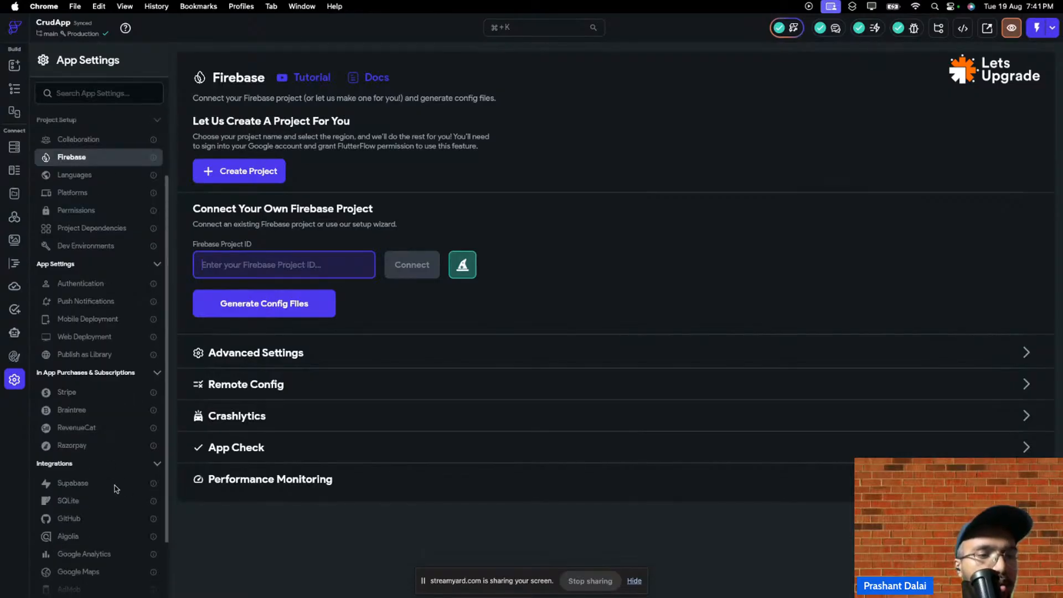
{"action": "left_click", "coordinate": [113, 487]}
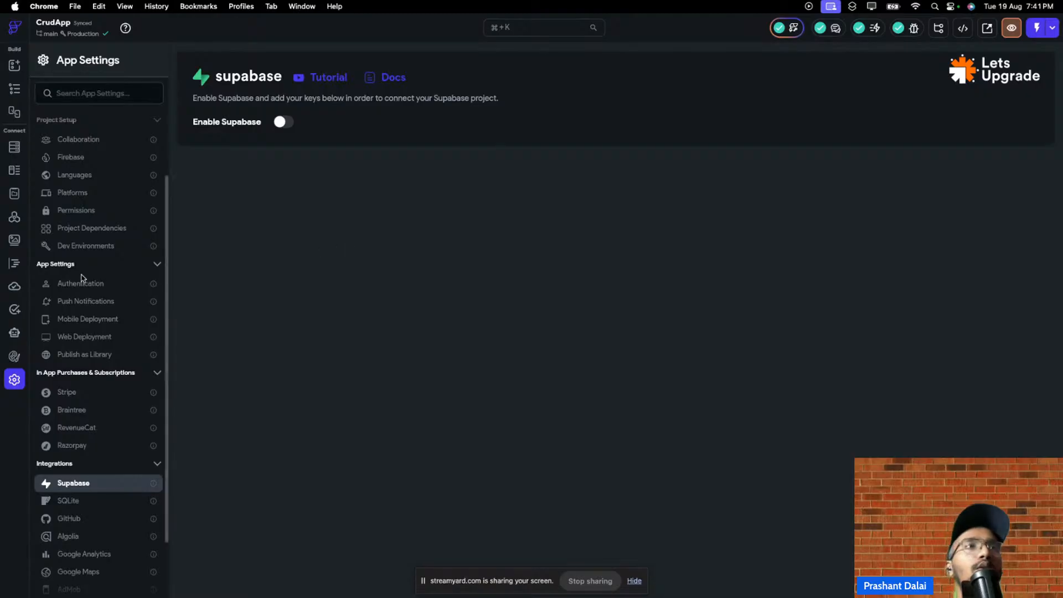
{"action": "scroll", "coordinate": [109, 344], "scroll_direction": "down", "scroll_amount": 3}
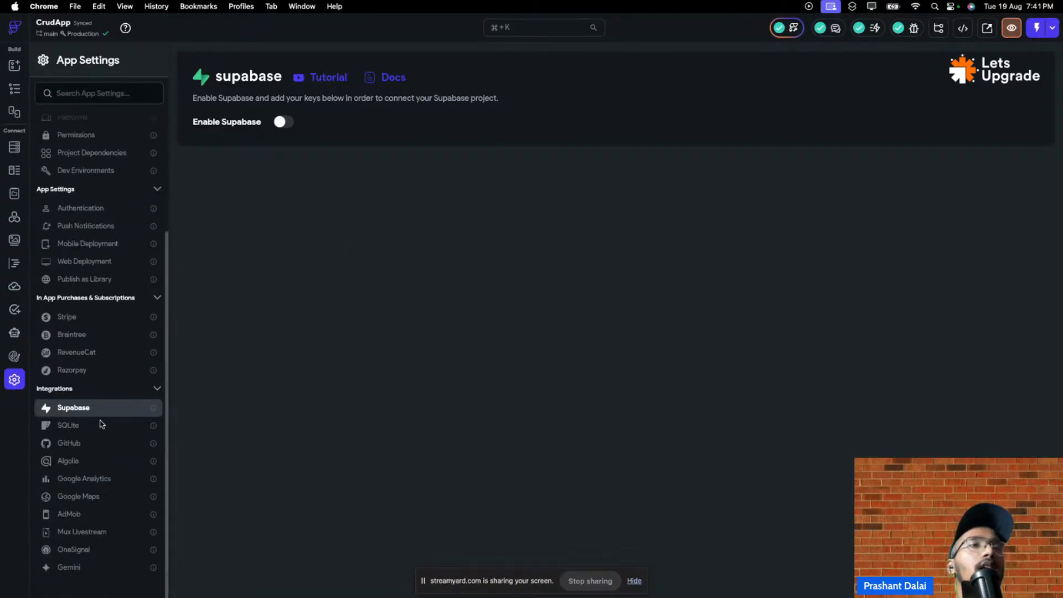
{"action": "left_click", "coordinate": [97, 426]}
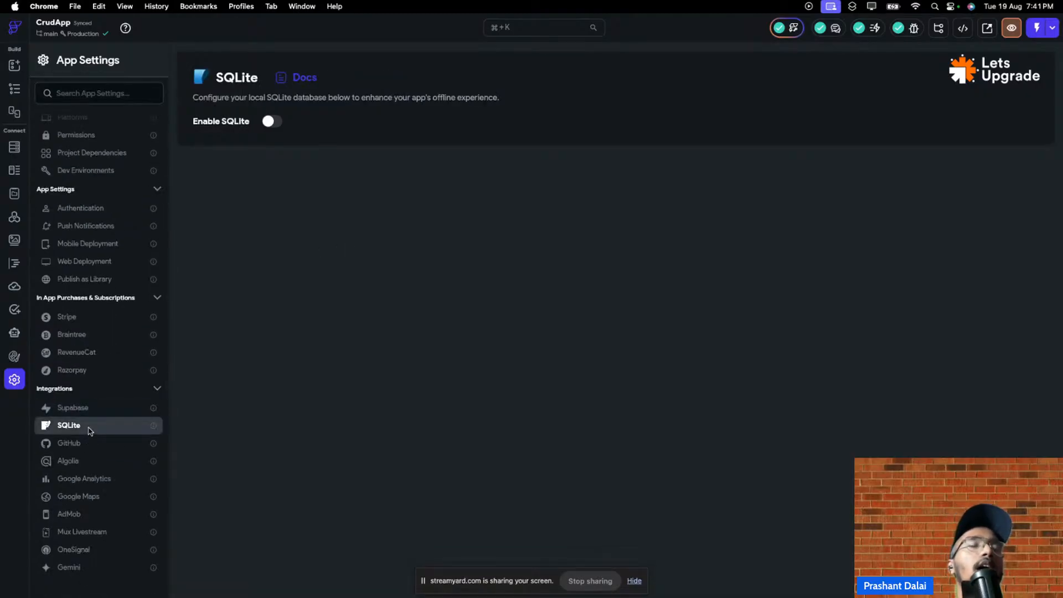
{"action": "left_click", "coordinate": [94, 408]}
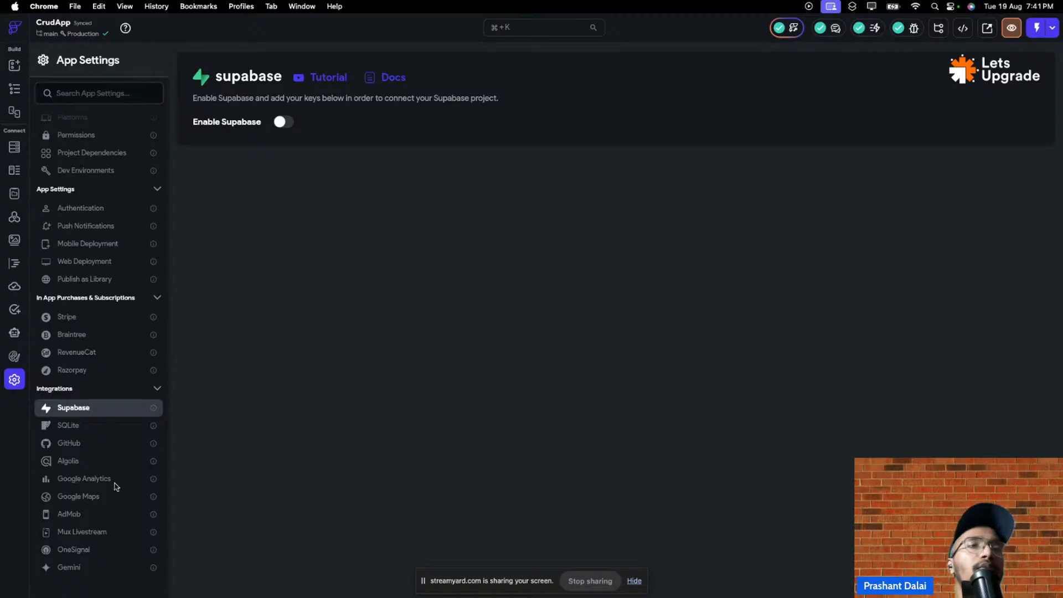
{"action": "scroll", "coordinate": [89, 415], "scroll_direction": "up", "scroll_amount": 1}
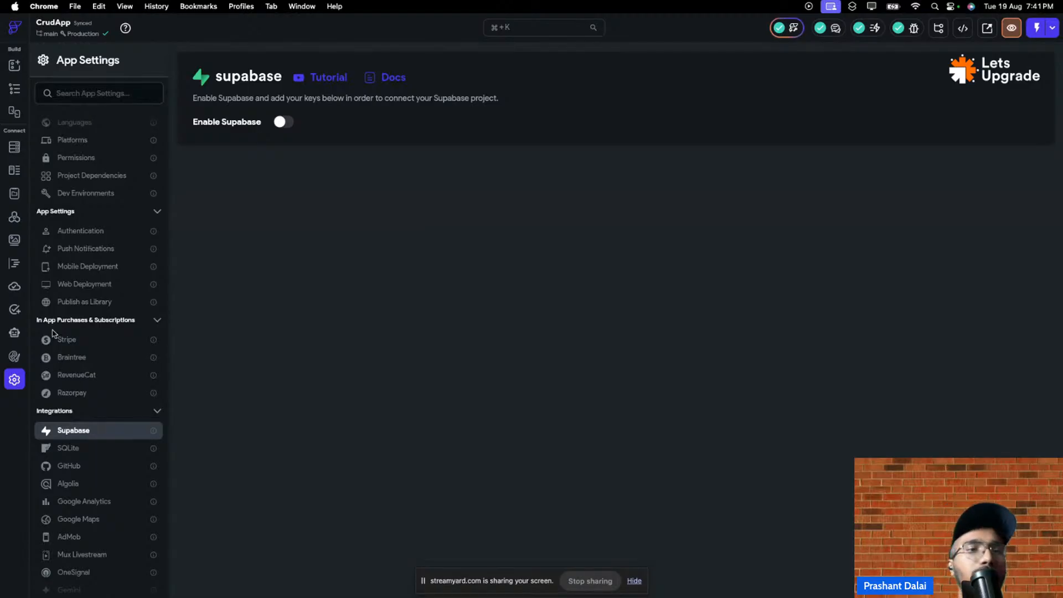
{"action": "scroll", "coordinate": [69, 235], "scroll_direction": "up", "scroll_amount": 3}
{"action": "left_click", "coordinate": [83, 198]}
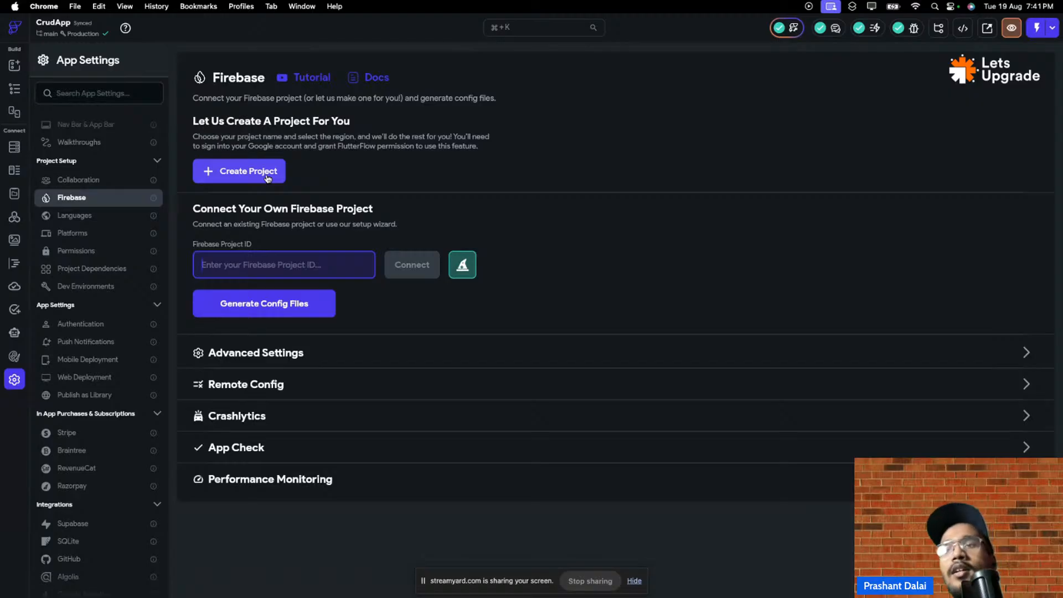
- Start a new Firebase project in region asia-south1 (Mumbai) and begin Google sign-in
{"action": "left_click", "coordinate": [268, 177]}
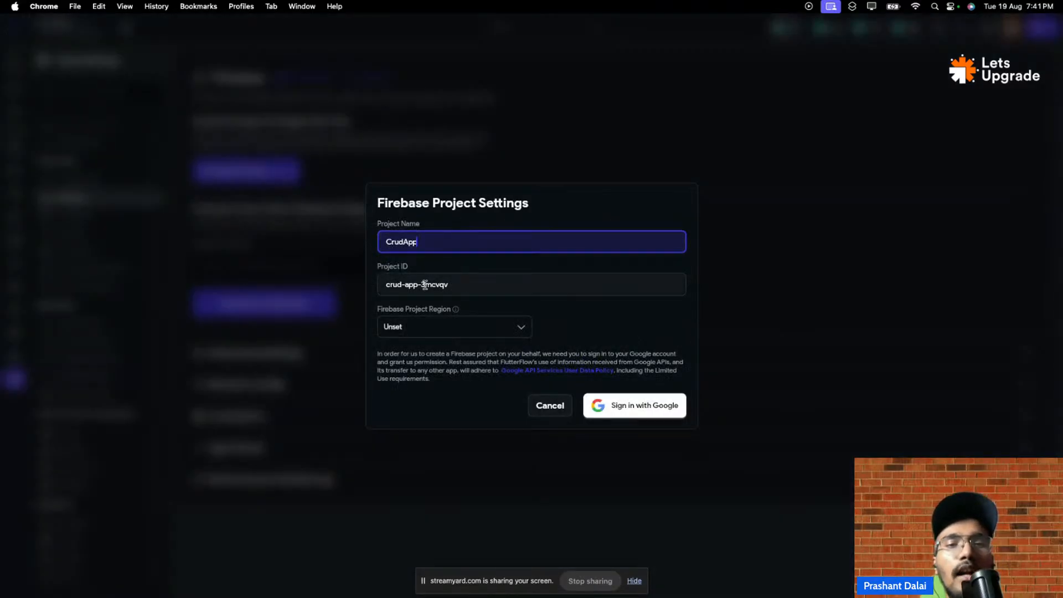
{"action": "left_click", "coordinate": [488, 322]}
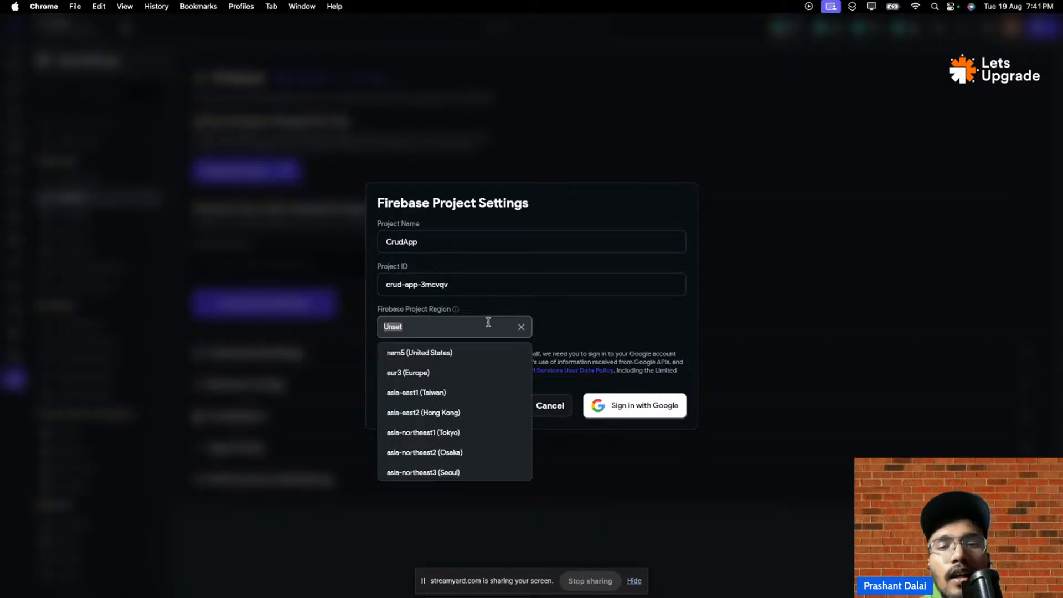
{"action": "scroll", "coordinate": [484, 372], "scroll_direction": "down", "scroll_amount": 5}
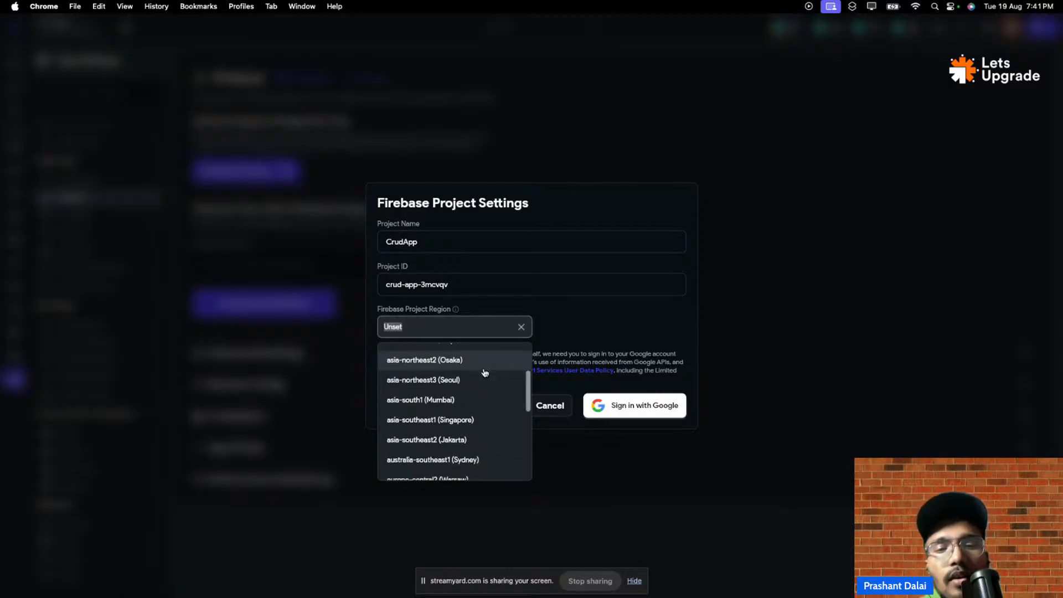
{"action": "left_click", "coordinate": [468, 401]}
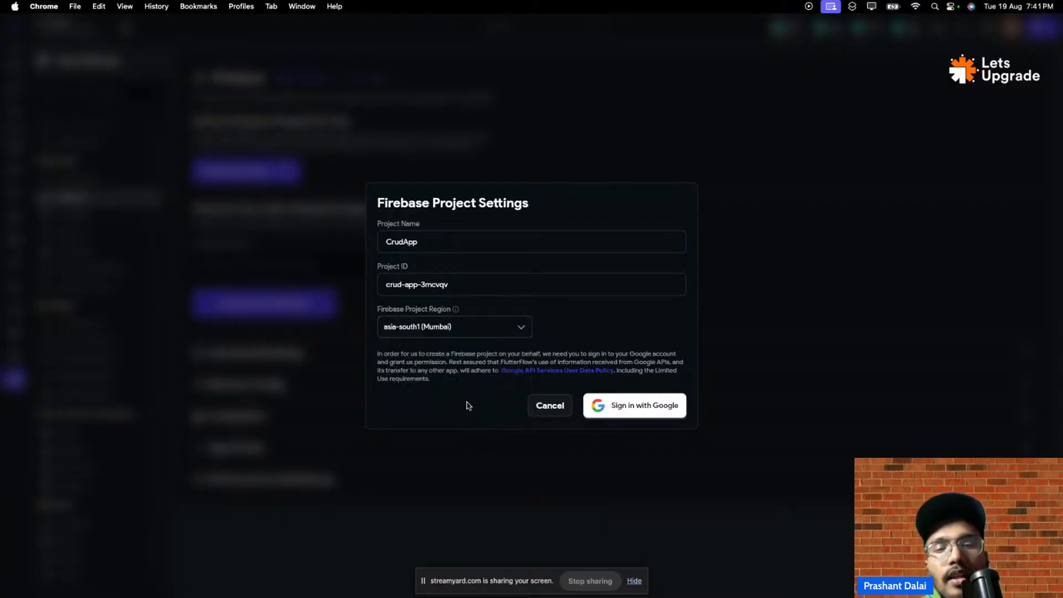
{"action": "left_click", "coordinate": [623, 416]}
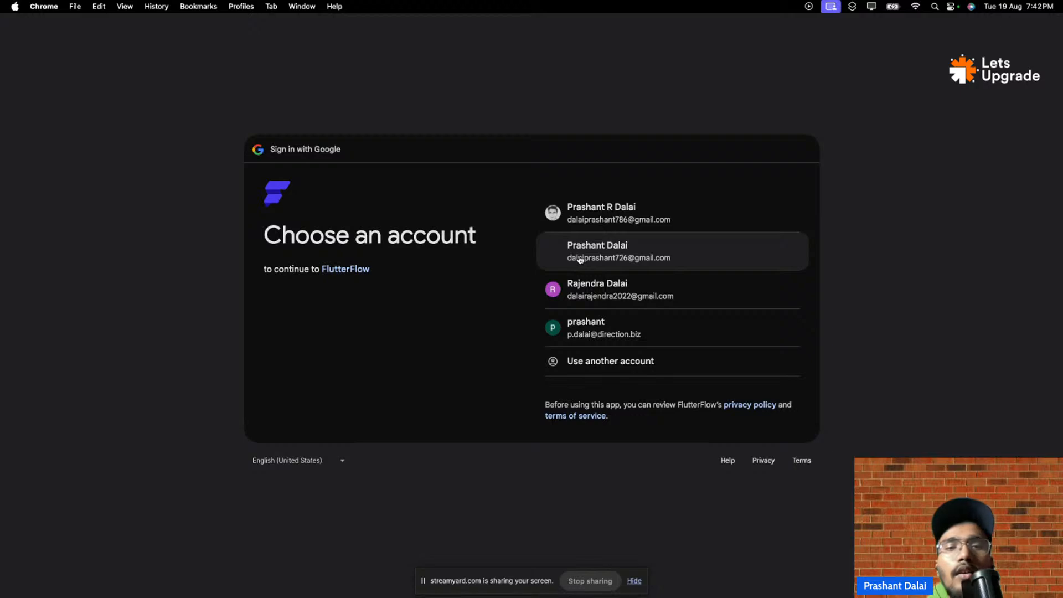
- Continue with the chosen Google account so FlutterFlow starts creating the Firebase project
{"action": "left_click", "coordinate": [580, 259]}
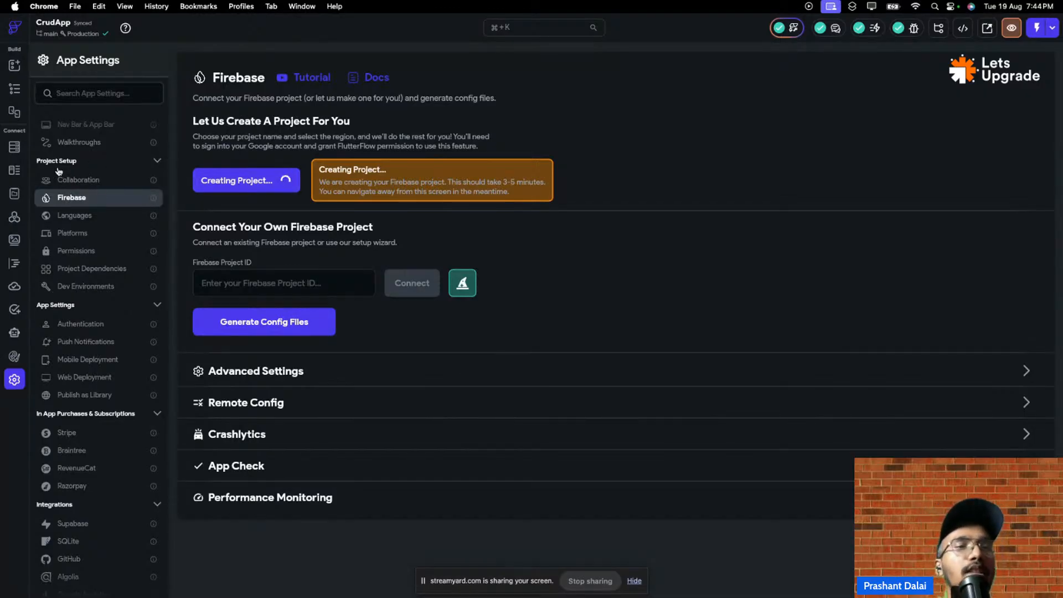
- Bring up the Generate Config Files dialog for com.mycompany.crudapp, reopening it after one cancel
{"action": "scroll", "coordinate": [58, 171], "scroll_direction": "up", "scroll_amount": 1}
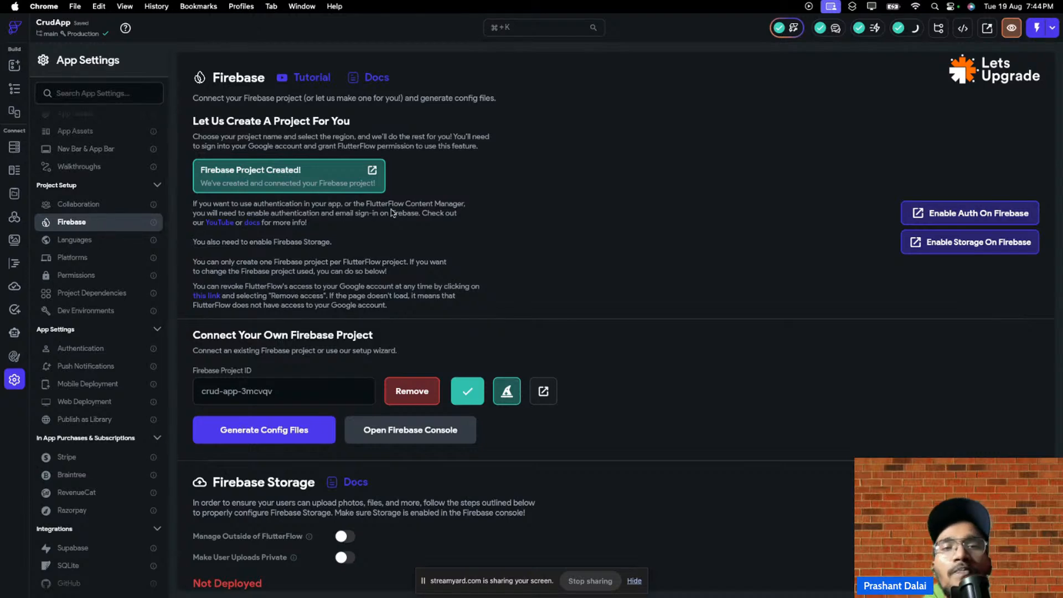
{"action": "scroll", "coordinate": [454, 251], "scroll_direction": "down", "scroll_amount": 3}
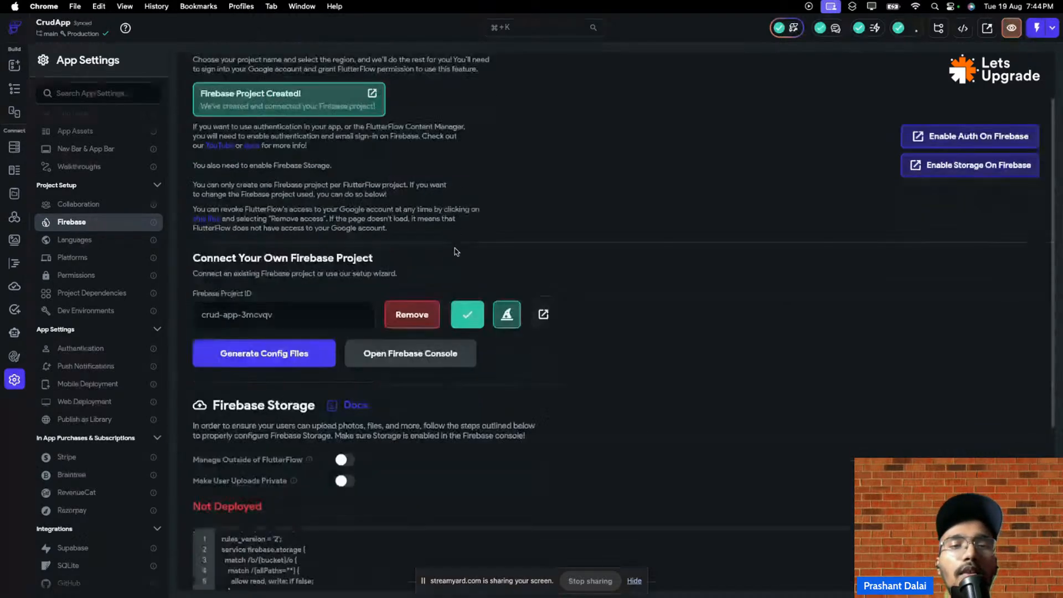
{"action": "scroll", "coordinate": [453, 252], "scroll_direction": "up", "scroll_amount": 3}
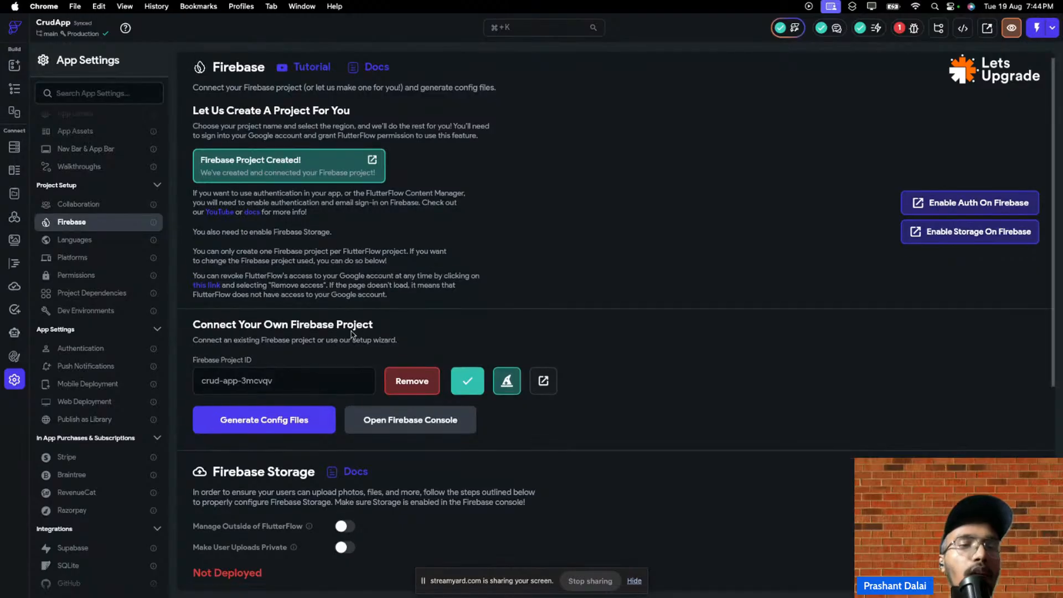
{"action": "left_click", "coordinate": [275, 421]}
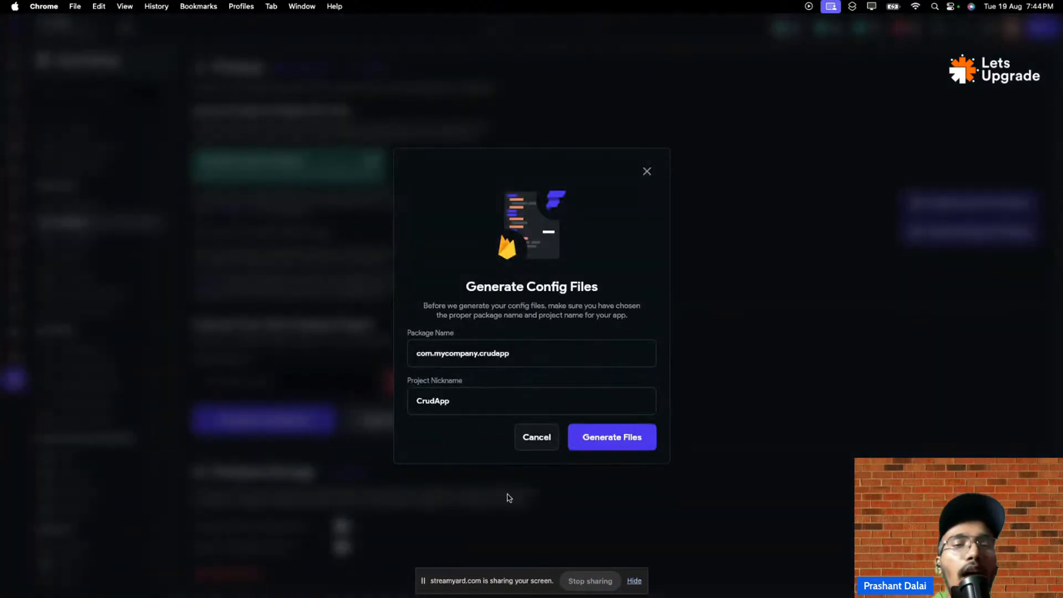
{"action": "left_click", "coordinate": [536, 437]}
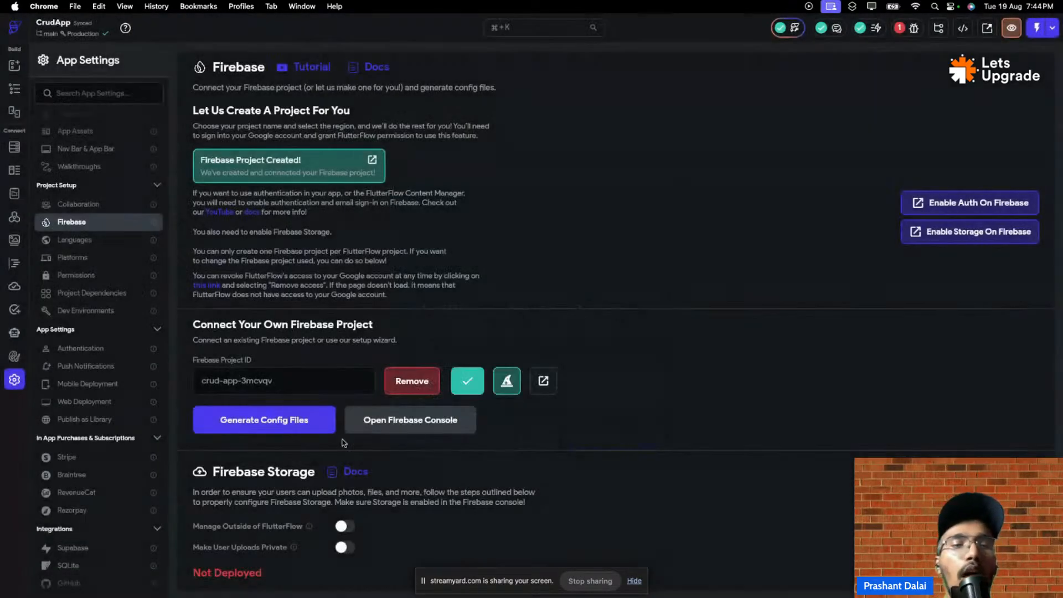
{"action": "left_click", "coordinate": [282, 431]}
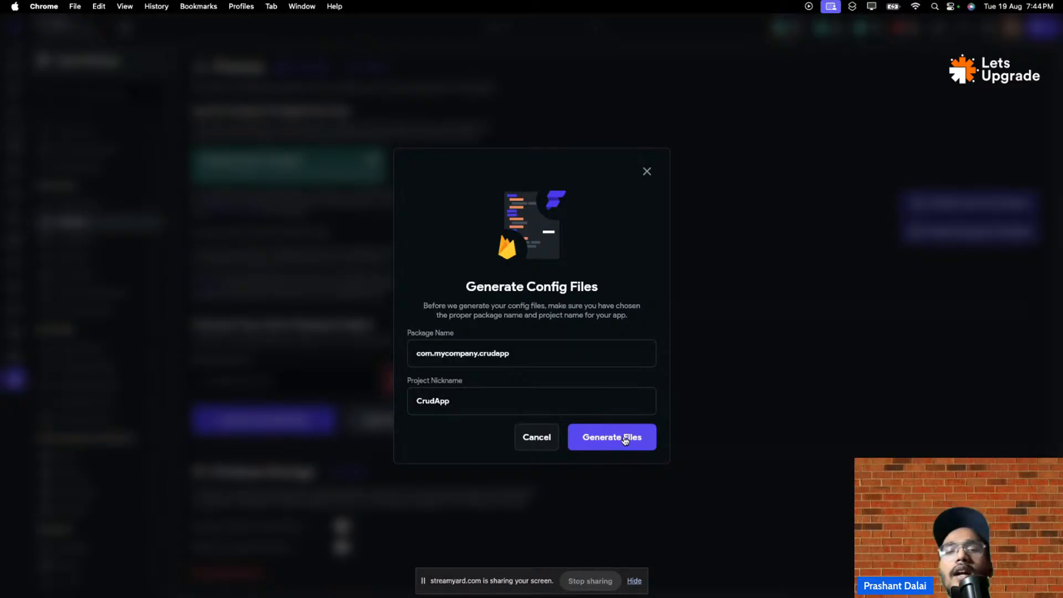
- Generate the Firebase config files and confirm the connected project ID crud-app-3mcvqv
{"action": "left_click", "coordinate": [625, 440]}
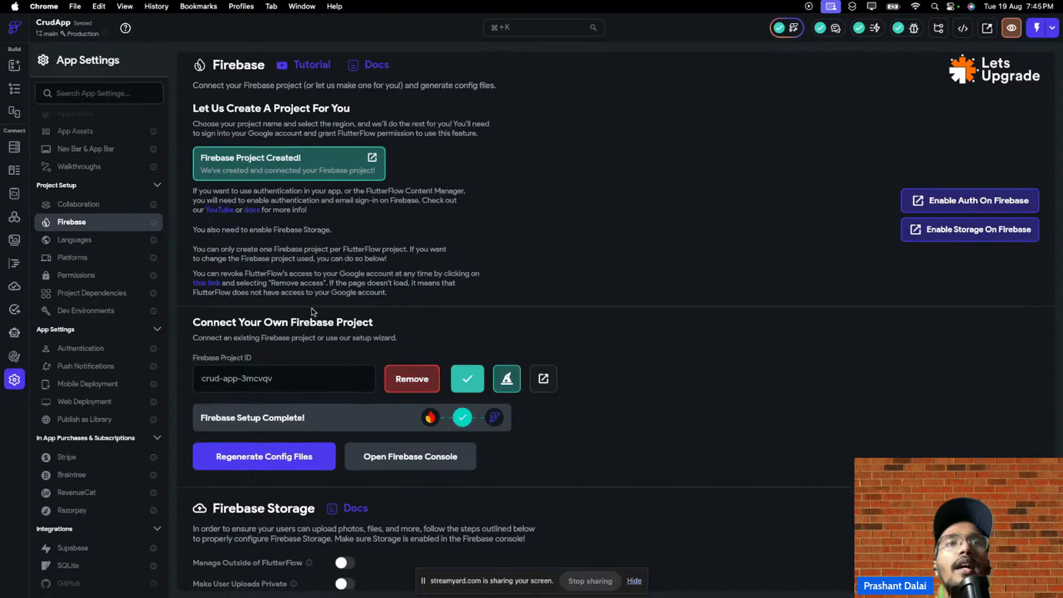
{"action": "scroll", "coordinate": [387, 368], "scroll_direction": "down", "scroll_amount": 1}
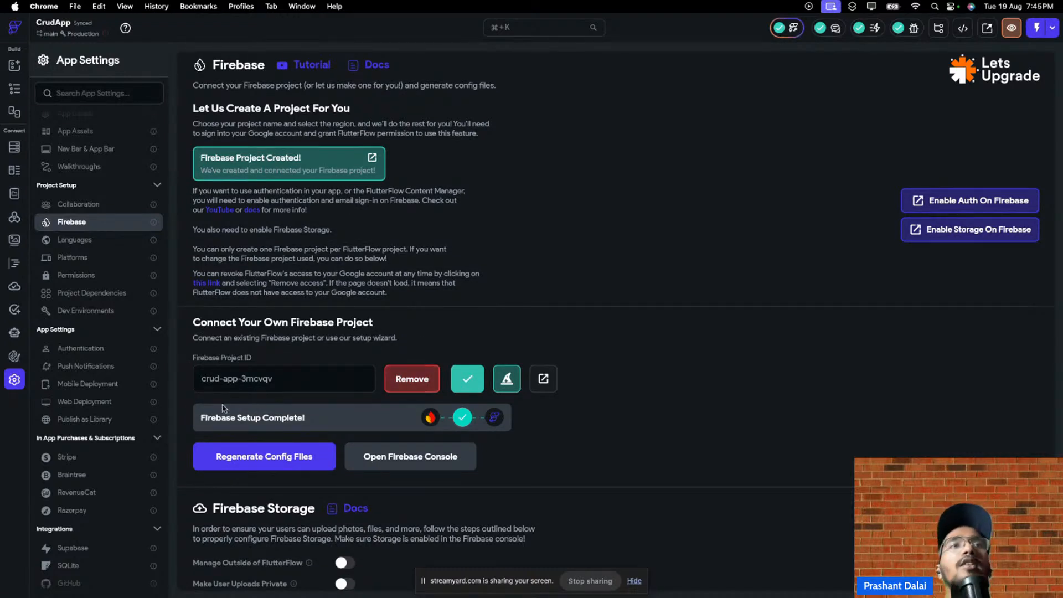
{"action": "left_click", "coordinate": [267, 375]}
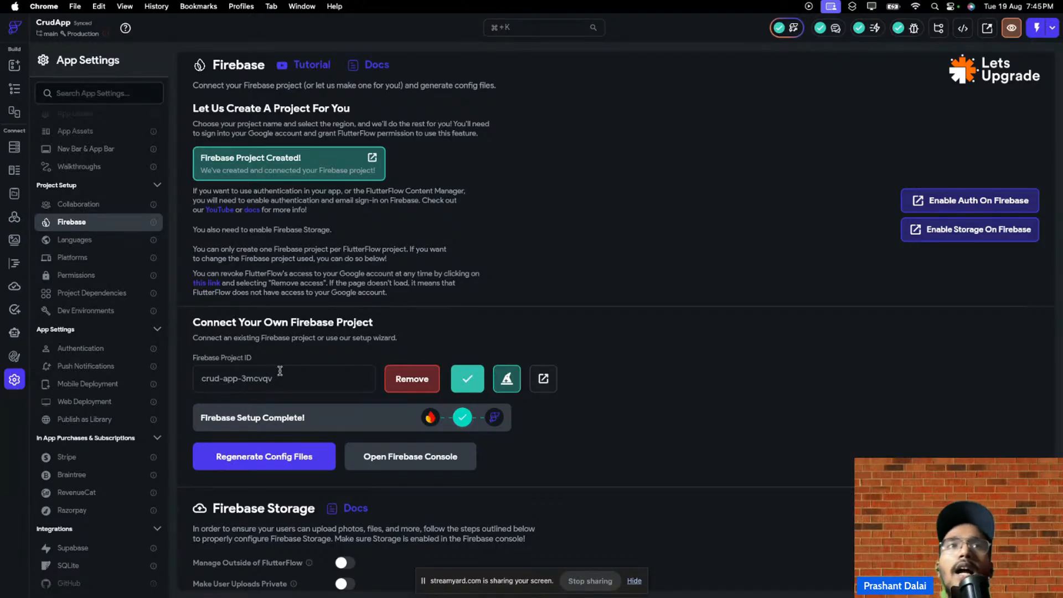
- In a new tab, go to the Firebase site using the 'fireb' address suggestion
{"action": "mouse_move", "coordinate": [448, 4]}
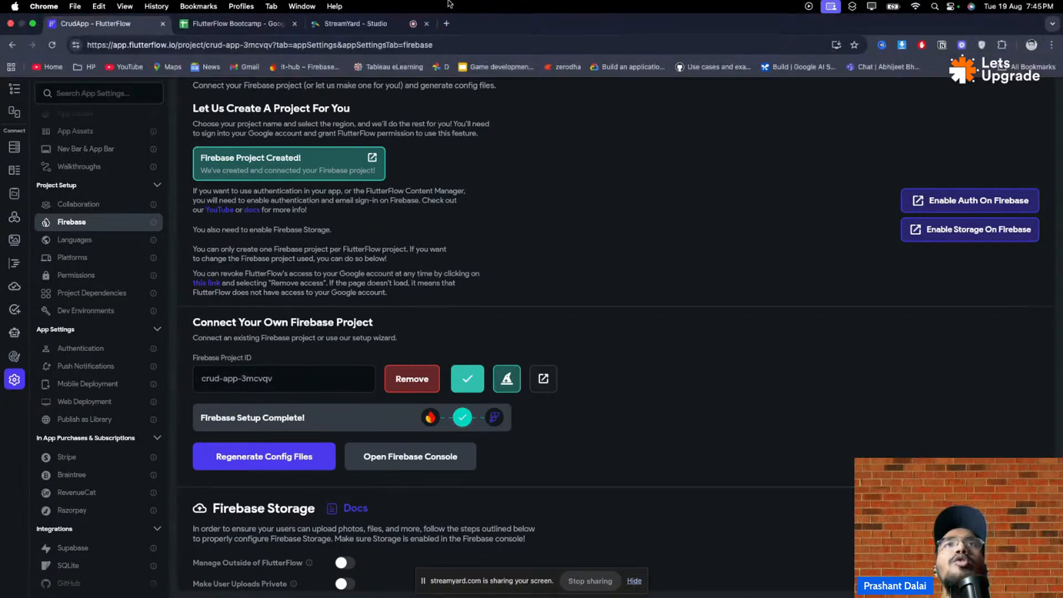
{"action": "left_click", "coordinate": [447, 23]}
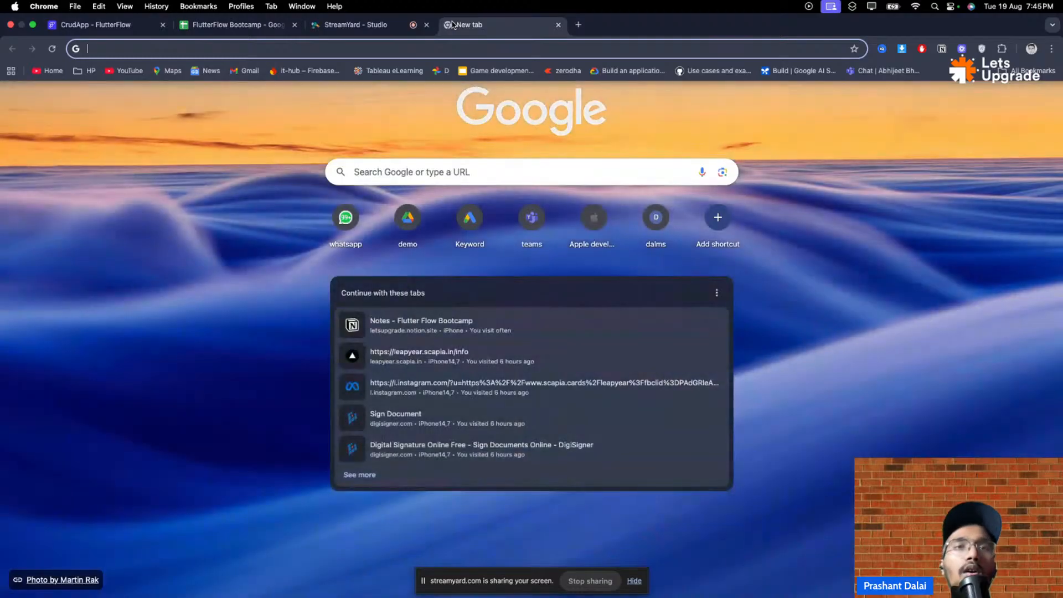
{"action": "left_click", "coordinate": [716, 292]}
{"action": "left_click", "coordinate": [692, 302]}
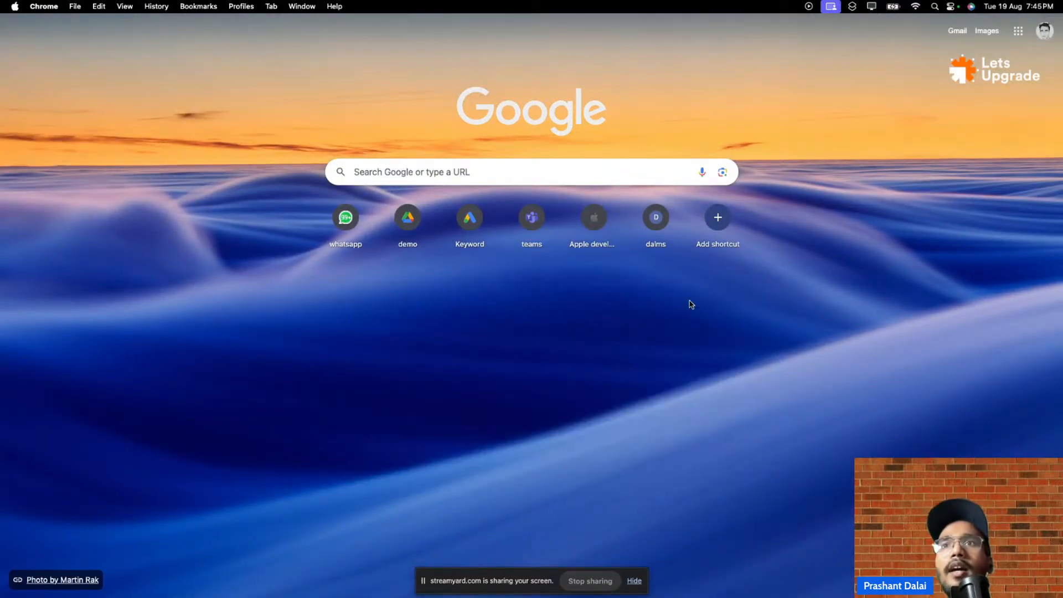
{"action": "left_click", "coordinate": [345, 48]}
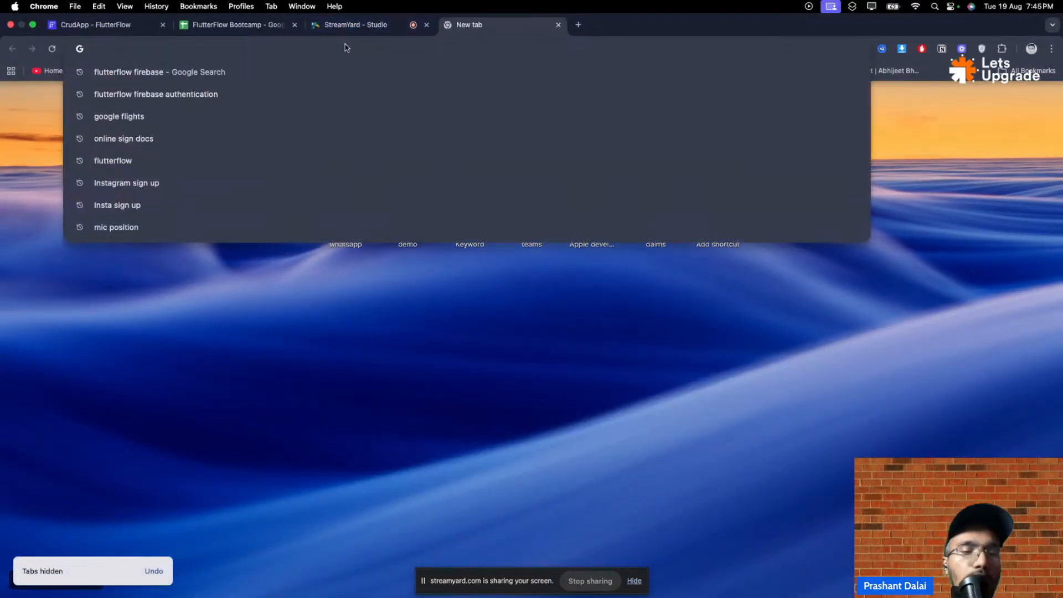
{"action": "type", "text": "firebase"}
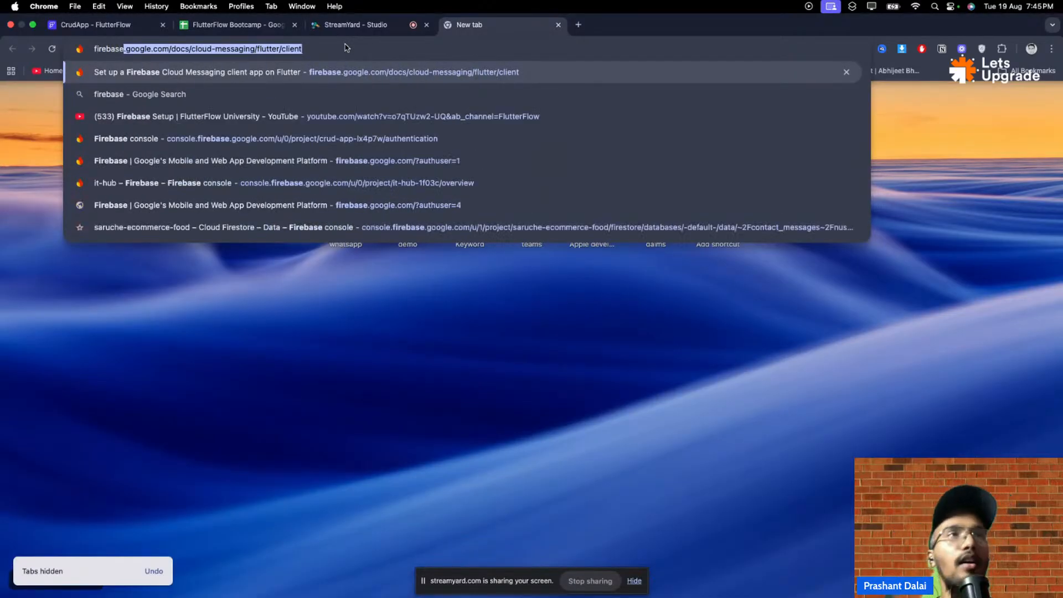
{"action": "key", "text": "Return"}
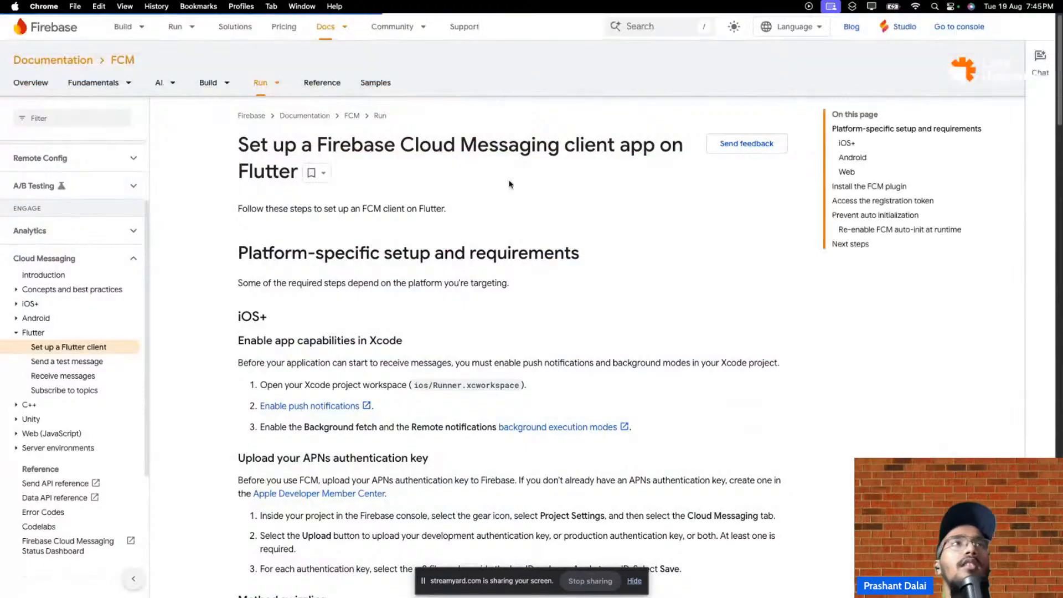
- Enter the Firebase console and switch to the Google account that owns CrudApp
{"action": "left_click", "coordinate": [963, 27]}
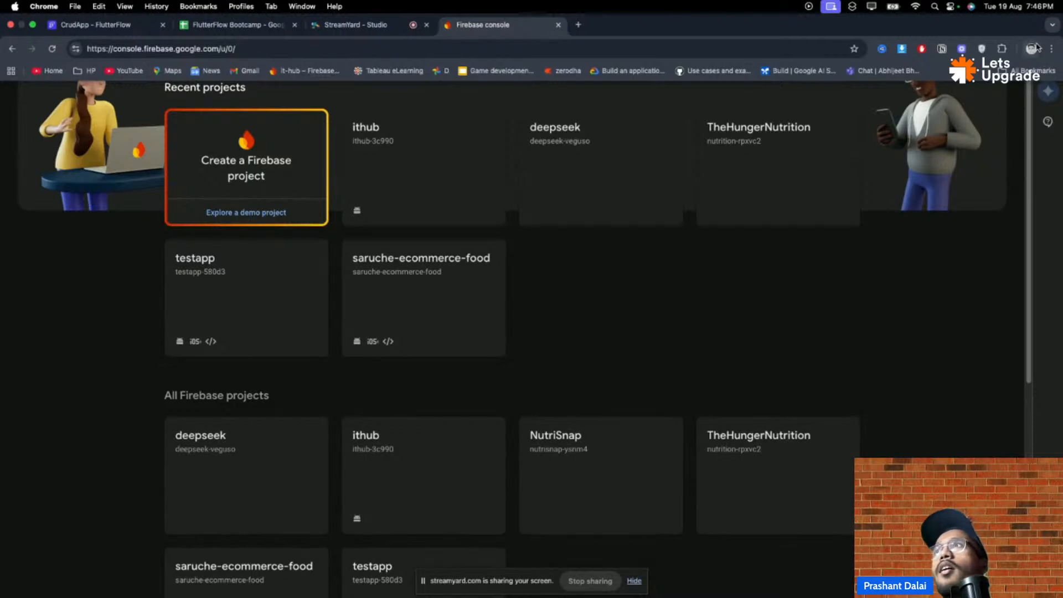
{"action": "left_click", "coordinate": [1047, 26]}
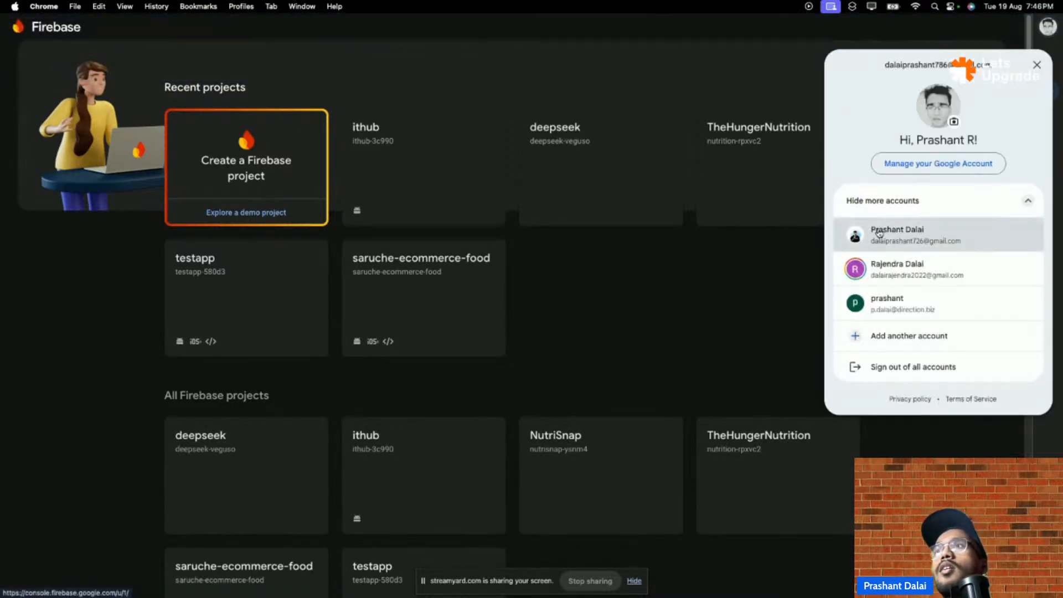
{"action": "left_click", "coordinate": [883, 232]}
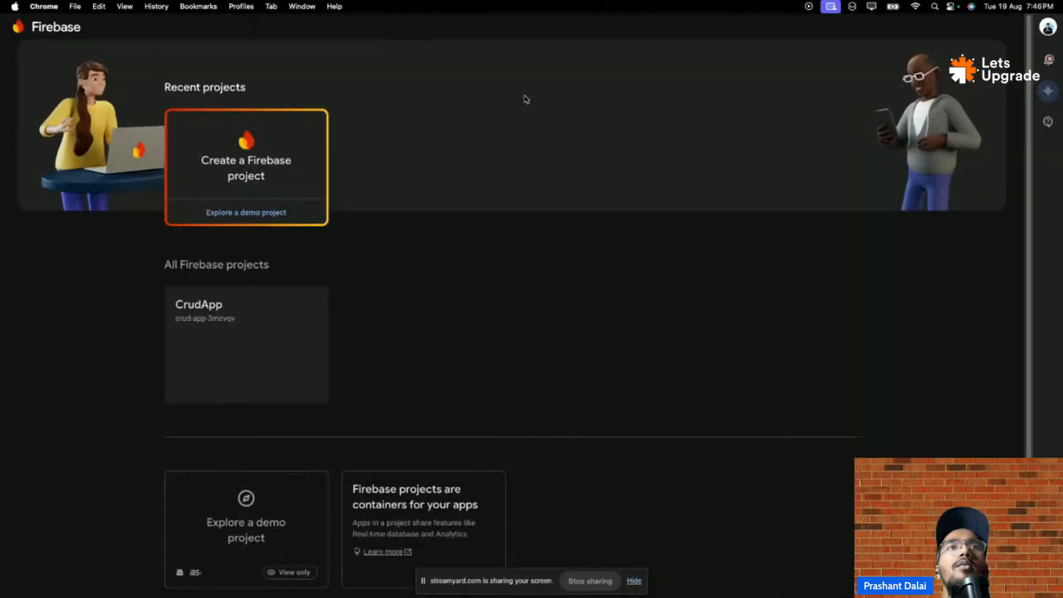
- Open the CrudApp project's Users and permissions settings
{"action": "left_click", "coordinate": [244, 365]}
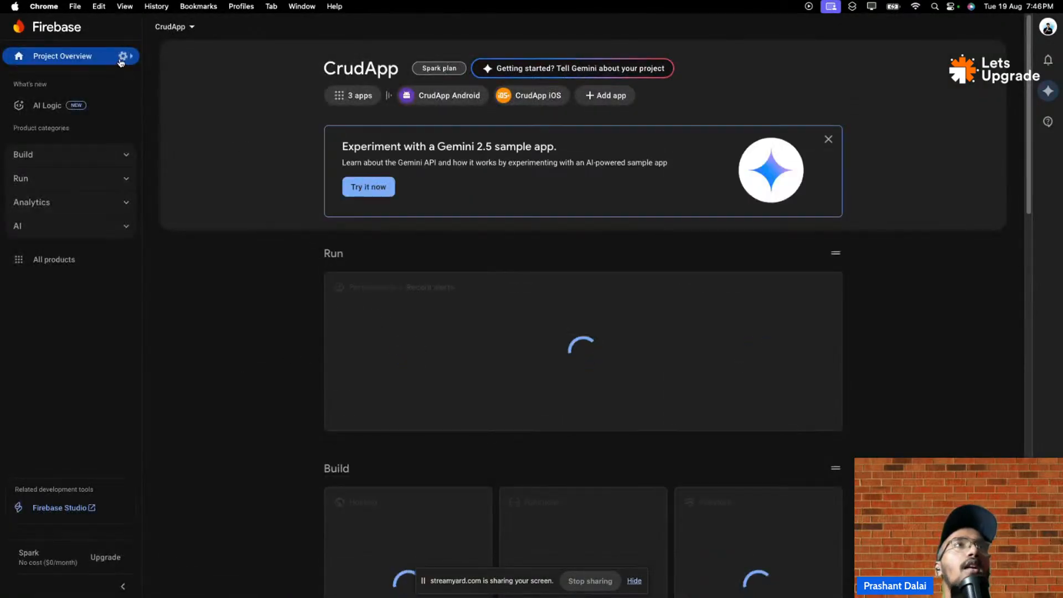
{"action": "left_click", "coordinate": [122, 57]}
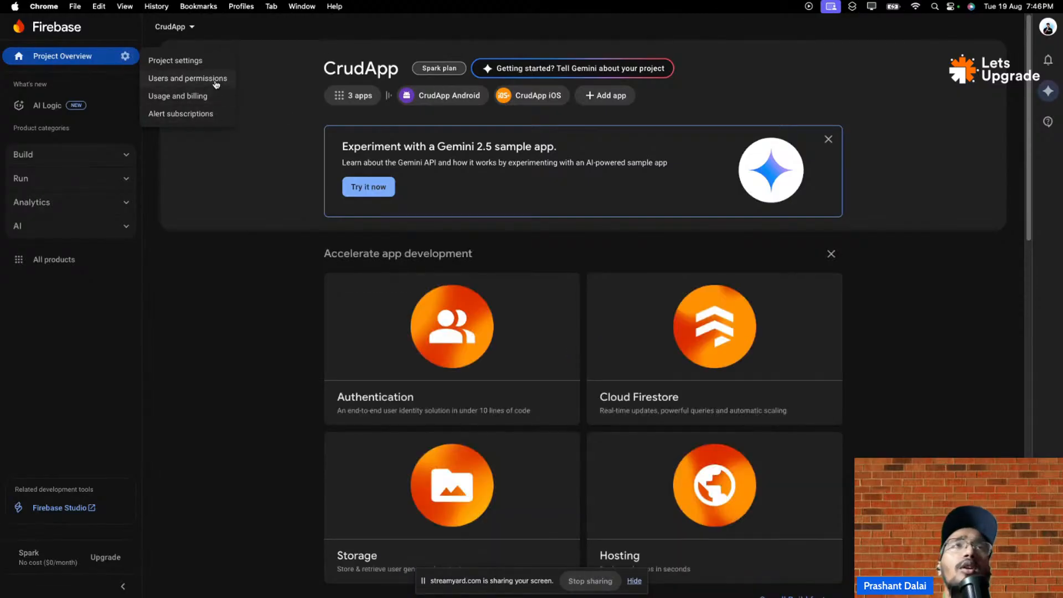
{"action": "left_click", "coordinate": [216, 79]}
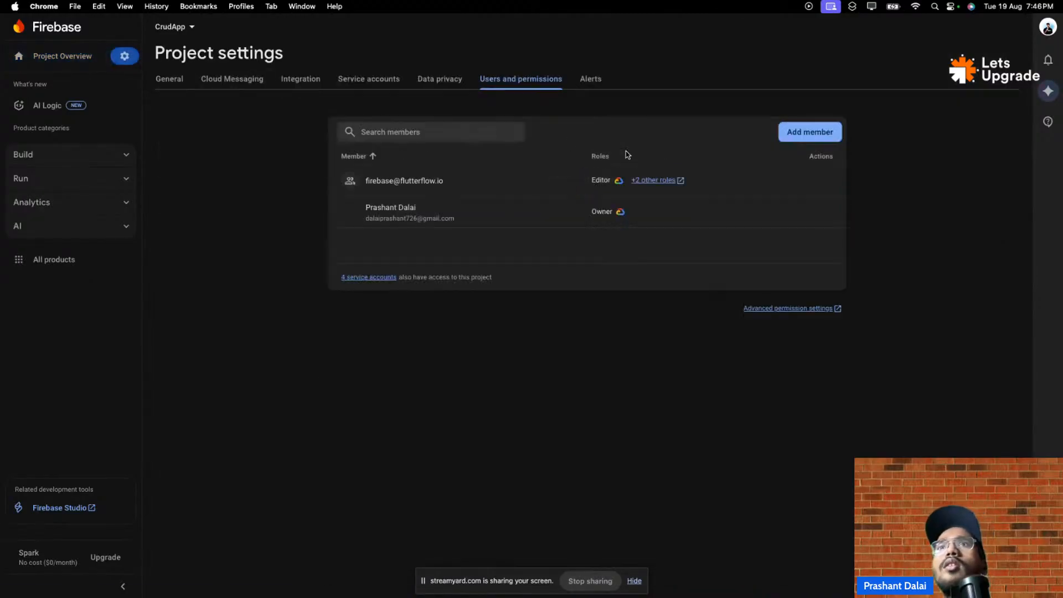
- Reach Advanced permission settings via Add member to view CrudApp's IAM roles
{"action": "left_click", "coordinate": [809, 138]}
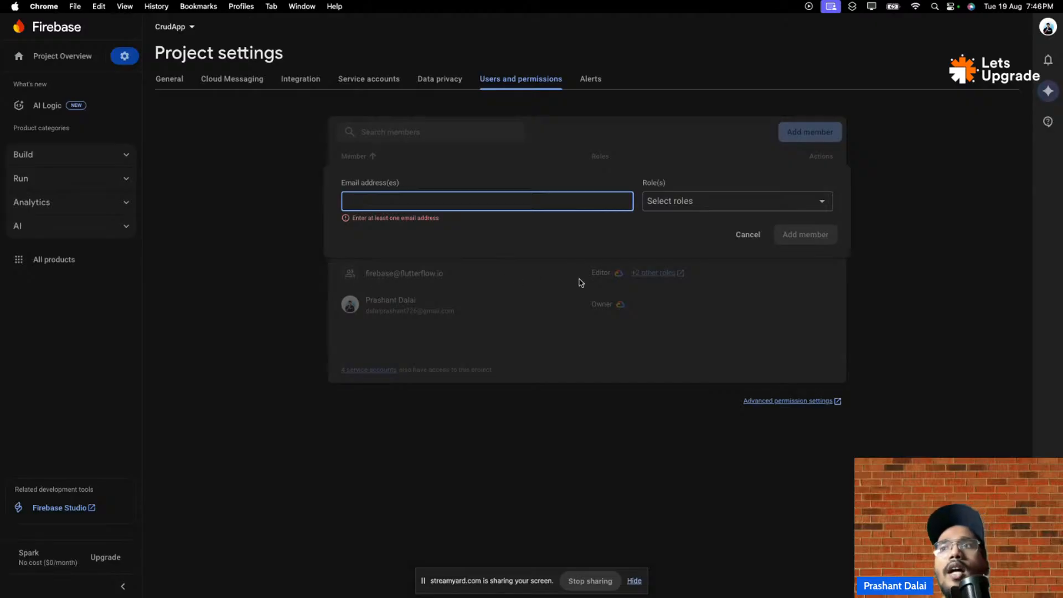
{"action": "left_click", "coordinate": [773, 401]}
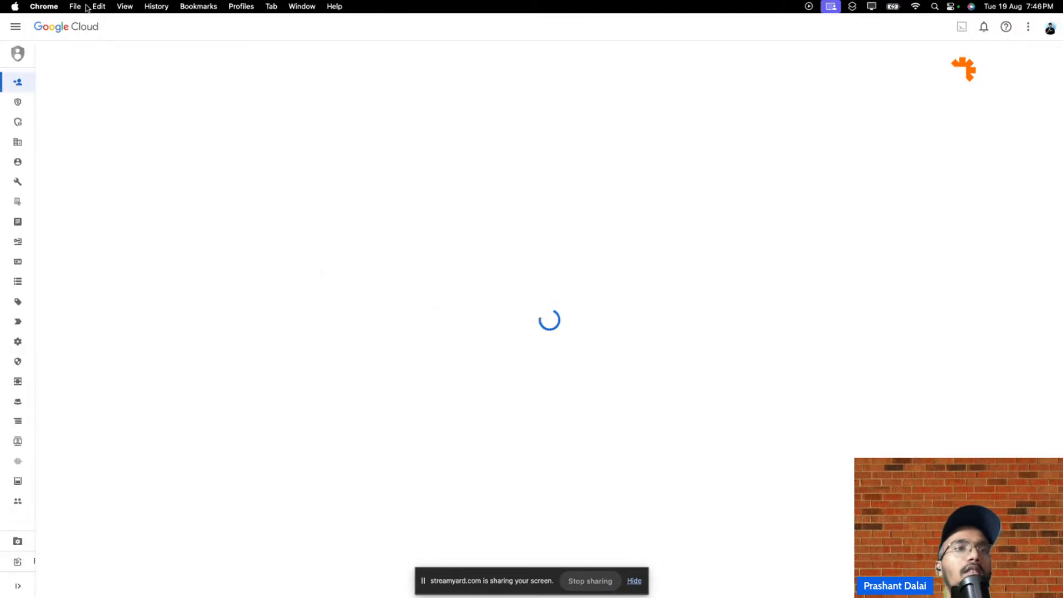
{"action": "mouse_move", "coordinate": [88, 6]}
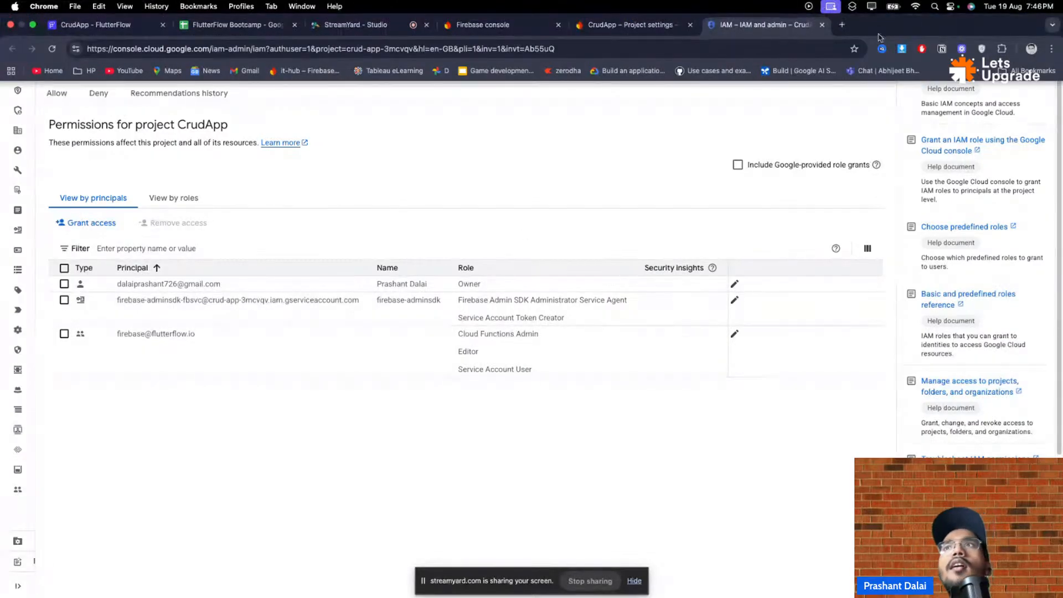
- Back in project settings, look at the member's role list at Editor without assigning any role
{"action": "left_click", "coordinate": [822, 29]}
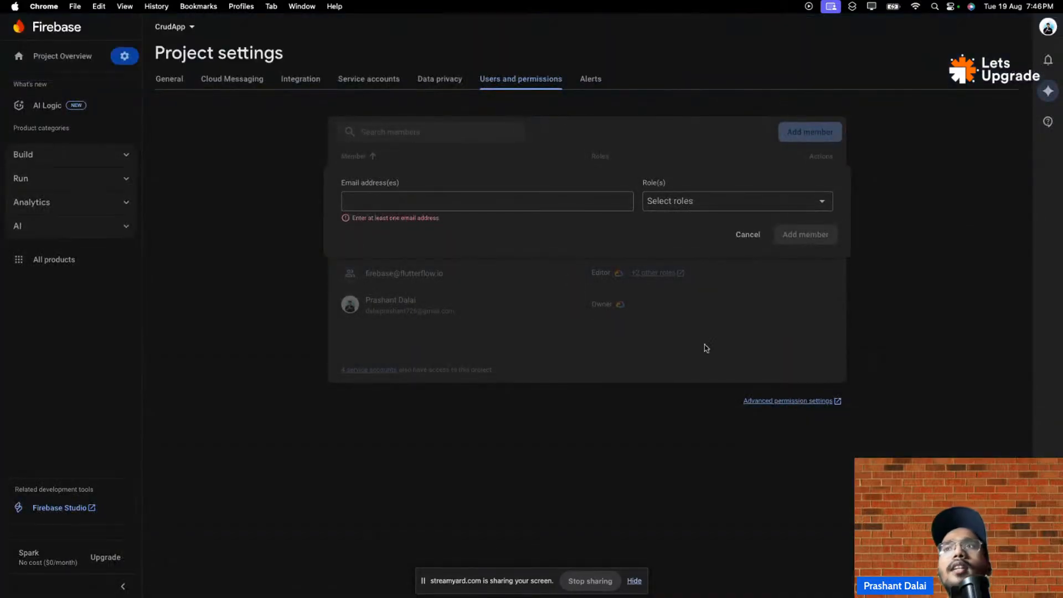
{"action": "left_click", "coordinate": [664, 207]}
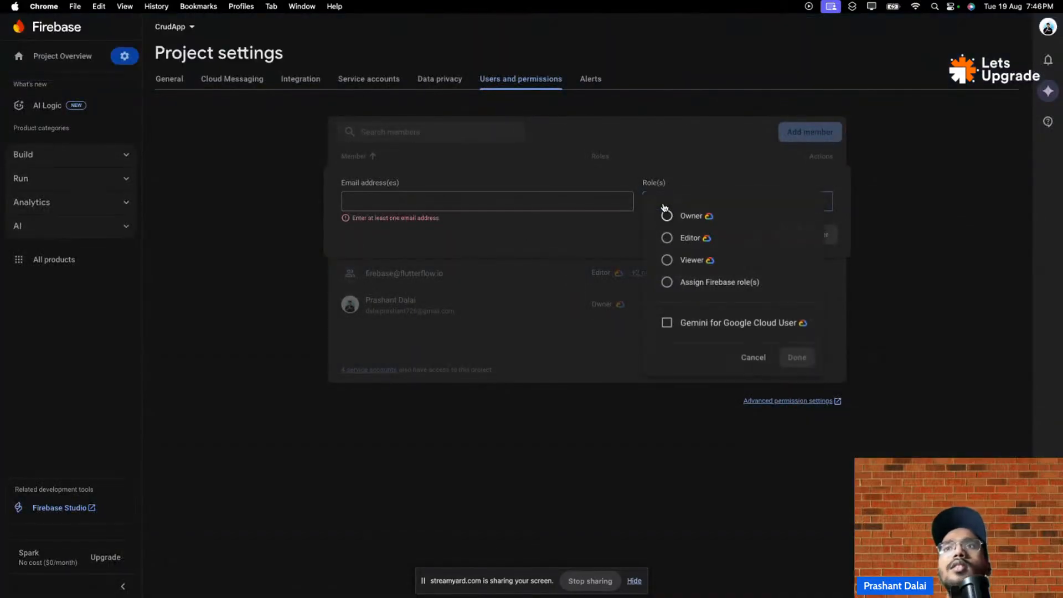
{"action": "left_click", "coordinate": [689, 239]}
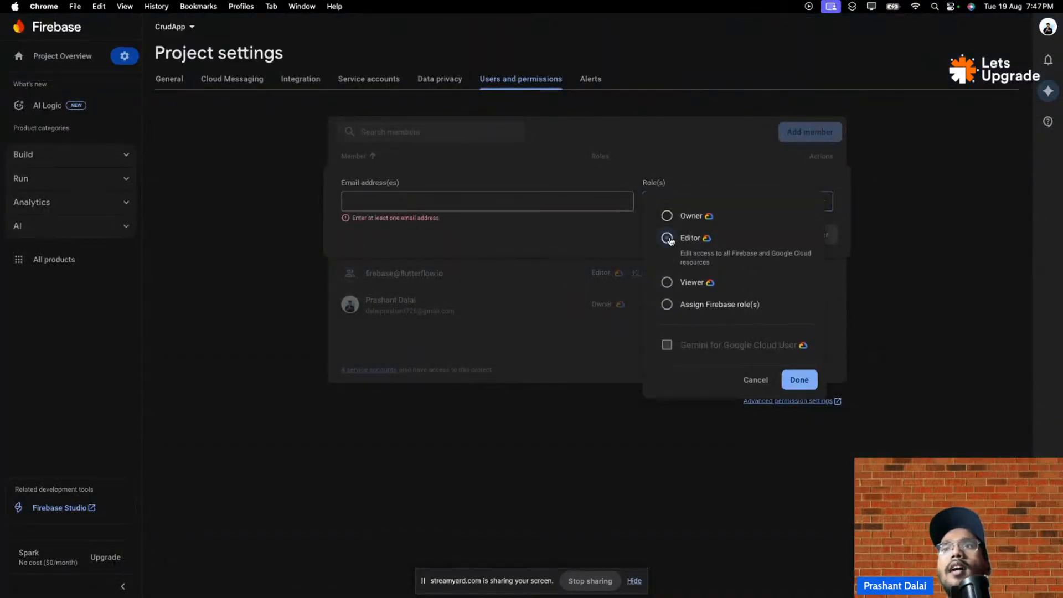
{"action": "left_click", "coordinate": [758, 384]}
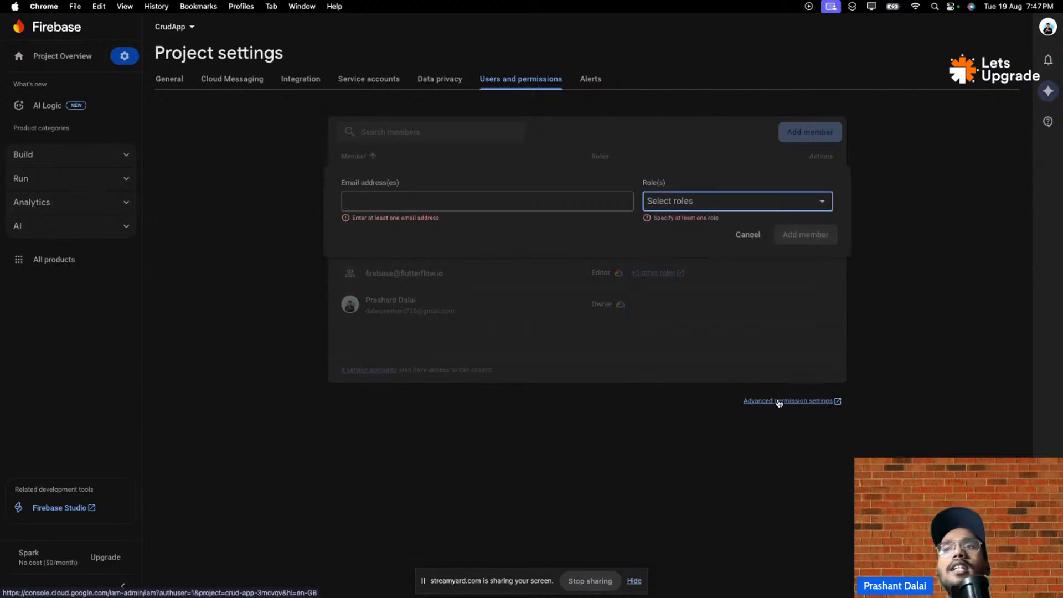
- Visit advanced IAM permissions, cancel adding a member, and view all roles granted to FlutterFlow
{"action": "left_click", "coordinate": [779, 401]}
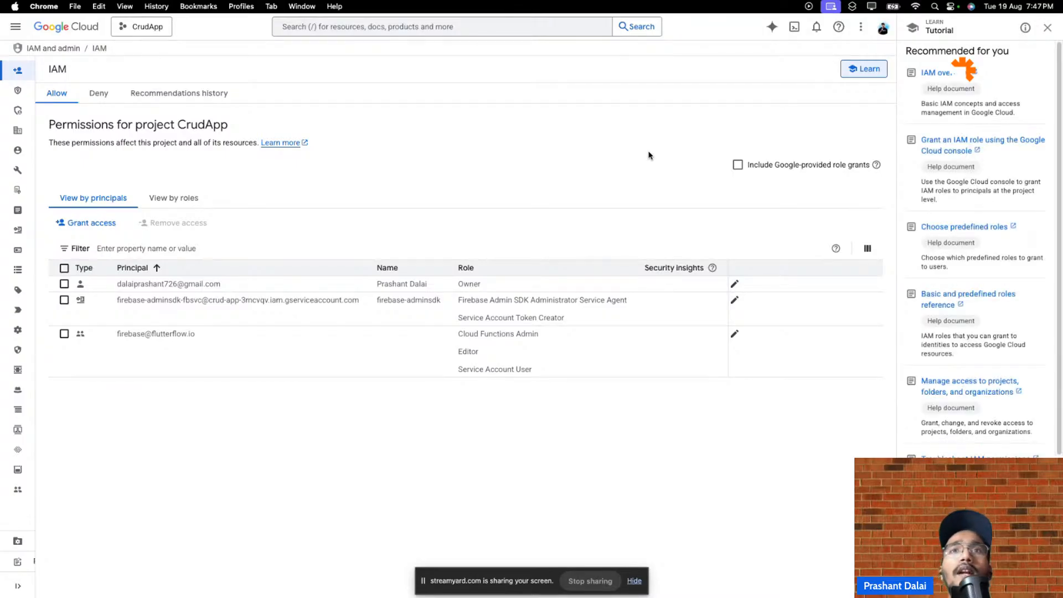
{"action": "mouse_move", "coordinate": [764, 25]}
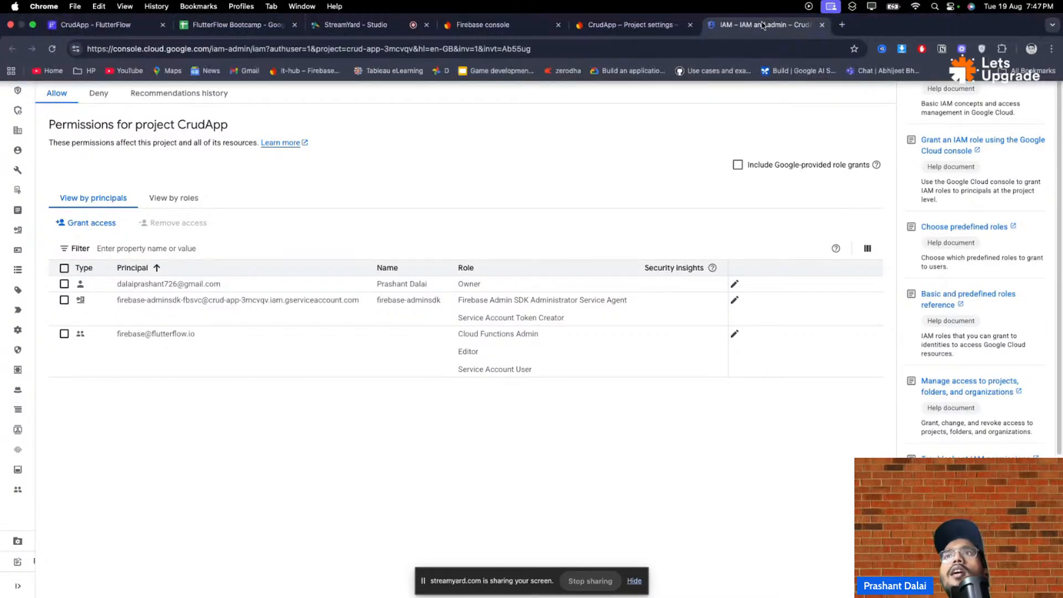
{"action": "left_click", "coordinate": [821, 26]}
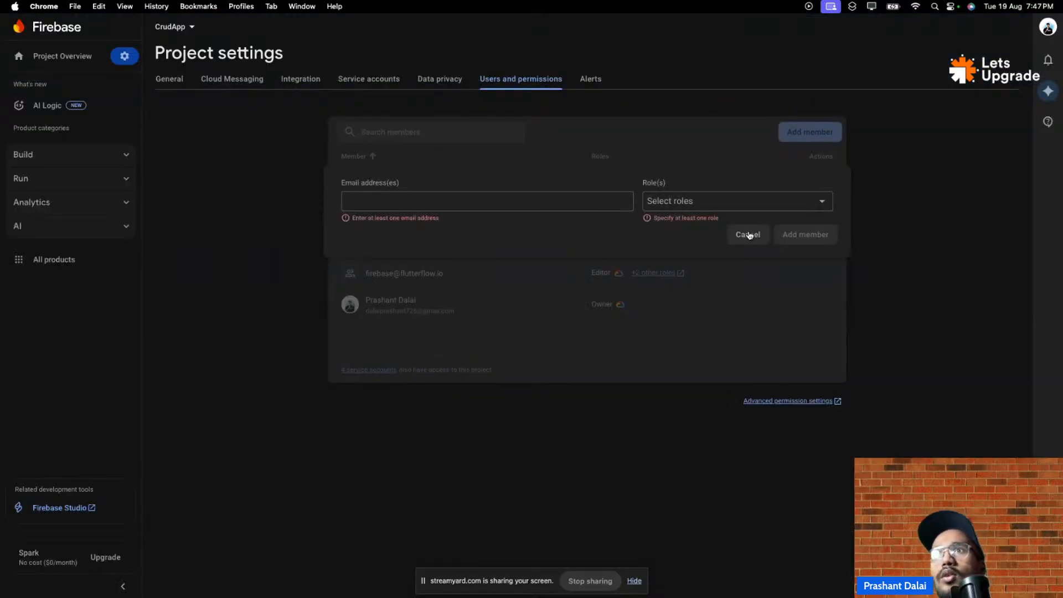
{"action": "left_click", "coordinate": [747, 234]}
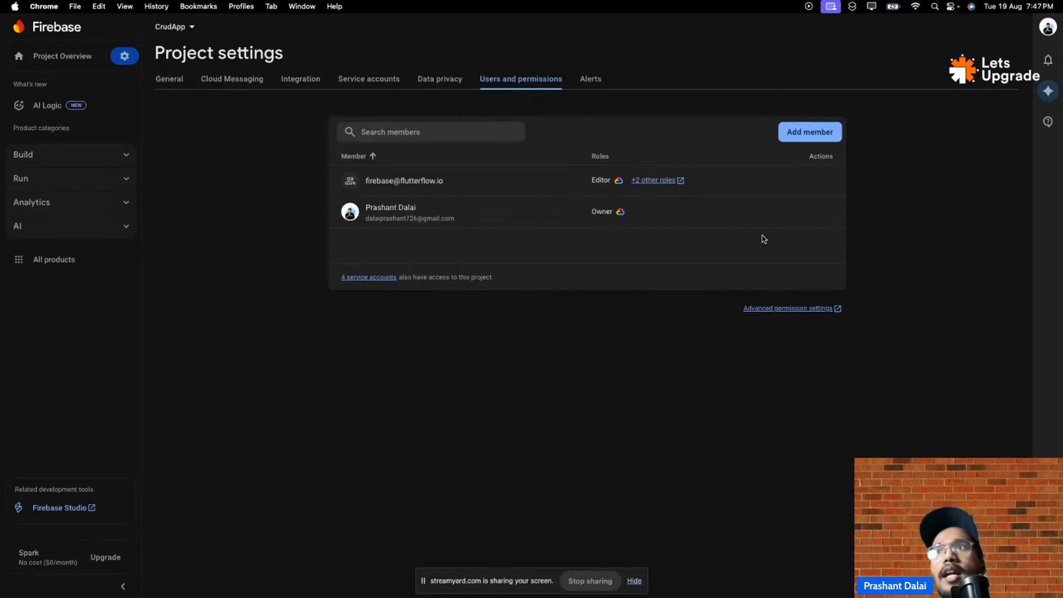
{"action": "left_click", "coordinate": [662, 185]}
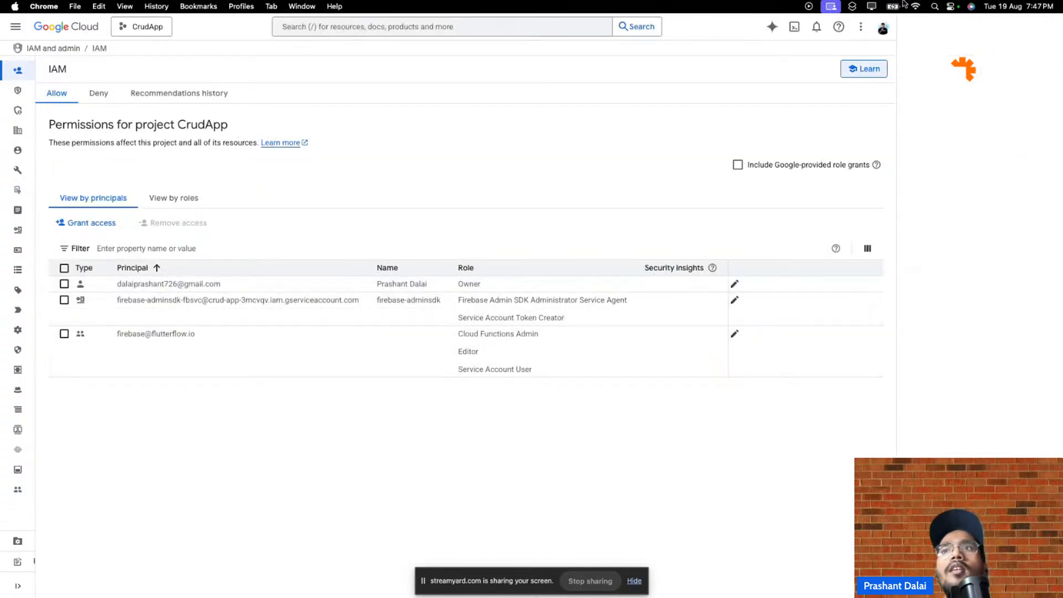
- Leave IAM, select project ID crud-app-3mcvqv in CrudApp's general settings, then list all Firebase projects
{"action": "mouse_move", "coordinate": [830, 42]}
{"action": "left_click", "coordinate": [821, 24]}
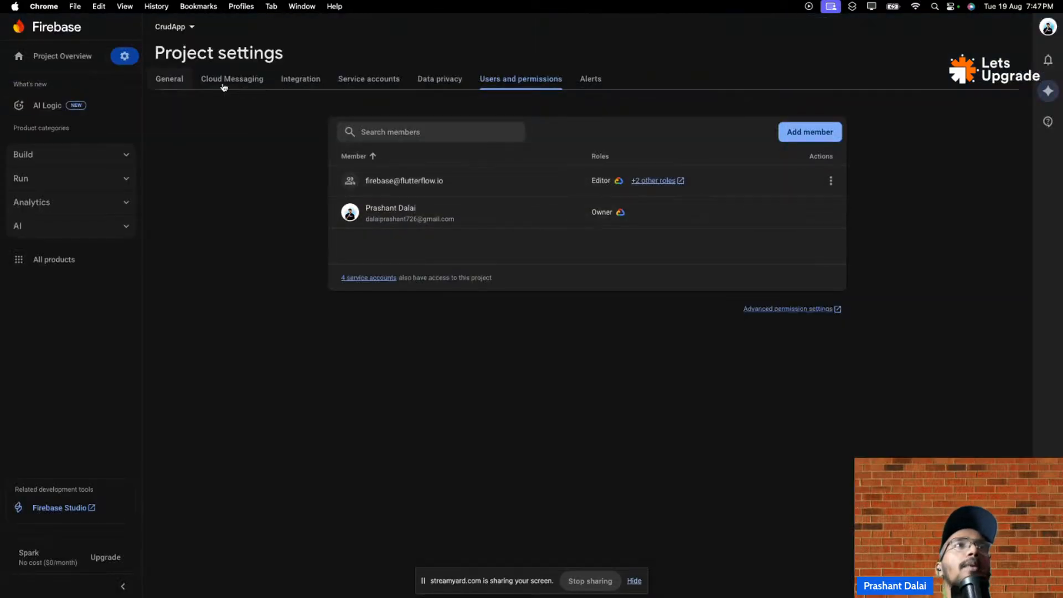
{"action": "left_click", "coordinate": [100, 56]}
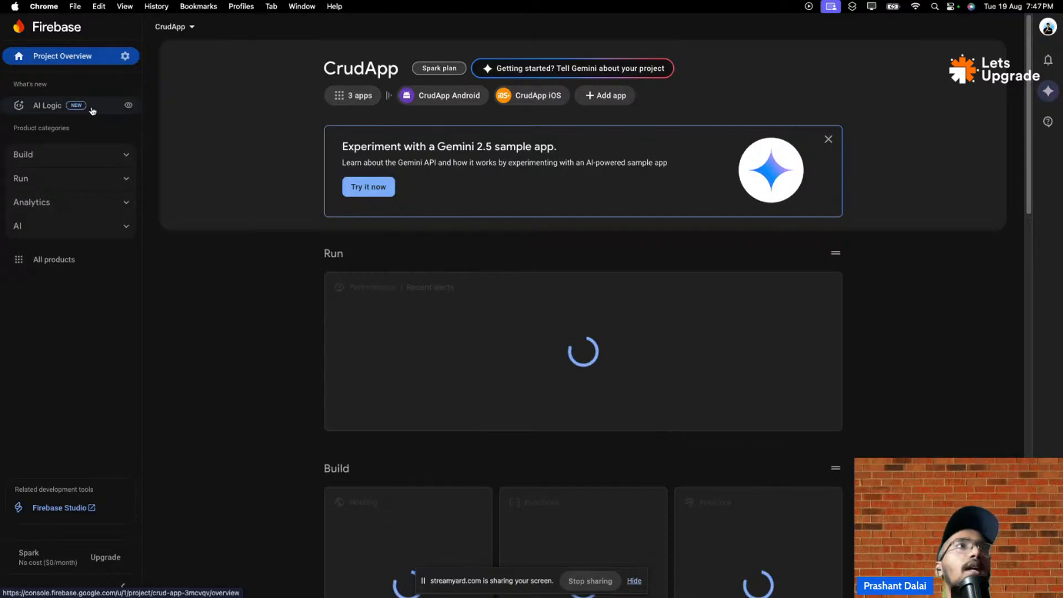
{"action": "left_click", "coordinate": [123, 57]}
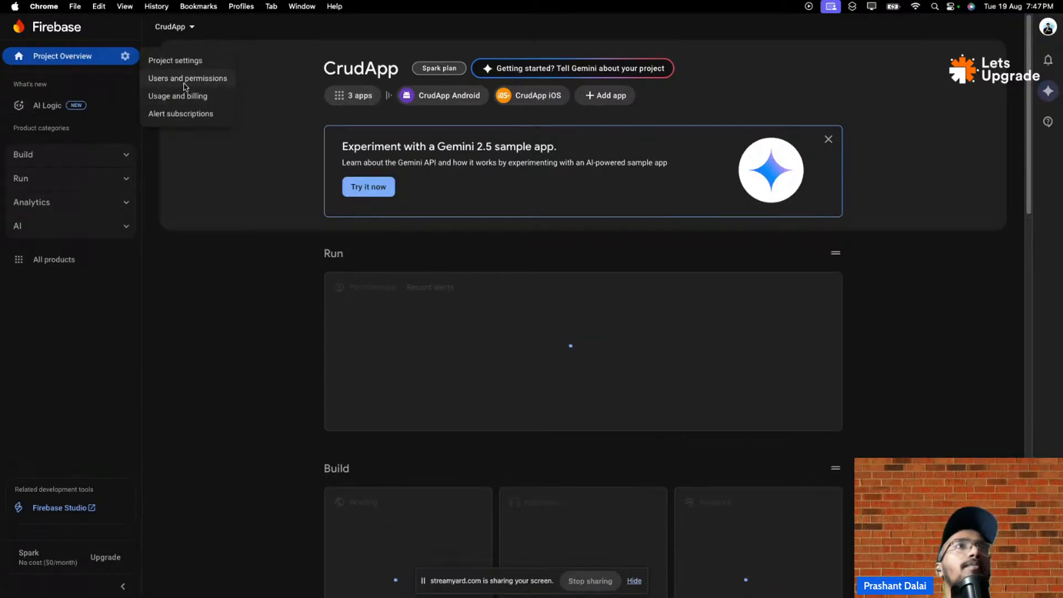
{"action": "left_click", "coordinate": [189, 63]}
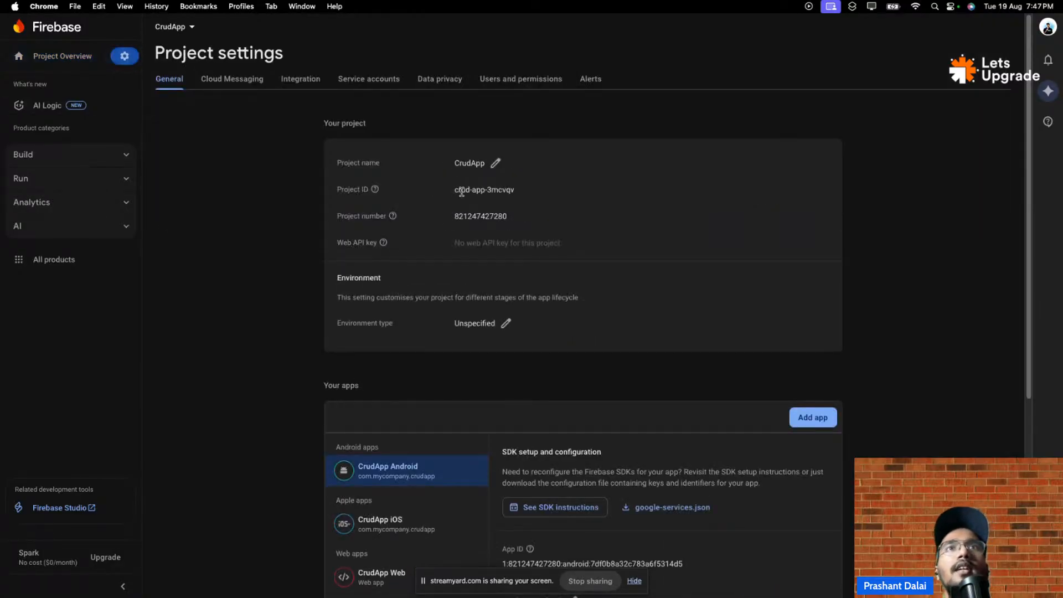
{"action": "left_click_drag", "start_coordinate": [454, 191], "coordinate": [522, 188]}
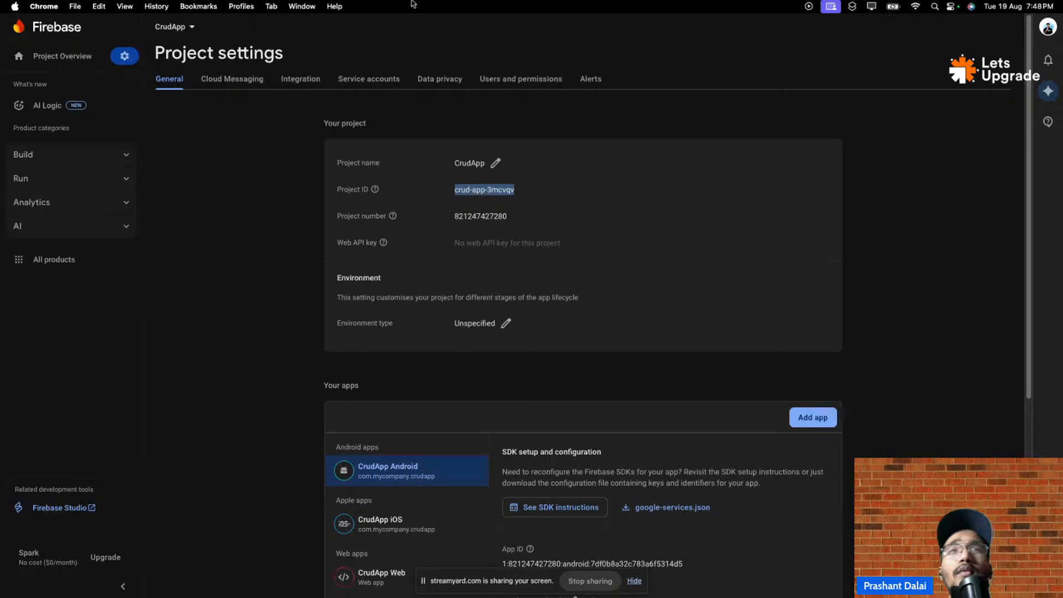
{"action": "left_click", "coordinate": [492, 27]}
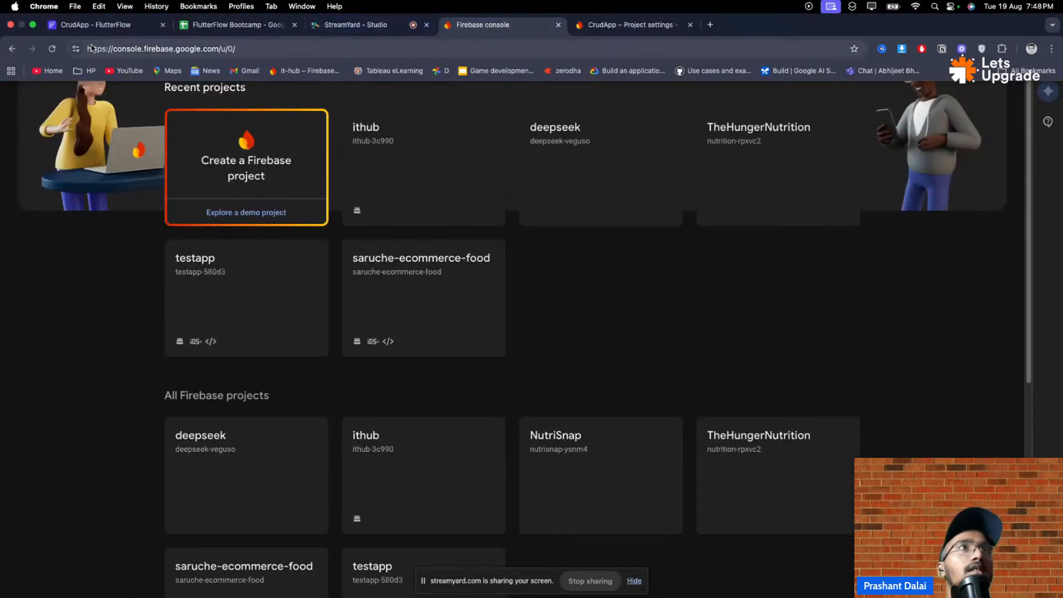
- Check that FlutterFlow's Firebase Project ID reads crud-app-3mcvqv, then launch Enable Auth On Firebase
{"action": "left_click", "coordinate": [93, 25]}
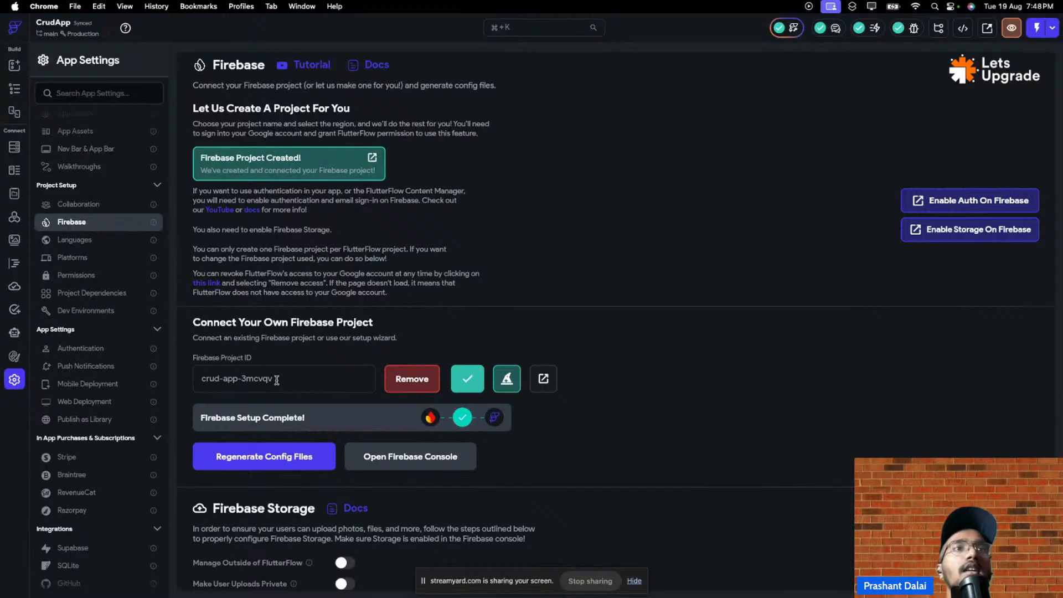
{"action": "triple_click", "coordinate": [276, 380]}
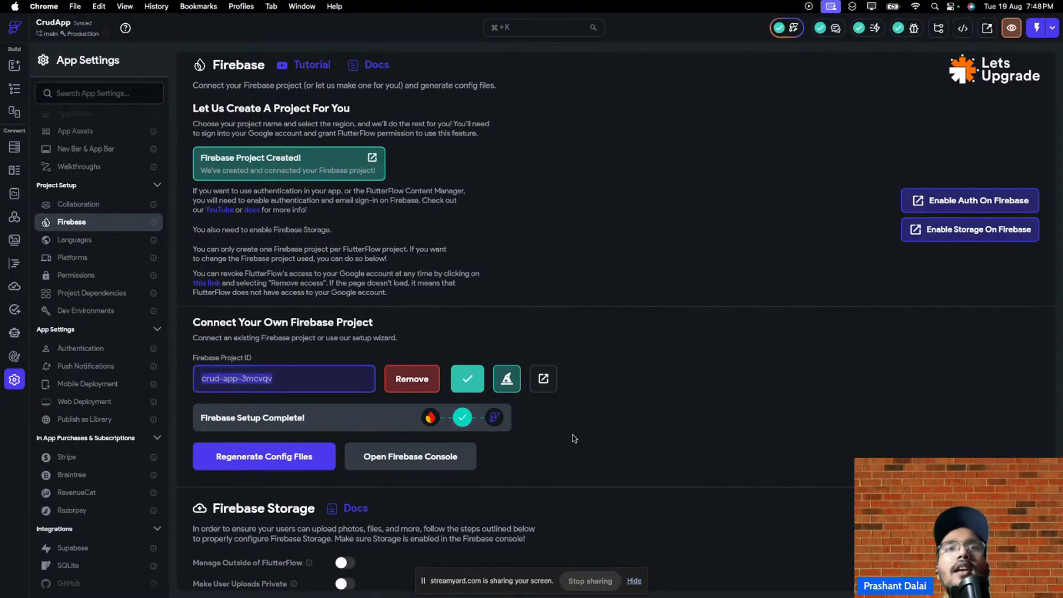
{"action": "left_click", "coordinate": [556, 446]}
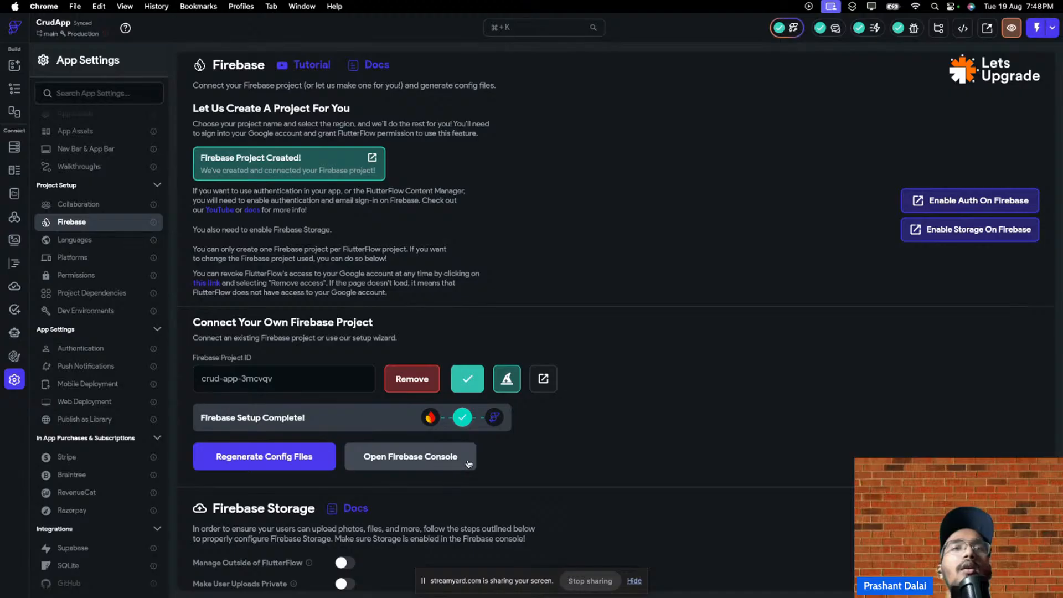
{"action": "scroll", "coordinate": [557, 458], "scroll_direction": "down", "scroll_amount": 2}
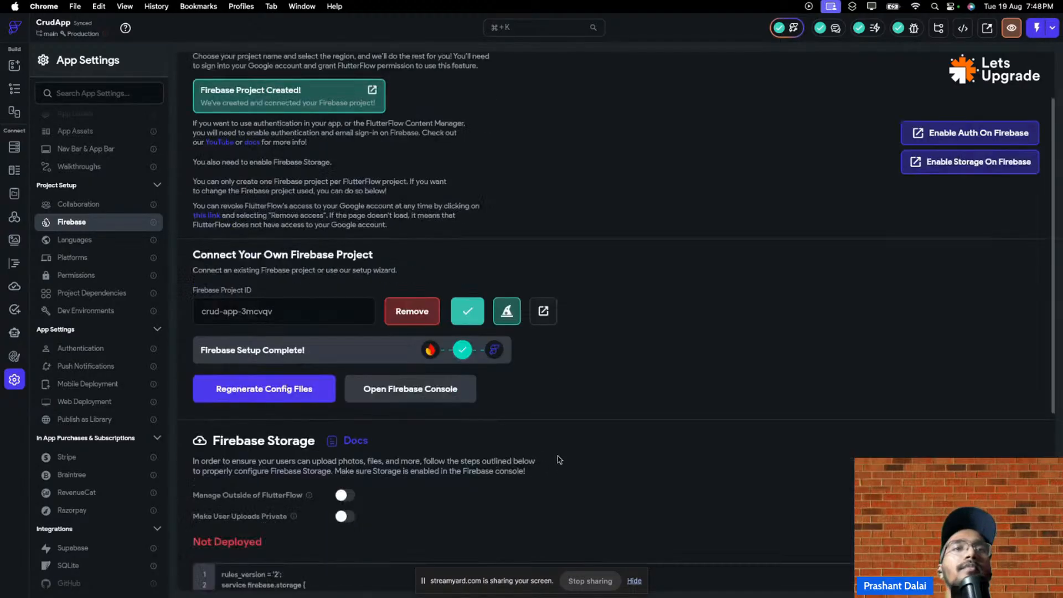
{"action": "scroll", "coordinate": [526, 418], "scroll_direction": "up", "scroll_amount": 2}
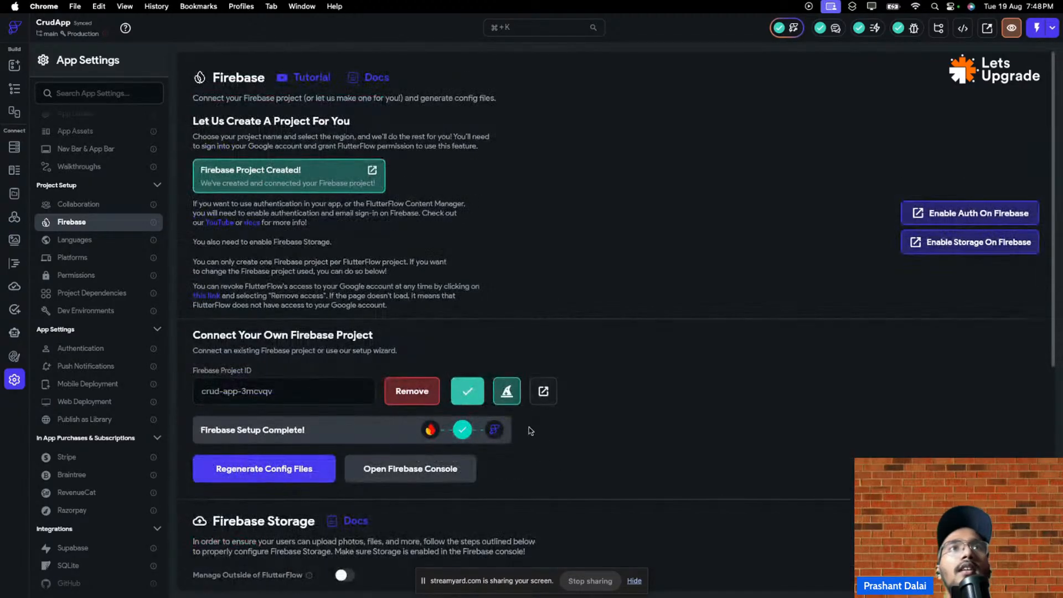
{"action": "left_click", "coordinate": [932, 221]}
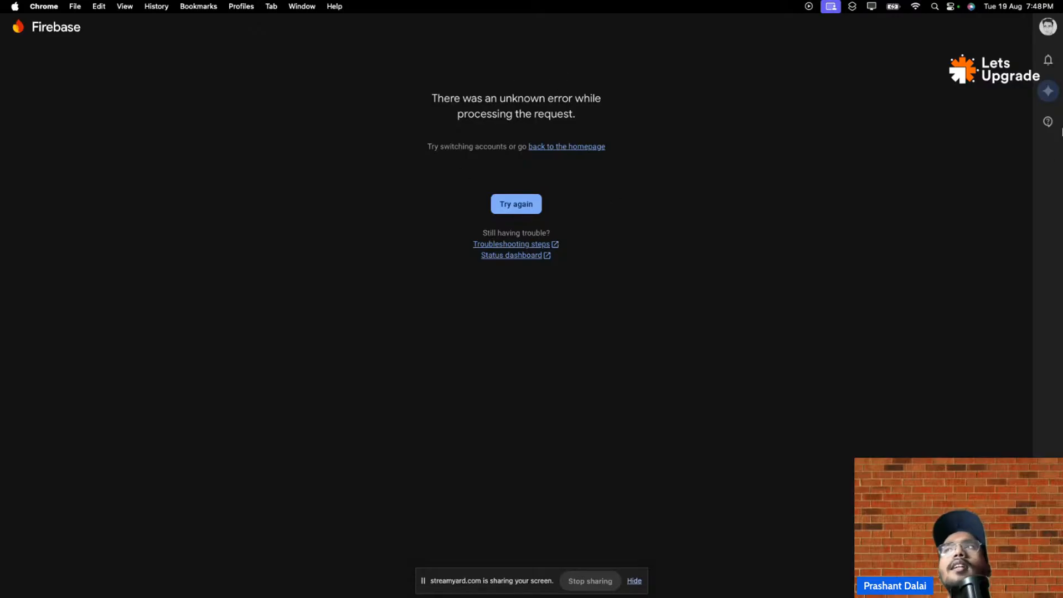
- Under the project-owner account, enable and save the Email/Password sign-in provider for CrudApp
{"action": "left_click", "coordinate": [1048, 26]}
{"action": "left_click", "coordinate": [886, 234]}
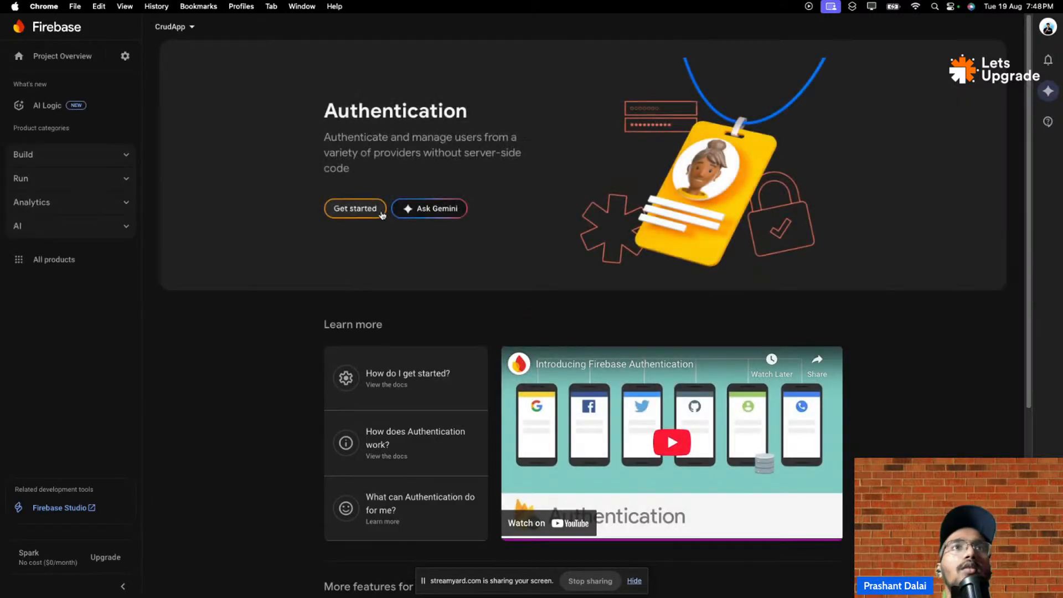
{"action": "left_click", "coordinate": [366, 213]}
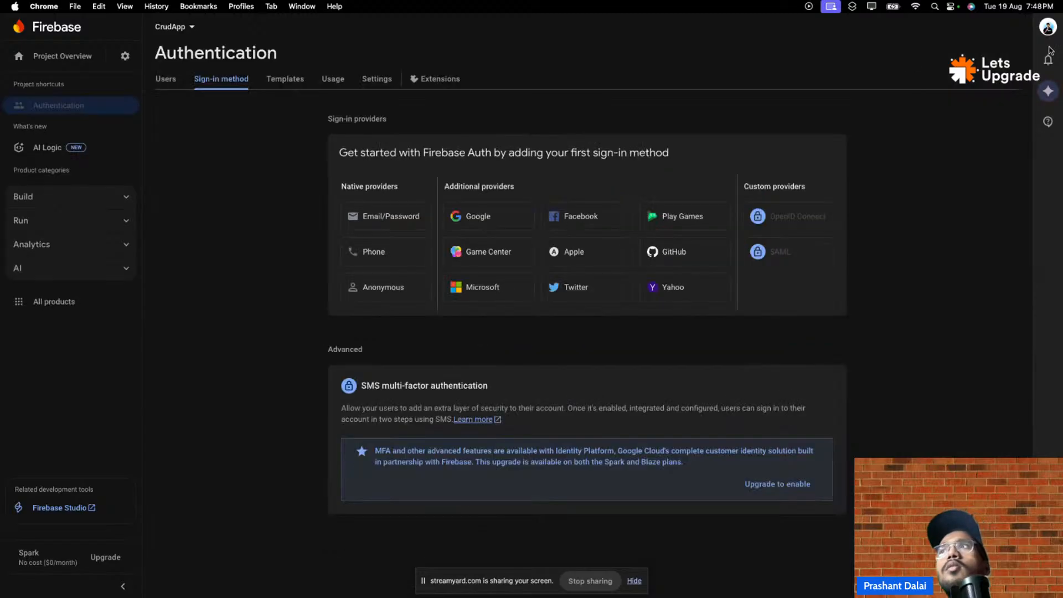
{"action": "left_click", "coordinate": [342, 212]}
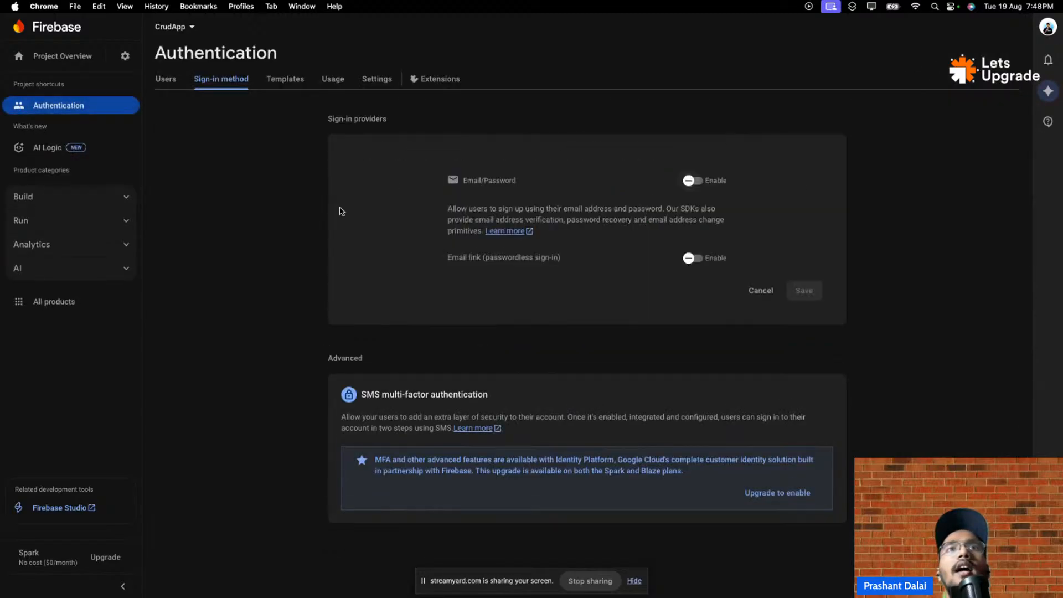
{"action": "left_click", "coordinate": [698, 181]}
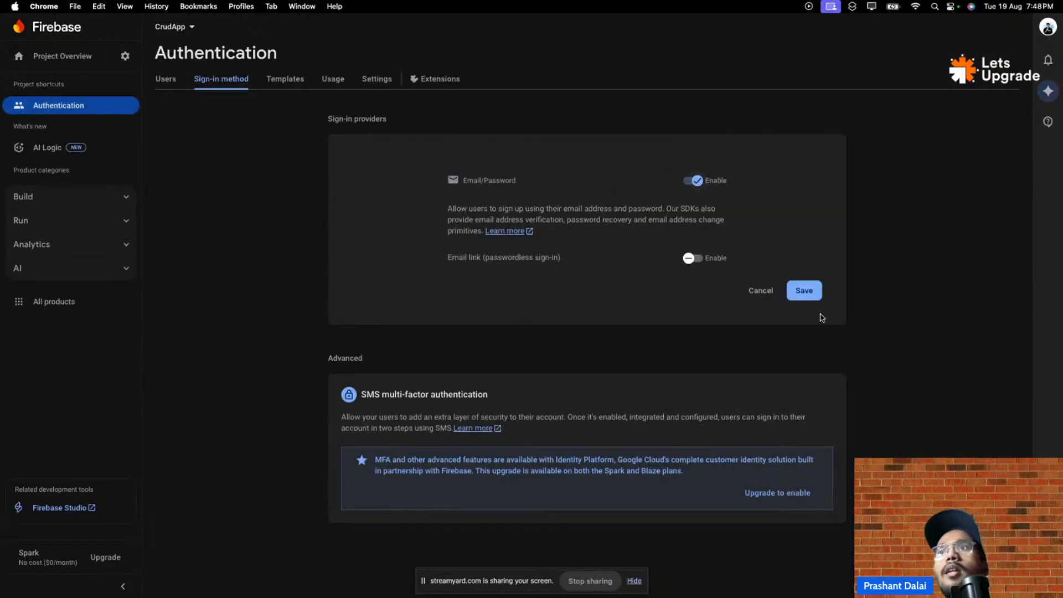
{"action": "left_click", "coordinate": [804, 290]}
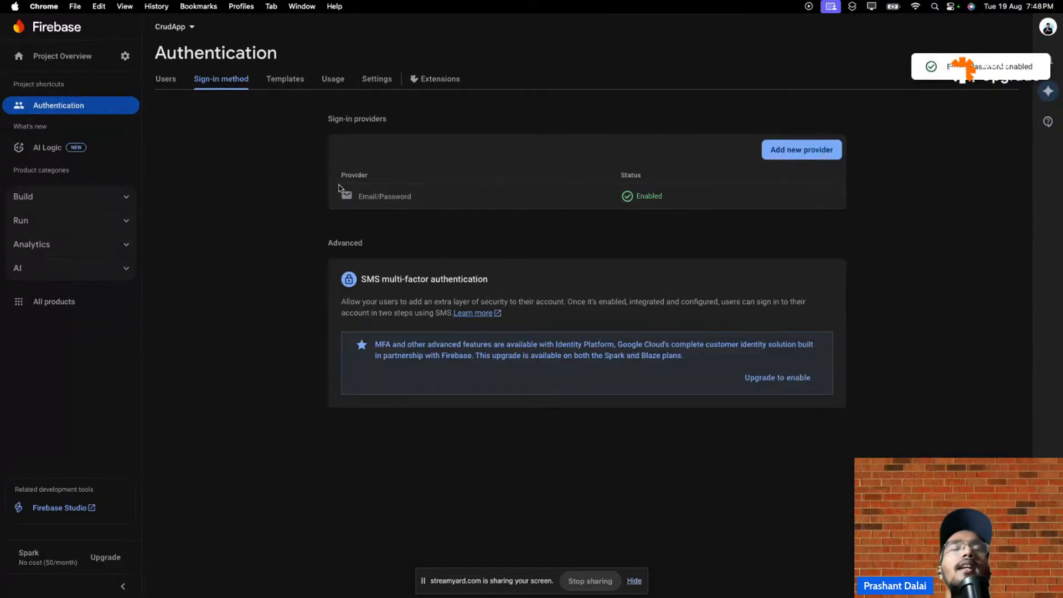
- Glance at the authentication email templates, return to sign-in providers, then go back to FlutterFlow
{"action": "left_click", "coordinate": [270, 80]}
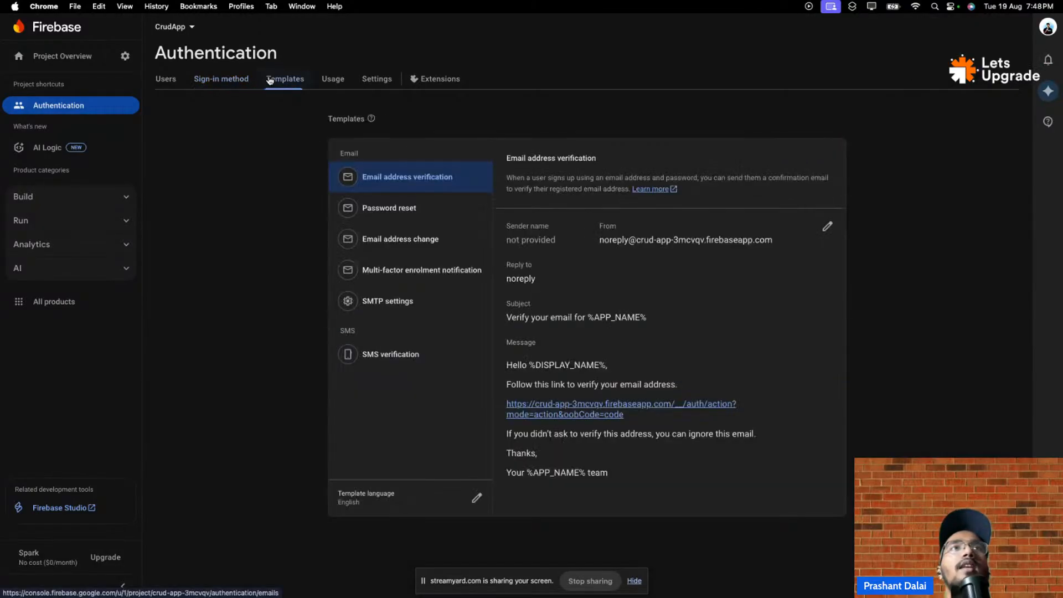
{"action": "left_click", "coordinate": [225, 82]}
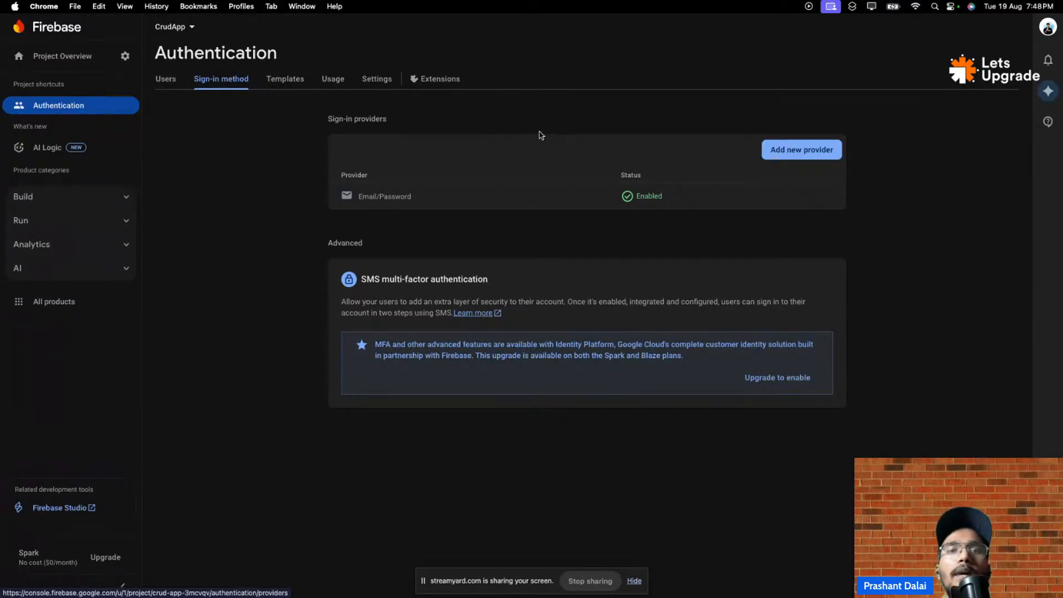
{"action": "mouse_move", "coordinate": [585, 10]}
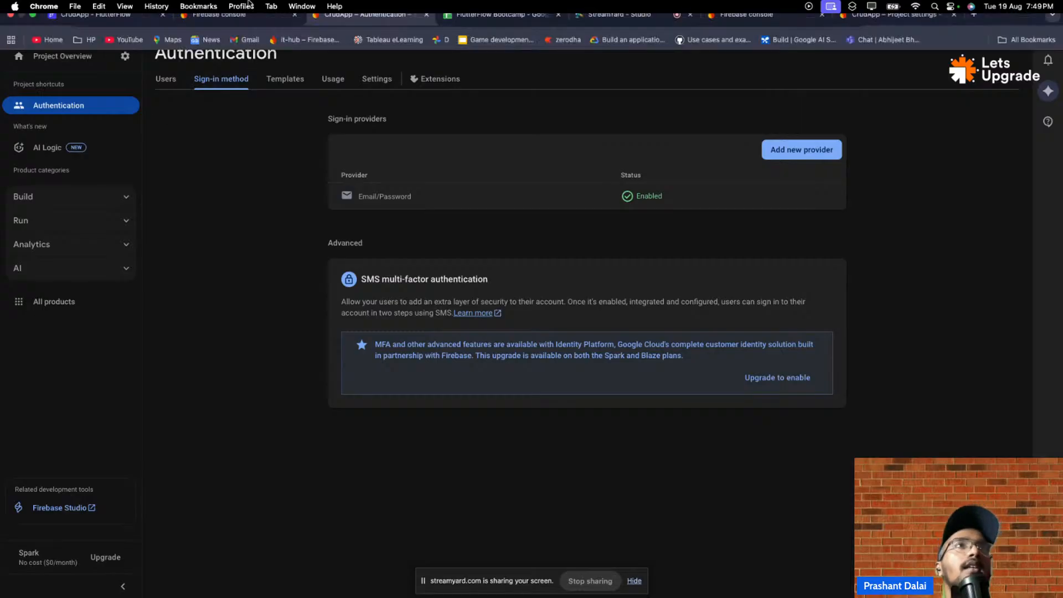
{"action": "left_click", "coordinate": [129, 25]}
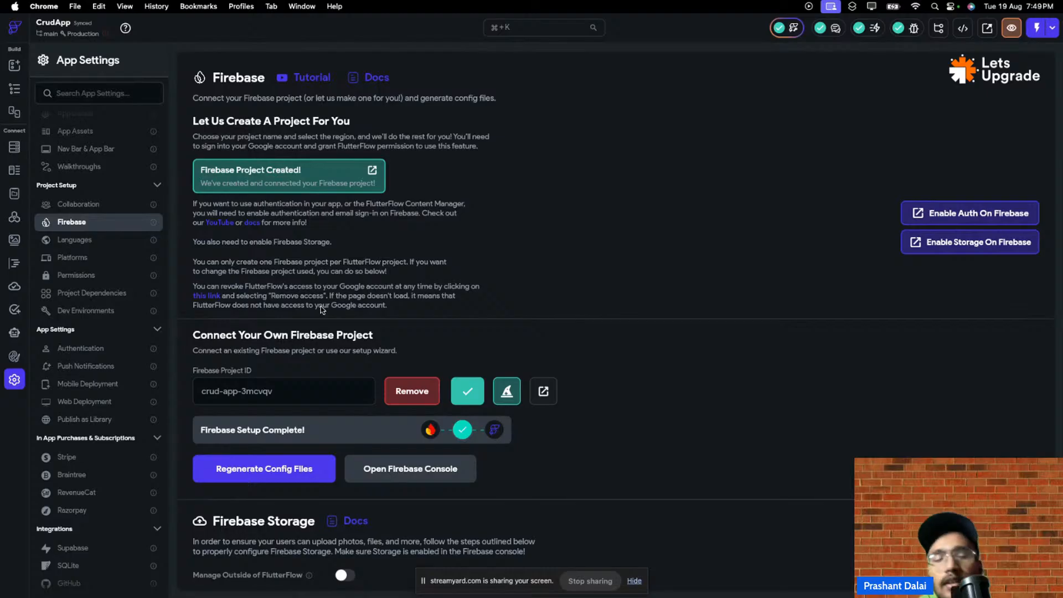
- Launch Enable Storage On Firebase from FlutterFlow and switch to the project-owner Google account
{"action": "left_click", "coordinate": [972, 241]}
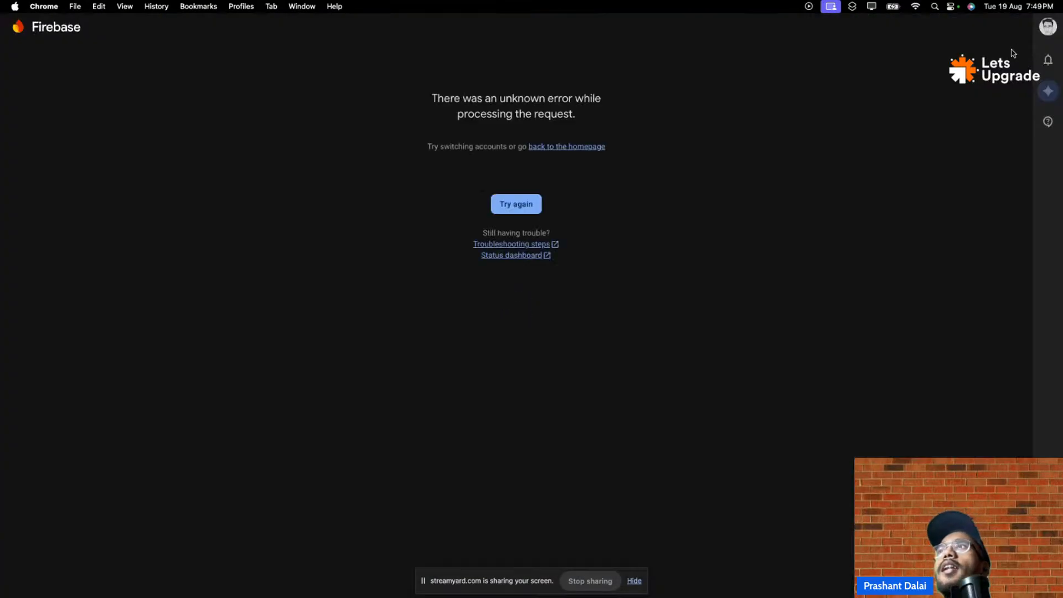
{"action": "left_click", "coordinate": [1047, 27]}
{"action": "left_click", "coordinate": [924, 230]}
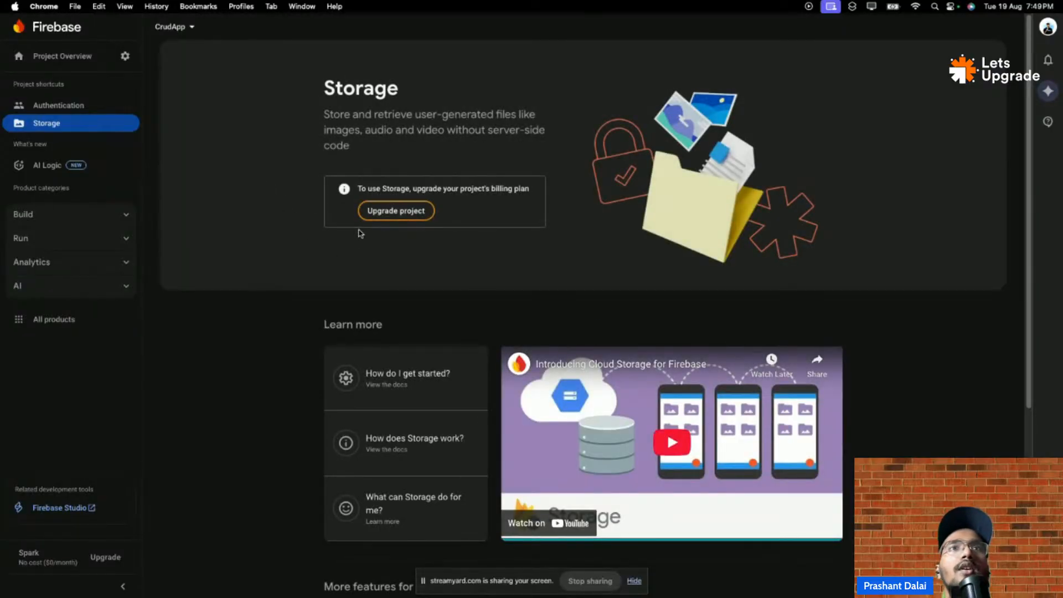
- Upgrade CrudApp to the Blaze plan by linking My Billing Account, then start Storage setup
{"action": "left_click", "coordinate": [417, 213]}
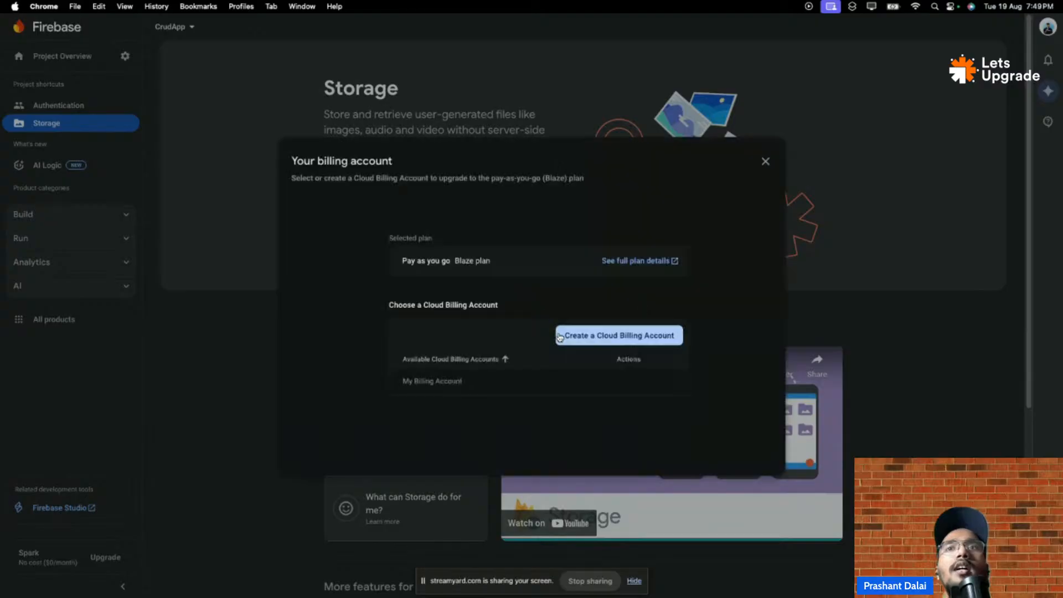
{"action": "left_click", "coordinate": [595, 392]}
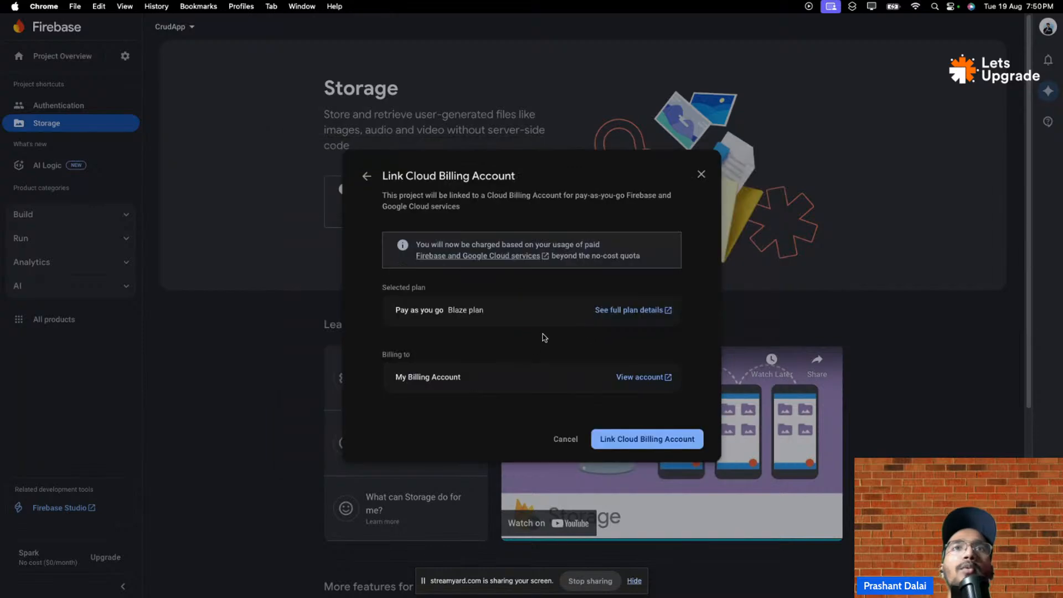
{"action": "left_click", "coordinate": [648, 440]}
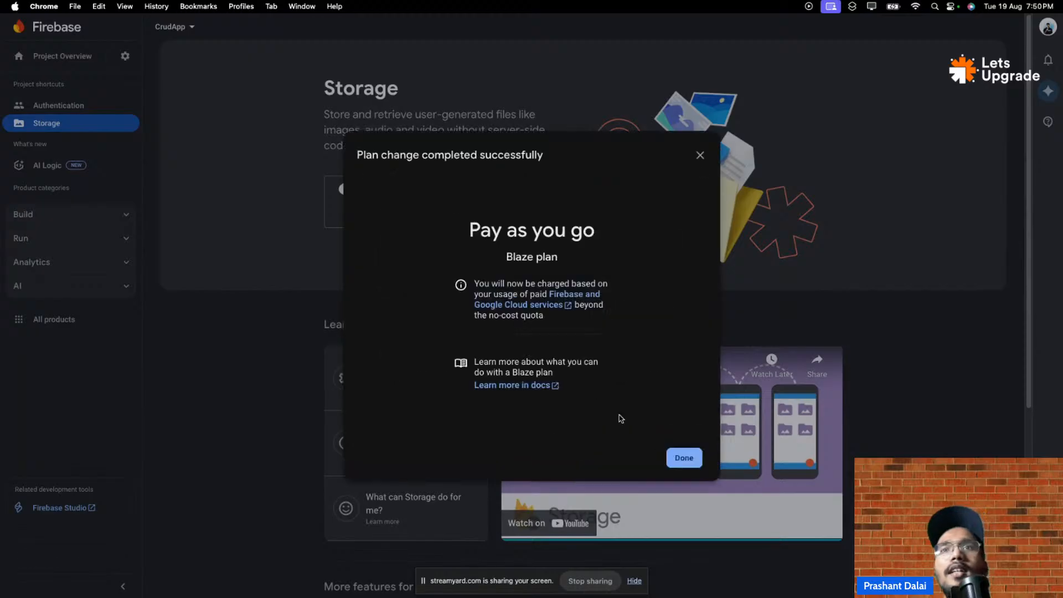
{"action": "left_click", "coordinate": [680, 457]}
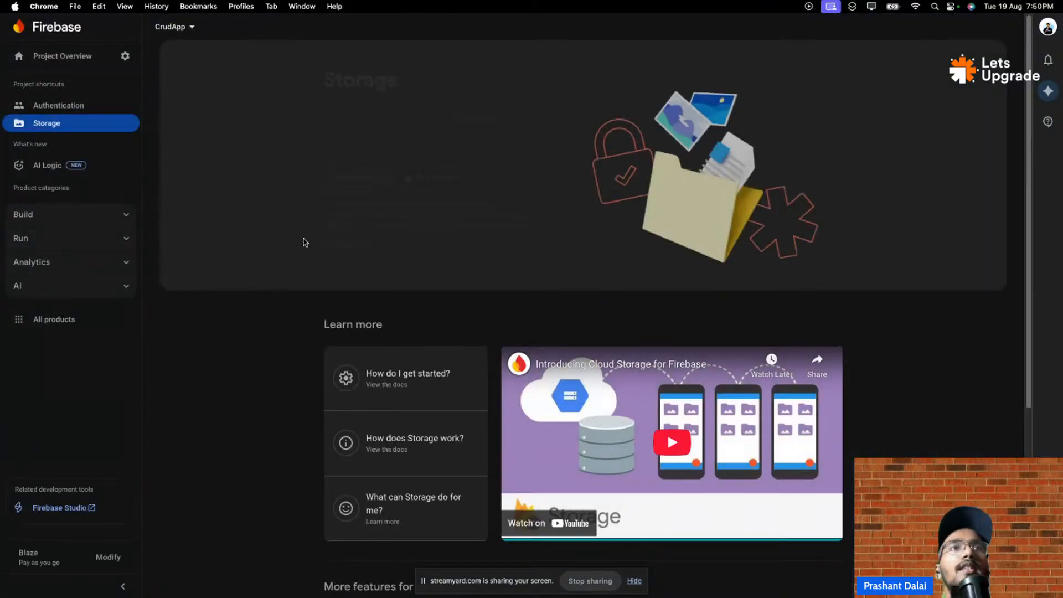
{"action": "left_click", "coordinate": [378, 177]}
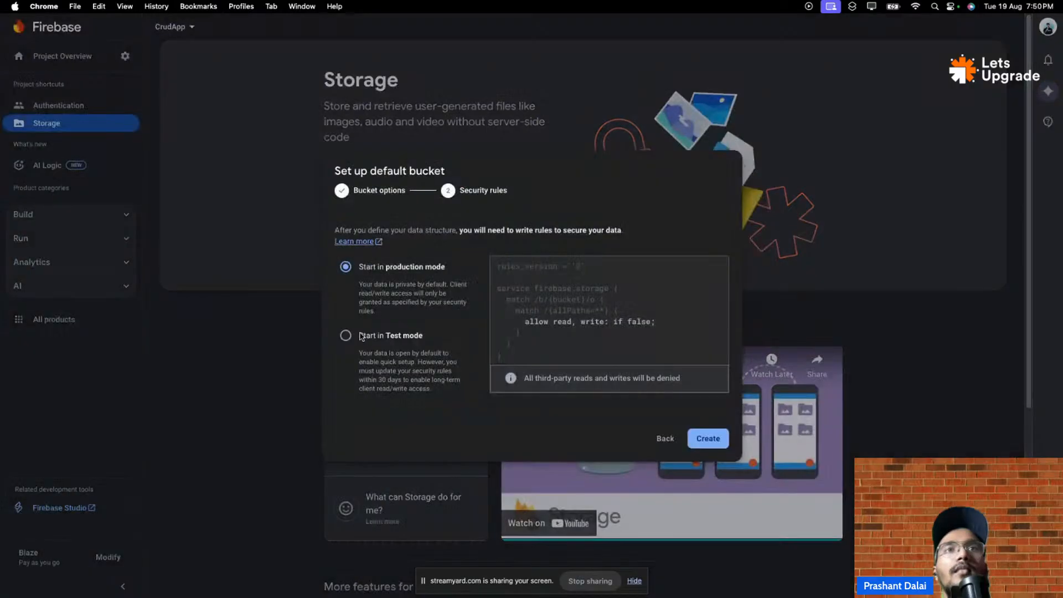
- Create the default bucket gs://crud-app-3mcvqv.firebasestorage.app with test-mode security rules
{"action": "left_click", "coordinate": [345, 333]}
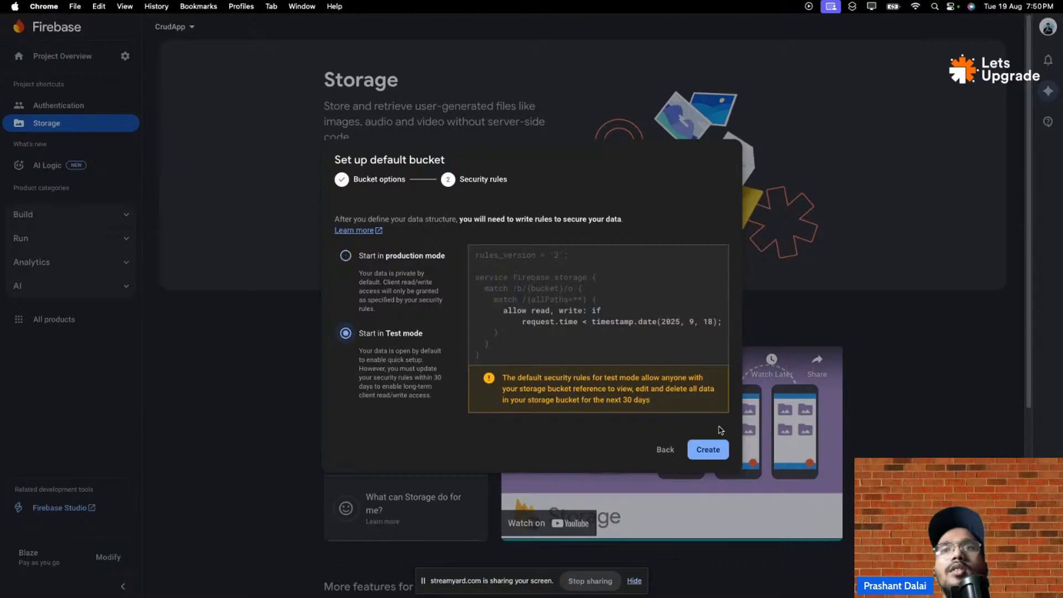
{"action": "left_click", "coordinate": [713, 451]}
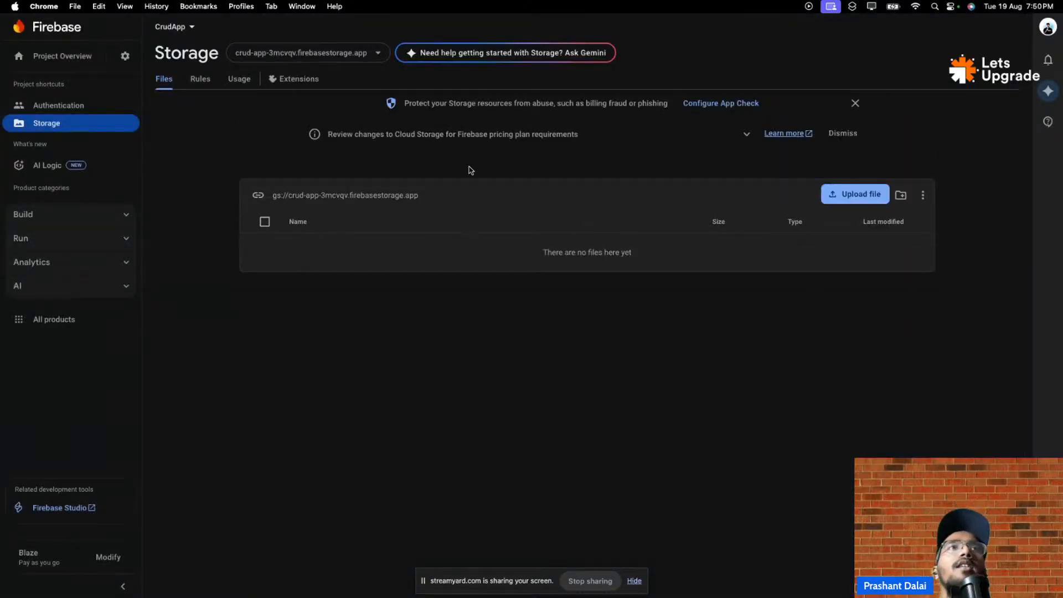
- Return to FlutterFlow's Firebase settings and open the linked CrudApp Firebase project in a new tab
{"action": "mouse_move", "coordinate": [186, 36]}
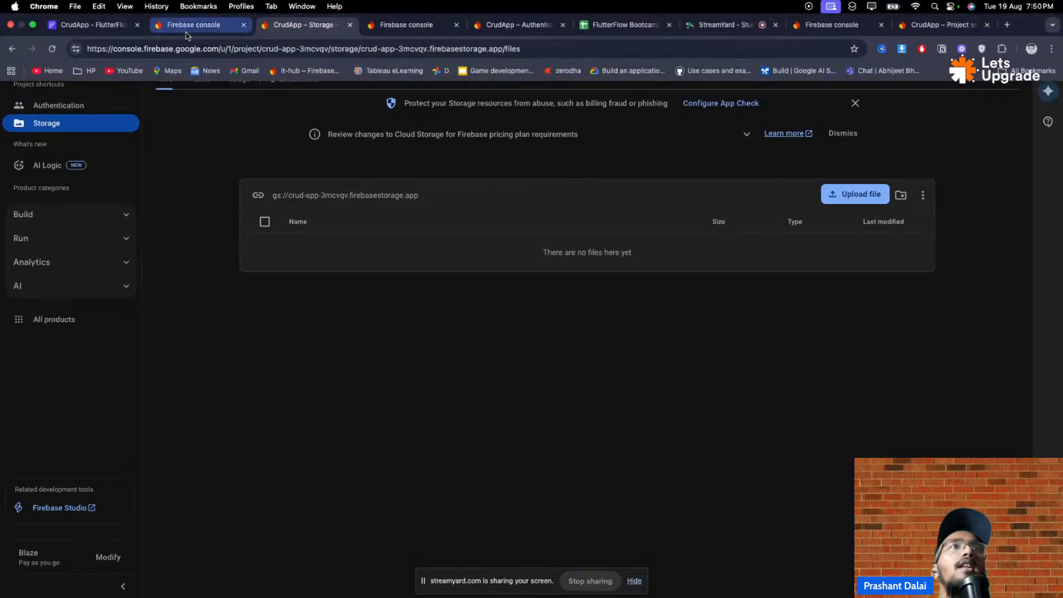
{"action": "left_click", "coordinate": [88, 24]}
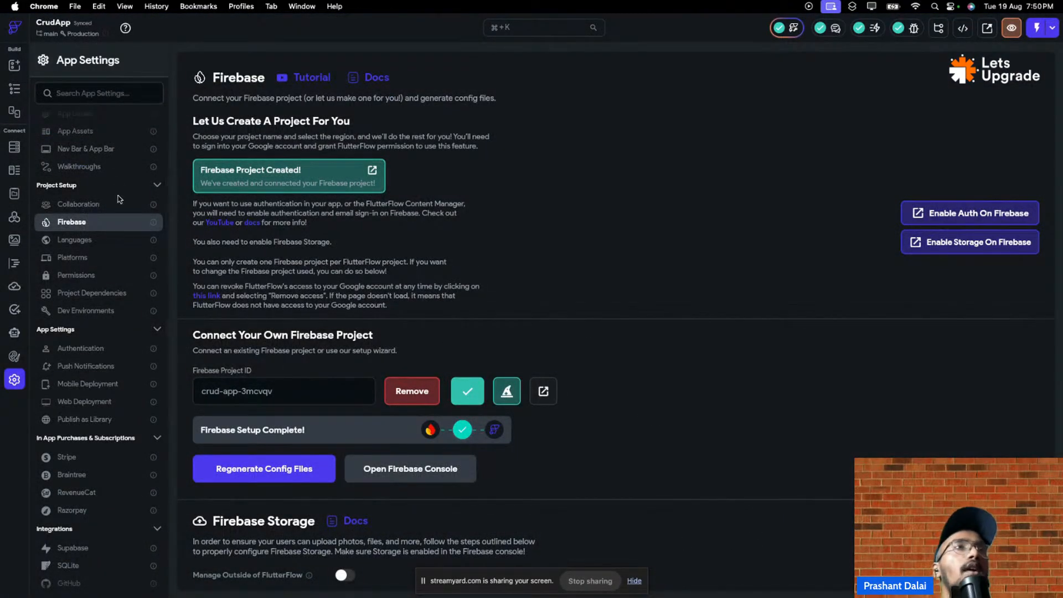
{"action": "scroll", "coordinate": [397, 231], "scroll_direction": "down", "scroll_amount": 5}
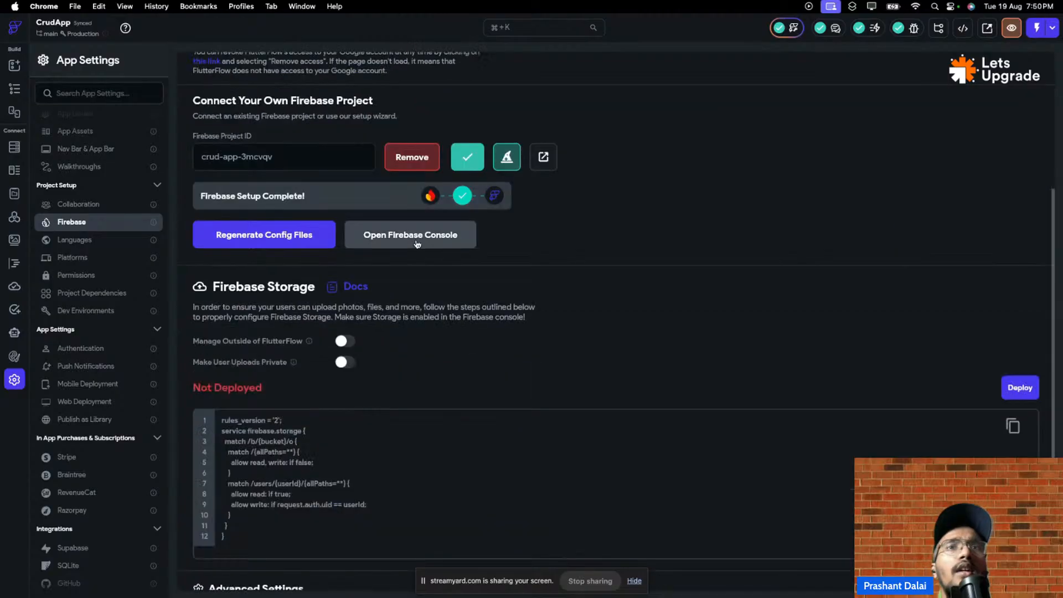
{"action": "scroll", "coordinate": [435, 246], "scroll_direction": "down", "scroll_amount": 3}
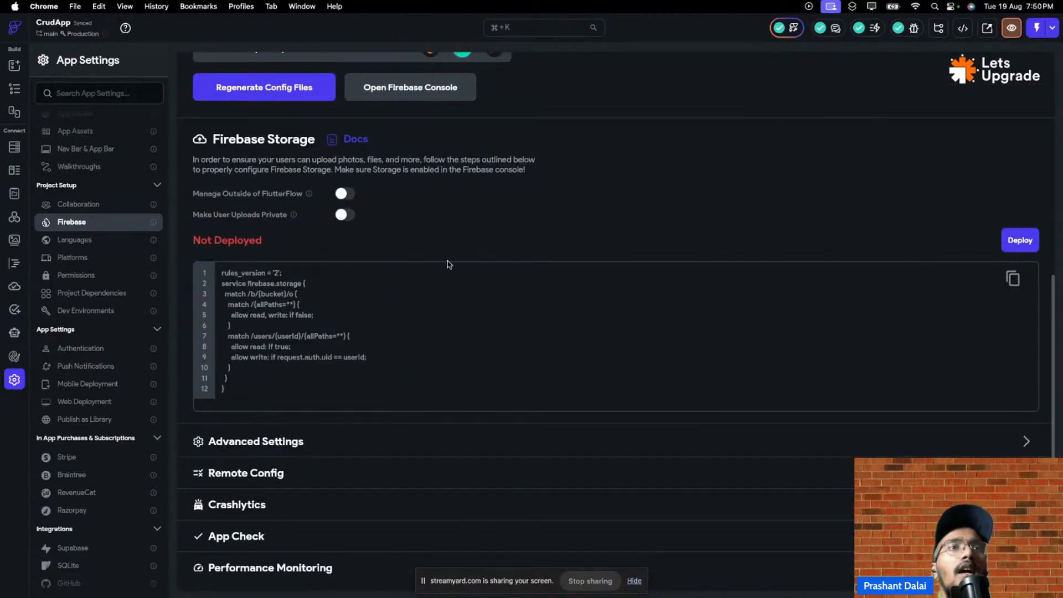
{"action": "scroll", "coordinate": [448, 263], "scroll_direction": "up", "scroll_amount": 3}
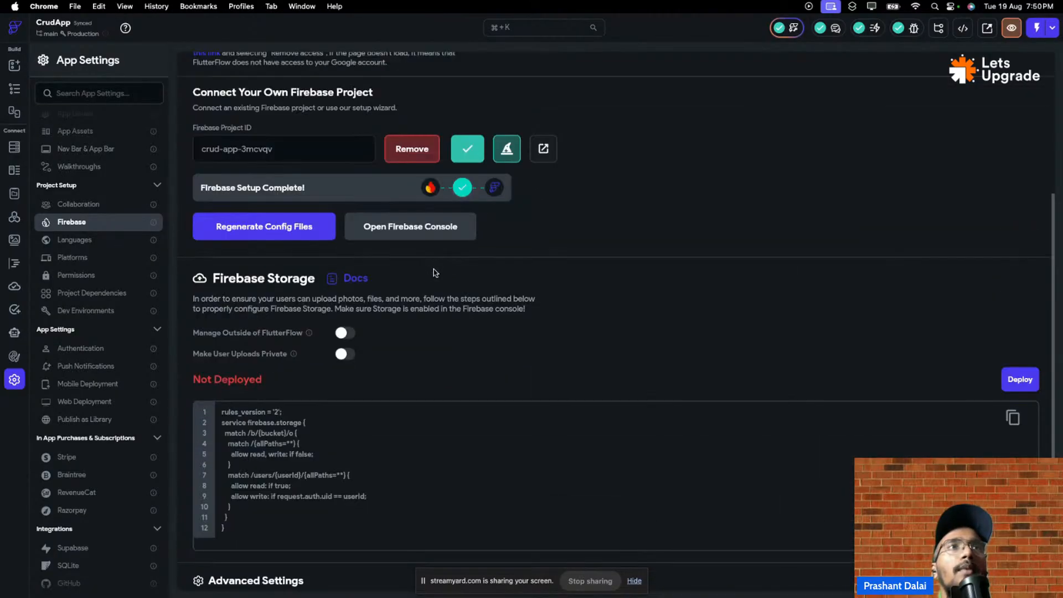
{"action": "scroll", "coordinate": [397, 328], "scroll_direction": "up", "scroll_amount": 1}
{"action": "scroll", "coordinate": [401, 331], "scroll_direction": "up", "scroll_amount": 2}
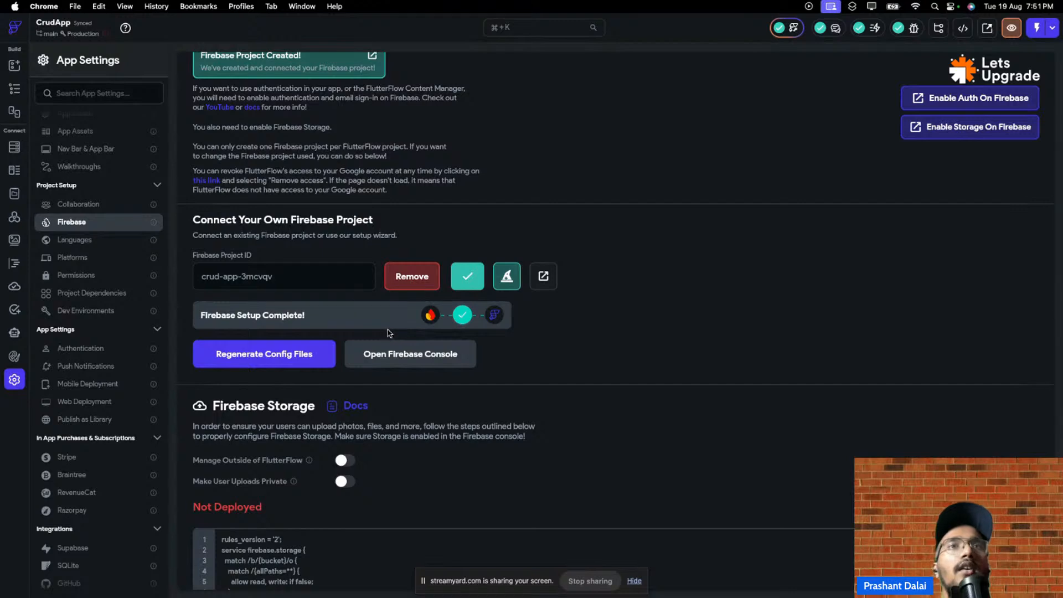
{"action": "scroll", "coordinate": [389, 333], "scroll_direction": "up", "scroll_amount": 3}
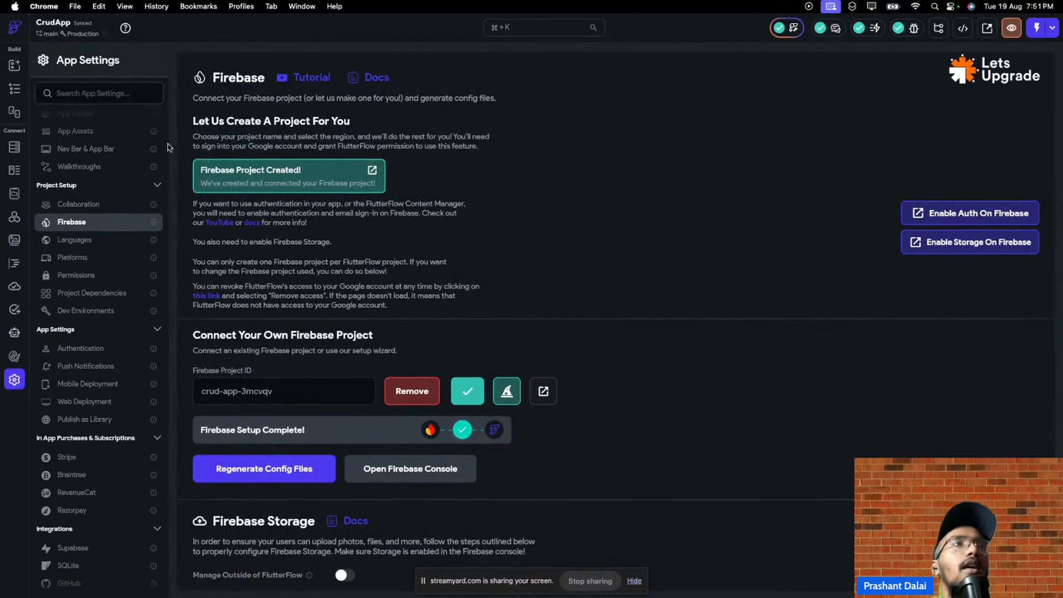
{"action": "scroll", "coordinate": [105, 232], "scroll_direction": "up", "scroll_amount": 1}
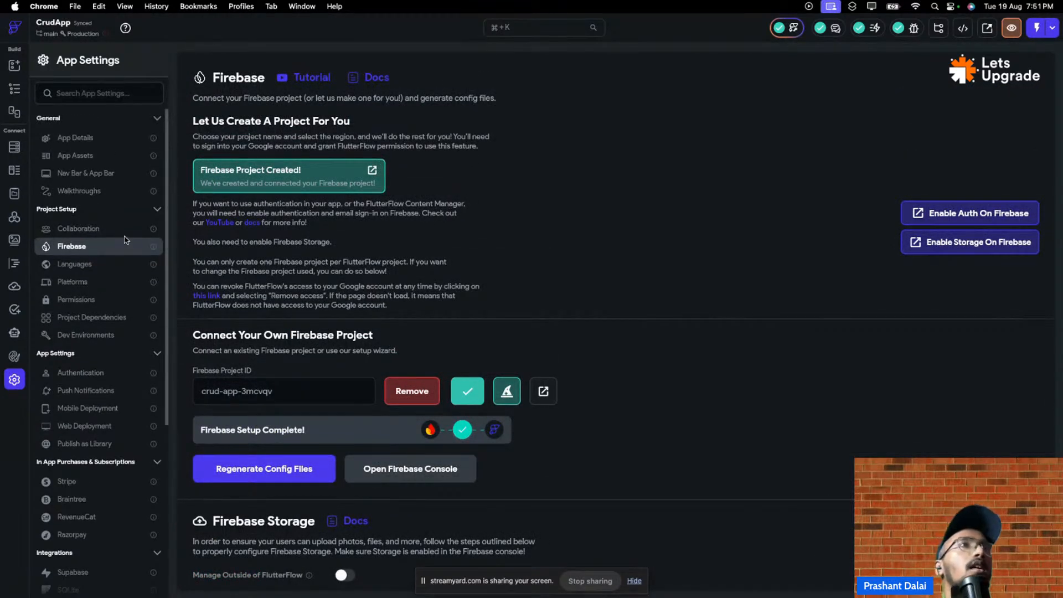
{"action": "left_click", "coordinate": [15, 66]}
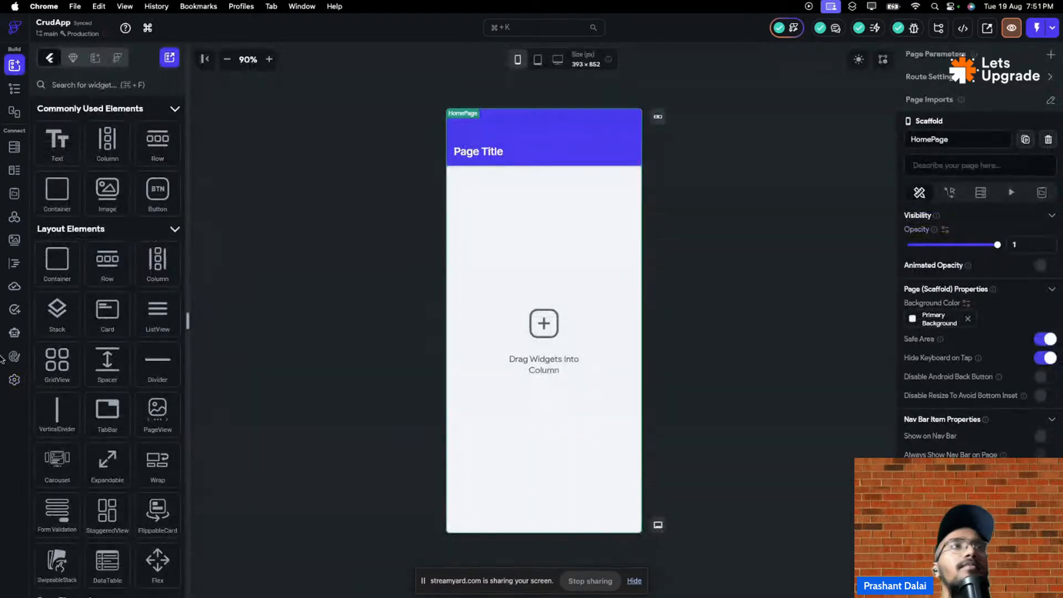
{"action": "left_click", "coordinate": [14, 379]}
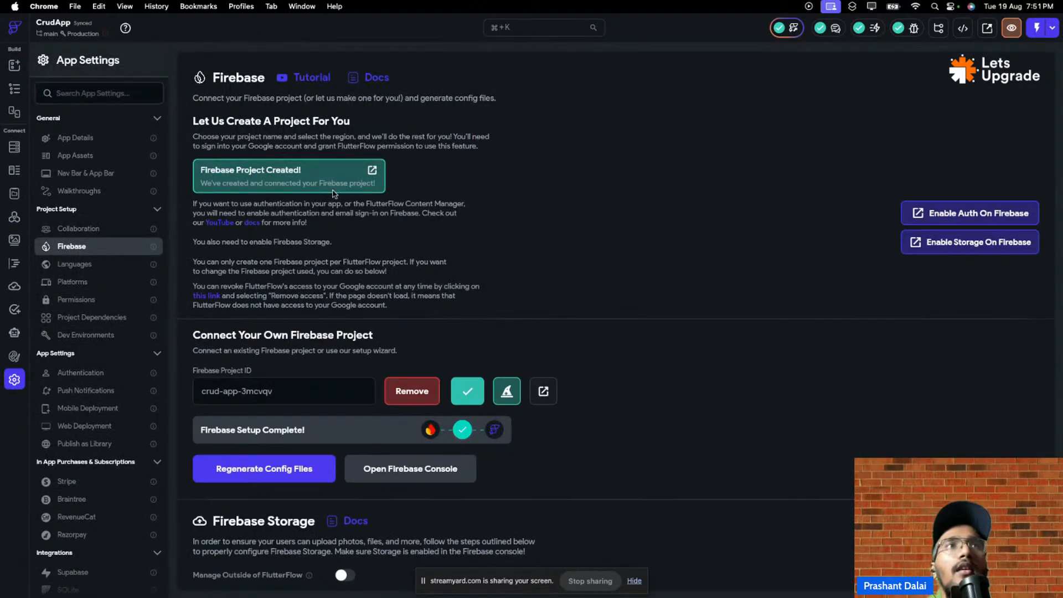
{"action": "left_click", "coordinate": [372, 170]}
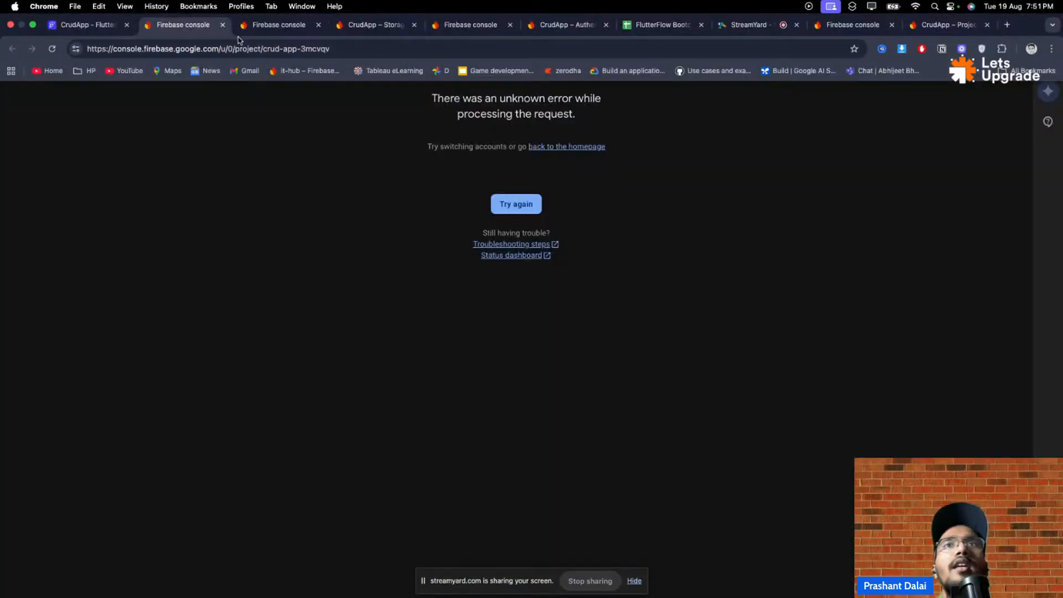
- Go full screen, switch to a different Google account, close the overview tab, and return to FlutterFlow
{"action": "key", "text": "ctrl+super+f"}
{"action": "left_click", "coordinate": [1045, 24]}
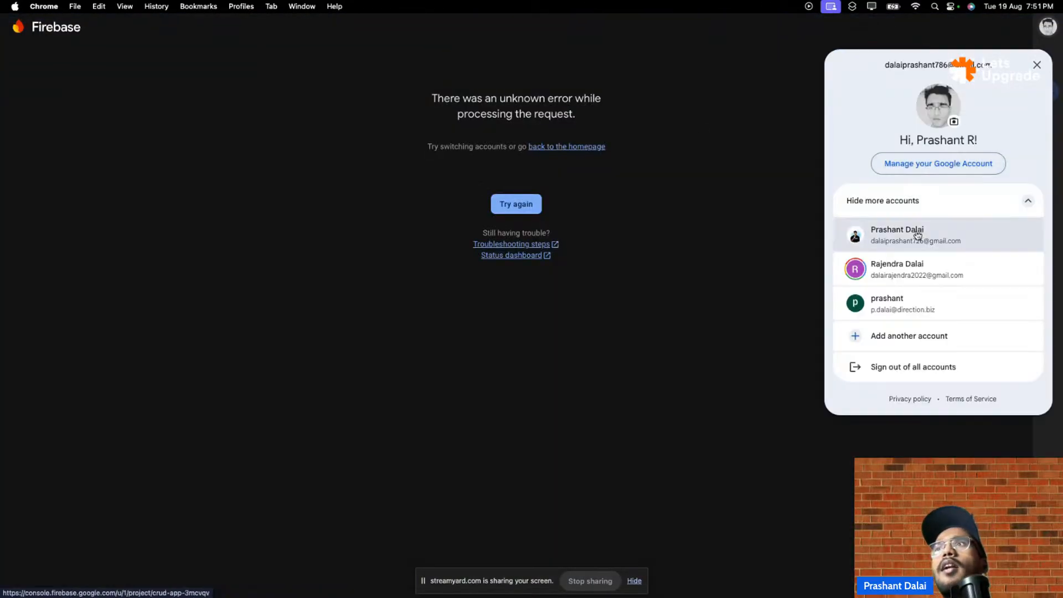
{"action": "left_click", "coordinate": [862, 223]}
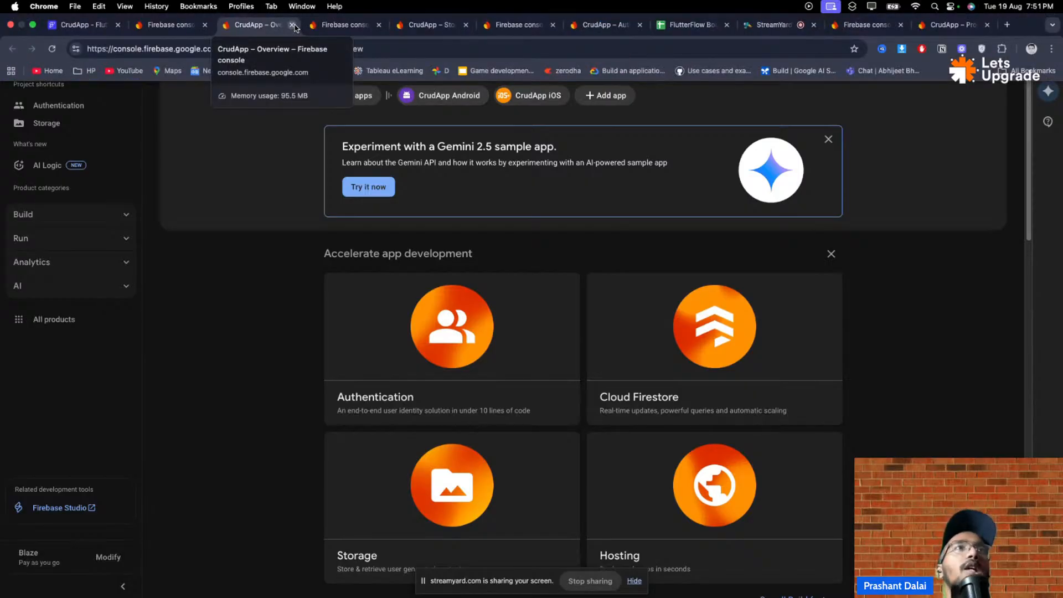
{"action": "left_click", "coordinate": [292, 25]}
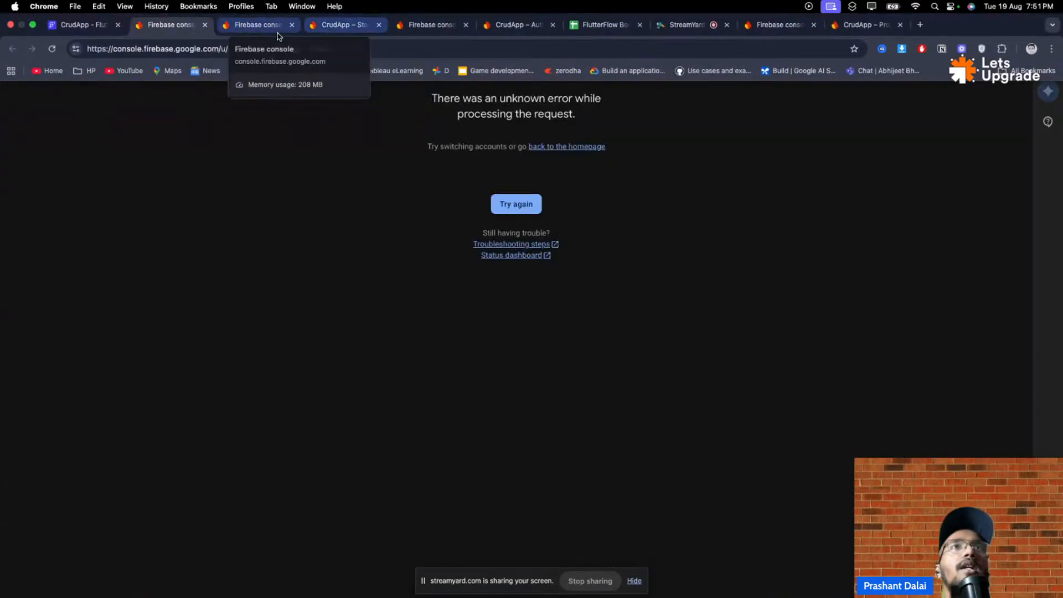
{"action": "left_click", "coordinate": [99, 27]}
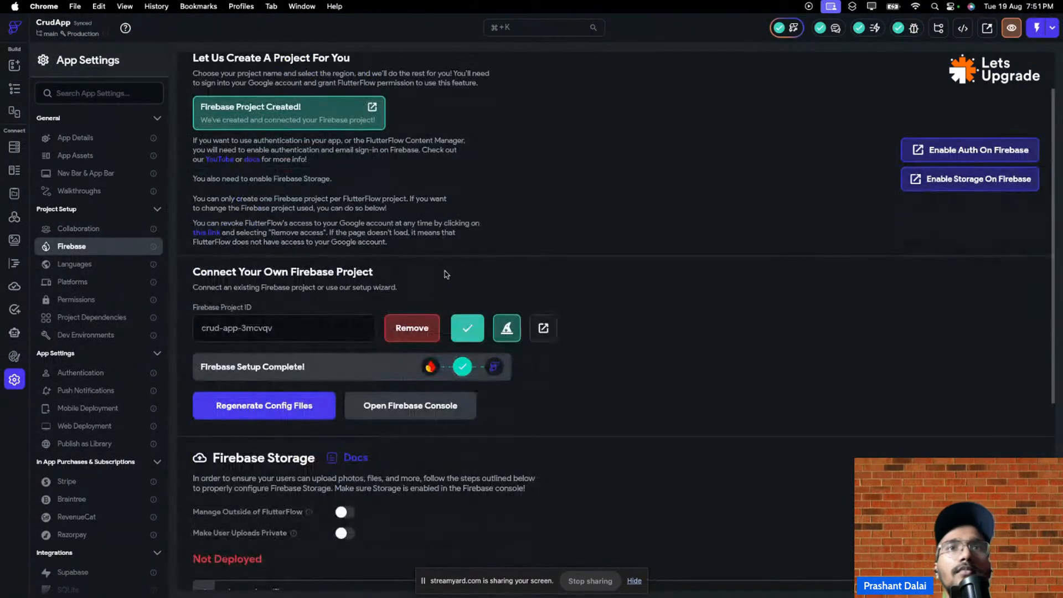
- Rerun the setup wizard with Enable Web switched on, then enable Firebase authentication at the Firebase step
{"action": "scroll", "coordinate": [443, 271], "scroll_direction": "down", "scroll_amount": 3}
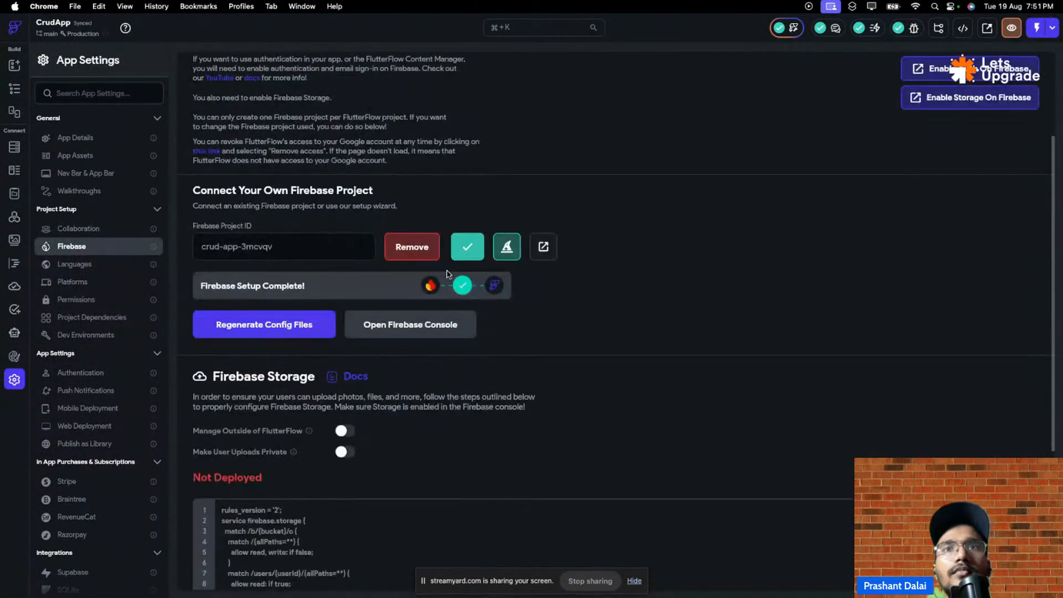
{"action": "left_click", "coordinate": [507, 249]}
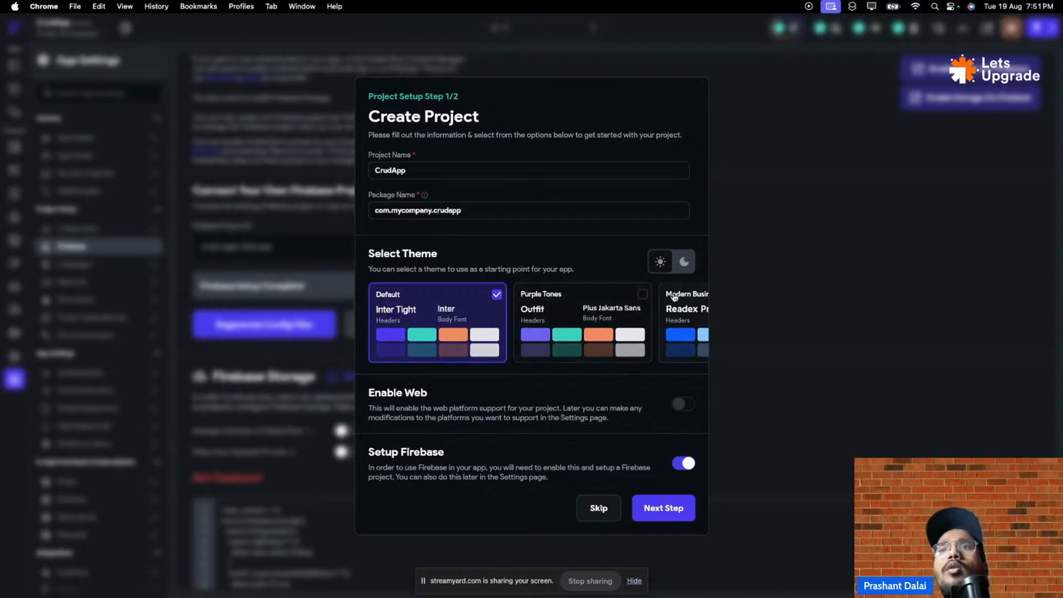
{"action": "left_click", "coordinate": [685, 264]}
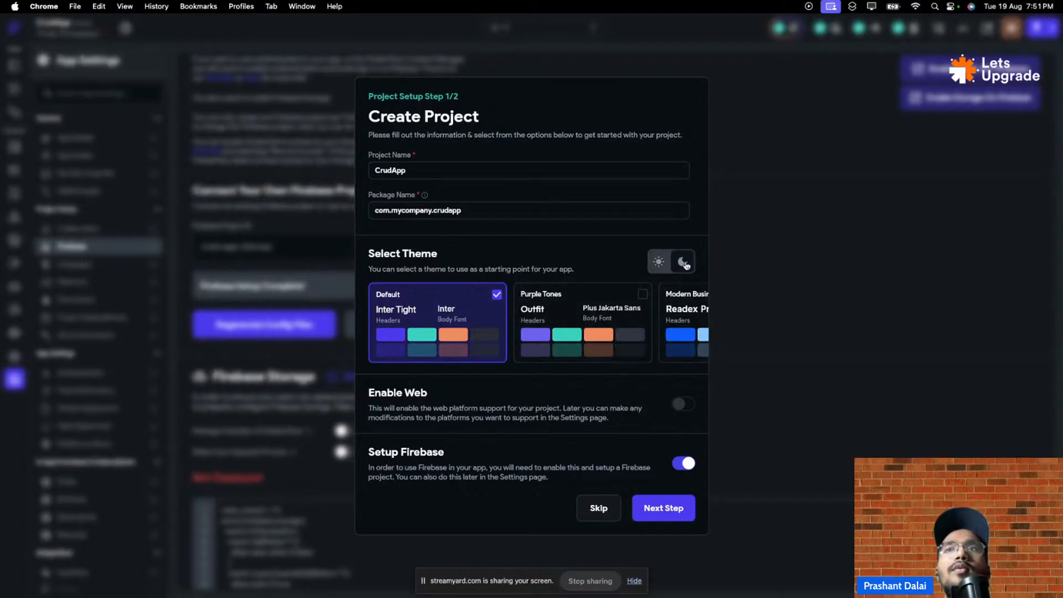
{"action": "left_click", "coordinate": [651, 264]}
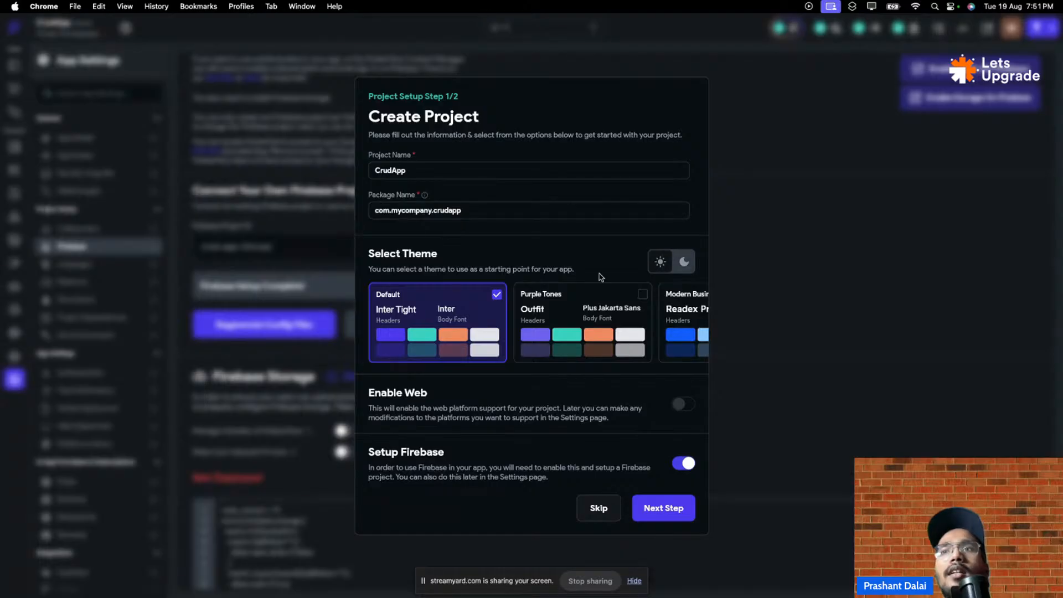
{"action": "left_click", "coordinate": [684, 405]}
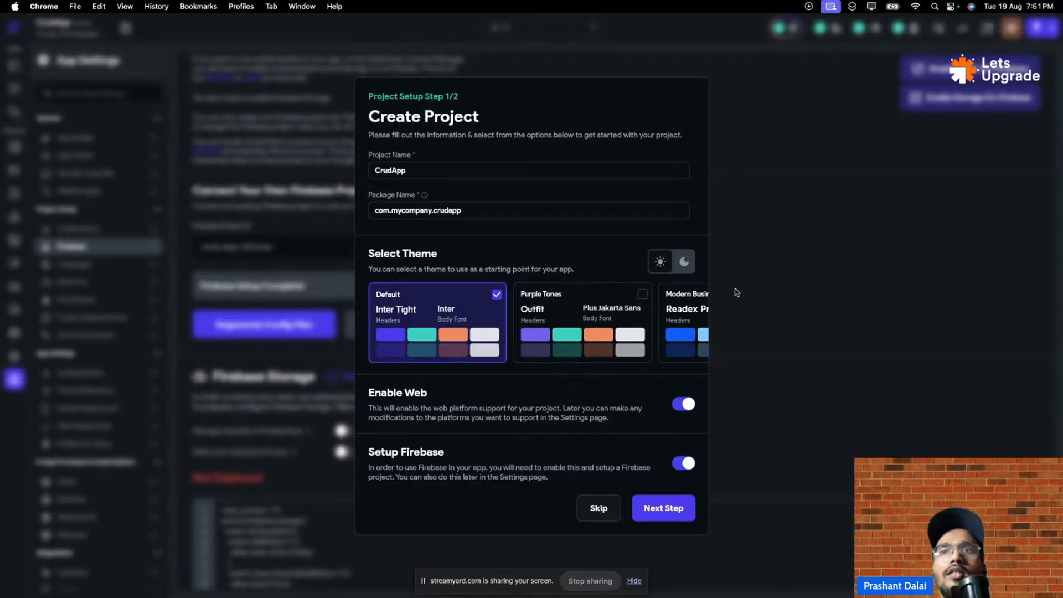
{"action": "left_click", "coordinate": [665, 507]}
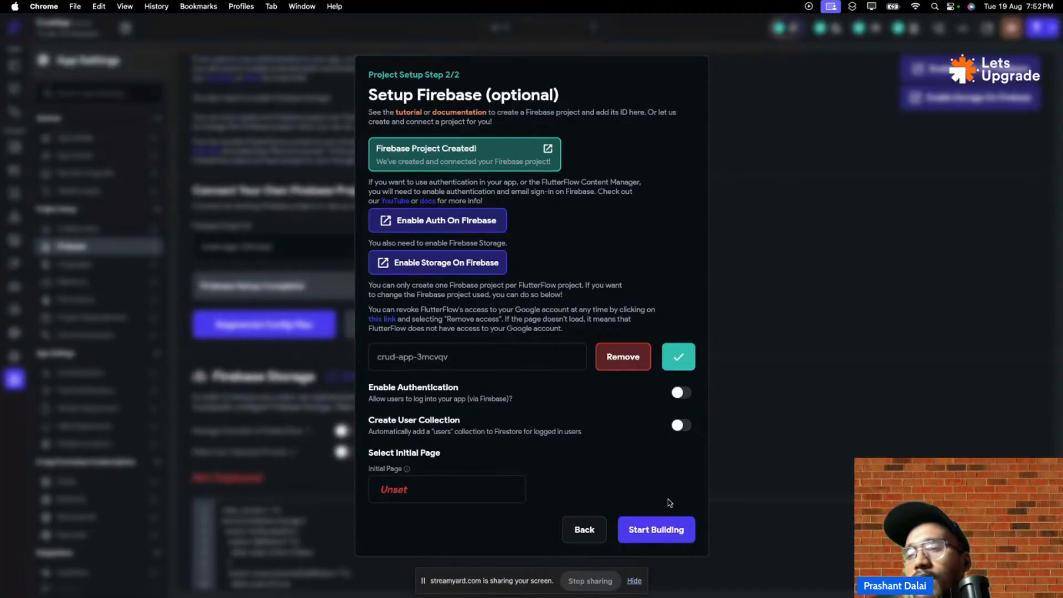
{"action": "left_click", "coordinate": [683, 392]}
{"action": "left_click", "coordinate": [681, 425]}
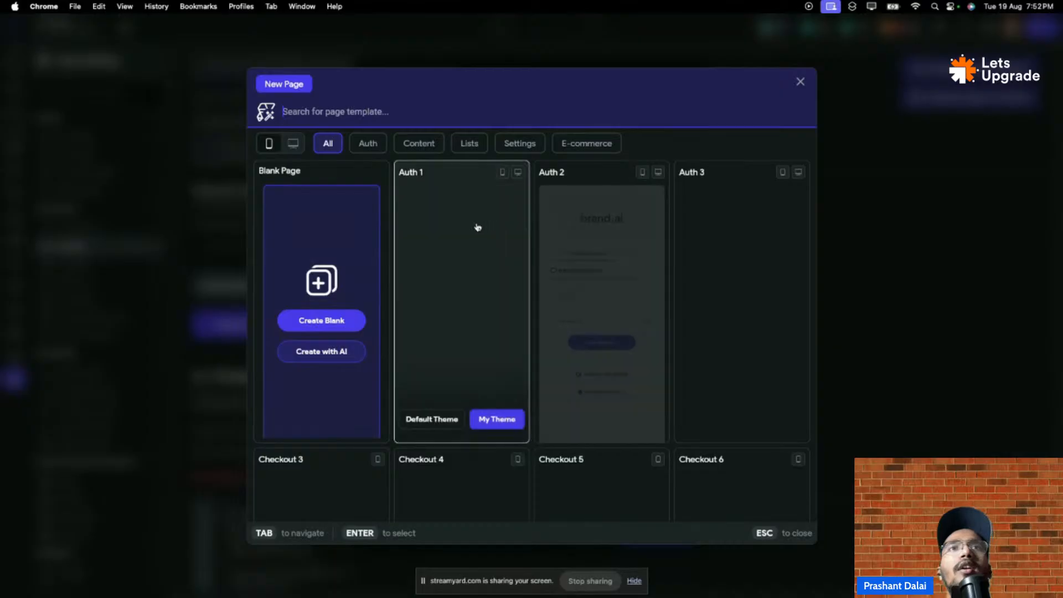
{"action": "scroll", "coordinate": [619, 291], "scroll_direction": "down", "scroll_amount": 3}
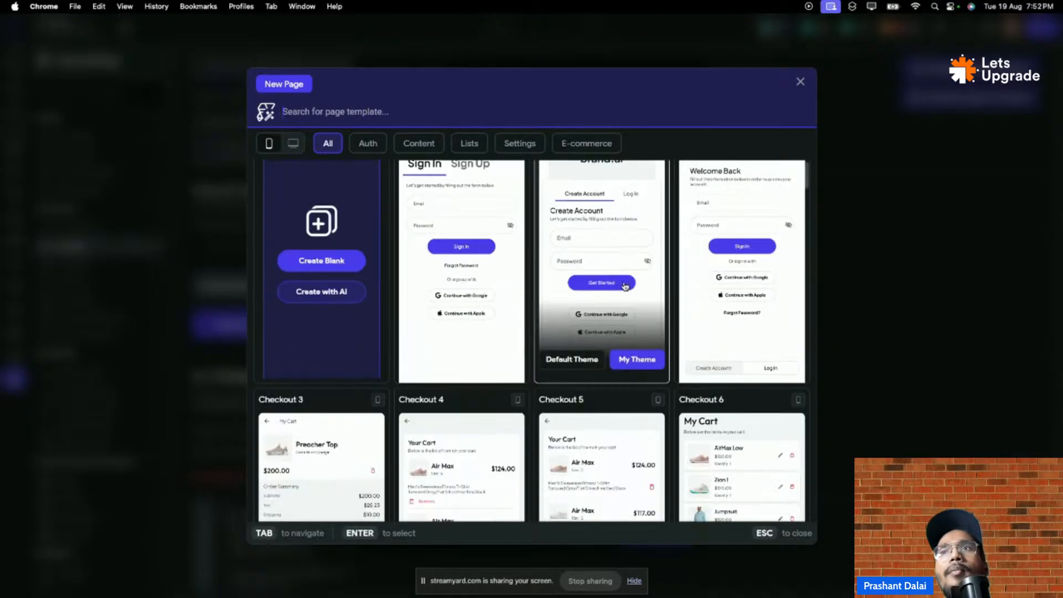
{"action": "scroll", "coordinate": [618, 292], "scroll_direction": "down", "scroll_amount": 6}
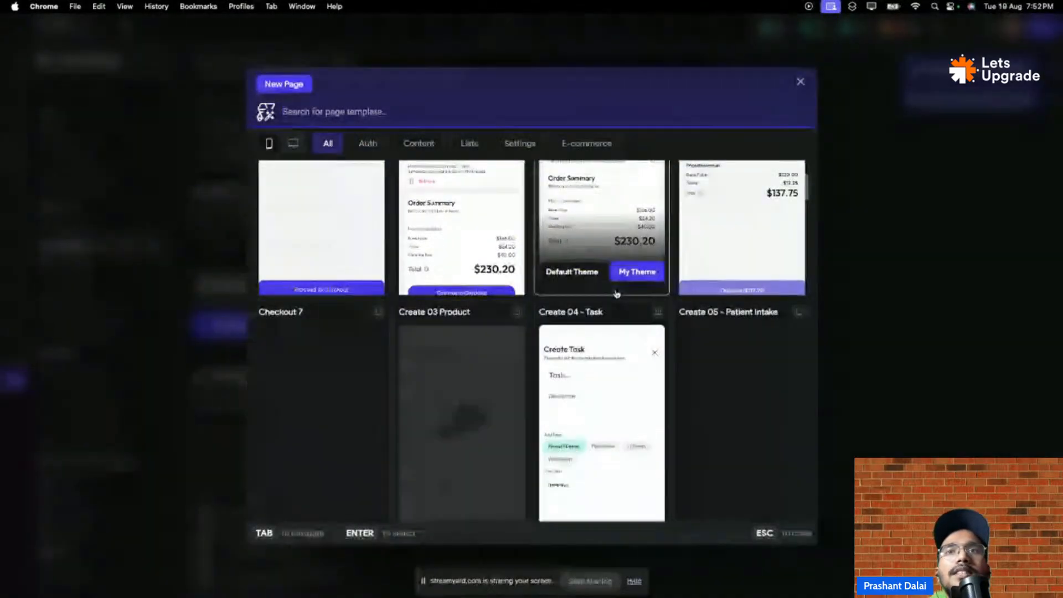
{"action": "key", "text": "Tab"}
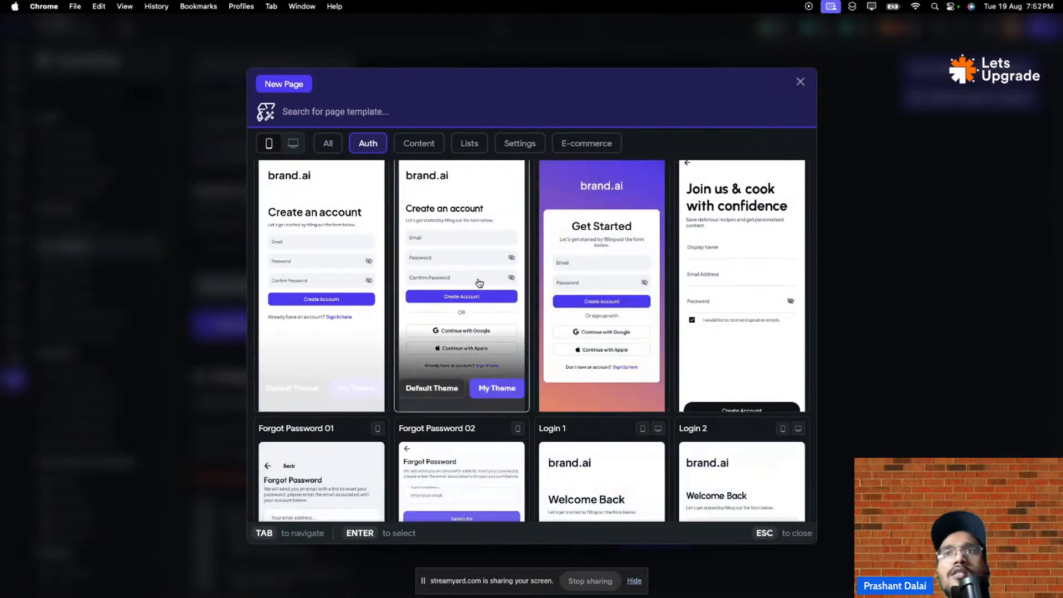
{"action": "scroll", "coordinate": [452, 289], "scroll_direction": "down", "scroll_amount": 5}
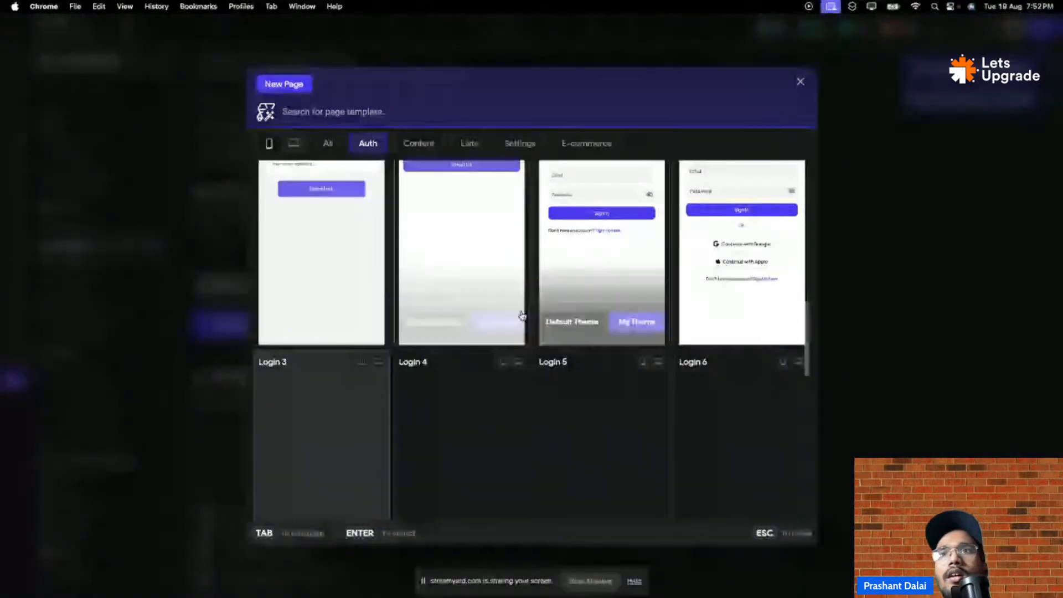
{"action": "scroll", "coordinate": [505, 328], "scroll_direction": "up", "scroll_amount": 1}
{"action": "scroll", "coordinate": [505, 328], "scroll_direction": "down", "scroll_amount": 6}
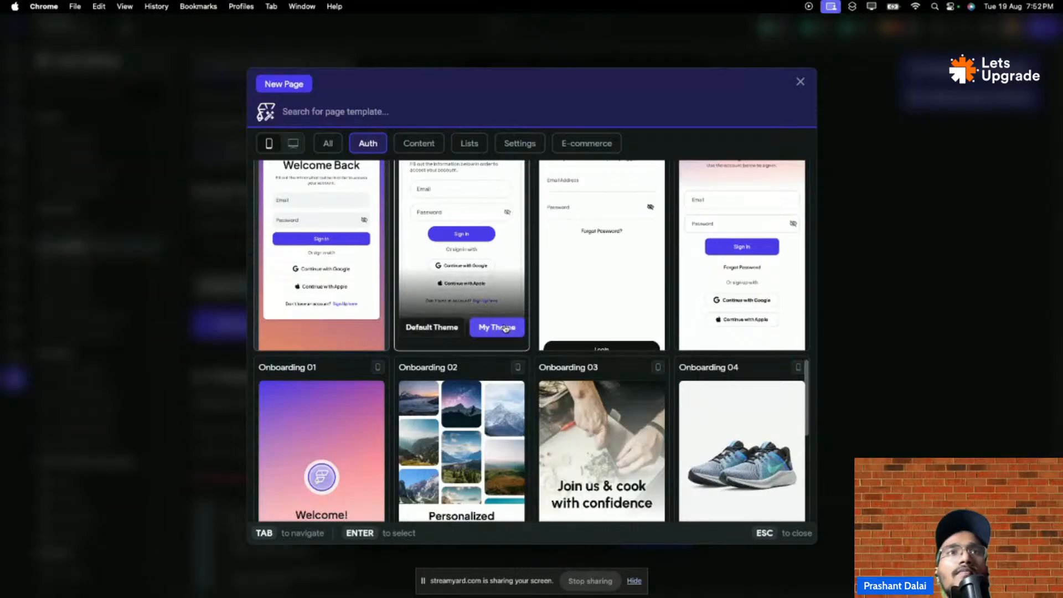
{"action": "scroll", "coordinate": [505, 329], "scroll_direction": "up", "scroll_amount": 1}
{"action": "scroll", "coordinate": [505, 329], "scroll_direction": "down", "scroll_amount": 4}
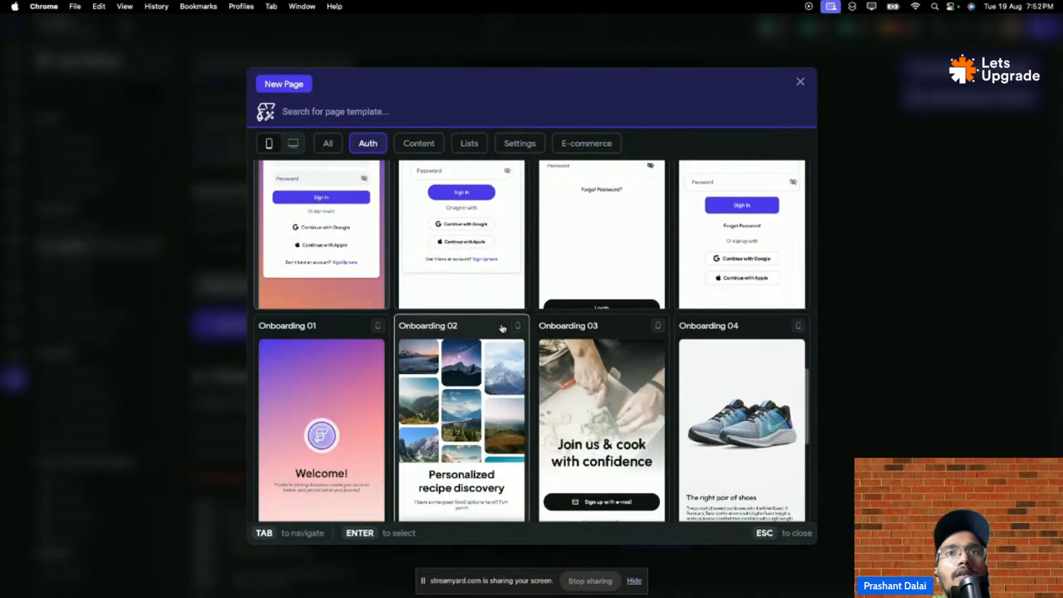
{"action": "scroll", "coordinate": [490, 331], "scroll_direction": "down", "scroll_amount": 3}
{"action": "scroll", "coordinate": [481, 332], "scroll_direction": "down", "scroll_amount": 3}
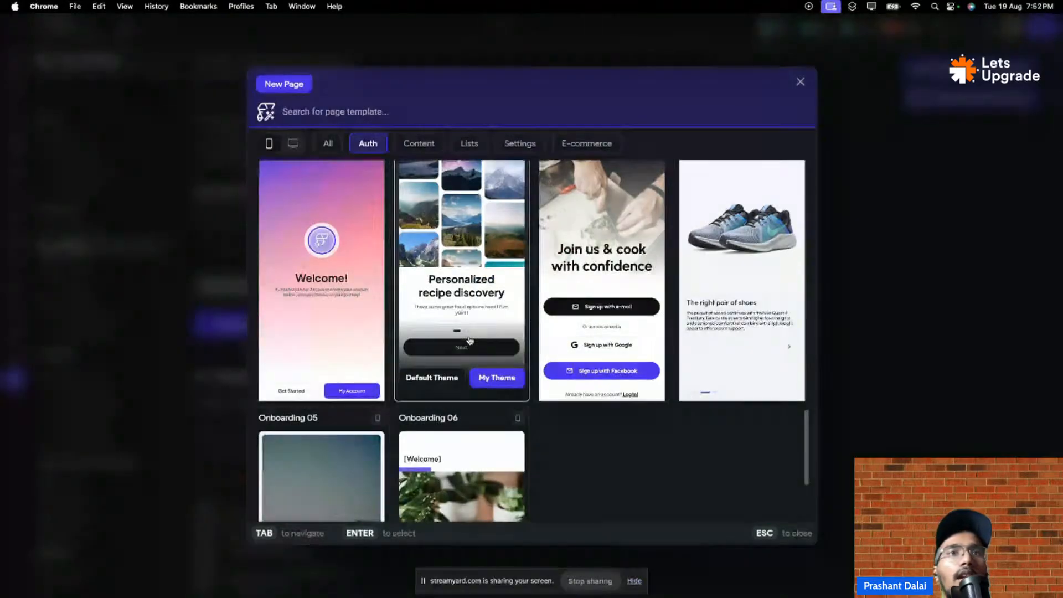
{"action": "scroll", "coordinate": [475, 339], "scroll_direction": "down", "scroll_amount": 6}
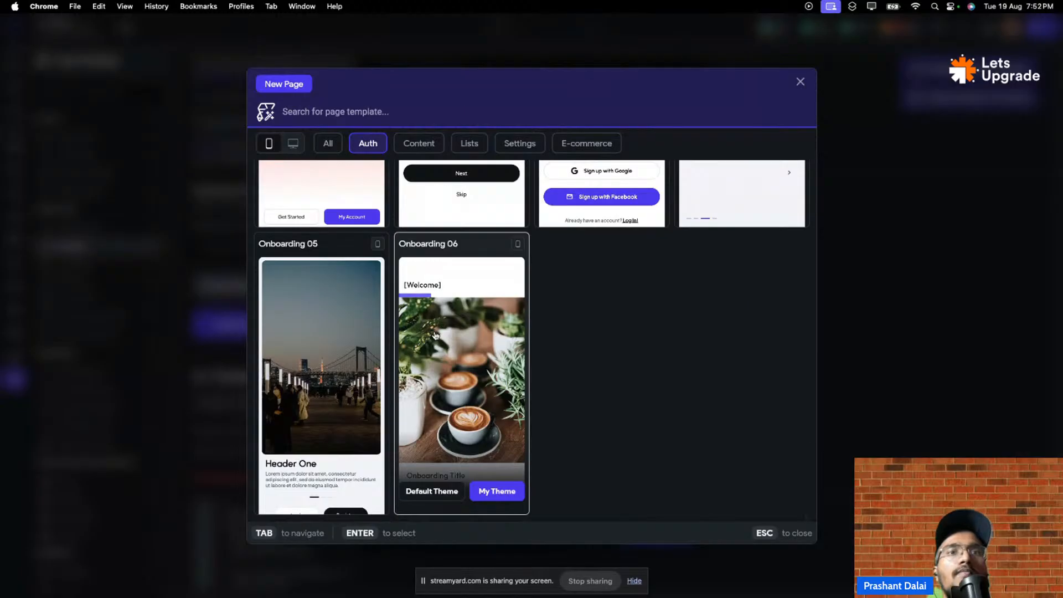
{"action": "scroll", "coordinate": [438, 336], "scroll_direction": "up", "scroll_amount": 12}
{"action": "scroll", "coordinate": [438, 336], "scroll_direction": "up", "scroll_amount": 15}
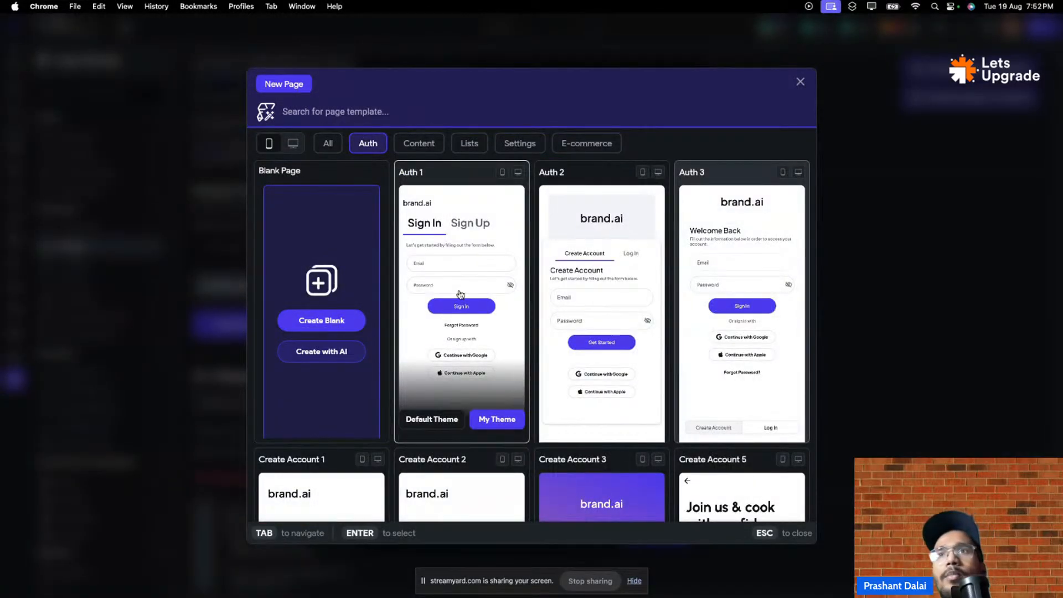
- Create an Auth2 entry page from the Auth 2 template using My Theme
{"action": "left_click", "coordinate": [607, 292]}
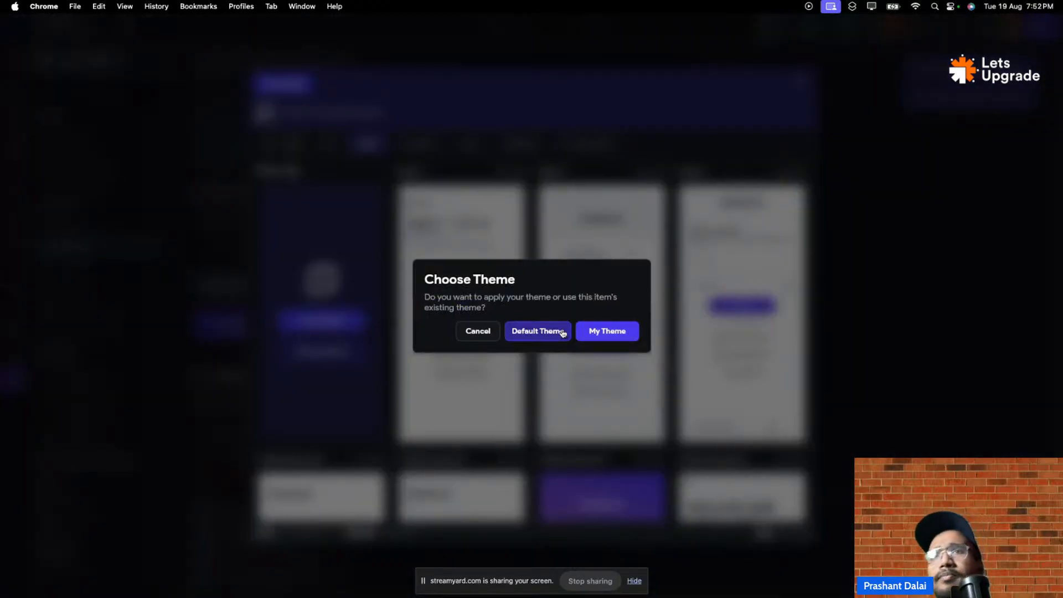
{"action": "left_click", "coordinate": [610, 335]}
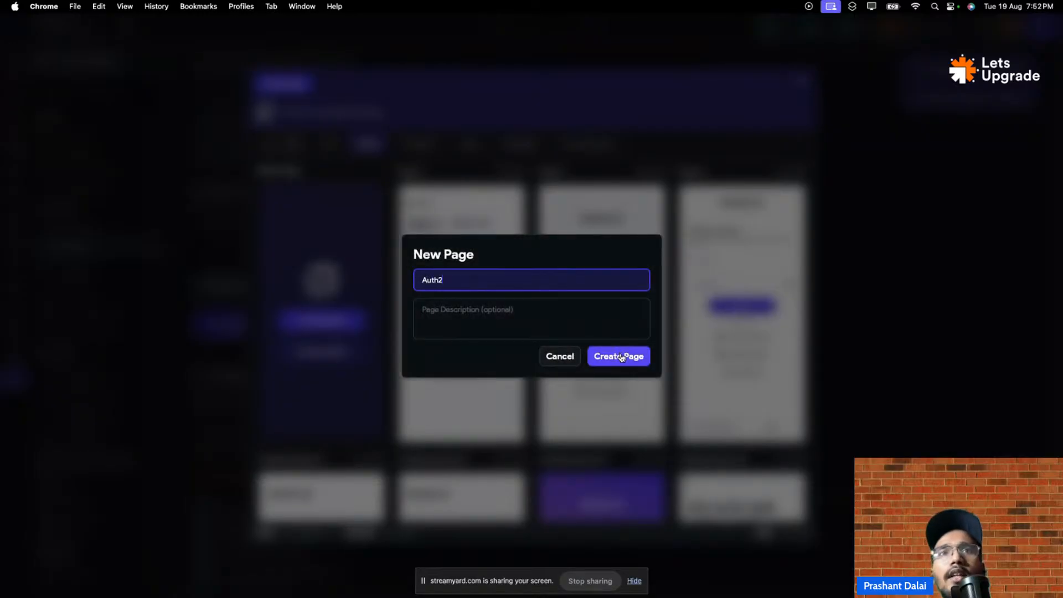
{"action": "left_click", "coordinate": [622, 357]}
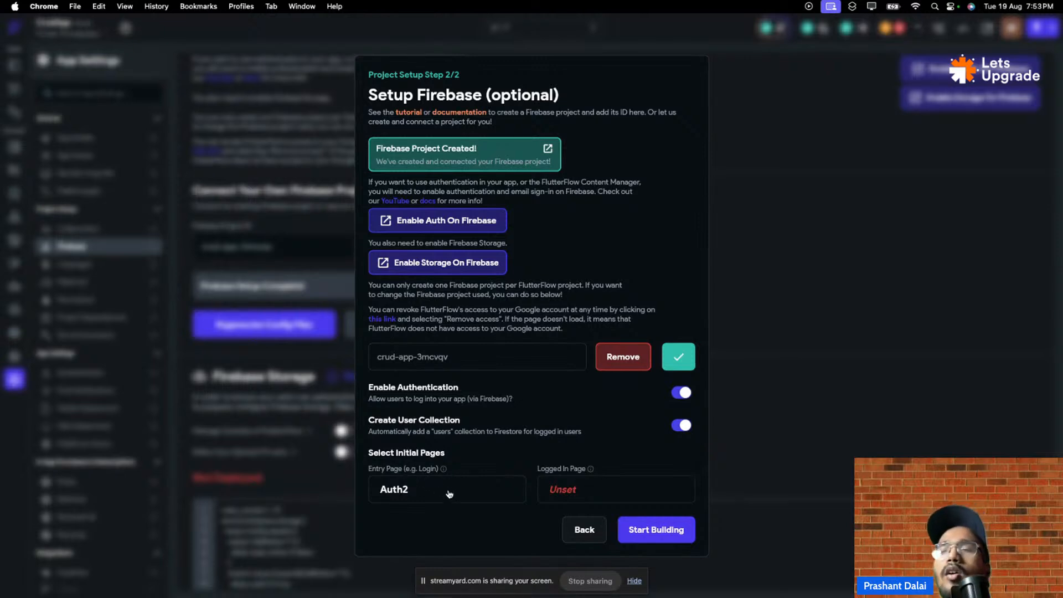
- Open the template picker for the logged-in page and browse the available page templates
{"action": "left_click", "coordinate": [578, 490]}
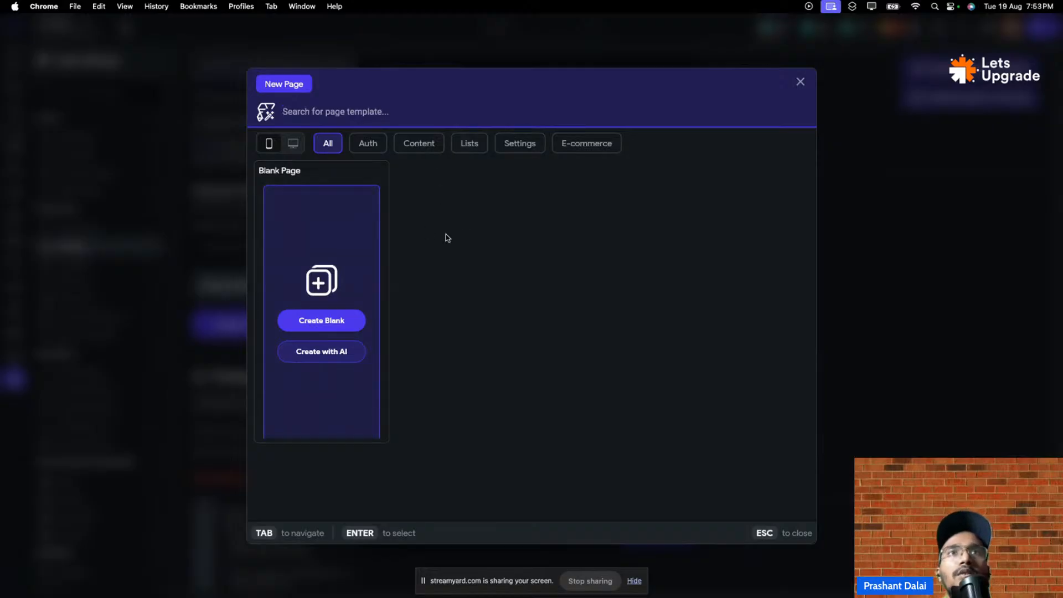
{"action": "scroll", "coordinate": [457, 249], "scroll_direction": "down", "scroll_amount": 10}
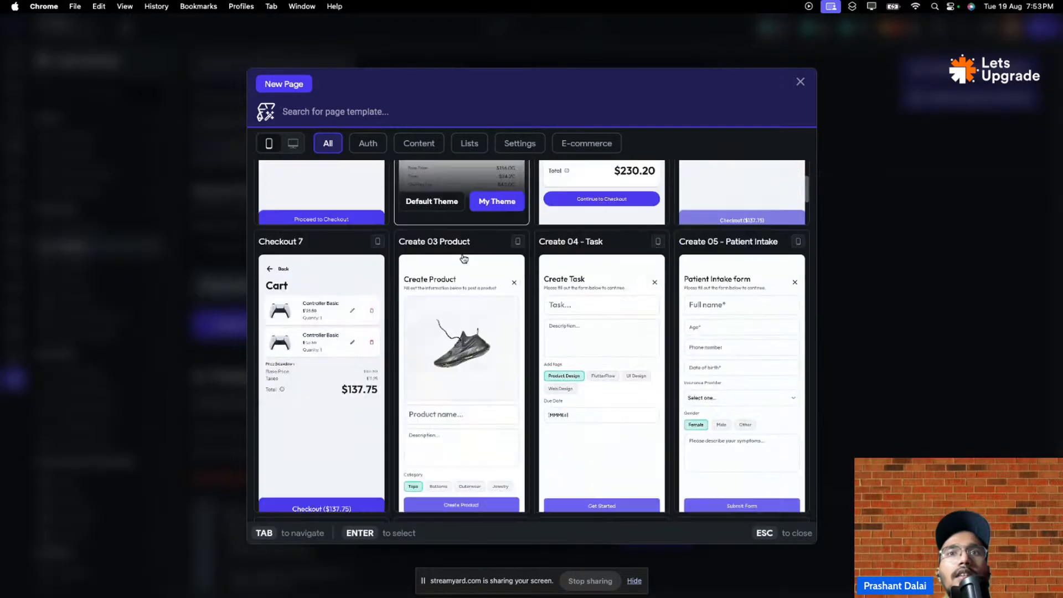
{"action": "scroll", "coordinate": [463, 259], "scroll_direction": "down", "scroll_amount": 5}
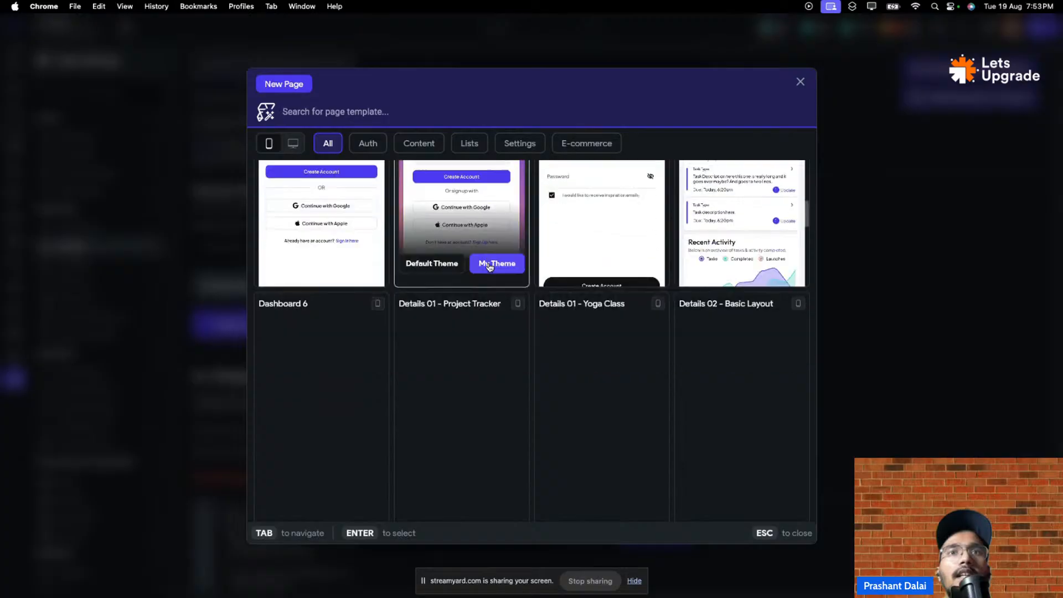
{"action": "scroll", "coordinate": [487, 269], "scroll_direction": "down", "scroll_amount": 5}
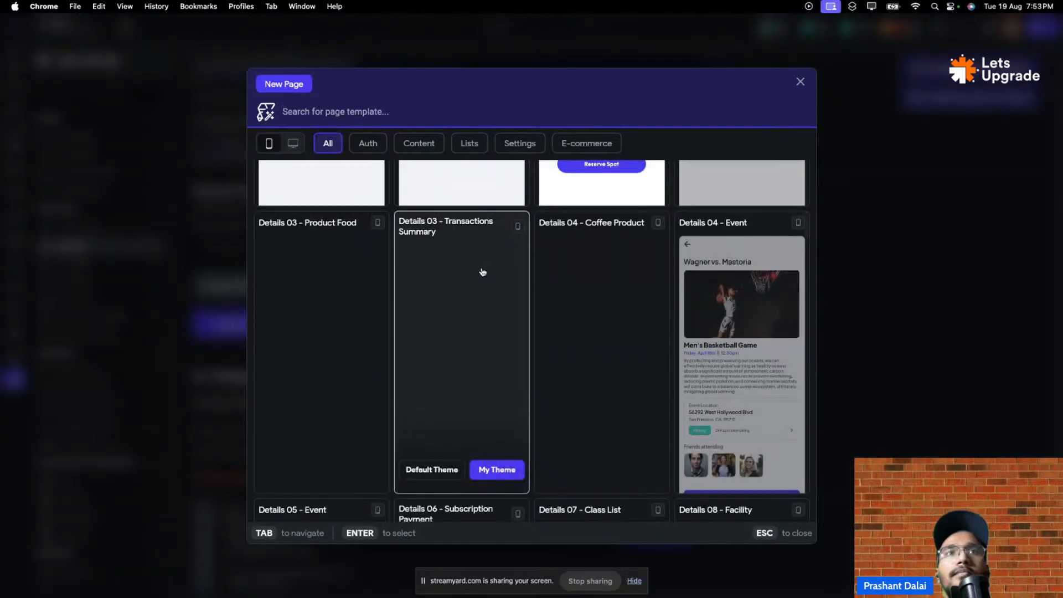
{"action": "scroll", "coordinate": [482, 271], "scroll_direction": "down", "scroll_amount": 5}
{"action": "scroll", "coordinate": [482, 272], "scroll_direction": "down", "scroll_amount": 5}
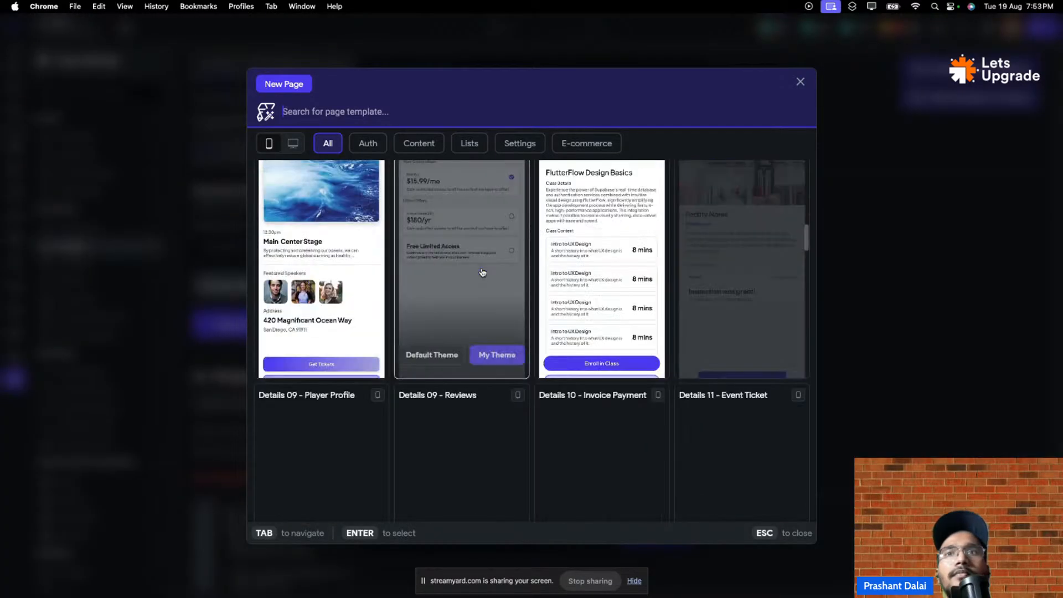
{"action": "scroll", "coordinate": [482, 272], "scroll_direction": "down", "scroll_amount": 8}
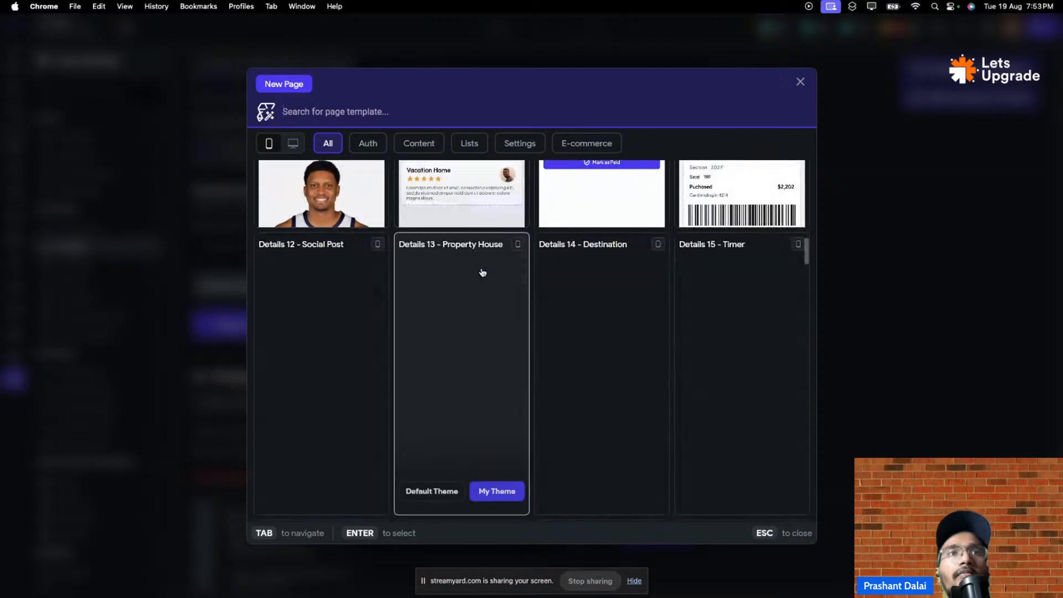
{"action": "scroll", "coordinate": [482, 272], "scroll_direction": "down", "scroll_amount": 5}
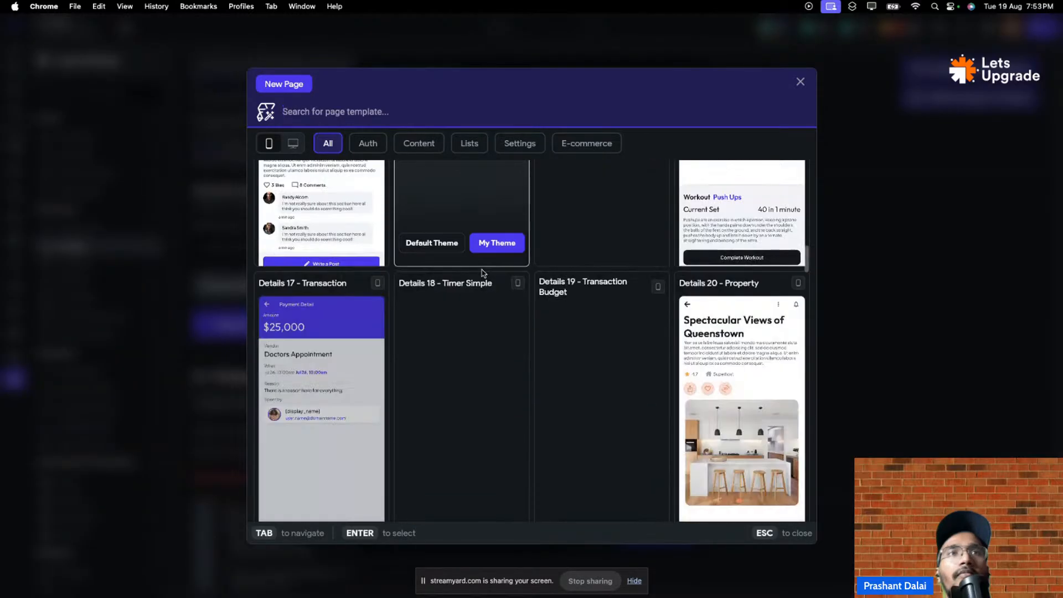
{"action": "scroll", "coordinate": [482, 272], "scroll_direction": "down", "scroll_amount": 6}
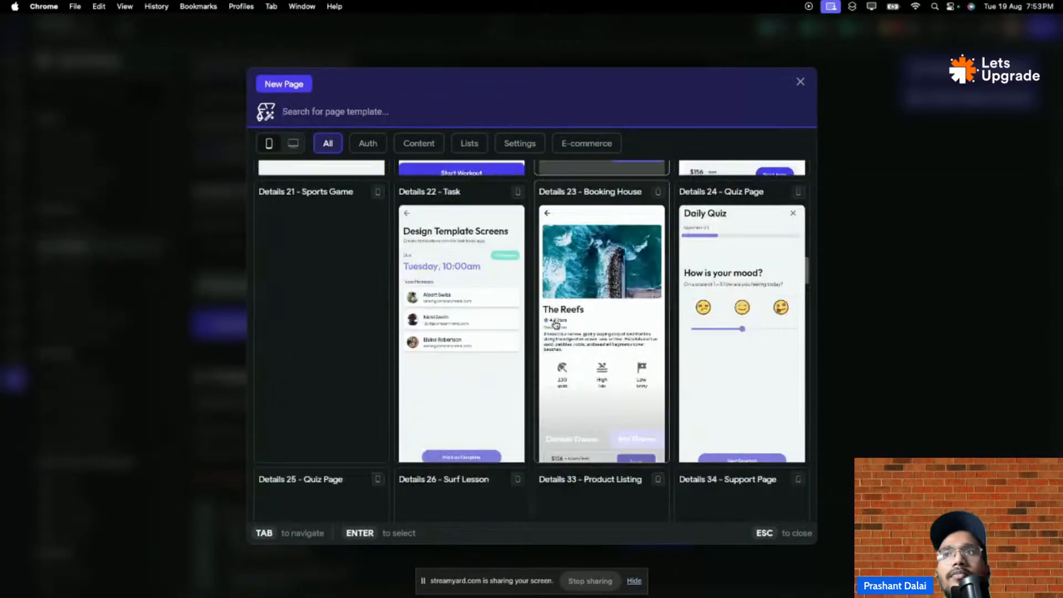
{"action": "scroll", "coordinate": [554, 323], "scroll_direction": "down", "scroll_amount": 6}
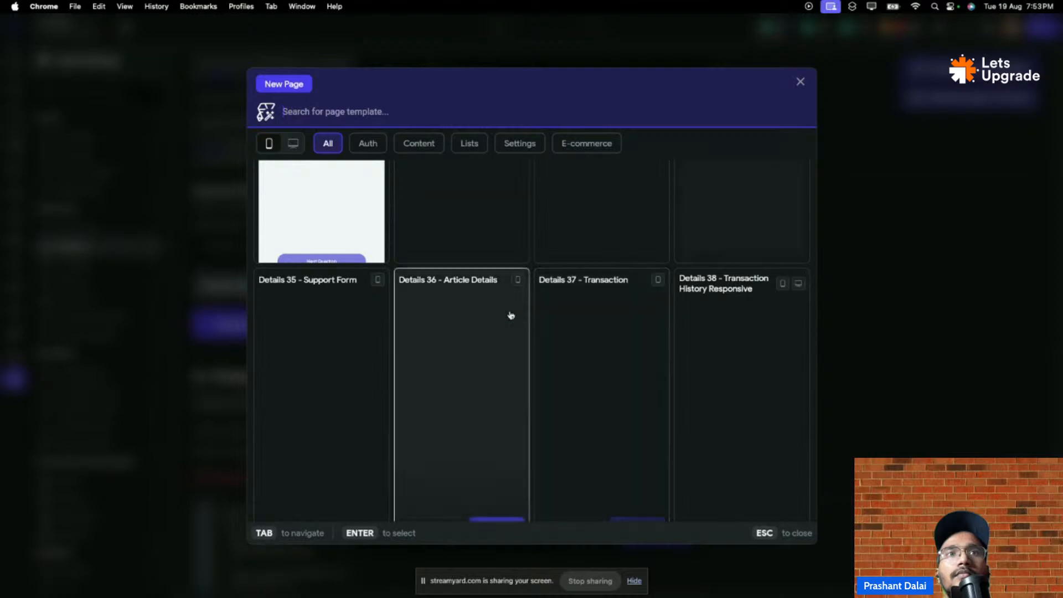
{"action": "scroll", "coordinate": [509, 319], "scroll_direction": "up", "scroll_amount": 5}
{"action": "scroll", "coordinate": [509, 320], "scroll_direction": "down", "scroll_amount": 8}
{"action": "scroll", "coordinate": [508, 320], "scroll_direction": "down", "scroll_amount": 3}
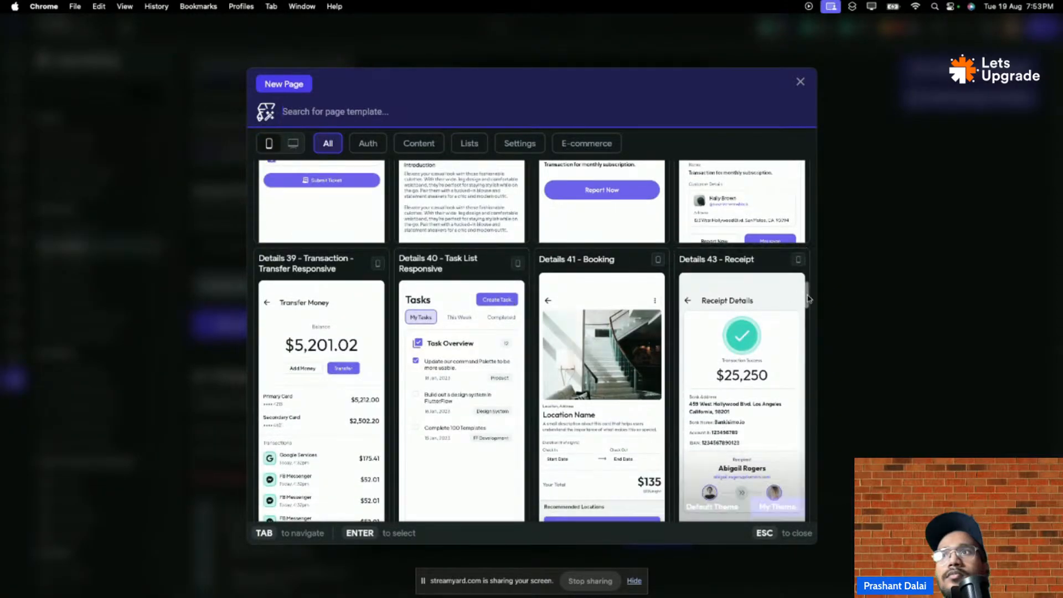
{"action": "left_click_drag", "start_coordinate": [806, 297], "coordinate": [792, 164]}
- Create the Onboarding01 page from the Auth-filtered Onboarding 01 template using My Theme
{"action": "left_click", "coordinate": [366, 142]}
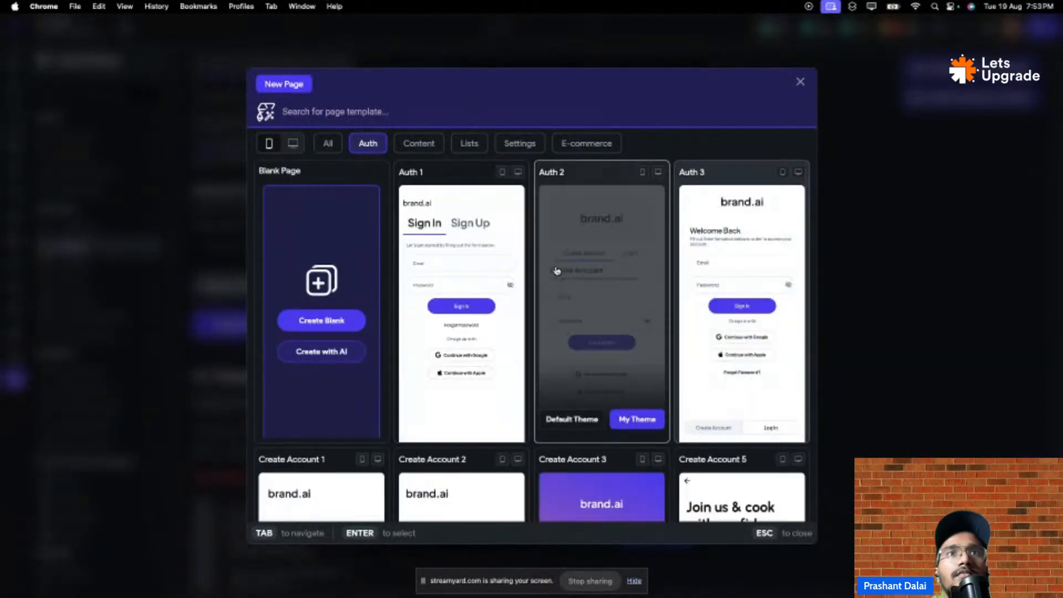
{"action": "scroll", "coordinate": [775, 249], "scroll_direction": "down", "scroll_amount": 4}
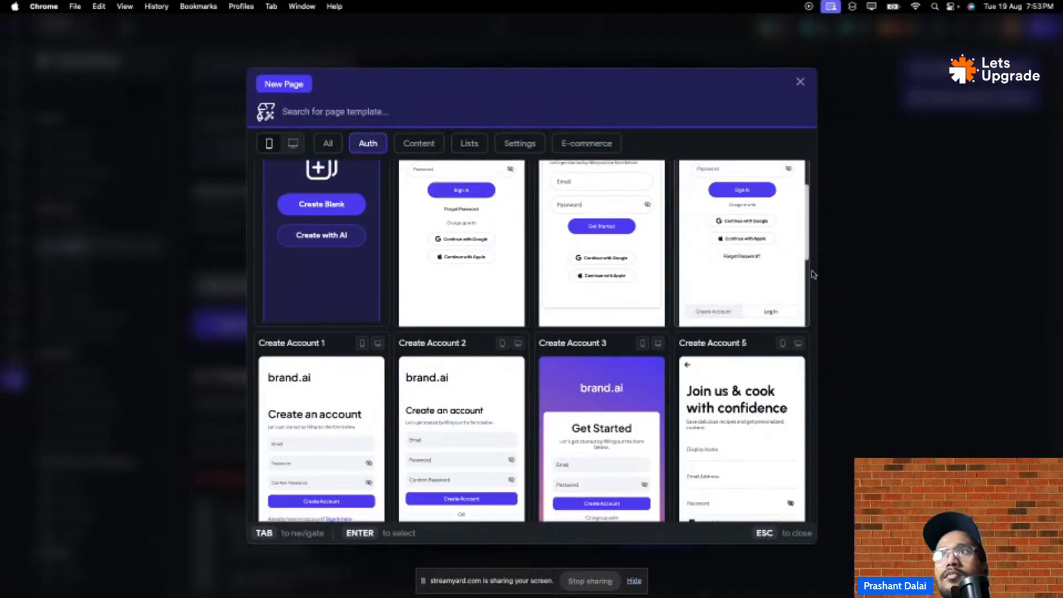
{"action": "scroll", "coordinate": [814, 268], "scroll_direction": "down", "scroll_amount": 6}
{"action": "scroll", "coordinate": [790, 447], "scroll_direction": "down", "scroll_amount": 5}
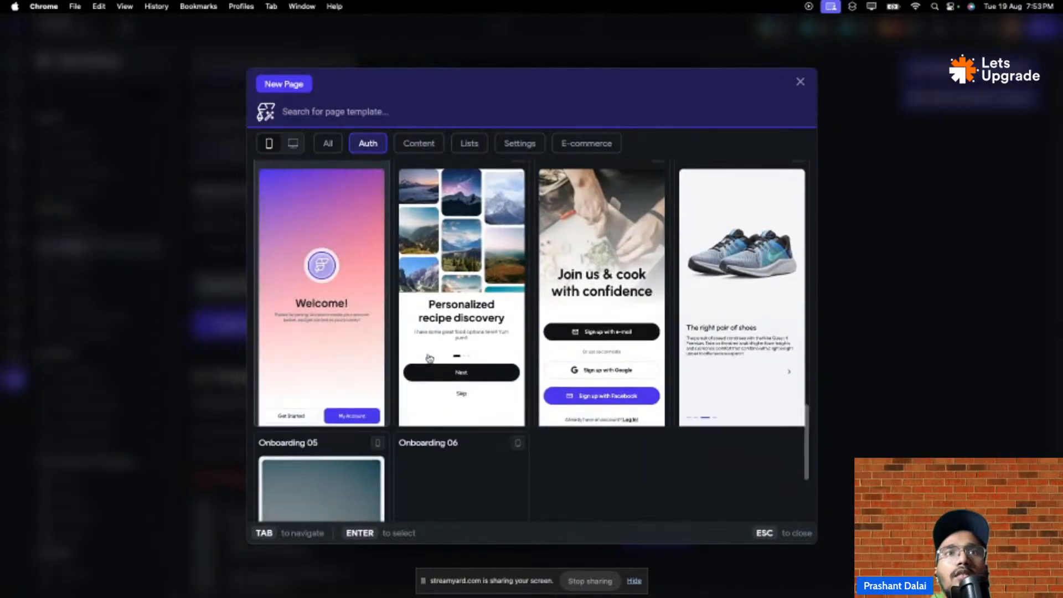
{"action": "left_click", "coordinate": [303, 361]}
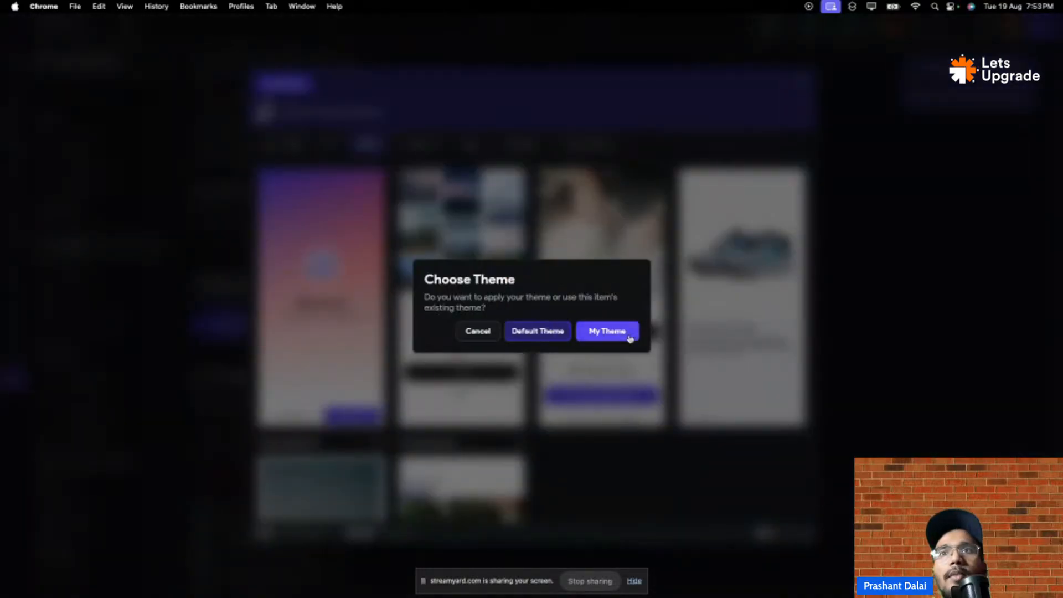
{"action": "left_click", "coordinate": [609, 332]}
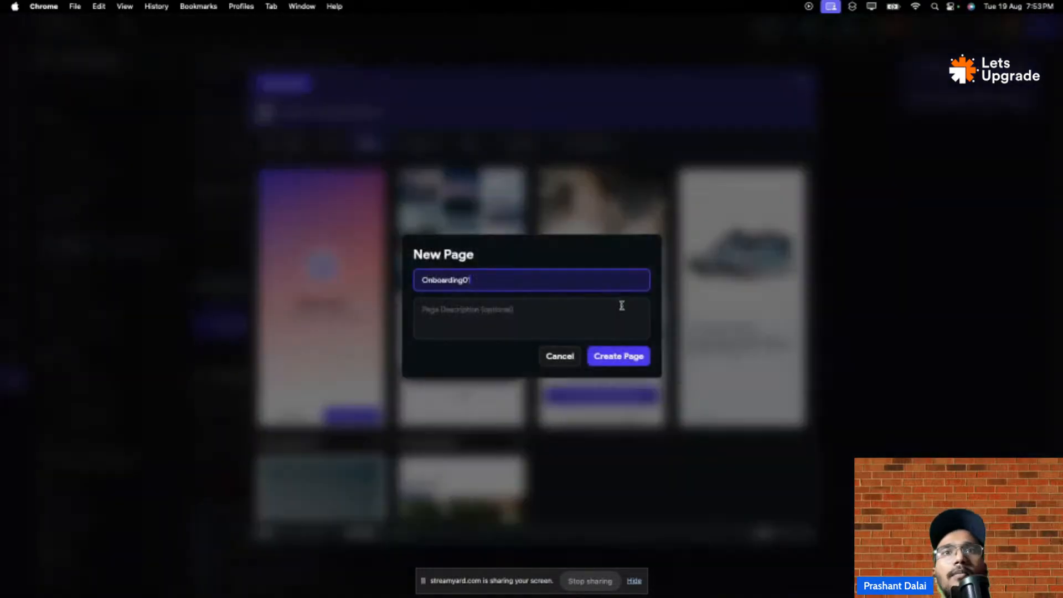
{"action": "left_click", "coordinate": [620, 358]}
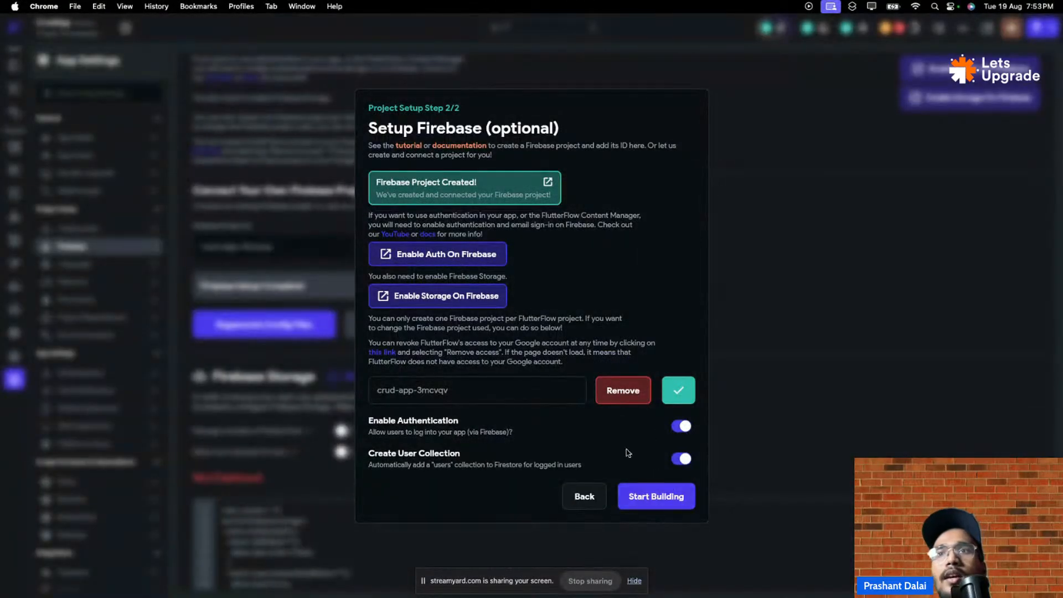
- Finish Firebase setup with Start Building and select the Auth2 page in the page builder
{"action": "left_click", "coordinate": [674, 501]}
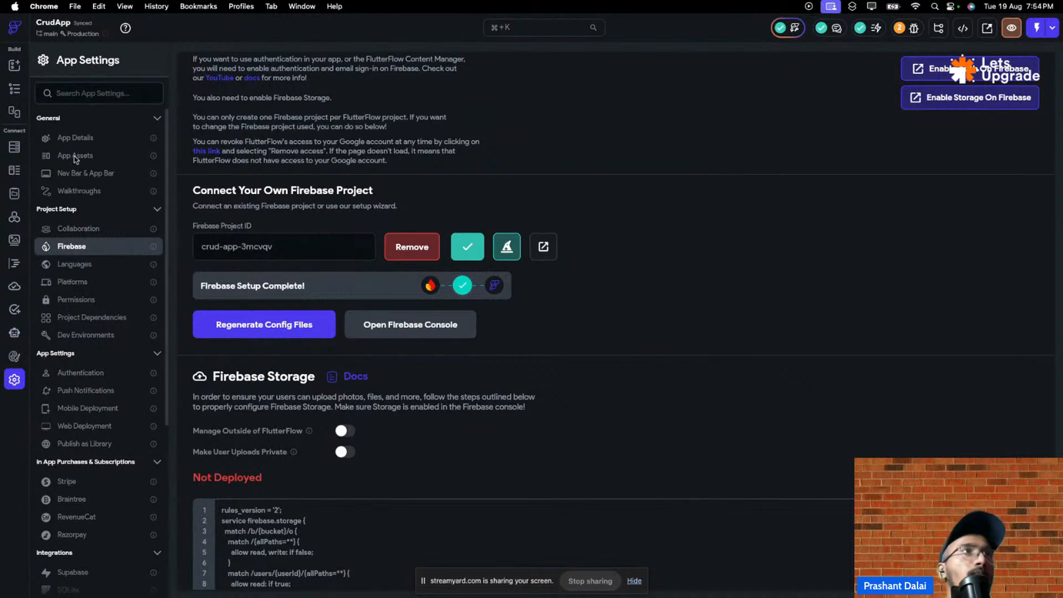
{"action": "left_click", "coordinate": [15, 67]}
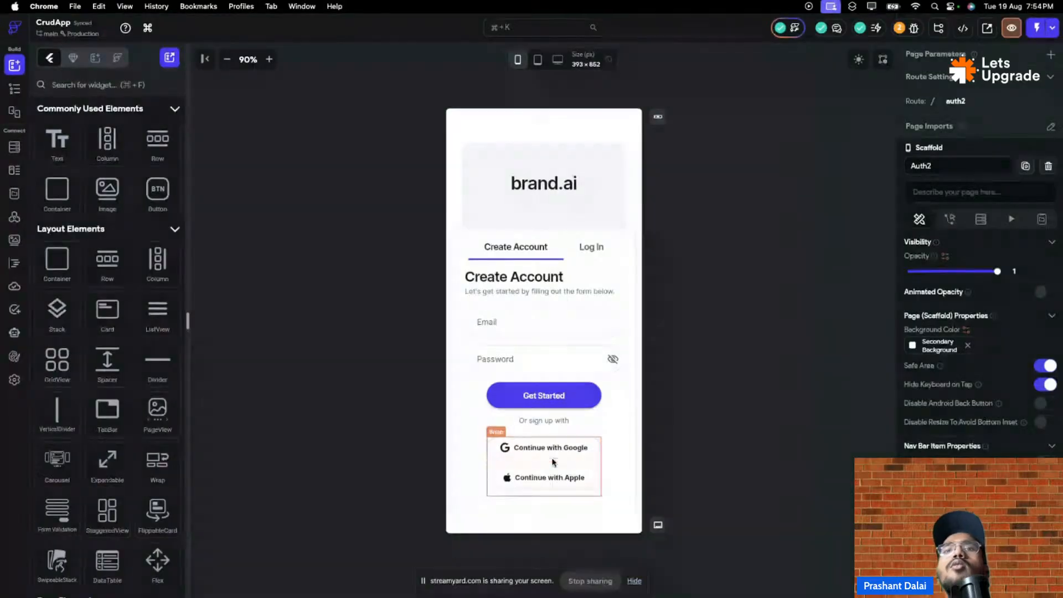
{"action": "left_click", "coordinate": [534, 427]}
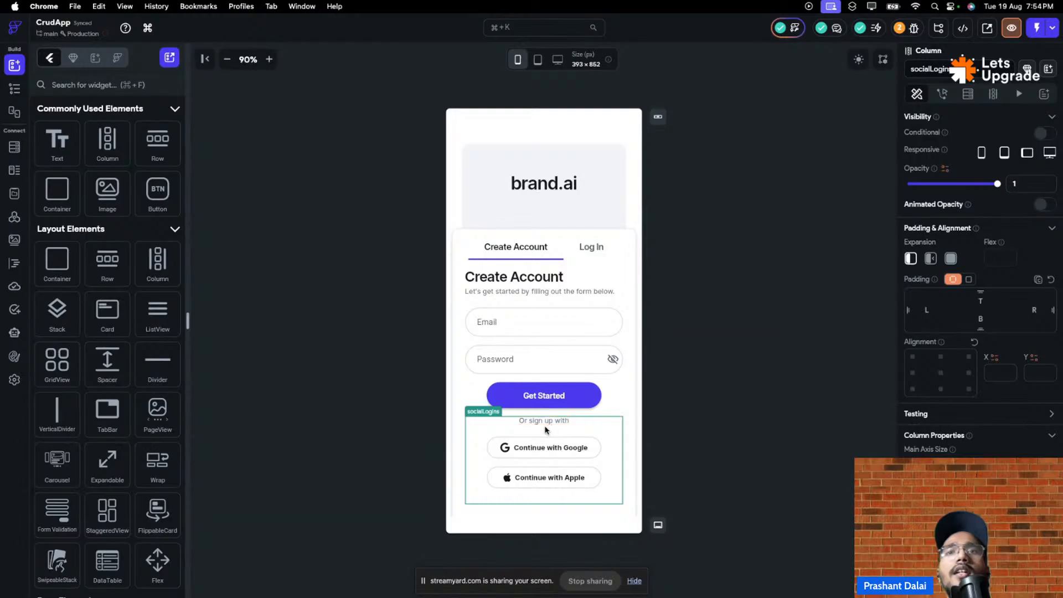
{"action": "left_click", "coordinate": [405, 391]}
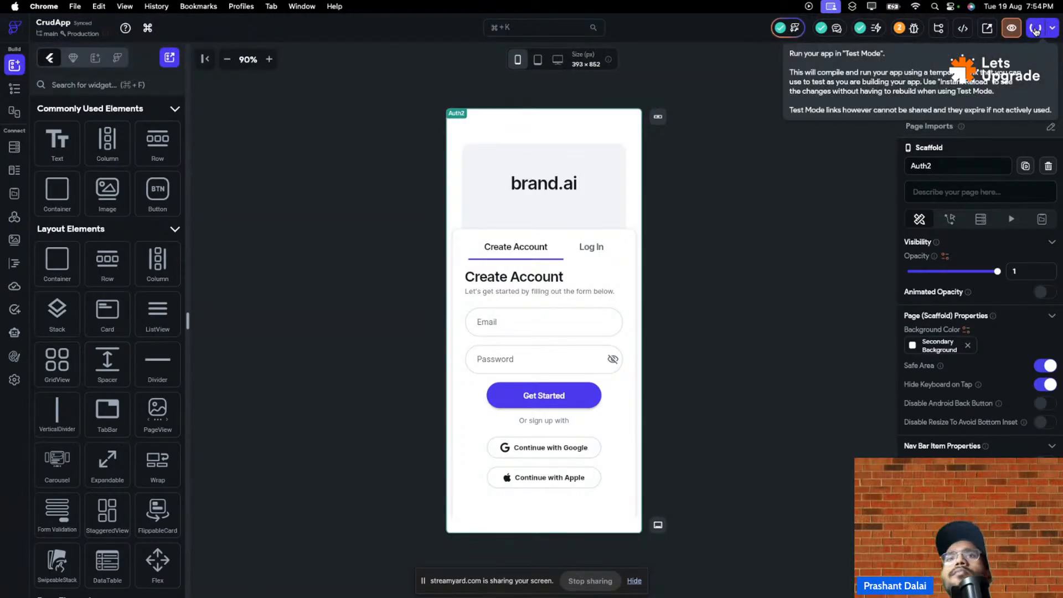
- Start a Test Mode session of the app and let the project compile
{"action": "left_click", "coordinate": [1036, 32]}
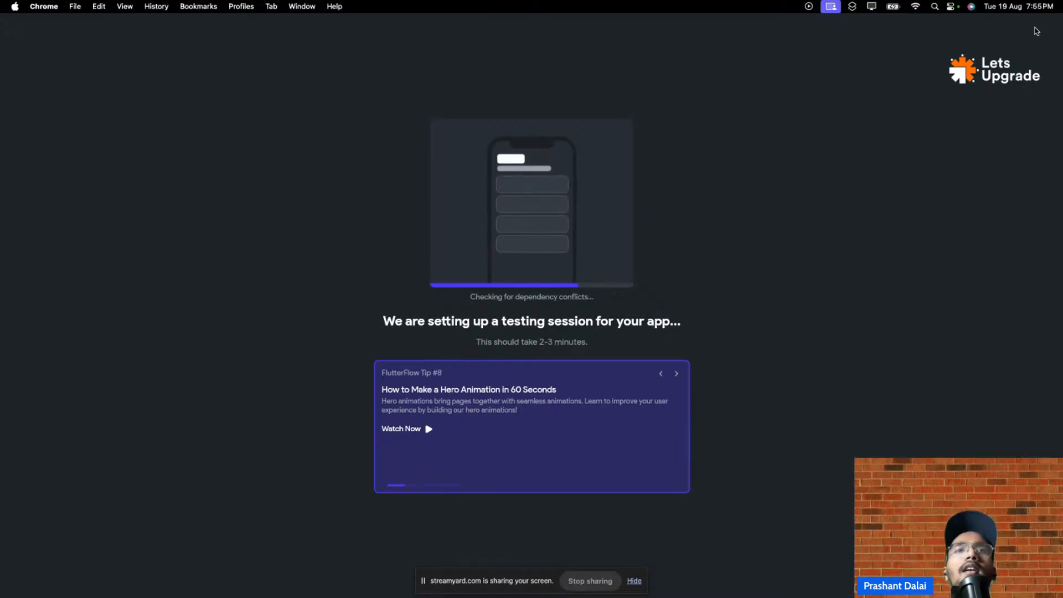
{"action": "mouse_move", "coordinate": [1036, 2]}
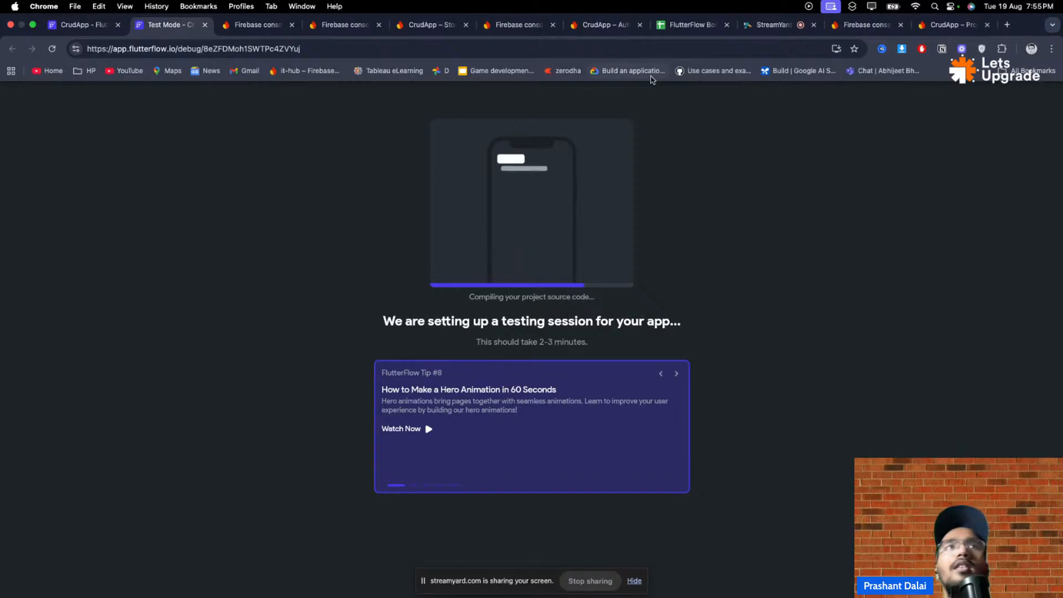
- Back in the CrudApp editor, toggle the Auth2 tab bar until the Create Account form shows
{"action": "left_click", "coordinate": [87, 24]}
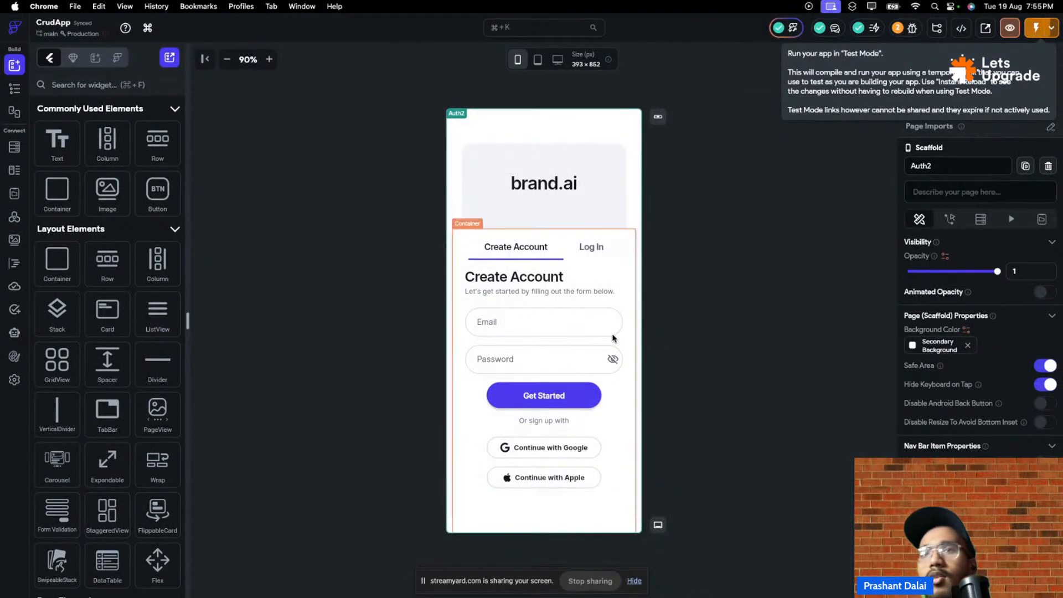
{"action": "left_click", "coordinate": [589, 246]}
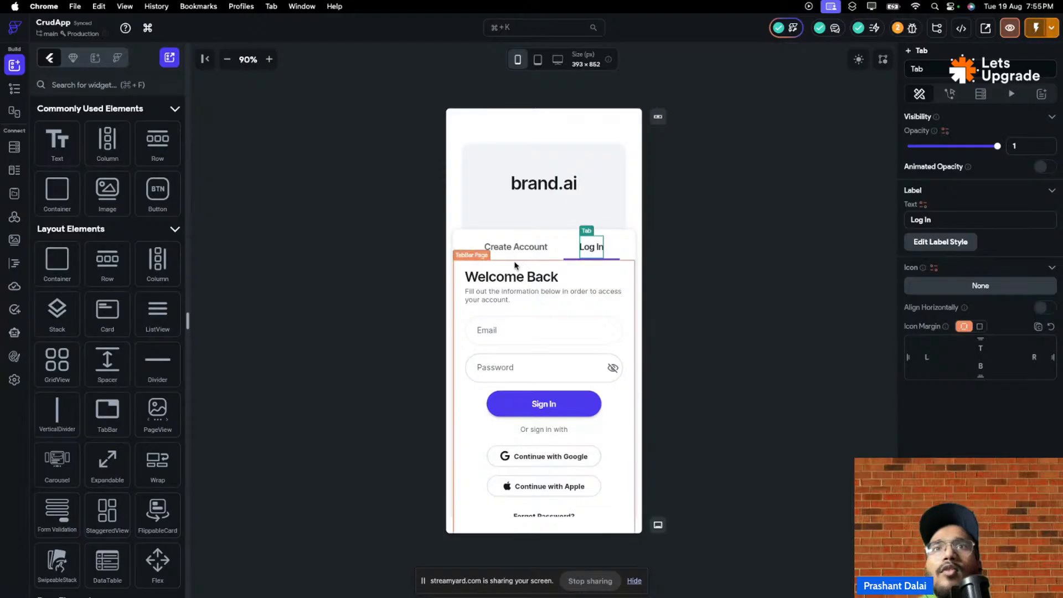
{"action": "left_click", "coordinate": [526, 246]}
{"action": "left_click", "coordinate": [589, 246]}
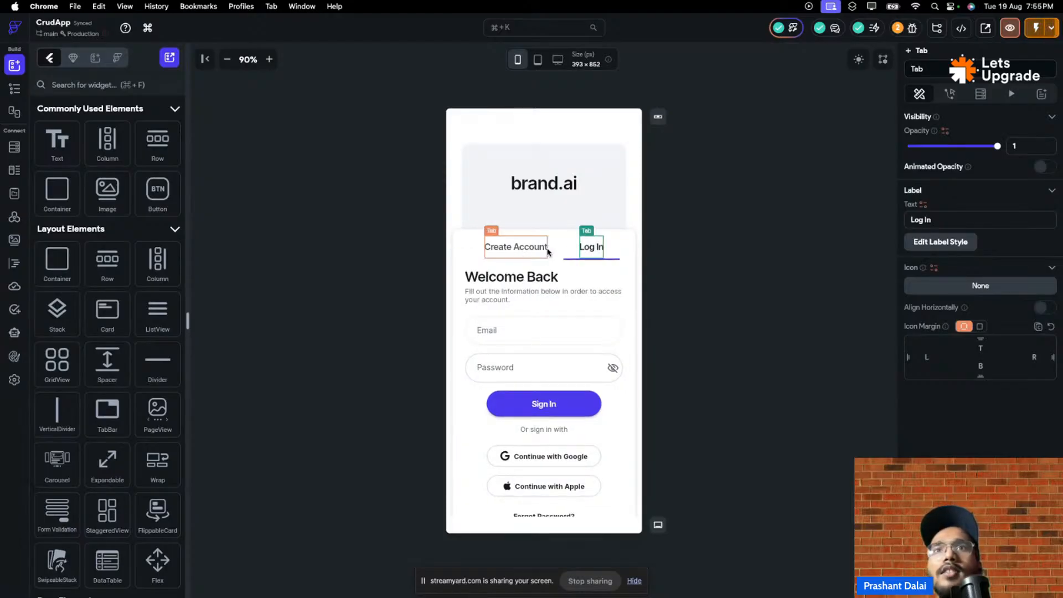
{"action": "left_click", "coordinate": [515, 247]}
{"action": "left_click", "coordinate": [590, 247]}
{"action": "left_click", "coordinate": [509, 247]}
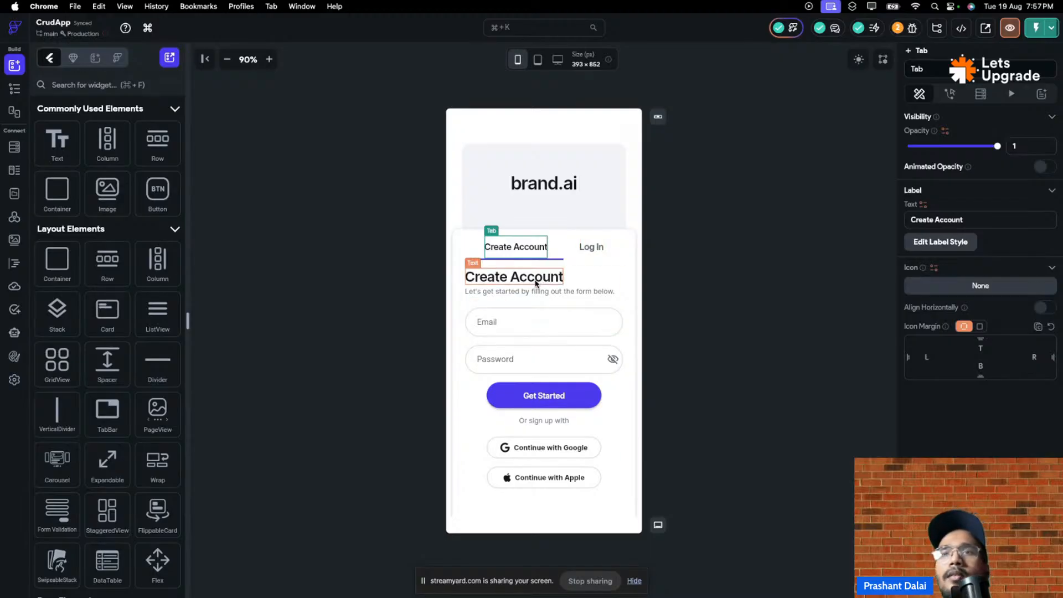
{"action": "mouse_move", "coordinate": [941, 3]}
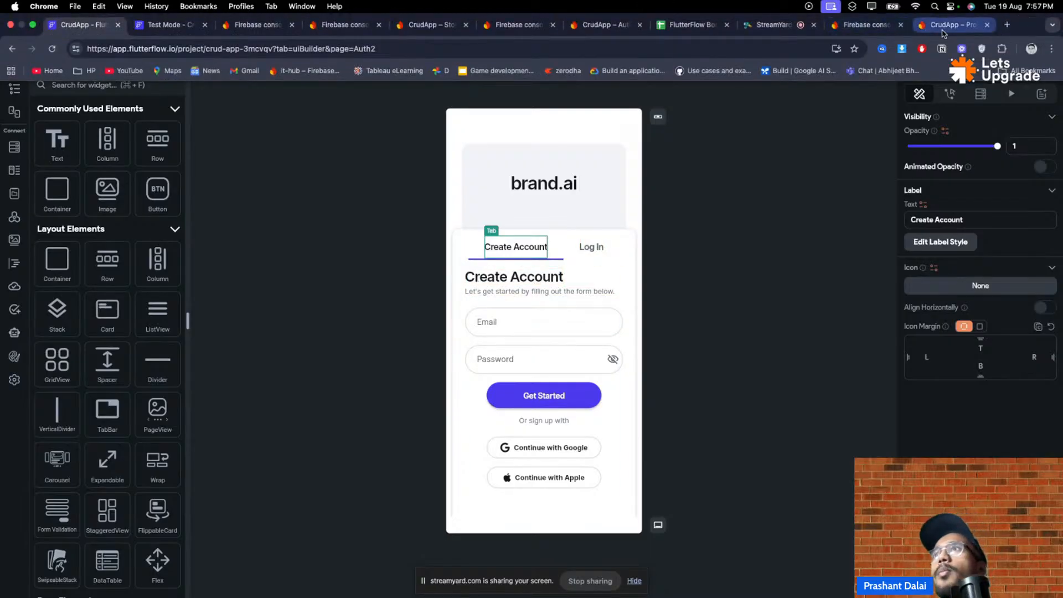
{"action": "left_click", "coordinate": [139, 26]}
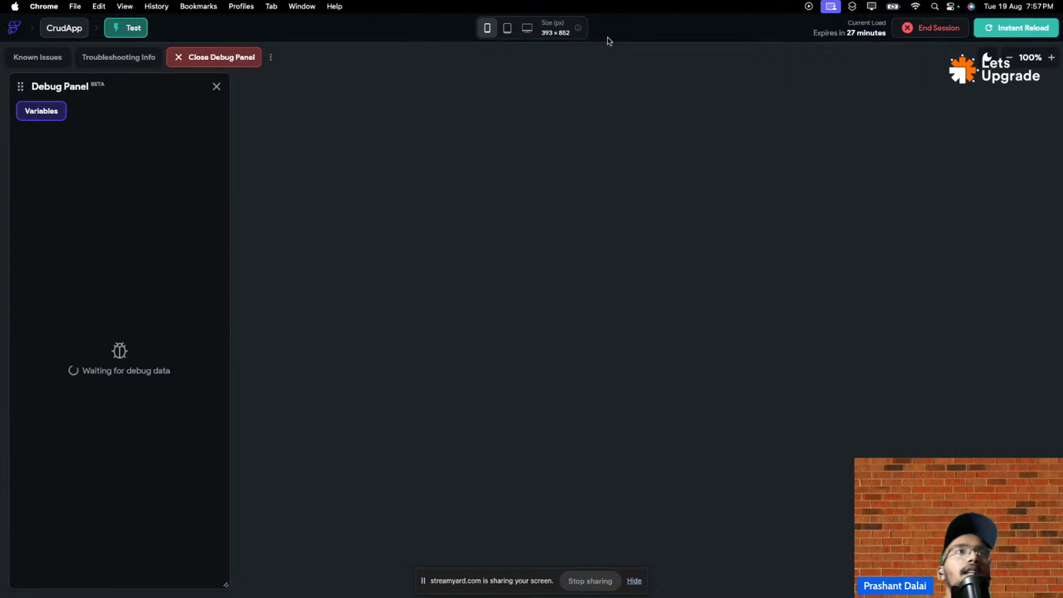
{"action": "mouse_move", "coordinate": [152, 3]}
{"action": "left_click", "coordinate": [86, 28]}
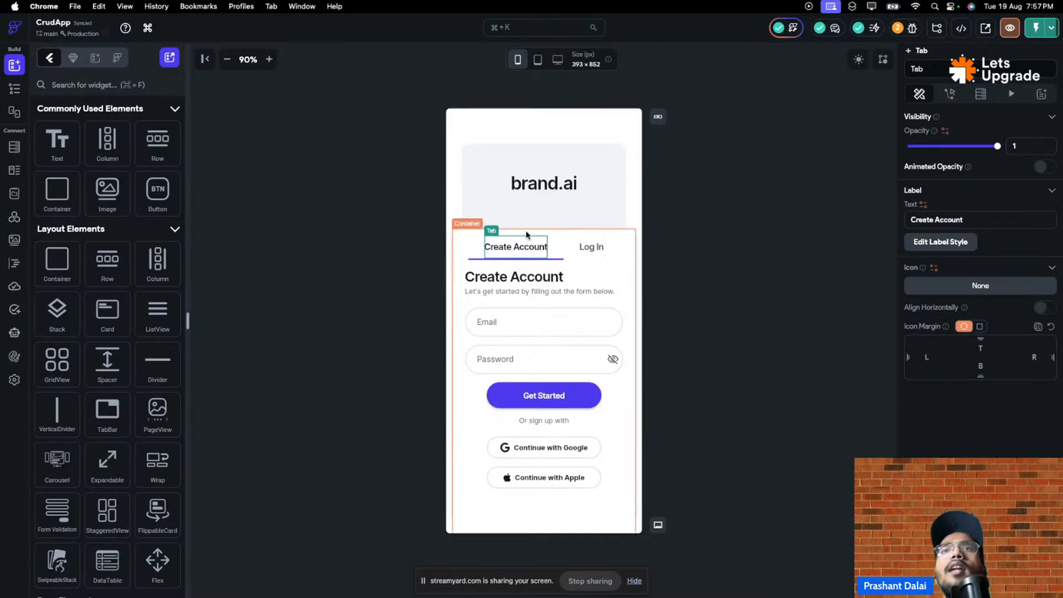
- Change the brand.ai header text to 'Crud' and reselect it to view its Text Properties
{"action": "double_click", "coordinate": [537, 184]}
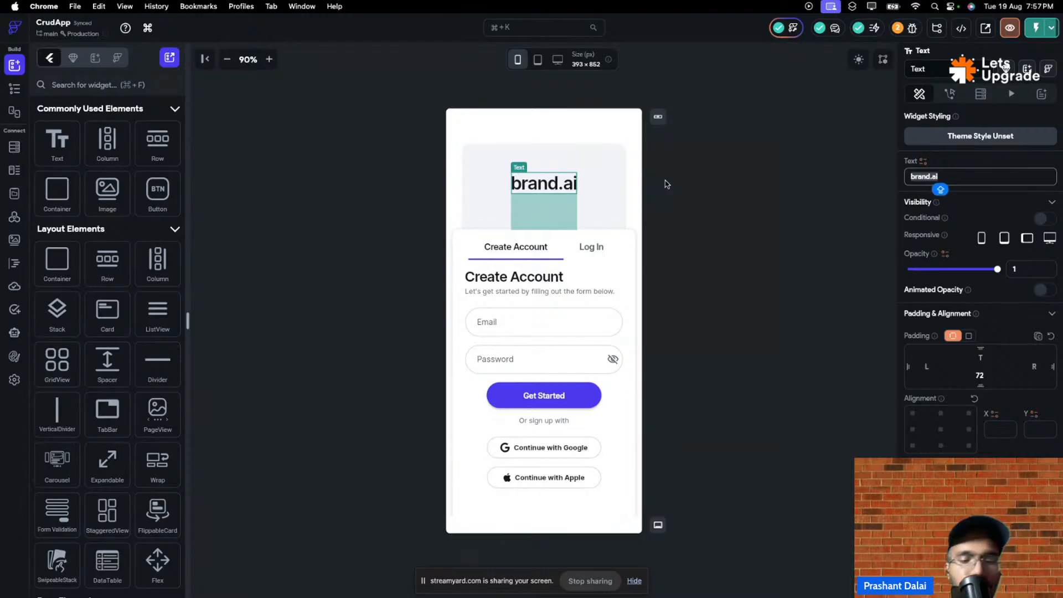
{"action": "type", "text": "C"}
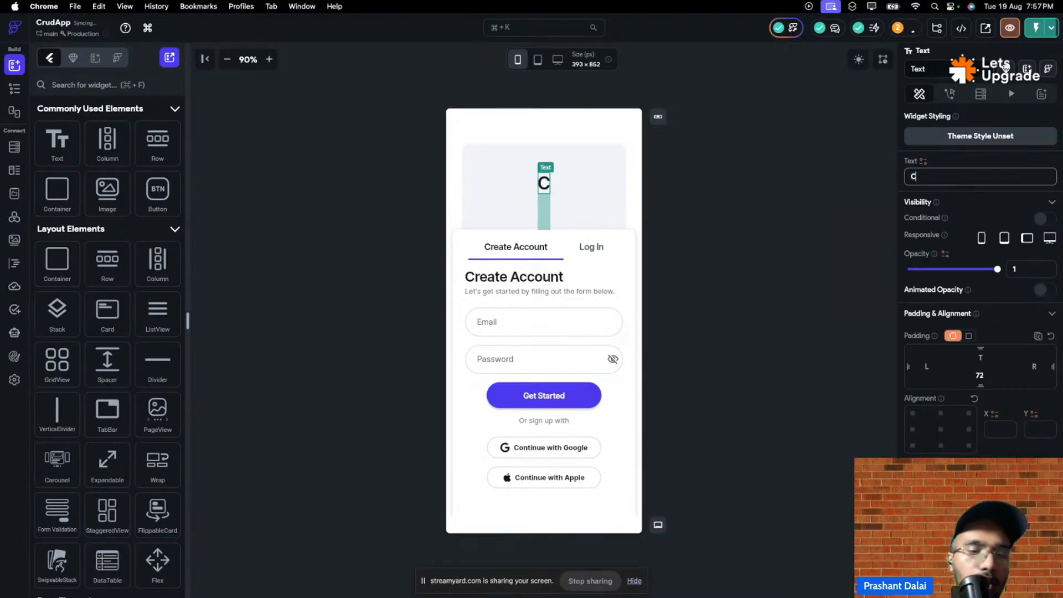
{"action": "type", "text": "rus"}
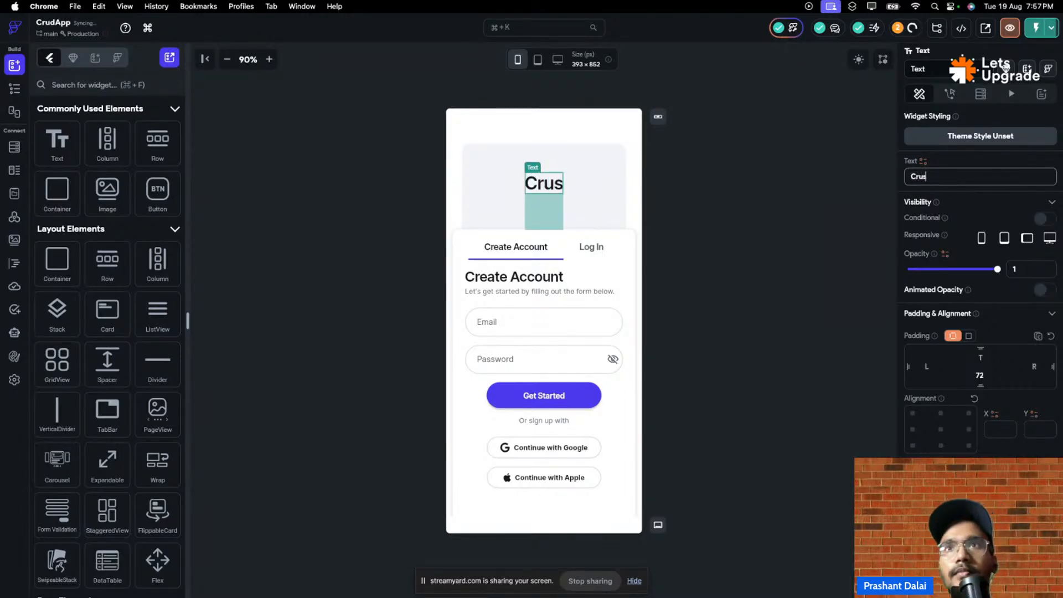
{"action": "key", "text": "BackSpace"}
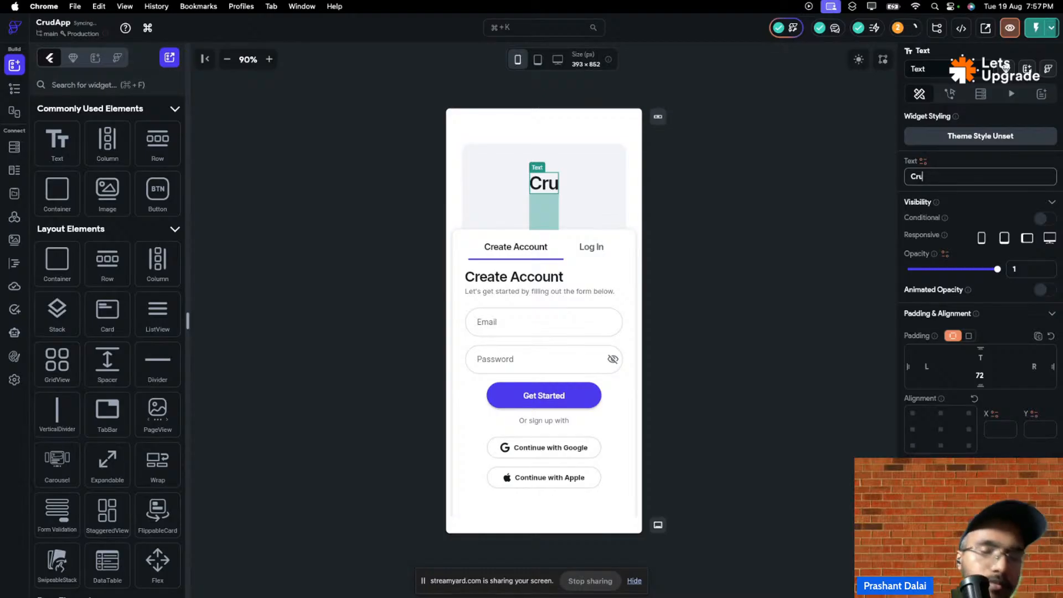
{"action": "type", "text": "d"}
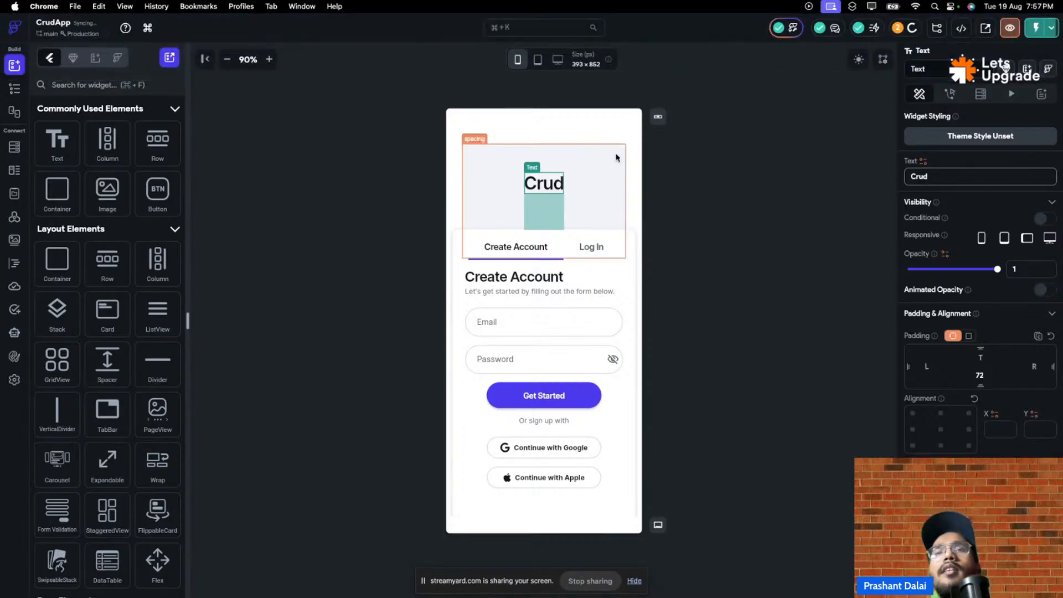
{"action": "left_click", "coordinate": [729, 189]}
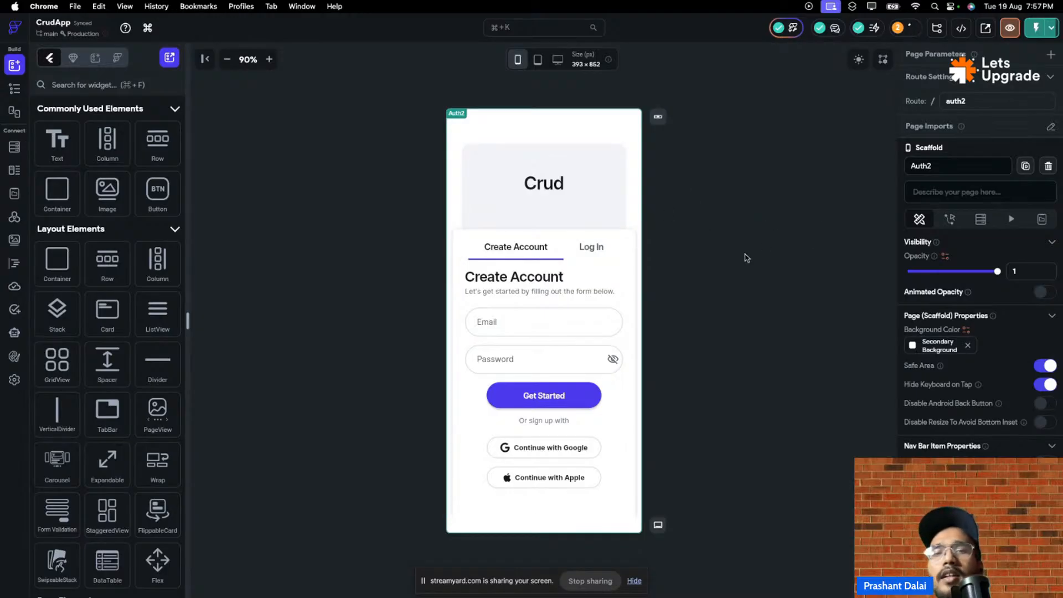
{"action": "left_click", "coordinate": [535, 185]}
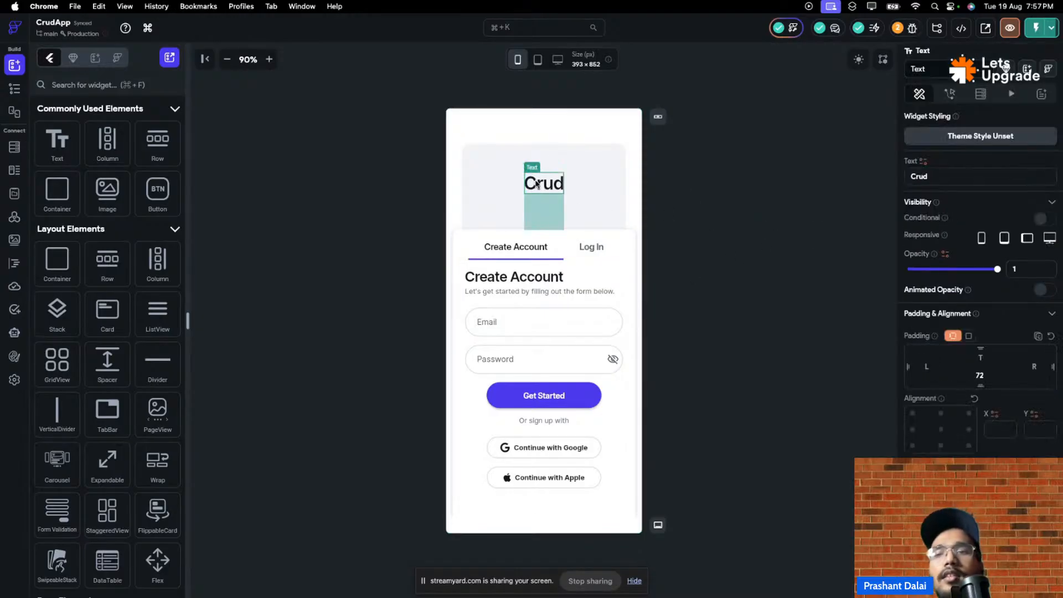
{"action": "scroll", "coordinate": [917, 320], "scroll_direction": "down", "scroll_amount": 3}
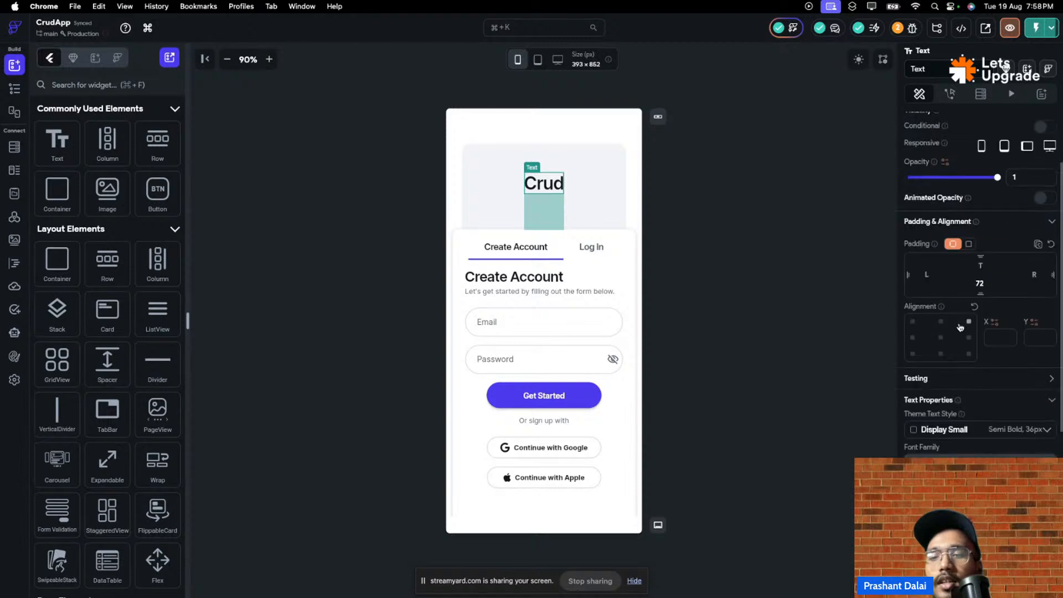
{"action": "scroll", "coordinate": [951, 335], "scroll_direction": "down", "scroll_amount": 7}
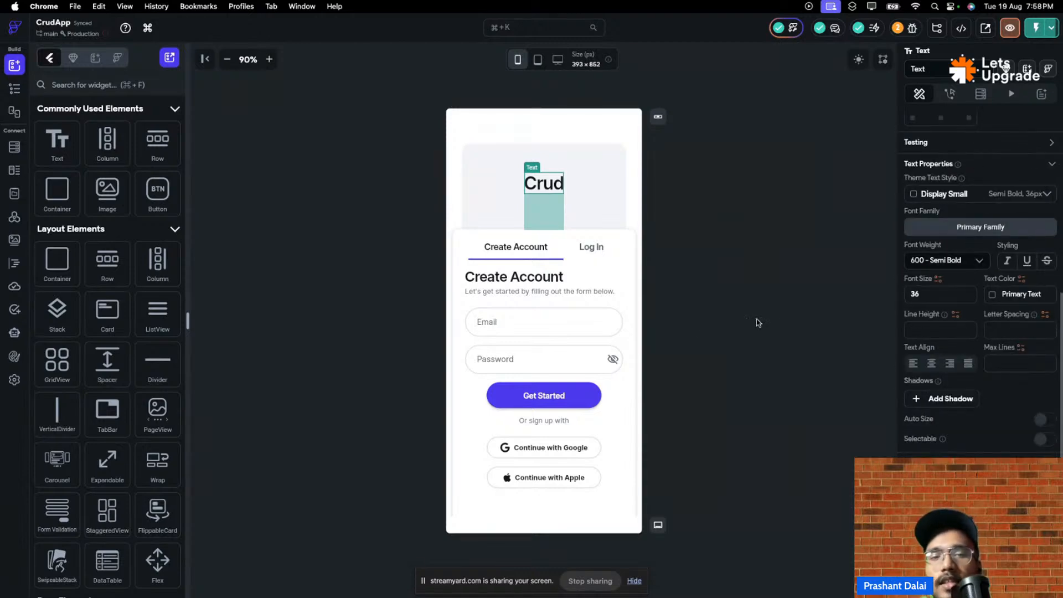
- Switch to the running test session and set its view to light mode
{"action": "mouse_move", "coordinate": [426, 4]}
{"action": "left_click", "coordinate": [166, 24]}
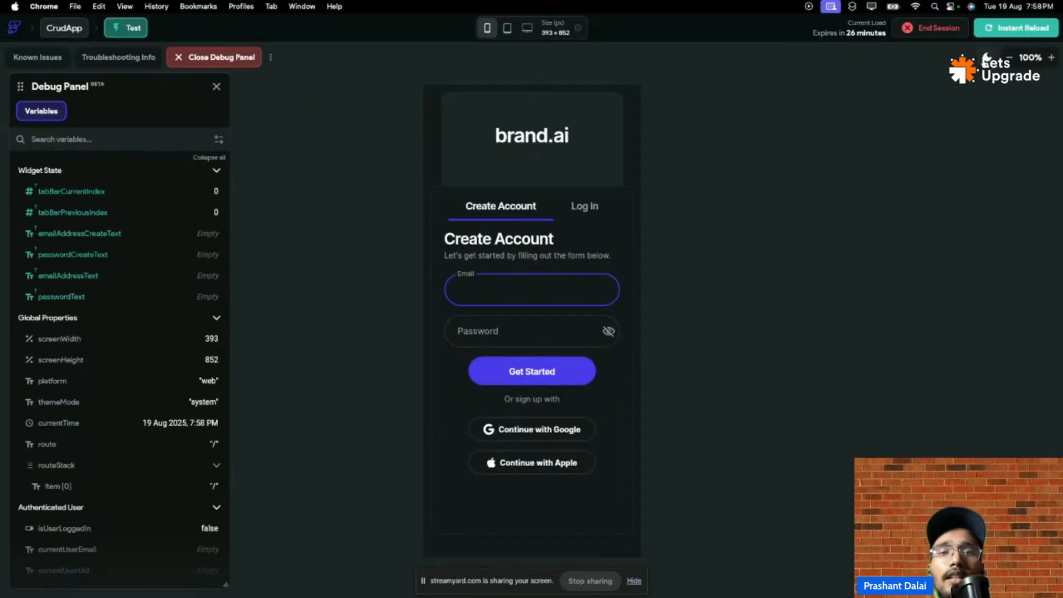
{"action": "left_click", "coordinate": [986, 58]}
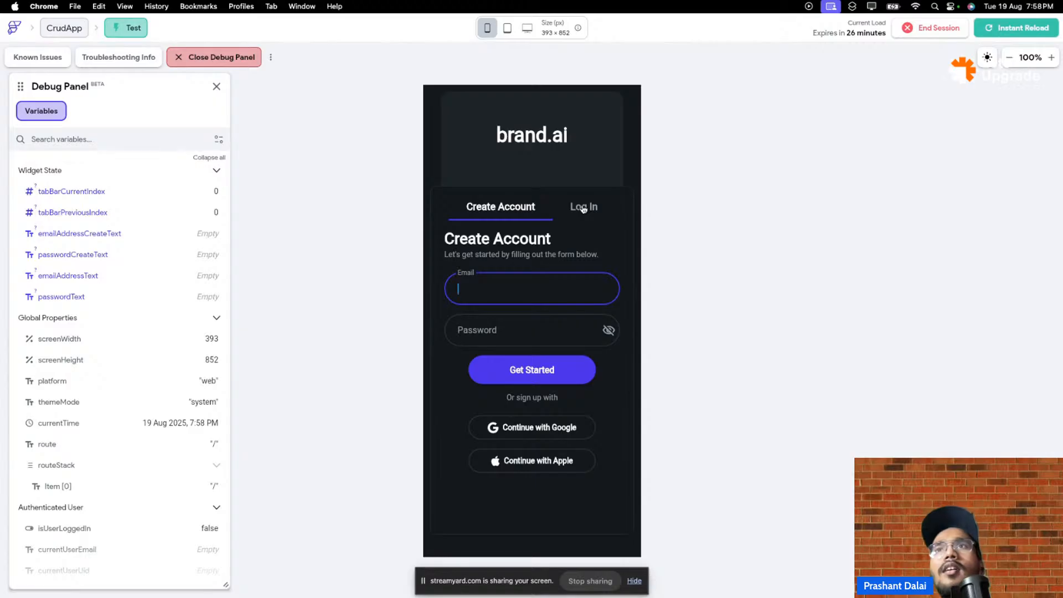
{"action": "mouse_move", "coordinate": [294, 6]}
{"action": "left_click", "coordinate": [92, 25]}
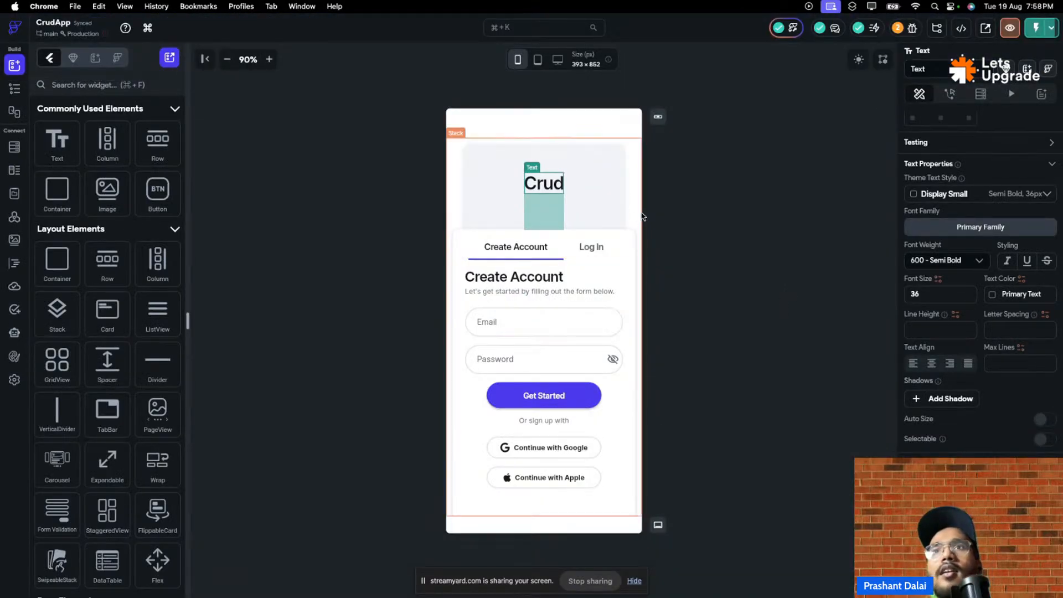
{"action": "left_click", "coordinate": [162, 22]}
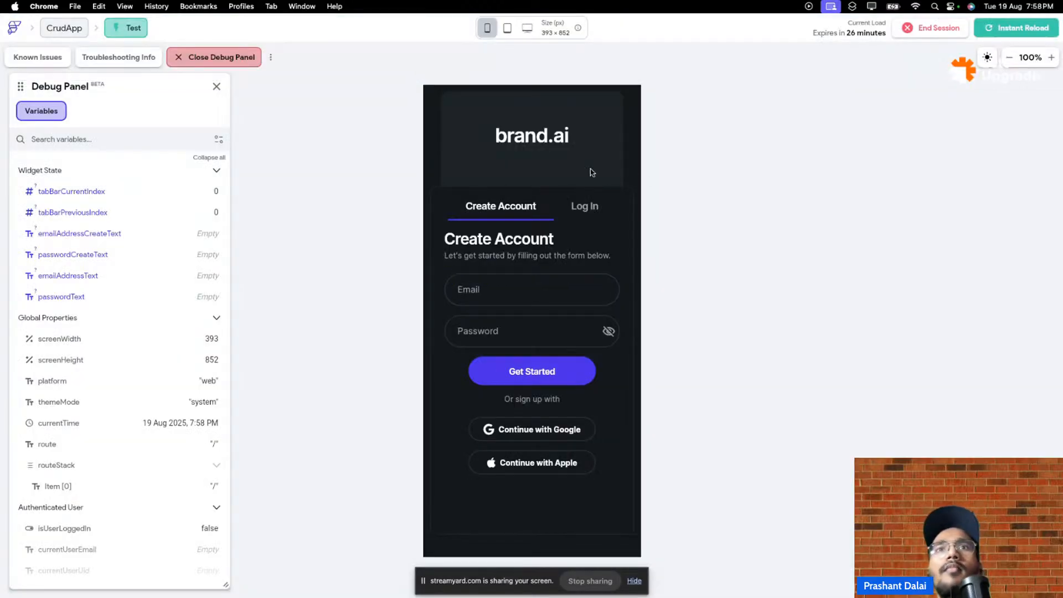
- Sign up with an email and password via Get Started so isUserLoggedIn becomes true
{"action": "left_click", "coordinate": [500, 287]}
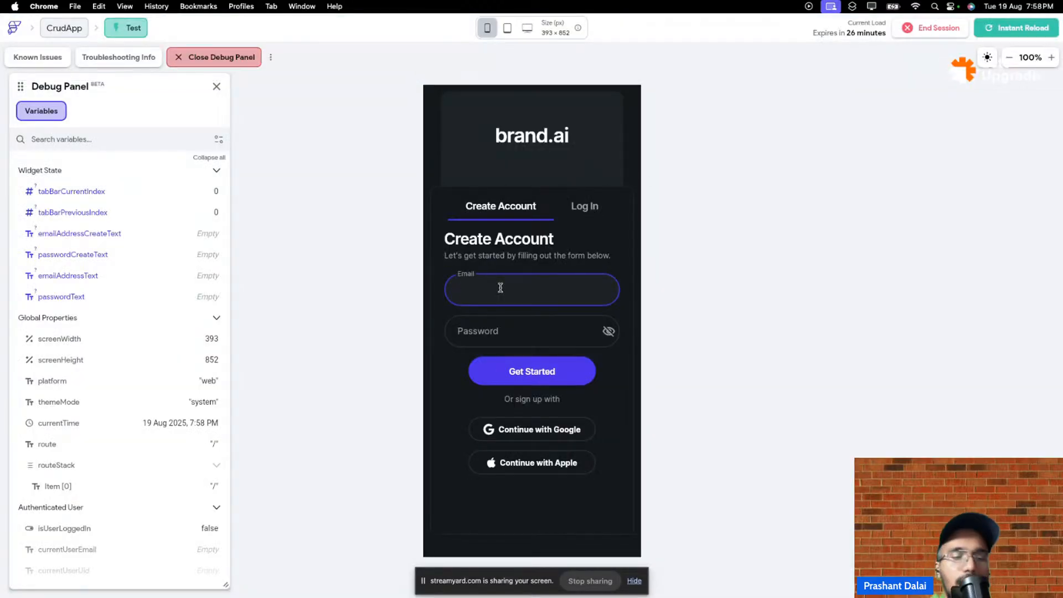
{"action": "type", "text": "da"}
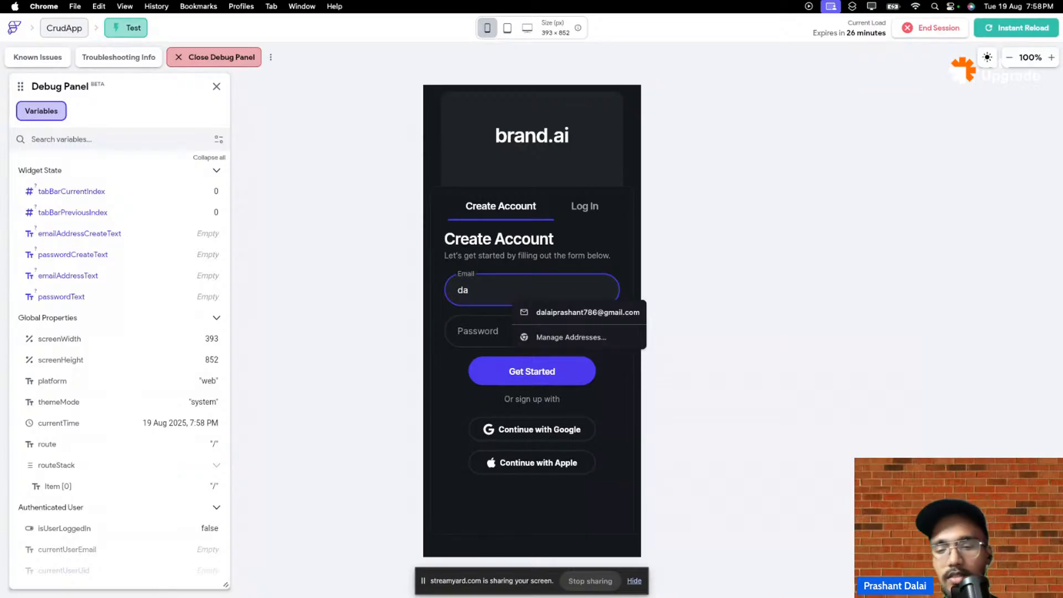
{"action": "type", "text": "lai"}
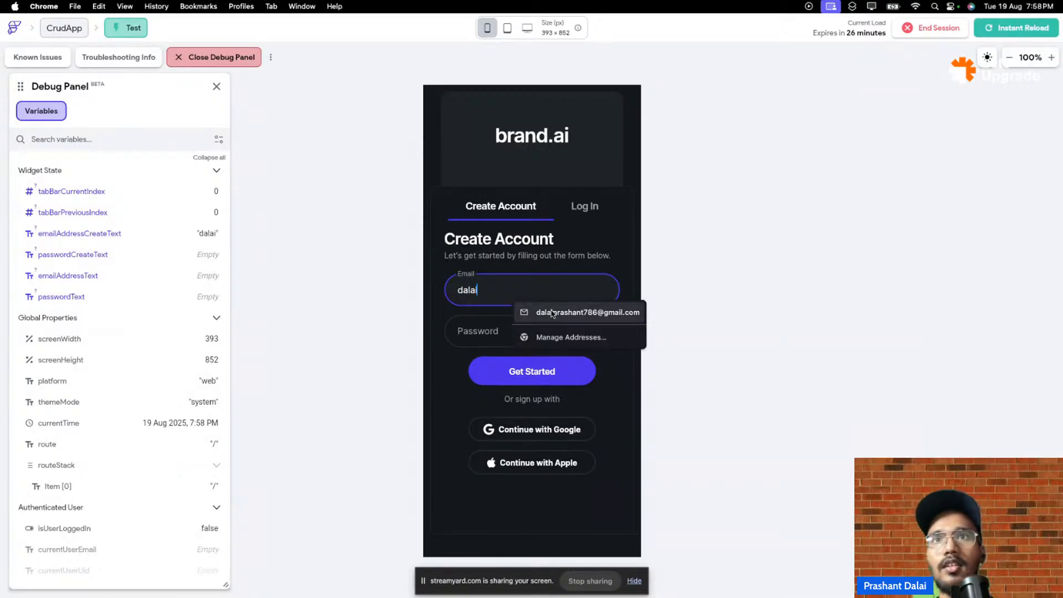
{"action": "left_click", "coordinate": [553, 312]}
{"action": "left_click", "coordinate": [522, 321]}
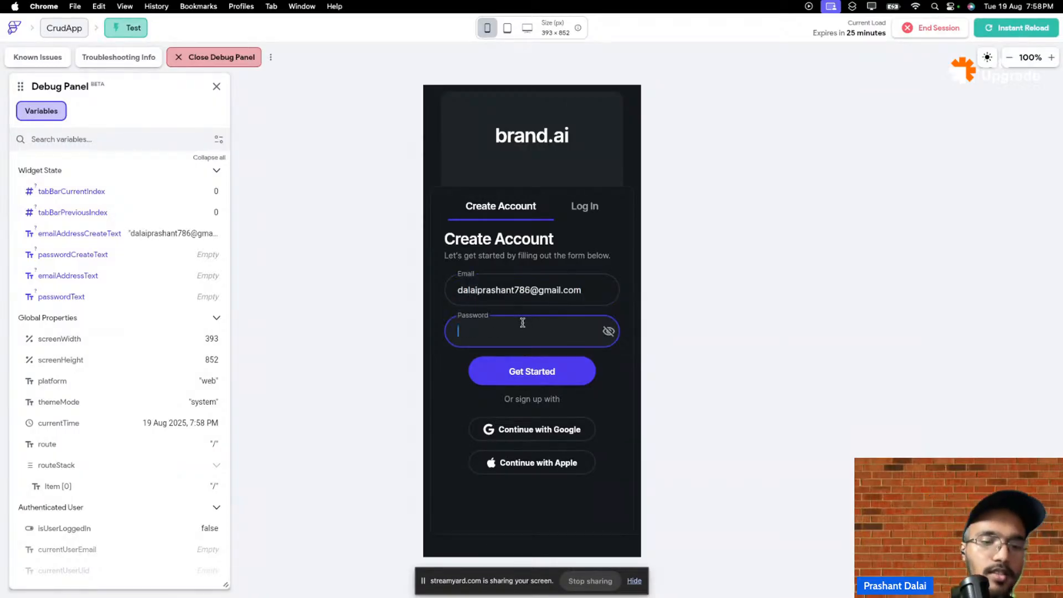
{"action": "type", "text": "Tes"}
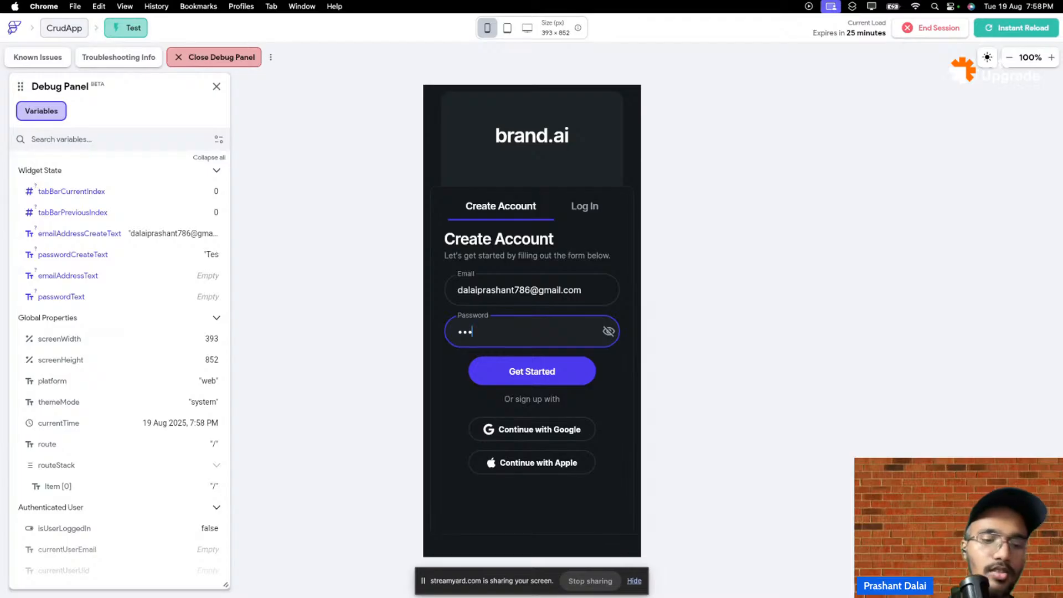
{"action": "type", "text": "t@156"}
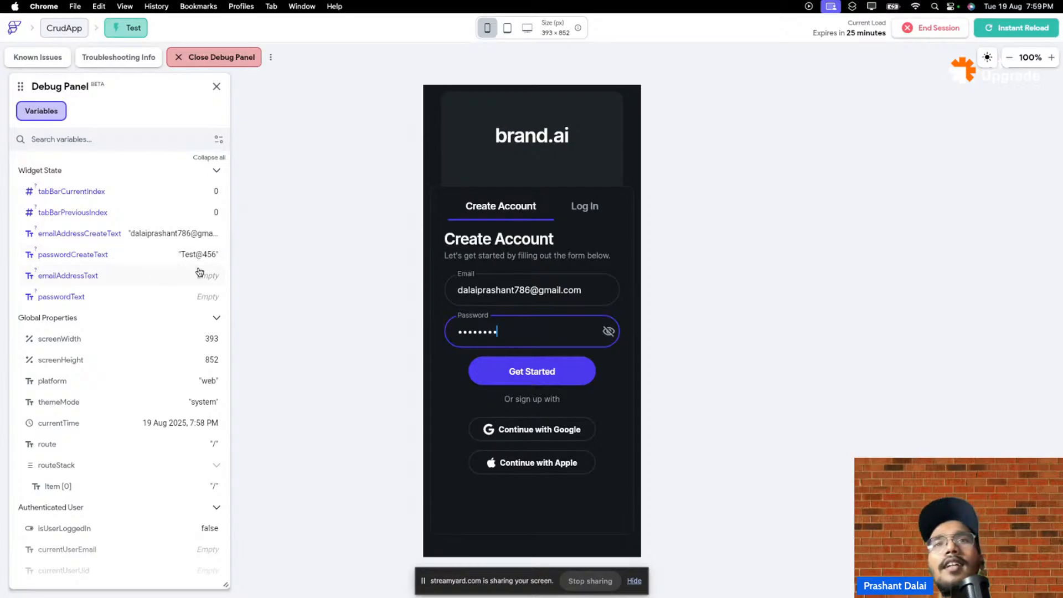
{"action": "left_click", "coordinate": [550, 377]}
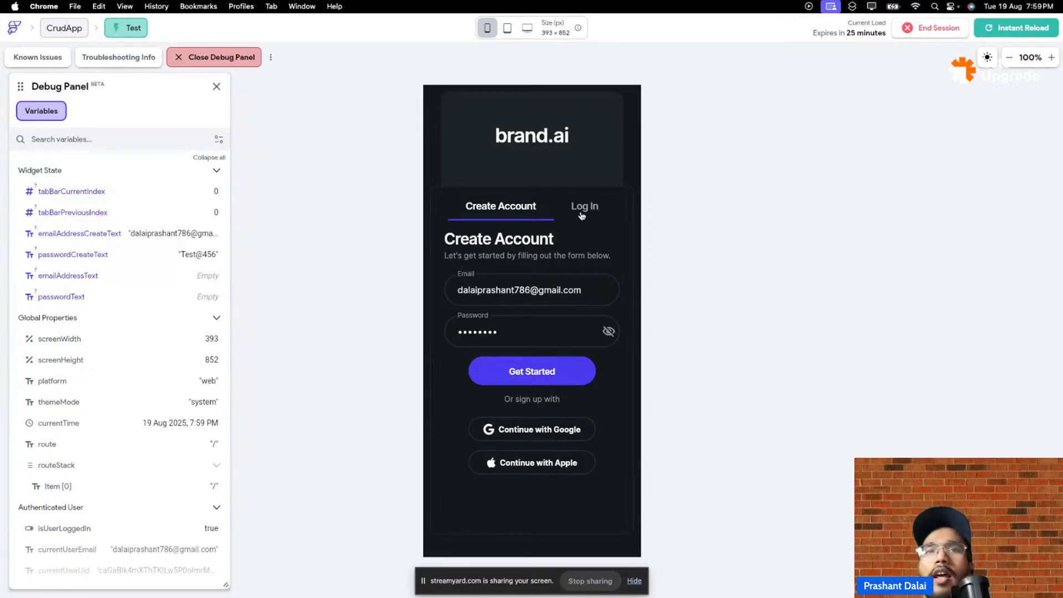
{"action": "left_click", "coordinate": [537, 380]}
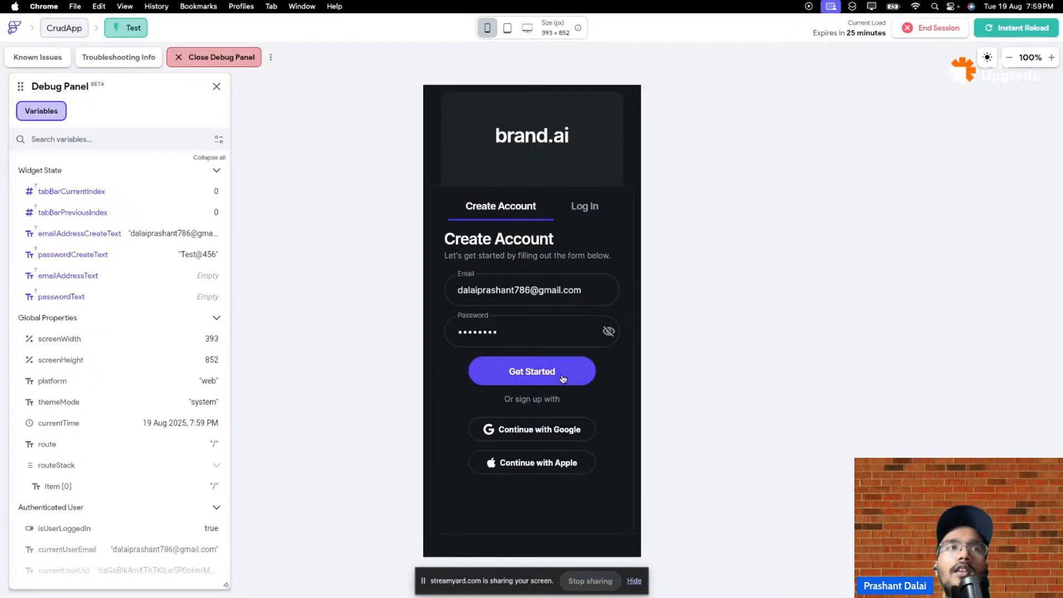
{"action": "mouse_move", "coordinate": [68, 53]}
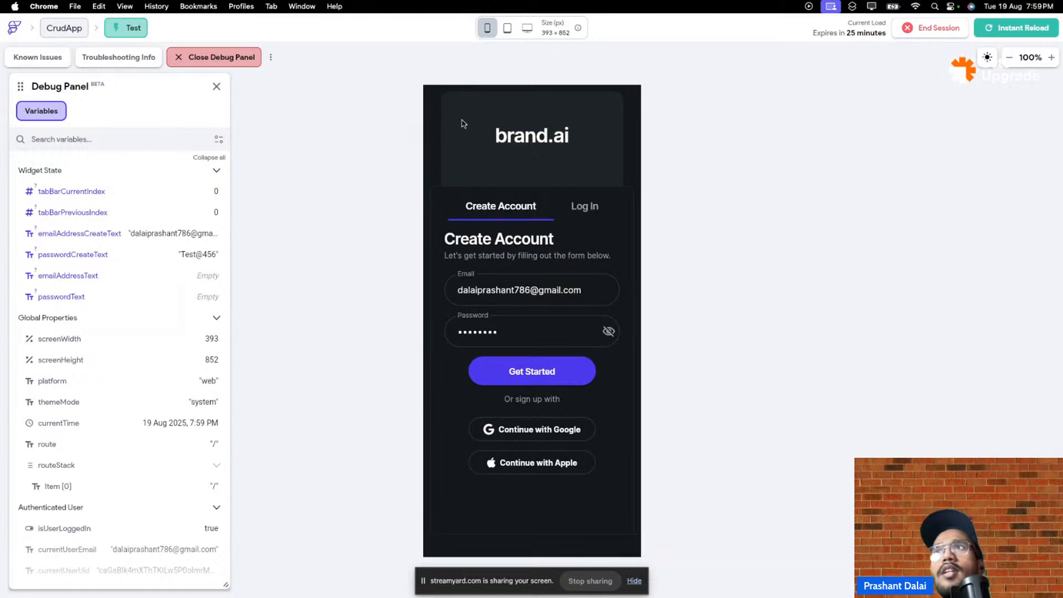
{"action": "mouse_move", "coordinate": [337, 50]}
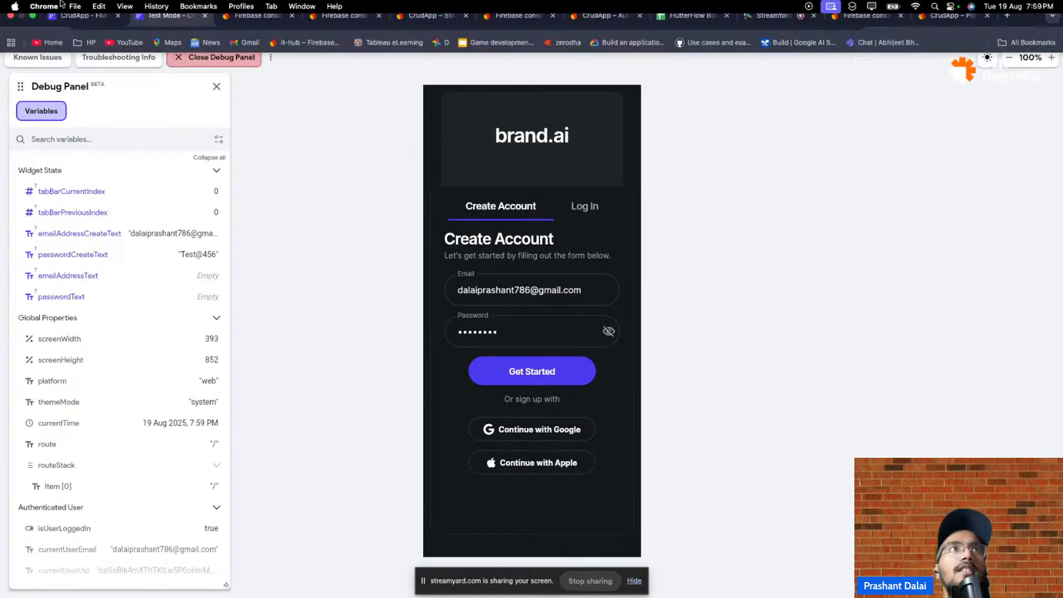
- Open the Action Flow Editor for the Get Started button's On Tap Auth Create Account action
{"action": "left_click", "coordinate": [93, 28]}
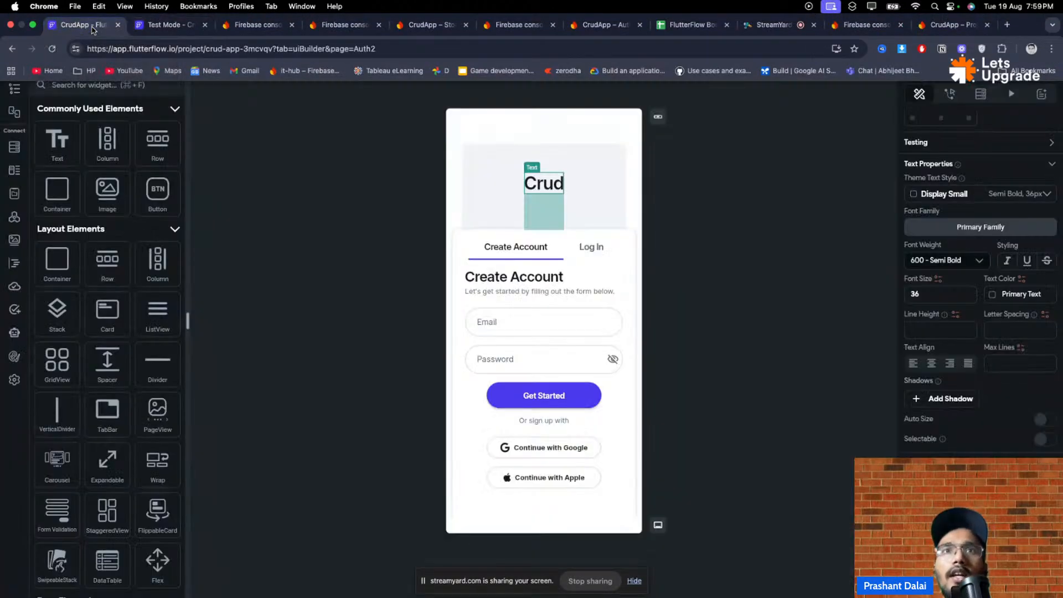
{"action": "left_click", "coordinate": [574, 396]}
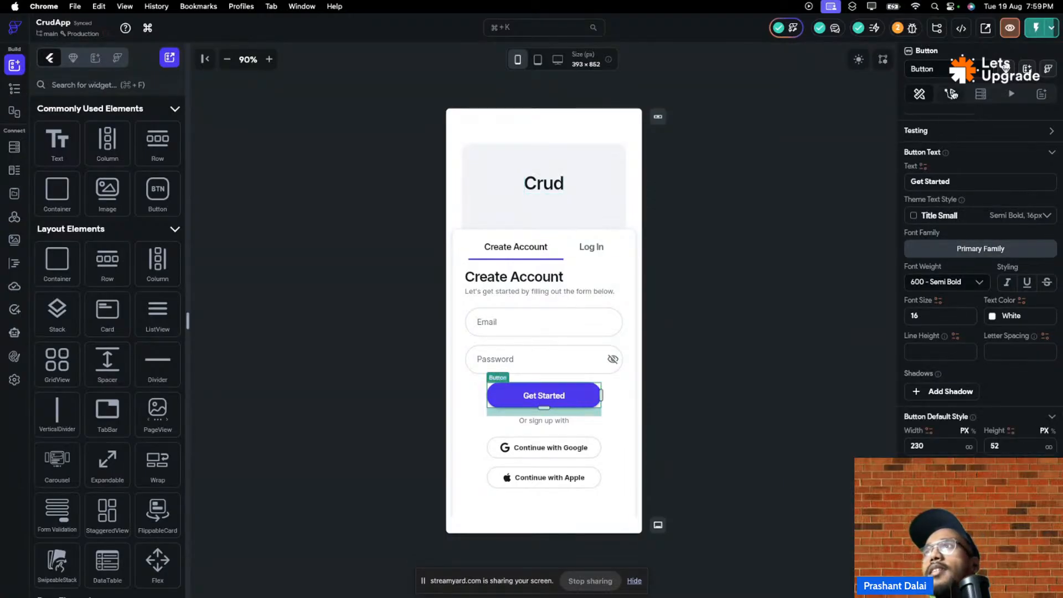
{"action": "left_click", "coordinate": [950, 94]}
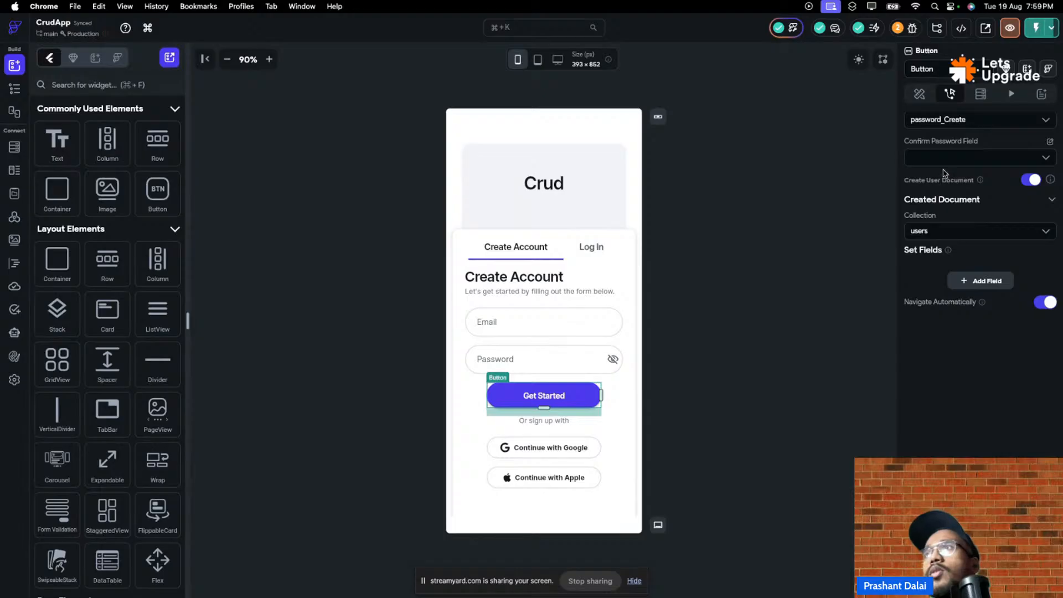
{"action": "scroll", "coordinate": [913, 260], "scroll_direction": "up", "scroll_amount": 1}
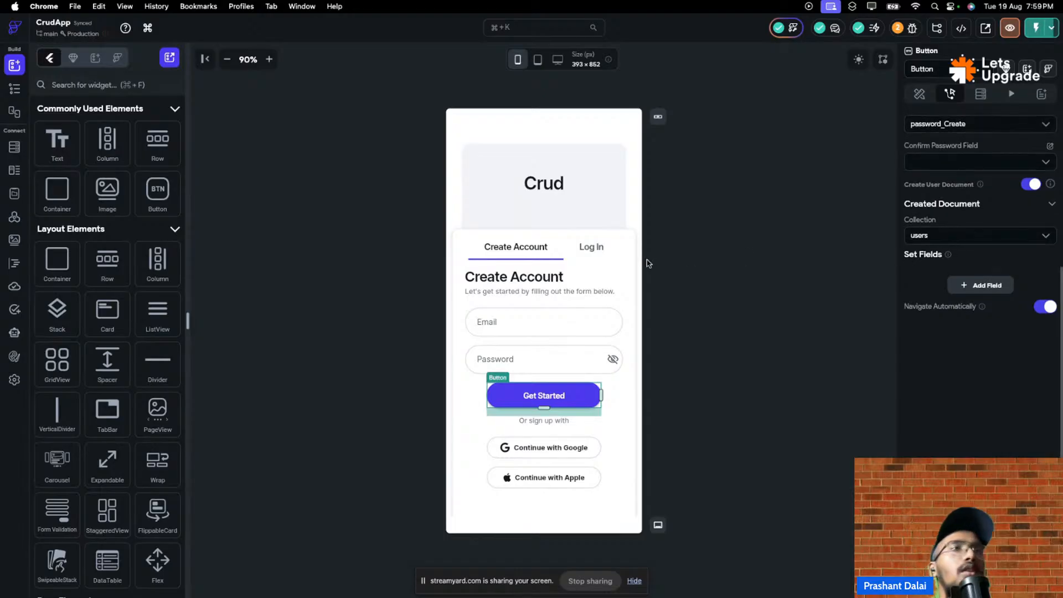
{"action": "left_click", "coordinate": [571, 404]}
{"action": "scroll", "coordinate": [1000, 321], "scroll_direction": "up", "scroll_amount": 3}
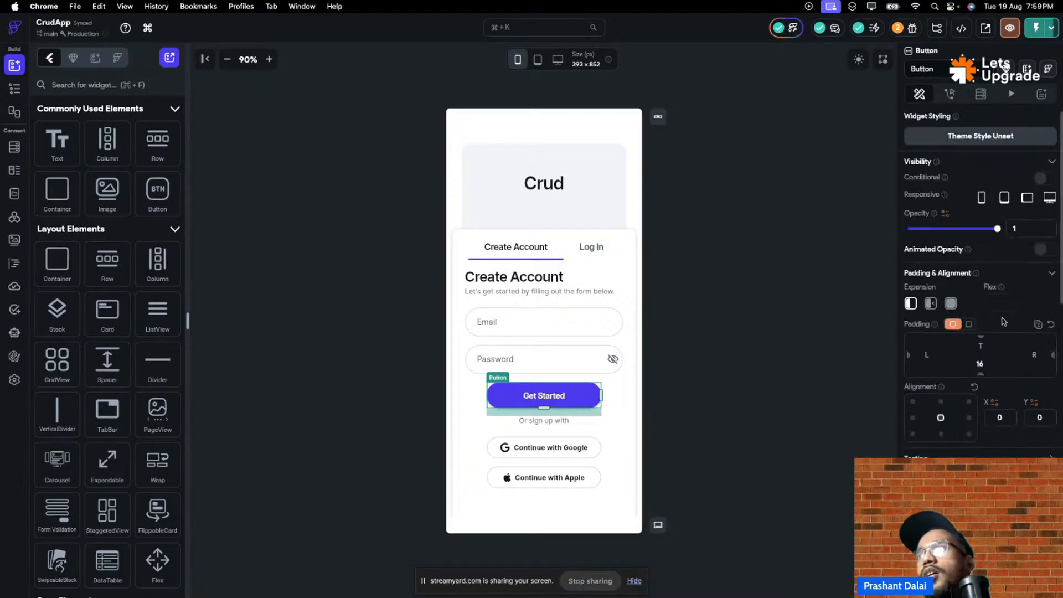
{"action": "left_click", "coordinate": [952, 96]}
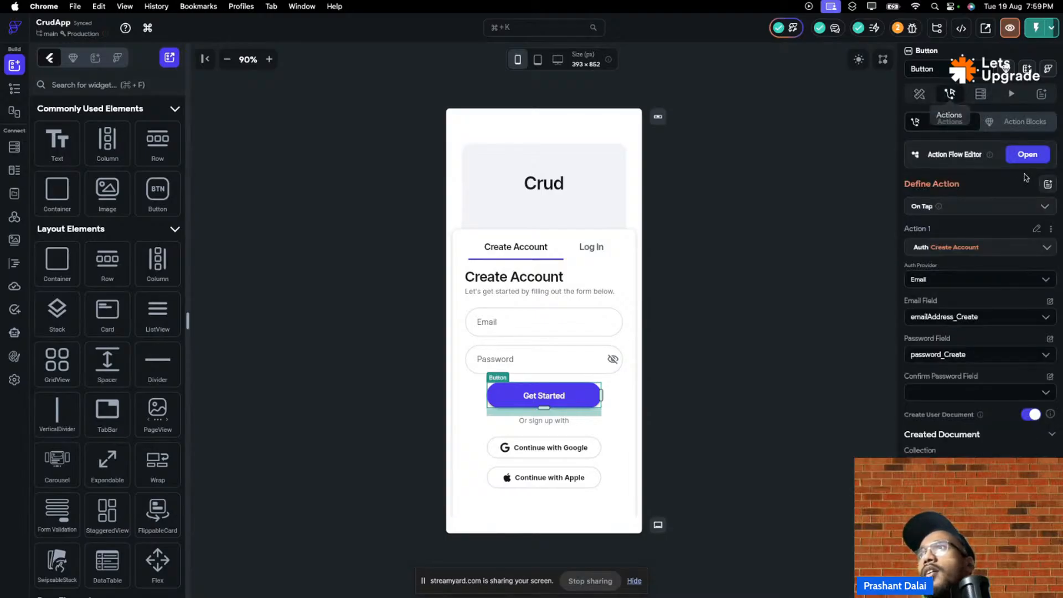
{"action": "left_click", "coordinate": [1027, 154]}
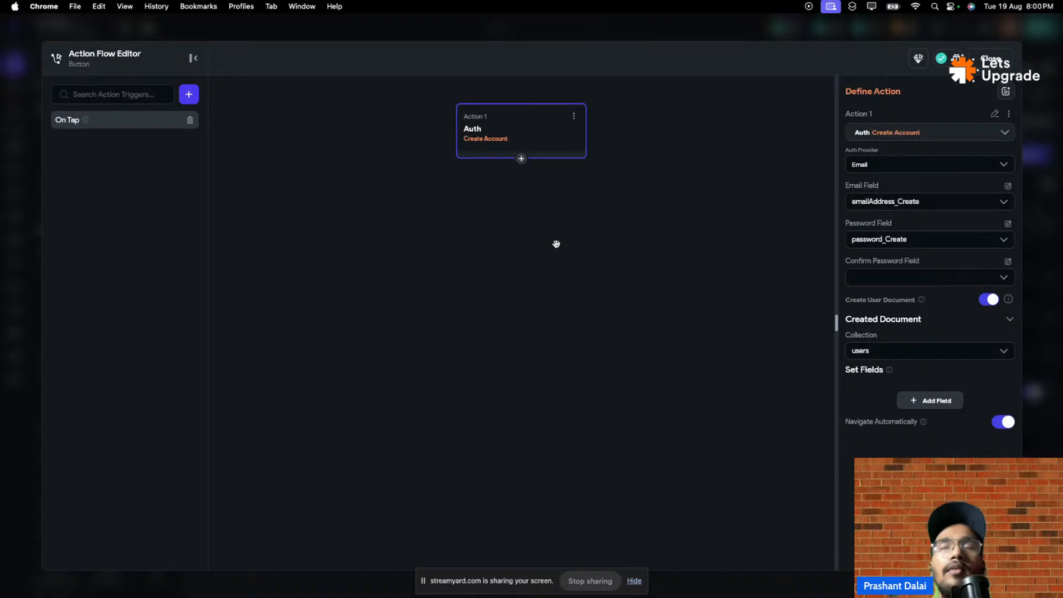
- Replace Action 1 with Navigate To Onboarding01 using a Slide Down transition
{"action": "left_click", "coordinate": [988, 60]}
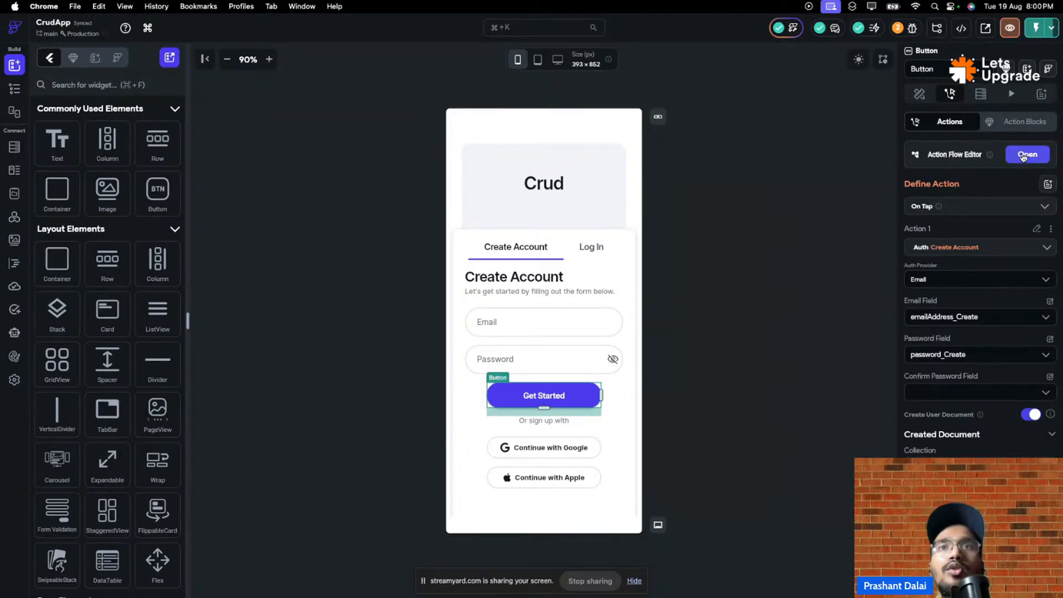
{"action": "left_click", "coordinate": [1022, 156]}
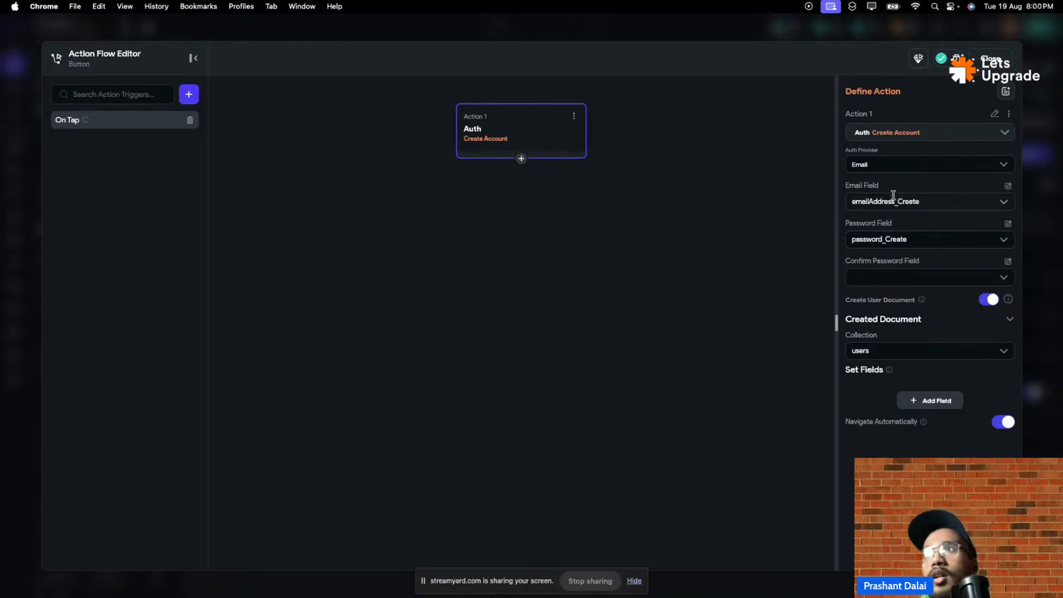
{"action": "left_click", "coordinate": [929, 138]}
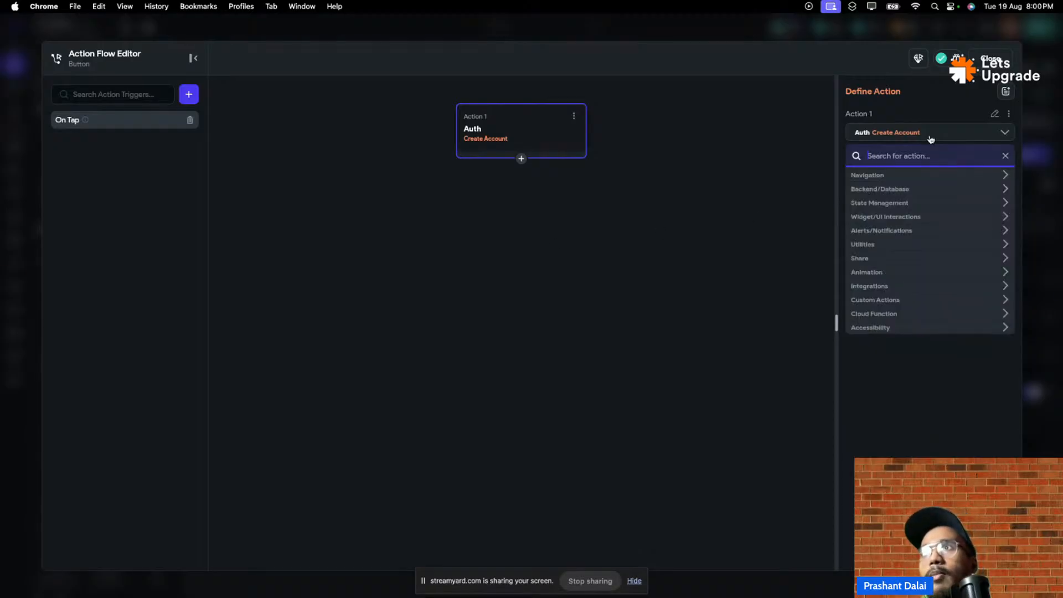
{"action": "left_click", "coordinate": [916, 178]}
{"action": "left_click", "coordinate": [910, 191]}
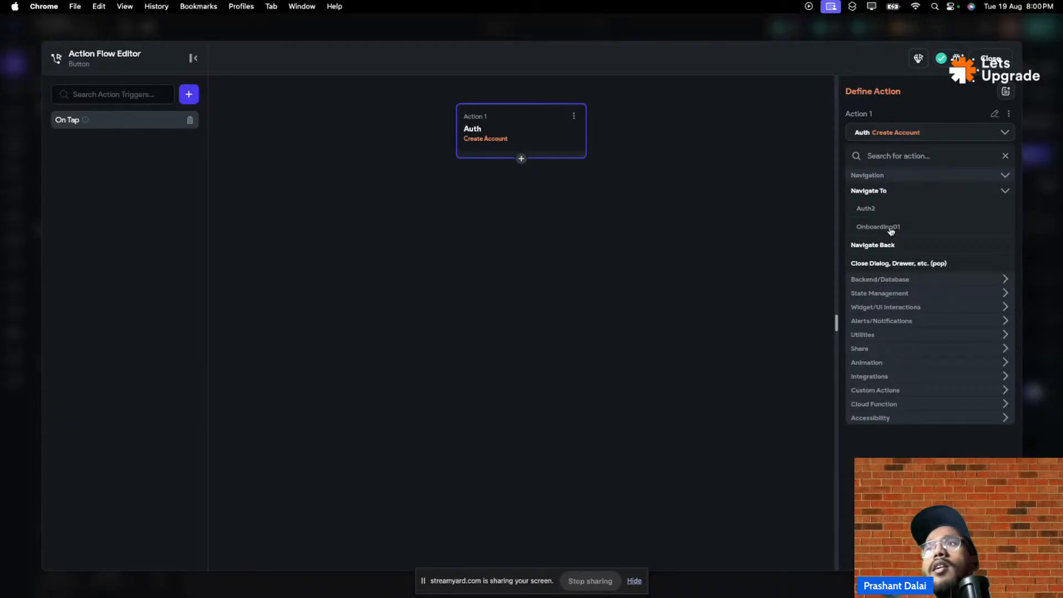
{"action": "left_click", "coordinate": [892, 232]}
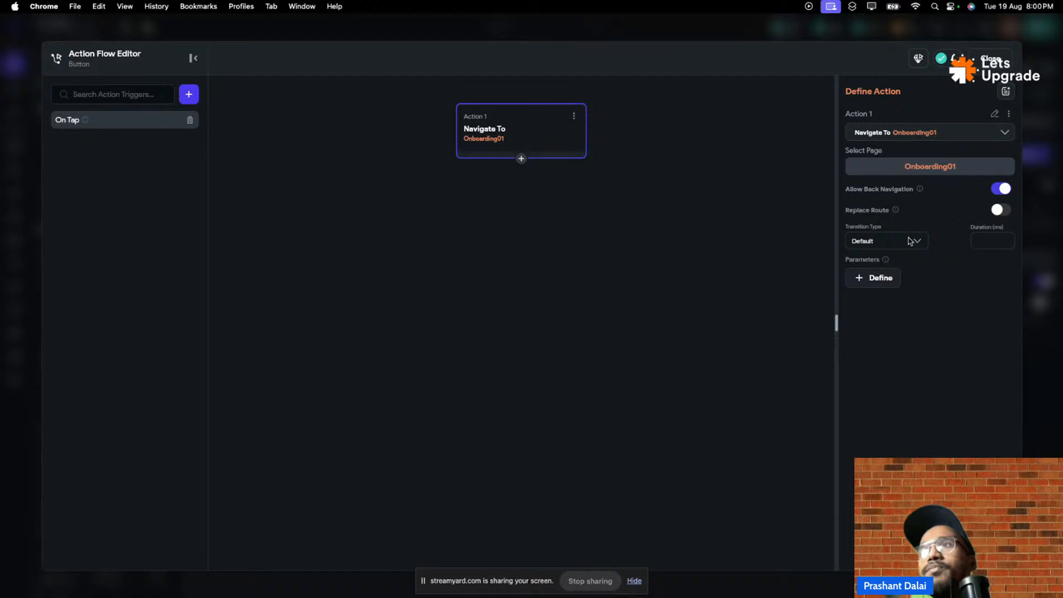
{"action": "left_click", "coordinate": [909, 240]}
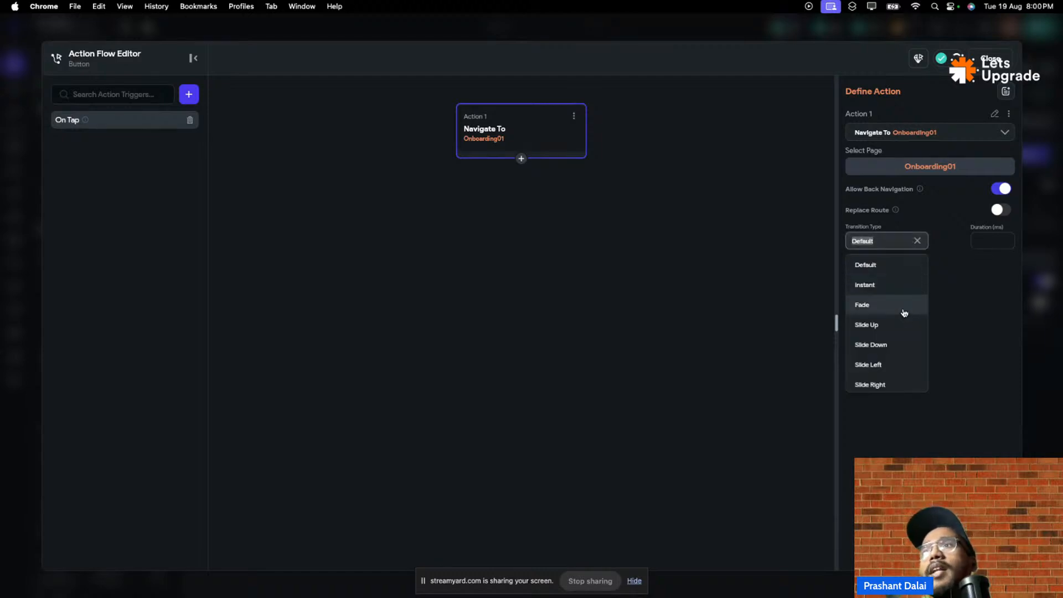
{"action": "scroll", "coordinate": [878, 369], "scroll_direction": "down", "scroll_amount": 1}
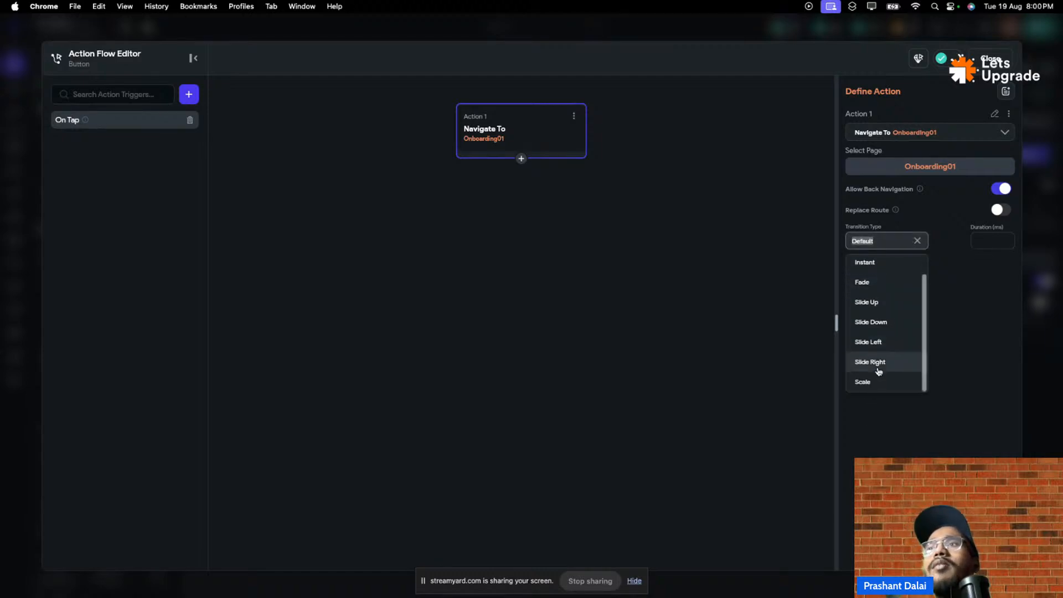
{"action": "scroll", "coordinate": [879, 370], "scroll_direction": "up", "scroll_amount": 1}
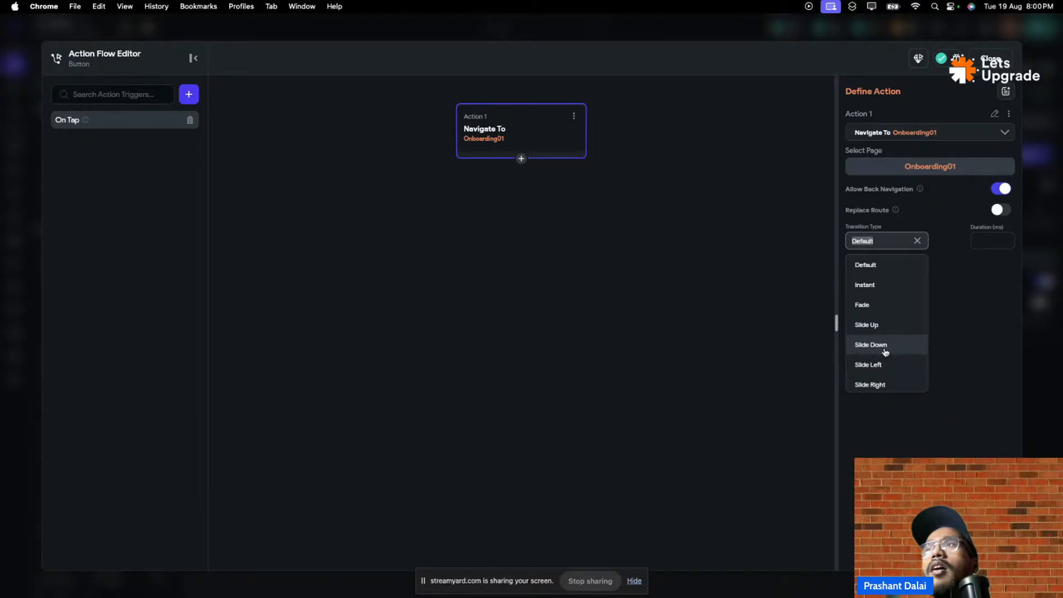
{"action": "left_click", "coordinate": [884, 354]}
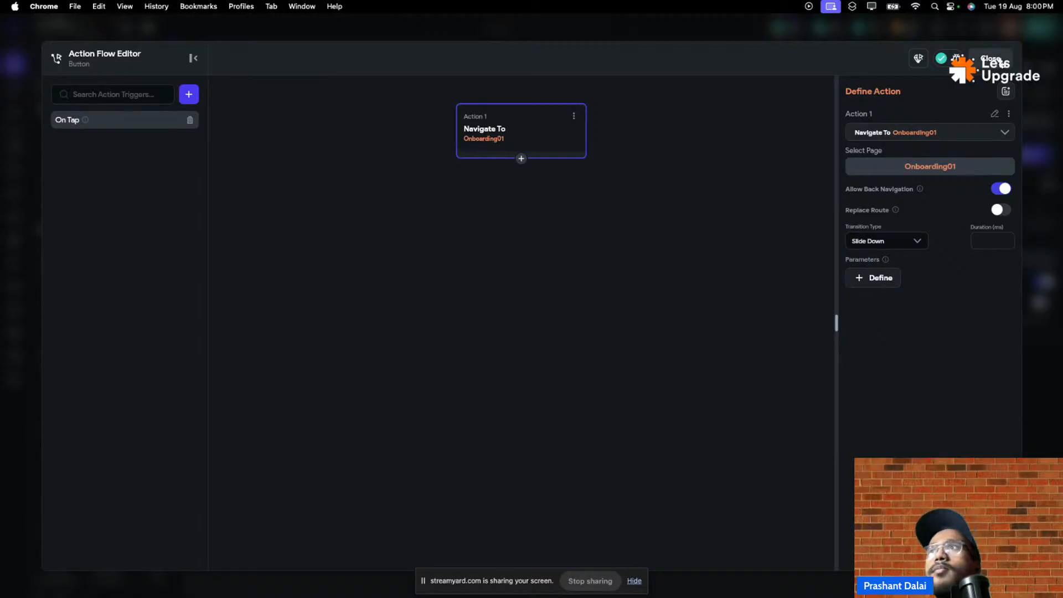
{"action": "left_click", "coordinate": [993, 59]}
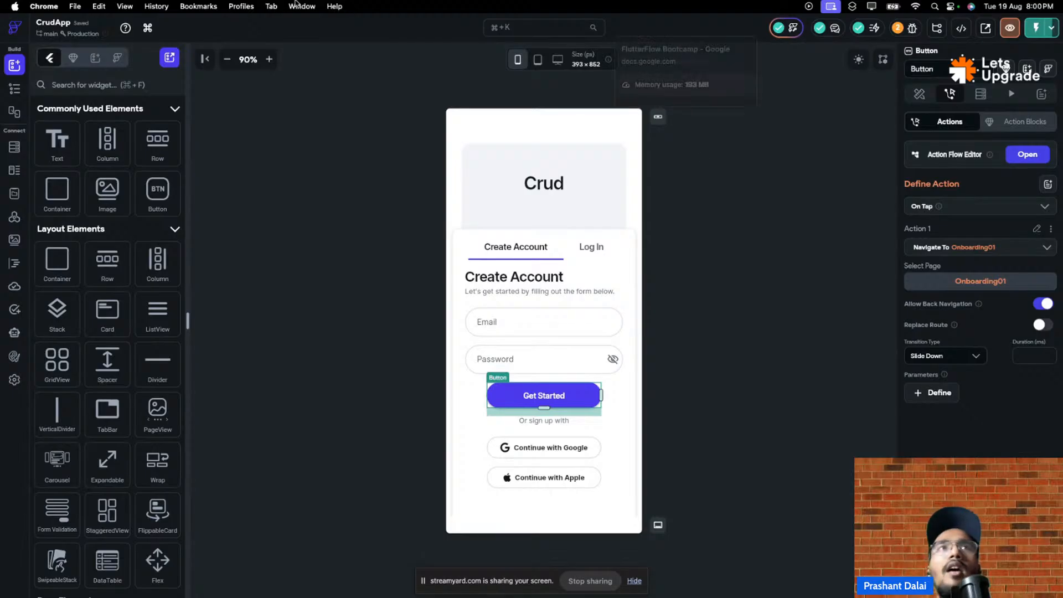
- Start a fresh Test Mode run of the updated app and load its preview
{"action": "left_click", "coordinate": [166, 24]}
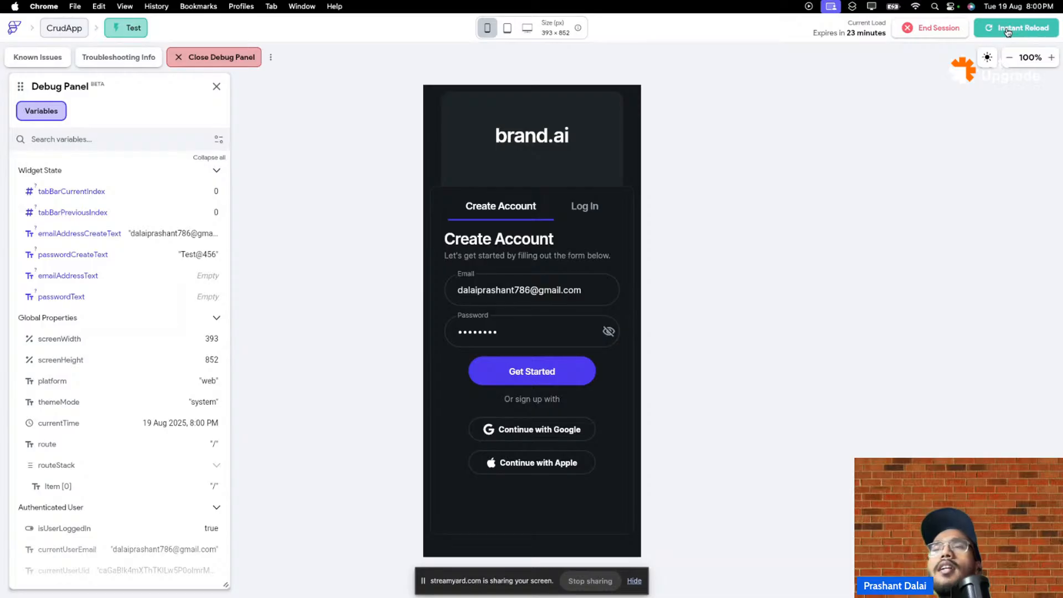
{"action": "left_click", "coordinate": [1007, 29]}
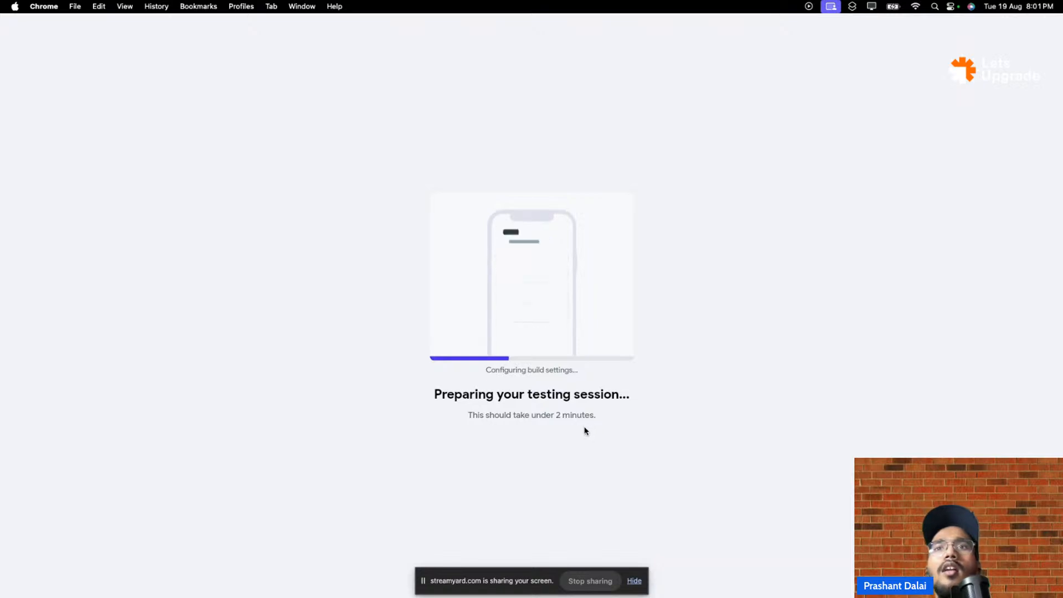
{"action": "mouse_move", "coordinate": [353, 2]}
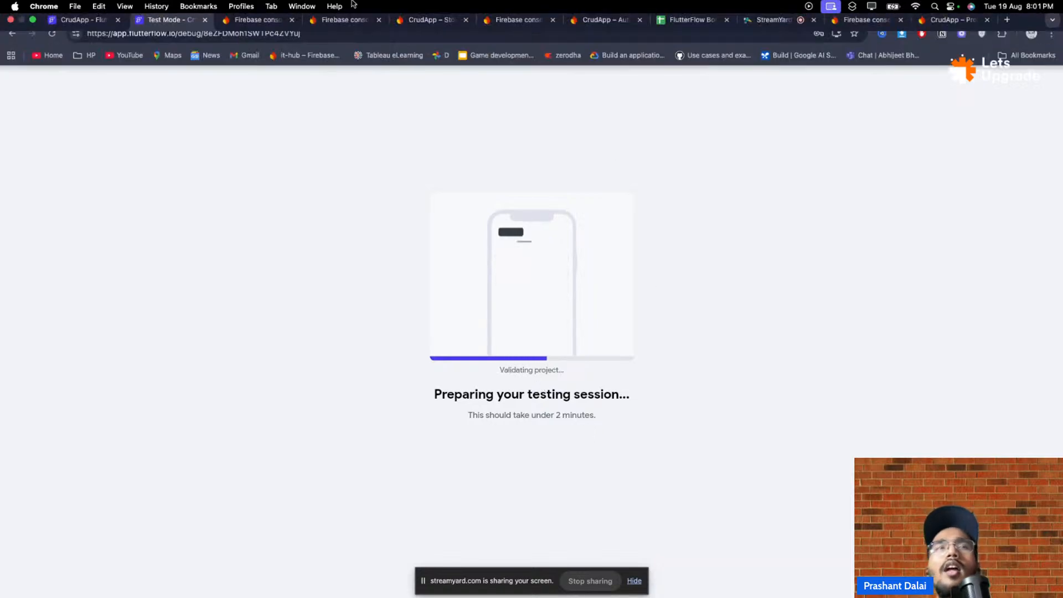
{"action": "left_click", "coordinate": [66, 26]}
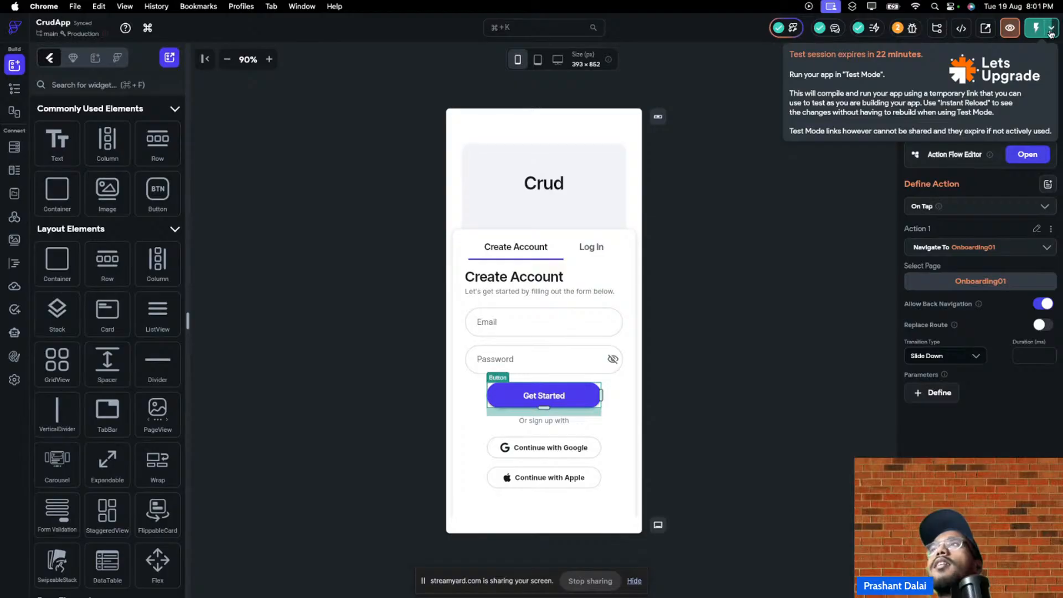
{"action": "left_click", "coordinate": [1050, 30]}
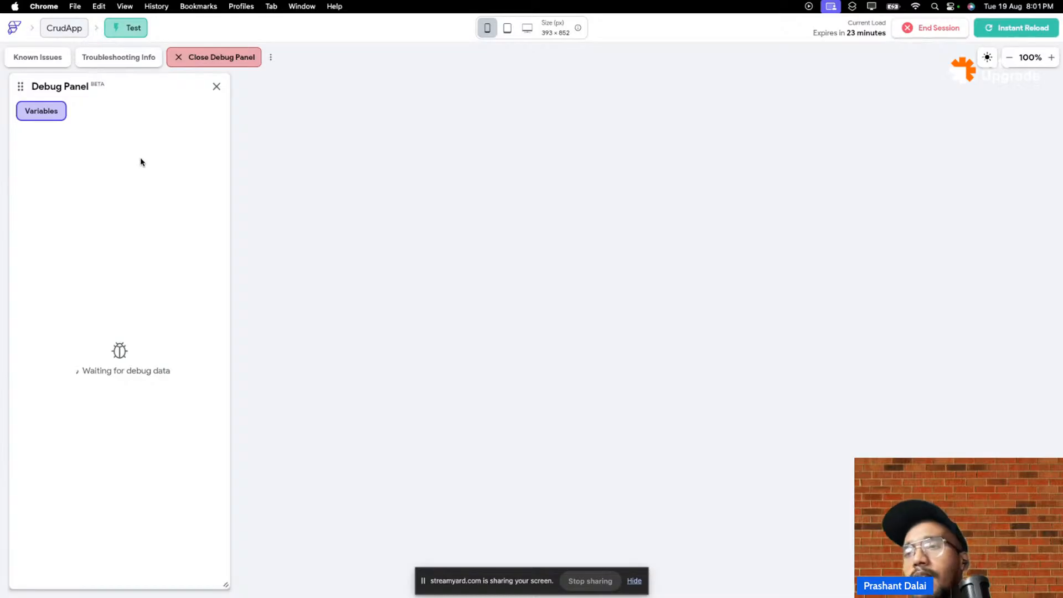
{"action": "left_click", "coordinate": [1034, 39]}
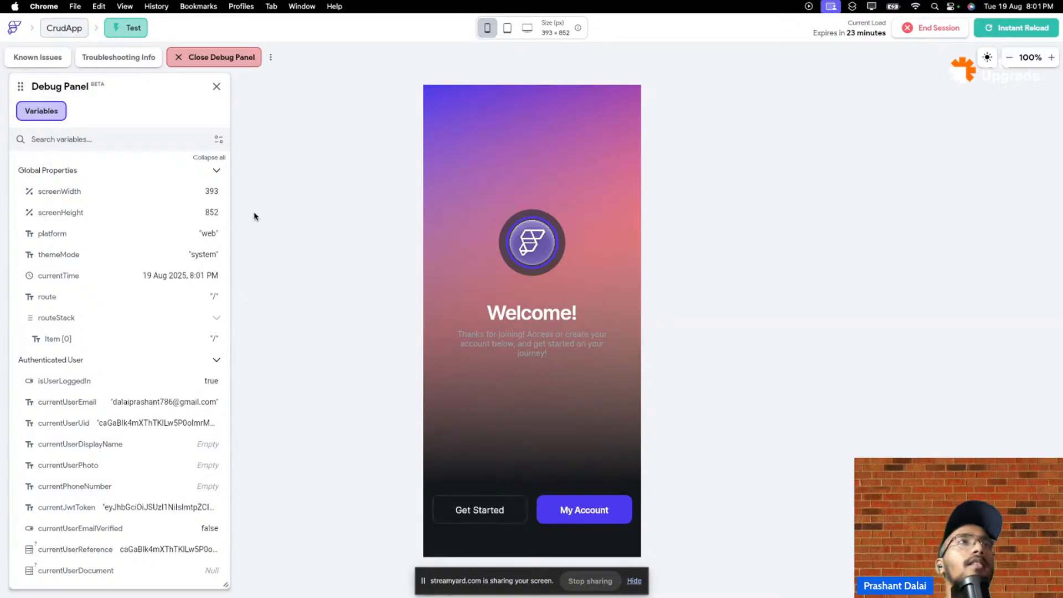
- Cancel ending the session and reload to show the Onboarding01 Welcome! screen
{"action": "left_click", "coordinate": [951, 33]}
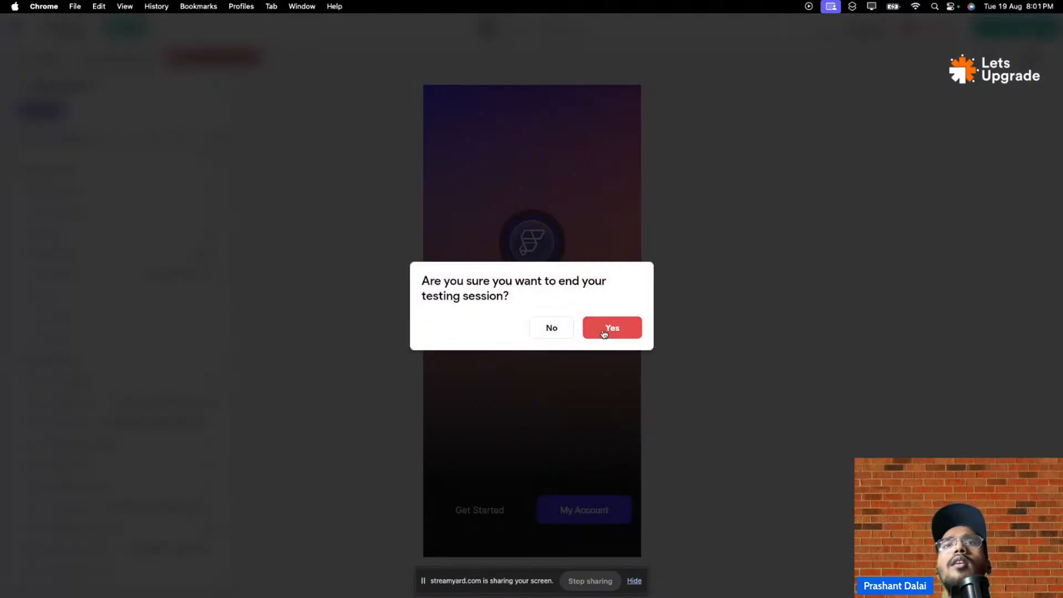
{"action": "left_click", "coordinate": [551, 332]}
{"action": "mouse_move", "coordinate": [119, 36]}
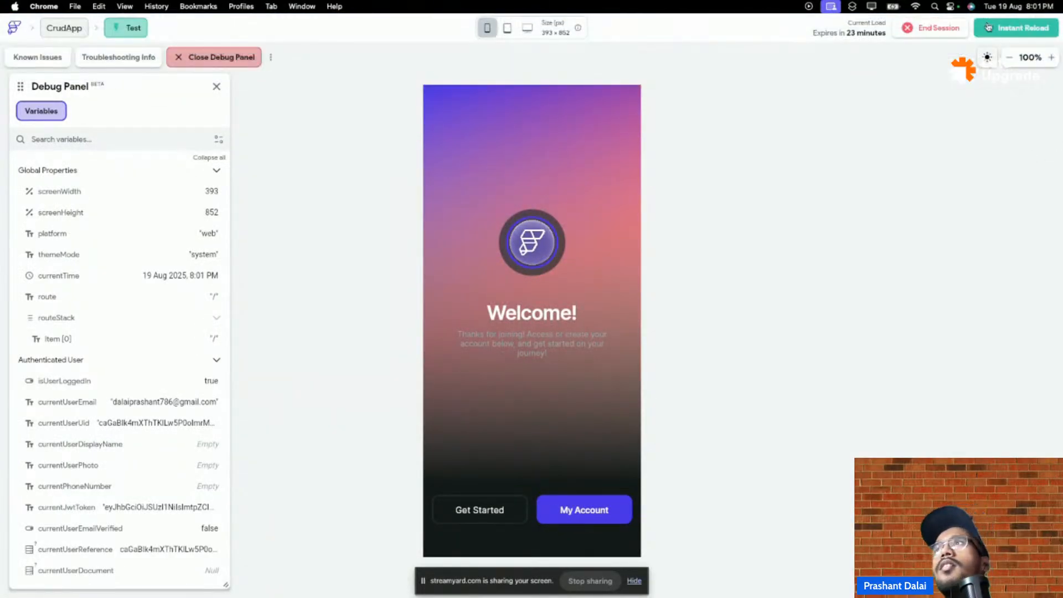
{"action": "left_click", "coordinate": [1006, 33]}
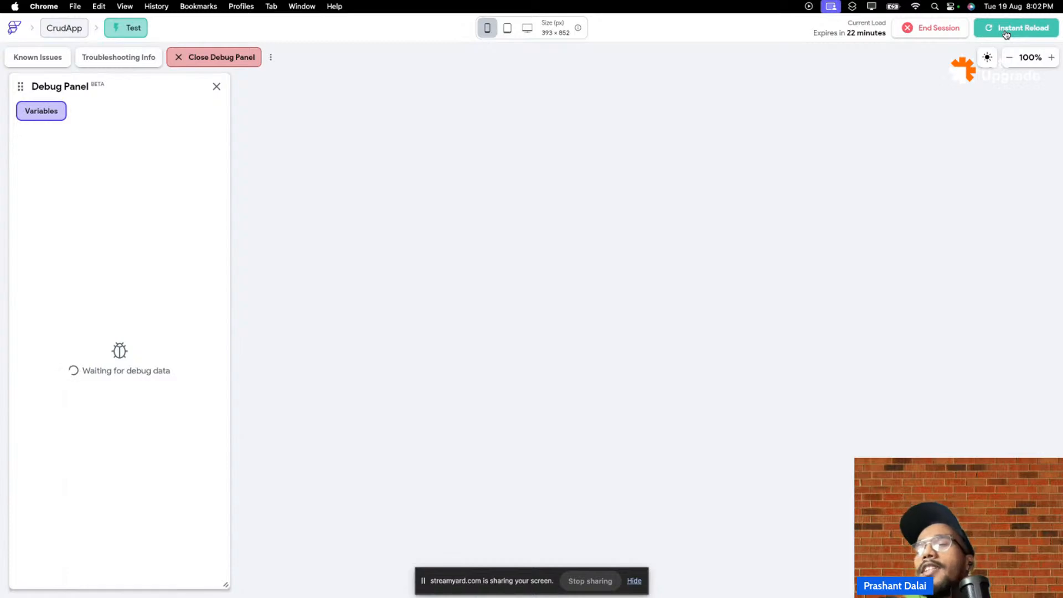
{"action": "left_click", "coordinate": [1006, 34]}
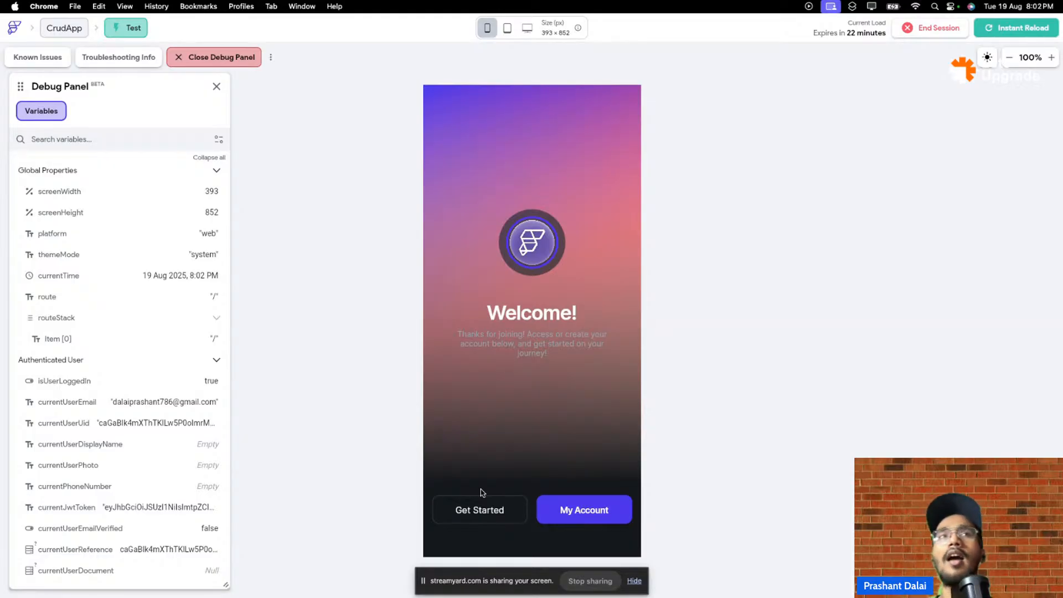
{"action": "mouse_move", "coordinate": [442, 5]}
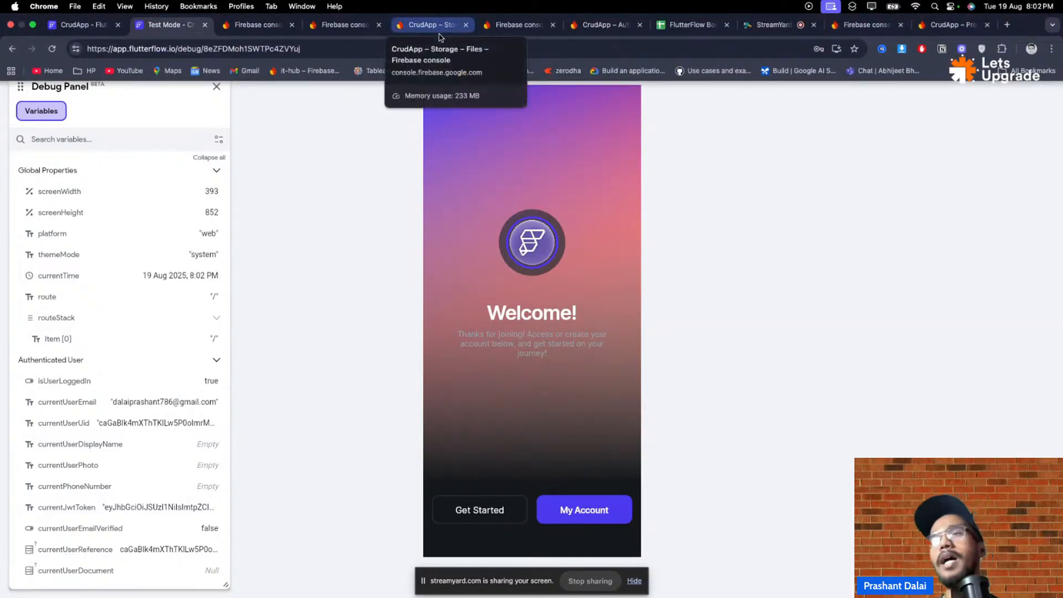
- Back in the editor, go through Firebase settings to the Firestore users collection schema
{"action": "left_click", "coordinate": [83, 24]}
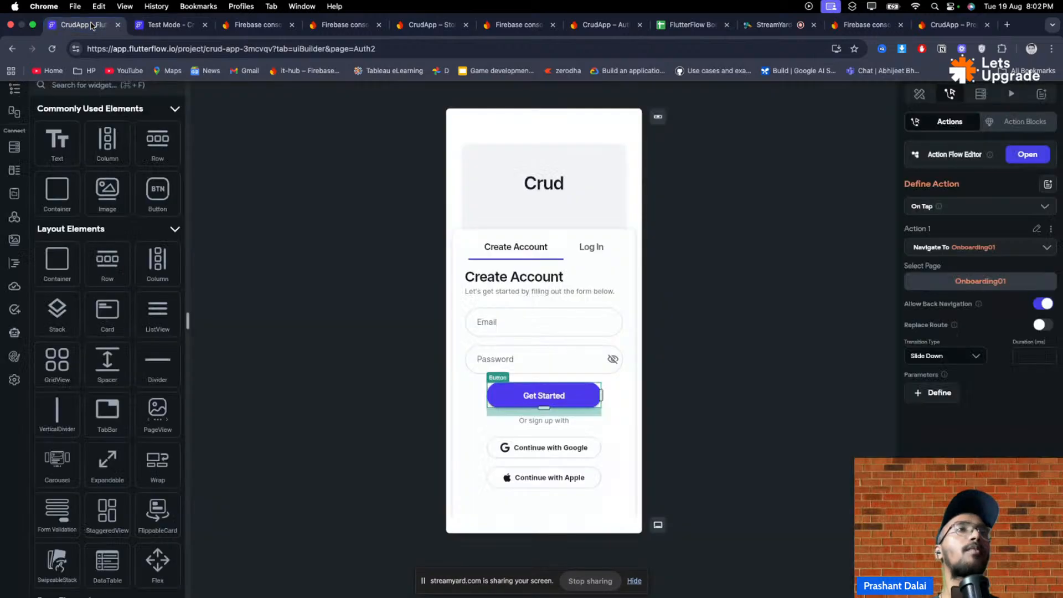
{"action": "left_click", "coordinate": [15, 89]}
{"action": "left_click", "coordinate": [14, 379]}
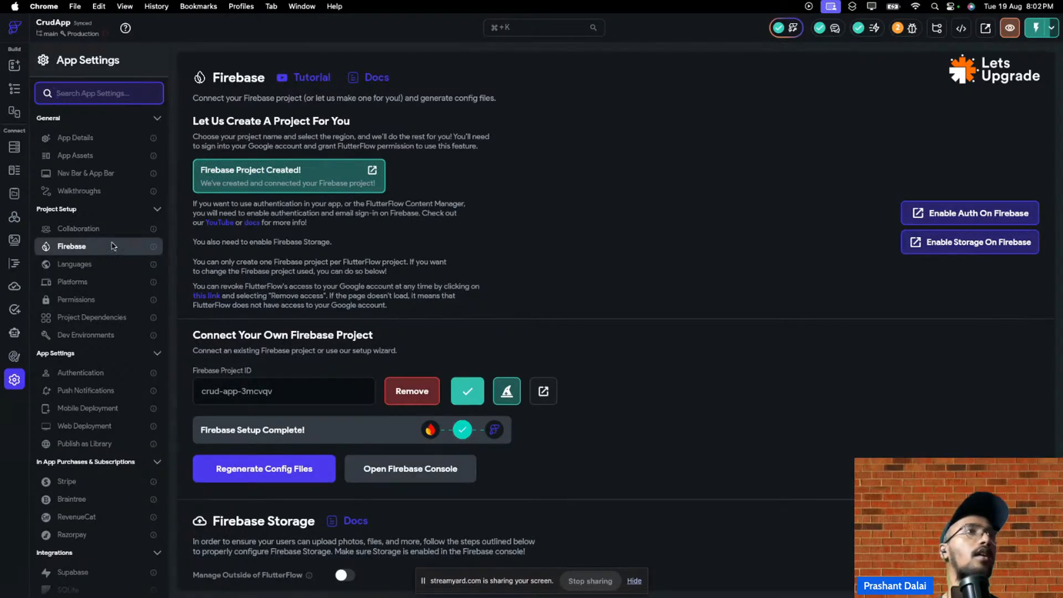
{"action": "left_click", "coordinate": [14, 147]}
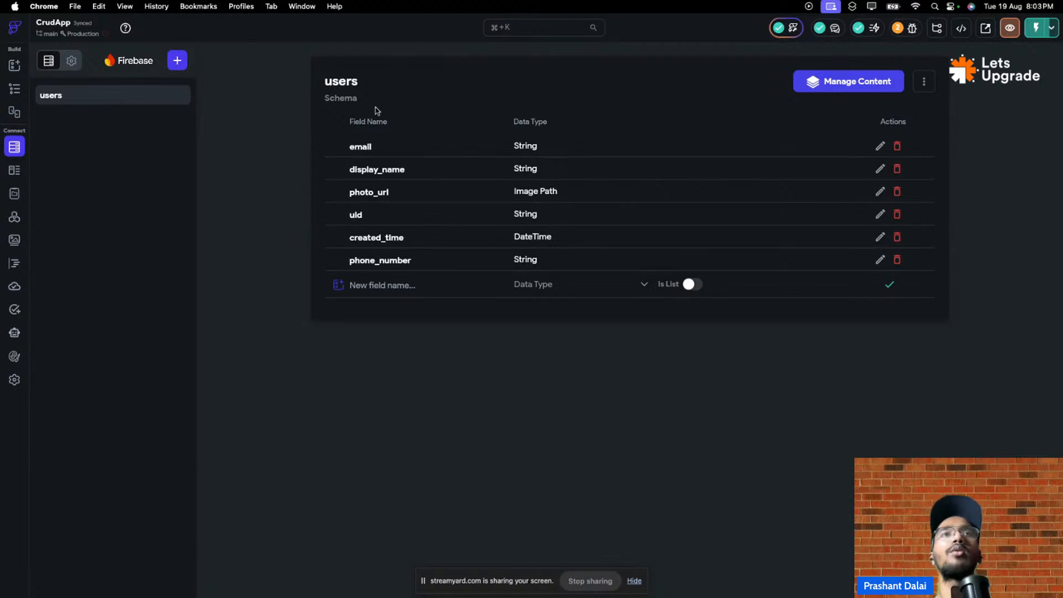
- In the Firebase console, open Firestore Database to confirm it is still empty
{"action": "mouse_move", "coordinate": [653, 6]}
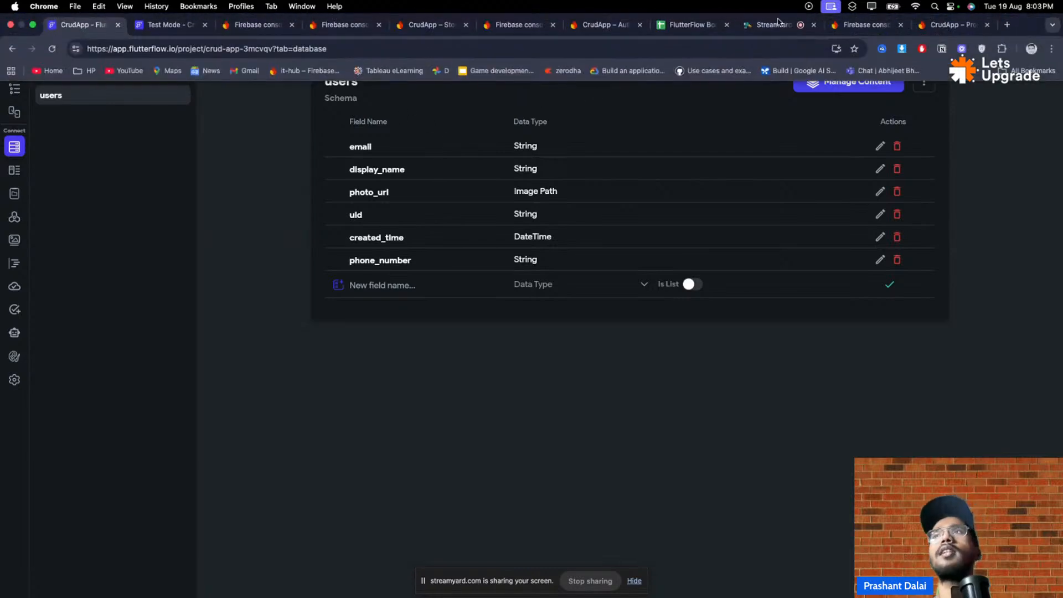
{"action": "left_click", "coordinate": [937, 30]}
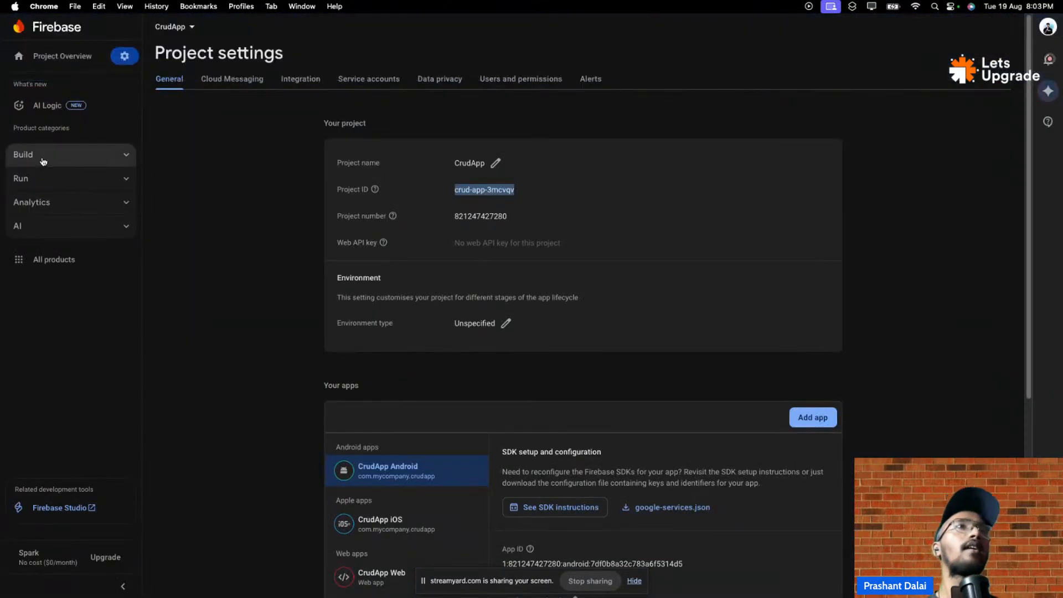
{"action": "left_click", "coordinate": [43, 159]}
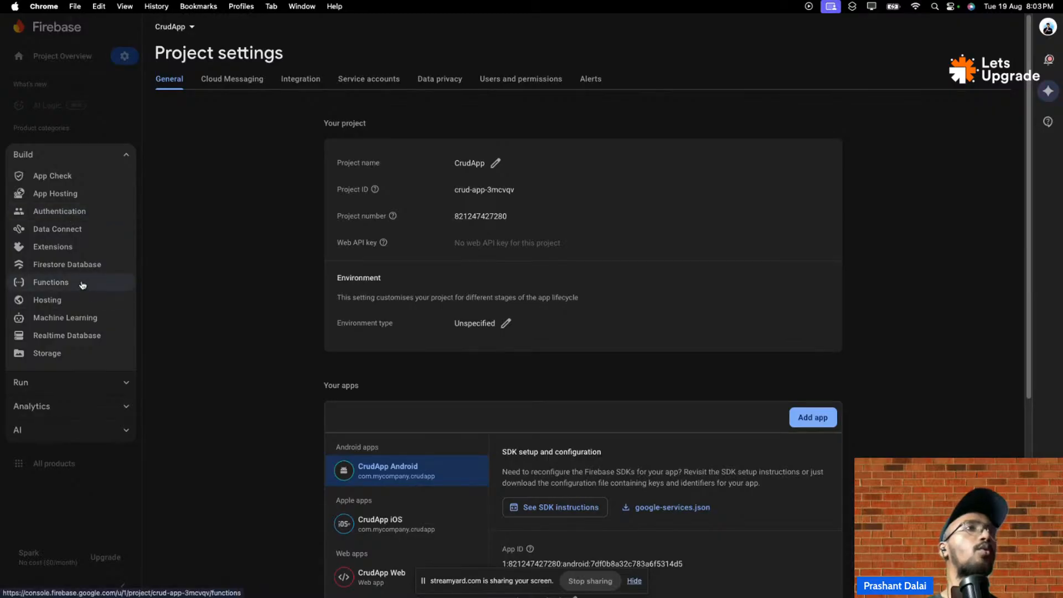
{"action": "left_click", "coordinate": [77, 265]}
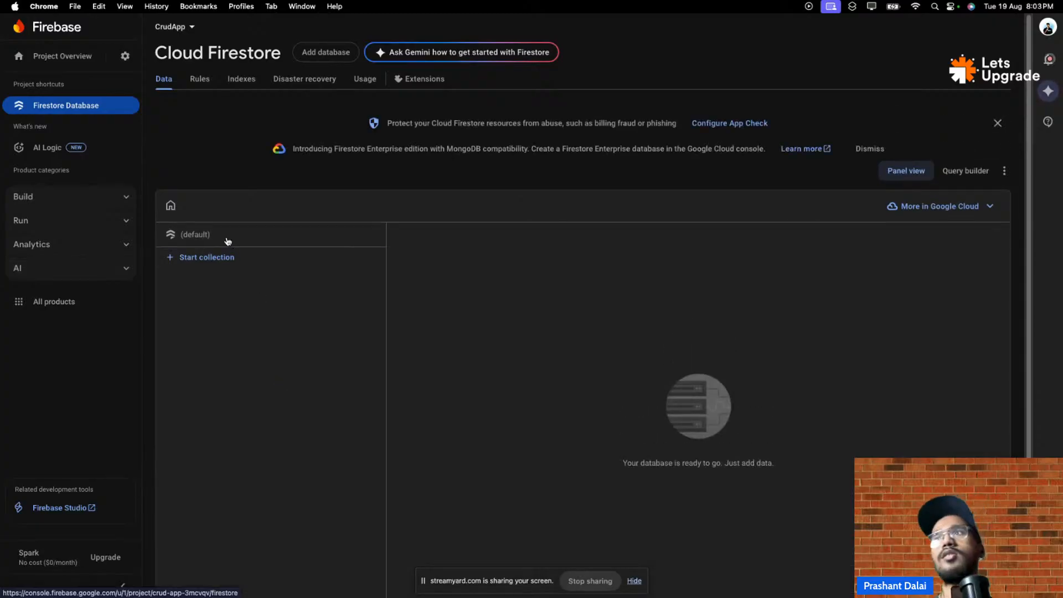
- Check the Authentication Users list for the newly signed-up account, then go back to the CrudApp FlutterFlow tab
{"action": "left_click", "coordinate": [83, 198]}
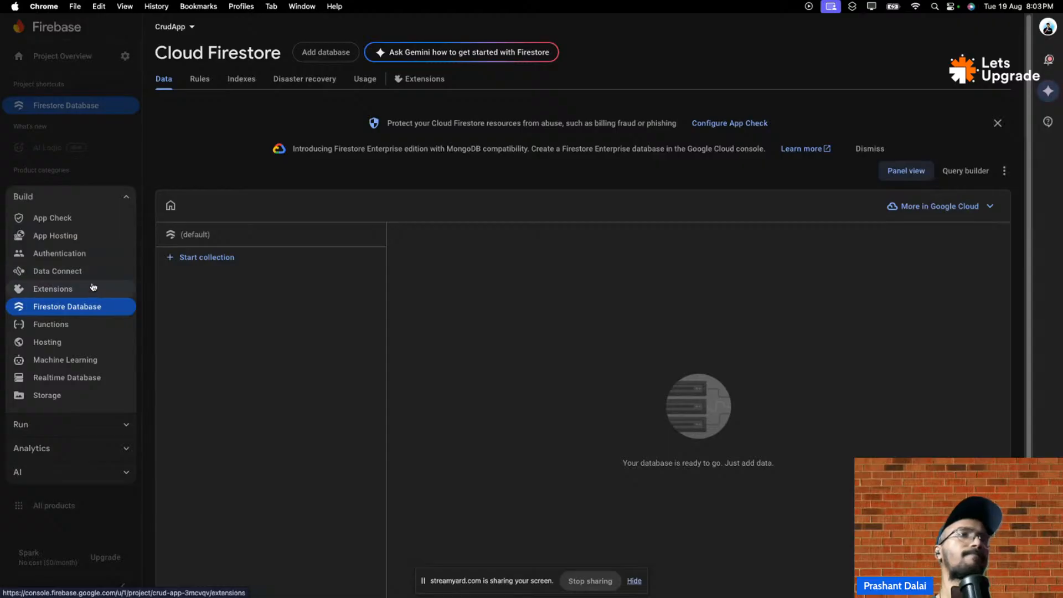
{"action": "left_click", "coordinate": [89, 260]}
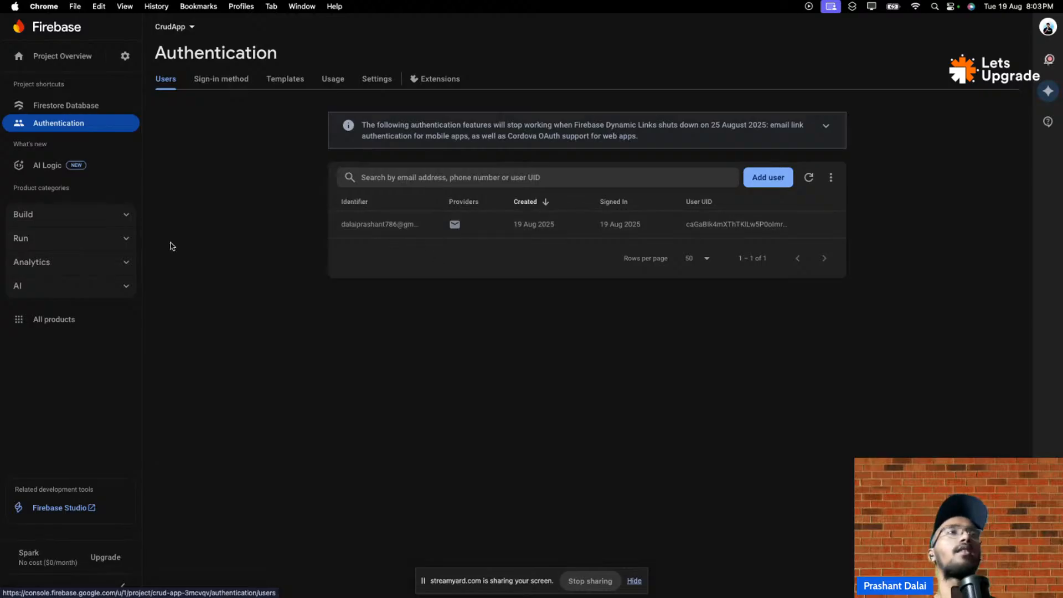
{"action": "left_click", "coordinate": [116, 211]}
{"action": "left_click", "coordinate": [116, 211]}
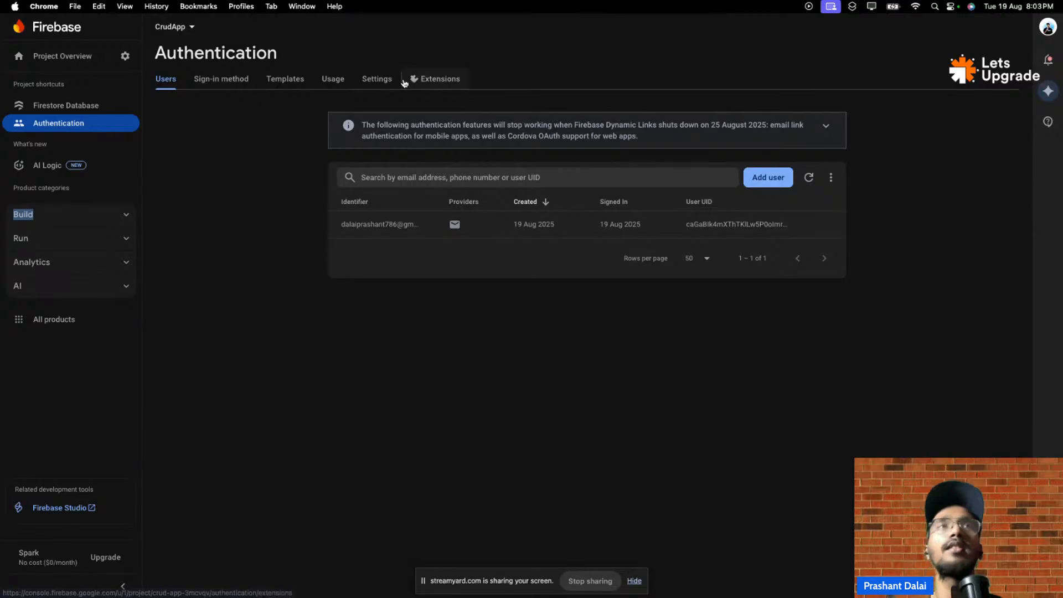
{"action": "mouse_move", "coordinate": [174, 3]}
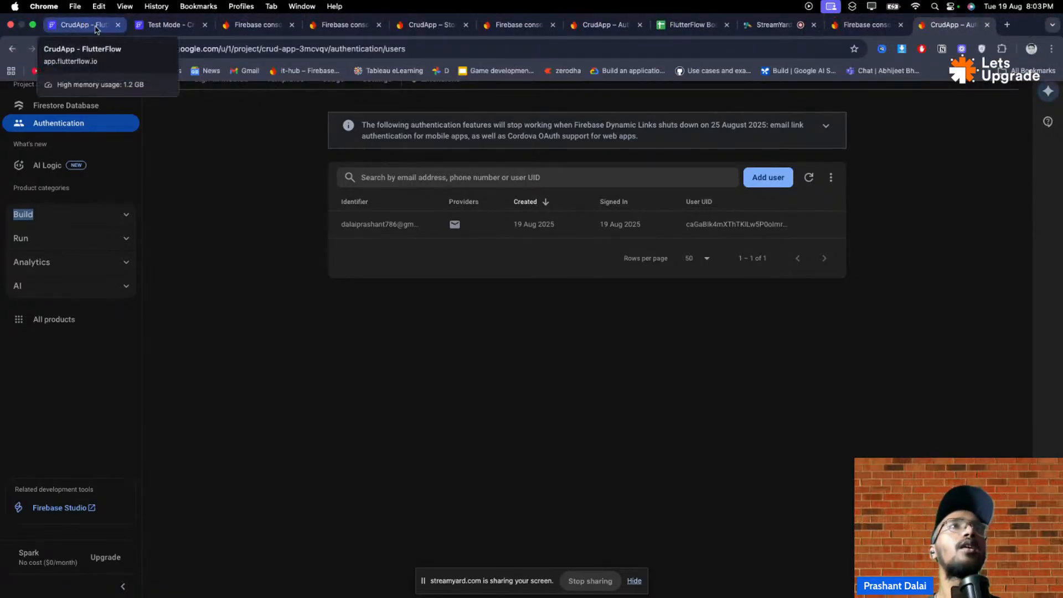
{"action": "left_click", "coordinate": [70, 29]}
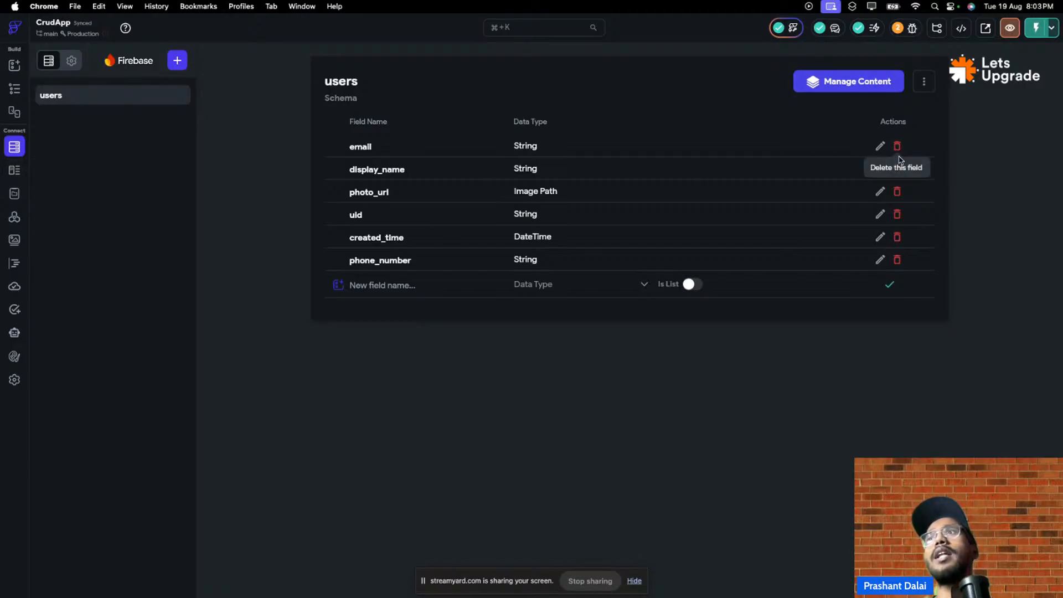
{"action": "left_click", "coordinate": [897, 260]}
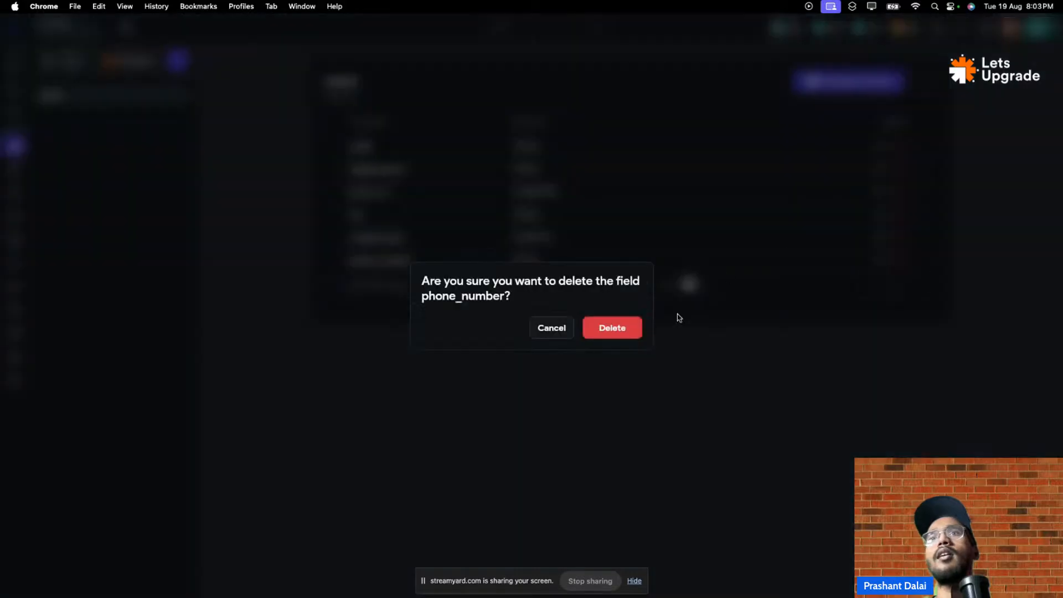
{"action": "left_click", "coordinate": [555, 329]}
{"action": "left_click", "coordinate": [842, 83]}
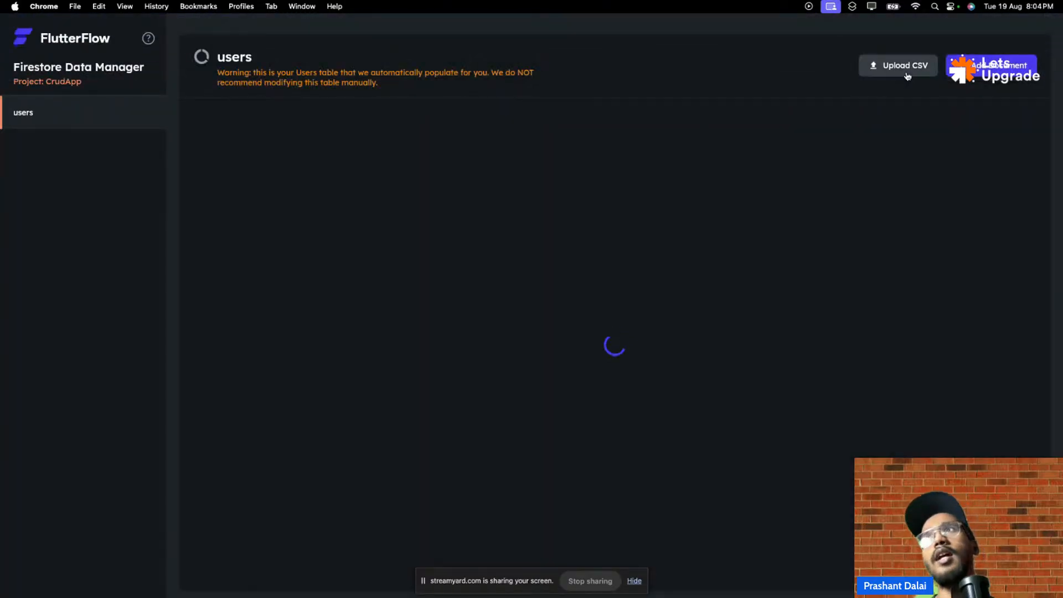
{"action": "left_click", "coordinate": [1009, 80]}
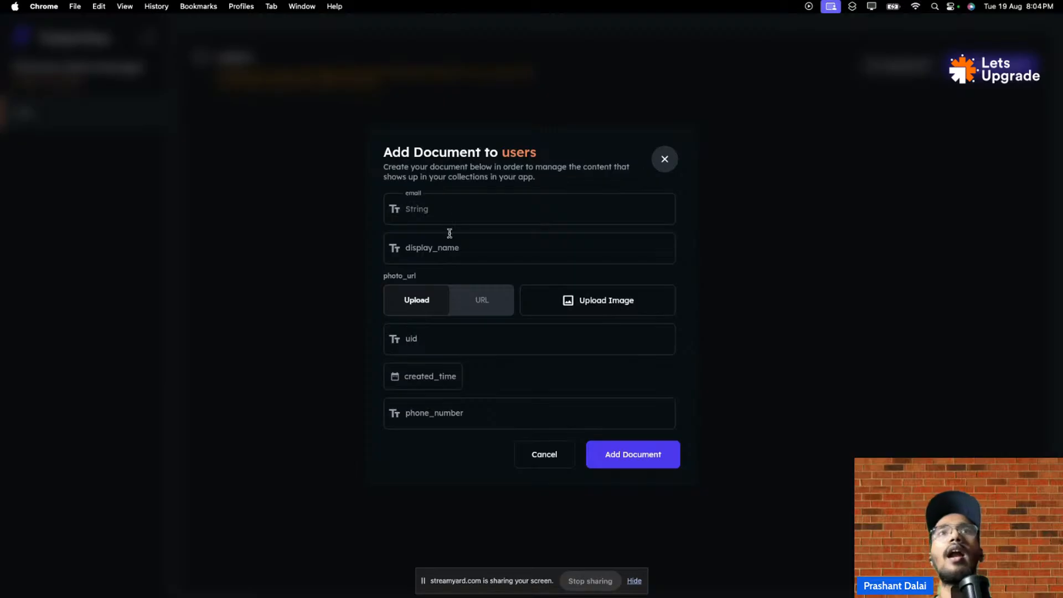
{"action": "left_click", "coordinate": [438, 210]}
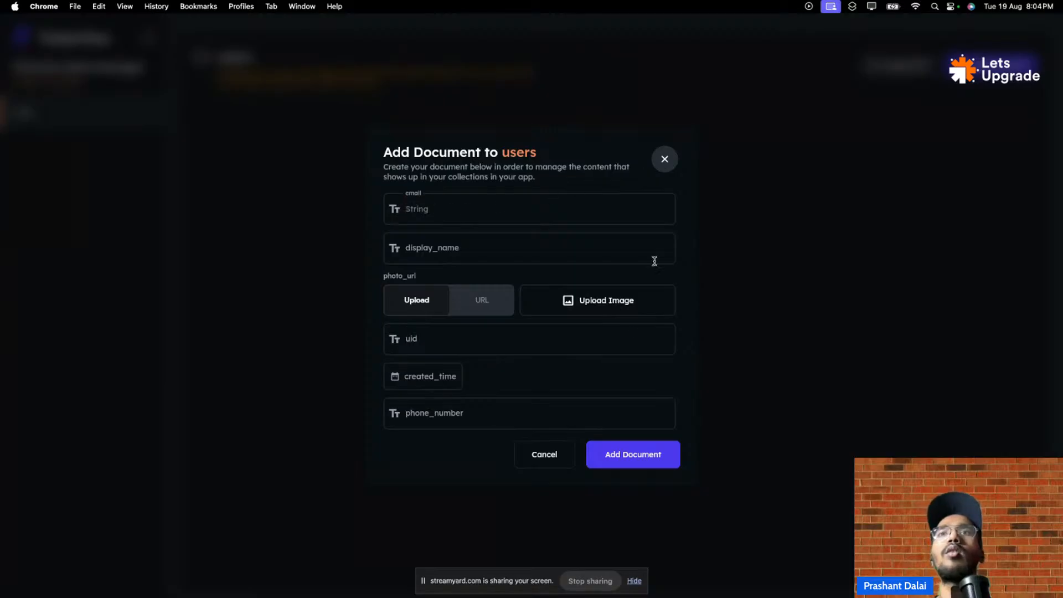
{"action": "left_click", "coordinate": [488, 303]}
{"action": "left_click", "coordinate": [409, 296]}
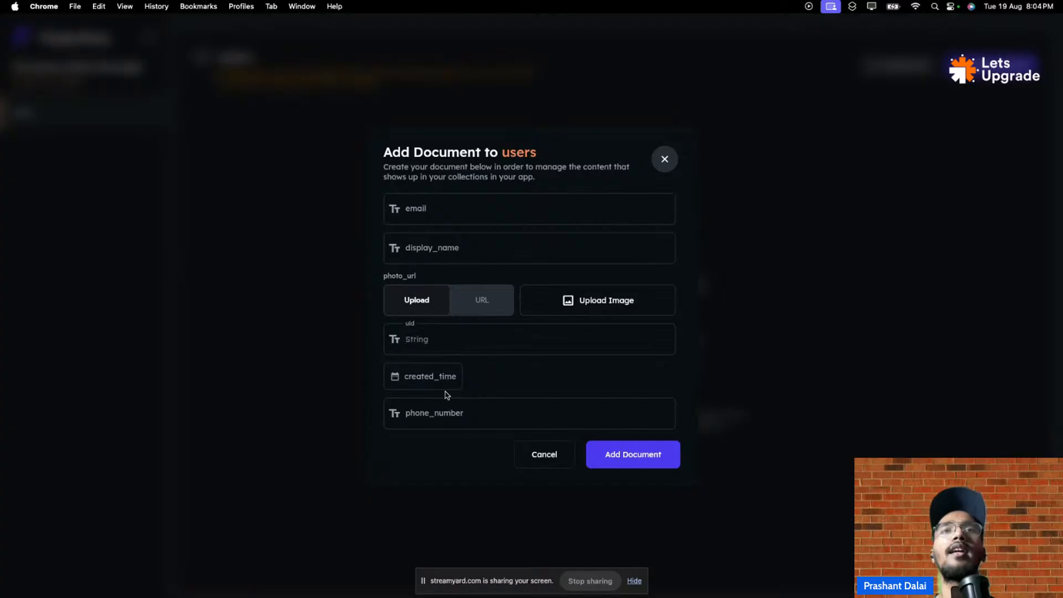
{"action": "left_click", "coordinate": [562, 457]}
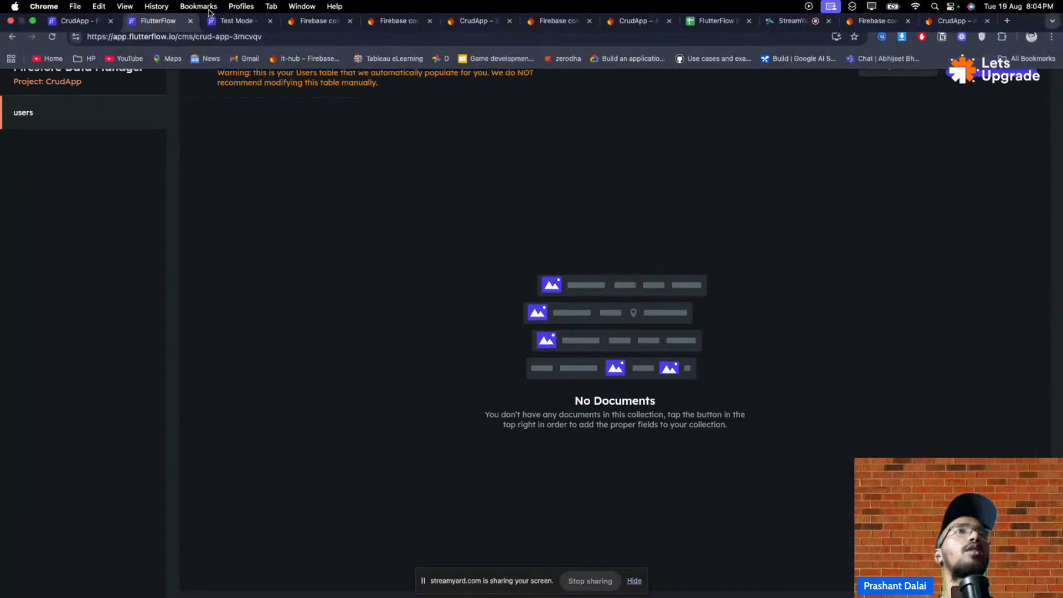
{"action": "left_click", "coordinate": [191, 25]}
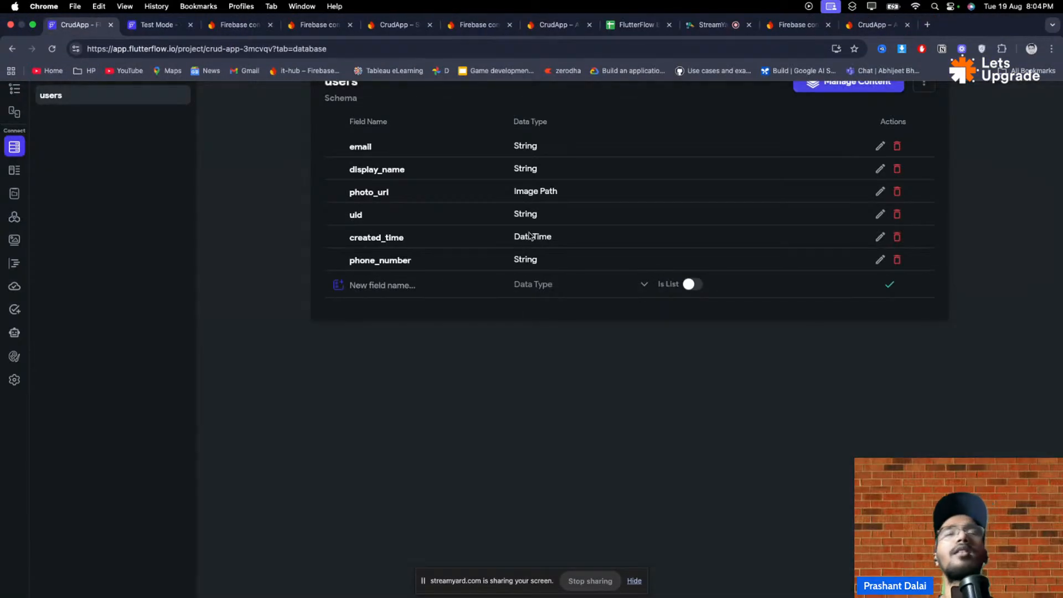
{"action": "left_click", "coordinate": [916, 87]}
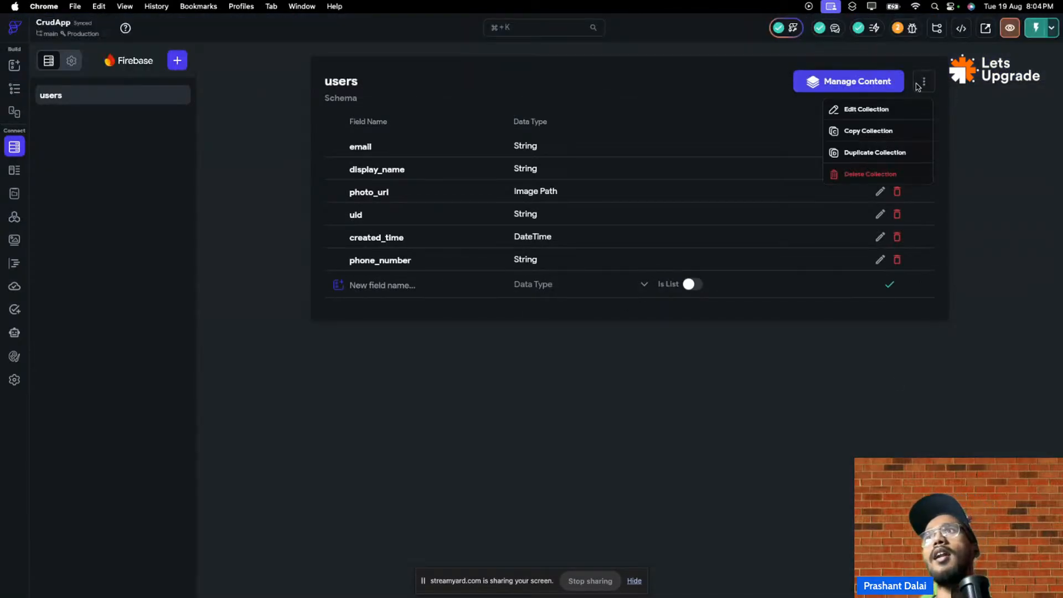
- Add a 'Crud' Firestore collection and fill it from the Products template, including price, on_sale and quantity
{"action": "left_click", "coordinate": [649, 125]}
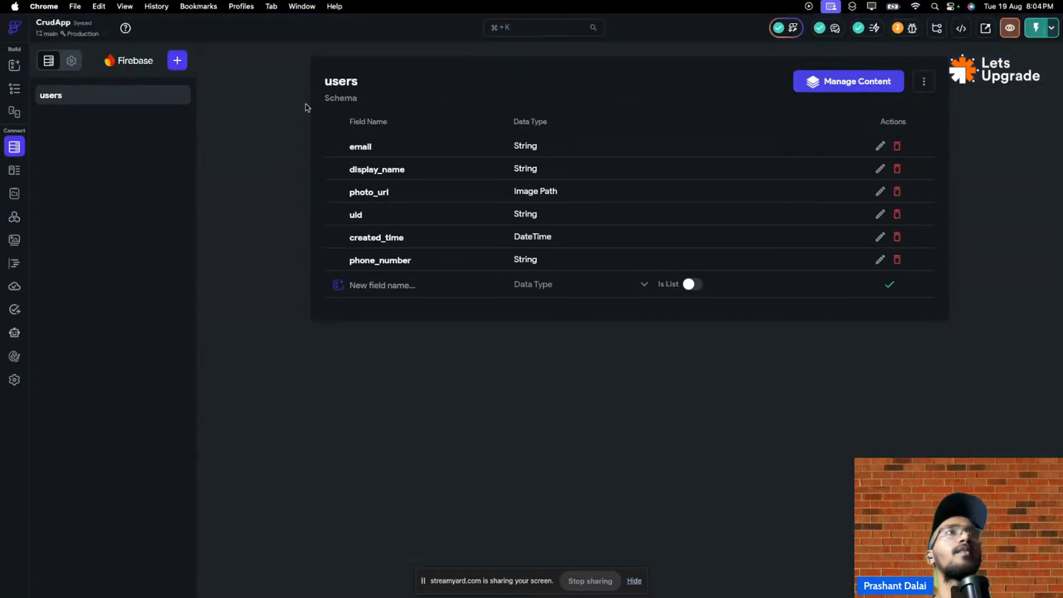
{"action": "left_click", "coordinate": [173, 59]}
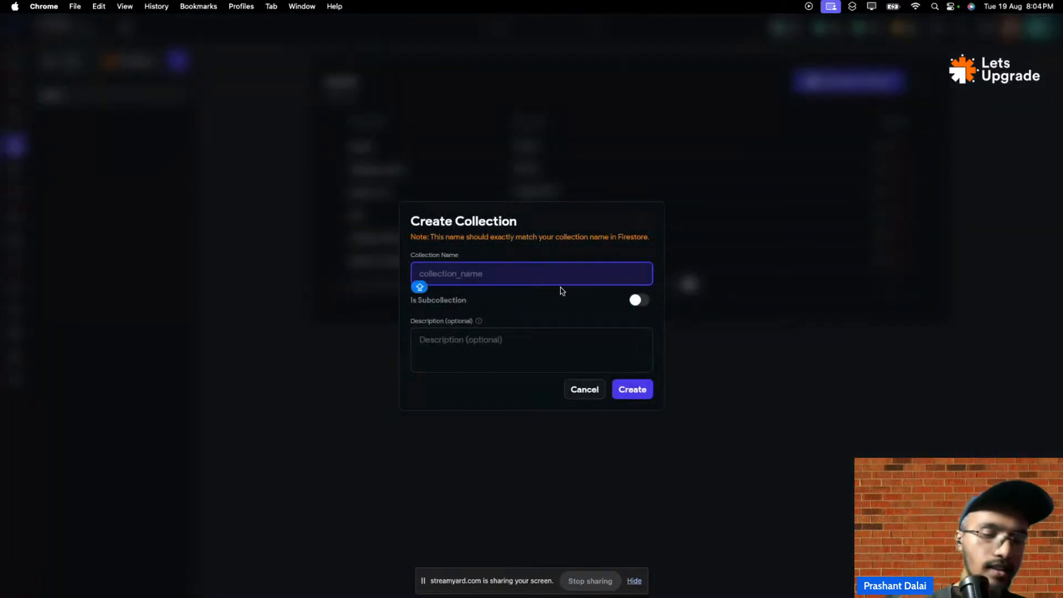
{"action": "type", "text": "cr"}
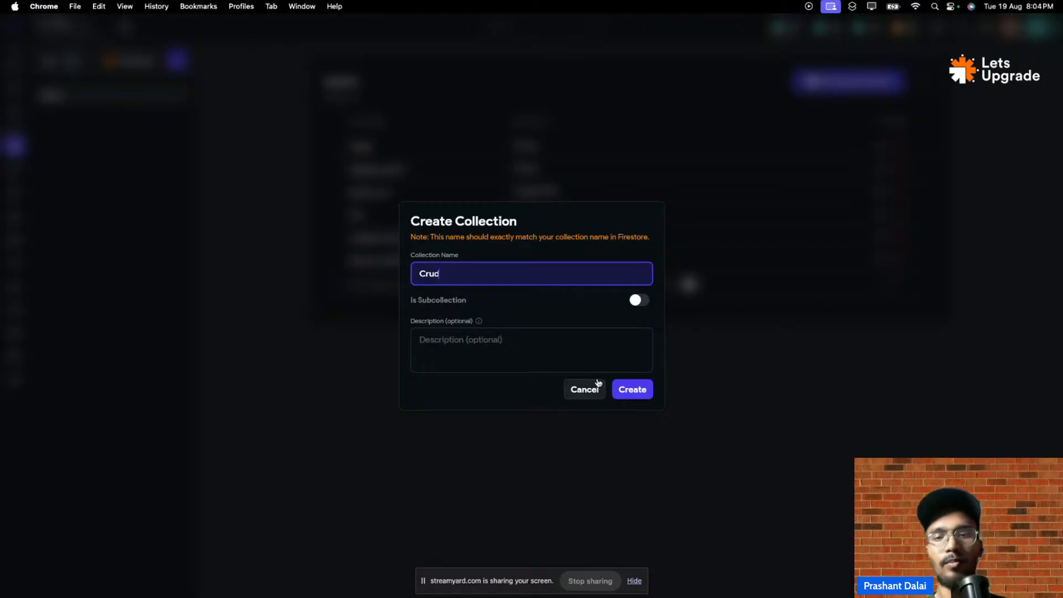
{"action": "left_click", "coordinate": [631, 389]}
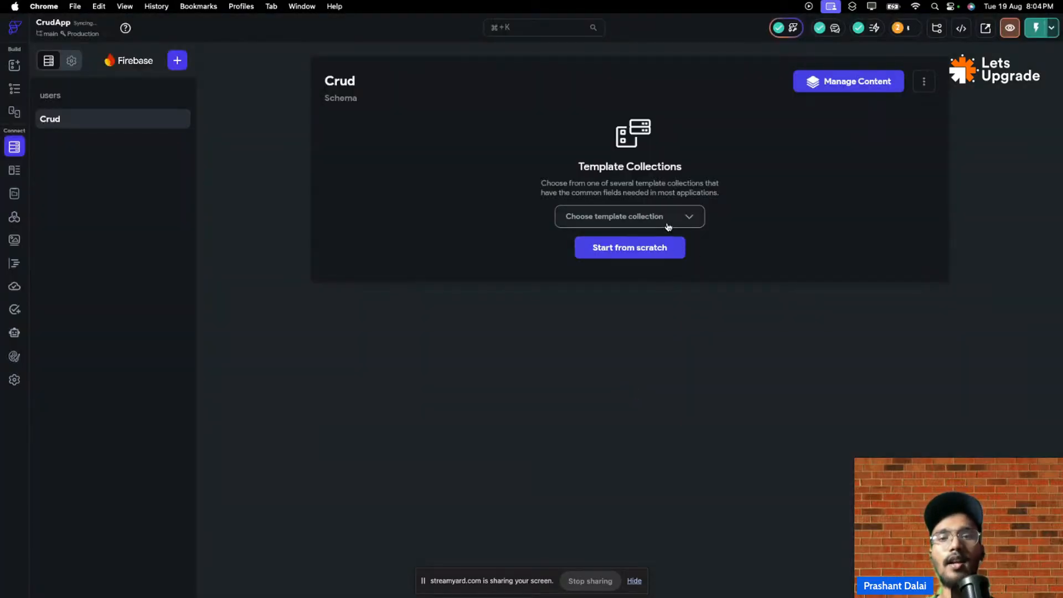
{"action": "left_click", "coordinate": [670, 217]}
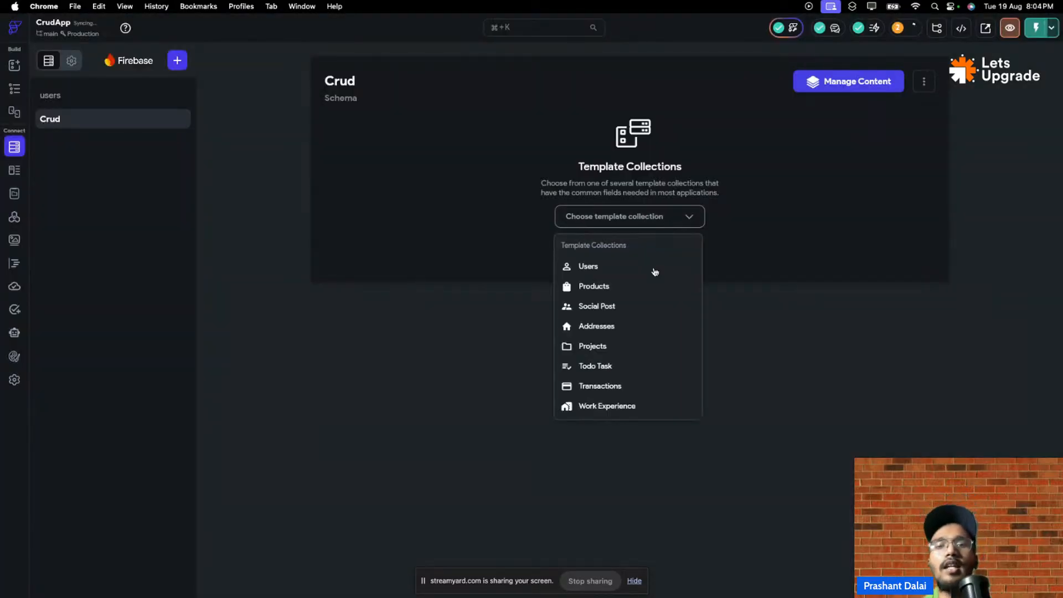
{"action": "left_click", "coordinate": [601, 292]}
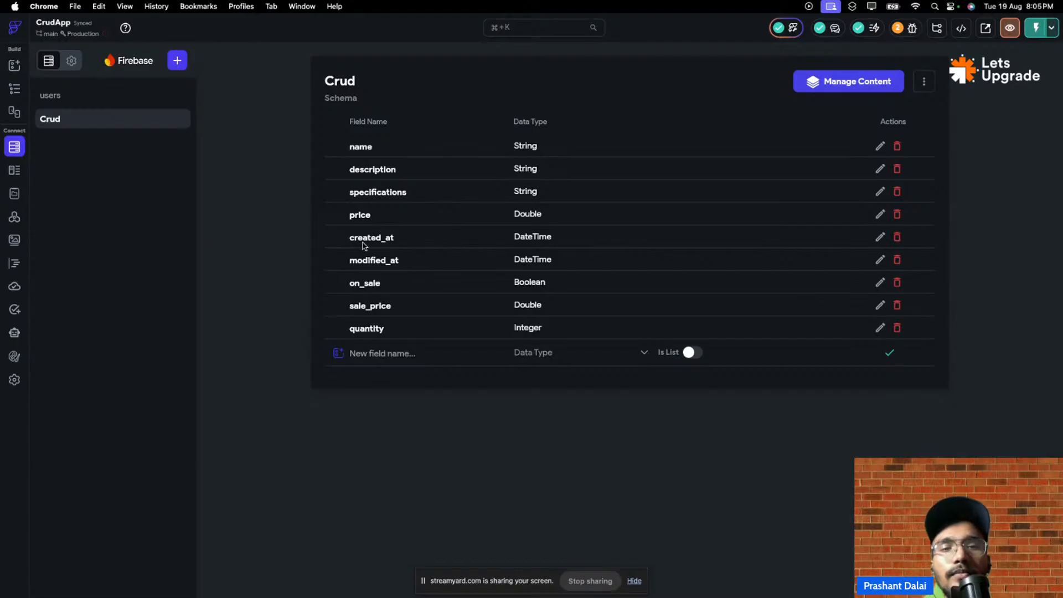
- Look at the price field's settings and the new-field data type list, closing both unchanged
{"action": "left_click", "coordinate": [883, 214]}
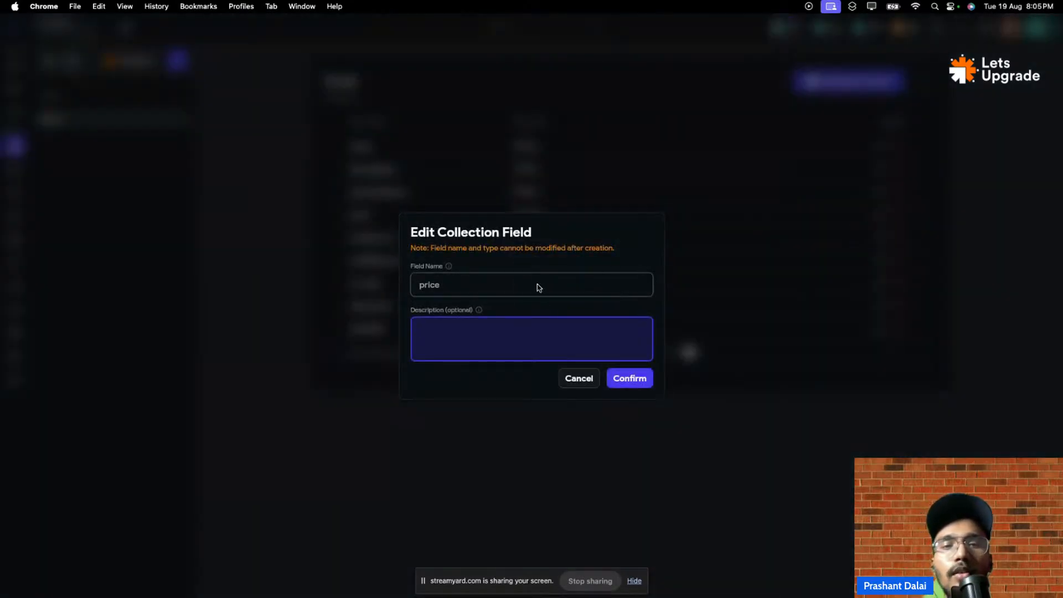
{"action": "left_click", "coordinate": [577, 378]}
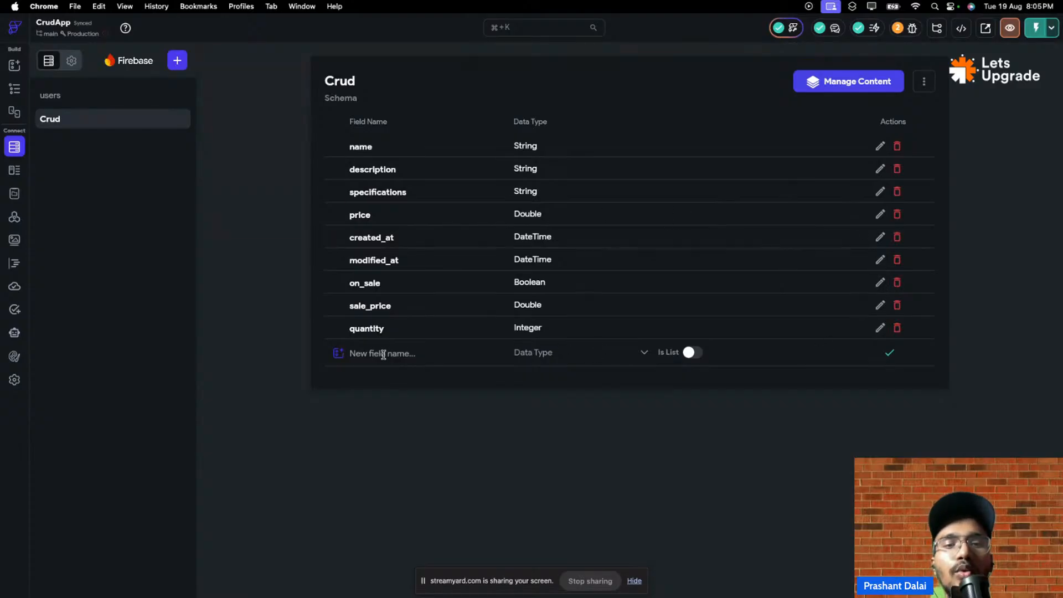
{"action": "left_click", "coordinate": [553, 352]}
{"action": "left_click", "coordinate": [717, 397]}
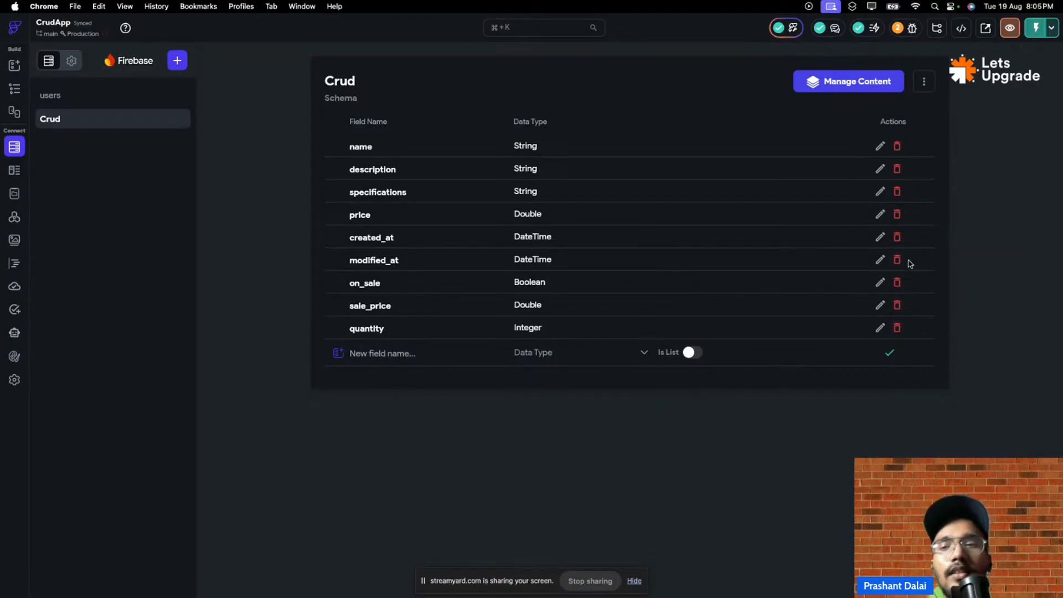
- Delete the created_at field from Crud, leaving eight fields, and return to the Auth2 page builder
{"action": "left_click", "coordinate": [897, 238]}
{"action": "left_click", "coordinate": [628, 328]}
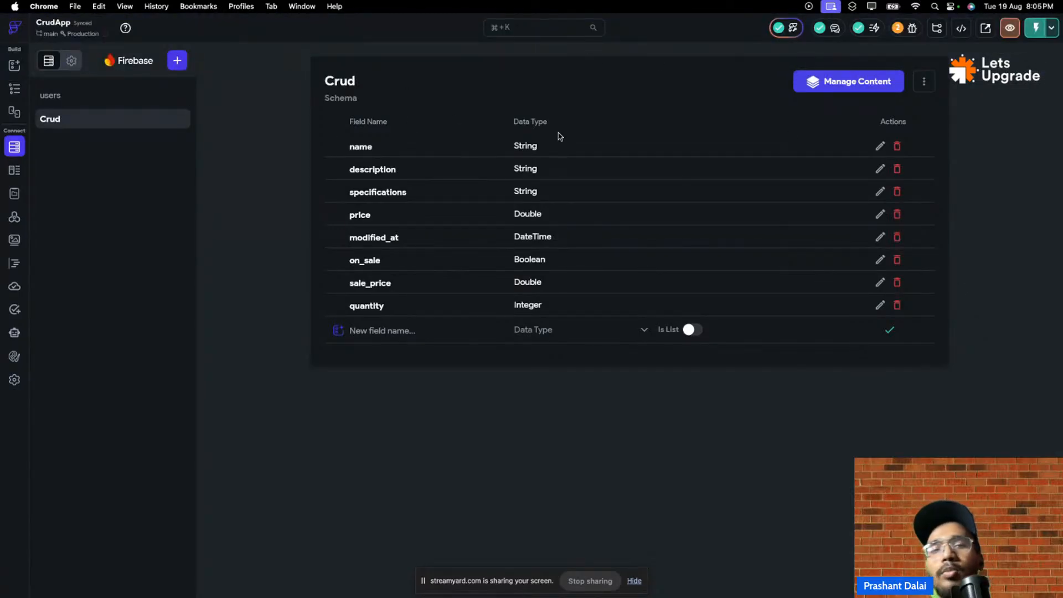
{"action": "left_click", "coordinate": [15, 66]}
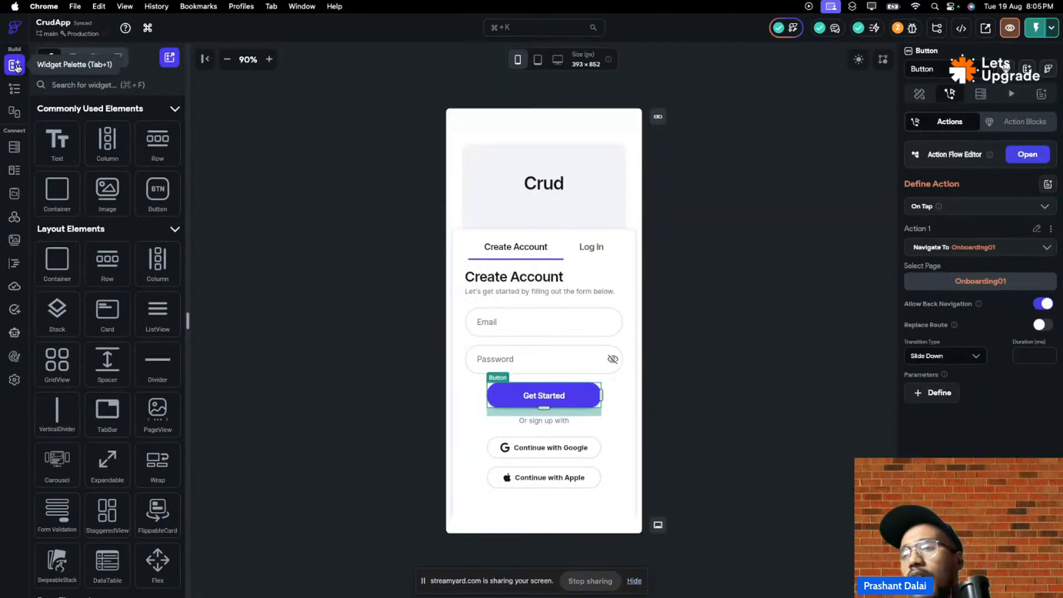
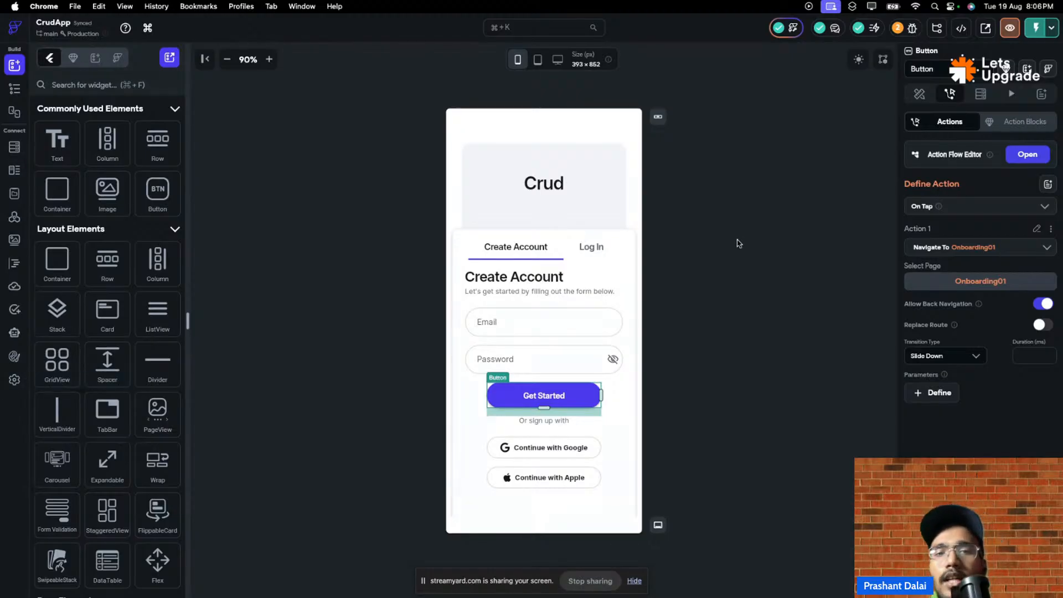
- Check the CrudApp project's Firebase connection status, then bring up the running Test Mode session
{"action": "left_click", "coordinate": [14, 379]}
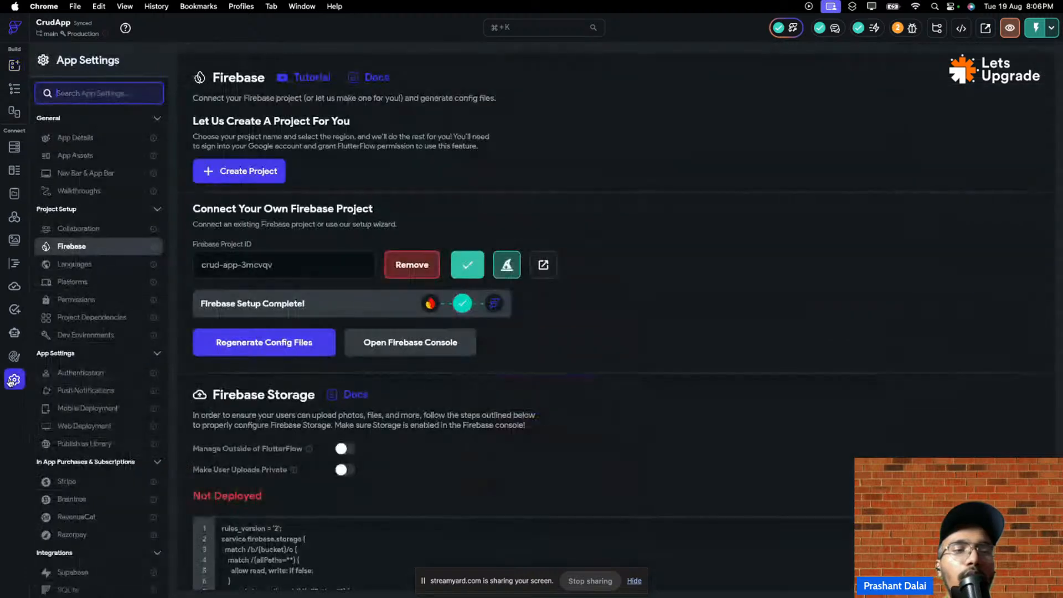
{"action": "left_click", "coordinate": [111, 246]}
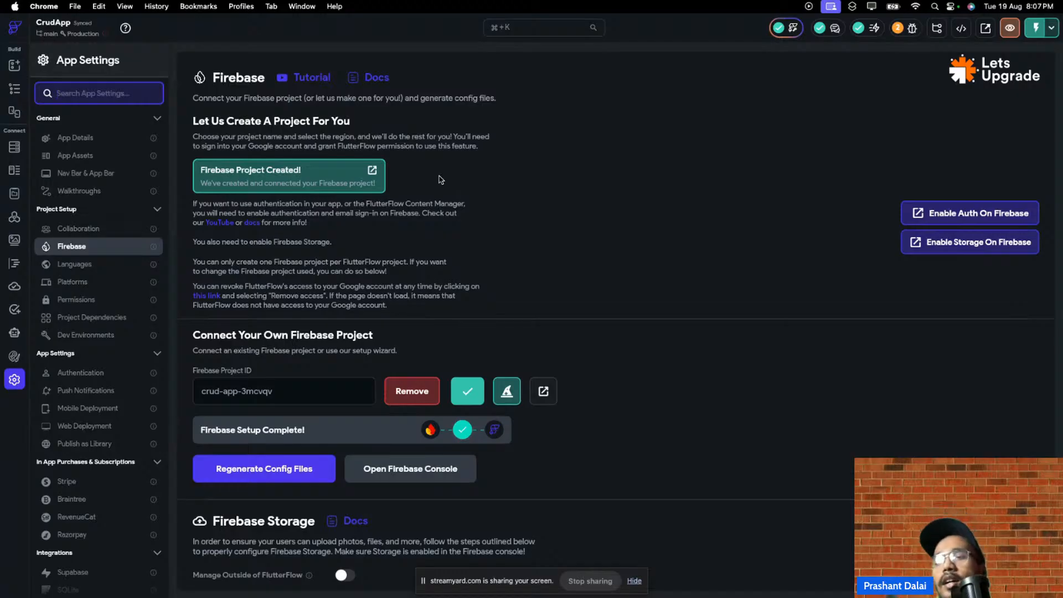
{"action": "left_click", "coordinate": [166, 25]}
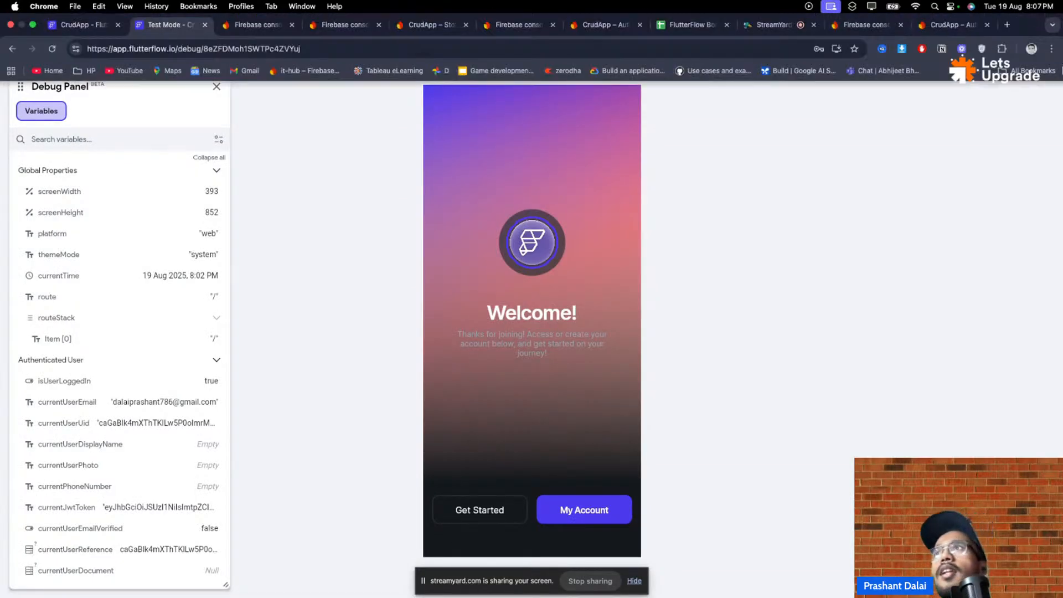
- End the testing session and close the Test Mode and leftover Firebase console tabs
{"action": "left_click", "coordinate": [935, 28]}
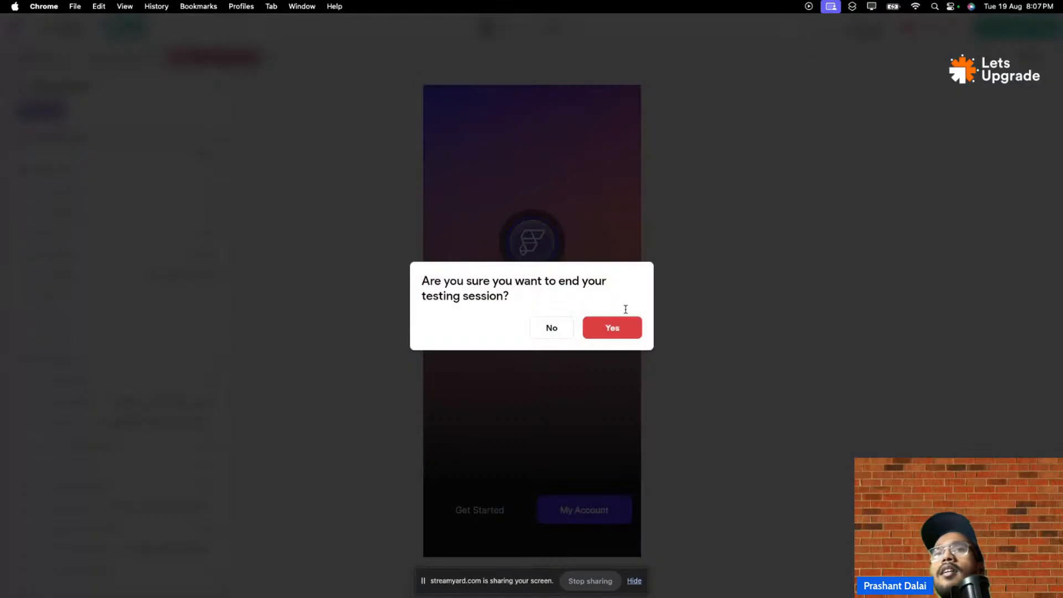
{"action": "left_click", "coordinate": [620, 328]}
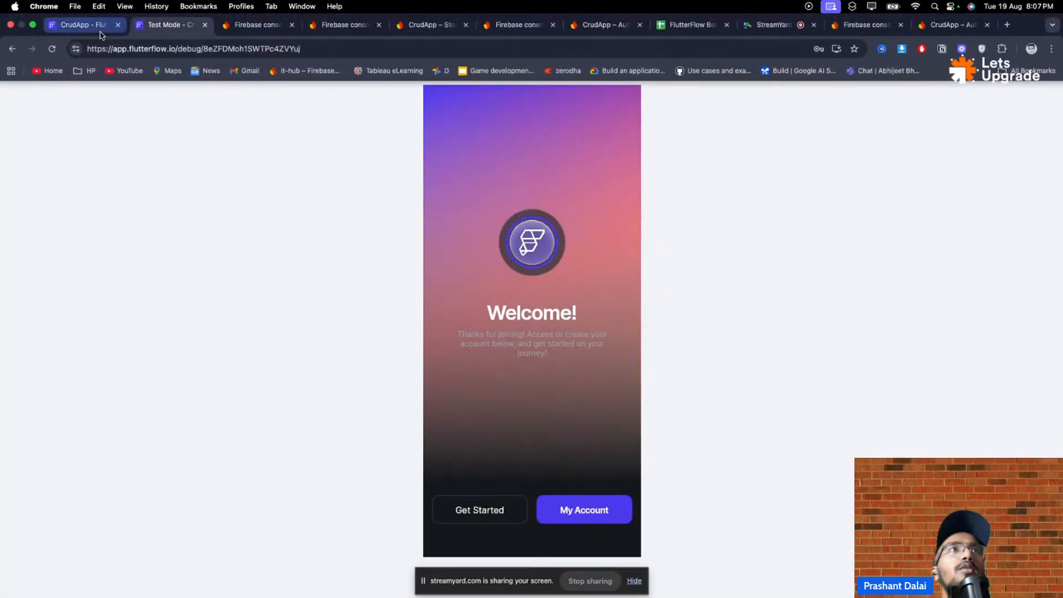
{"action": "left_click", "coordinate": [205, 26]}
{"action": "left_click", "coordinate": [205, 26]}
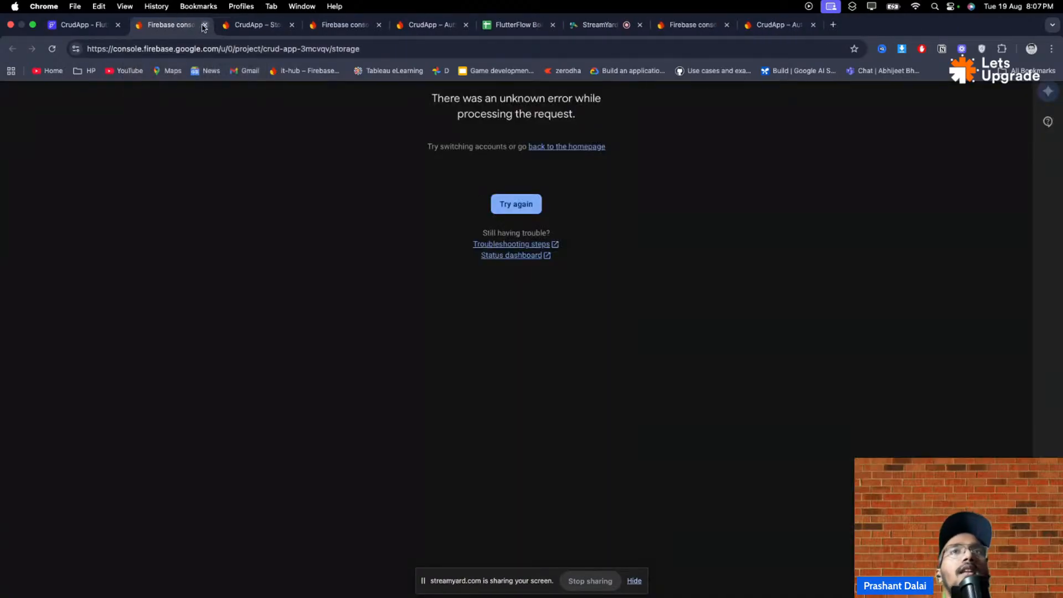
{"action": "left_click", "coordinate": [204, 26]}
{"action": "left_click", "coordinate": [204, 26]}
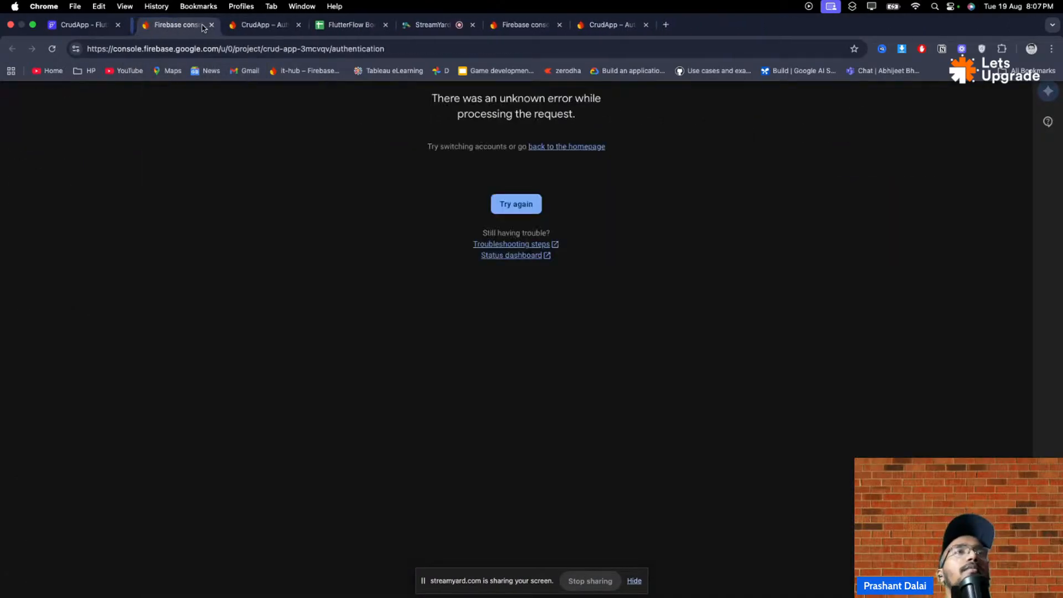
{"action": "left_click", "coordinate": [204, 26]}
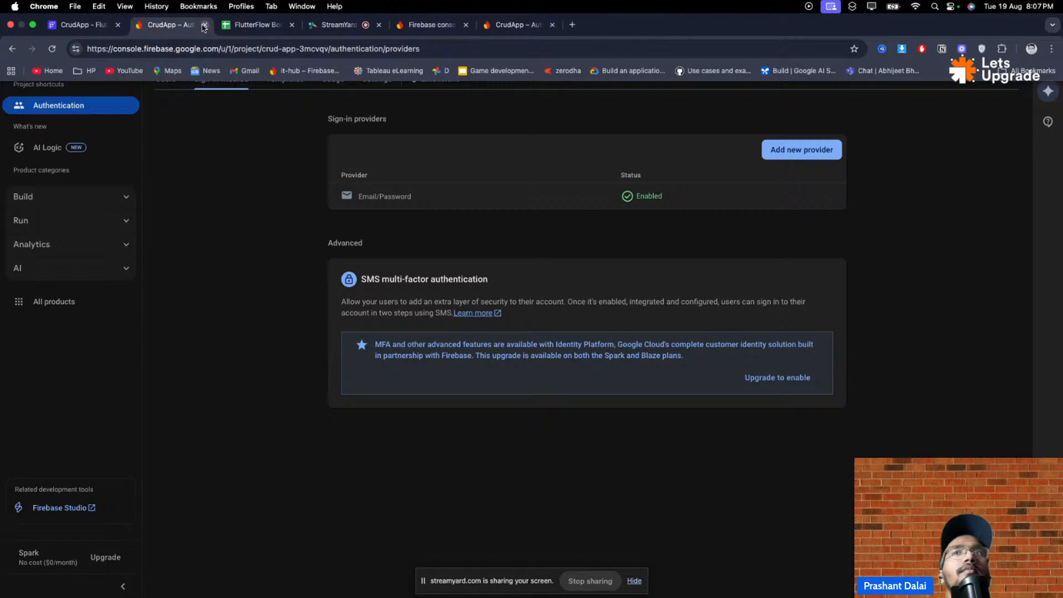
- Return to the CrudApp FlutterFlow tab in full screen and reopen the page editor
{"action": "left_click", "coordinate": [83, 25]}
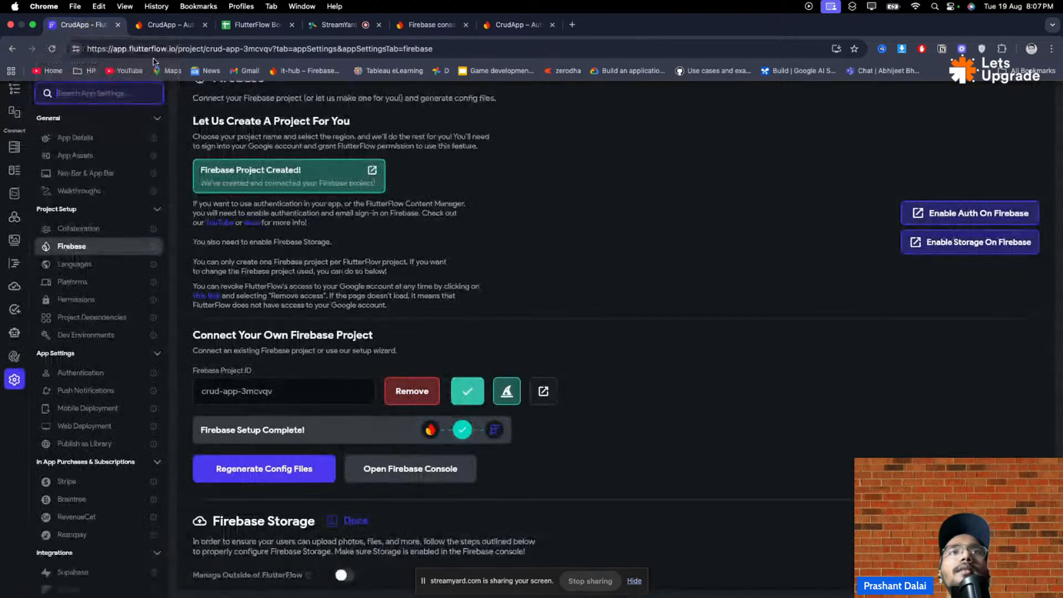
{"action": "key", "text": "ctrl+super+f"}
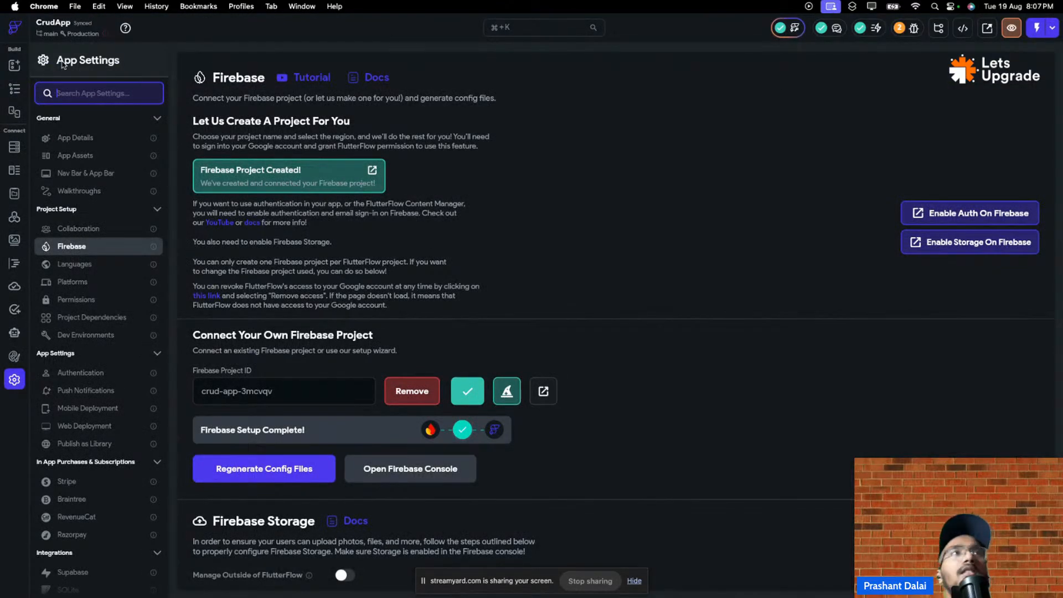
{"action": "left_click", "coordinate": [14, 65]}
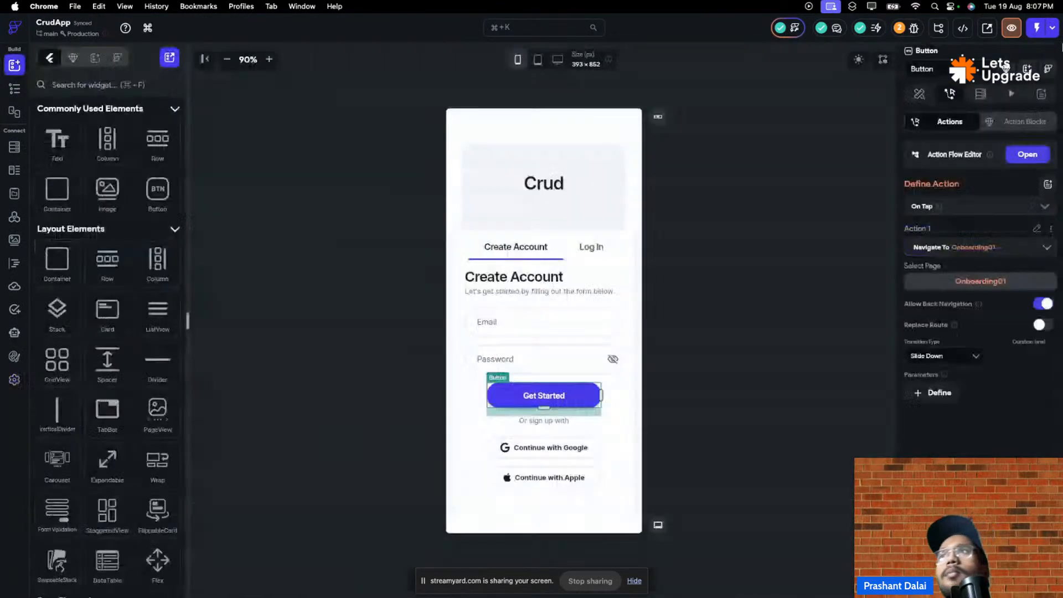
- Launch a fresh CrudApp Test Mode session and go back to the editor while it compiles
{"action": "left_click", "coordinate": [1037, 26]}
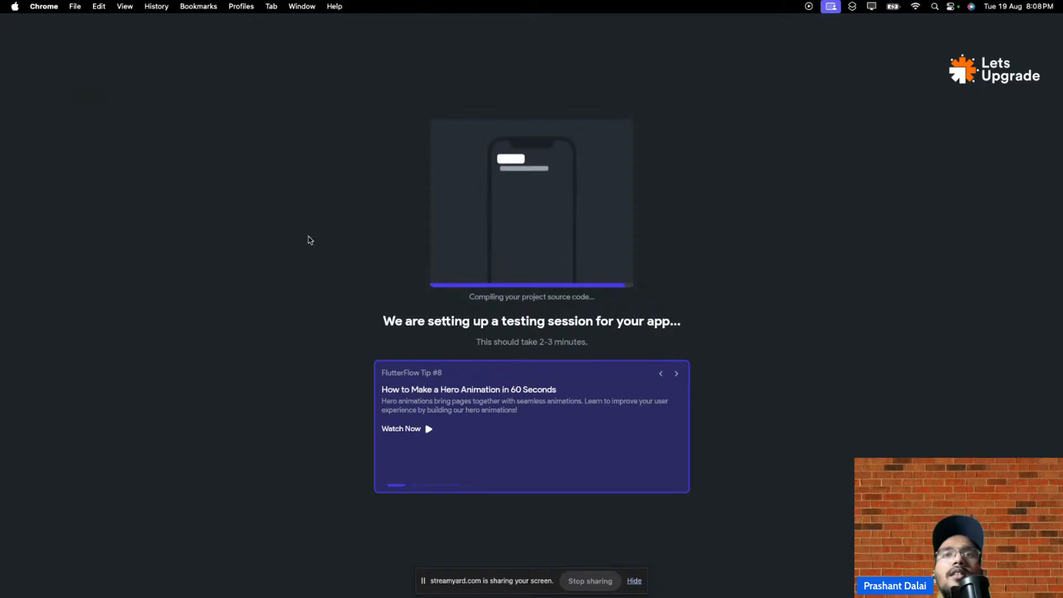
{"action": "mouse_move", "coordinate": [89, 22]}
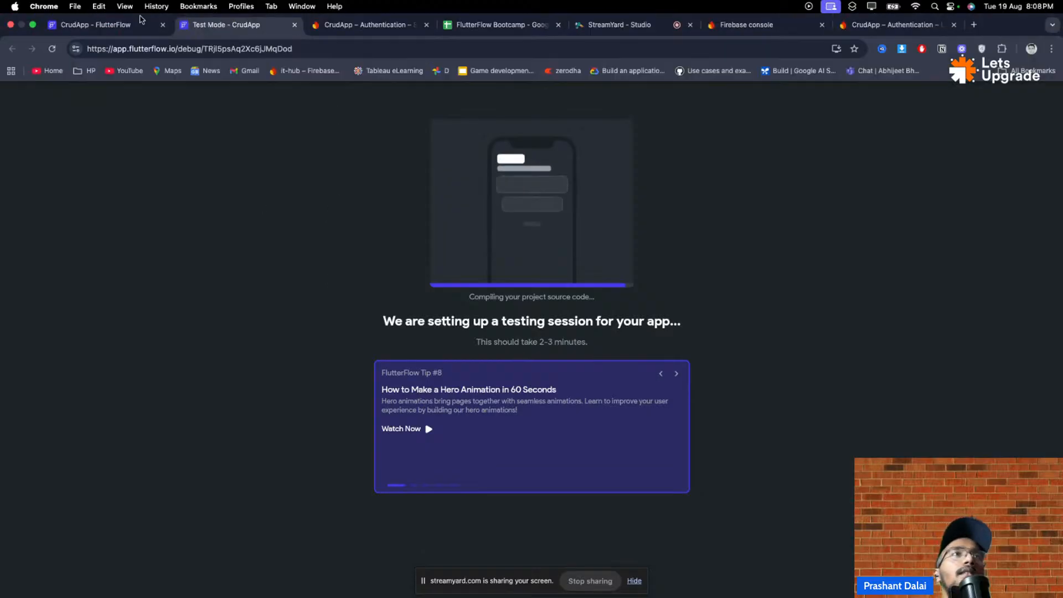
{"action": "left_click", "coordinate": [89, 26]}
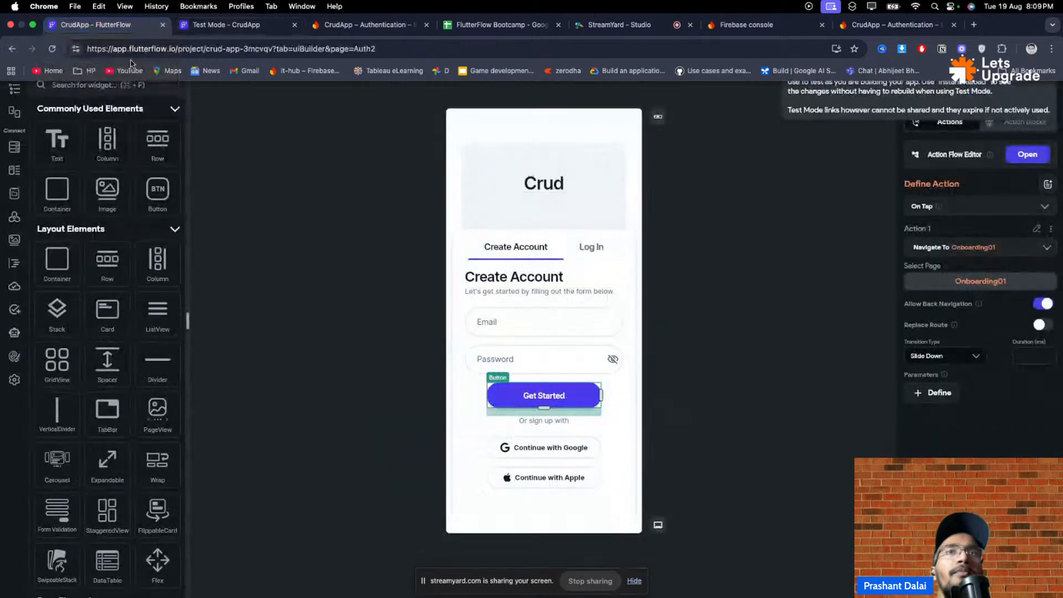
- Select the Auth2 page and check on the Test Mode session's progress
{"action": "left_click", "coordinate": [408, 235]}
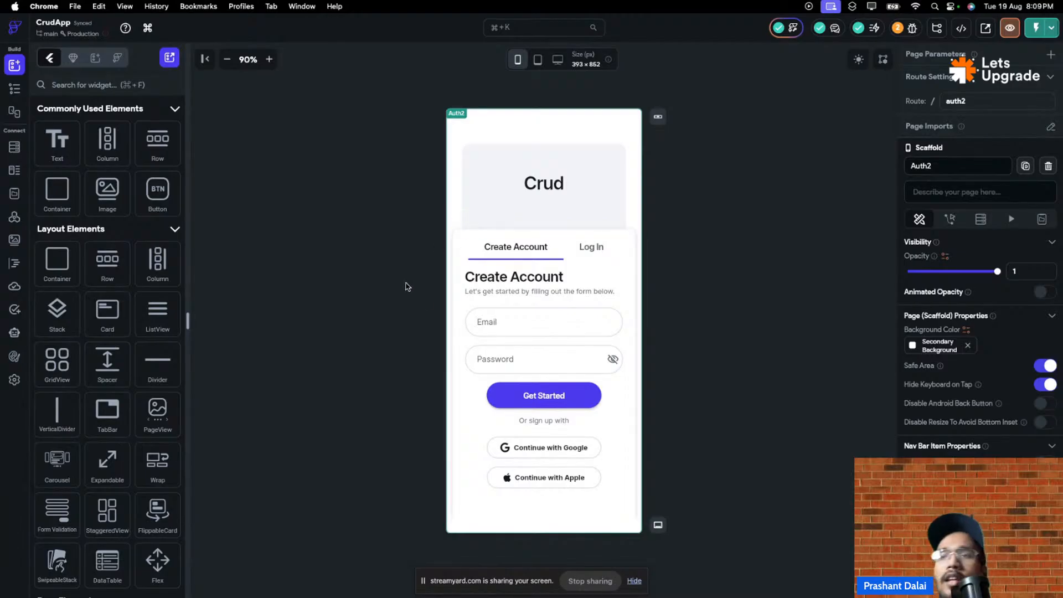
{"action": "mouse_move", "coordinate": [142, 3]}
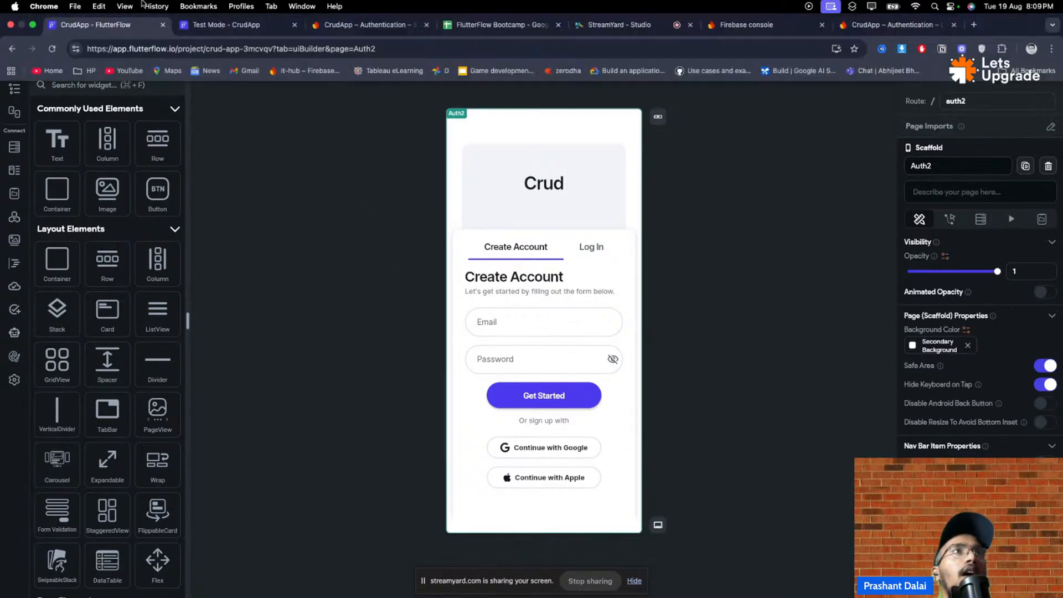
{"action": "left_click", "coordinate": [220, 27]}
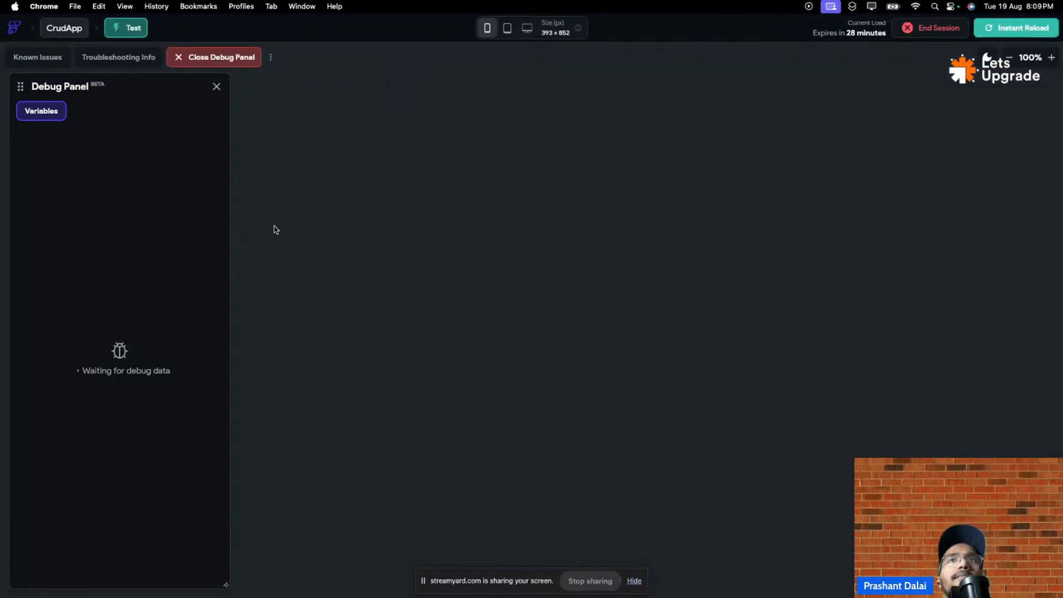
{"action": "mouse_move", "coordinate": [74, 7]}
{"action": "left_click", "coordinate": [141, 25]}
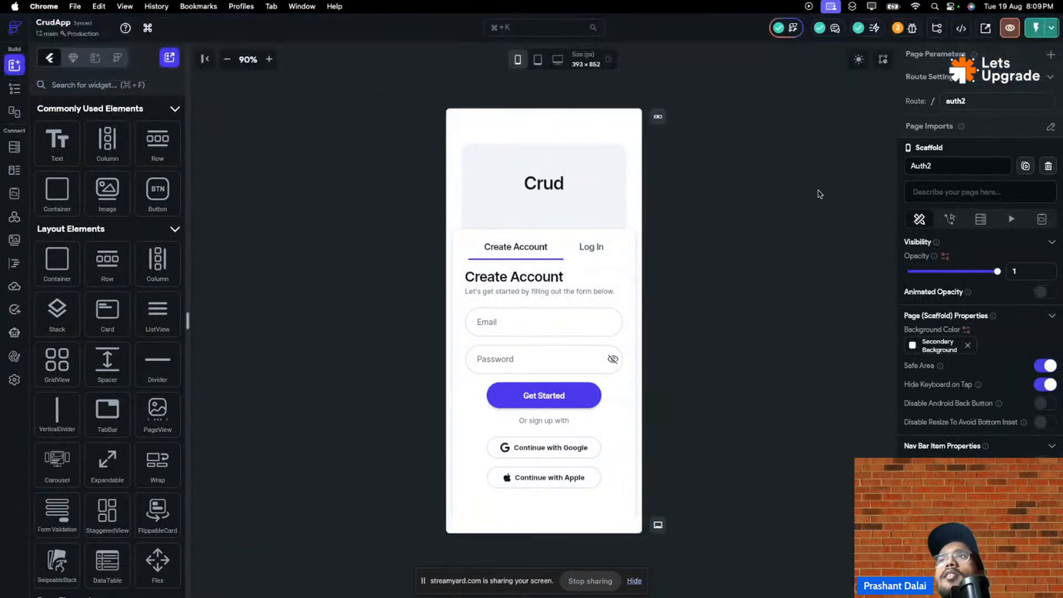
- Review the project's issues, reading the Primary Scroll and Firestore Rules Setup warnings
{"action": "left_click", "coordinate": [875, 29]}
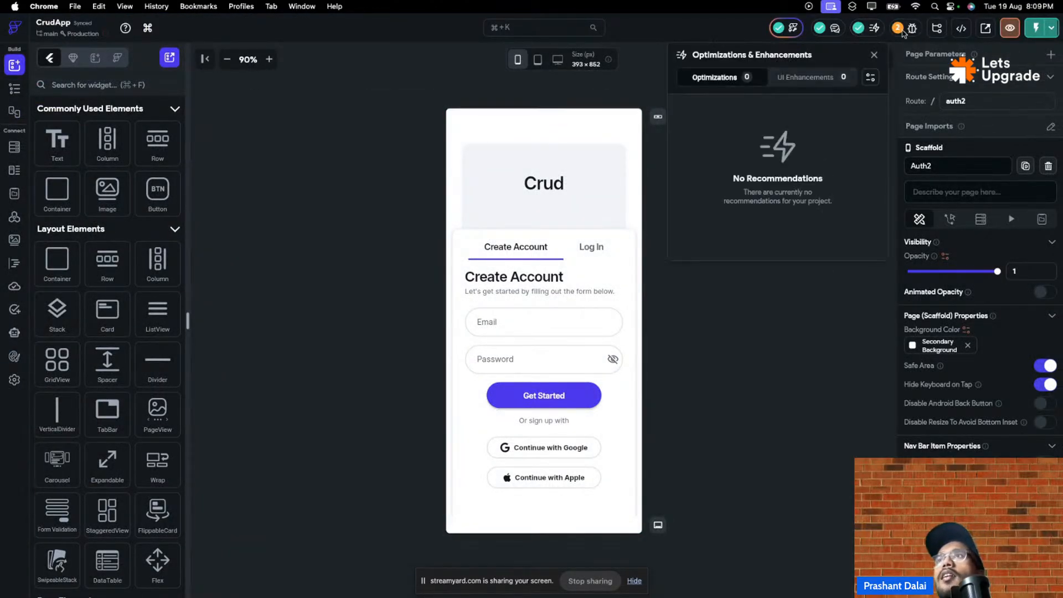
{"action": "left_click", "coordinate": [897, 31]}
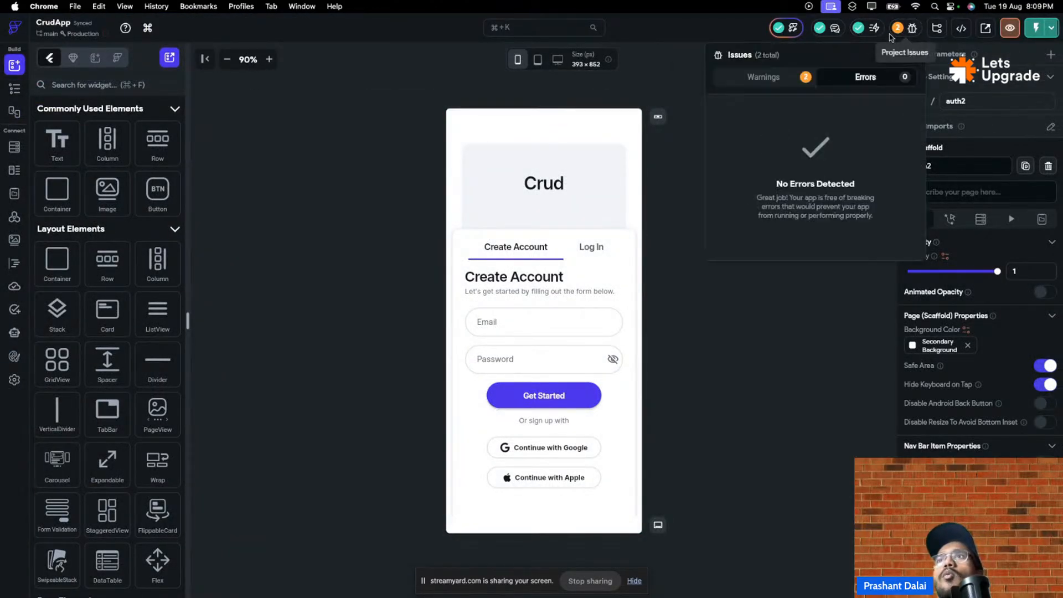
{"action": "left_click", "coordinate": [787, 80]}
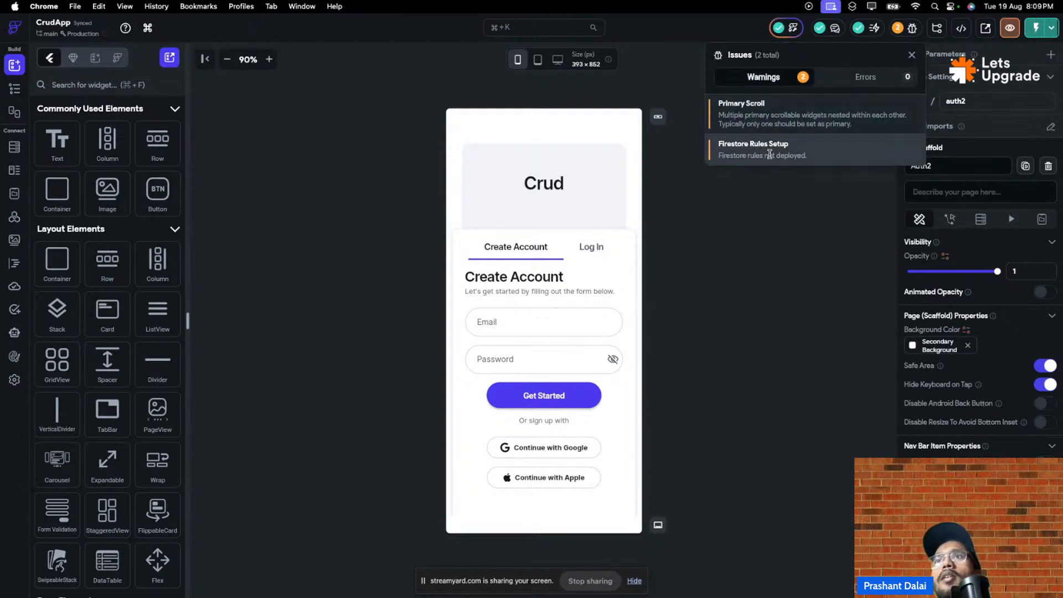
{"action": "left_click", "coordinate": [763, 219]}
- Instant-reload the test app and copy currentUserEmail from the Debug Panel
{"action": "mouse_move", "coordinate": [167, 4]}
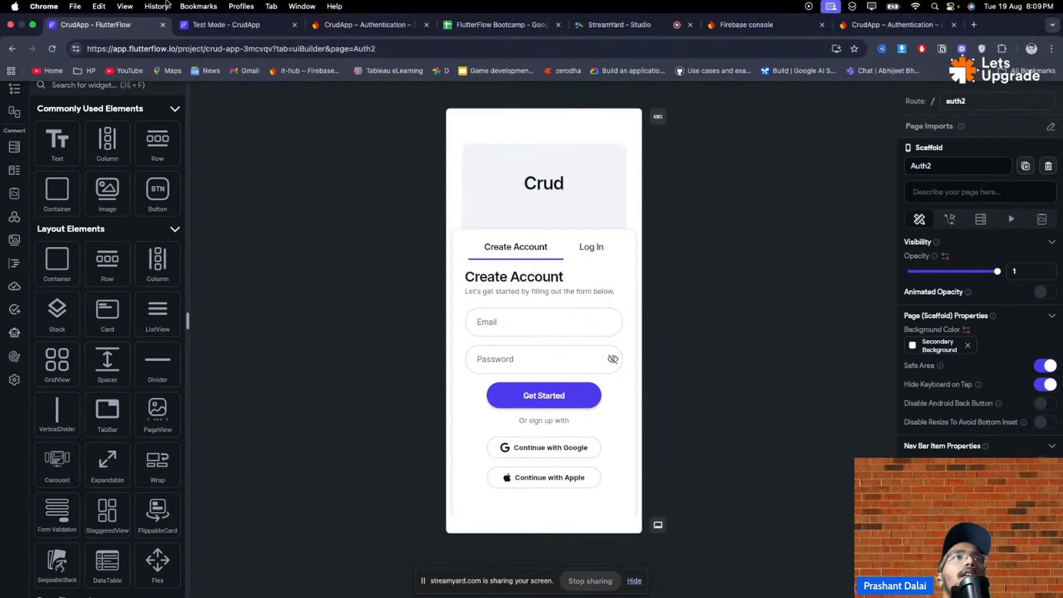
{"action": "left_click", "coordinate": [249, 25]}
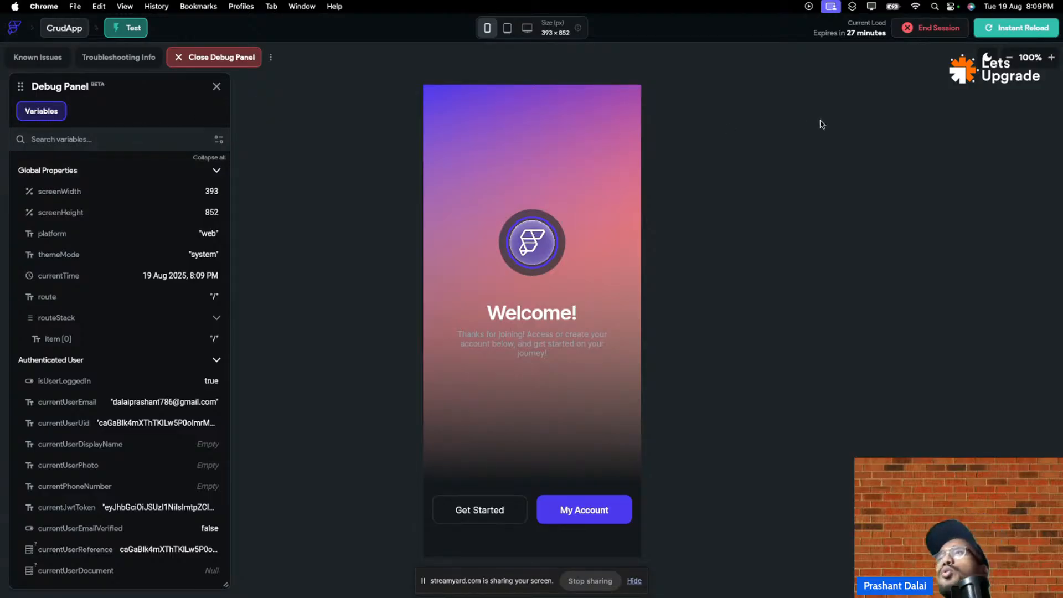
{"action": "left_click", "coordinate": [1020, 24]}
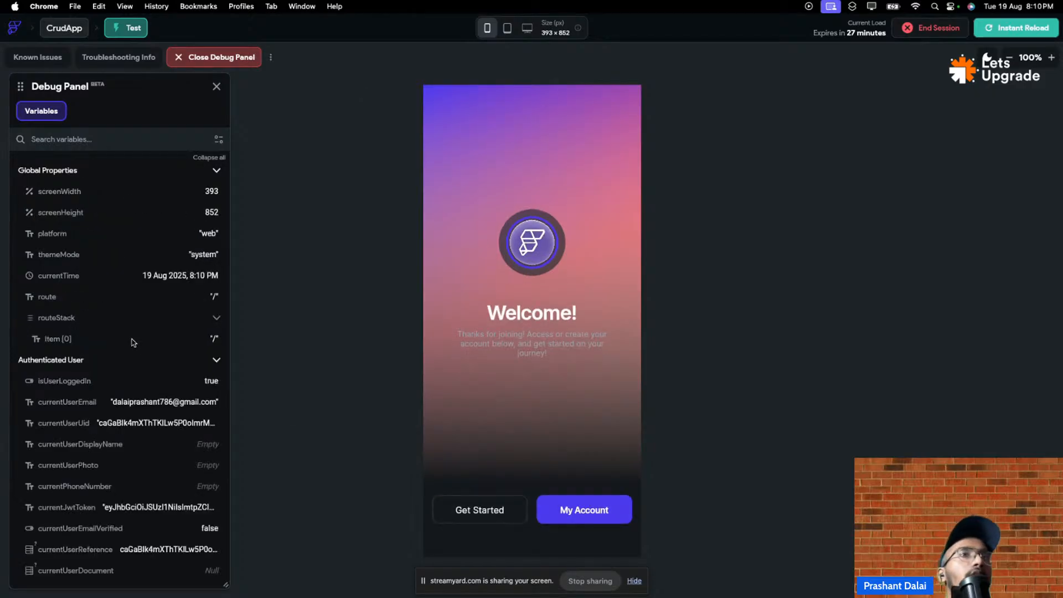
{"action": "left_click", "coordinate": [212, 402]}
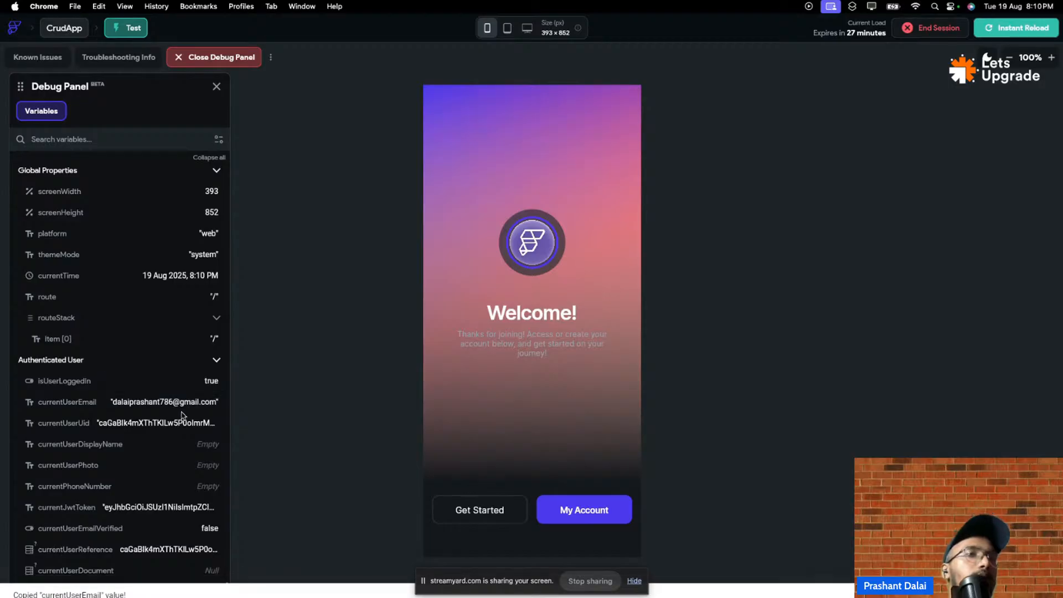
{"action": "mouse_move", "coordinate": [156, 3]}
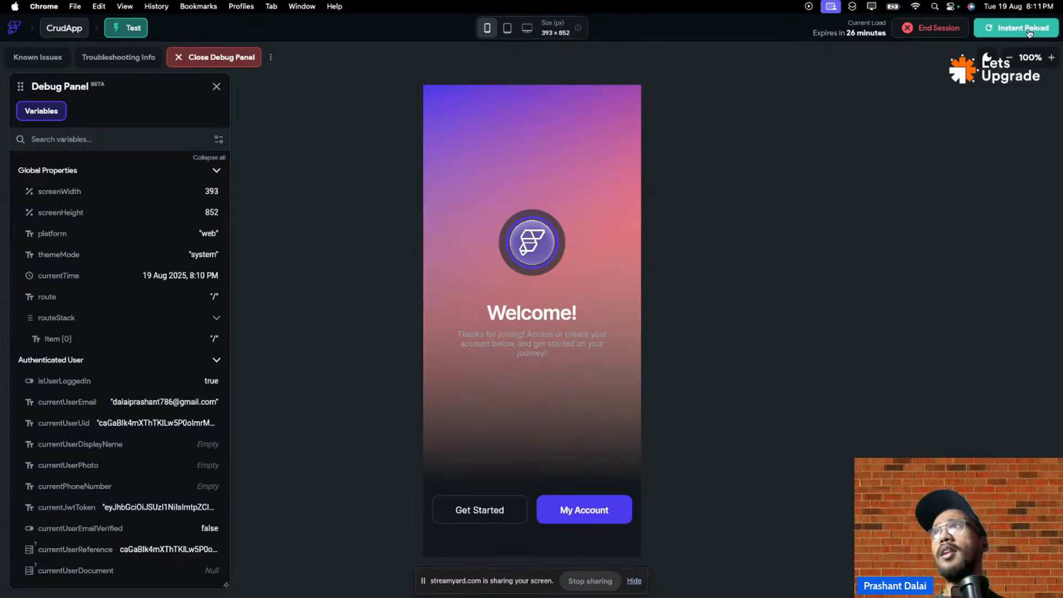
- End the test session, close its tabs, and glance at the Firebase Authentication console
{"action": "left_click", "coordinate": [938, 33]}
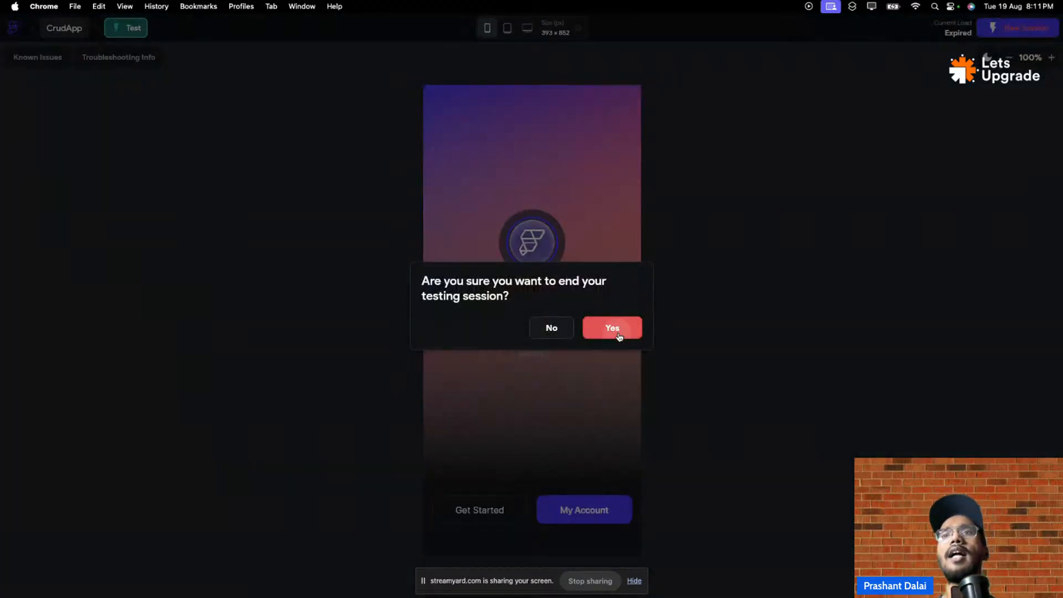
{"action": "left_click", "coordinate": [616, 332]}
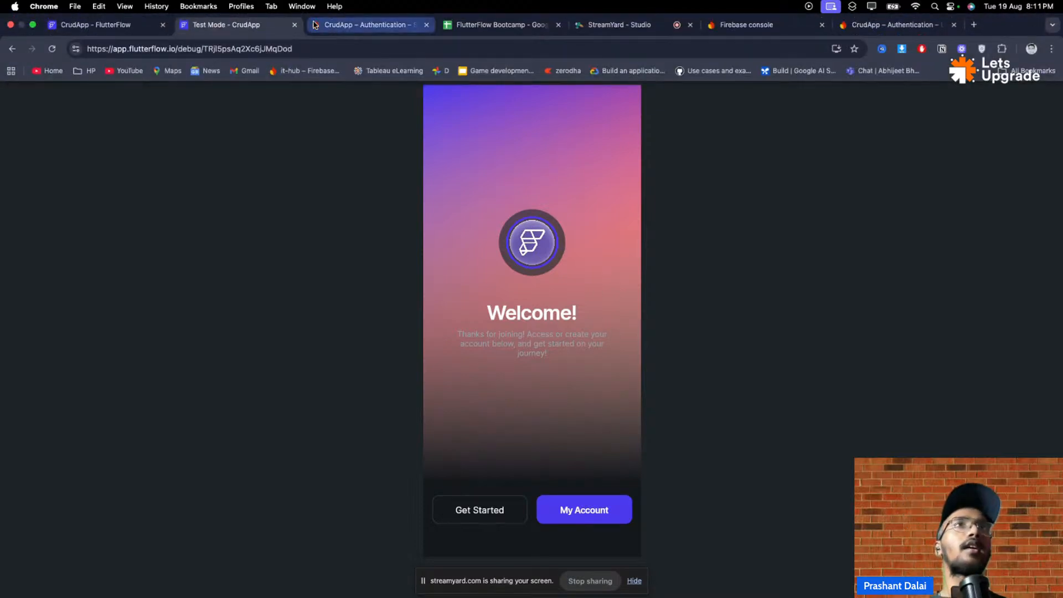
{"action": "left_click", "coordinate": [295, 25]}
{"action": "left_click", "coordinate": [295, 25]}
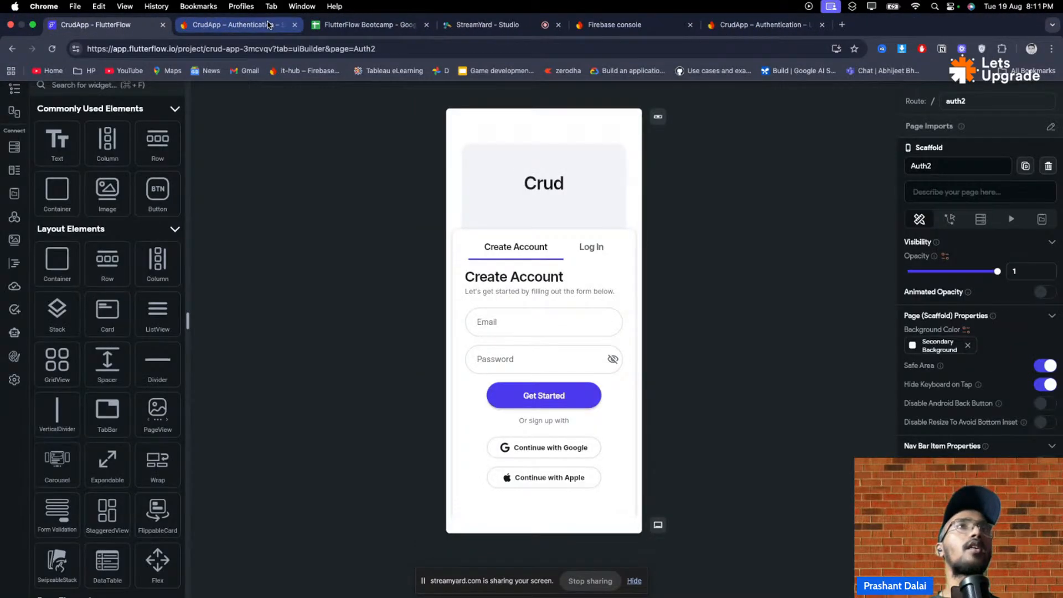
{"action": "left_click", "coordinate": [267, 25]}
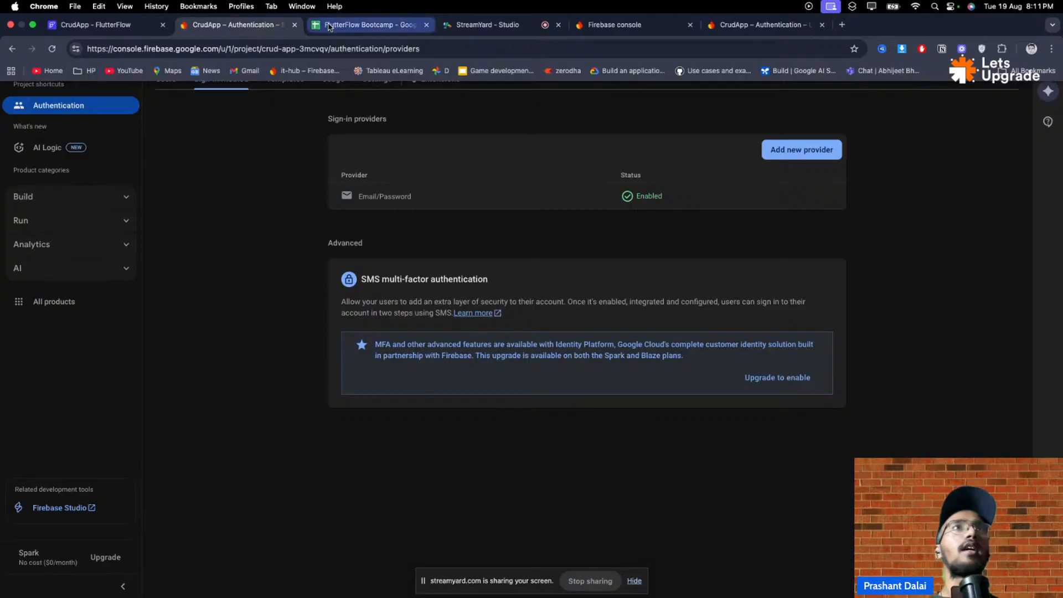
{"action": "left_click", "coordinate": [115, 27]}
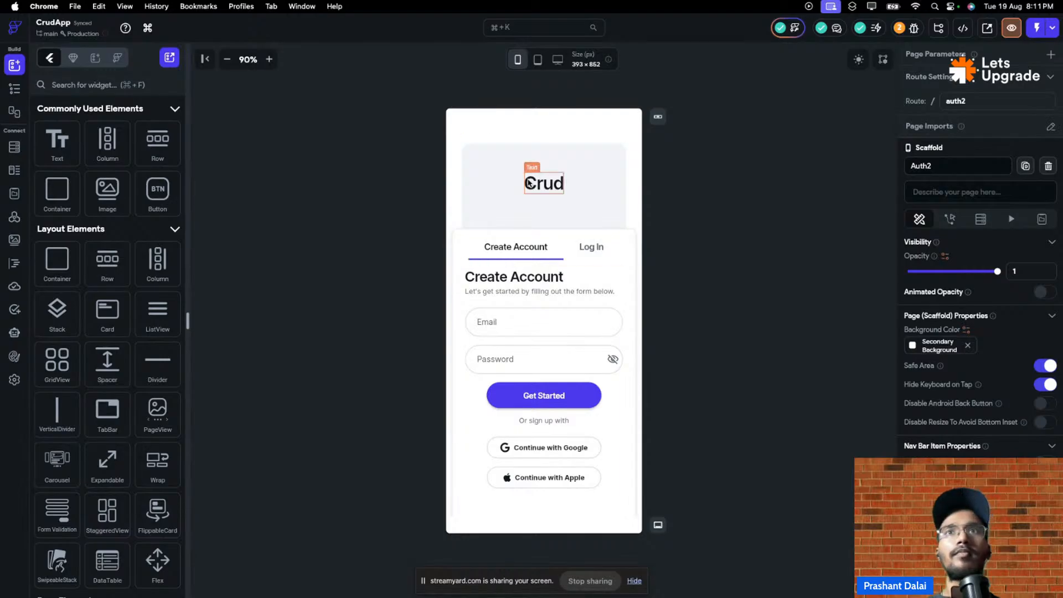
- Select Auth2's Get Started button and view its Onboarding01 links in the Storyboard
{"action": "left_click", "coordinate": [545, 199]}
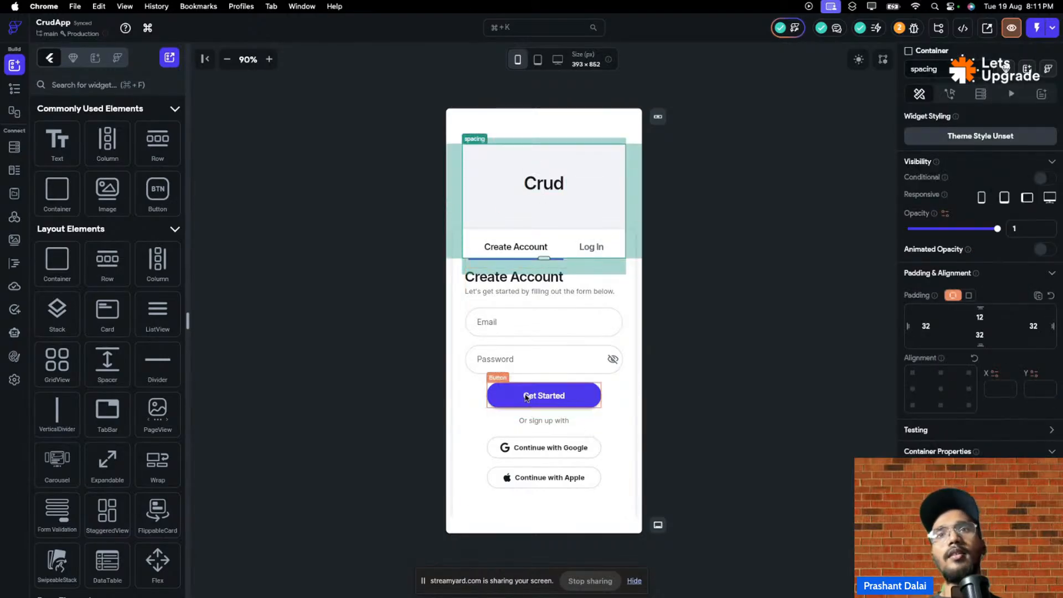
{"action": "left_click", "coordinate": [502, 391]}
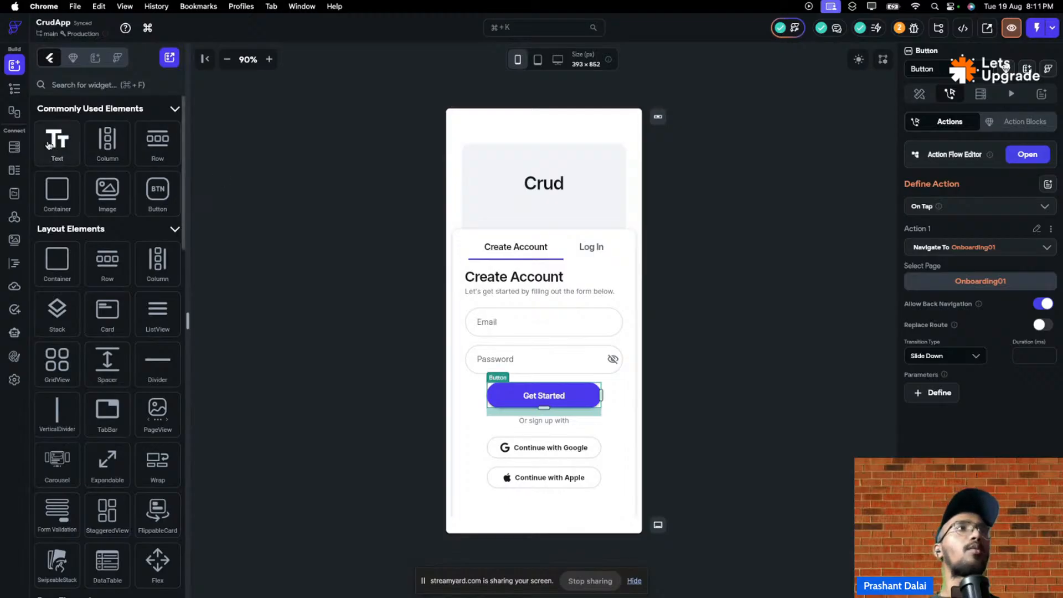
{"action": "left_click", "coordinate": [11, 110]}
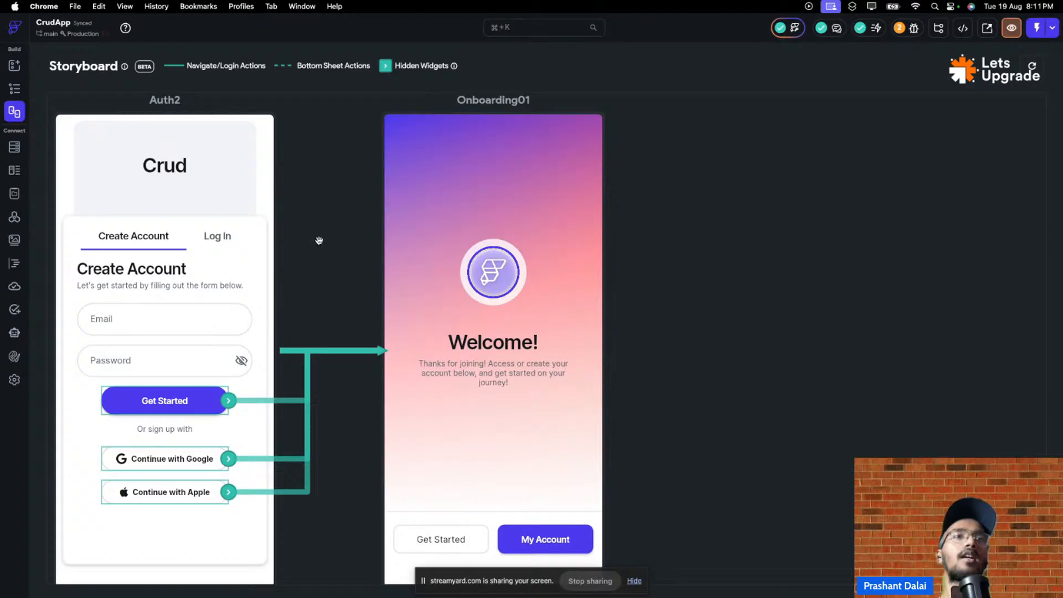
- Open Onboarding01 from the page list and select its Get Started button
{"action": "left_click", "coordinate": [263, 161]}
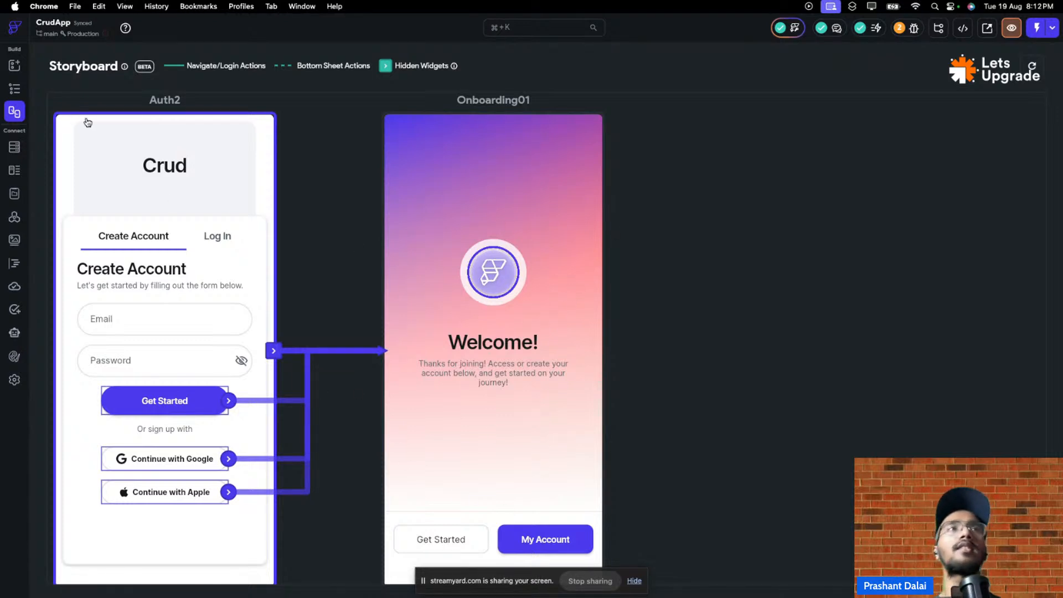
{"action": "left_click", "coordinate": [14, 66]}
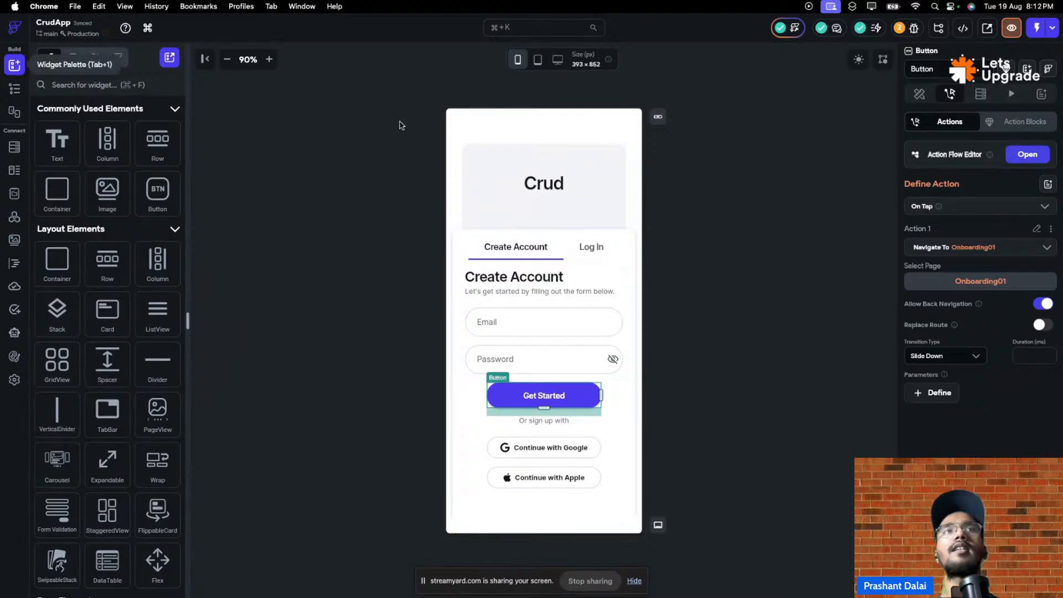
{"action": "left_click", "coordinate": [14, 88]}
{"action": "left_click", "coordinate": [102, 134]}
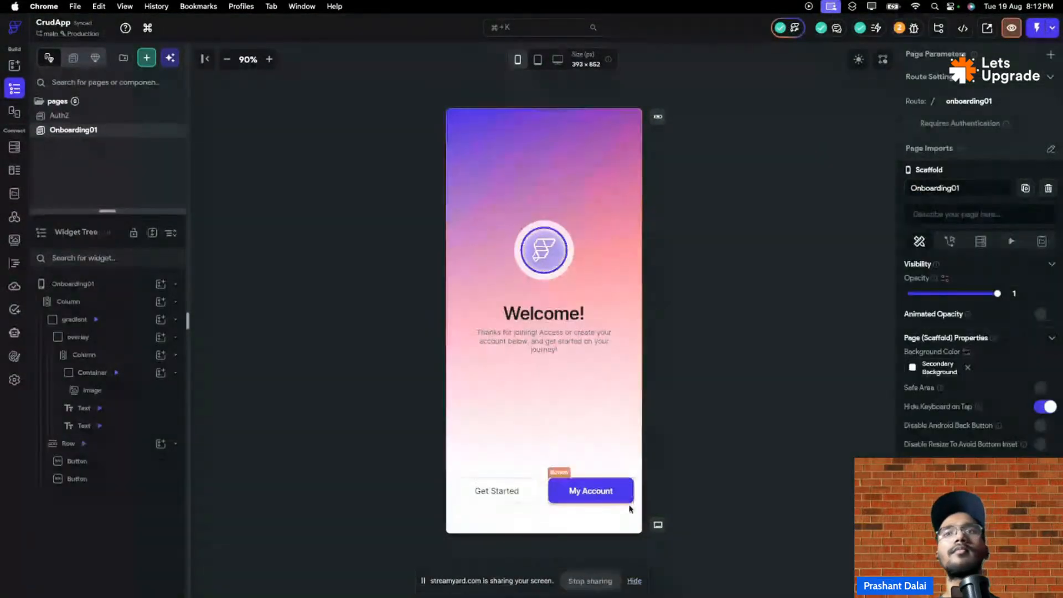
{"action": "left_click", "coordinate": [508, 496]}
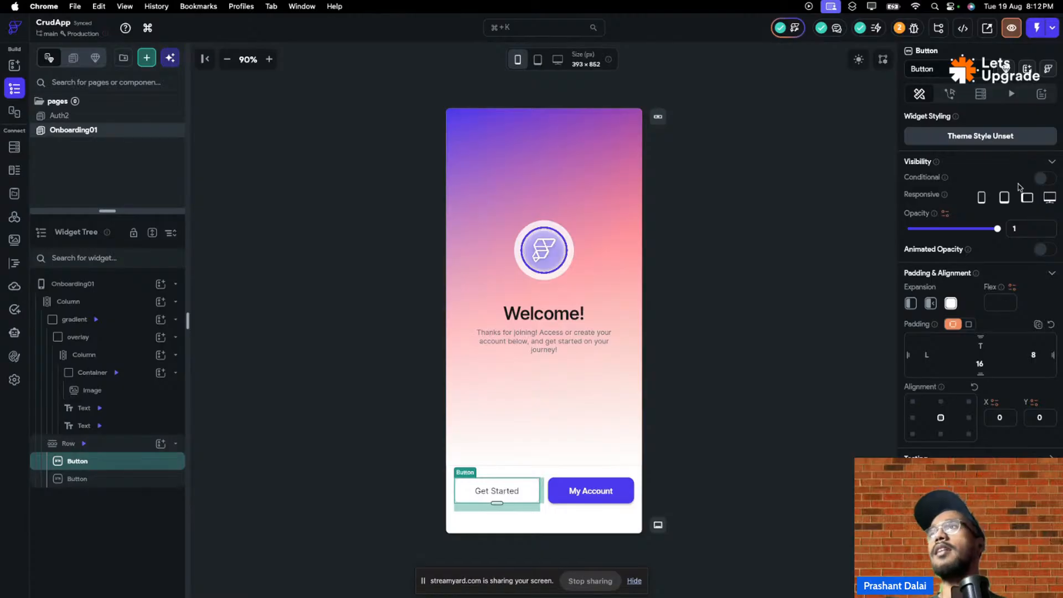
- Add an On Tap trigger with an empty action to Get Started, browsing Navigate To pages
{"action": "left_click", "coordinate": [950, 94]}
{"action": "left_click", "coordinate": [1024, 156]}
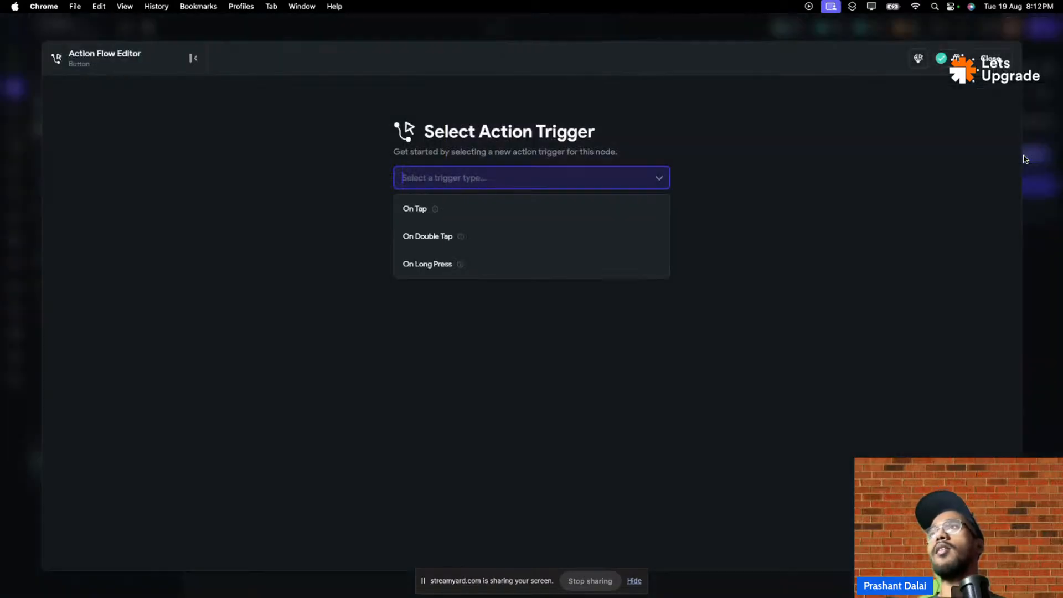
{"action": "left_click", "coordinate": [587, 214]}
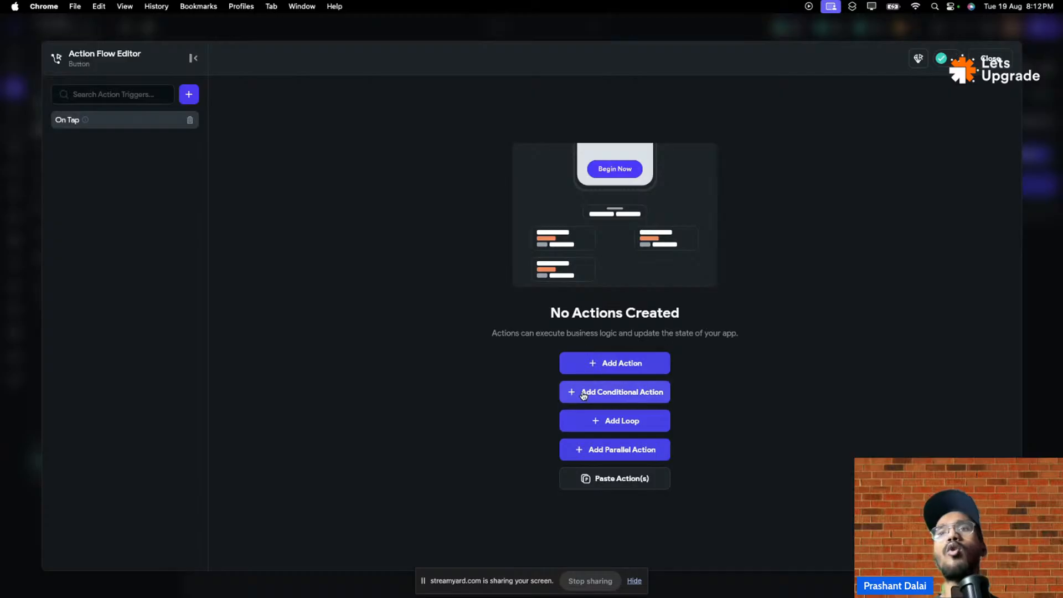
{"action": "left_click", "coordinate": [591, 370]}
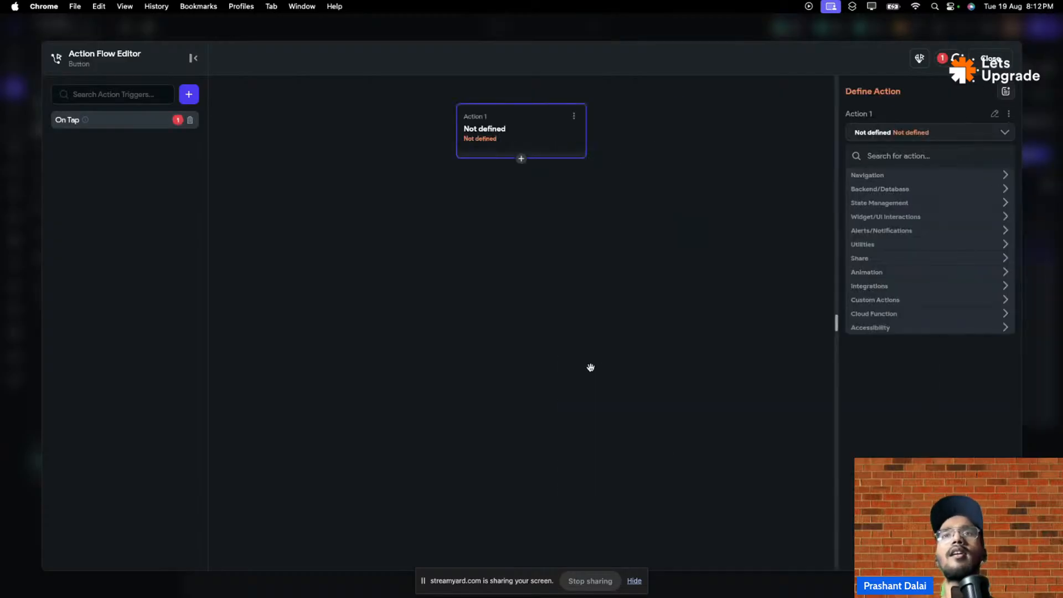
{"action": "left_click", "coordinate": [873, 177]}
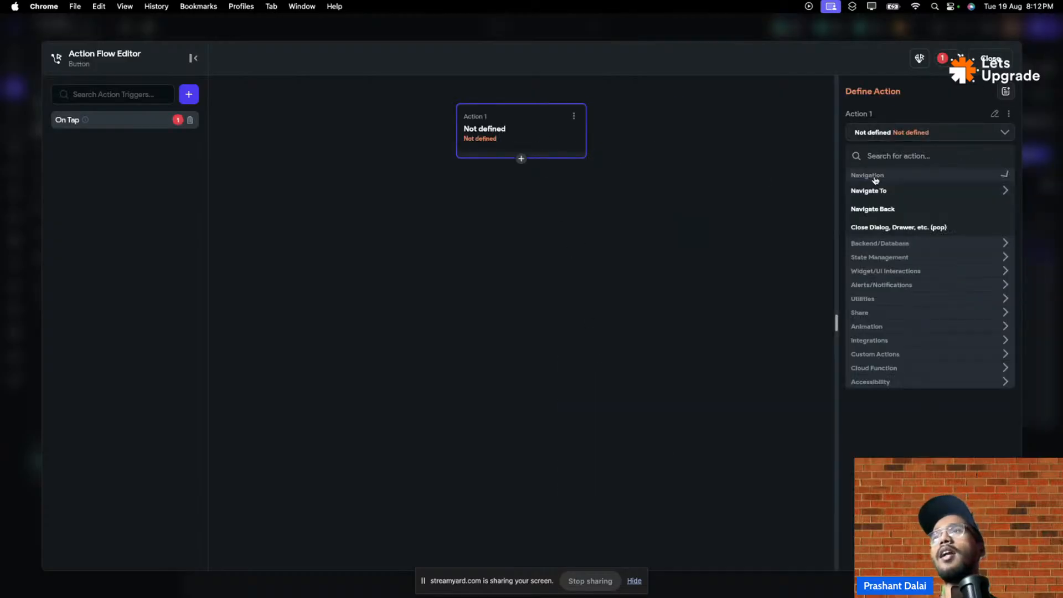
{"action": "left_click", "coordinate": [882, 191]}
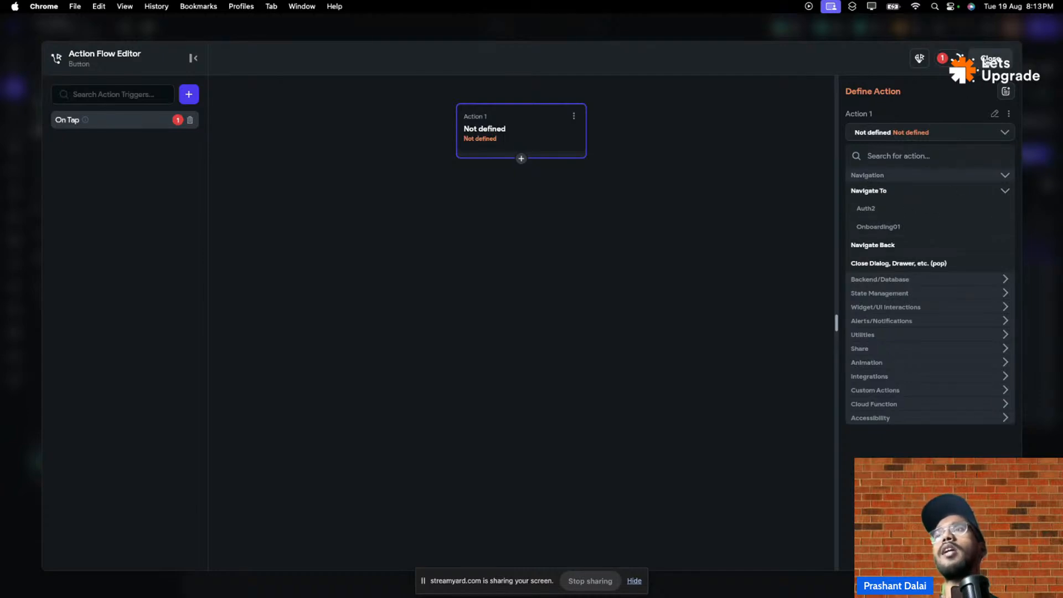
{"action": "left_click", "coordinate": [988, 60]}
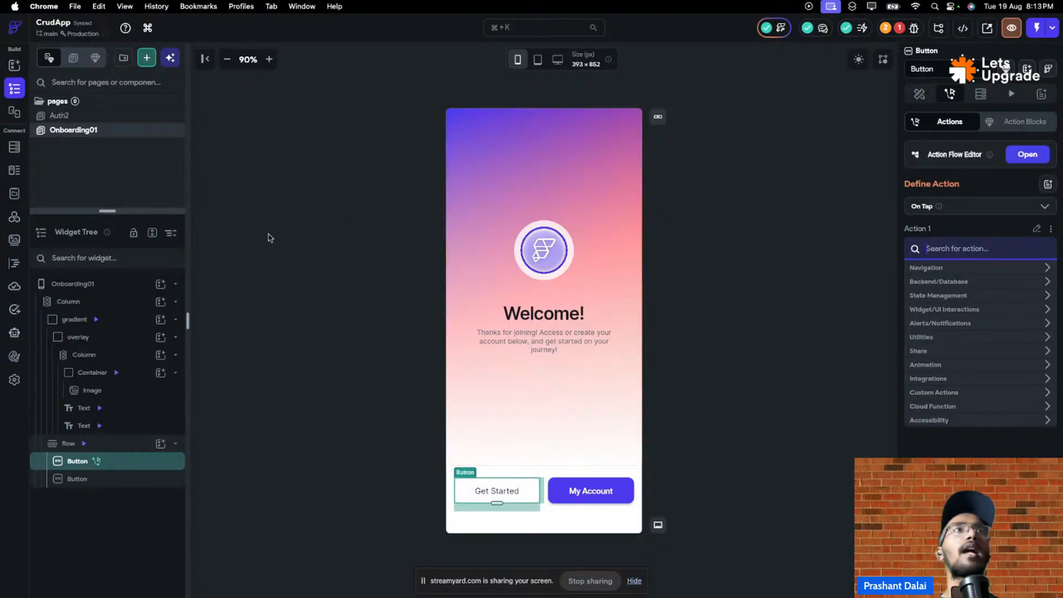
{"action": "left_click", "coordinate": [270, 238]}
- Browse the new-page templates, filtering first by Content and then by Lists
{"action": "left_click", "coordinate": [148, 62]}
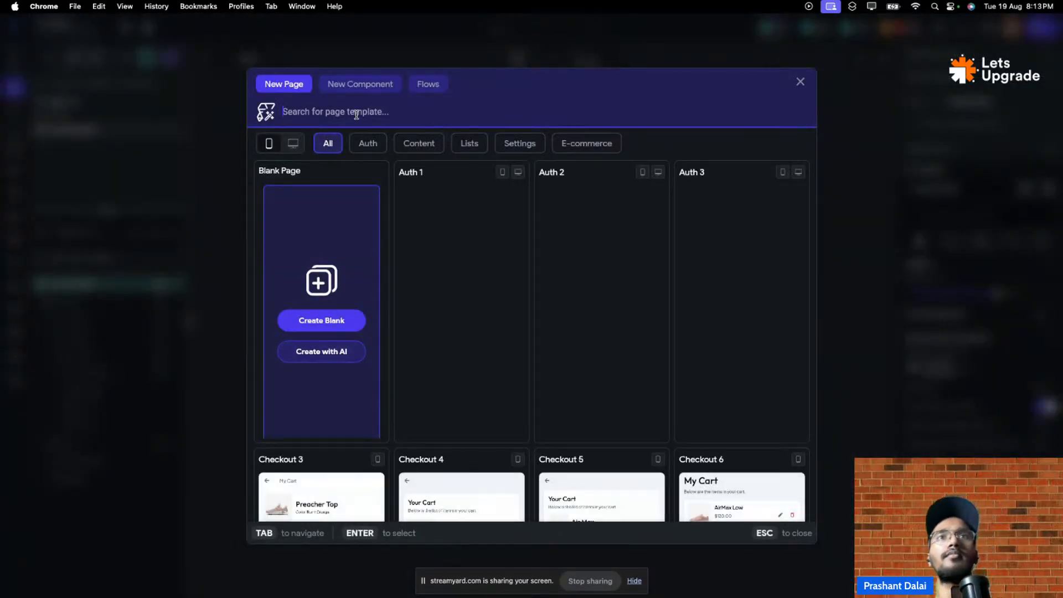
{"action": "left_click", "coordinate": [409, 144]}
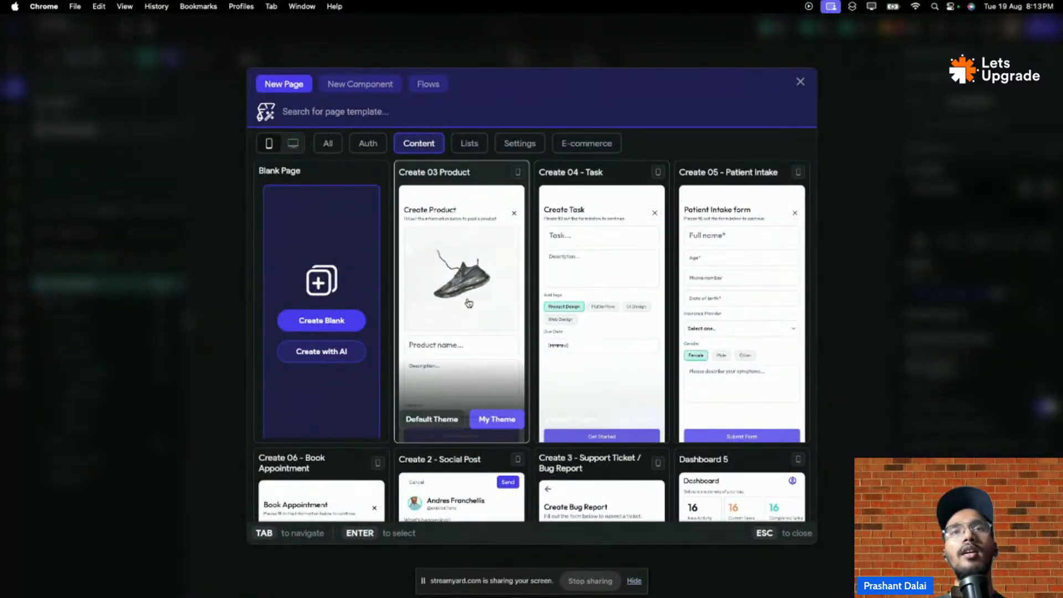
{"action": "scroll", "coordinate": [455, 395], "scroll_direction": "down", "scroll_amount": 6}
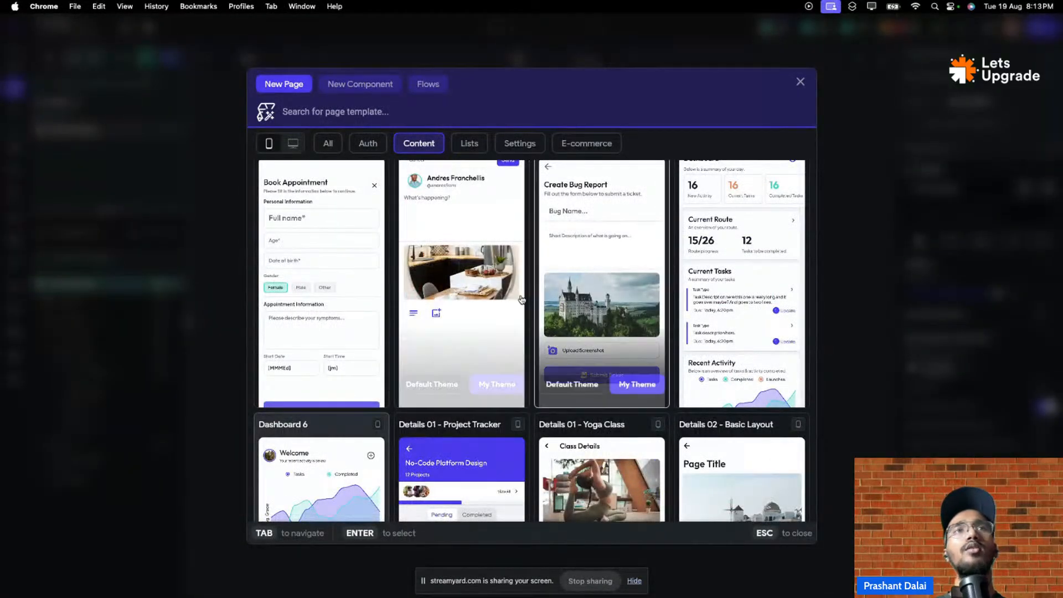
{"action": "scroll", "coordinate": [531, 310], "scroll_direction": "down", "scroll_amount": 5}
{"action": "scroll", "coordinate": [534, 301], "scroll_direction": "down", "scroll_amount": 4}
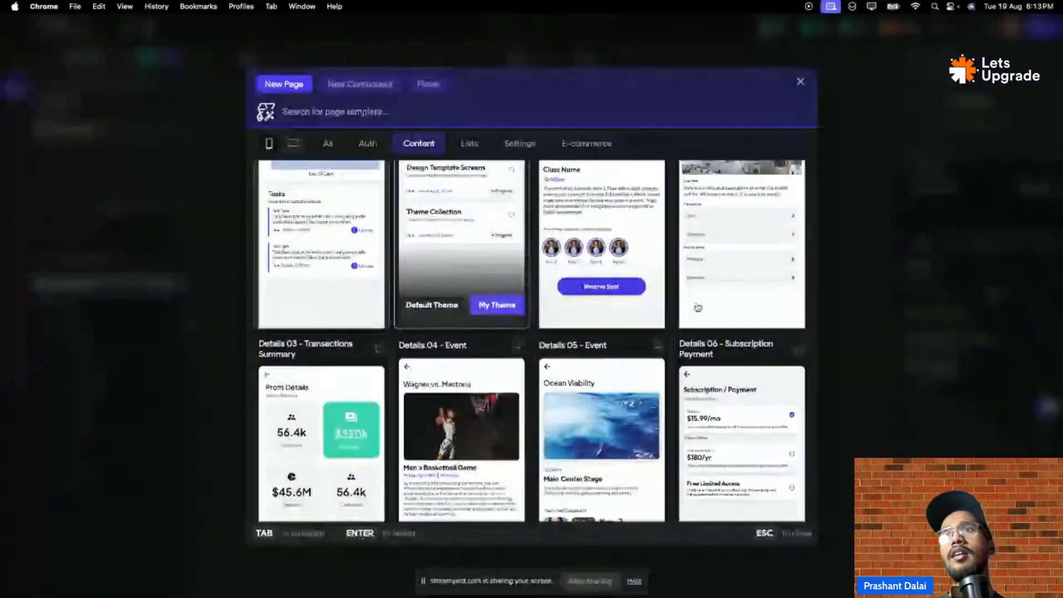
{"action": "scroll", "coordinate": [765, 299], "scroll_direction": "up", "scroll_amount": 6}
{"action": "scroll", "coordinate": [765, 299], "scroll_direction": "down", "scroll_amount": 4}
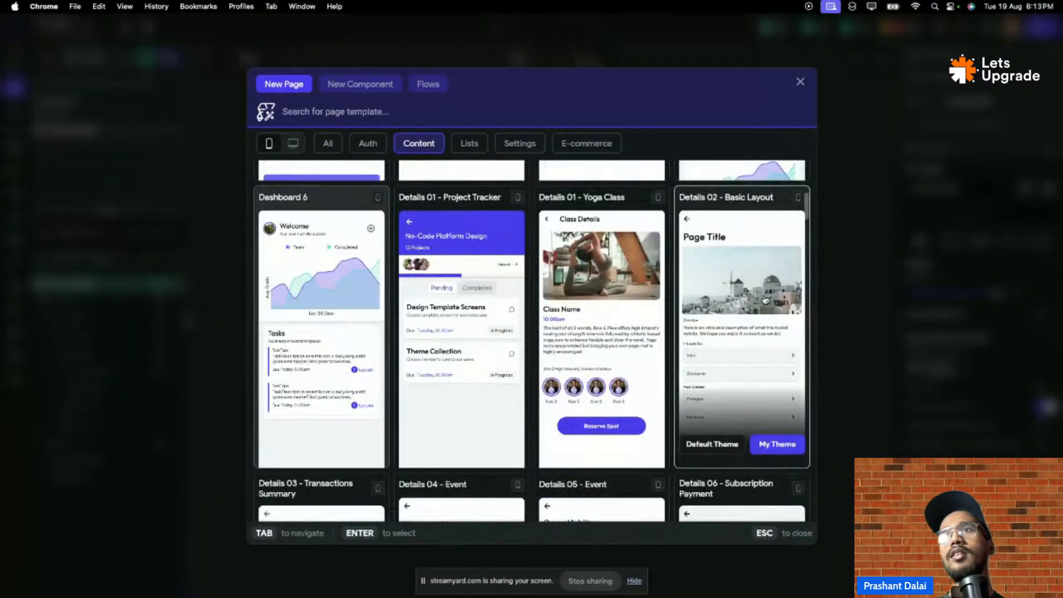
{"action": "scroll", "coordinate": [764, 302], "scroll_direction": "up", "scroll_amount": 6}
{"action": "scroll", "coordinate": [763, 303], "scroll_direction": "down", "scroll_amount": 10}
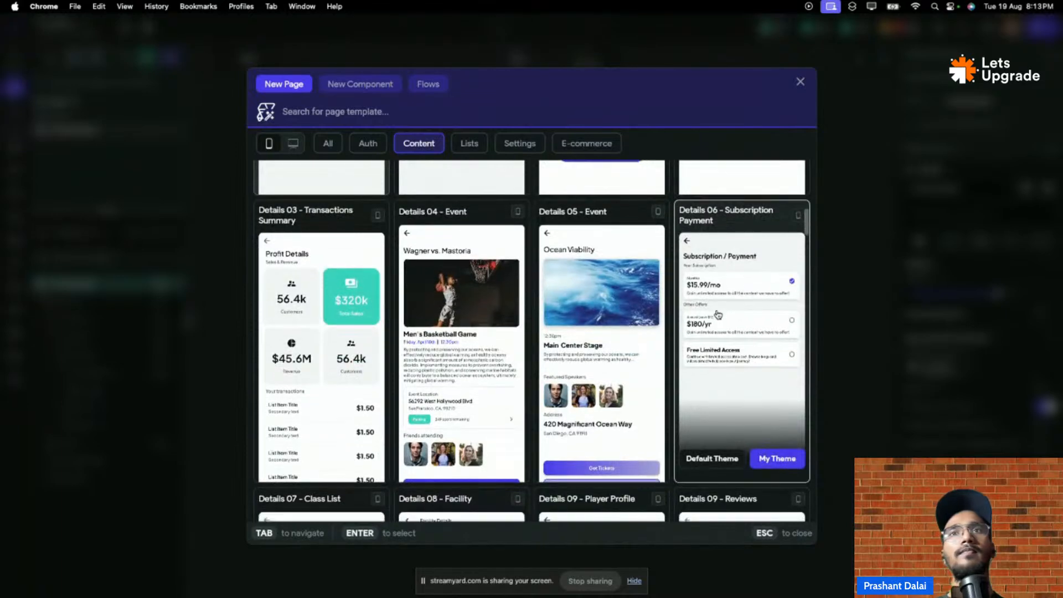
{"action": "scroll", "coordinate": [608, 307], "scroll_direction": "down", "scroll_amount": 7}
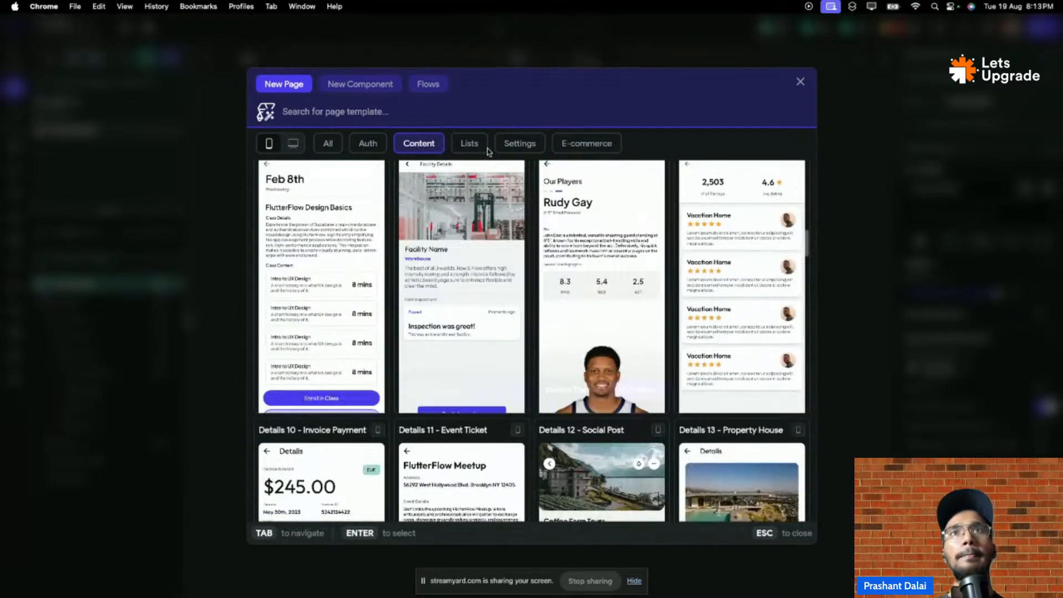
{"action": "left_click", "coordinate": [469, 143]}
{"action": "scroll", "coordinate": [402, 281], "scroll_direction": "up", "scroll_amount": 5}
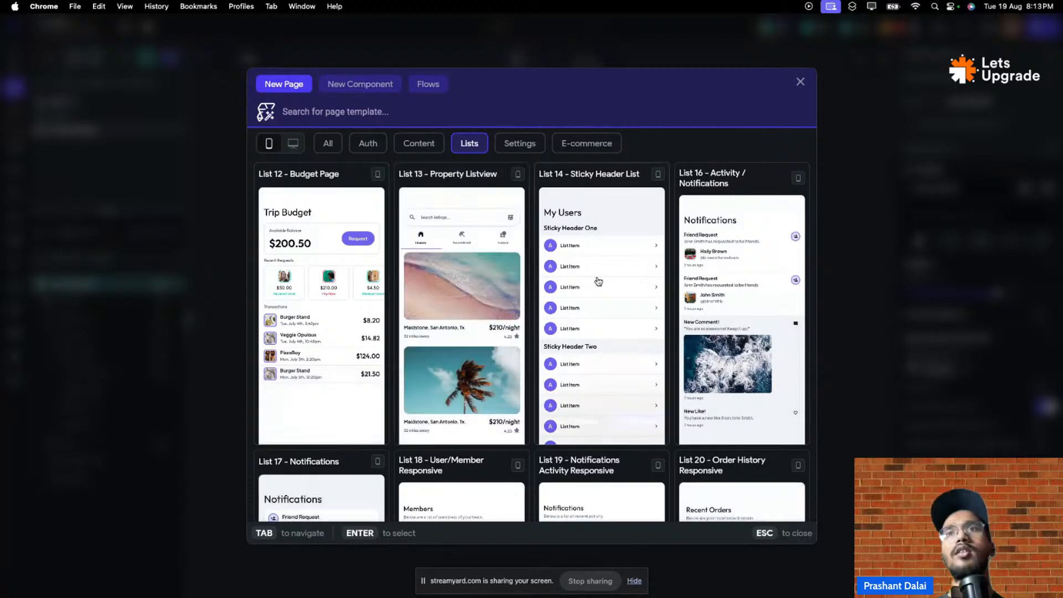
- Create a page named 'List' from the List 14 - Sticky Header List template
{"action": "mouse_move", "coordinate": [654, 376]}
{"action": "left_click", "coordinate": [627, 419]}
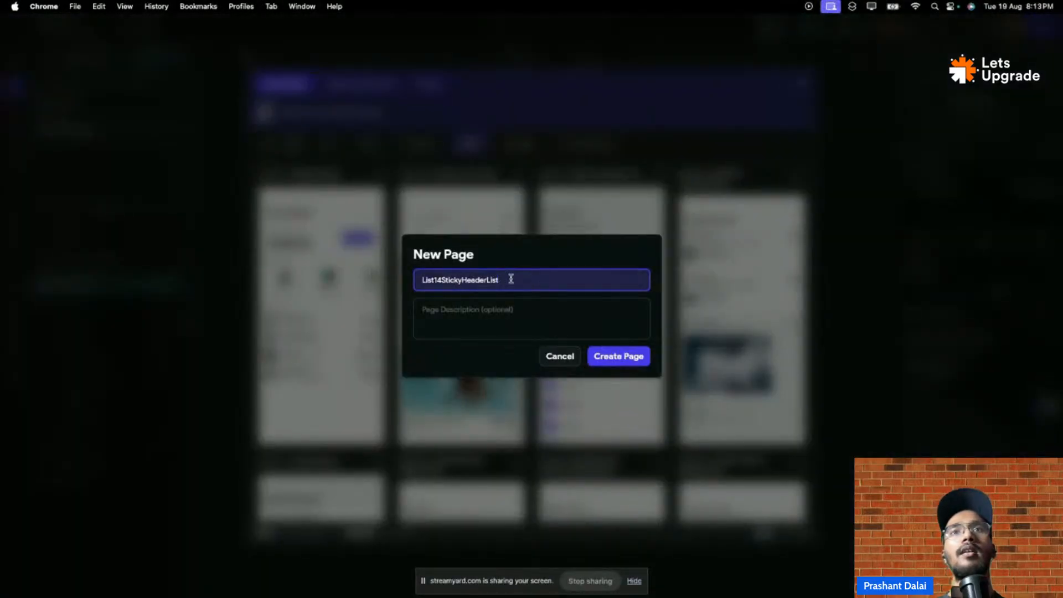
{"action": "left_click_drag", "start_coordinate": [512, 282], "coordinate": [342, 286]}
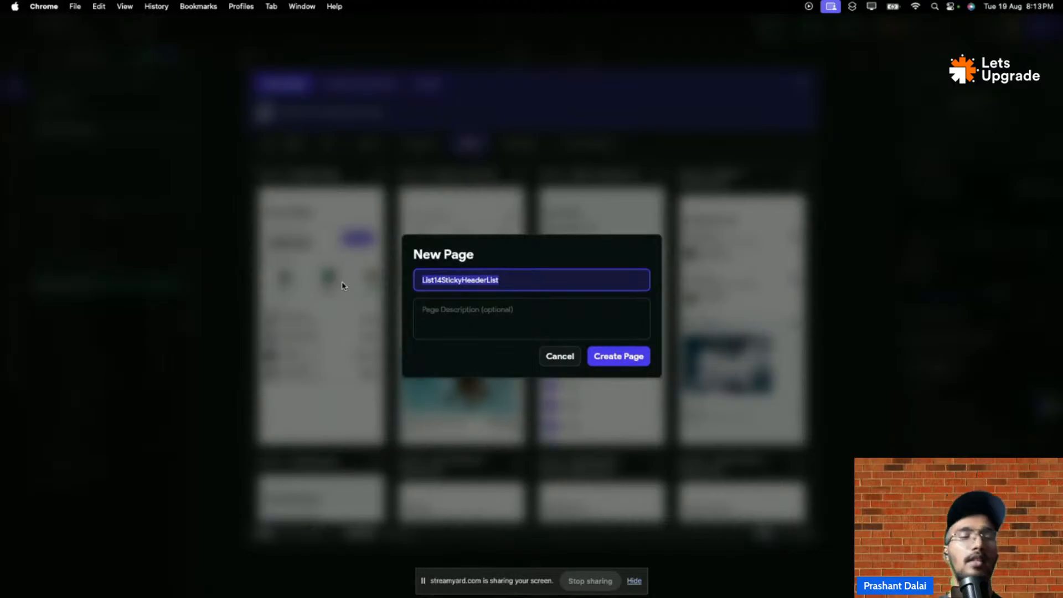
{"action": "type", "text": "List"}
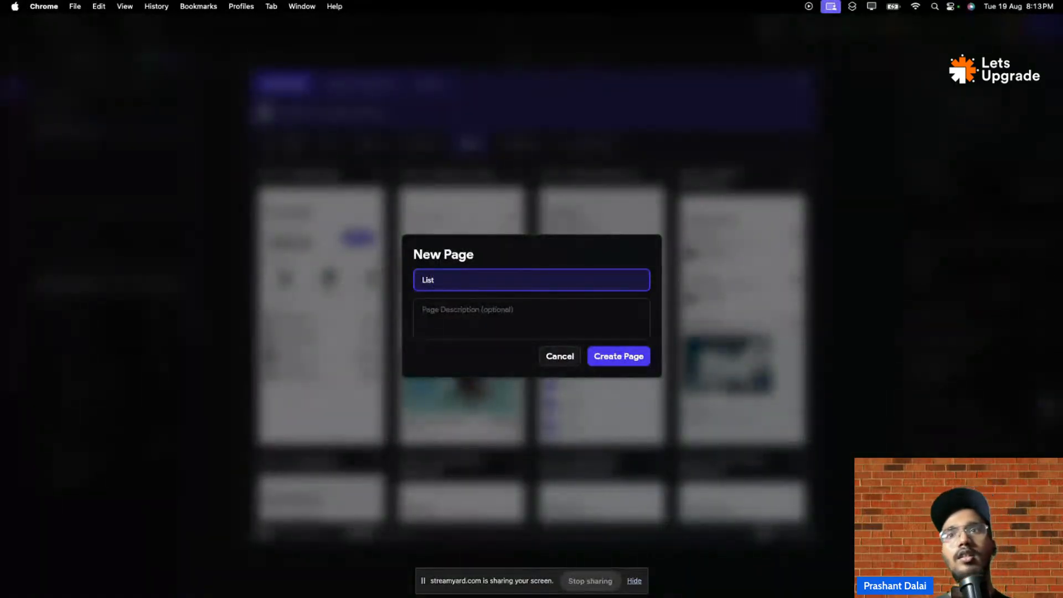
{"action": "left_click", "coordinate": [644, 359]}
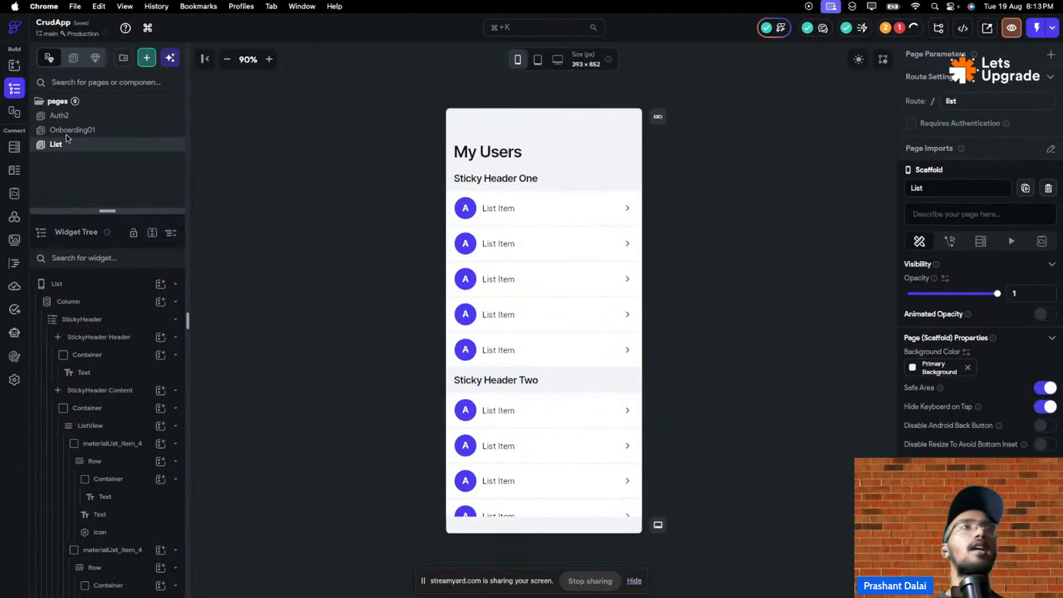
{"action": "left_click", "coordinate": [110, 135]}
{"action": "left_click", "coordinate": [530, 488]}
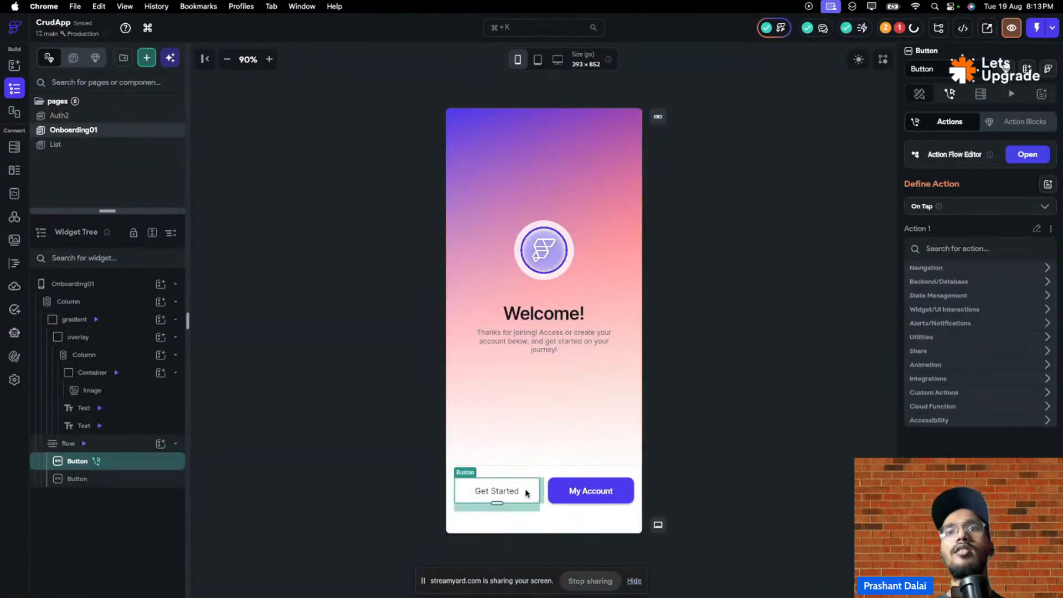
{"action": "left_click", "coordinate": [999, 206]}
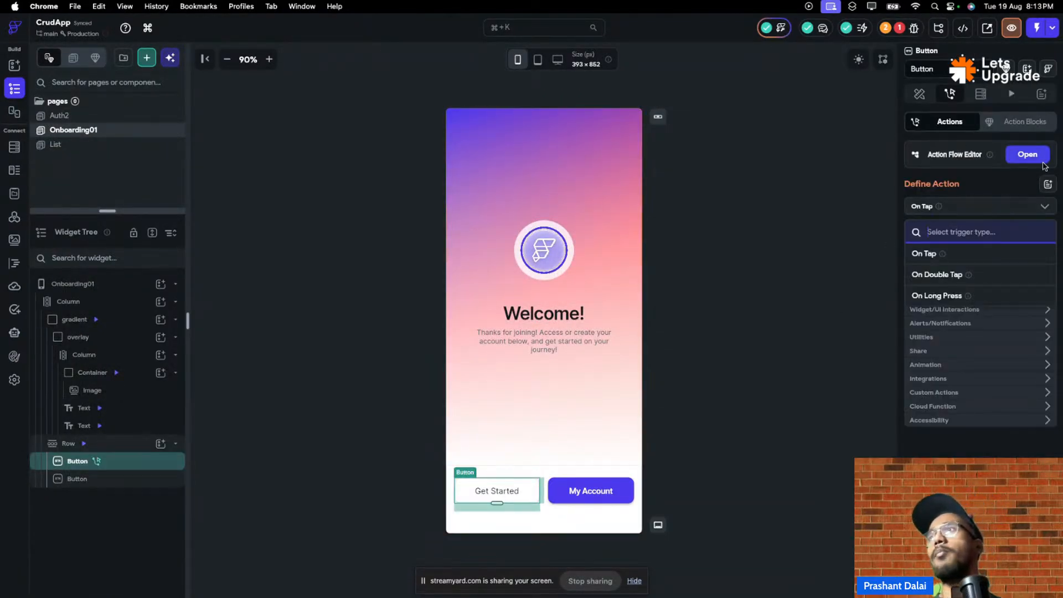
{"action": "left_click", "coordinate": [1027, 154]}
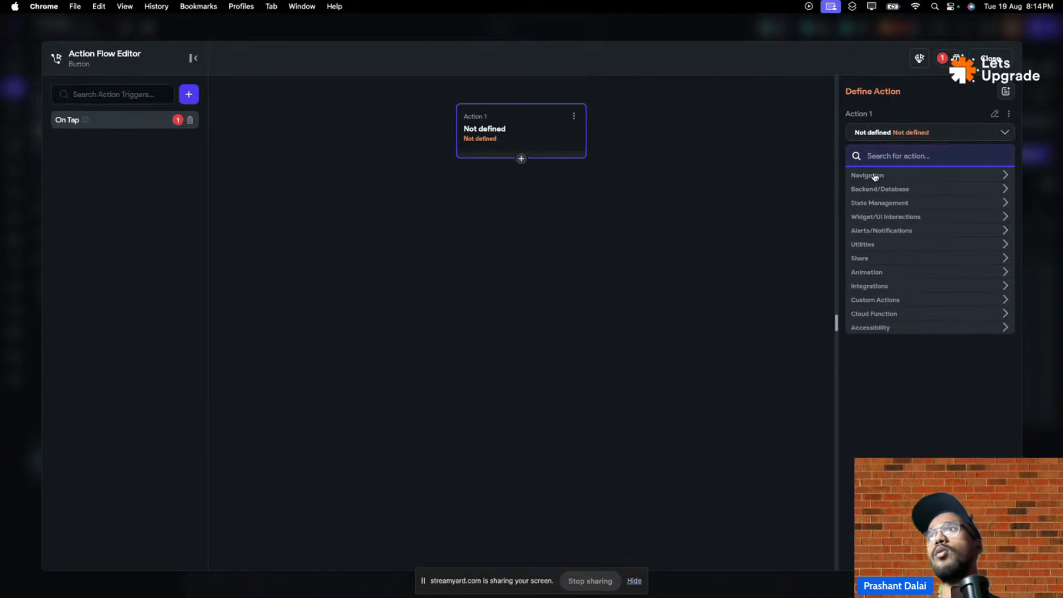
{"action": "left_click", "coordinate": [872, 175]}
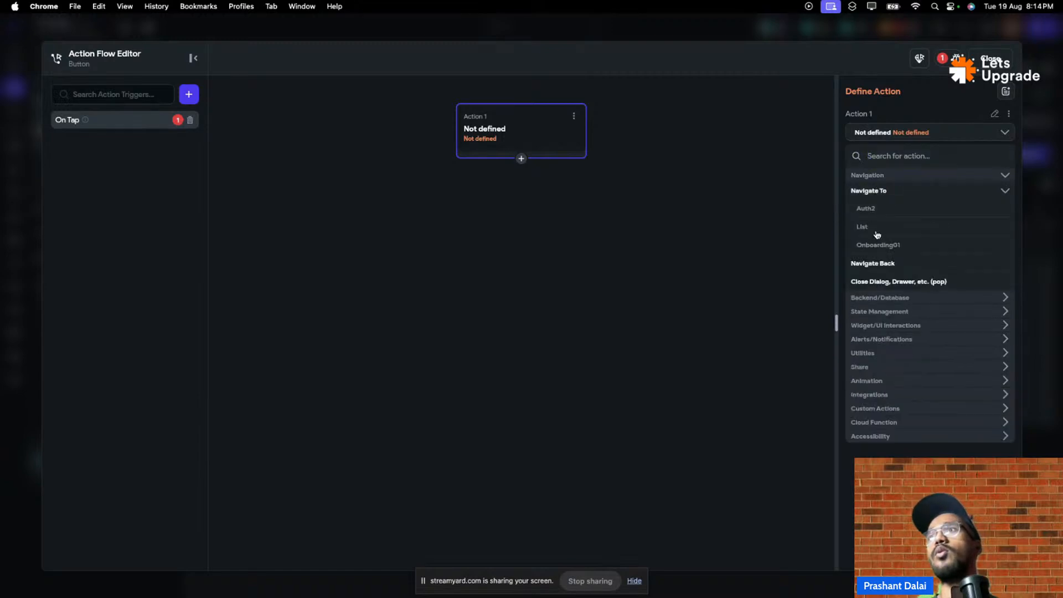
{"action": "left_click", "coordinate": [876, 232]}
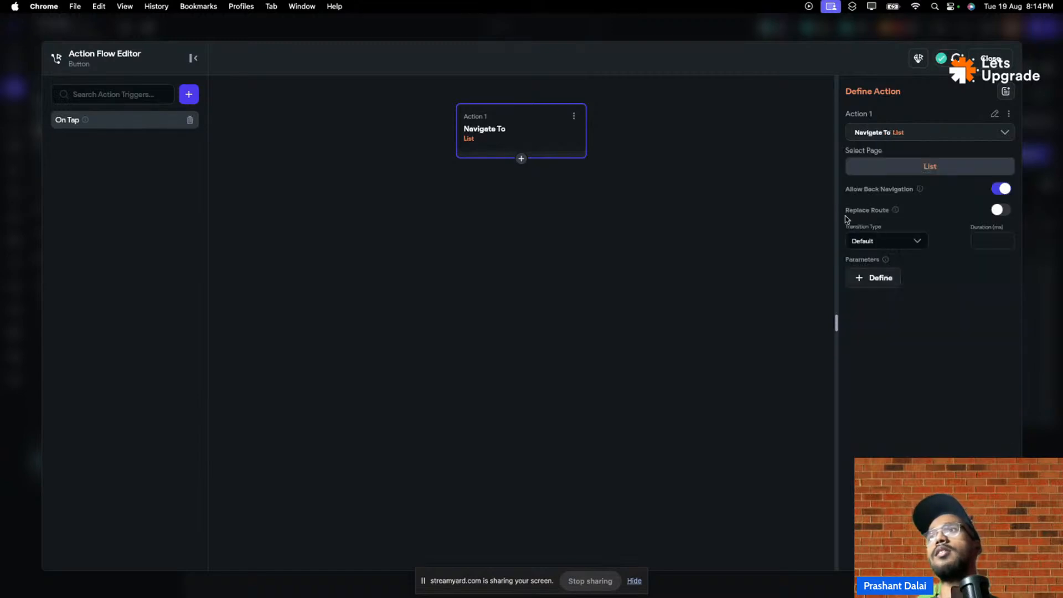
{"action": "left_click", "coordinate": [897, 240]}
{"action": "left_click", "coordinate": [901, 325]}
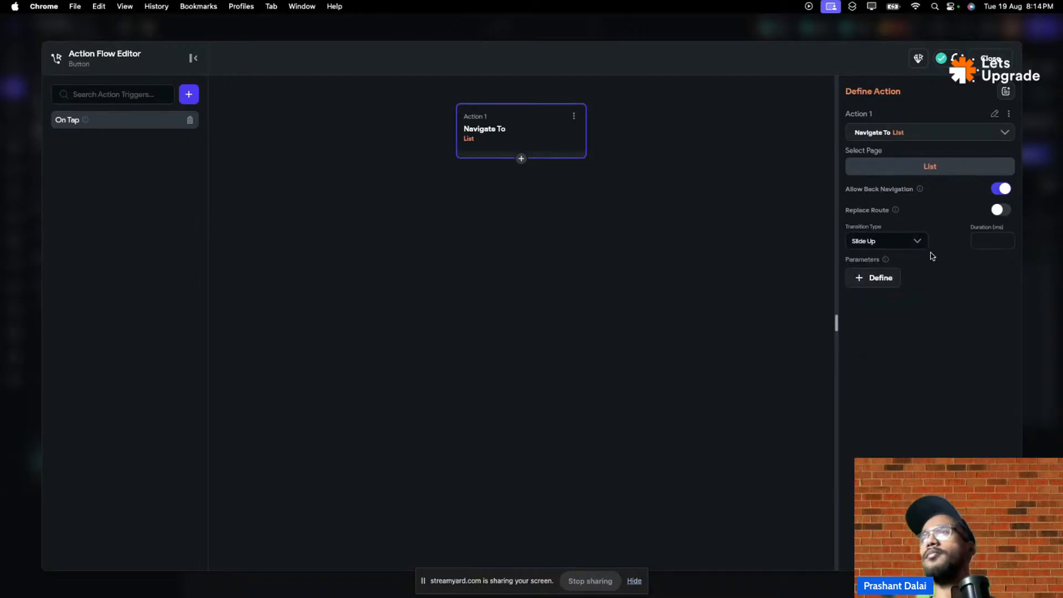
{"action": "left_click", "coordinate": [983, 62]}
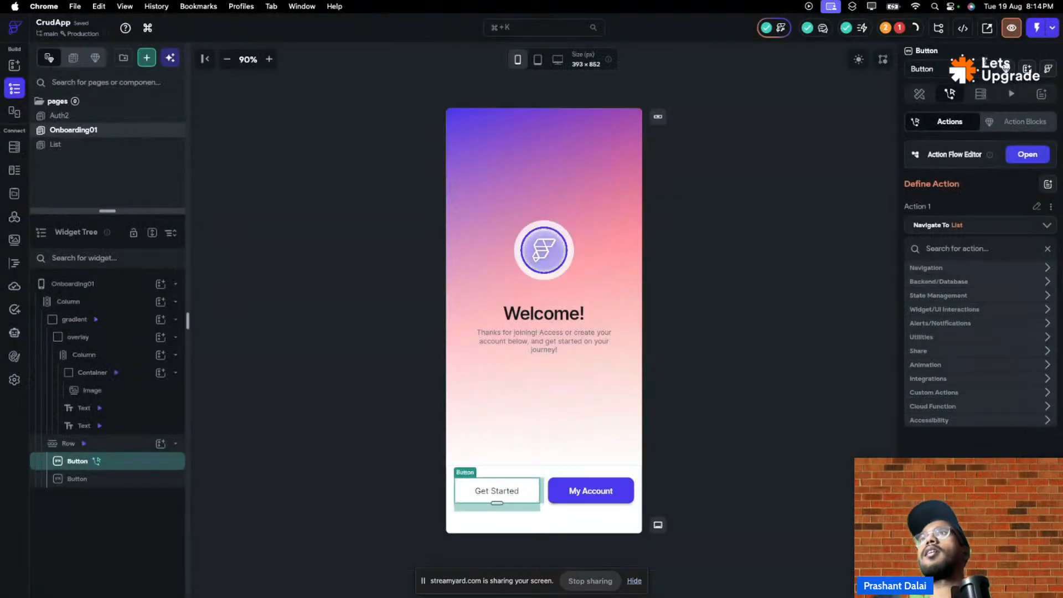
{"action": "left_click", "coordinate": [895, 28]}
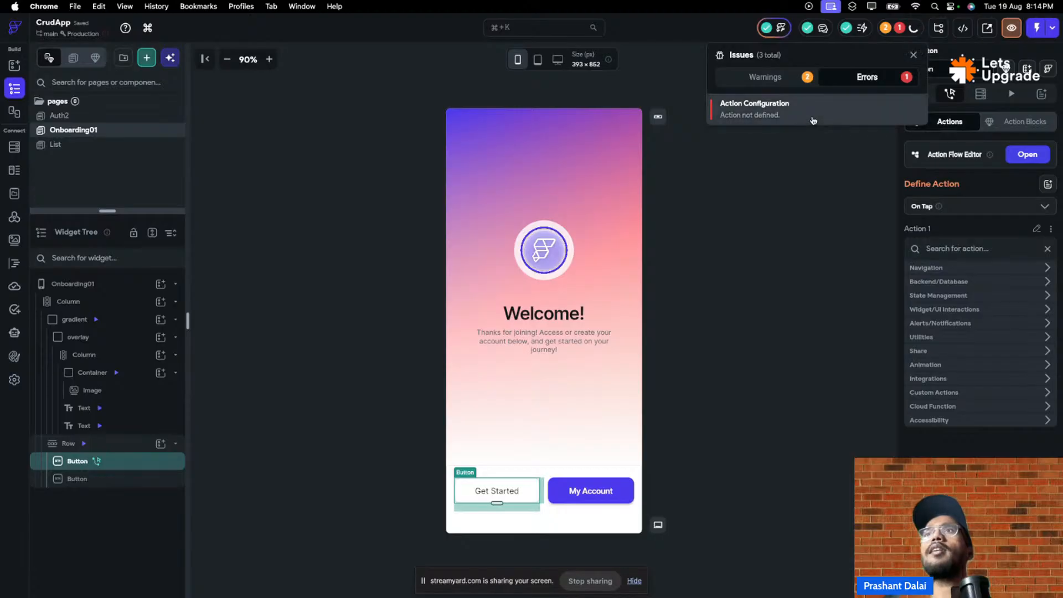
{"action": "left_click", "coordinate": [813, 119]}
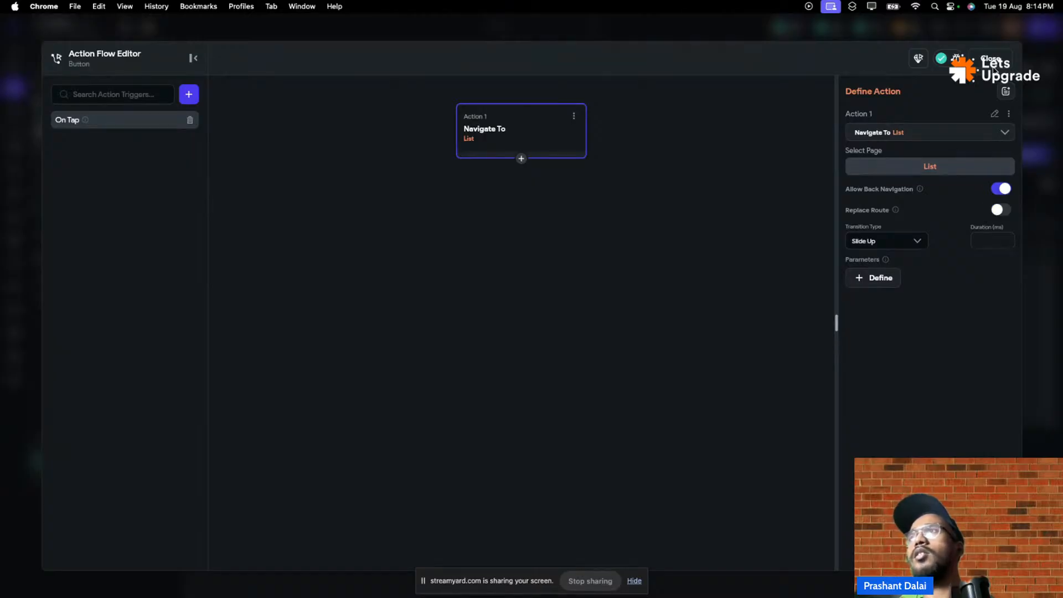
{"action": "left_click", "coordinate": [992, 65]}
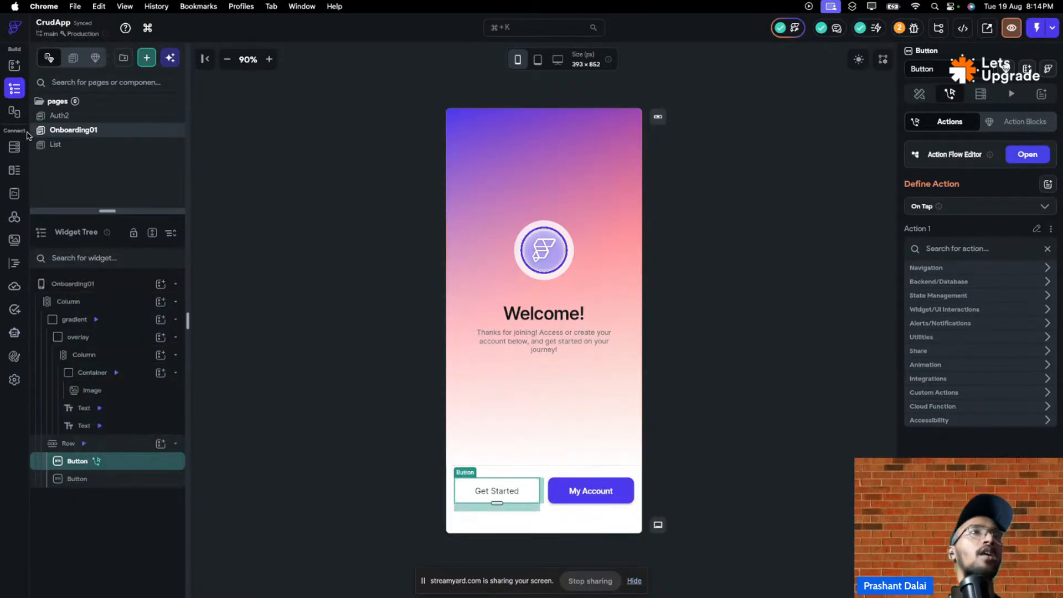
- Look over the storyboard of all screens, briefly checking the Firebase authentication tab
{"action": "left_click", "coordinate": [14, 111]}
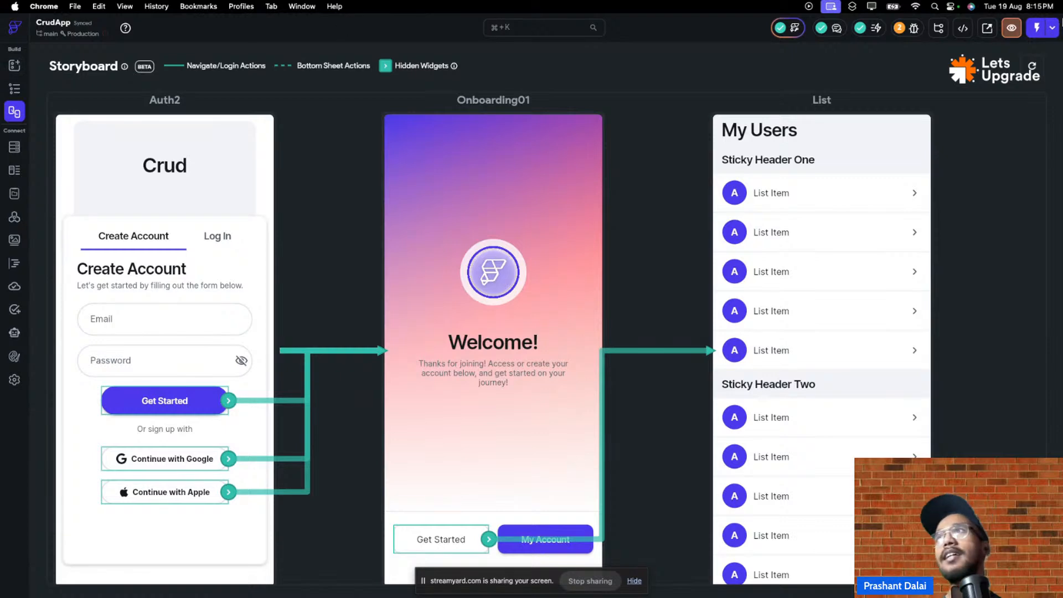
{"action": "mouse_move", "coordinate": [411, 33]}
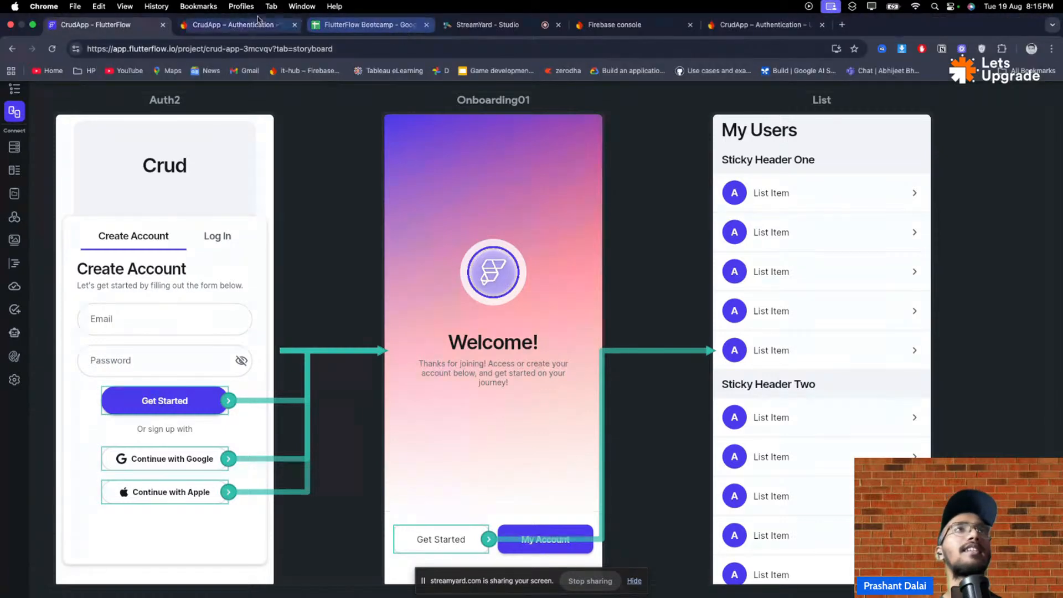
{"action": "left_click", "coordinate": [230, 25]}
{"action": "left_click", "coordinate": [94, 24]}
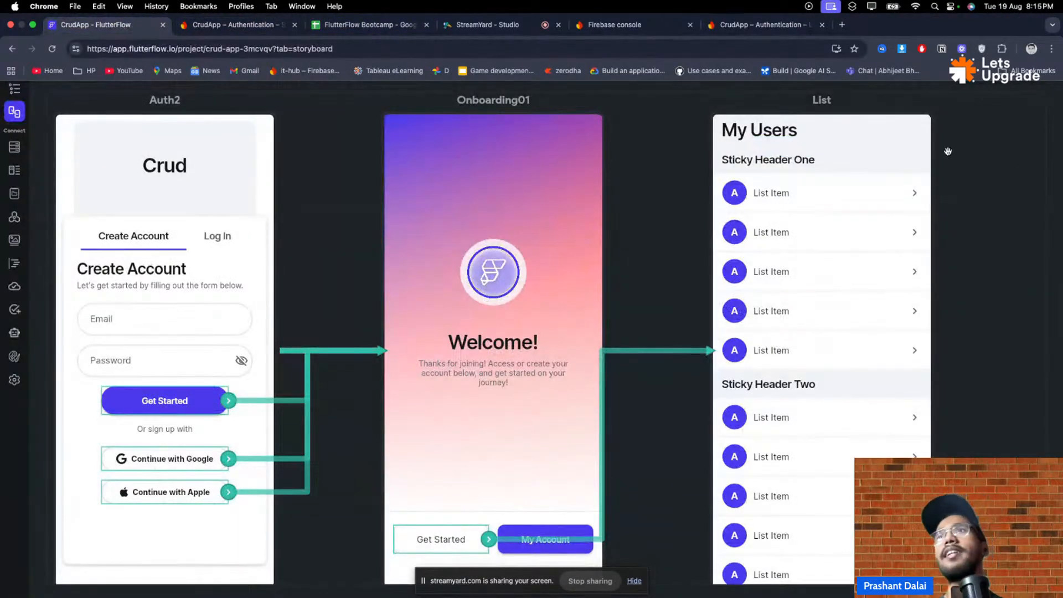
- Review the Crud and users collection fields in Firestore, then return to the Build editor
{"action": "left_click", "coordinate": [15, 148]}
{"action": "left_click", "coordinate": [77, 122]}
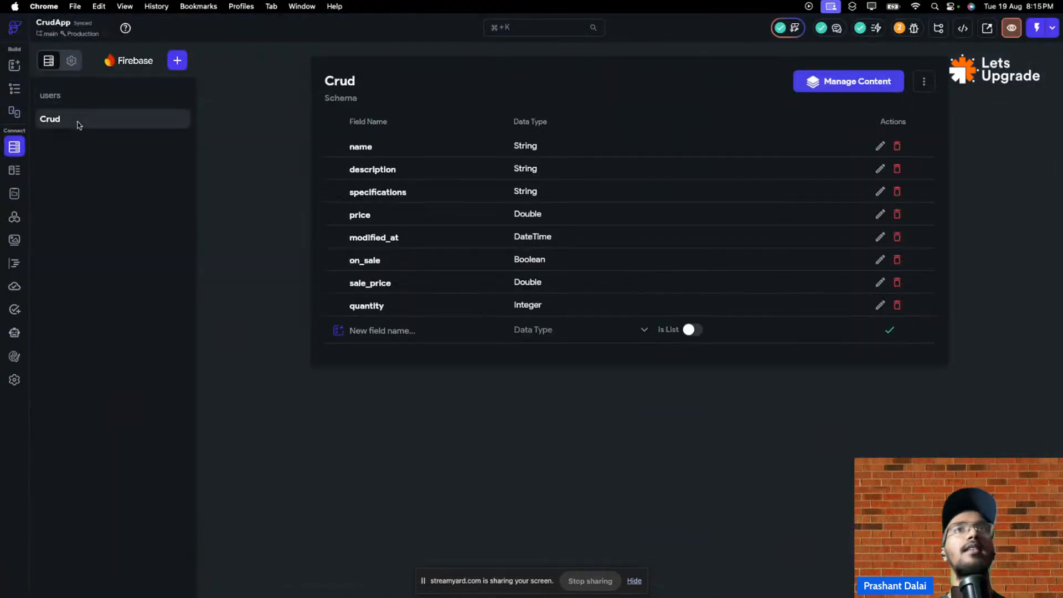
{"action": "left_click", "coordinate": [102, 99]}
{"action": "left_click", "coordinate": [89, 119]}
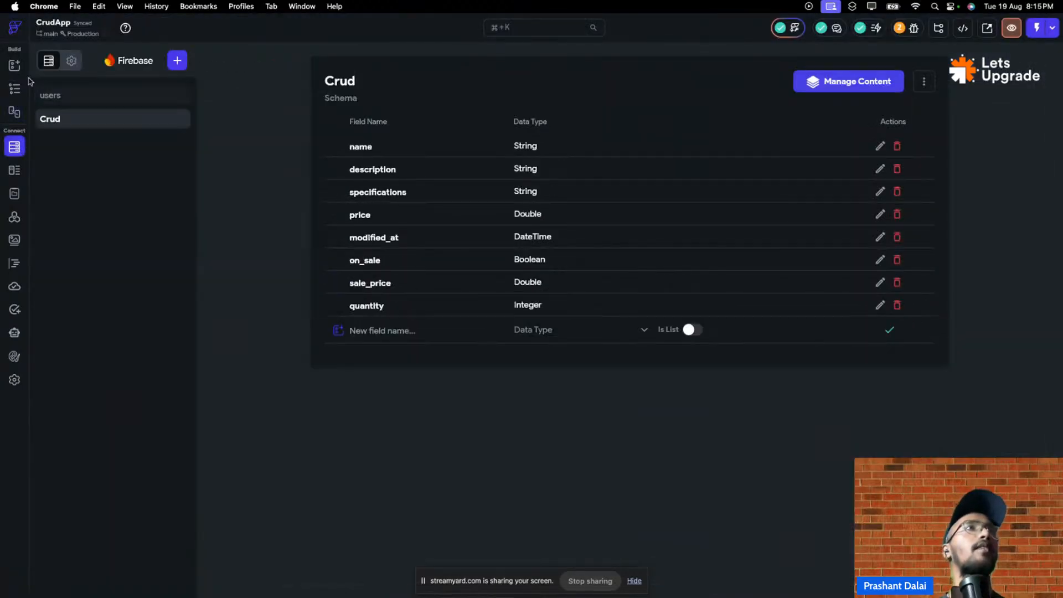
{"action": "left_click", "coordinate": [13, 67]}
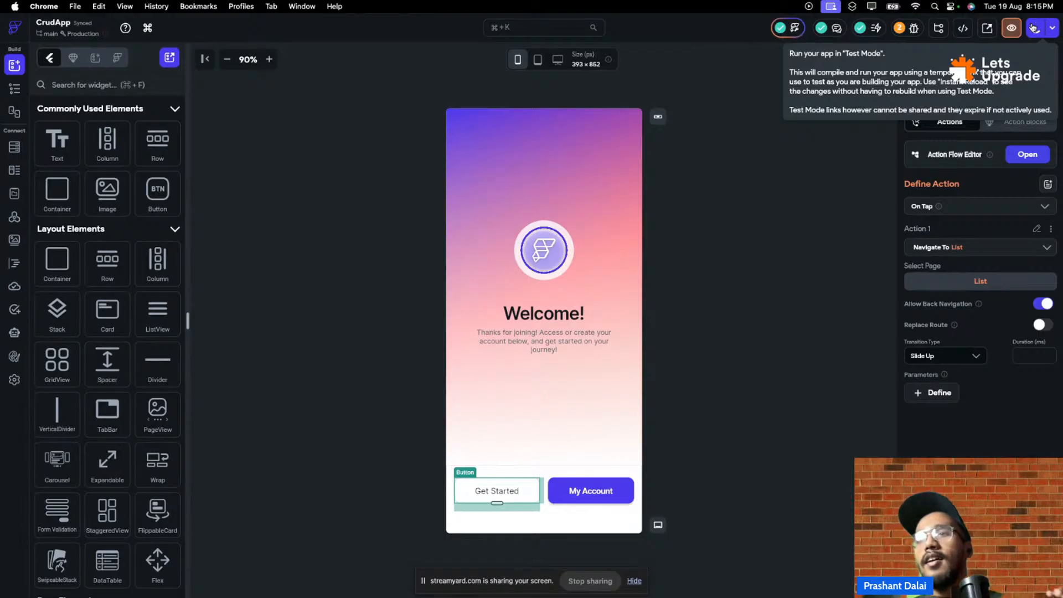
- Launch CrudApp in Test Mode in a new tab, then switch back to the FlutterFlow editor tab
{"action": "left_click", "coordinate": [1033, 27]}
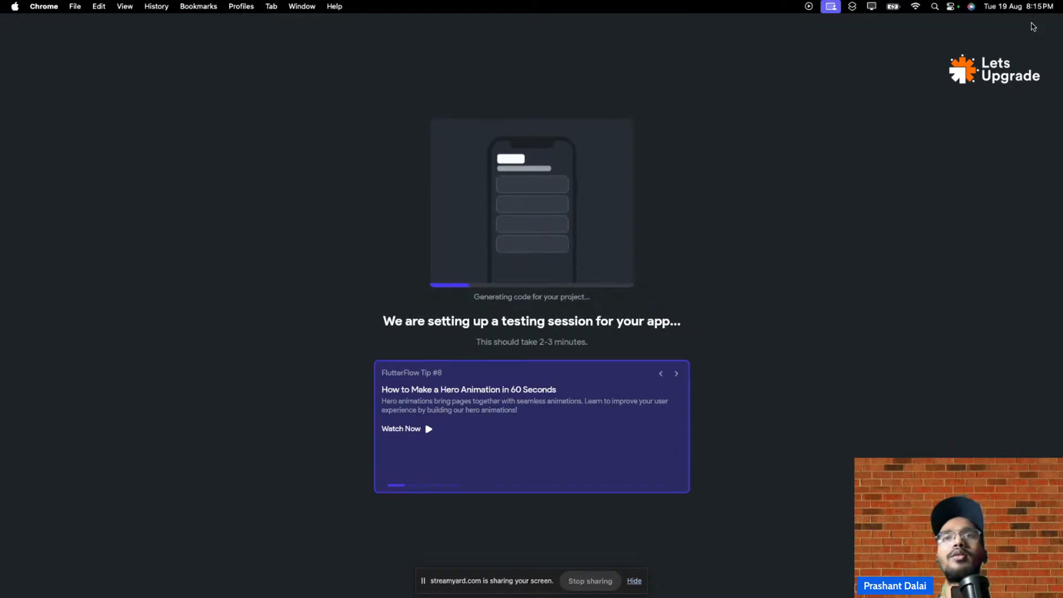
{"action": "mouse_move", "coordinate": [1037, 3]}
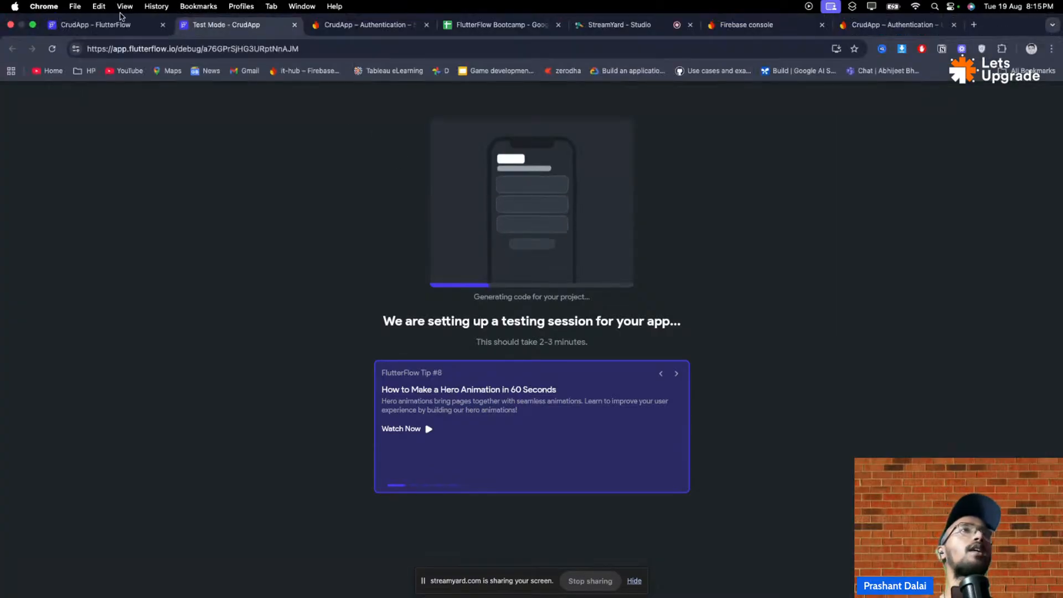
{"action": "left_click", "coordinate": [117, 26]}
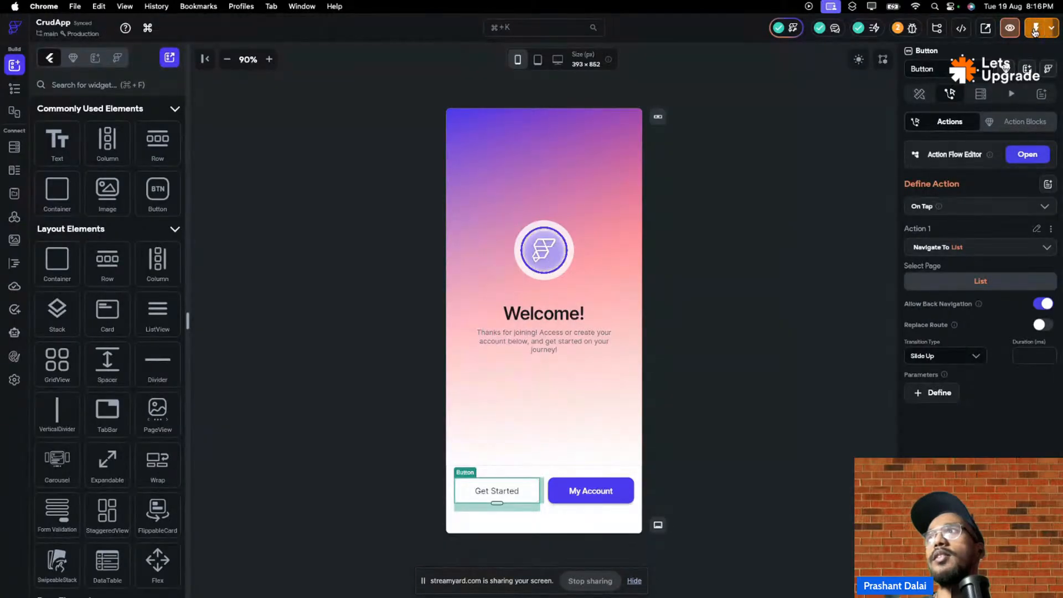
- Open the Data Schema page, start and cancel a new data type, and glance at Enums
{"action": "left_click", "coordinate": [14, 147]}
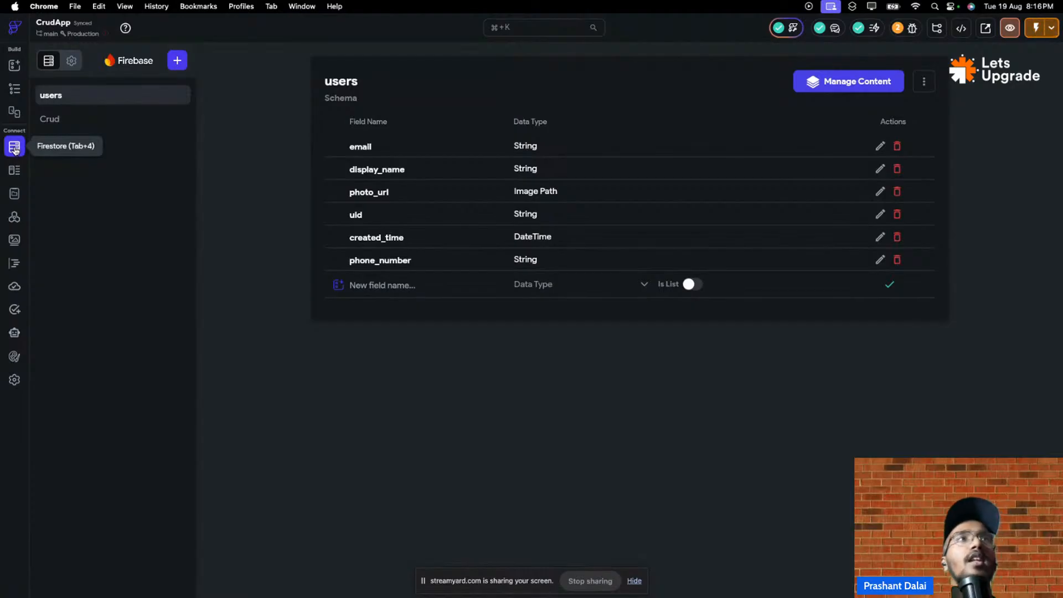
{"action": "left_click", "coordinate": [15, 169]}
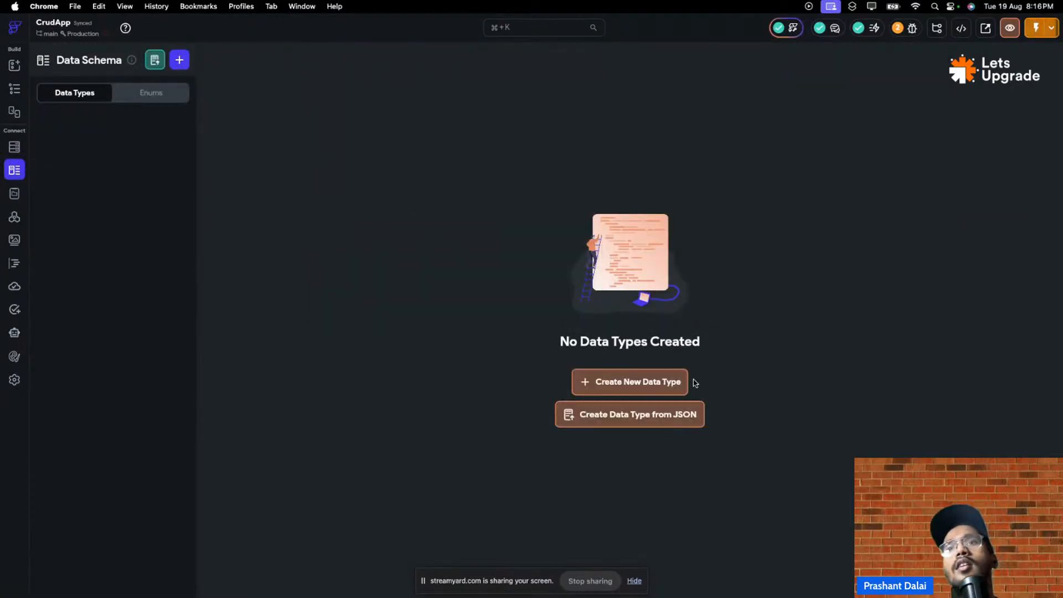
{"action": "left_click", "coordinate": [651, 391]}
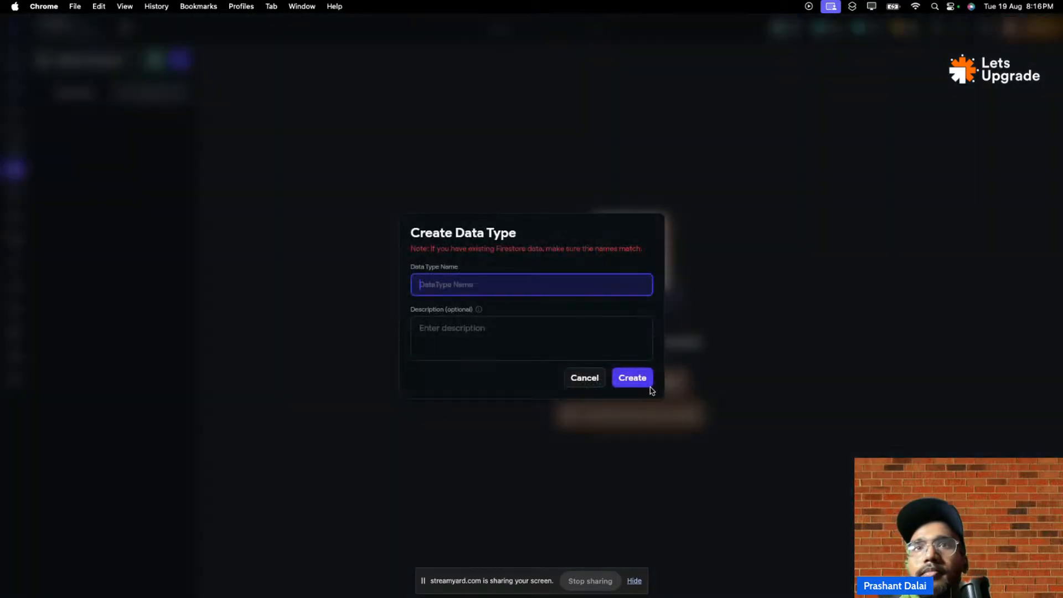
{"action": "left_click", "coordinate": [583, 383]}
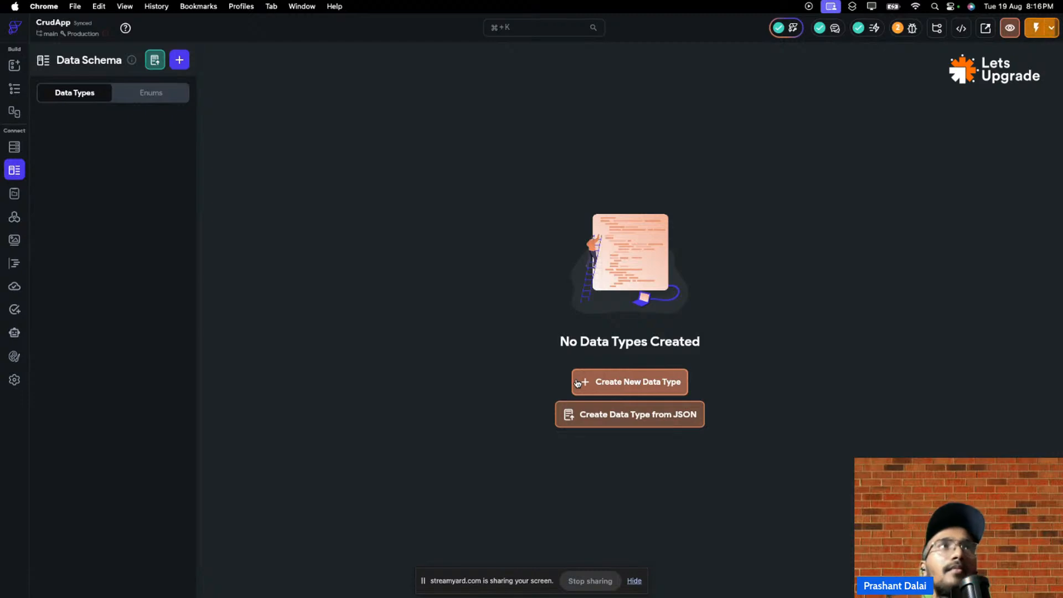
{"action": "left_click", "coordinate": [150, 93]}
{"action": "left_click", "coordinate": [60, 94]}
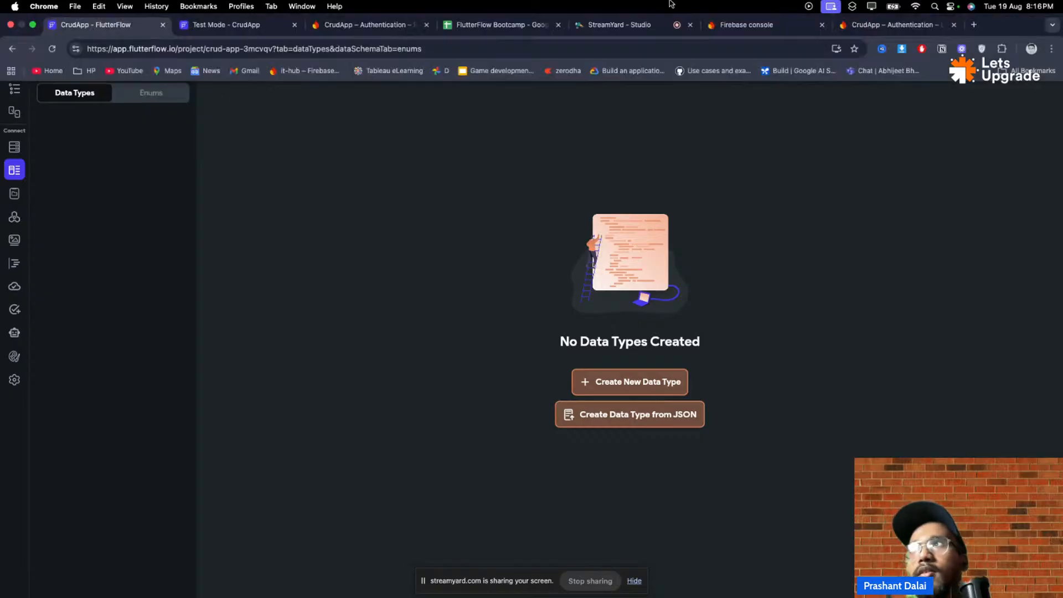
- In the test app, tap Get Started to reach the My Users list and scroll through it
{"action": "mouse_move", "coordinate": [440, 2]}
{"action": "left_click", "coordinate": [246, 25]}
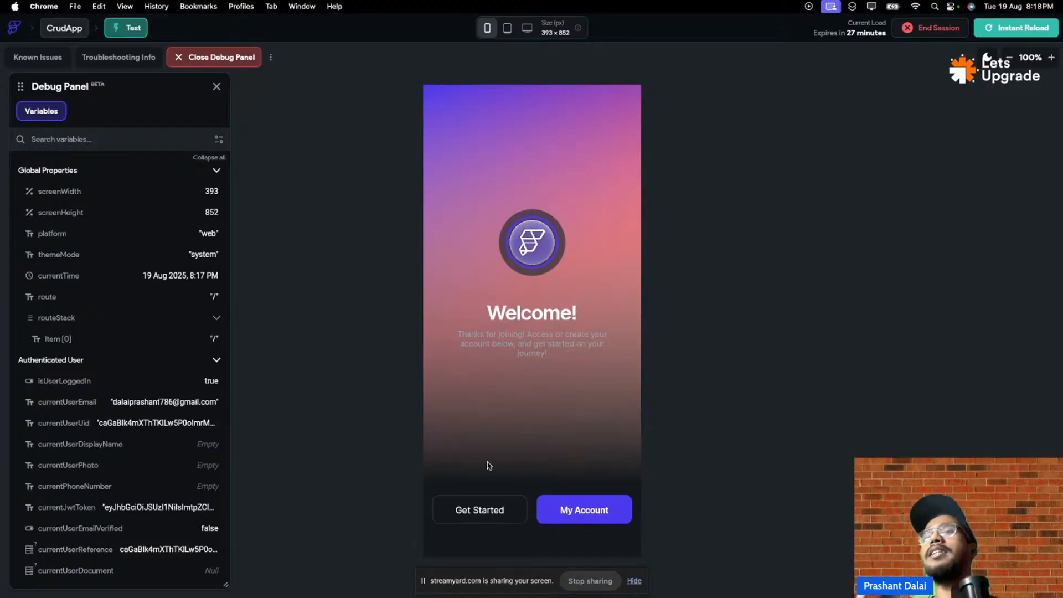
{"action": "left_click", "coordinate": [513, 525]}
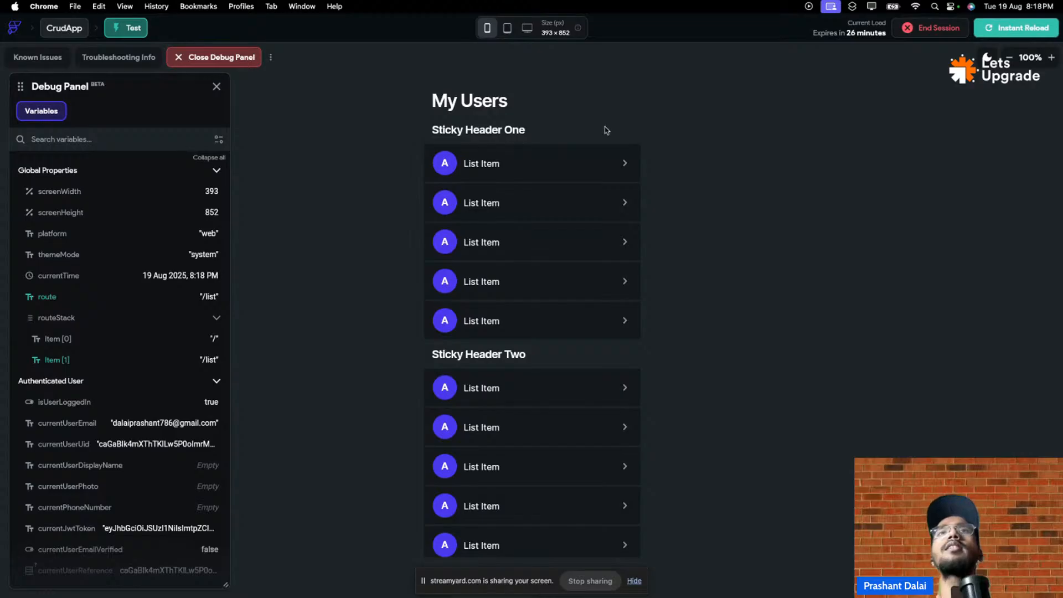
{"action": "scroll", "coordinate": [591, 297], "scroll_direction": "down", "scroll_amount": 3}
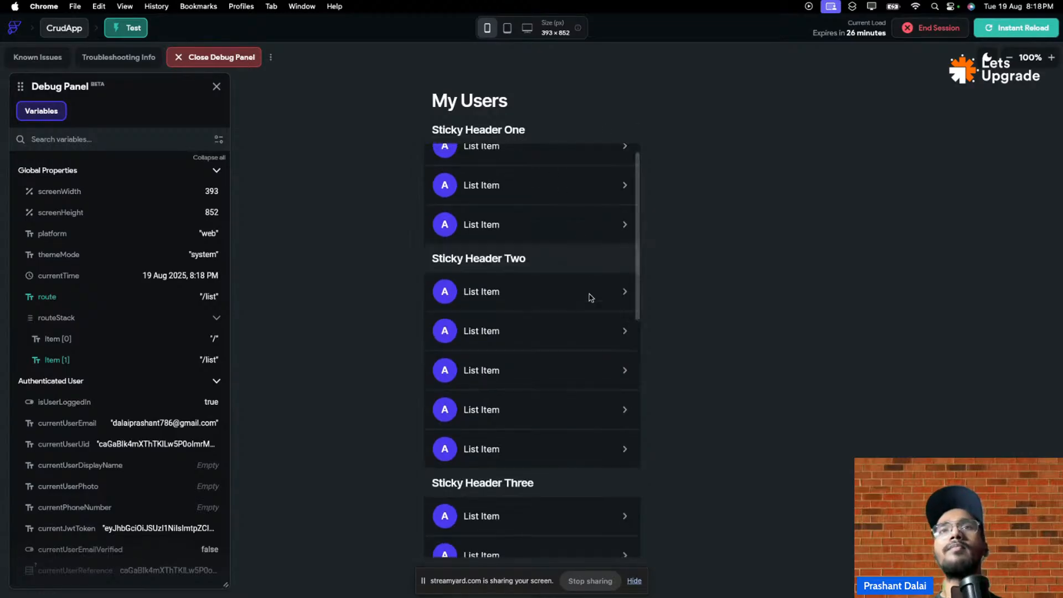
{"action": "scroll", "coordinate": [591, 297], "scroll_direction": "down", "scroll_amount": 10}
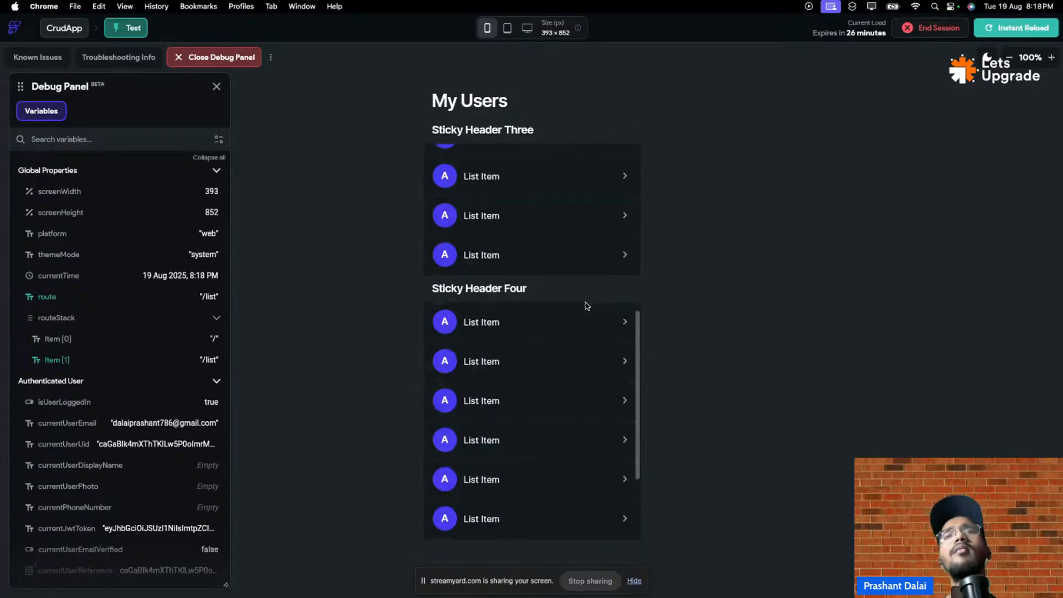
{"action": "scroll", "coordinate": [583, 404], "scroll_direction": "up", "scroll_amount": 10}
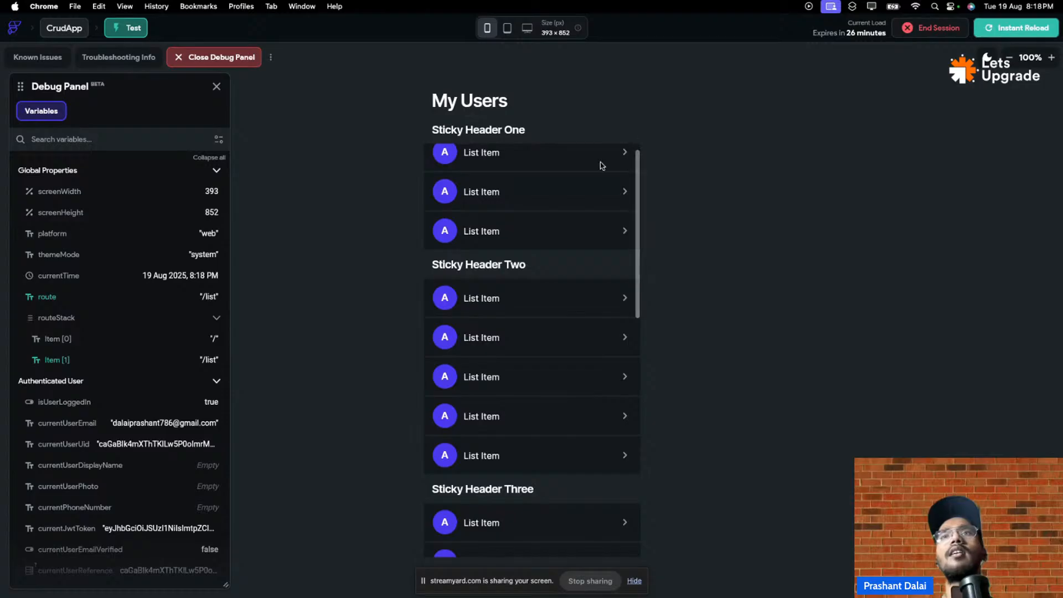
{"action": "scroll", "coordinate": [606, 166], "scroll_direction": "up", "scroll_amount": 3}
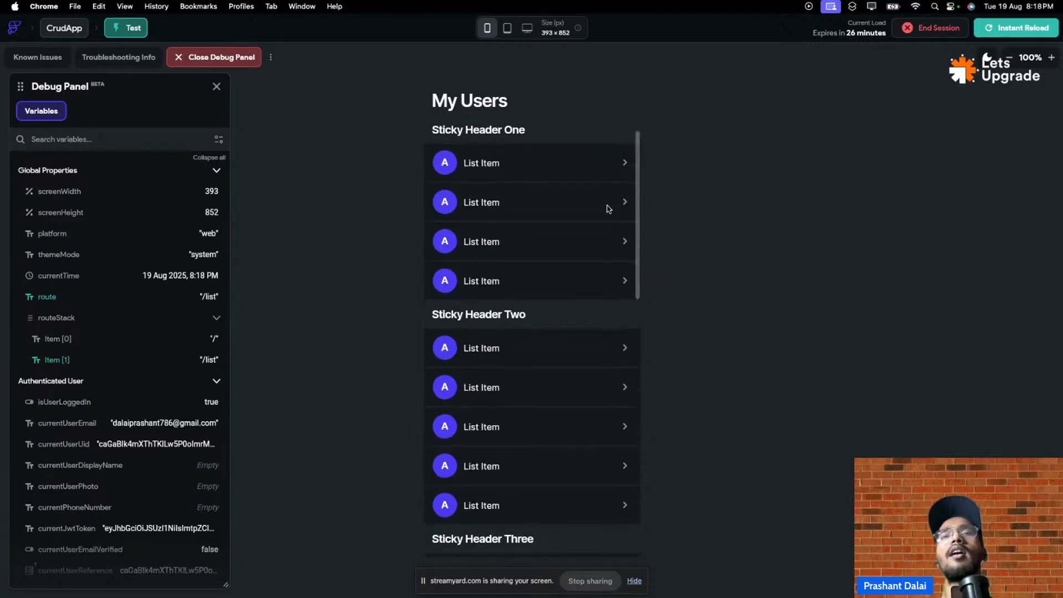
{"action": "scroll", "coordinate": [607, 209], "scroll_direction": "up", "scroll_amount": 1}
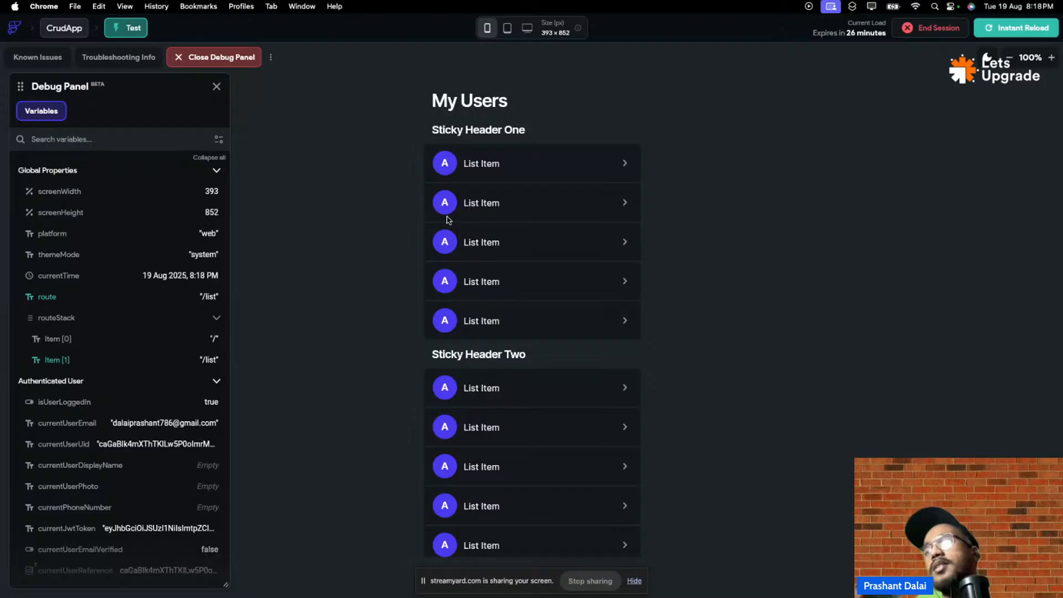
- Return to the FlutterFlow editor and view the Storyboard of screen flows
{"action": "mouse_move", "coordinate": [526, 17]}
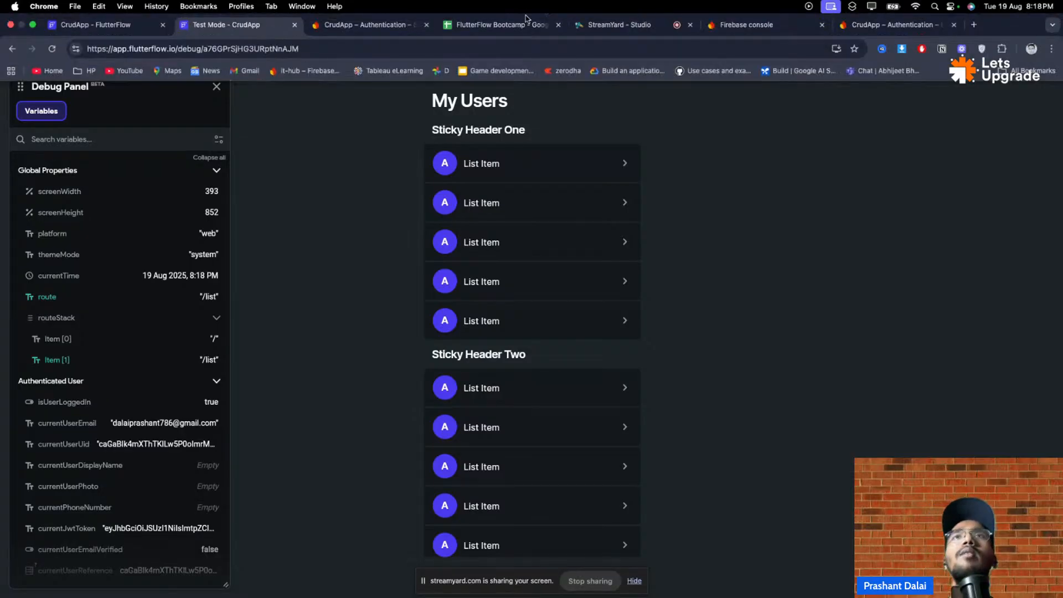
{"action": "left_click", "coordinate": [139, 25]}
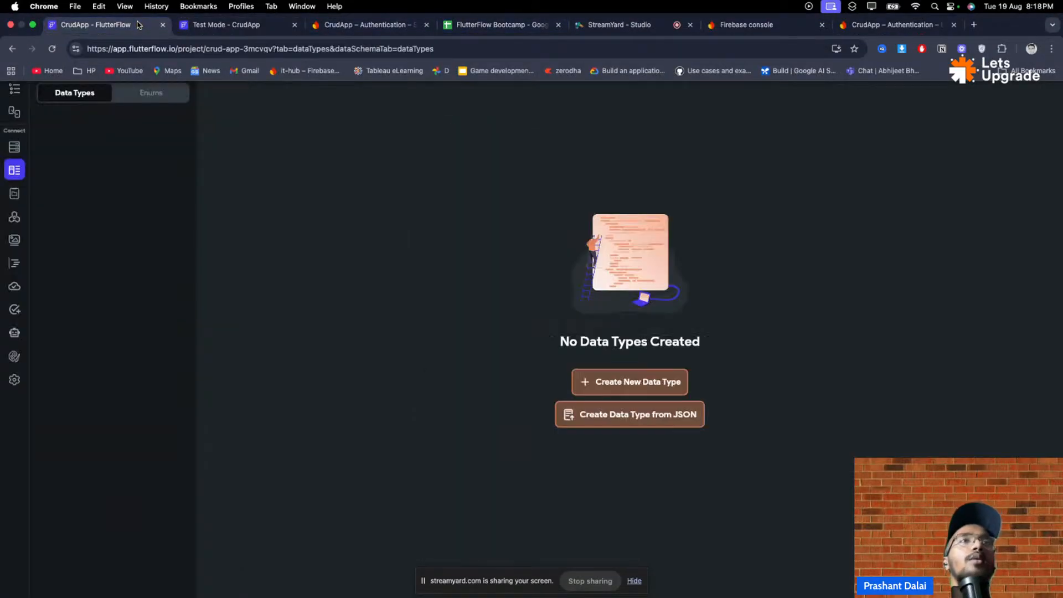
{"action": "left_click", "coordinate": [15, 112]}
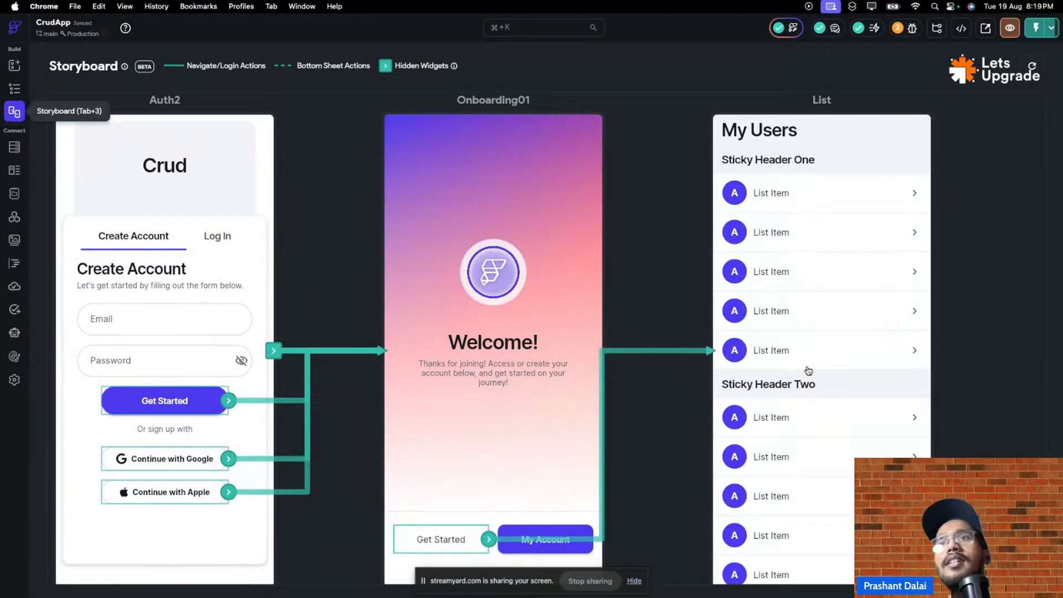
- Browse the Onboarding01, Auth2 and List pages, dismiss the new-page templates, and open Auth2
{"action": "left_click", "coordinate": [15, 89]}
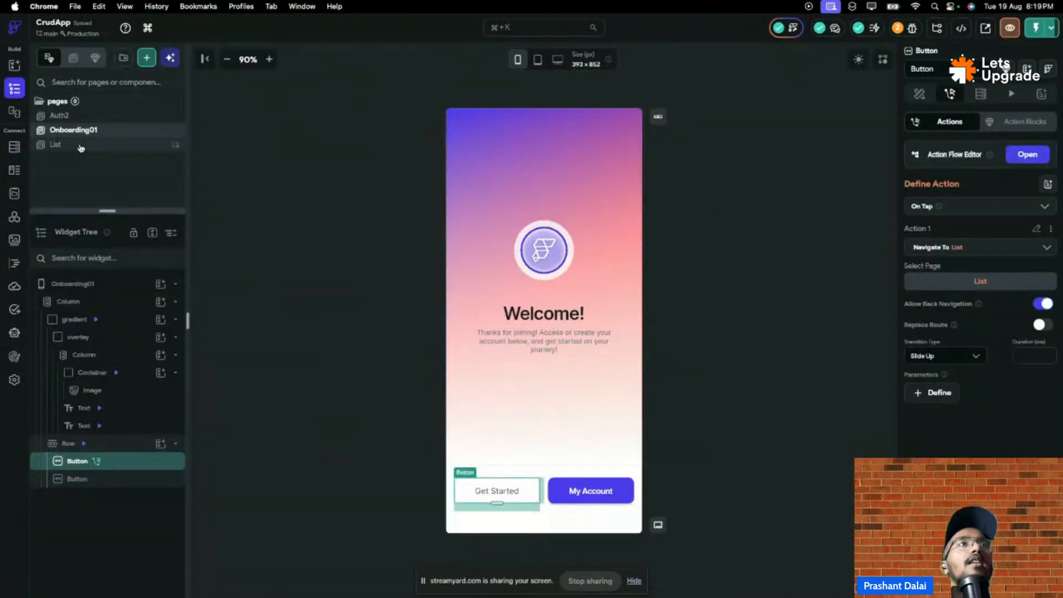
{"action": "left_click", "coordinate": [102, 116]}
{"action": "left_click", "coordinate": [98, 145]}
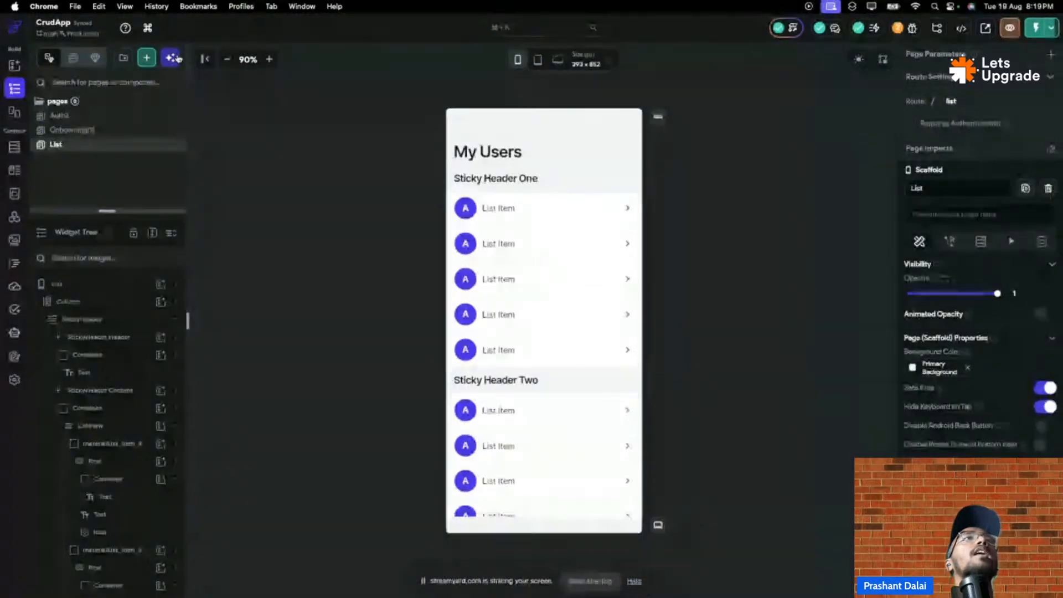
{"action": "left_click", "coordinate": [147, 60]}
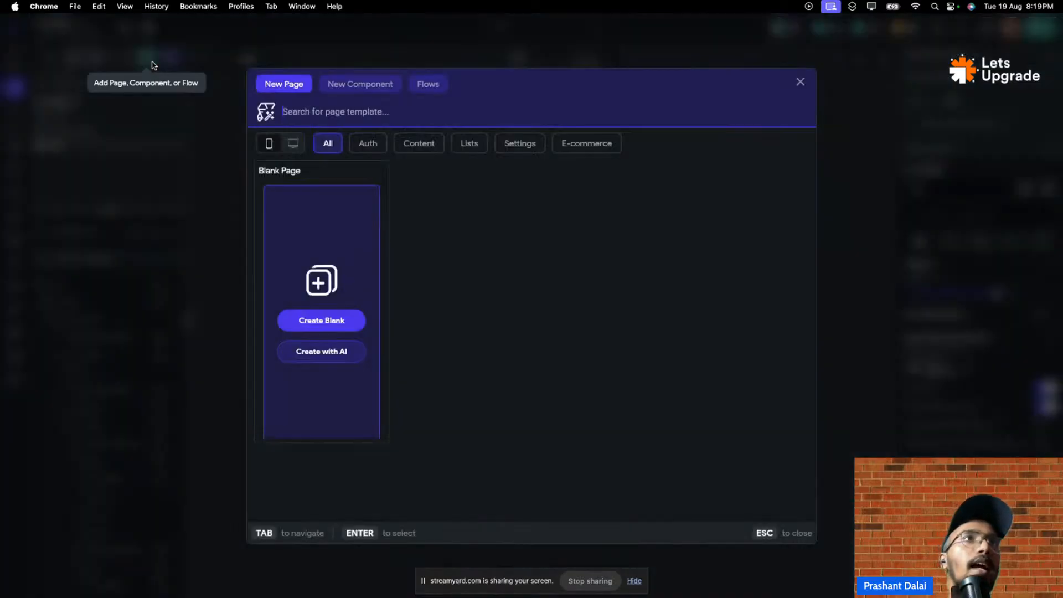
{"action": "left_click", "coordinate": [219, 130]}
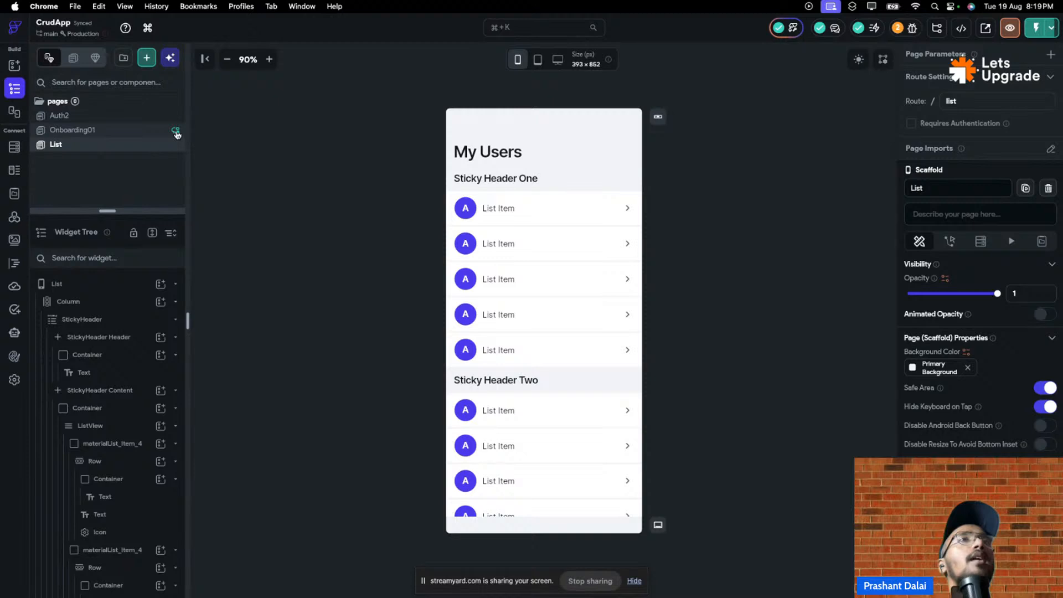
{"action": "left_click", "coordinate": [153, 115]}
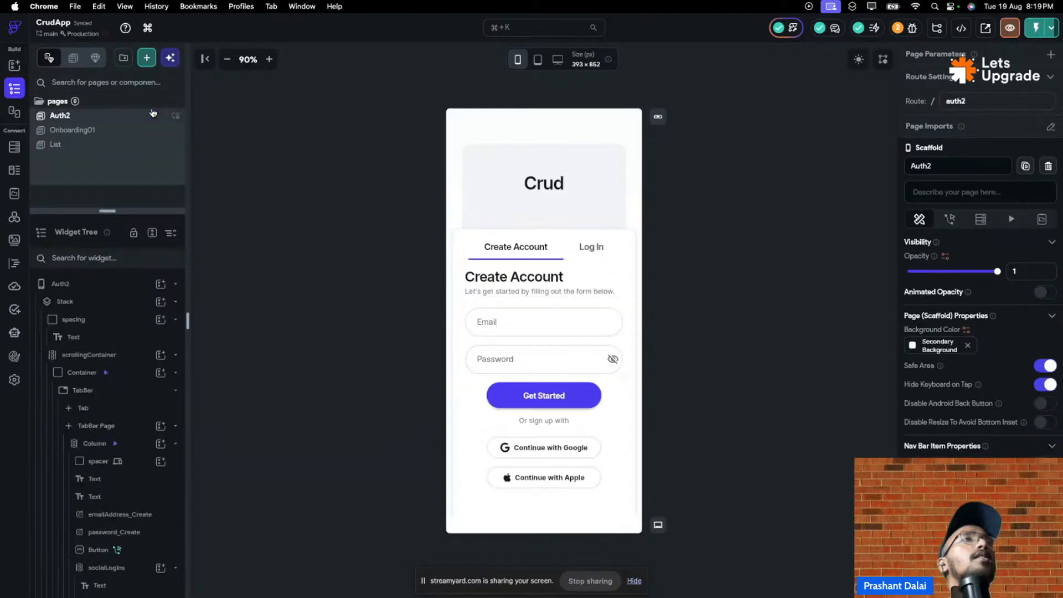
- Create a pages folder named 'New' in the Pages panel
{"action": "left_click", "coordinate": [124, 62]}
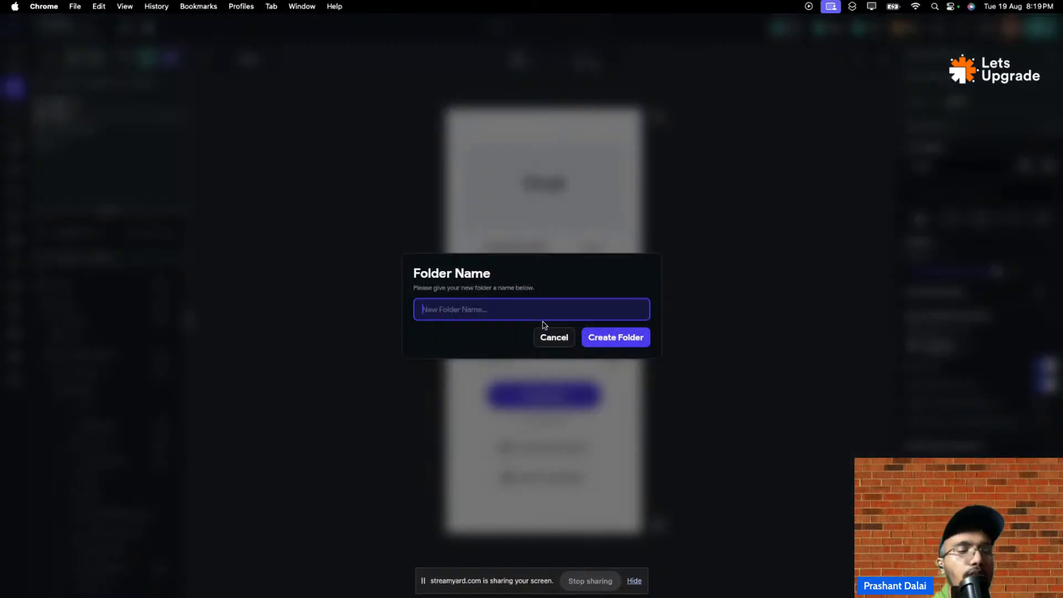
{"action": "type", "text": "Ne"}
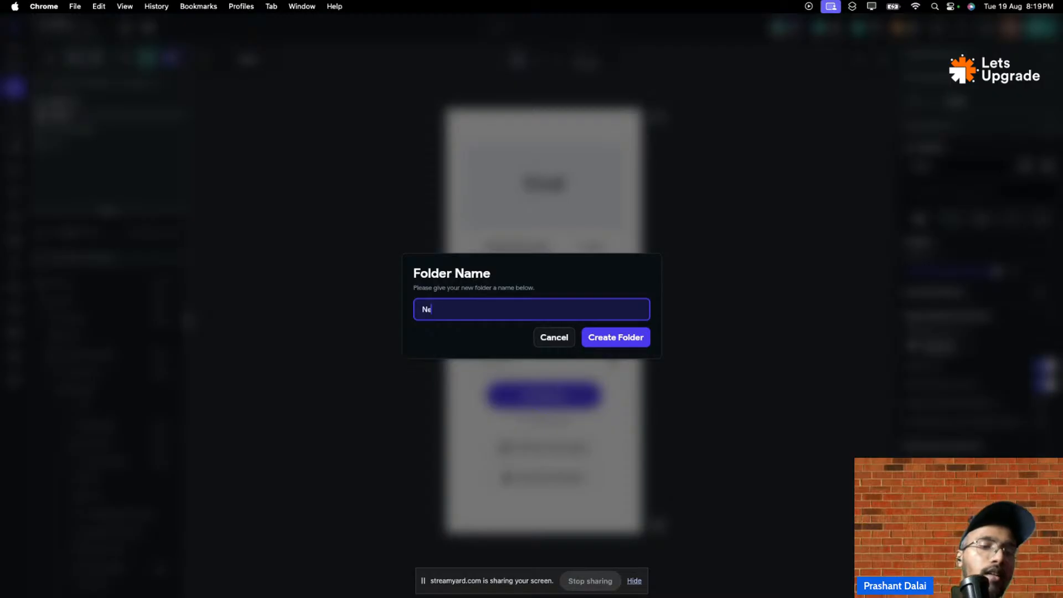
{"action": "type", "text": "w"}
{"action": "left_click", "coordinate": [622, 336]}
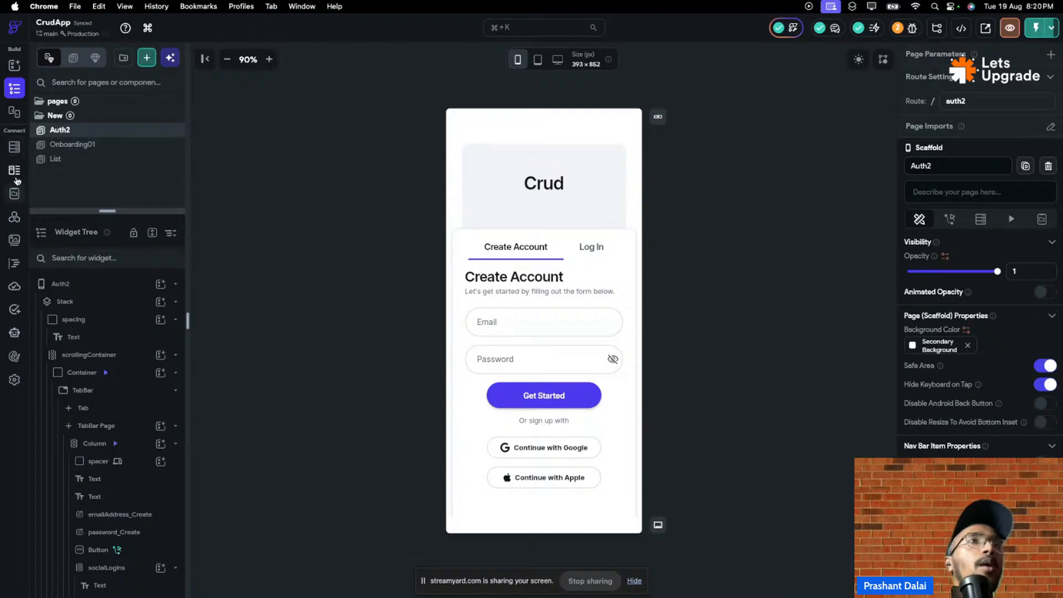
- In App Settings, enable Push Notifications for CrudApp, keeping the automatic permission prompt on
{"action": "left_click", "coordinate": [15, 380]}
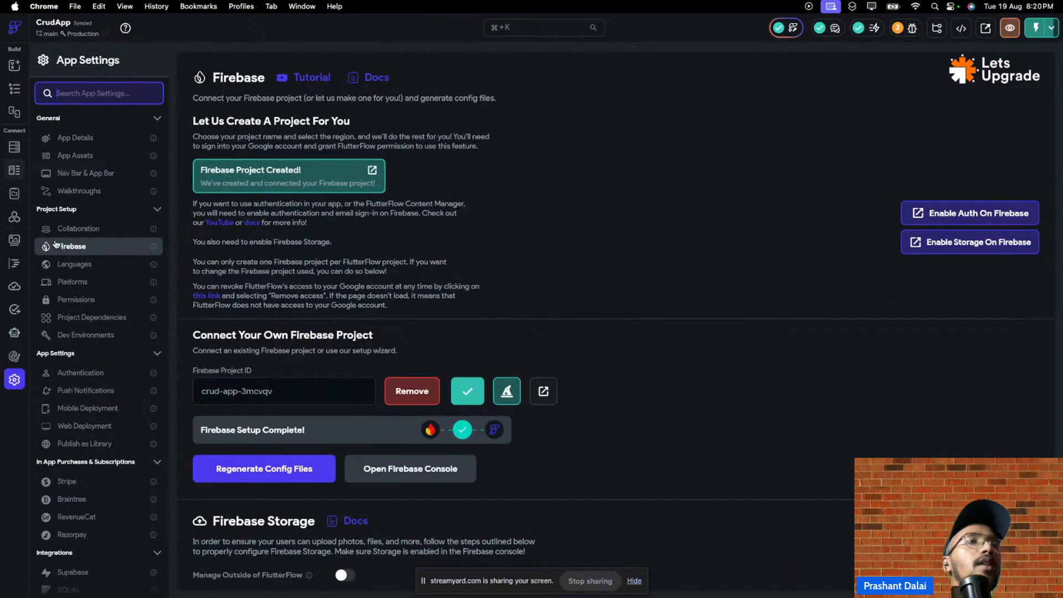
{"action": "scroll", "coordinate": [81, 332], "scroll_direction": "down", "scroll_amount": 3}
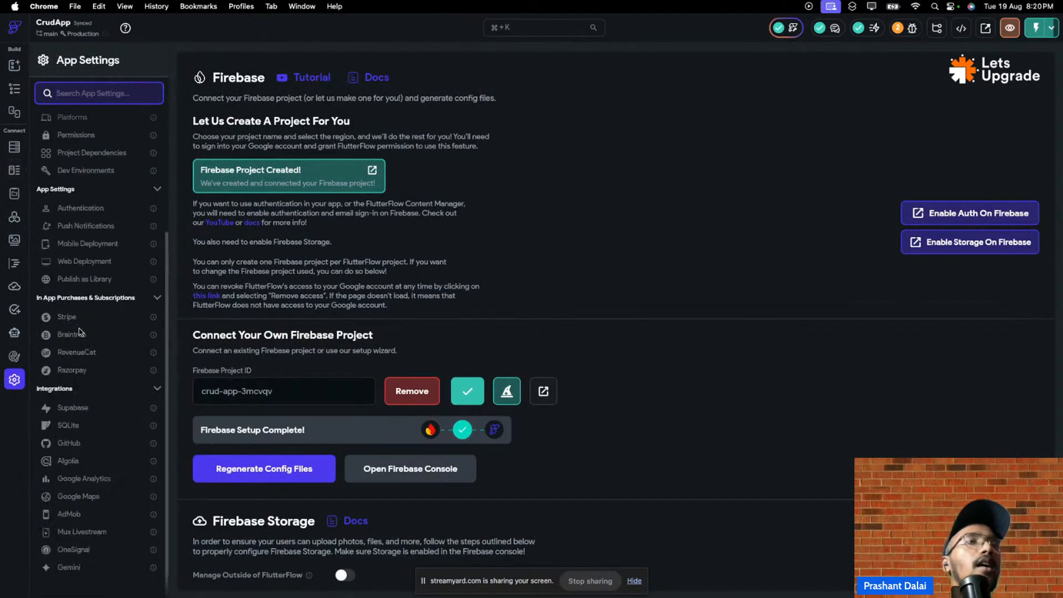
{"action": "left_click", "coordinate": [136, 225]}
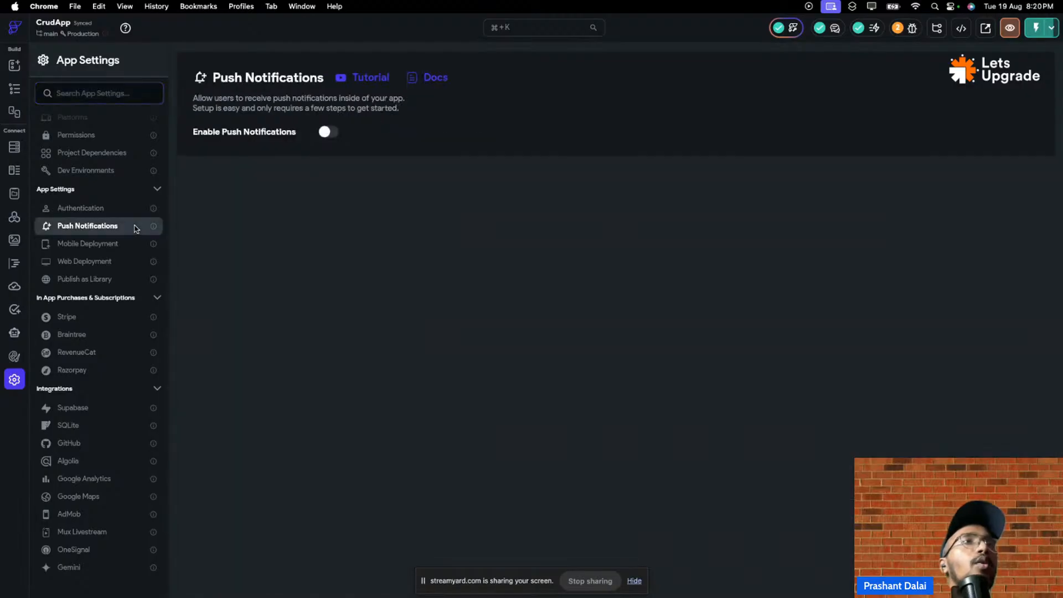
{"action": "left_click", "coordinate": [331, 136]}
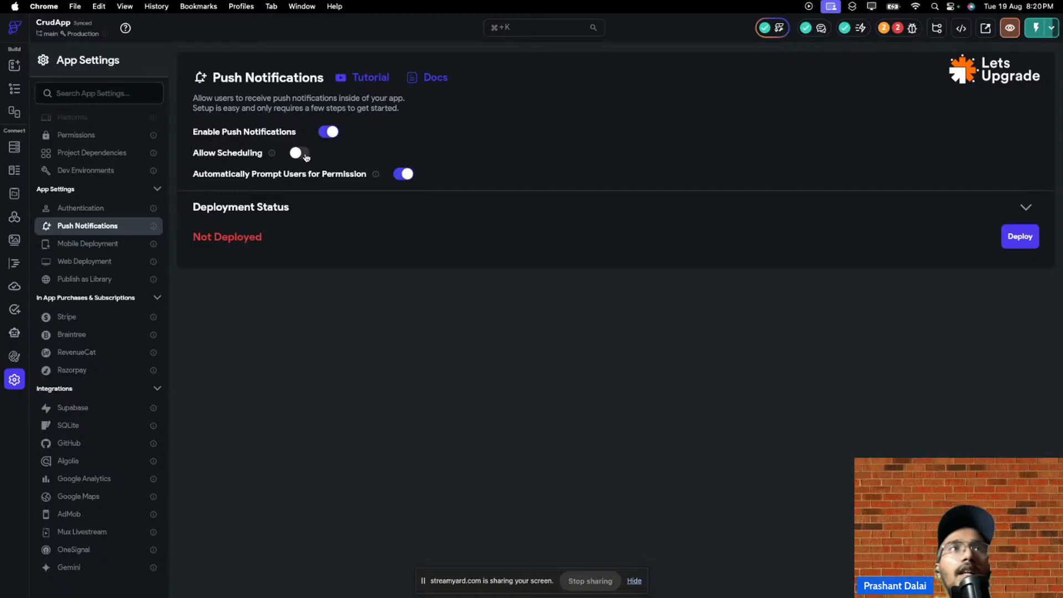
{"action": "mouse_move", "coordinate": [271, 156]}
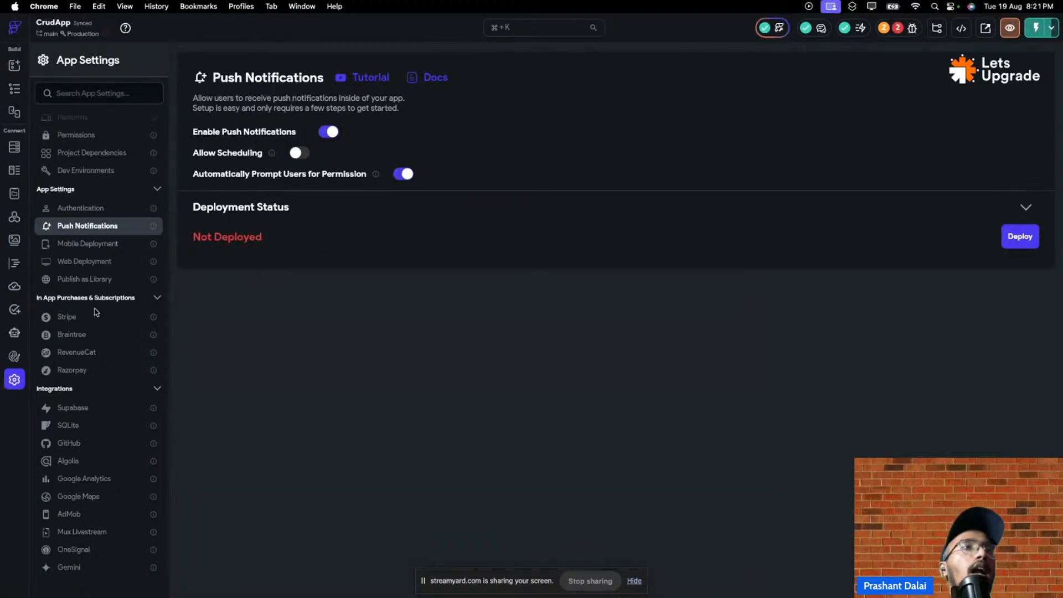
- Browse the Stripe, Braintree, RevenueCat and Razorpay payment settings, ending on Razorpay
{"action": "left_click", "coordinate": [115, 317]}
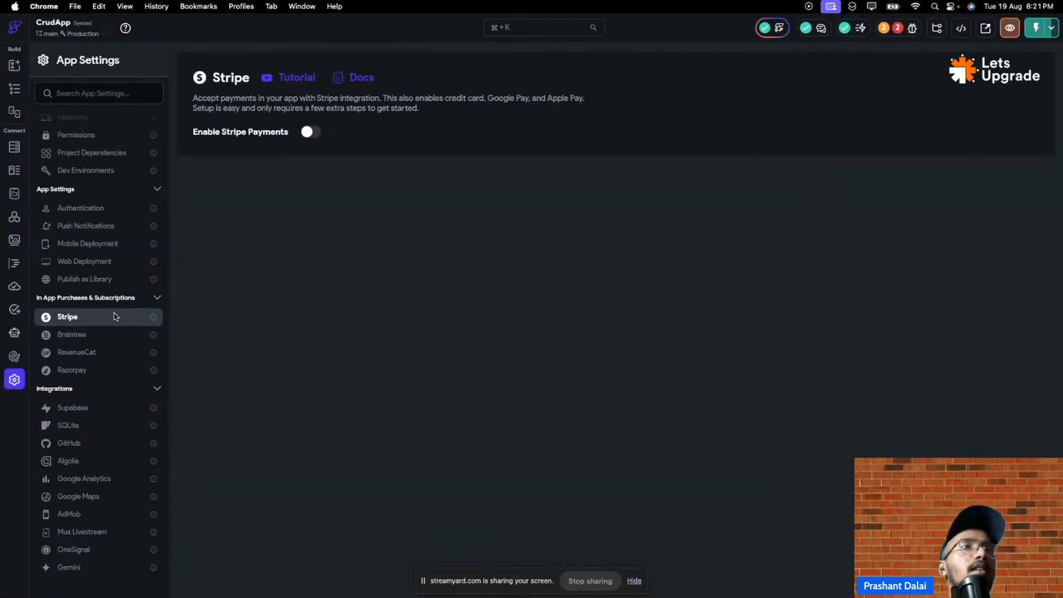
{"action": "left_click", "coordinate": [113, 334]}
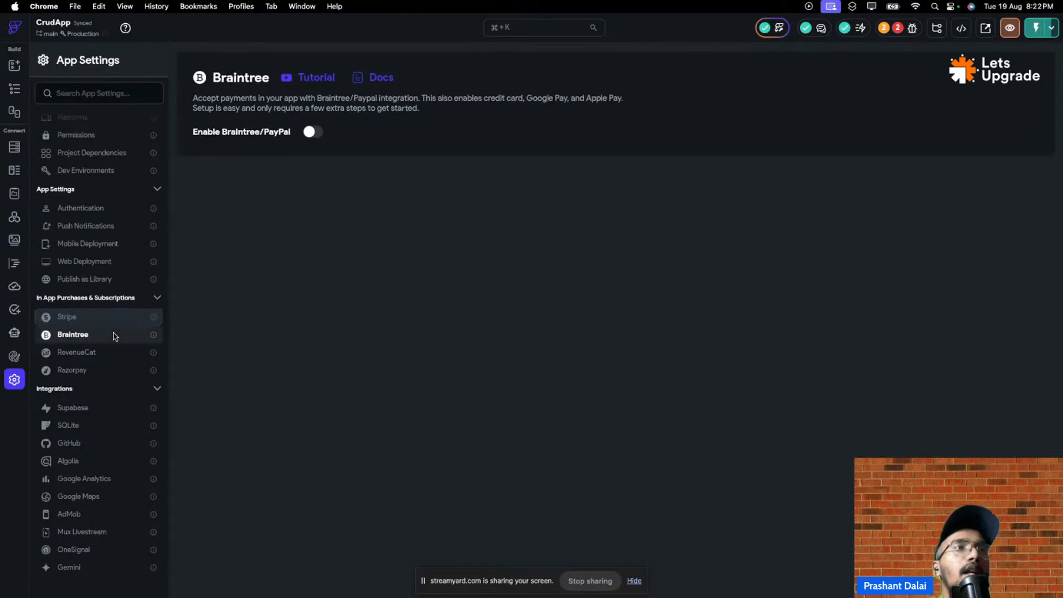
{"action": "left_click", "coordinate": [99, 356]}
{"action": "left_click", "coordinate": [96, 368]}
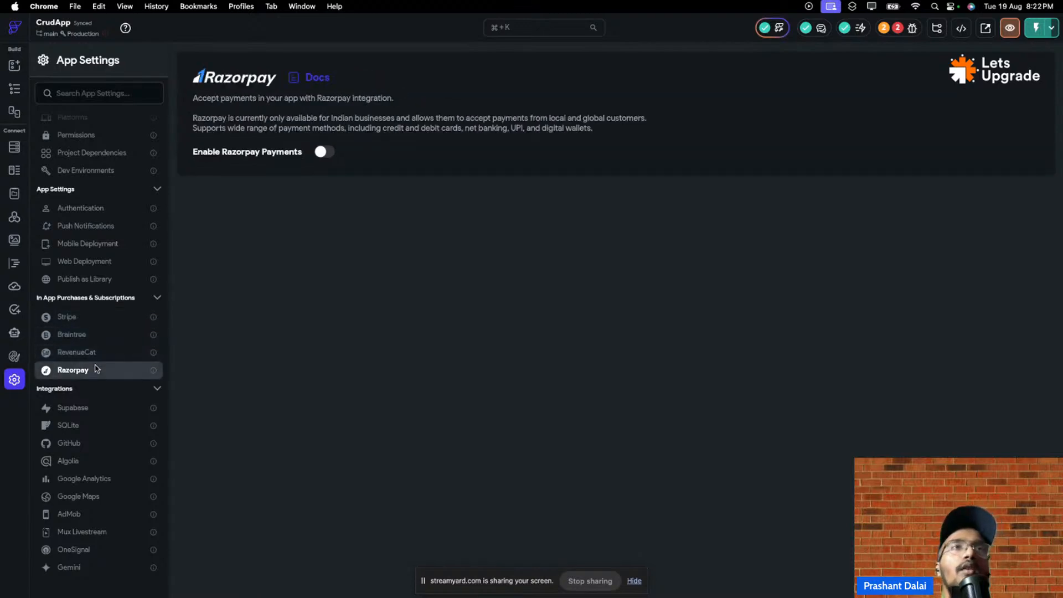
{"action": "left_click", "coordinate": [106, 318]}
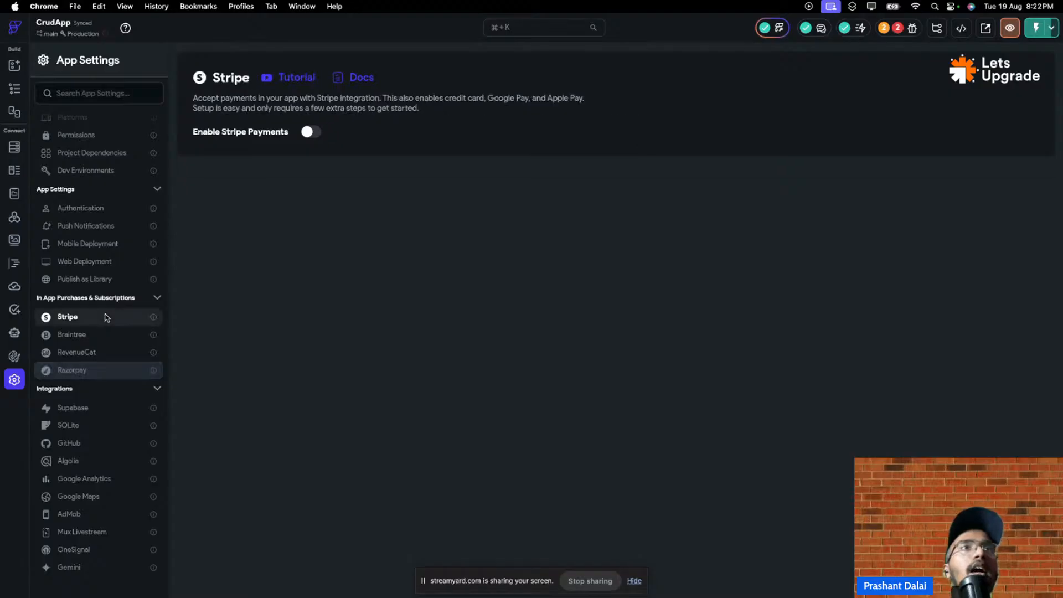
{"action": "left_click", "coordinate": [116, 372]}
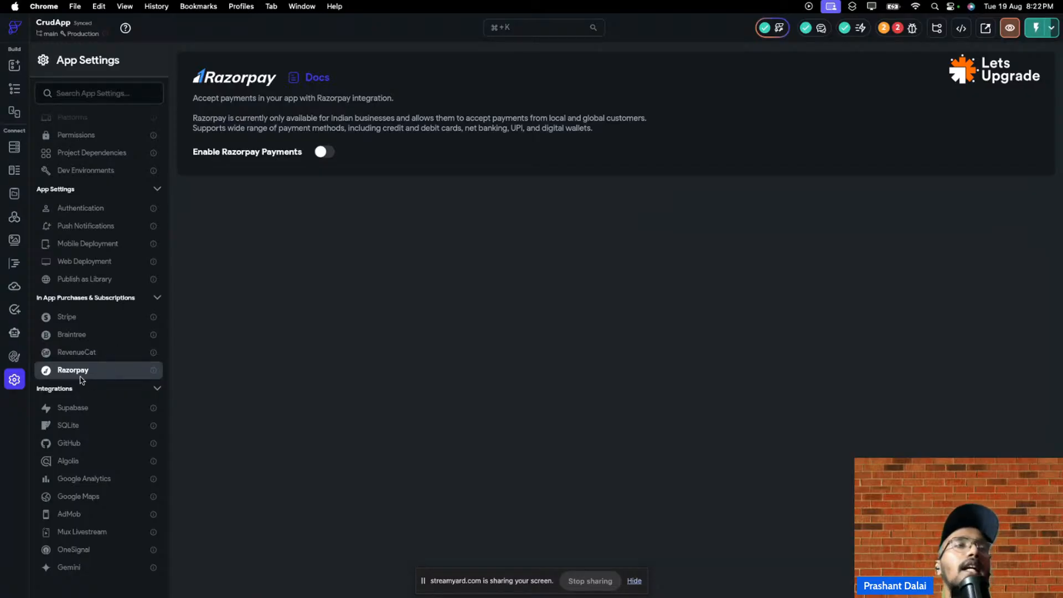
{"action": "left_click", "coordinate": [104, 352]}
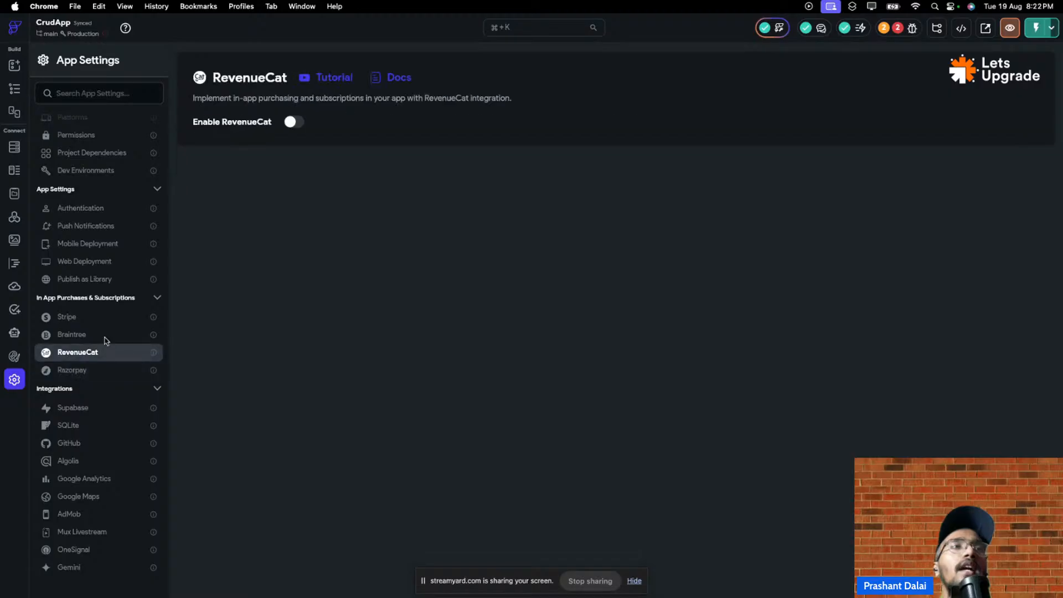
{"action": "left_click", "coordinate": [106, 335]}
{"action": "left_click", "coordinate": [107, 319]}
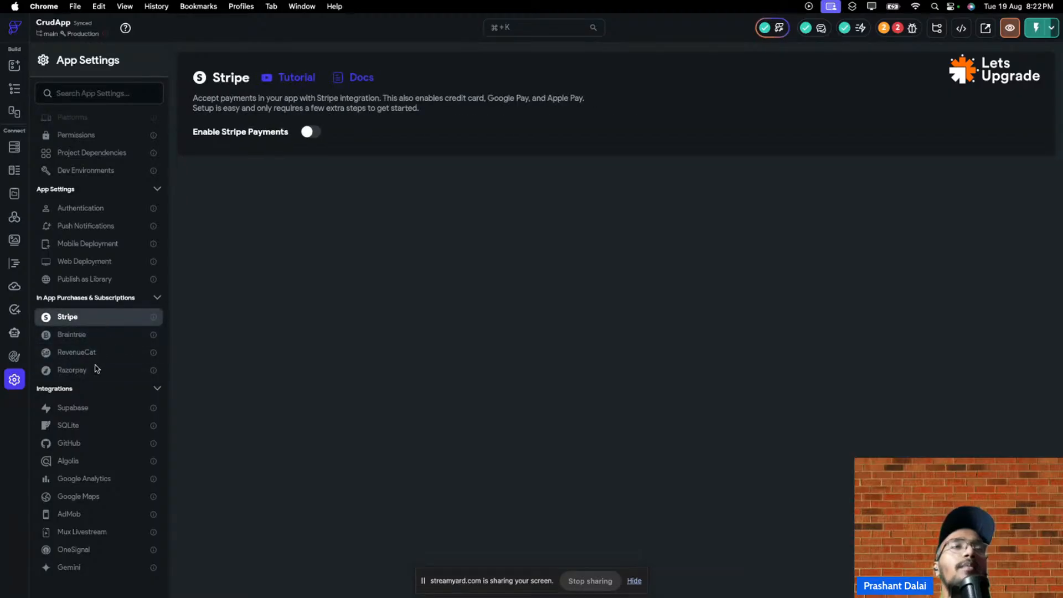
{"action": "left_click", "coordinate": [95, 369]}
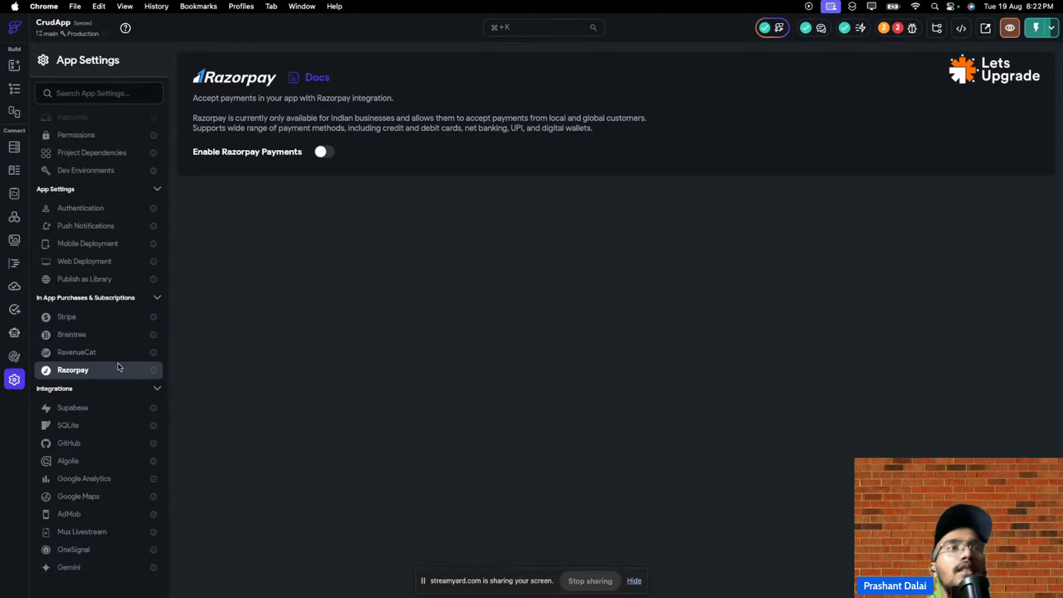
- Read the RazorPay integration docs, then go back to CrudApp's Razorpay settings tab
{"action": "left_click", "coordinate": [308, 77]}
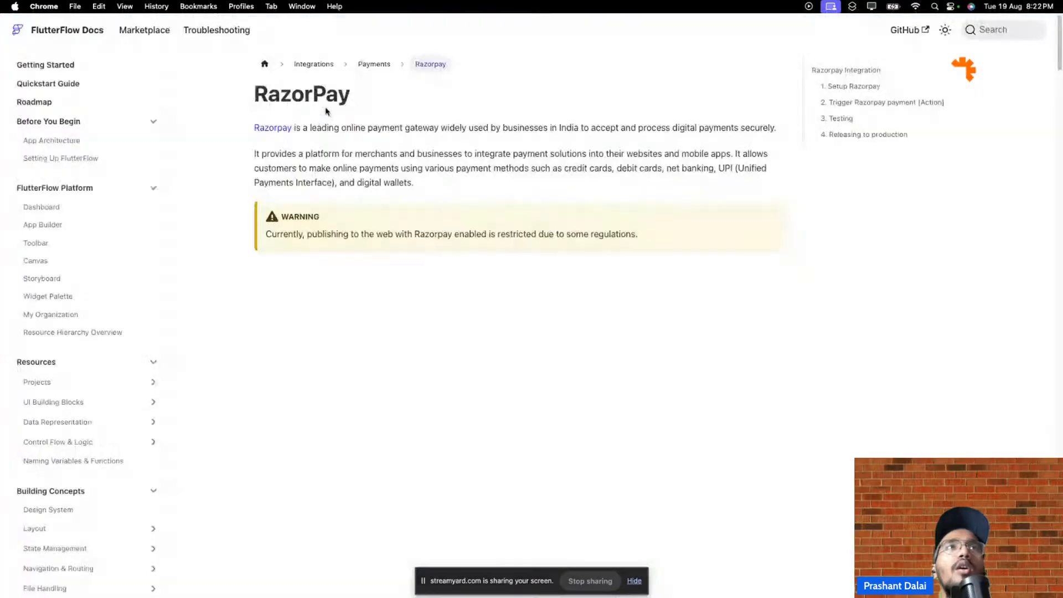
{"action": "mouse_move", "coordinate": [190, 4]}
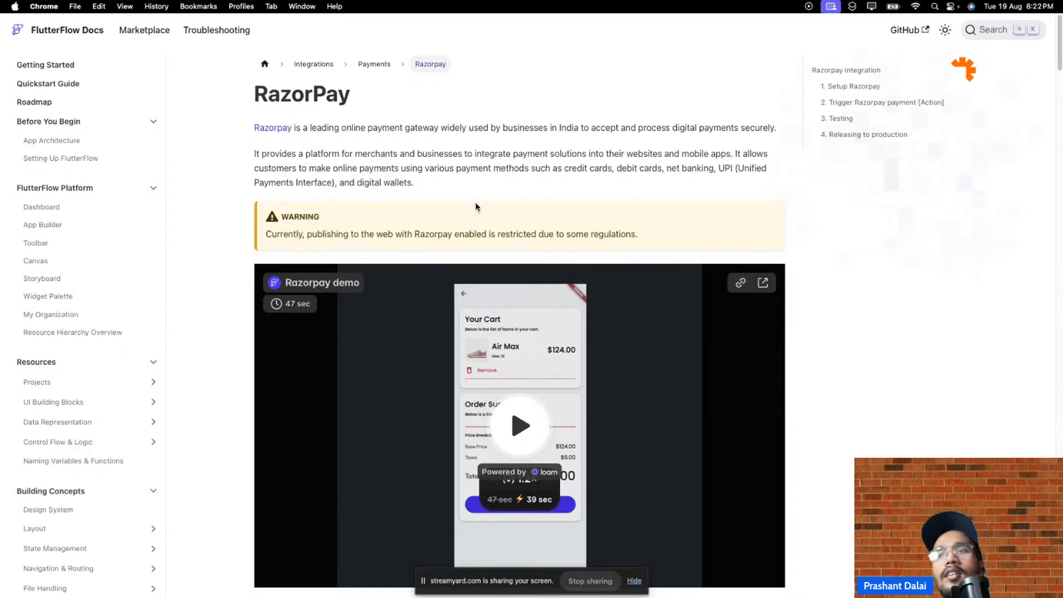
{"action": "mouse_move", "coordinate": [111, 6]}
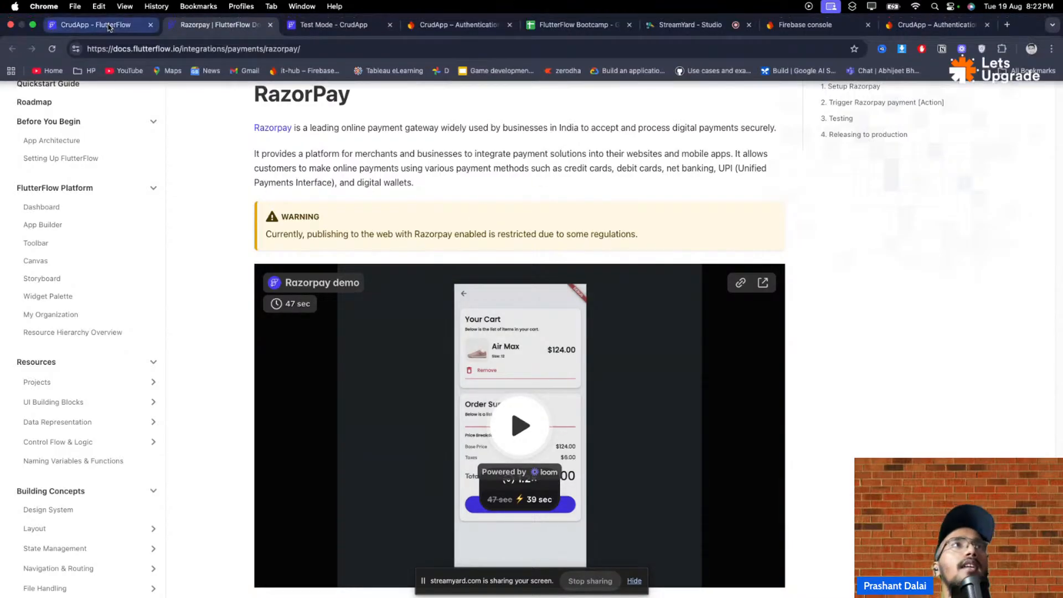
{"action": "left_click", "coordinate": [109, 26]}
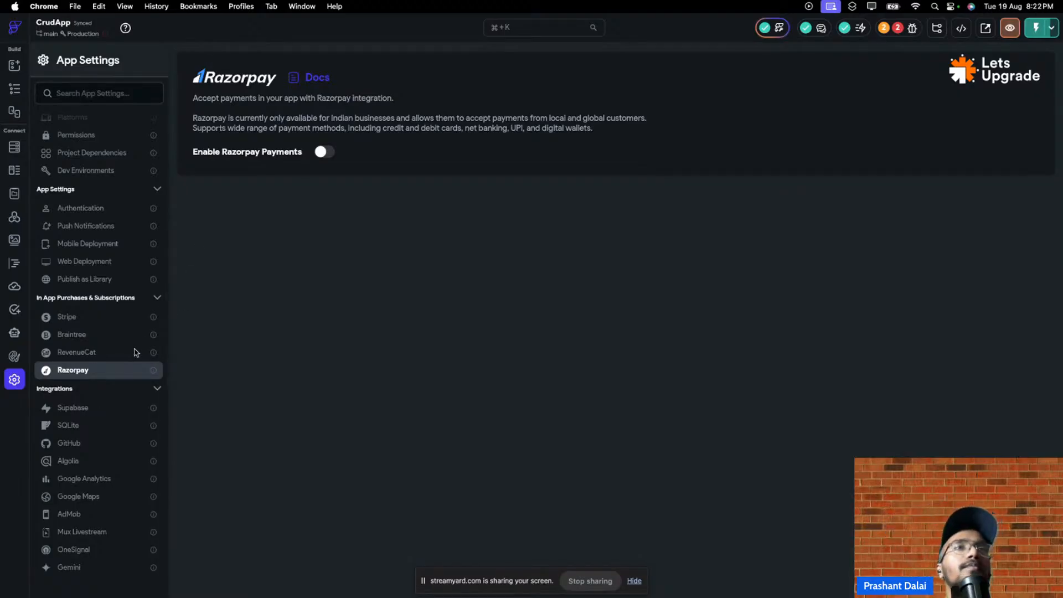
- Switch on Razorpay payments, select the test Key ID field, and reopen the RazorPay docs
{"action": "left_click", "coordinate": [328, 154]}
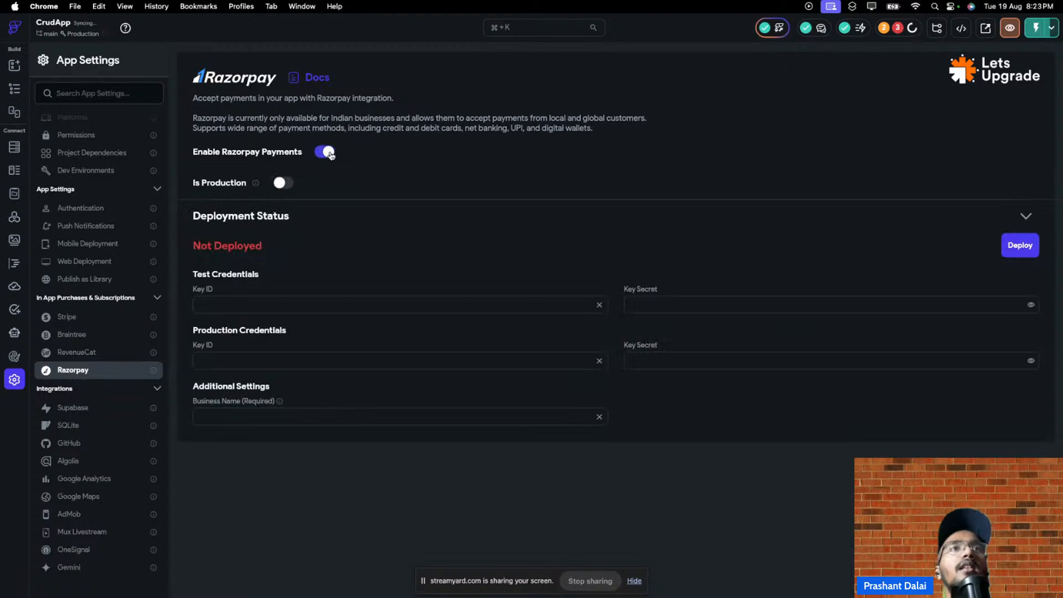
{"action": "left_click", "coordinate": [314, 305]}
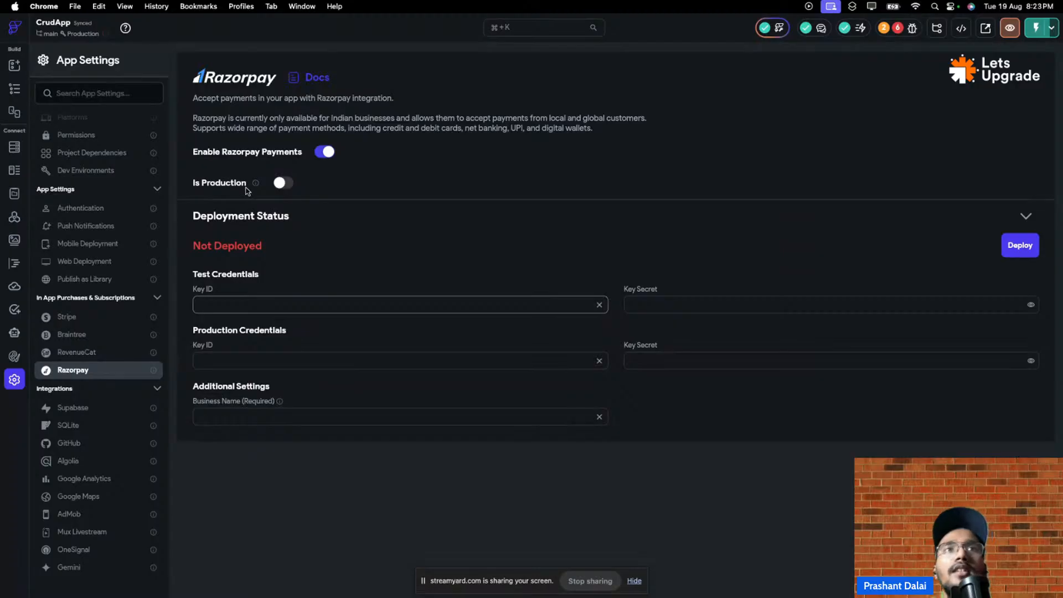
{"action": "mouse_move", "coordinate": [258, 188]}
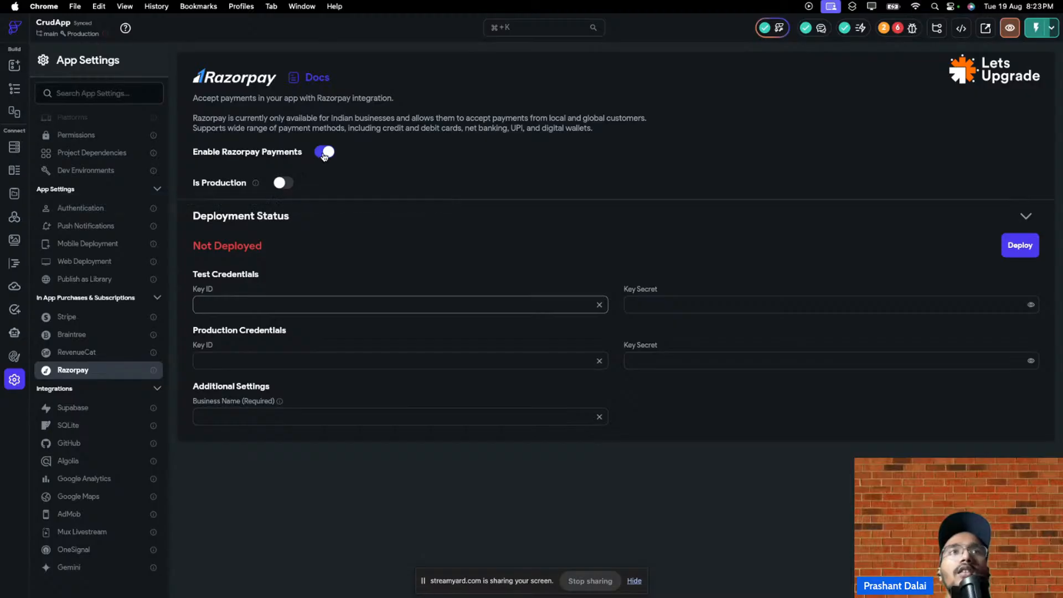
{"action": "left_click", "coordinate": [194, 275]}
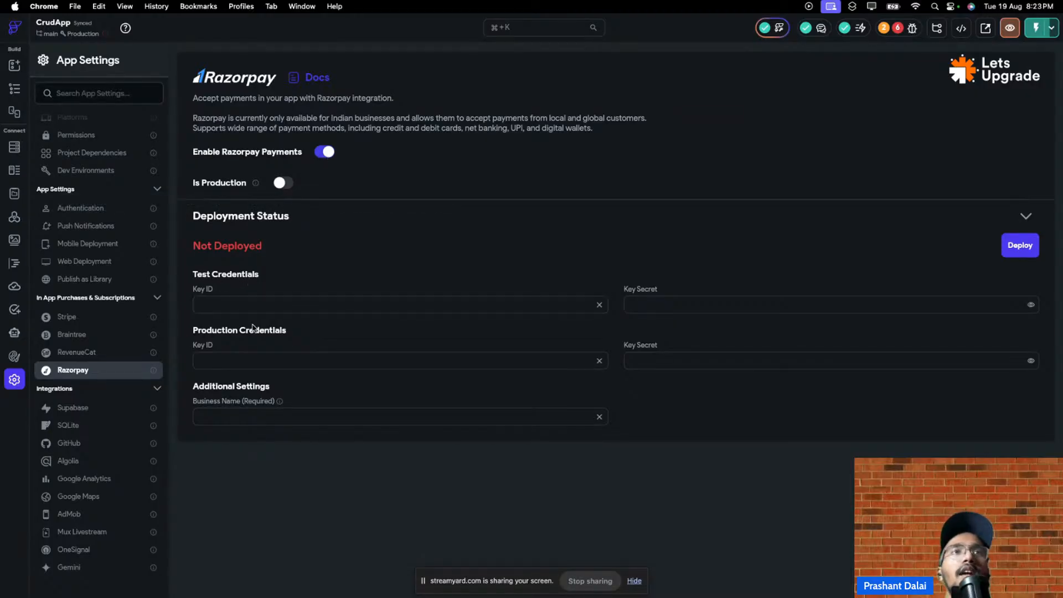
{"action": "left_click", "coordinate": [327, 79]}
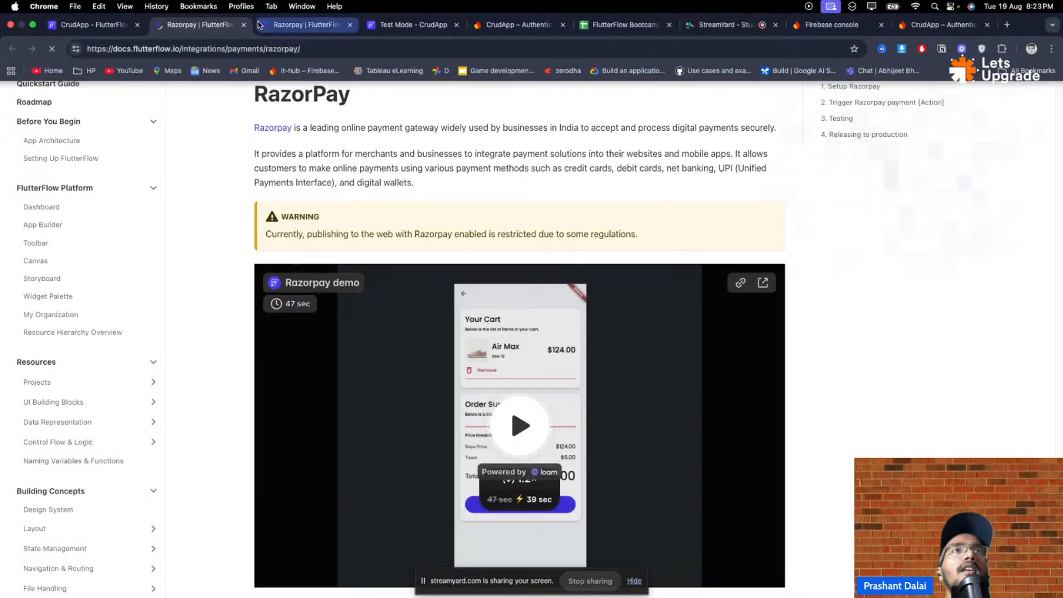
- Play the Razorpay demo video, scroll through the docs' steps 2–6, then return to CrudApp
{"action": "scroll", "coordinate": [421, 247], "scroll_direction": "down", "scroll_amount": 4}
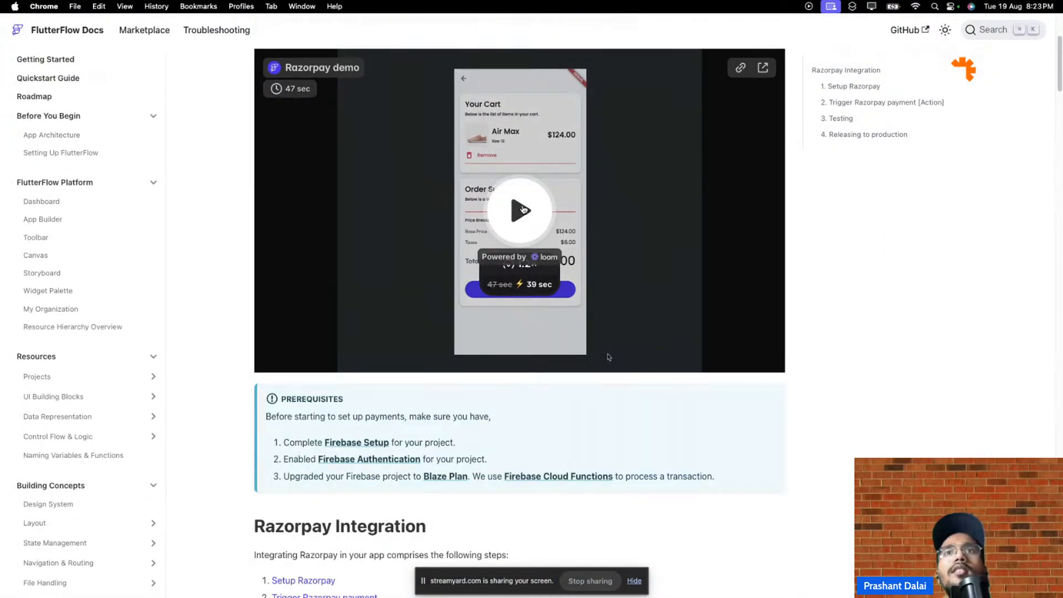
{"action": "left_click", "coordinate": [522, 209]}
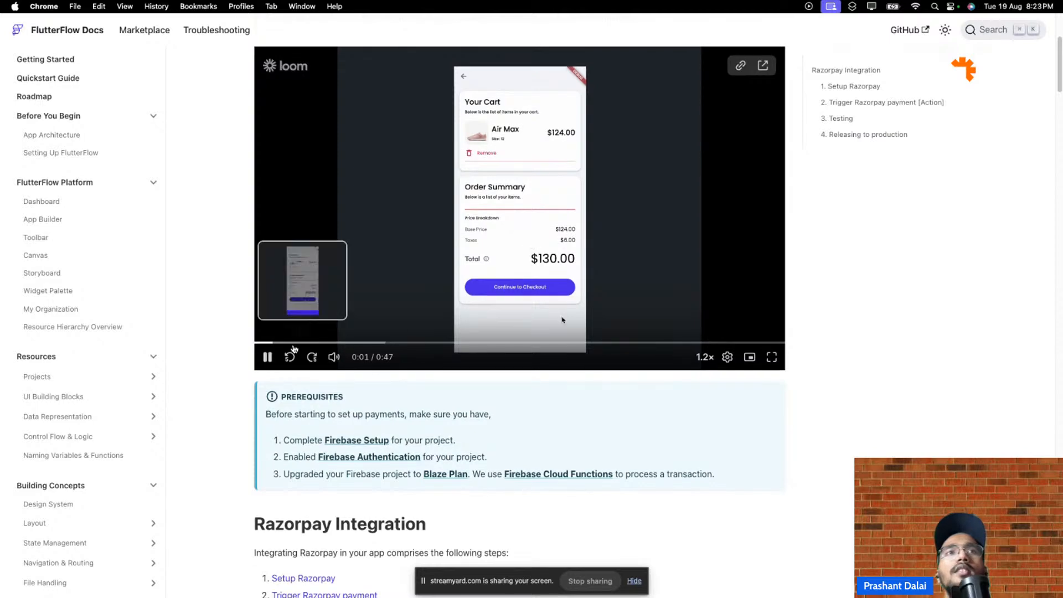
{"action": "scroll", "coordinate": [616, 408], "scroll_direction": "down", "scroll_amount": 10}
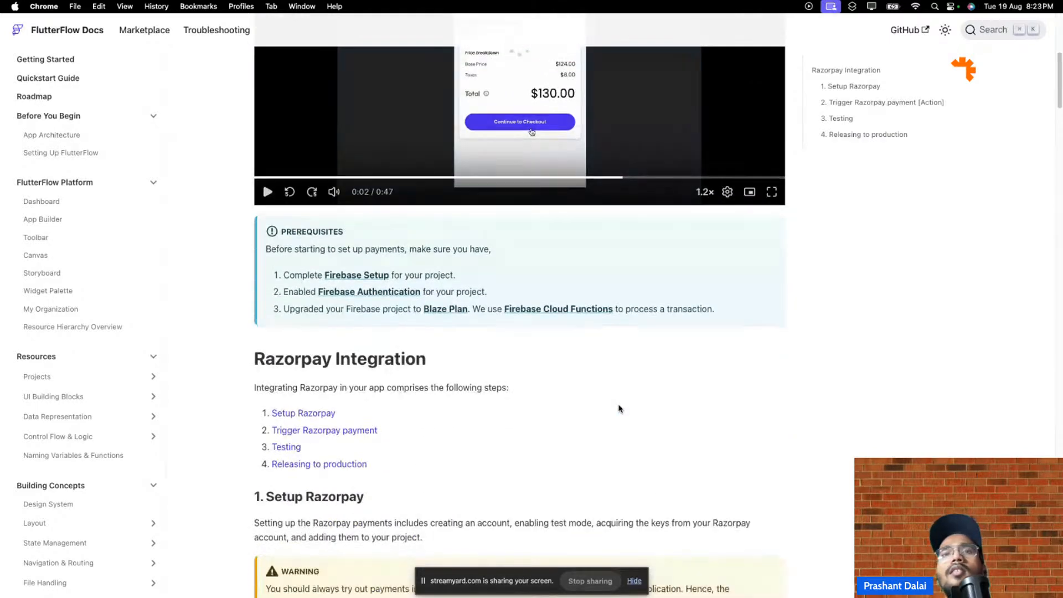
{"action": "scroll", "coordinate": [629, 405], "scroll_direction": "down", "scroll_amount": 7}
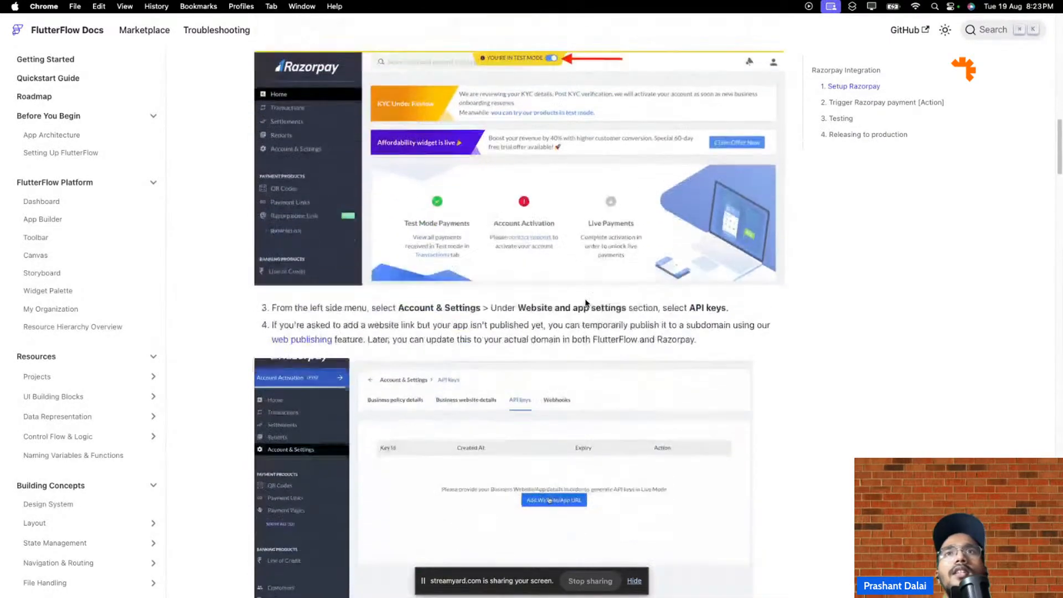
{"action": "scroll", "coordinate": [586, 303], "scroll_direction": "up", "scroll_amount": 2}
{"action": "scroll", "coordinate": [586, 304], "scroll_direction": "down", "scroll_amount": 5}
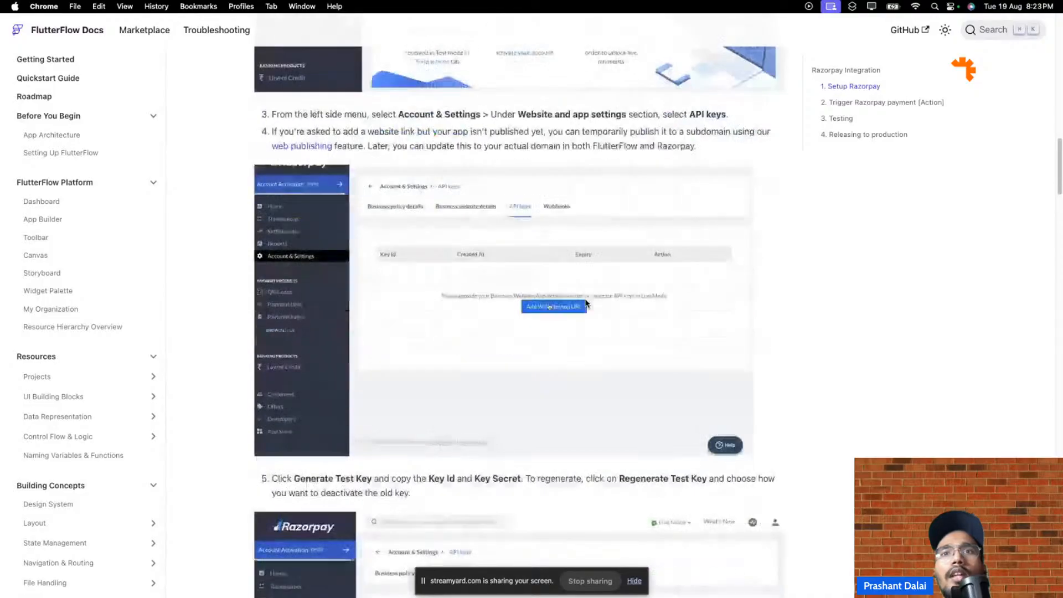
{"action": "scroll", "coordinate": [585, 304], "scroll_direction": "down", "scroll_amount": 8}
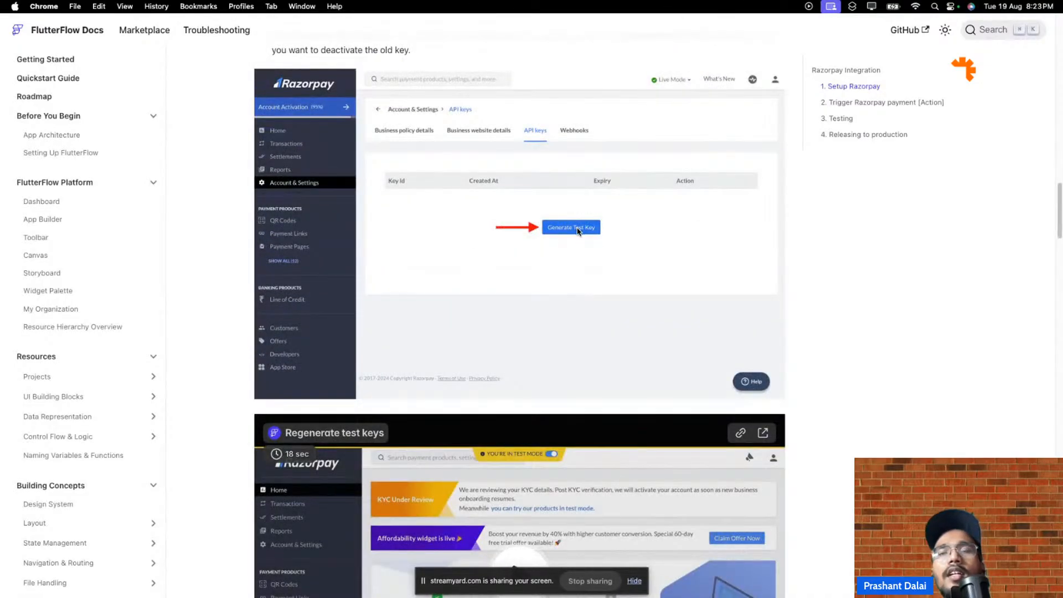
{"action": "scroll", "coordinate": [600, 299], "scroll_direction": "down", "scroll_amount": 8}
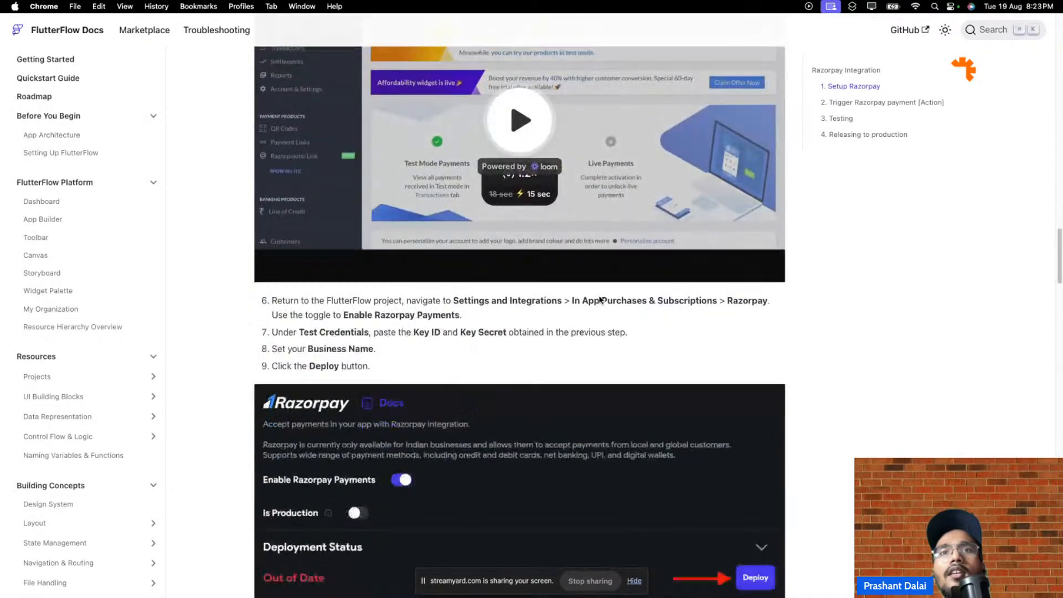
{"action": "scroll", "coordinate": [598, 299], "scroll_direction": "down", "scroll_amount": 6}
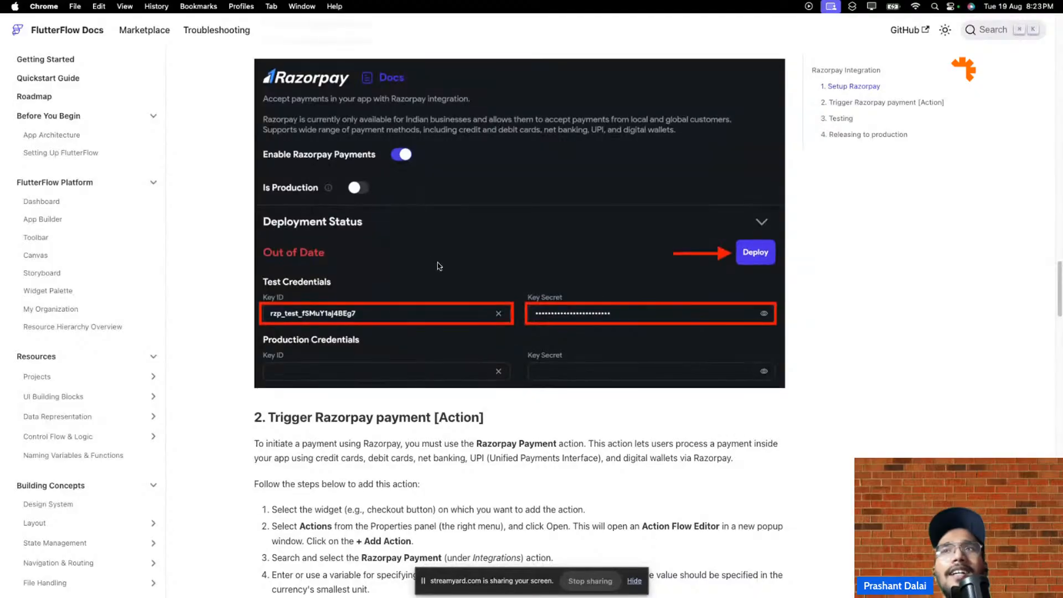
{"action": "scroll", "coordinate": [399, 327], "scroll_direction": "down", "scroll_amount": 3}
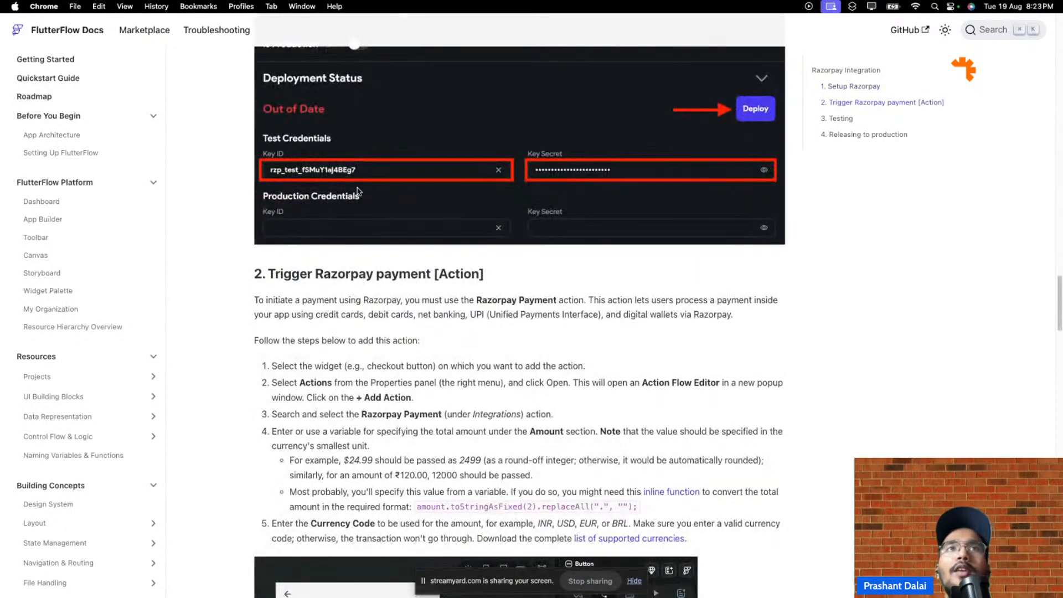
{"action": "scroll", "coordinate": [409, 202], "scroll_direction": "down", "scroll_amount": 6}
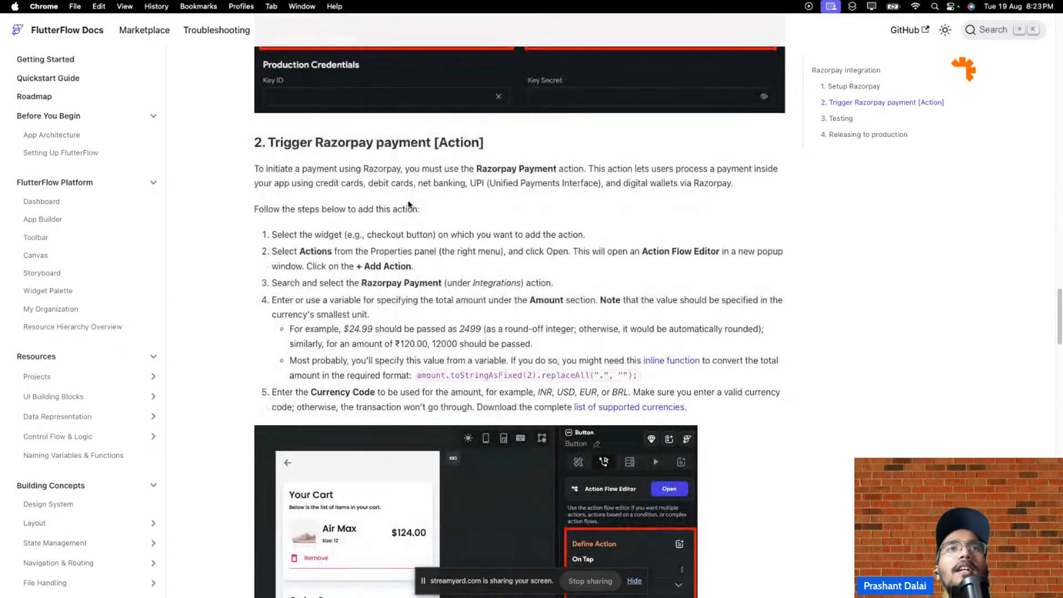
{"action": "scroll", "coordinate": [443, 216], "scroll_direction": "down", "scroll_amount": 3}
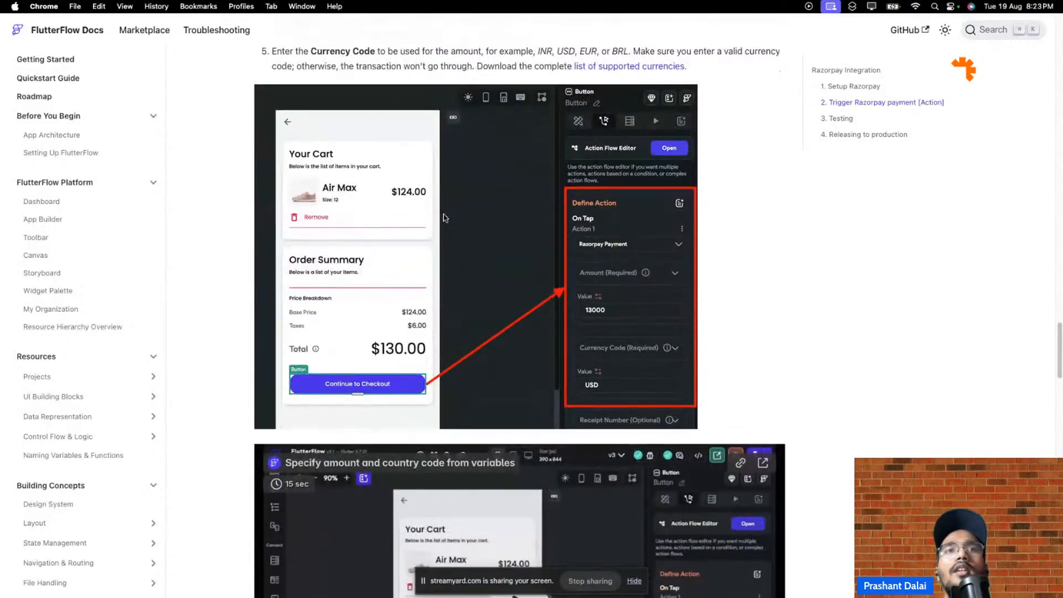
{"action": "scroll", "coordinate": [480, 224], "scroll_direction": "down", "scroll_amount": 1}
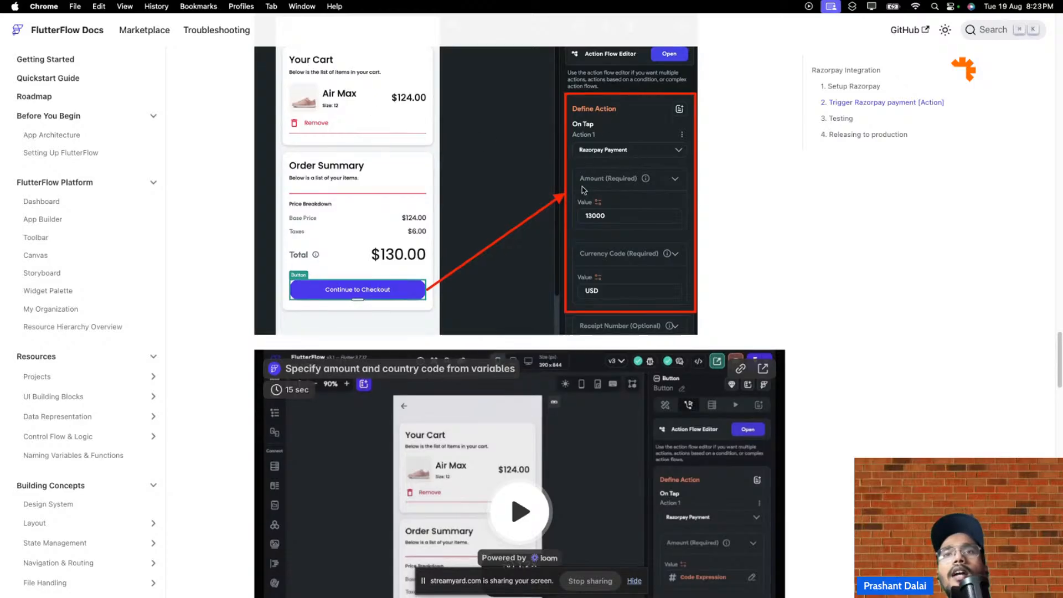
{"action": "scroll", "coordinate": [603, 204], "scroll_direction": "down", "scroll_amount": 7}
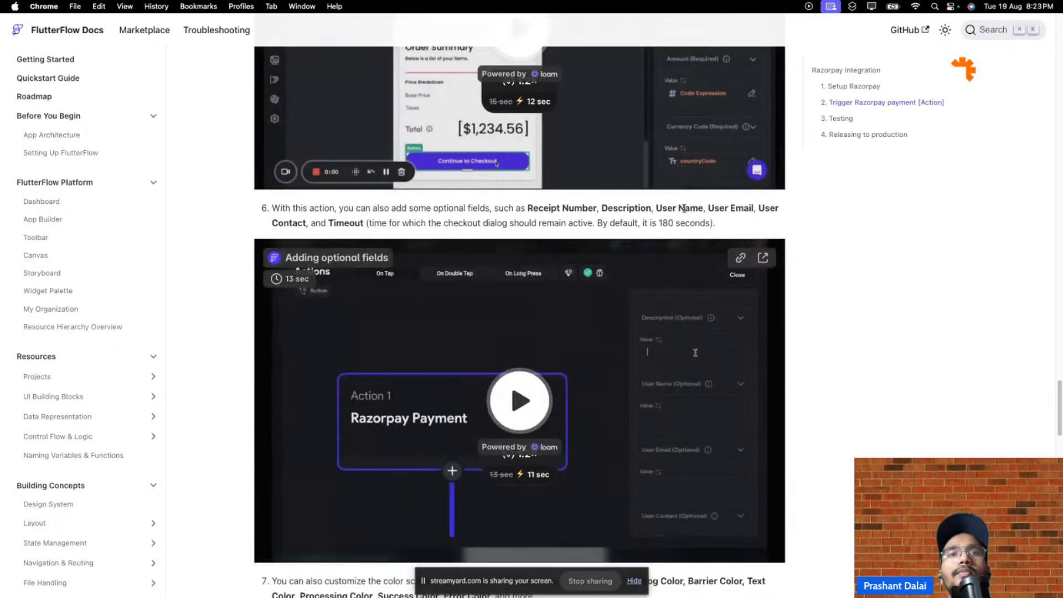
{"action": "left_click", "coordinate": [89, 25]}
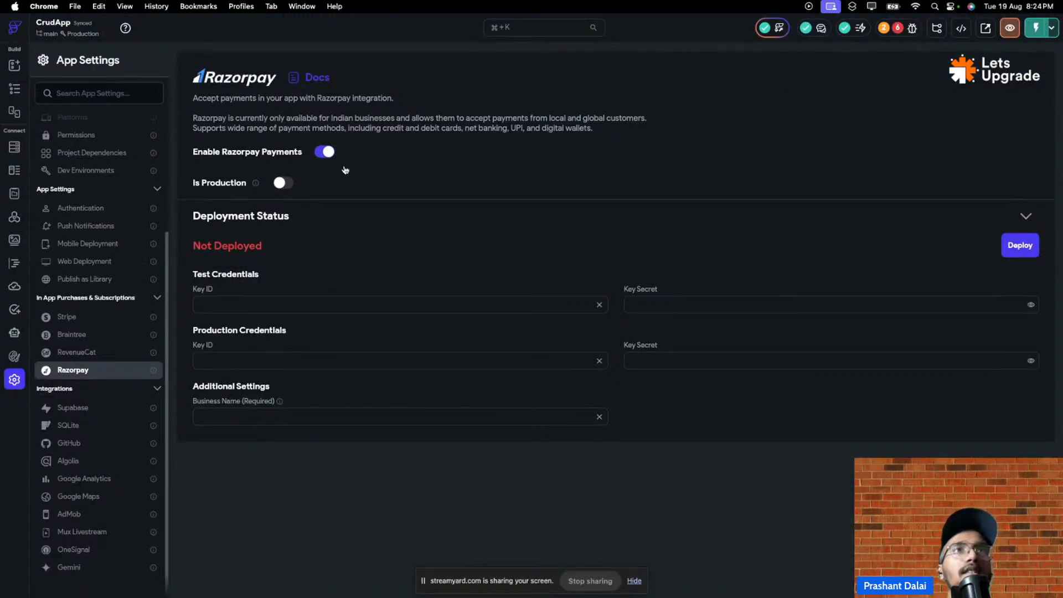
- Switch off Enable Razorpay Payments for CrudApp
{"action": "left_click", "coordinate": [329, 154]}
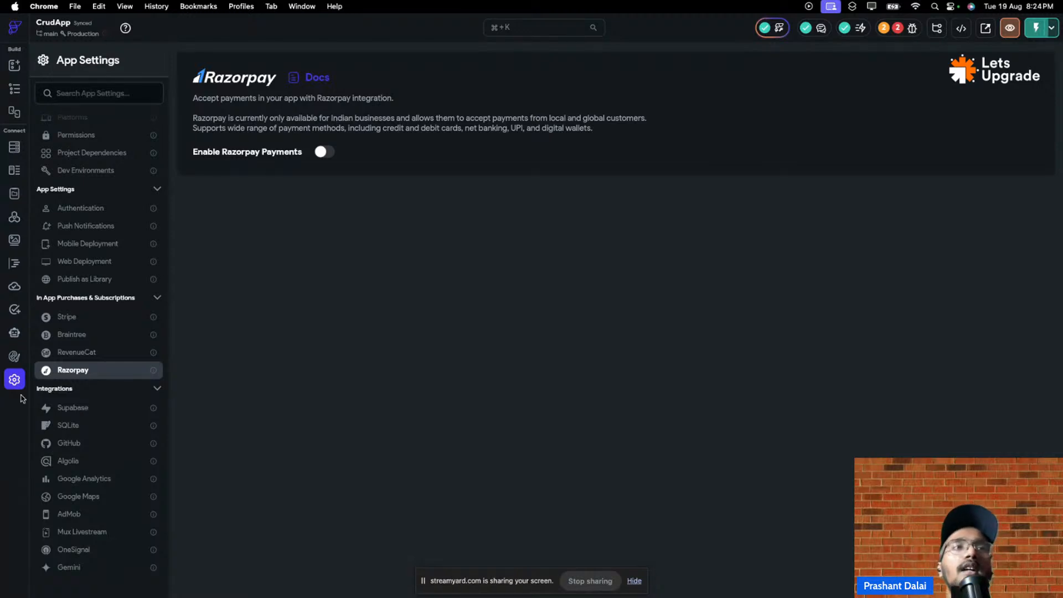
{"action": "scroll", "coordinate": [95, 261], "scroll_direction": "up", "scroll_amount": 5}
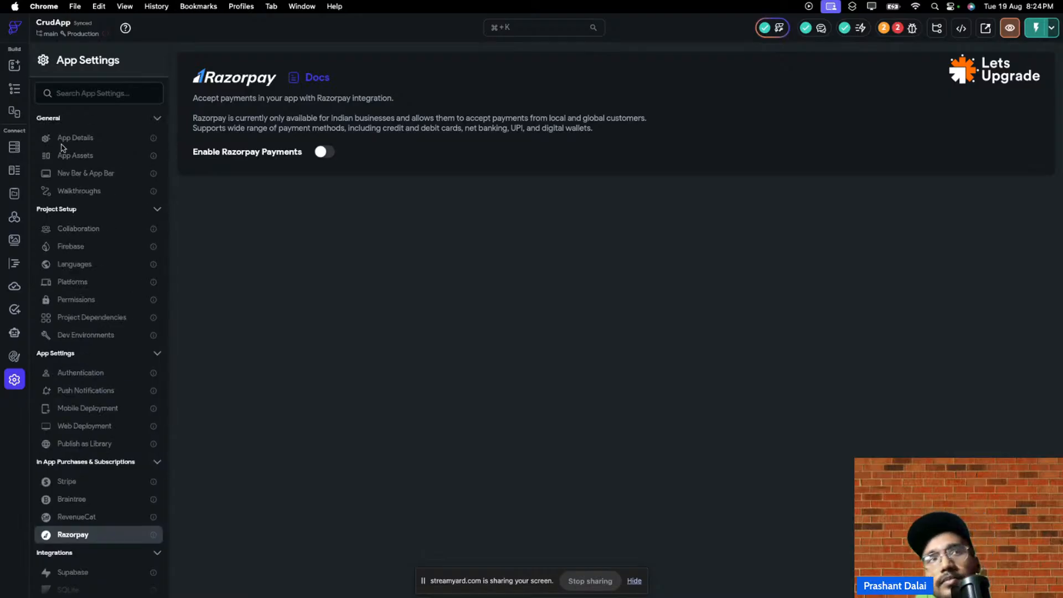
{"action": "scroll", "coordinate": [94, 242], "scroll_direction": "down", "scroll_amount": 5}
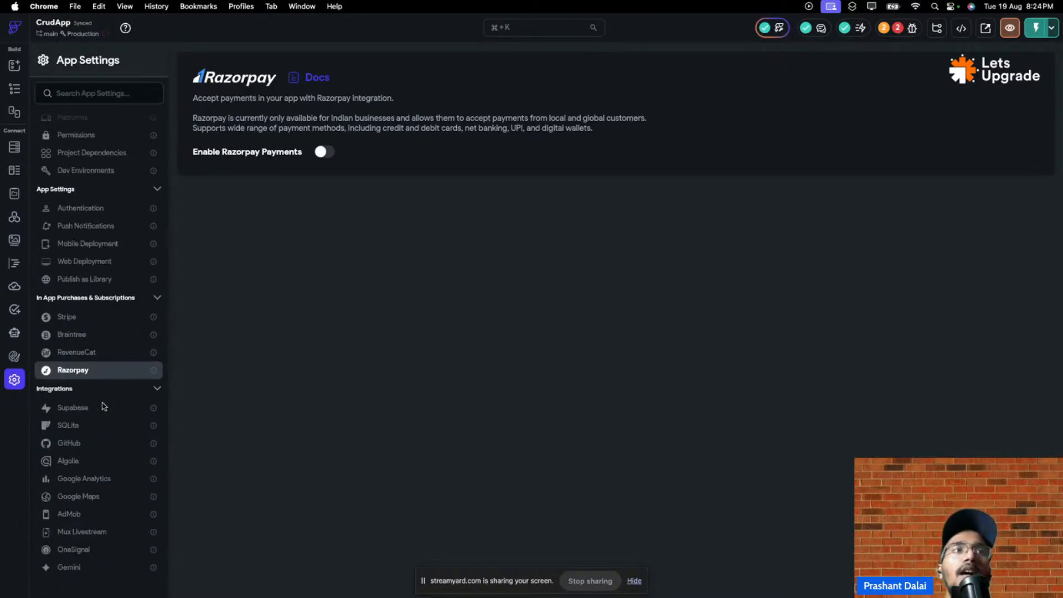
- Enable Supabase, check the API URL variable options, and clear the Supabase schema
{"action": "left_click", "coordinate": [94, 410]}
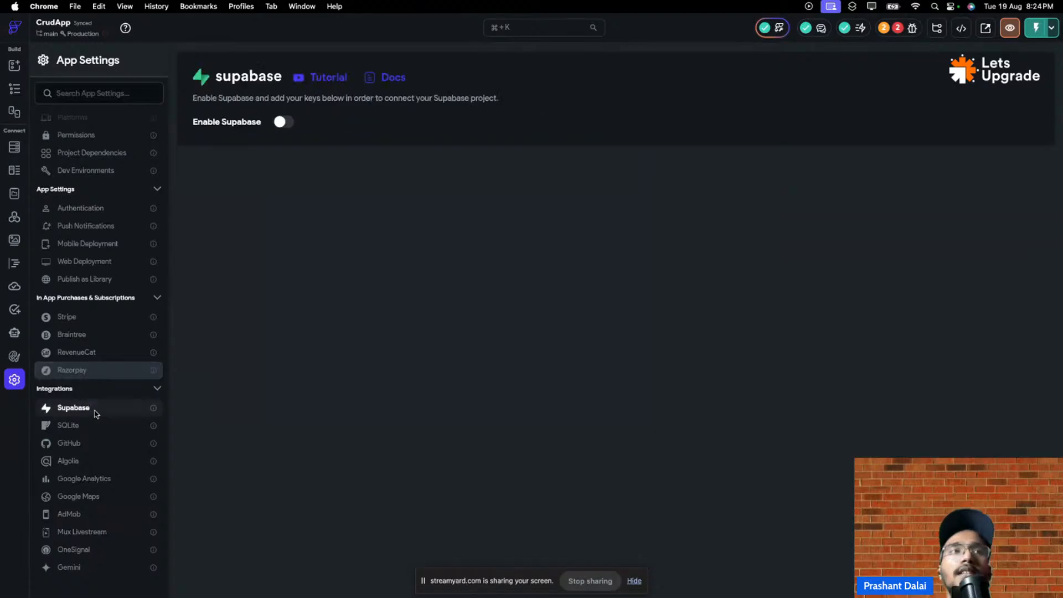
{"action": "left_click", "coordinate": [286, 121]}
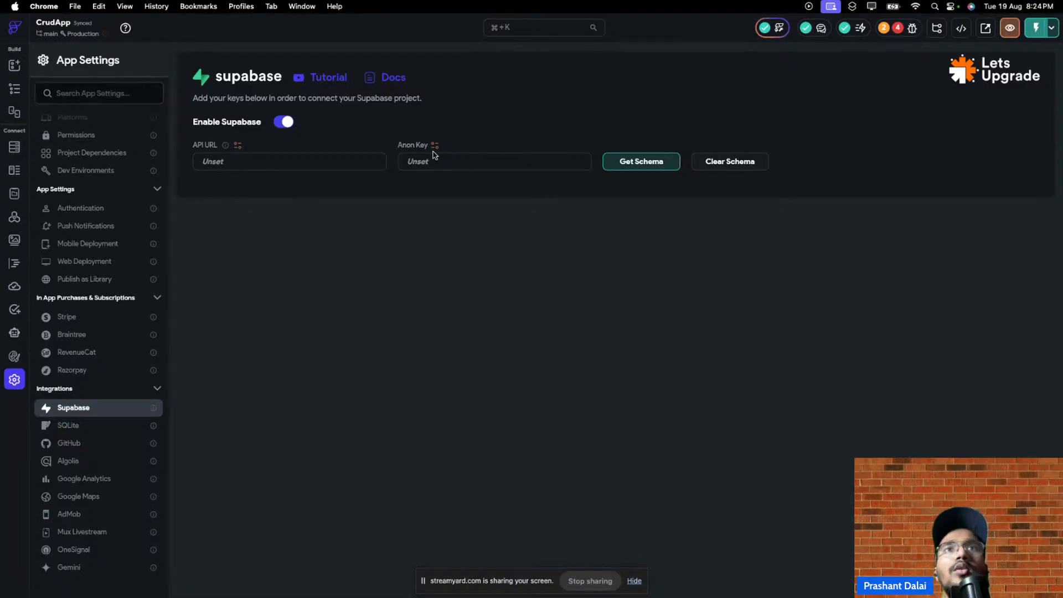
{"action": "left_click", "coordinate": [237, 145]}
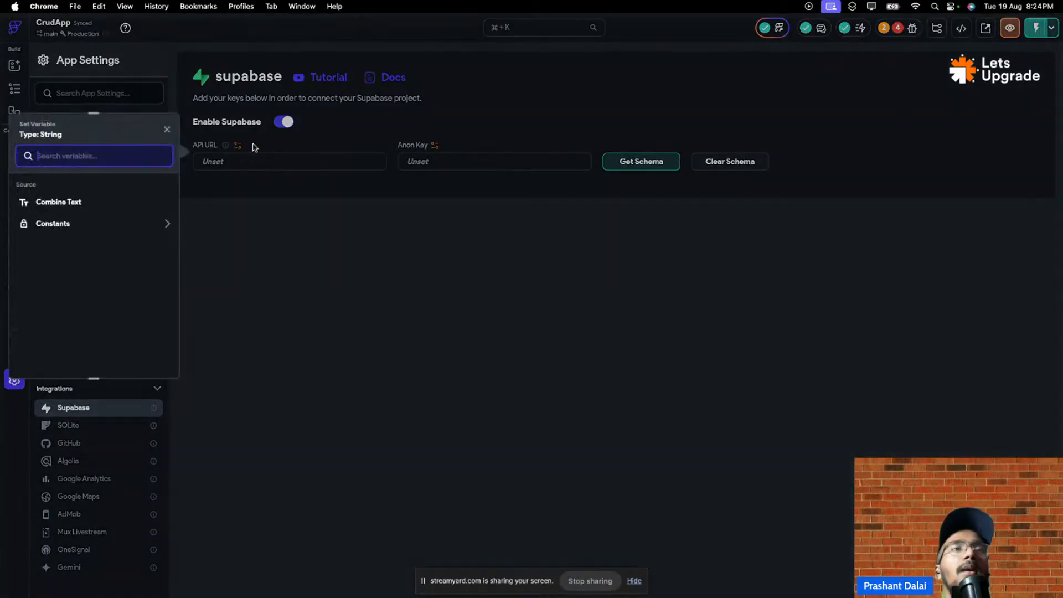
{"action": "left_click", "coordinate": [204, 238]}
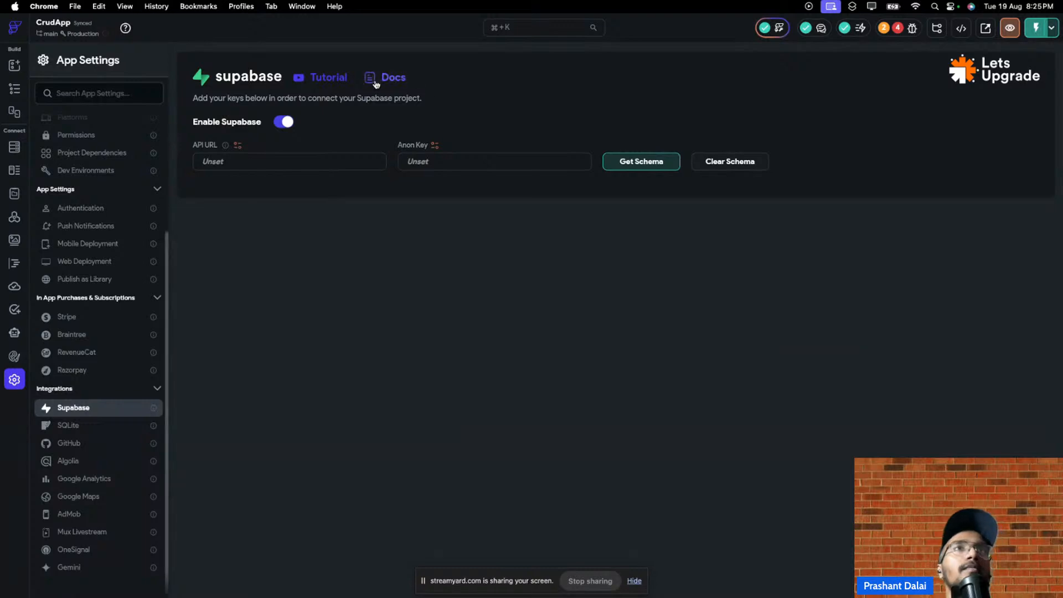
{"action": "left_click", "coordinate": [741, 173]}
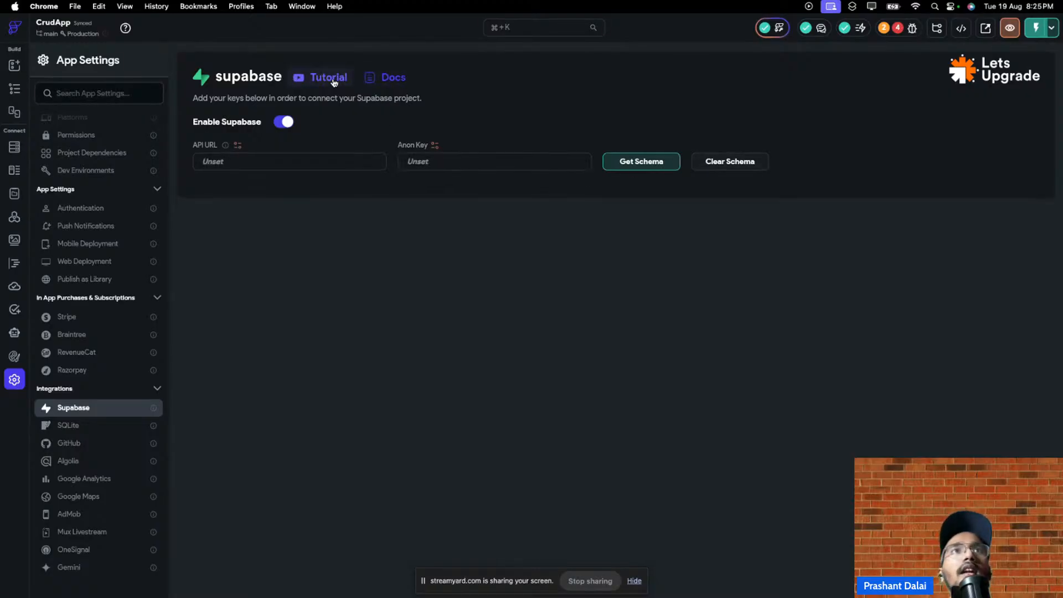
- Read the Supabase Setup docs down to Add Keys to FlutterFlow, then start a new browser tab
{"action": "left_click", "coordinate": [391, 77]}
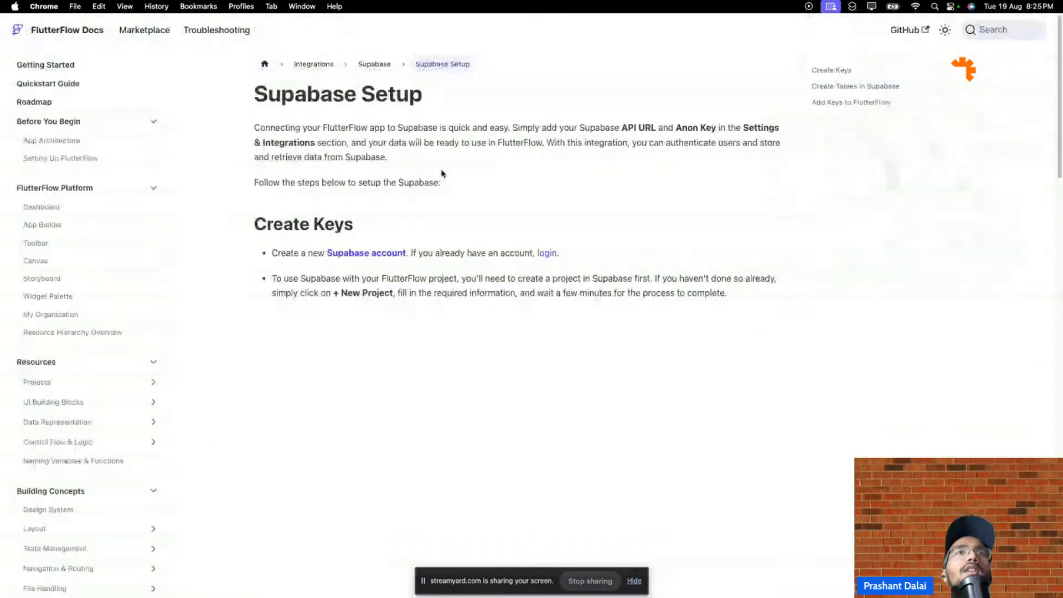
{"action": "scroll", "coordinate": [450, 233], "scroll_direction": "down", "scroll_amount": 4}
{"action": "scroll", "coordinate": [447, 245], "scroll_direction": "down", "scroll_amount": 10}
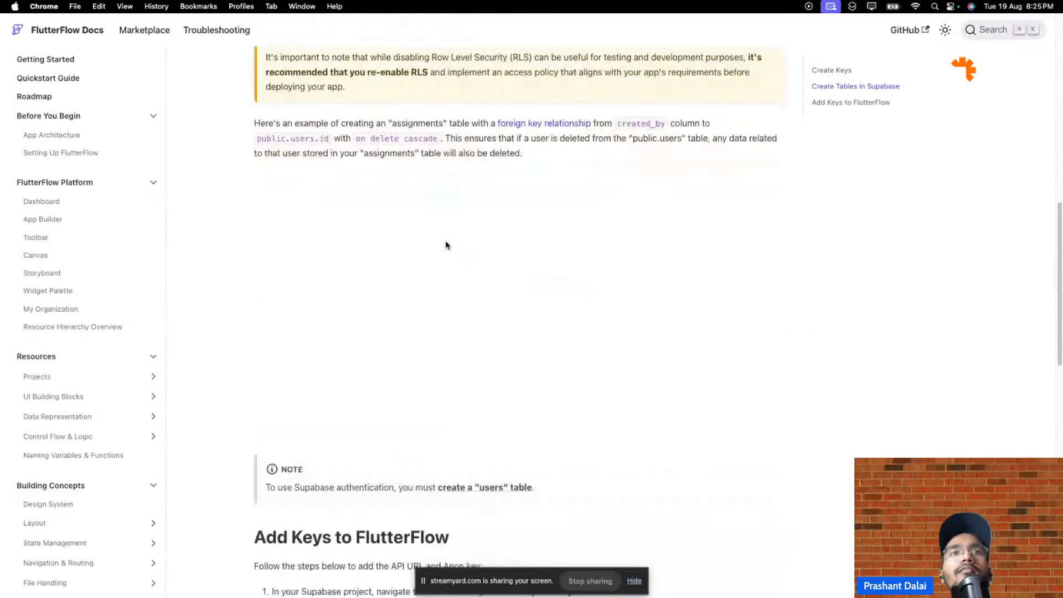
{"action": "scroll", "coordinate": [468, 363], "scroll_direction": "down", "scroll_amount": 7}
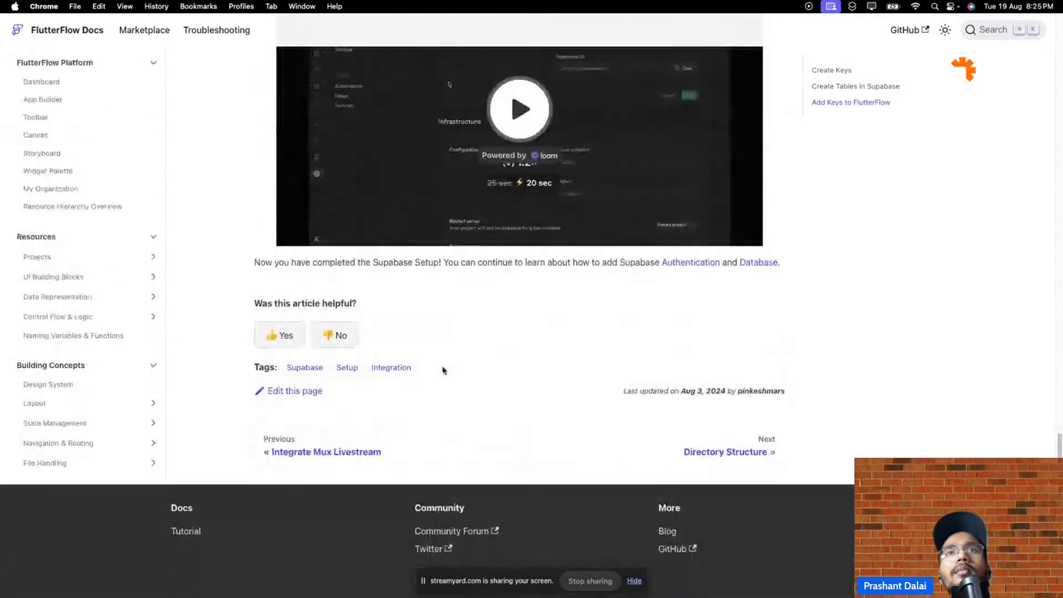
{"action": "scroll", "coordinate": [443, 370], "scroll_direction": "up", "scroll_amount": 3}
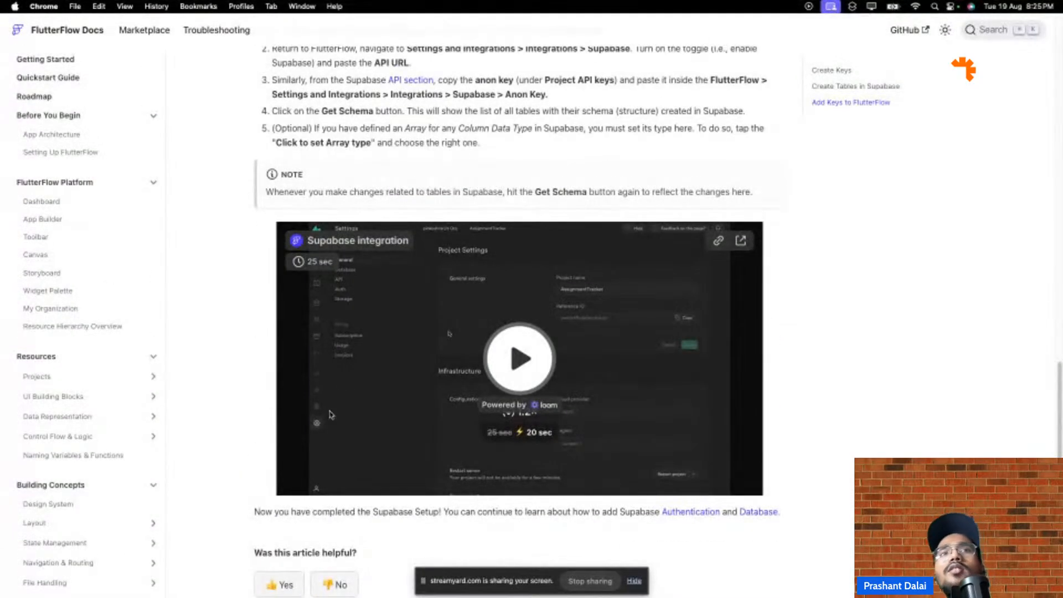
{"action": "mouse_move", "coordinate": [866, 26]}
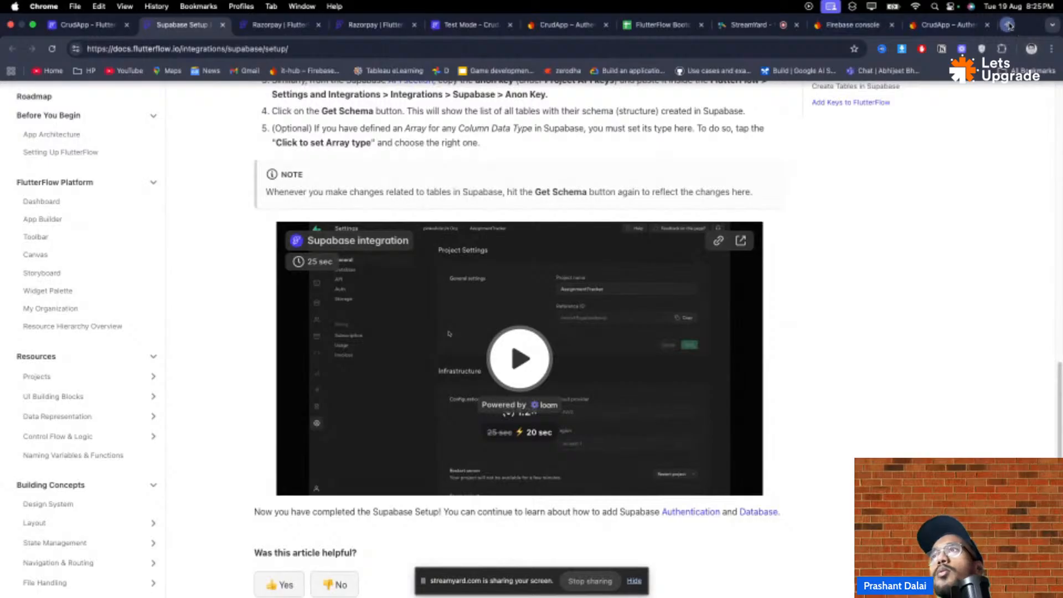
{"action": "left_click", "coordinate": [1006, 25]}
- Go to the Supabase dashboard and clear the wrongly prefilled e-mail field
{"action": "type", "text": "s"}
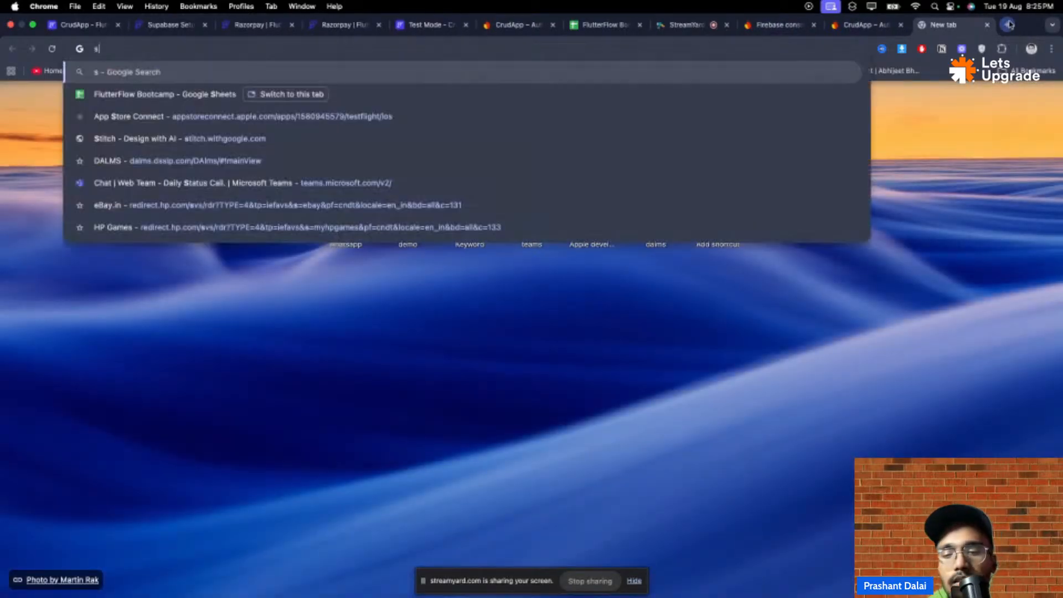
{"action": "type", "text": "upabase"}
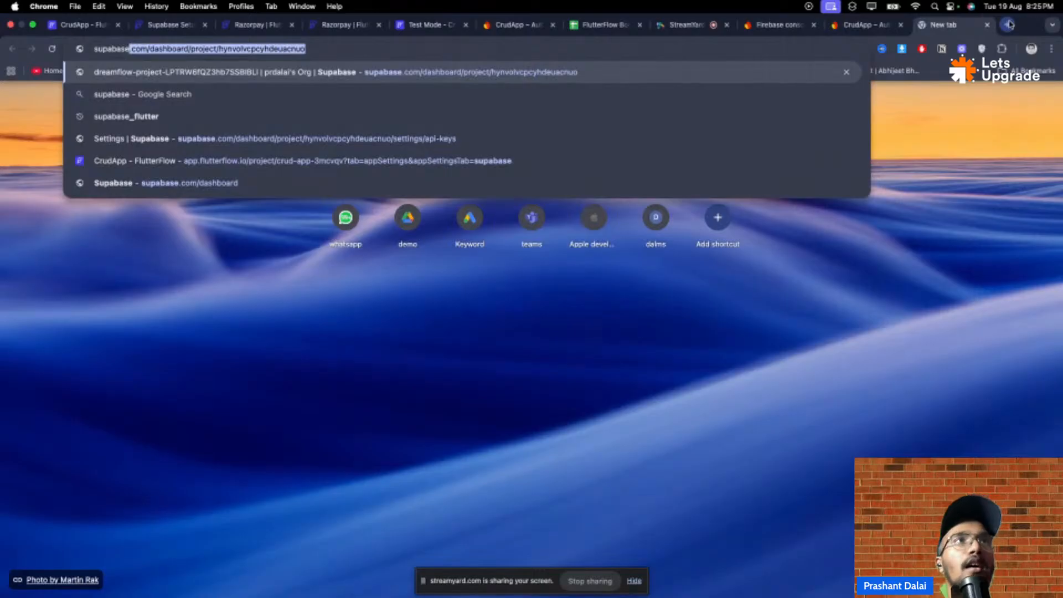
{"action": "key", "text": "Return"}
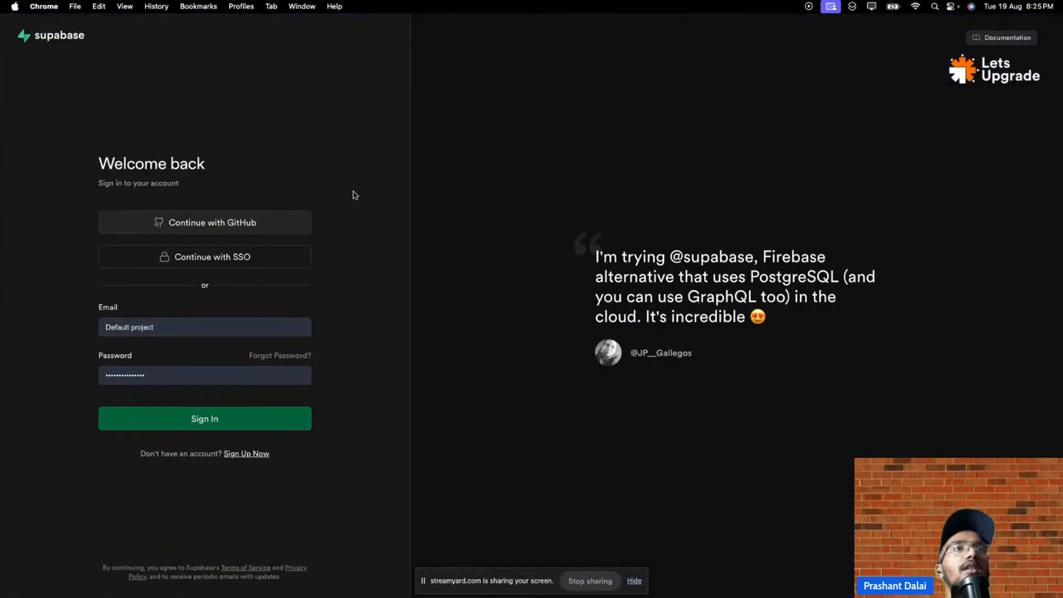
{"action": "left_click", "coordinate": [196, 427]}
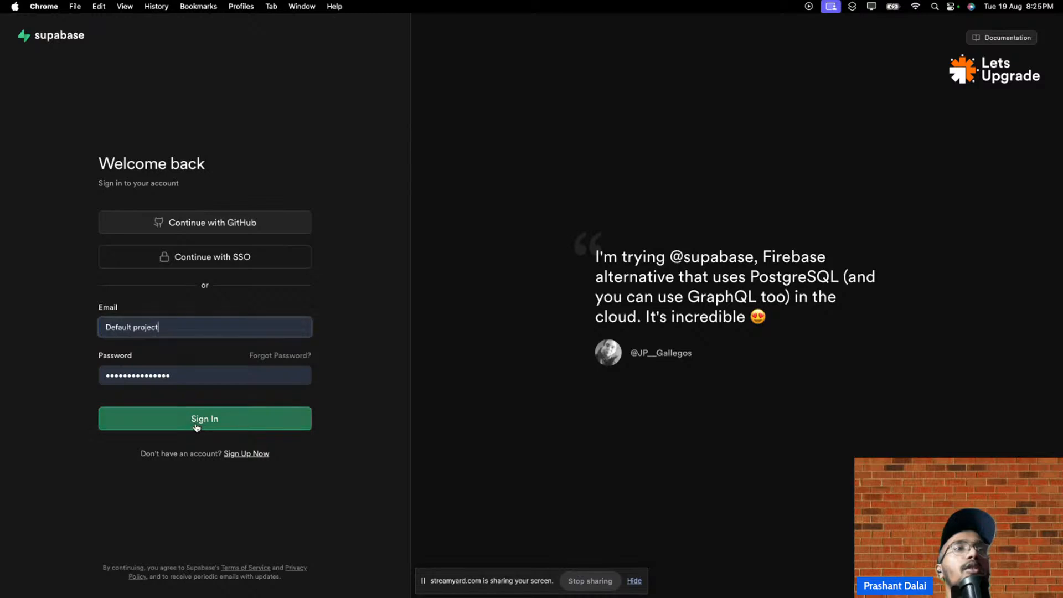
{"action": "triple_click", "coordinate": [168, 328]}
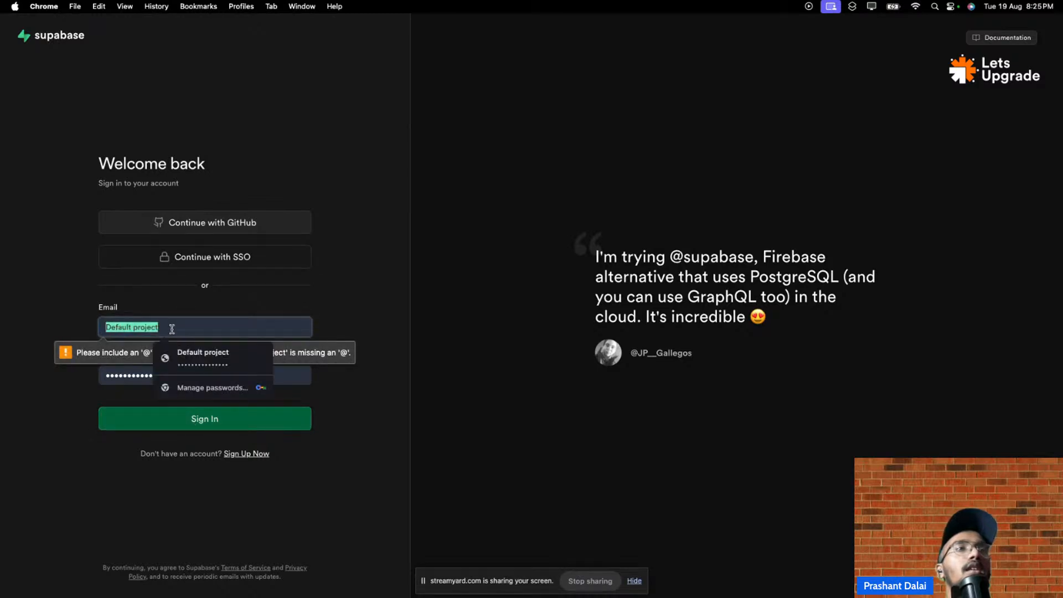
{"action": "key", "text": "BackSpace"}
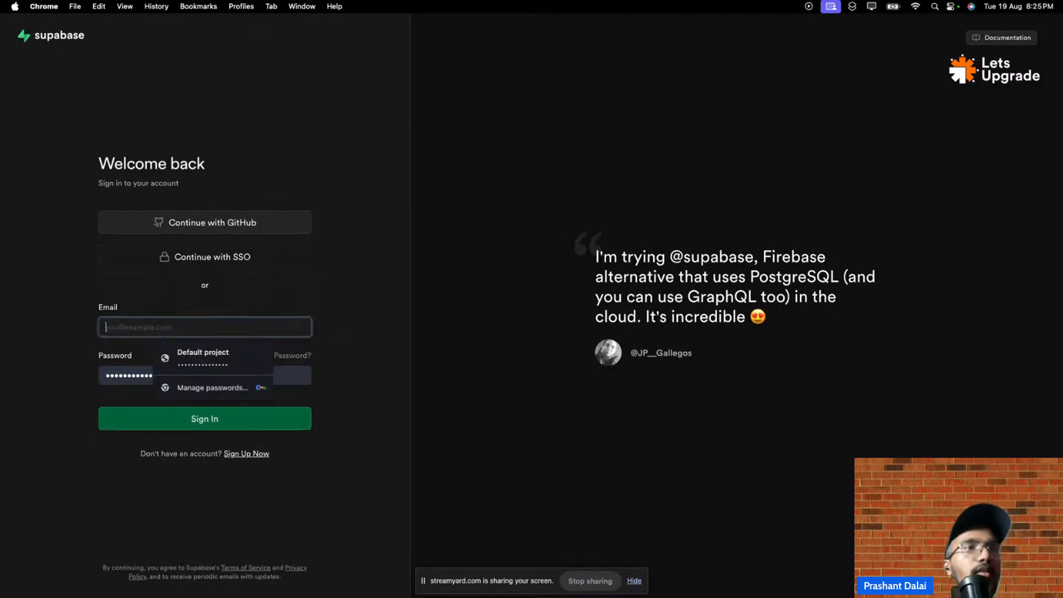
- Attempt an e-mail and password sign-in to Supabase with the saved account
{"action": "type", "text": "da"}
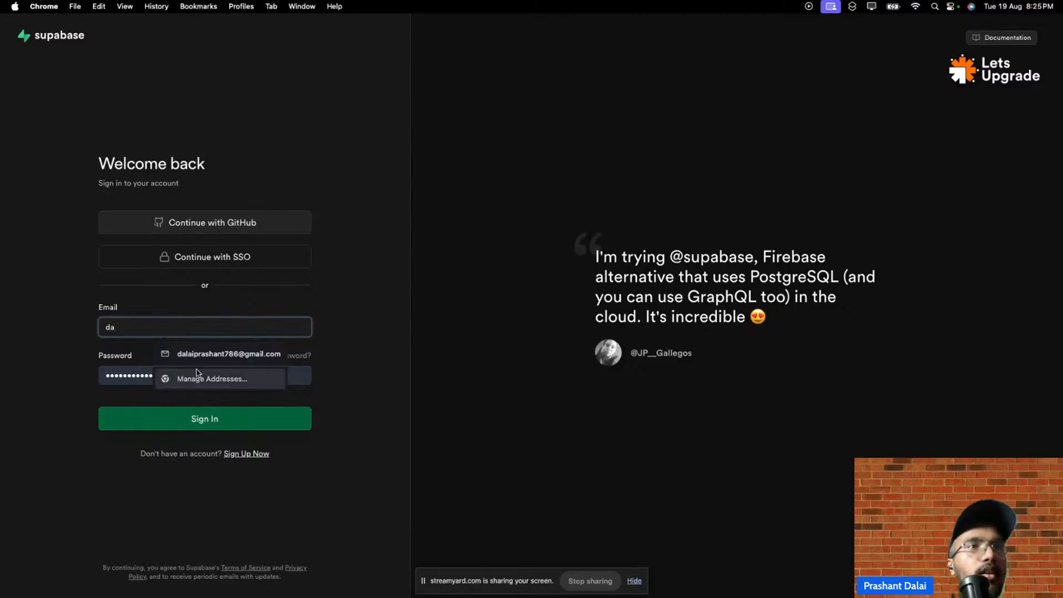
{"action": "left_click", "coordinate": [188, 352]}
{"action": "left_click", "coordinate": [169, 430]}
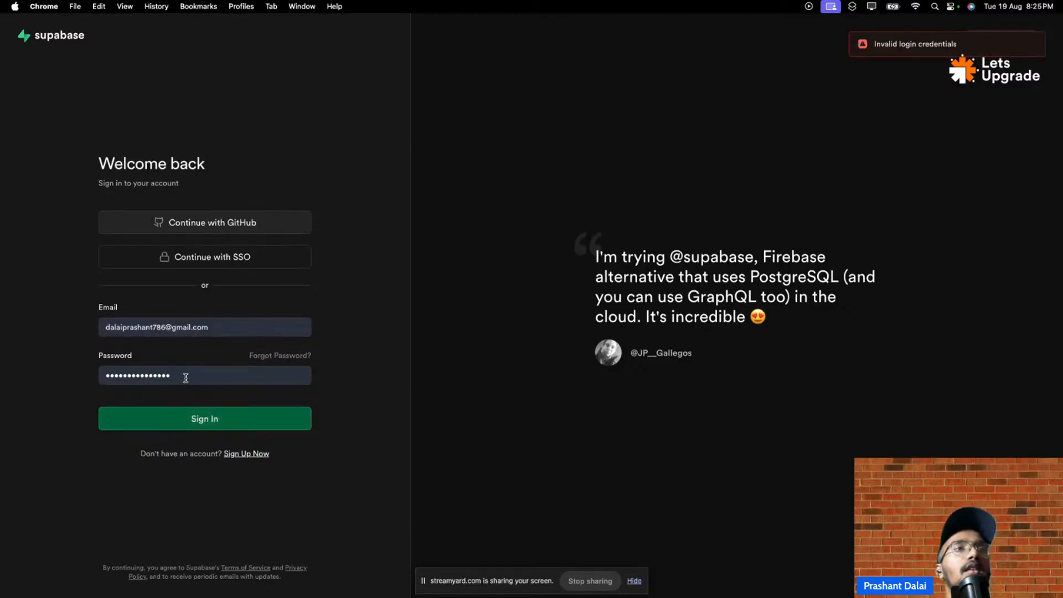
{"action": "left_click_drag", "start_coordinate": [187, 375], "coordinate": [60, 374]}
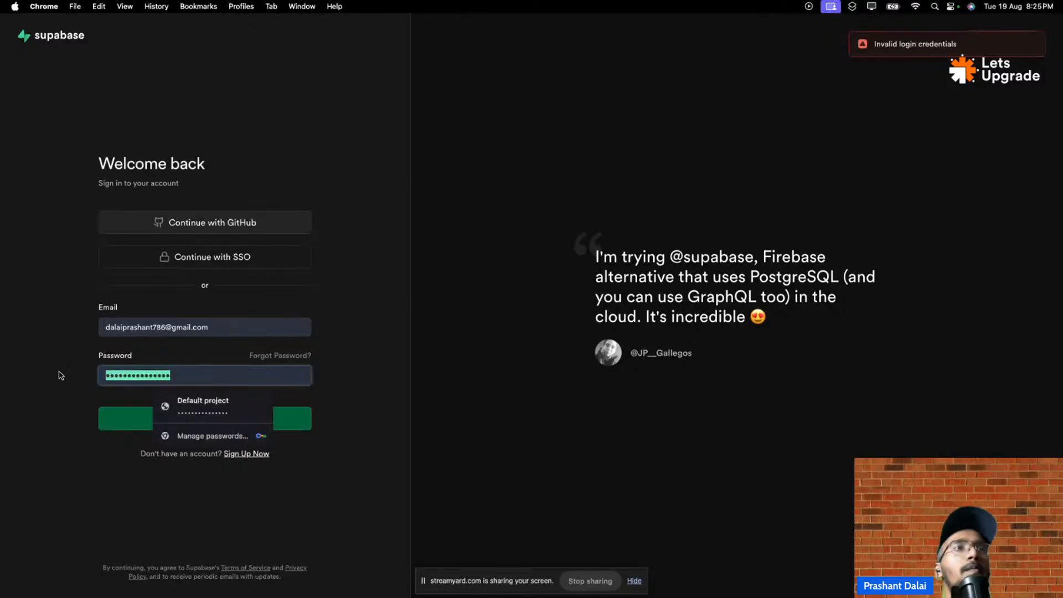
- Try signing in via GitHub, then close the verification tab to return to the docs
{"action": "left_click", "coordinate": [237, 223]}
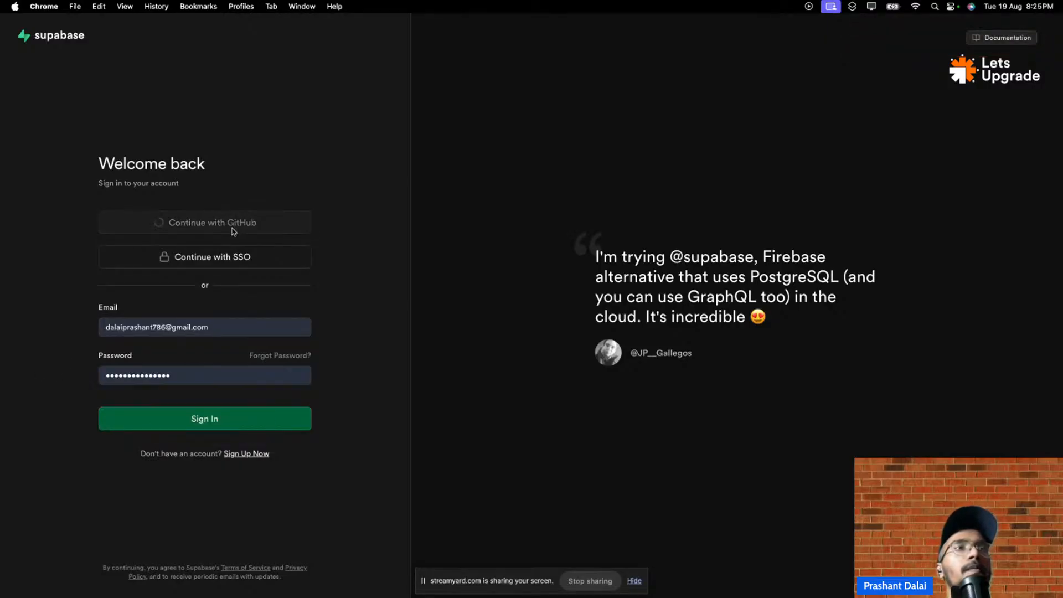
{"action": "left_click", "coordinate": [500, 166]}
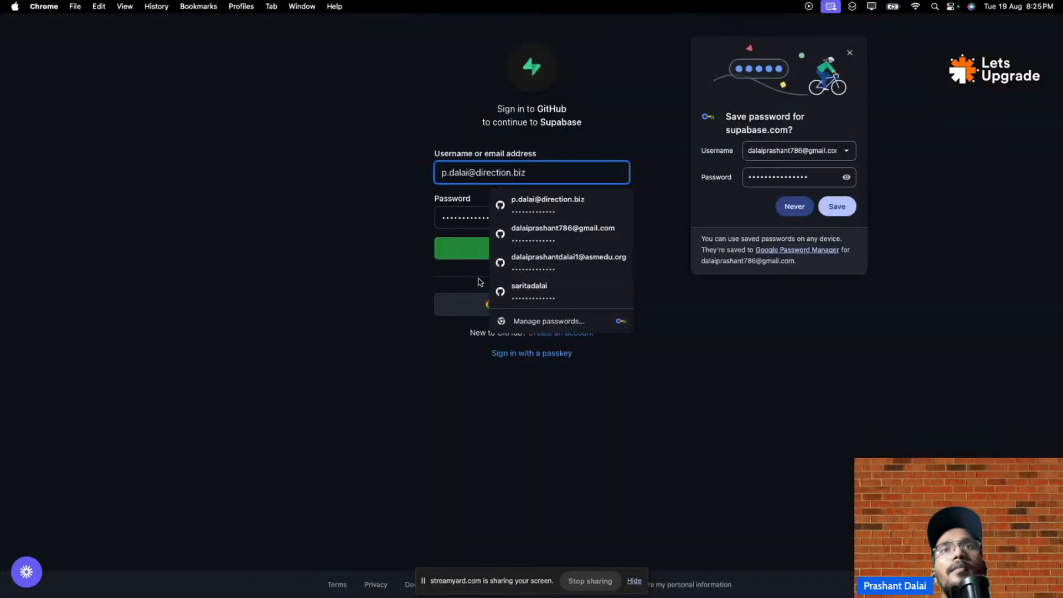
{"action": "left_click", "coordinate": [455, 256]}
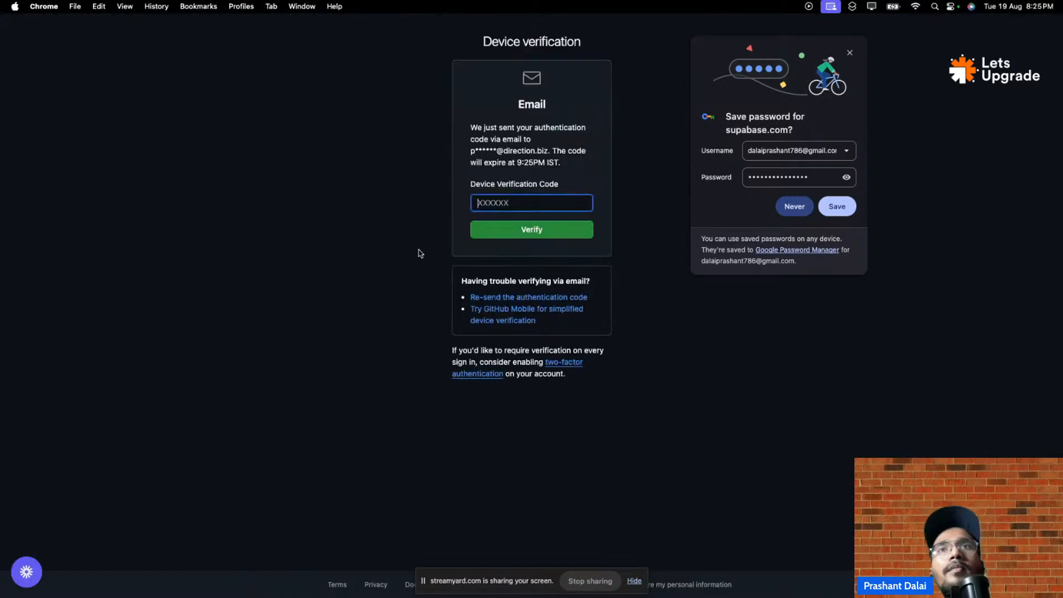
{"action": "mouse_move", "coordinate": [739, 12]}
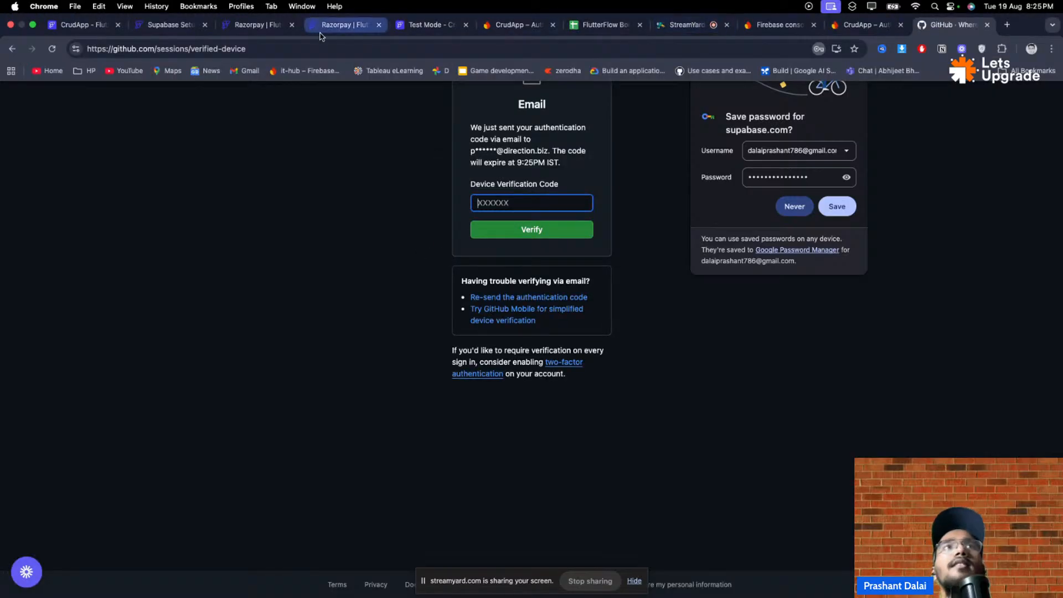
{"action": "left_click", "coordinate": [987, 24]}
- Play the Loom video on creating an assignments table, then return to the CrudApp tab
{"action": "scroll", "coordinate": [719, 291], "scroll_direction": "up", "scroll_amount": 10}
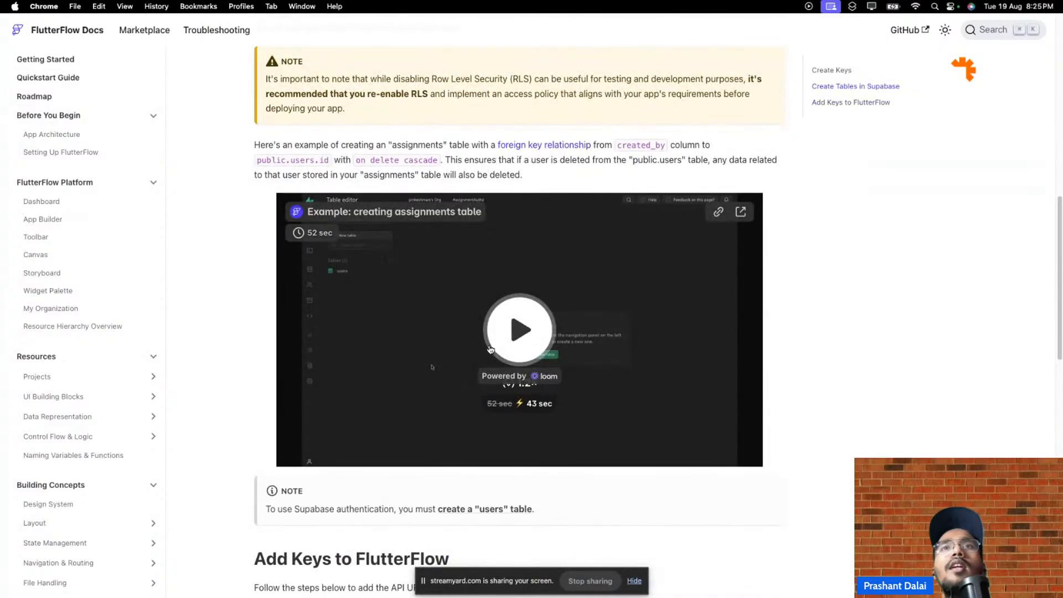
{"action": "left_click", "coordinate": [490, 348]}
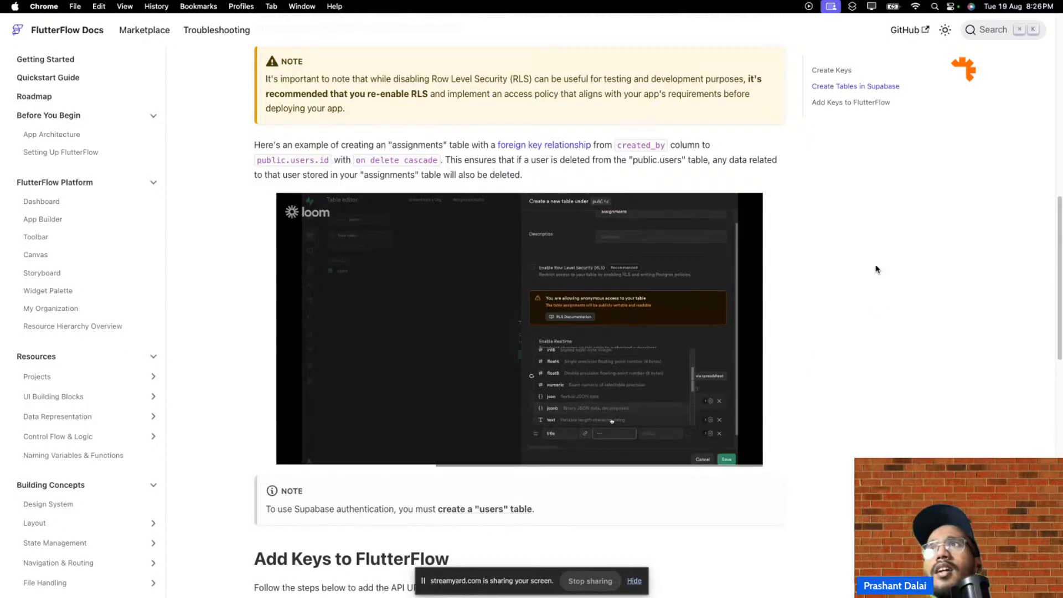
{"action": "mouse_move", "coordinate": [213, 5]}
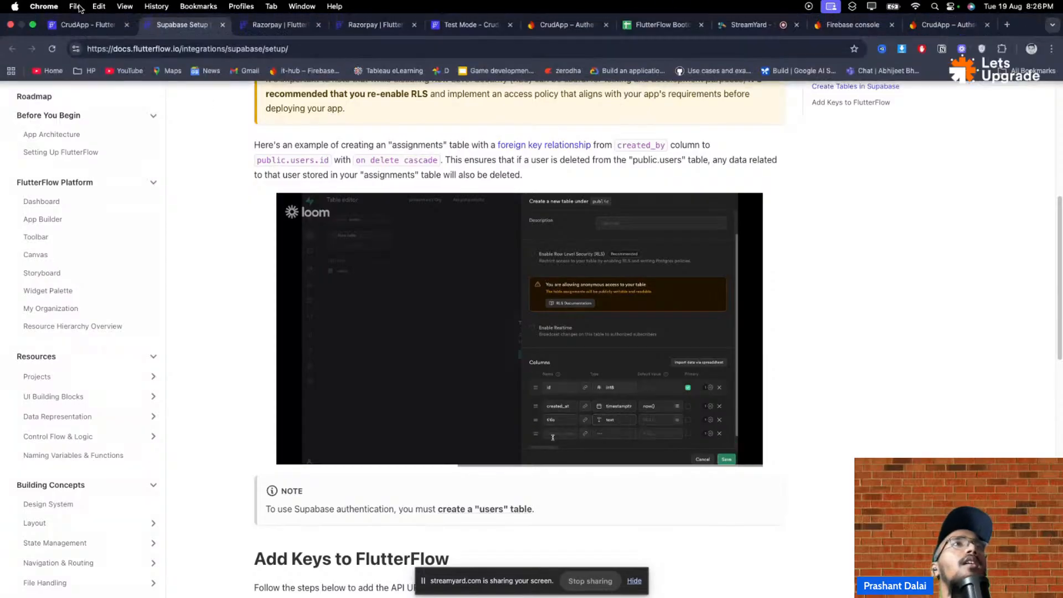
{"action": "left_click", "coordinate": [85, 24]}
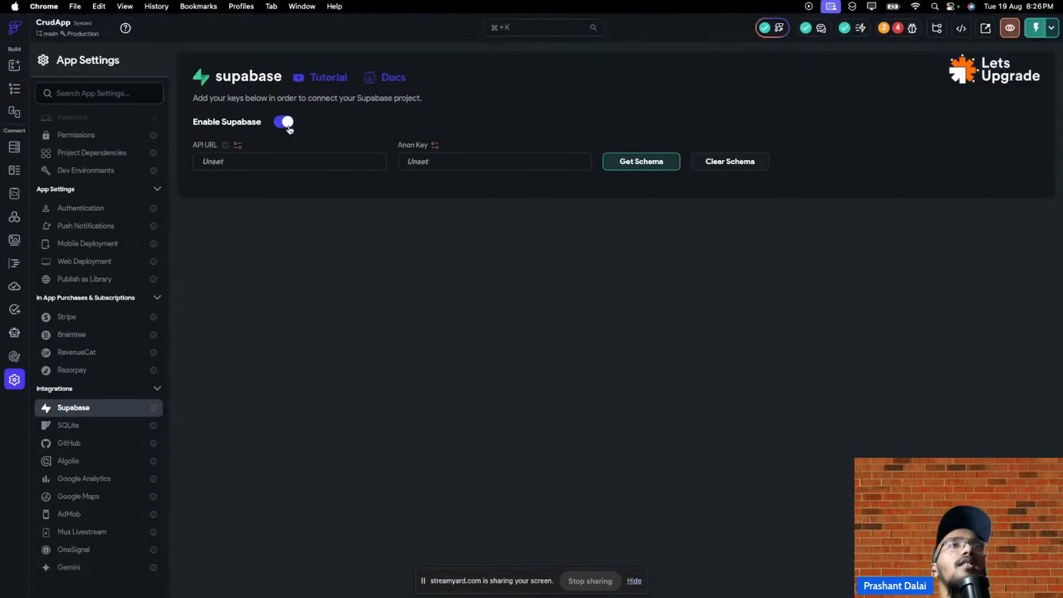
- Switch Enable Supabase off and show the Google Analytics integration page
{"action": "left_click", "coordinate": [283, 124]}
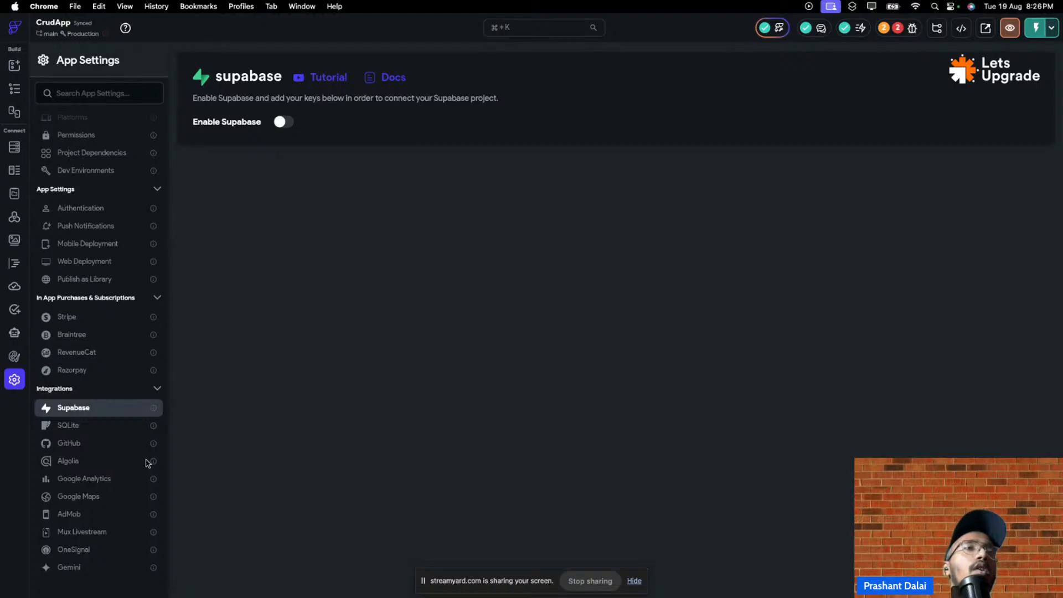
{"action": "left_click", "coordinate": [93, 484]}
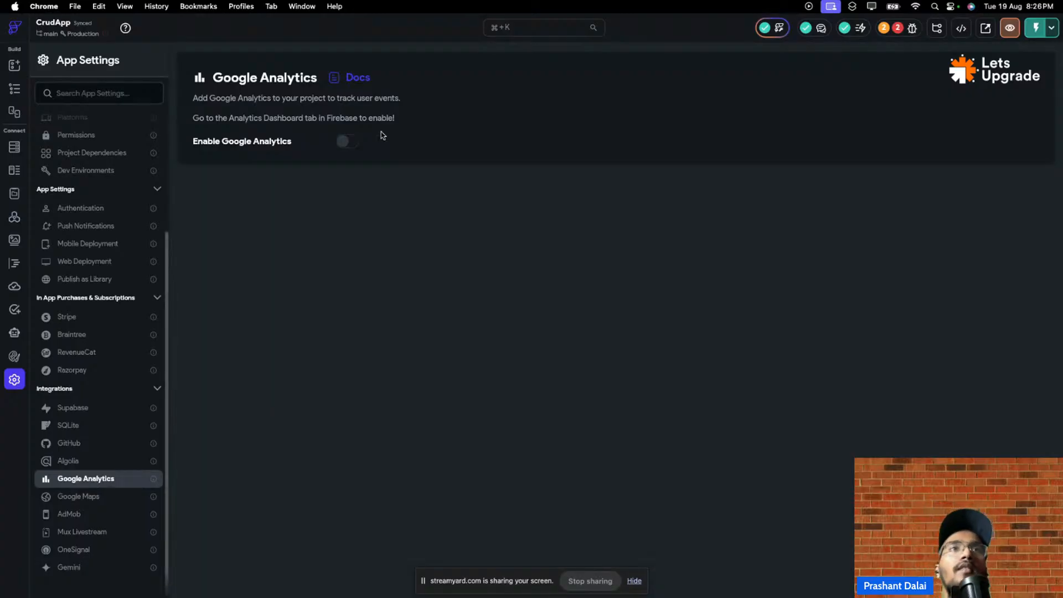
- Toggle Google Analytics and On Page Load logging on and back off, then view Google Maps settings
{"action": "left_click", "coordinate": [344, 141]}
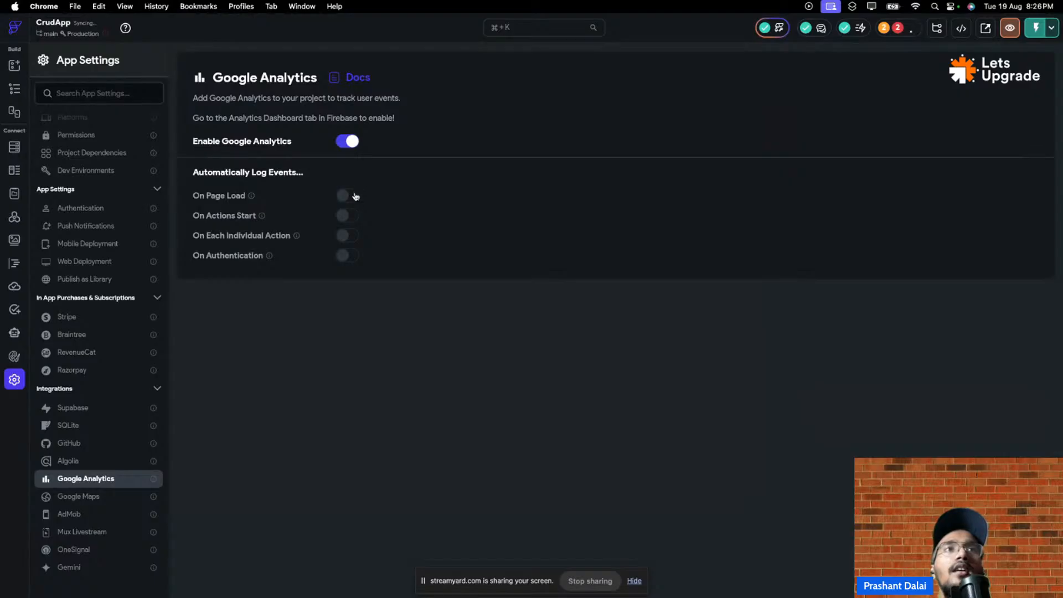
{"action": "left_click", "coordinate": [346, 197]}
{"action": "left_click", "coordinate": [347, 196]}
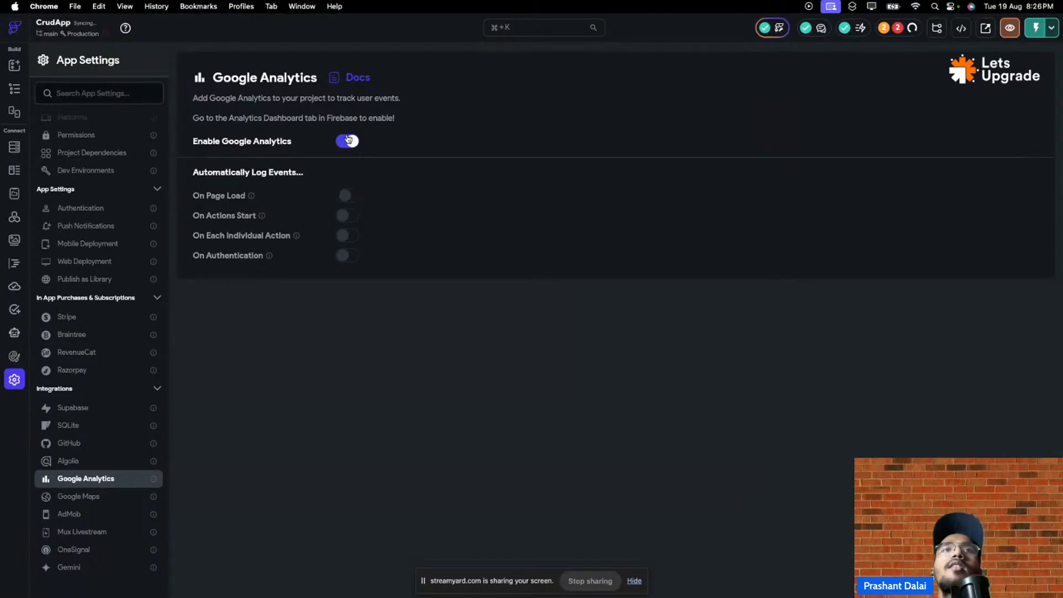
{"action": "left_click", "coordinate": [346, 143]}
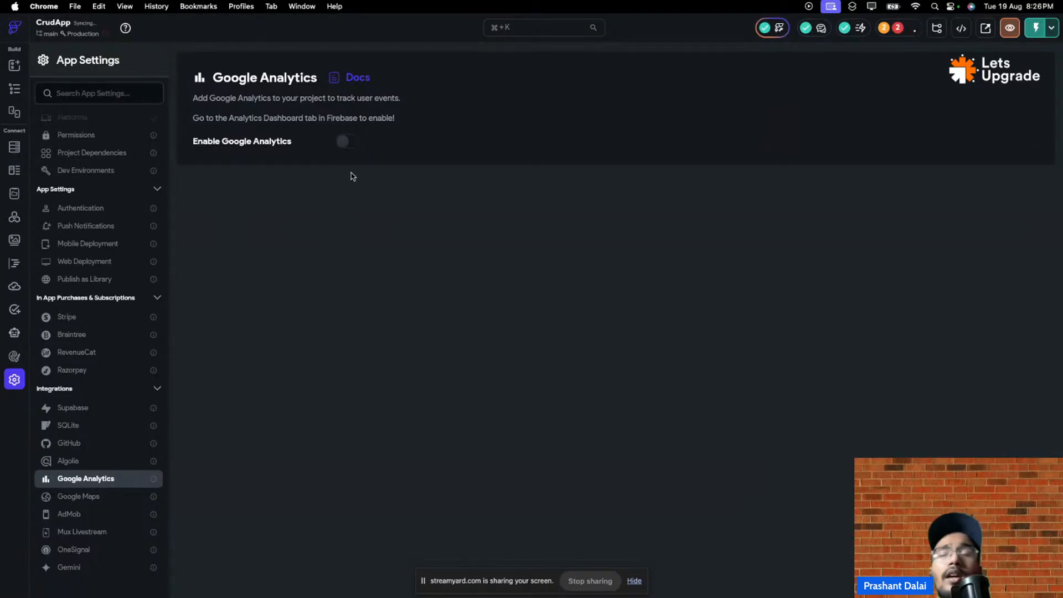
{"action": "left_click", "coordinate": [113, 498]}
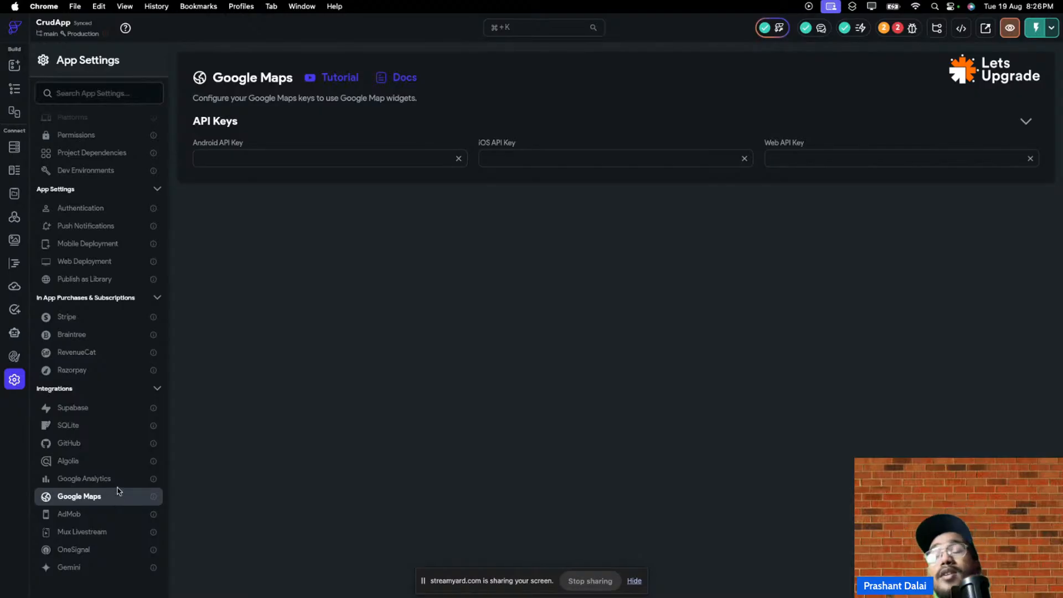
- Browse the AdMob, OneSignal and Gemini integration pages, ending back on OneSignal
{"action": "left_click", "coordinate": [118, 518]}
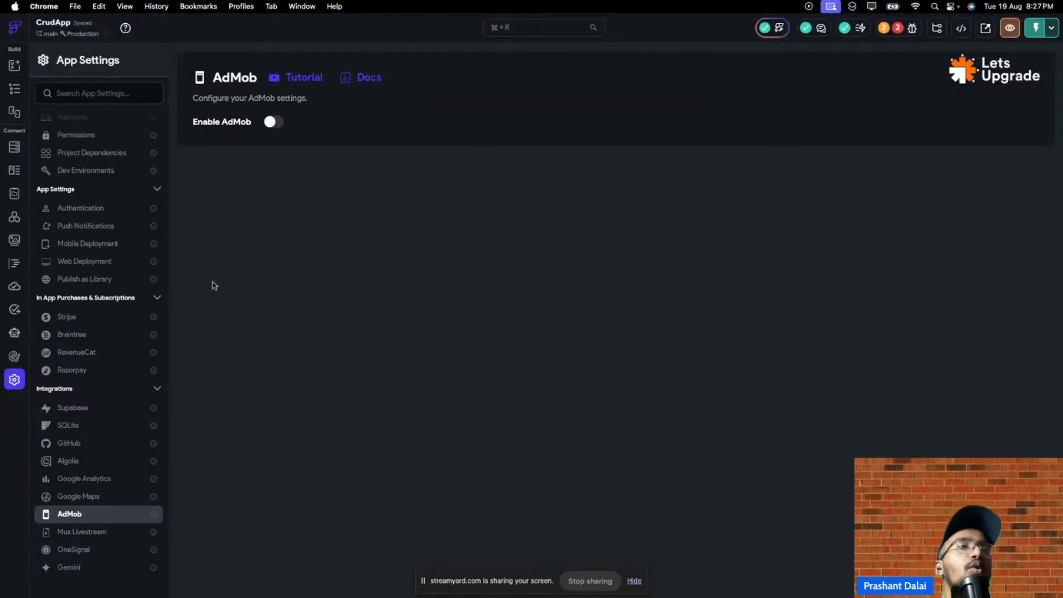
{"action": "left_click", "coordinate": [102, 549]}
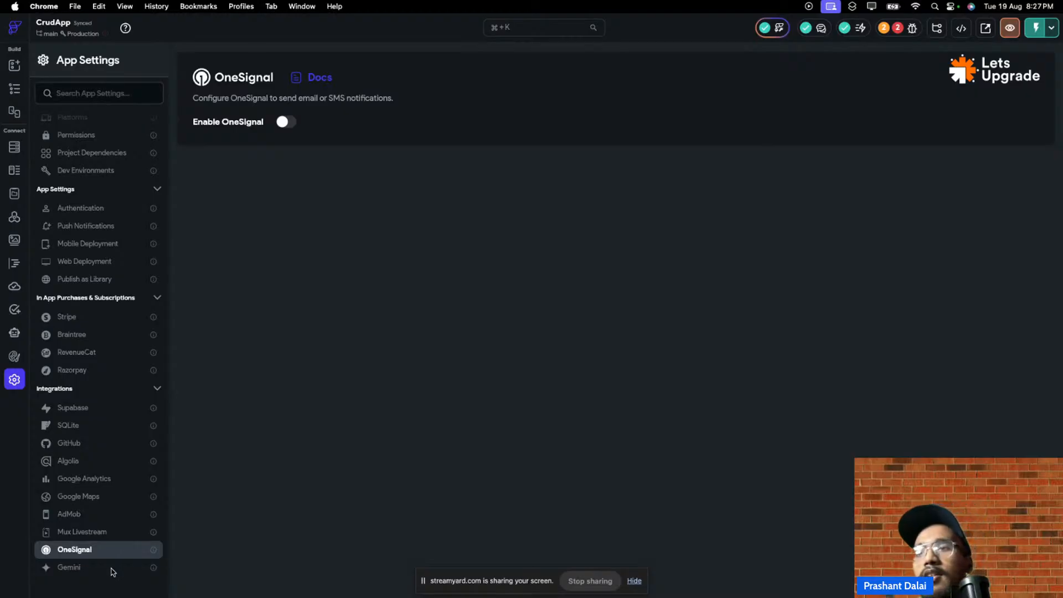
{"action": "left_click", "coordinate": [112, 570]}
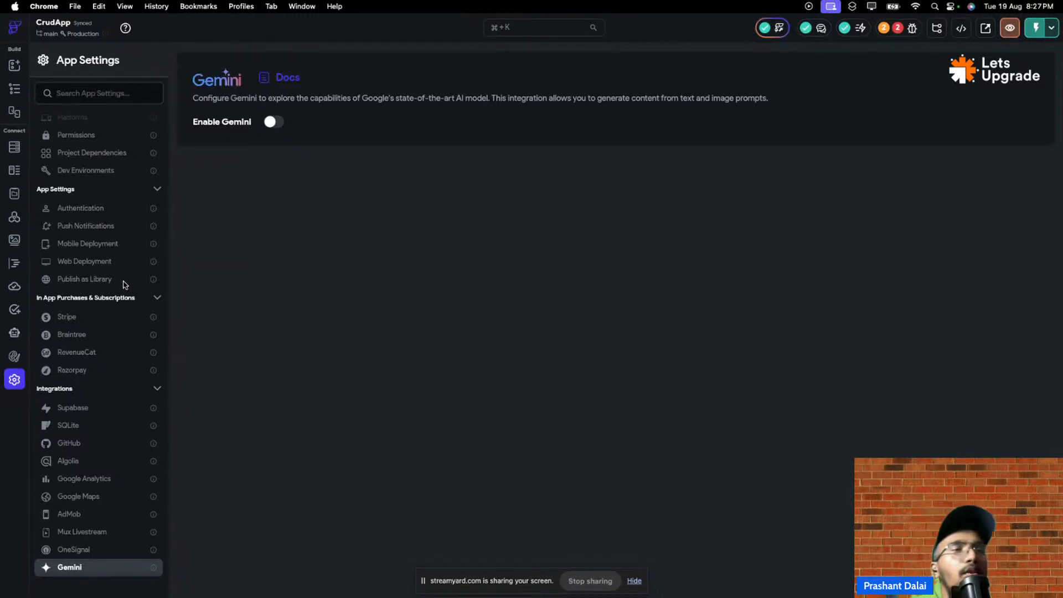
{"action": "left_click", "coordinate": [83, 550]}
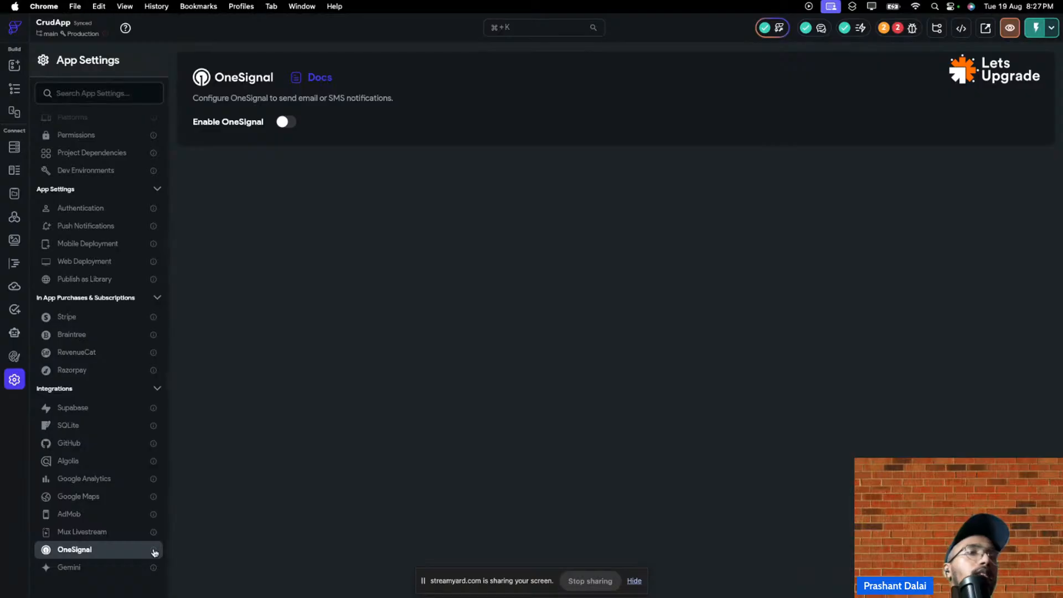
{"action": "mouse_move", "coordinate": [154, 552]}
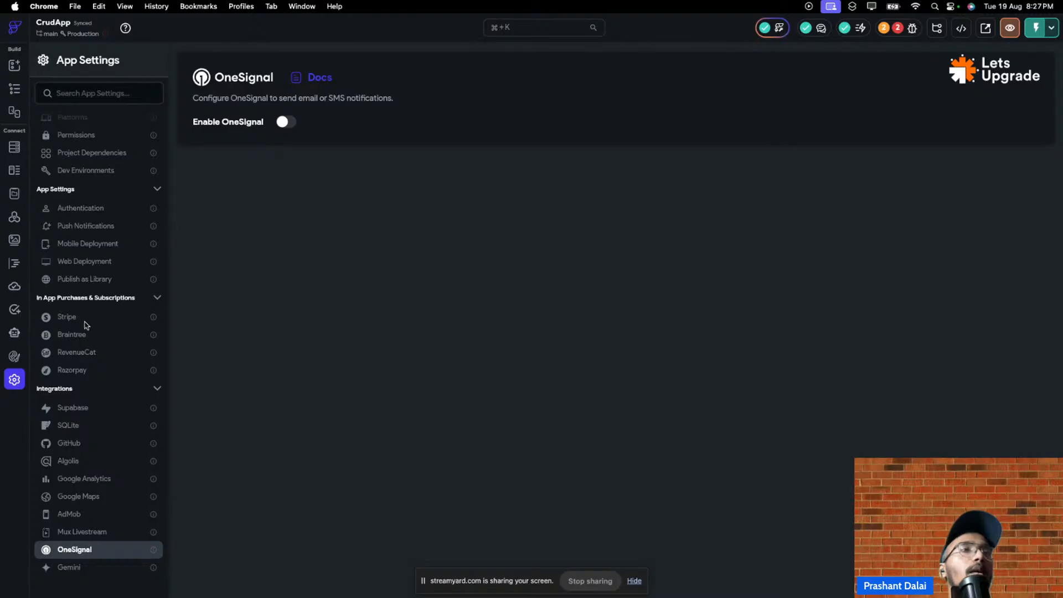
- Turn Enable Gemini on and back off, leaving the Gemini integration disabled
{"action": "left_click", "coordinate": [103, 566]}
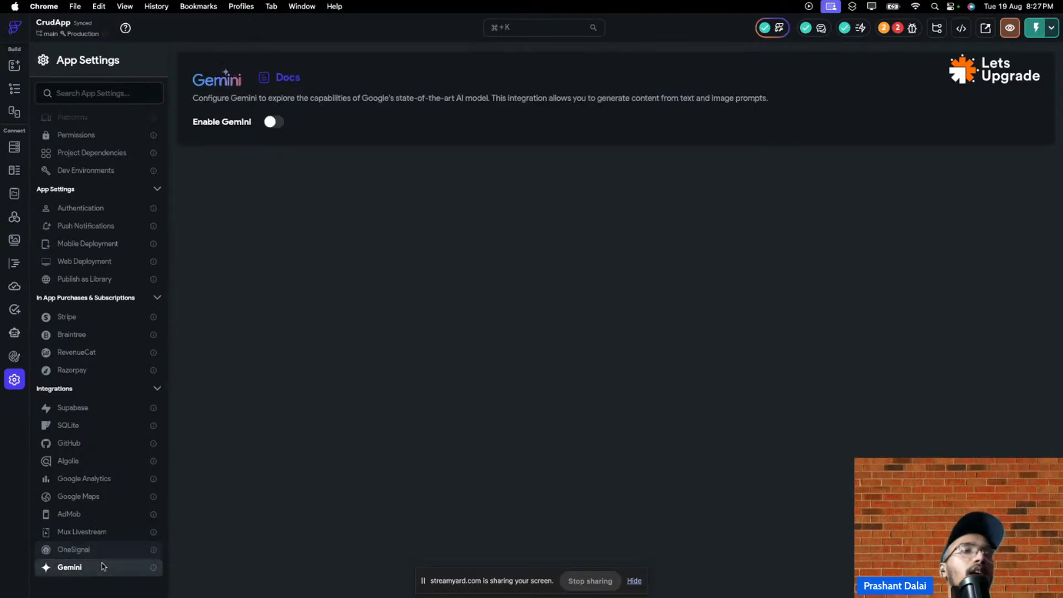
{"action": "left_click", "coordinate": [276, 122]}
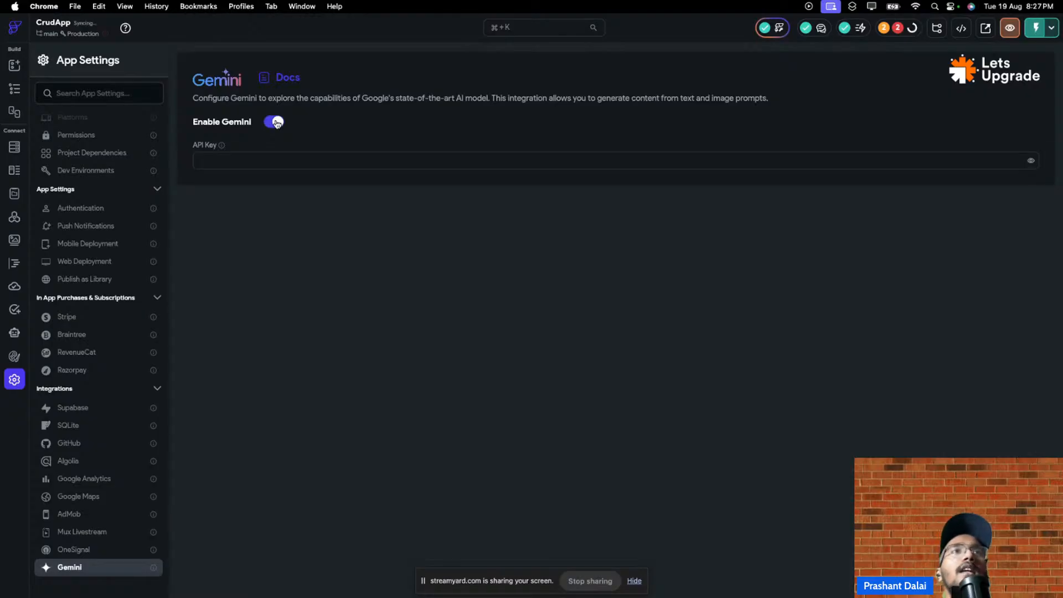
{"action": "left_click", "coordinate": [276, 123]}
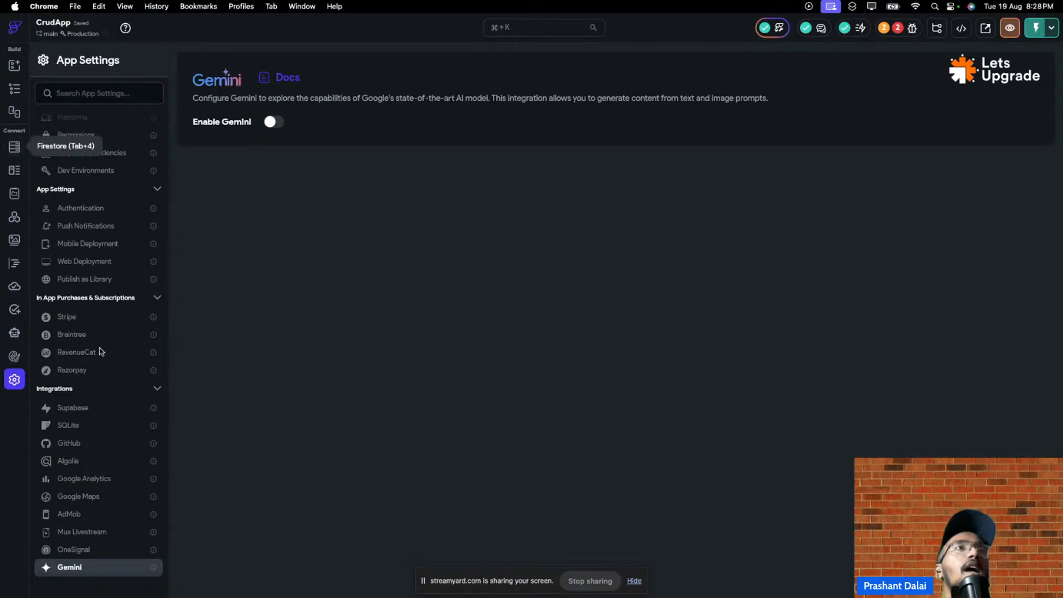
{"action": "scroll", "coordinate": [122, 387], "scroll_direction": "up", "scroll_amount": 5}
{"action": "scroll", "coordinate": [127, 465], "scroll_direction": "down", "scroll_amount": 3}
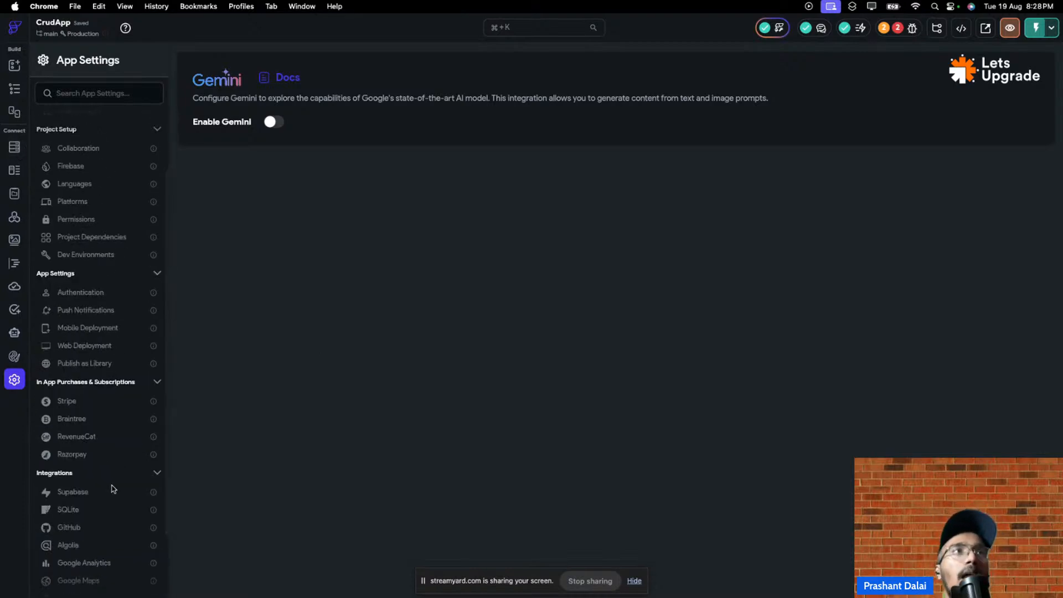
{"action": "scroll", "coordinate": [113, 481], "scroll_direction": "up", "scroll_amount": 3}
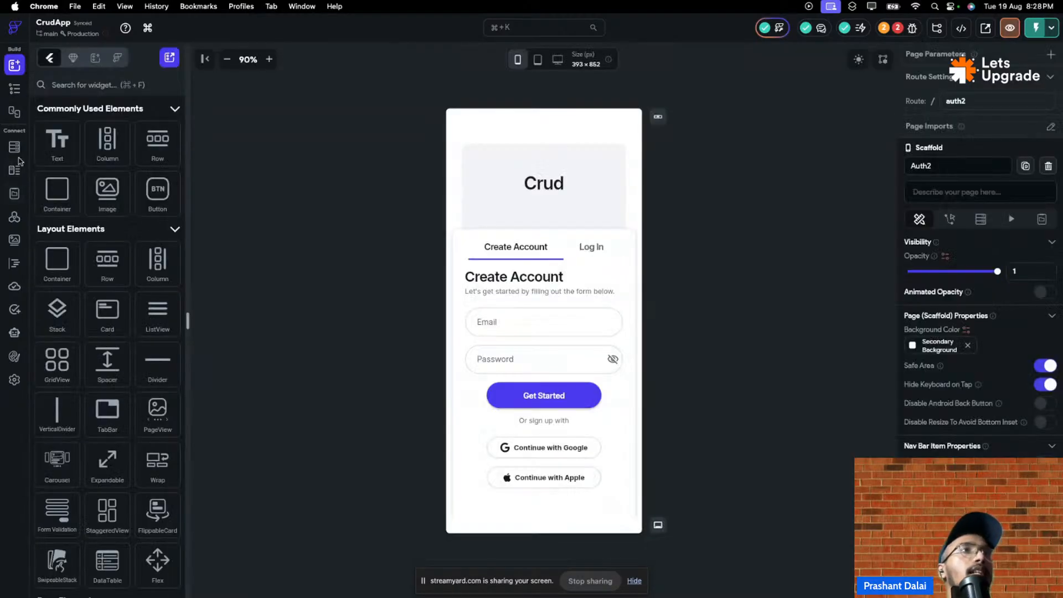
- Check the empty Enums and Data Types tabs, and open then cancel Create Data Type from JSON
{"action": "left_click", "coordinate": [15, 170]}
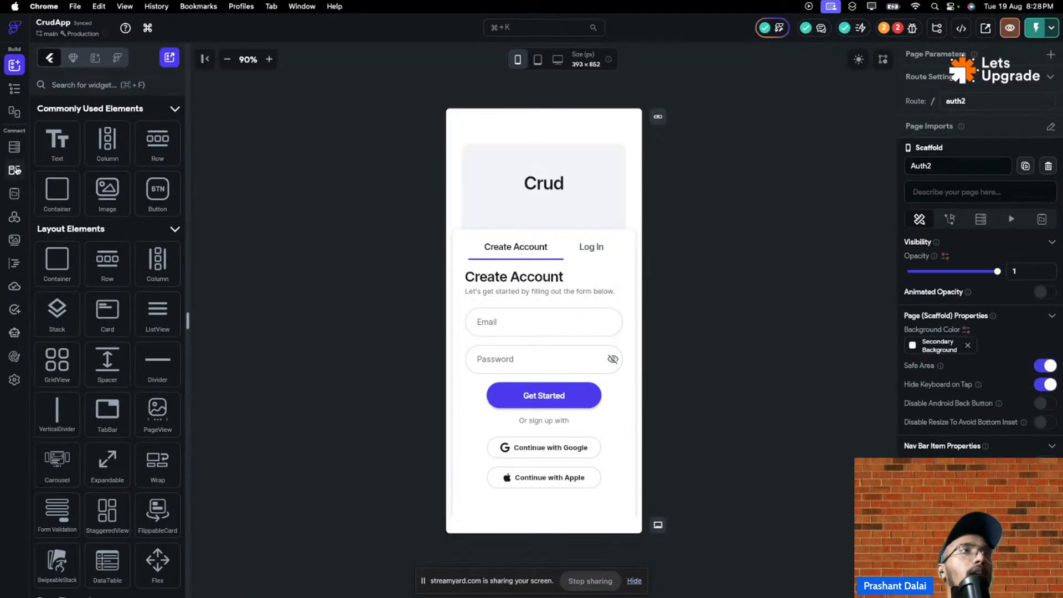
{"action": "left_click", "coordinate": [183, 92]}
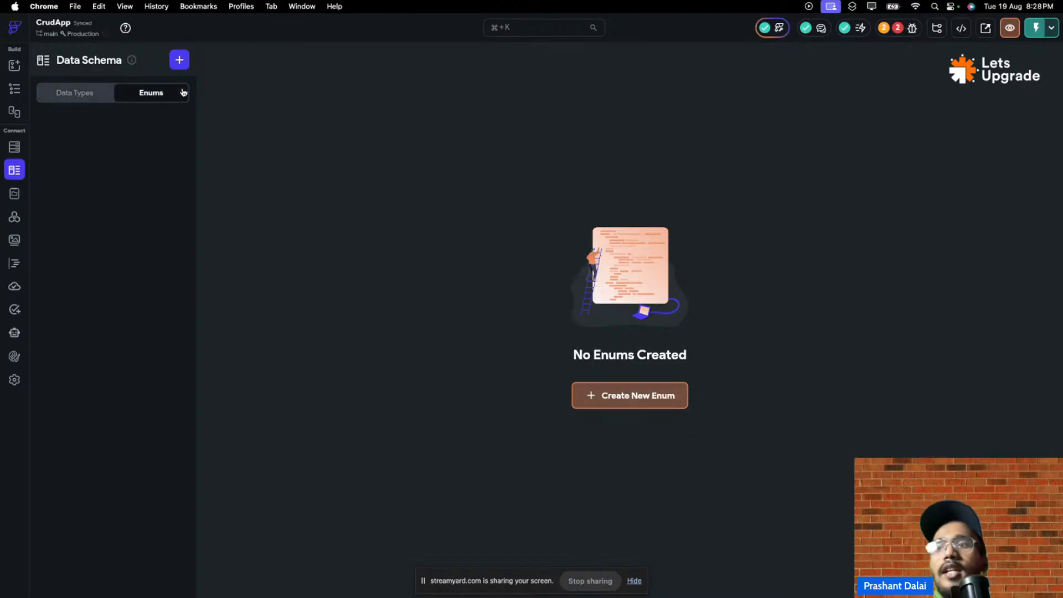
{"action": "left_click", "coordinate": [103, 100]}
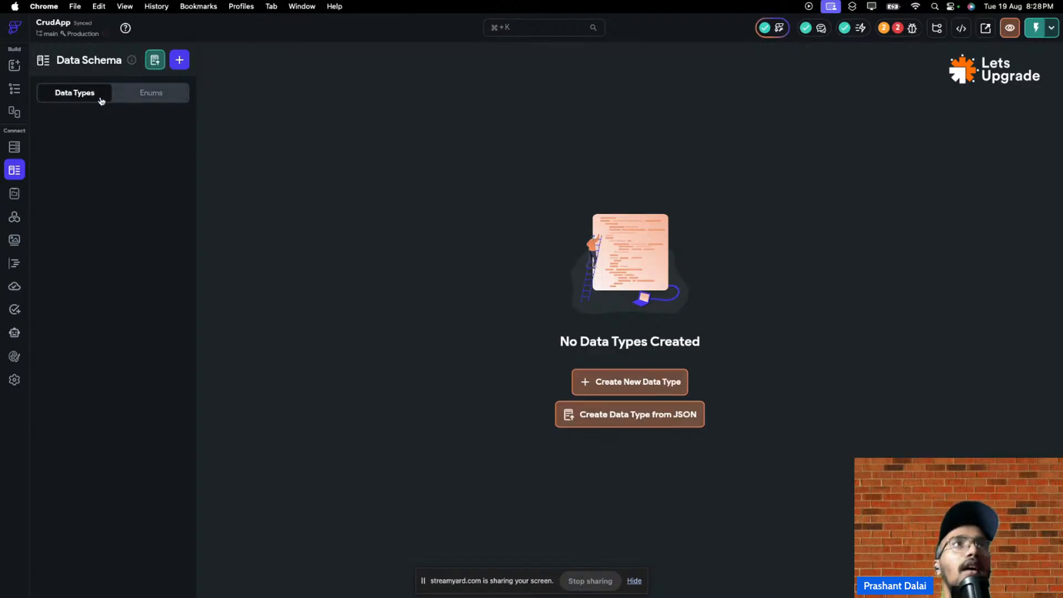
{"action": "left_click", "coordinate": [158, 62]}
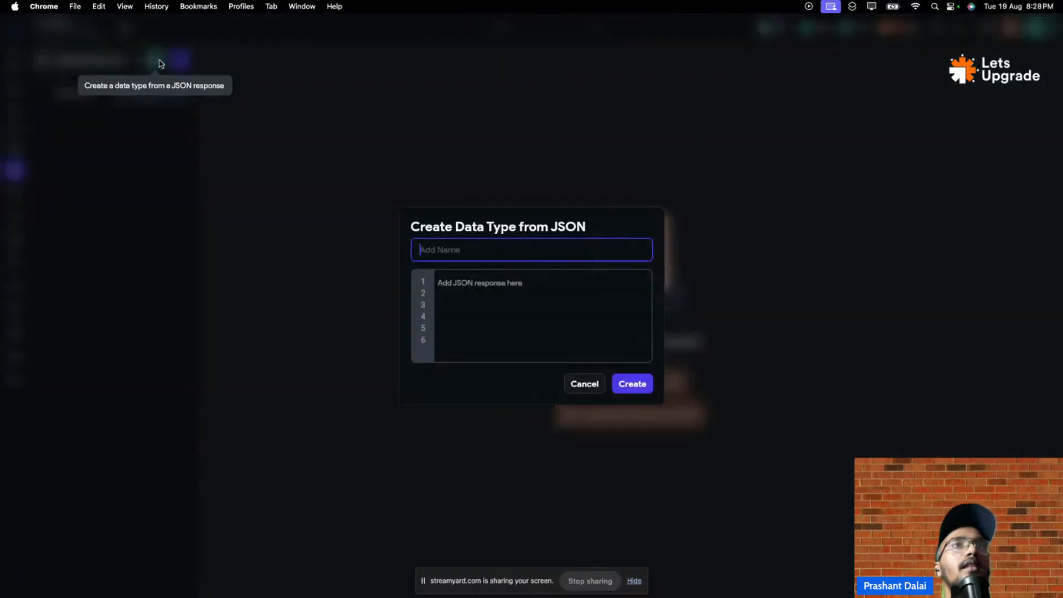
{"action": "left_click", "coordinate": [585, 384]}
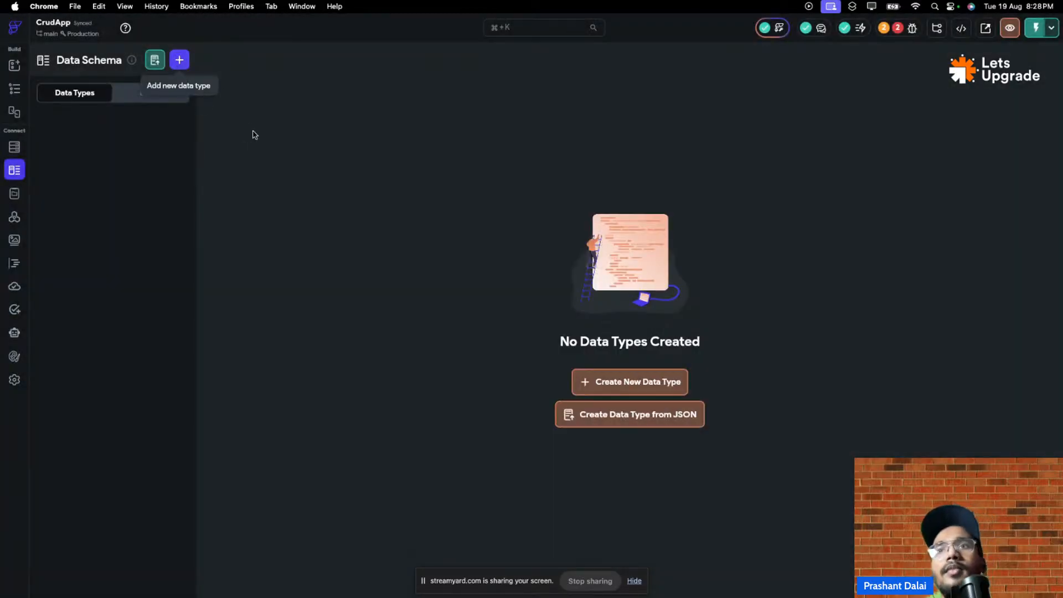
- Create a custom data type named Db, backing out of adding its first field
{"action": "left_click", "coordinate": [682, 394]}
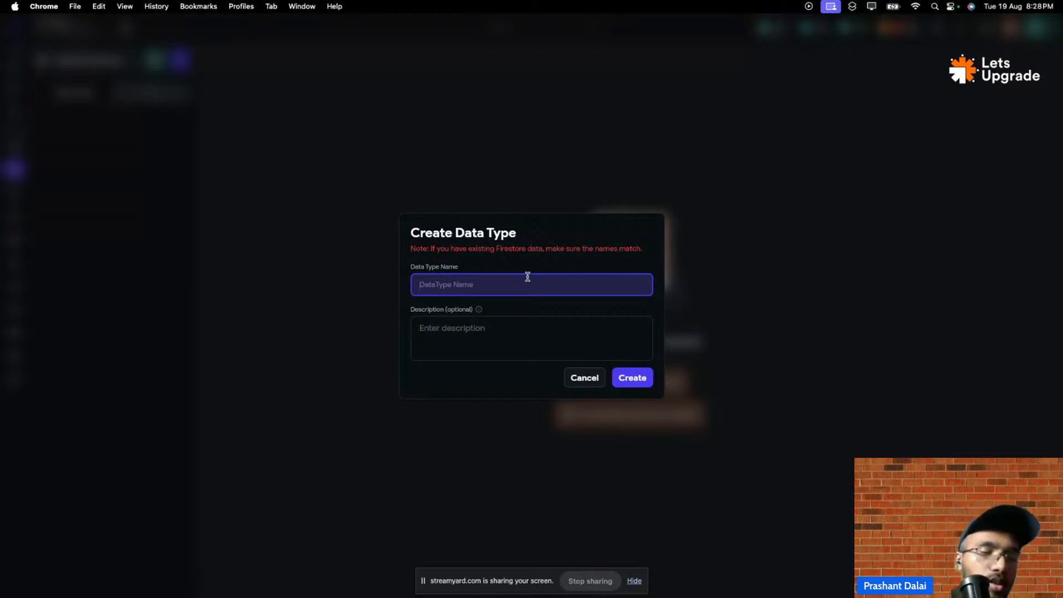
{"action": "type", "text": "Db"}
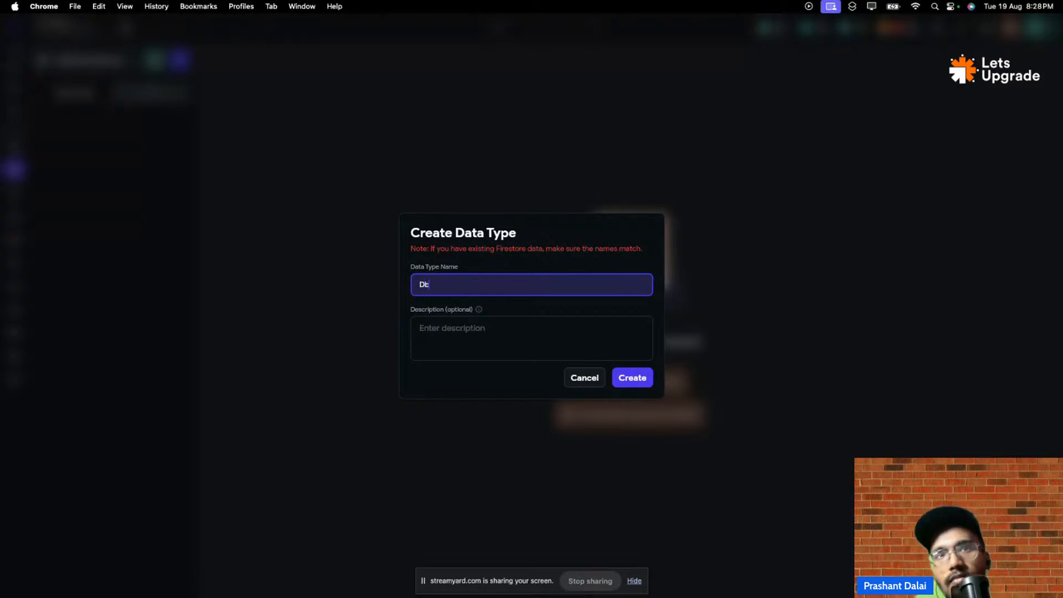
{"action": "key", "text": "Return"}
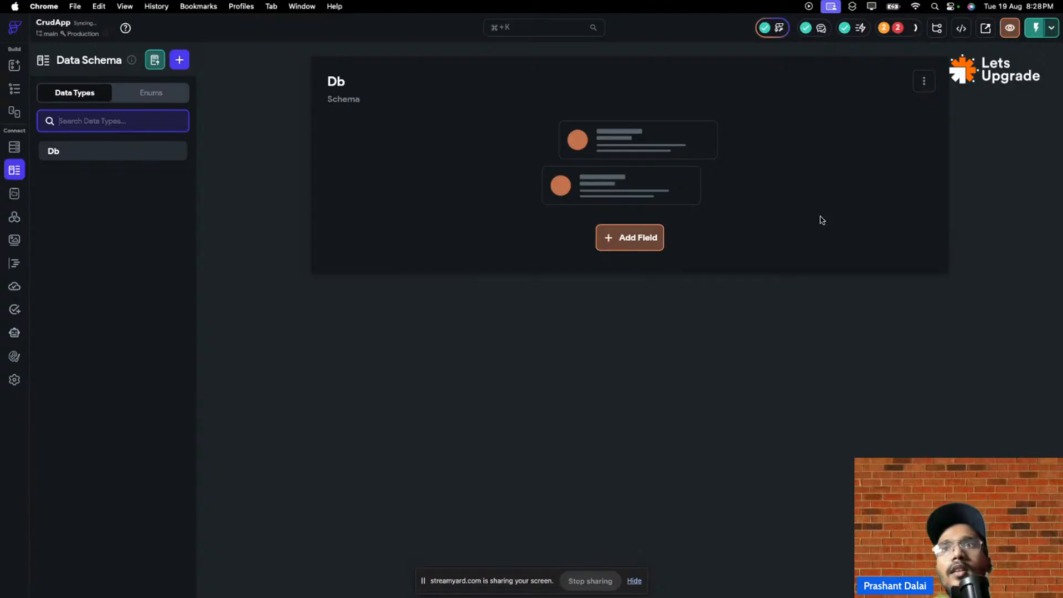
{"action": "left_click", "coordinate": [642, 240]}
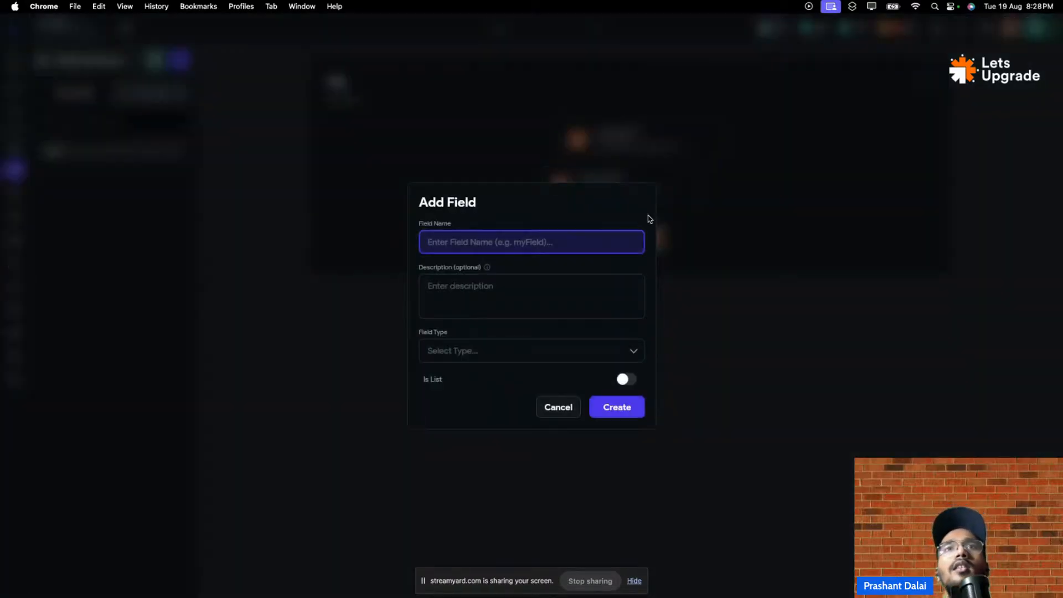
{"action": "left_click", "coordinate": [555, 408]}
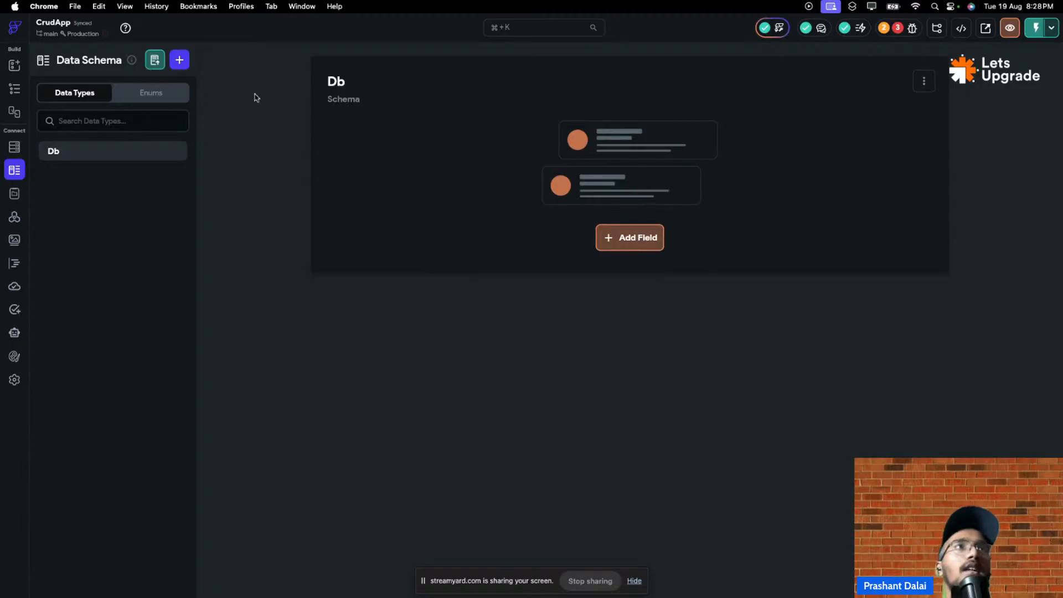
- Glance at the Enums list, then cancel creating another data type, leaving Db fieldless
{"action": "left_click", "coordinate": [168, 91]}
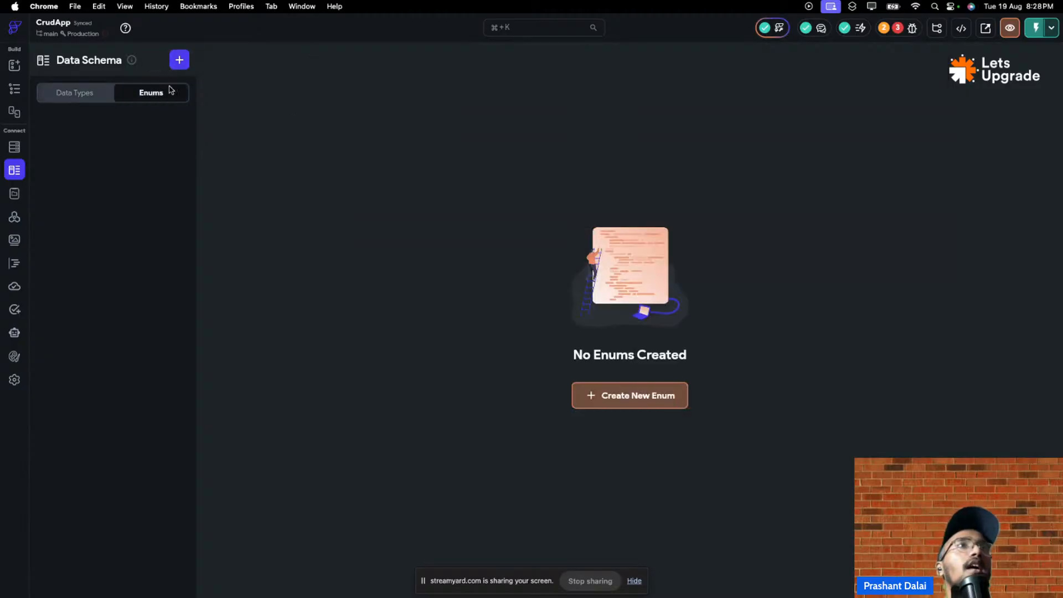
{"action": "left_click", "coordinate": [80, 98]}
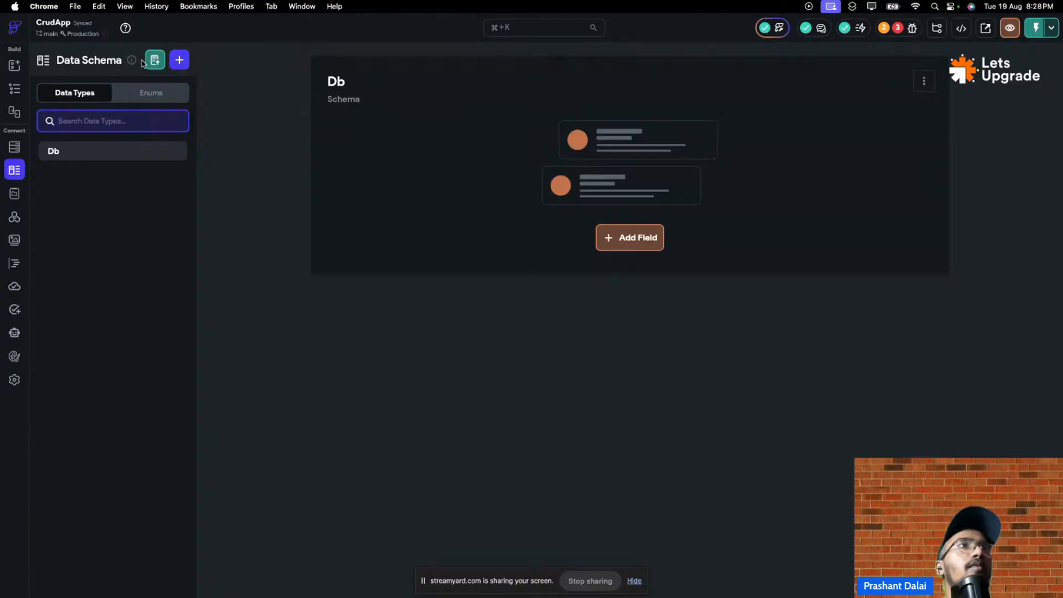
{"action": "mouse_move", "coordinate": [132, 62]}
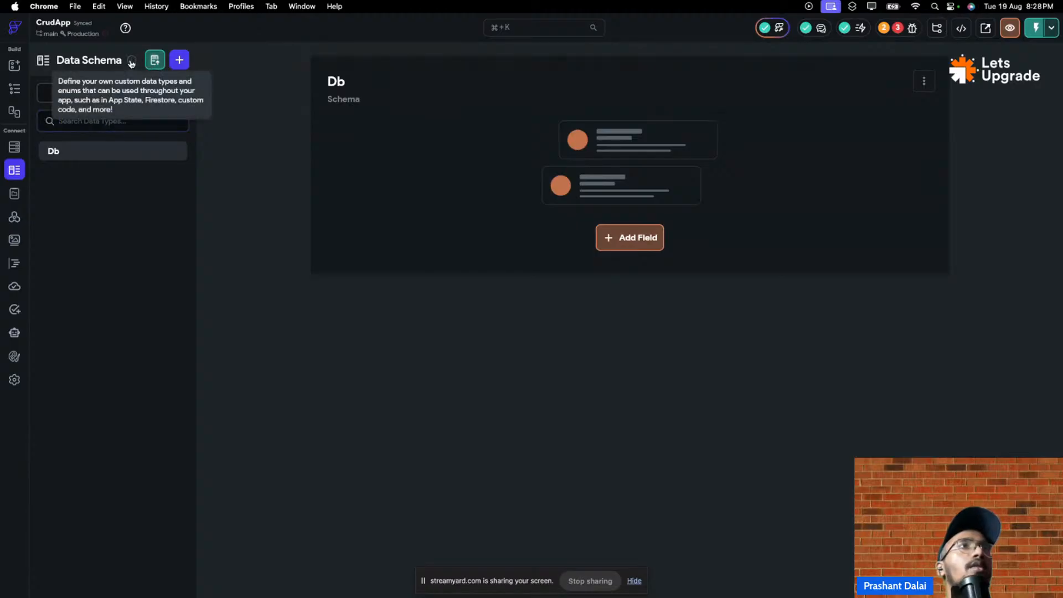
{"action": "left_click", "coordinate": [179, 60]}
{"action": "left_click", "coordinate": [584, 378]}
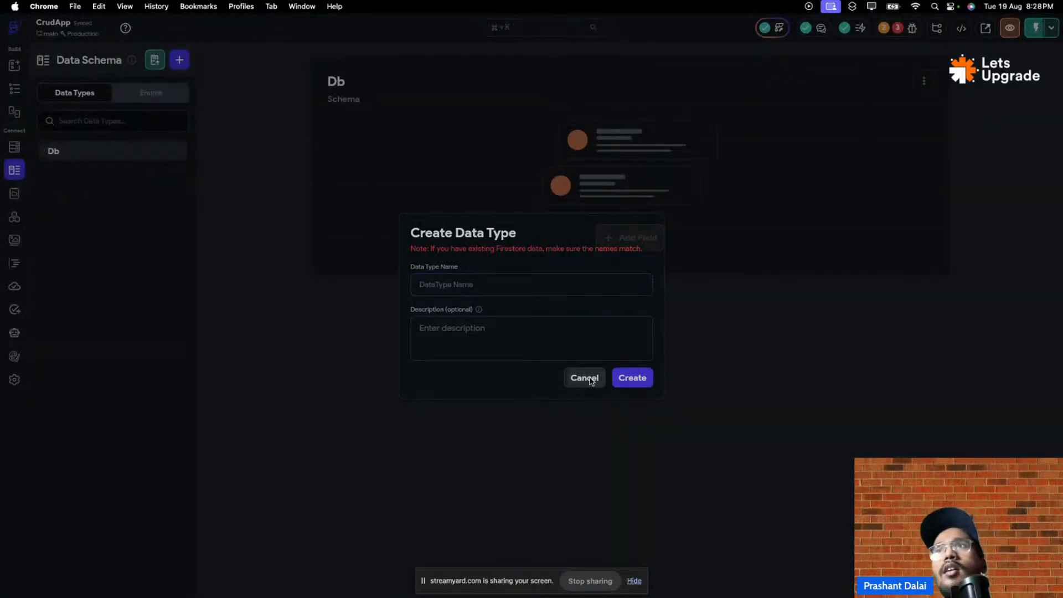
{"action": "mouse_move", "coordinate": [898, 11]}
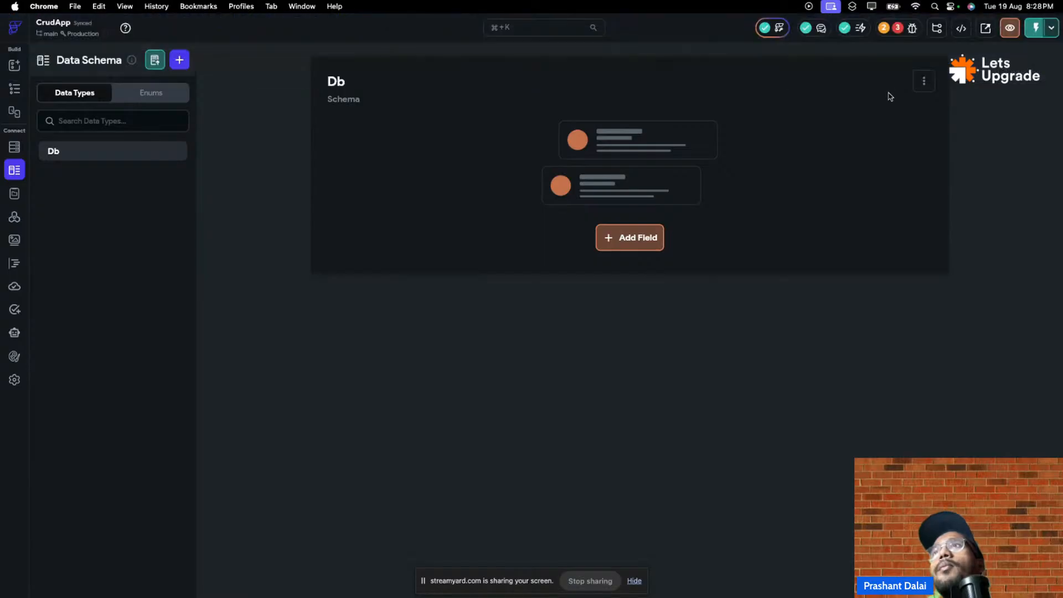
- Add a field named Shoes to Db, type Integer with Is List on (List<Integer>)
{"action": "left_click", "coordinate": [637, 241]}
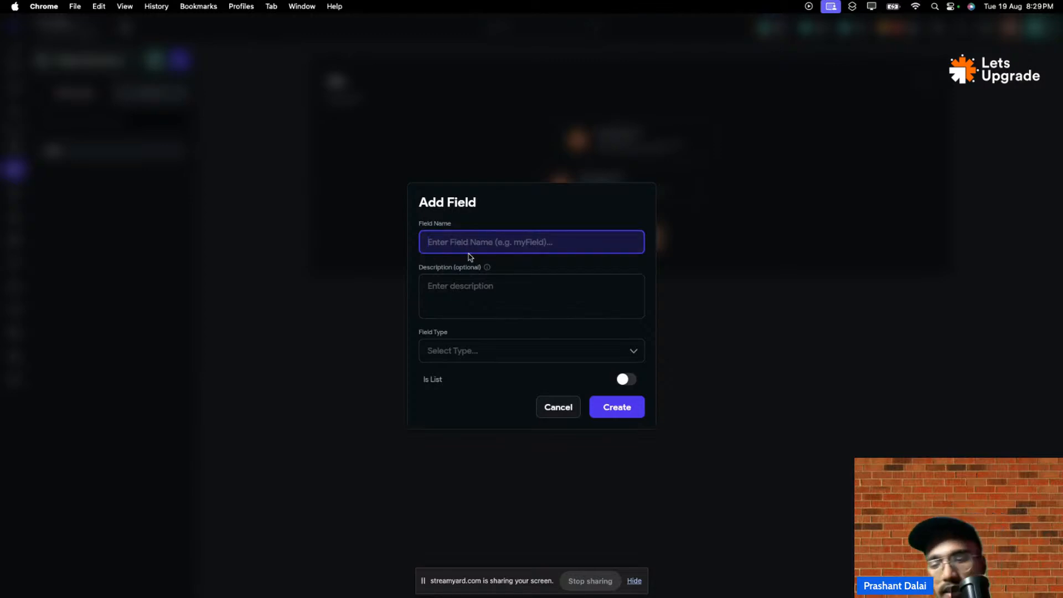
{"action": "key", "text": "Caps_Lock"}
{"action": "type", "text": "S"}
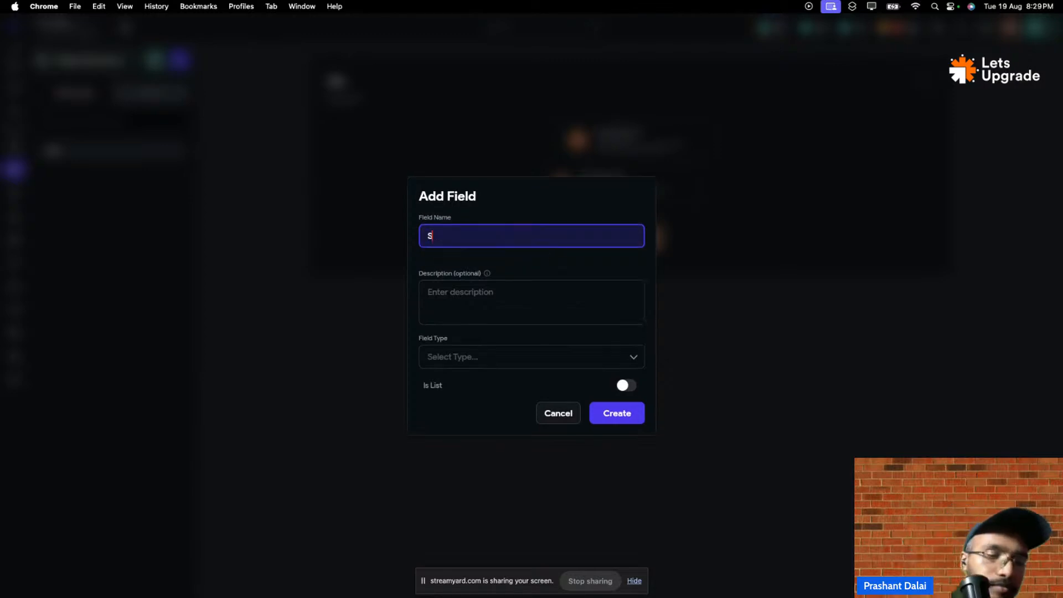
{"action": "key", "text": "Caps_Lock"}
{"action": "type", "text": "hoe"}
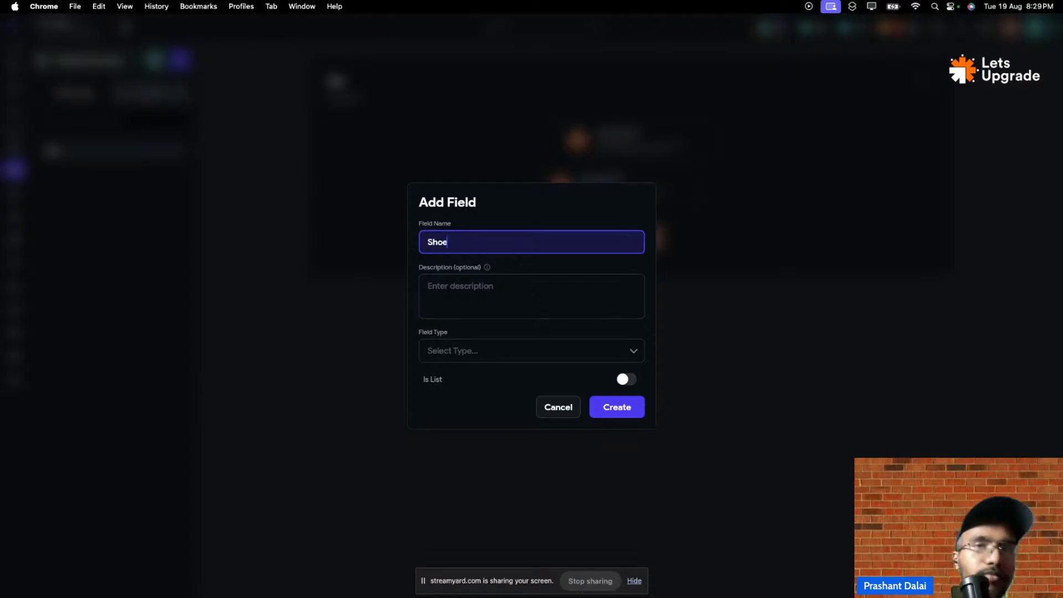
{"action": "type", "text": "s"}
{"action": "left_click", "coordinate": [496, 353]}
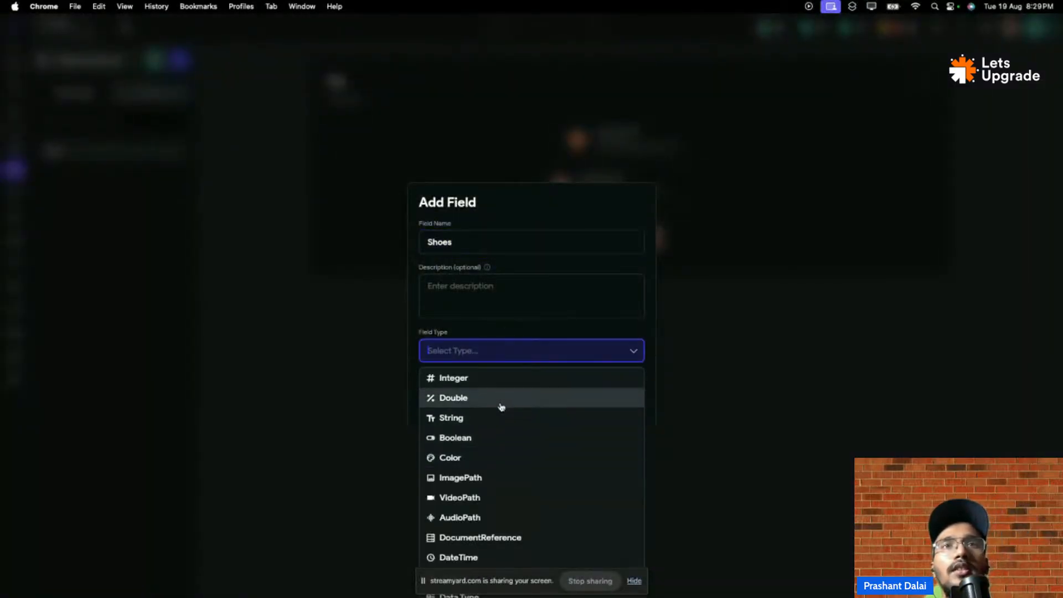
{"action": "left_click", "coordinate": [500, 384]}
{"action": "left_click", "coordinate": [503, 353]}
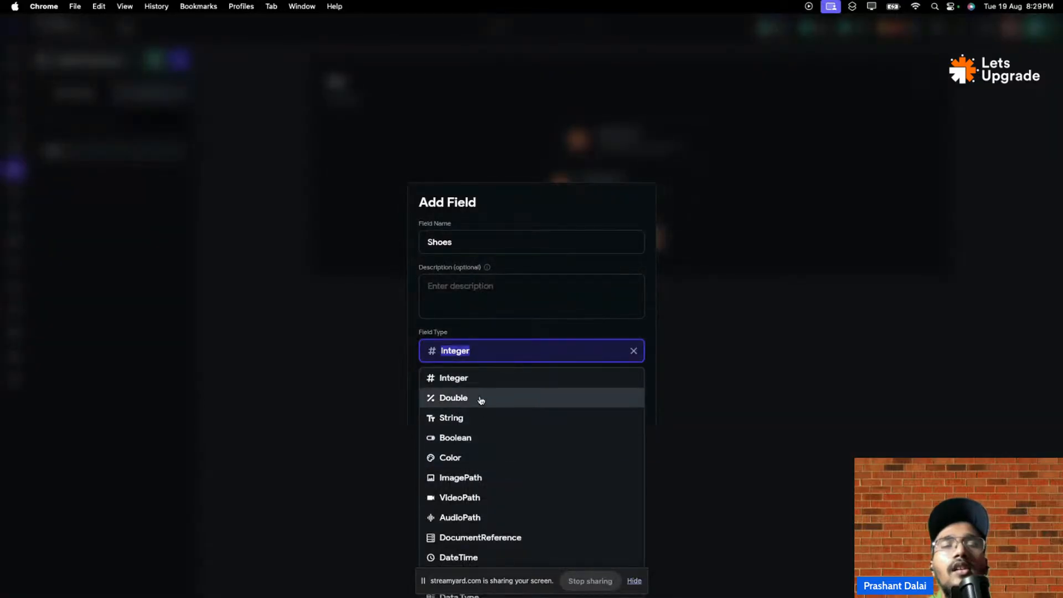
{"action": "scroll", "coordinate": [515, 415], "scroll_direction": "down", "scroll_amount": 1}
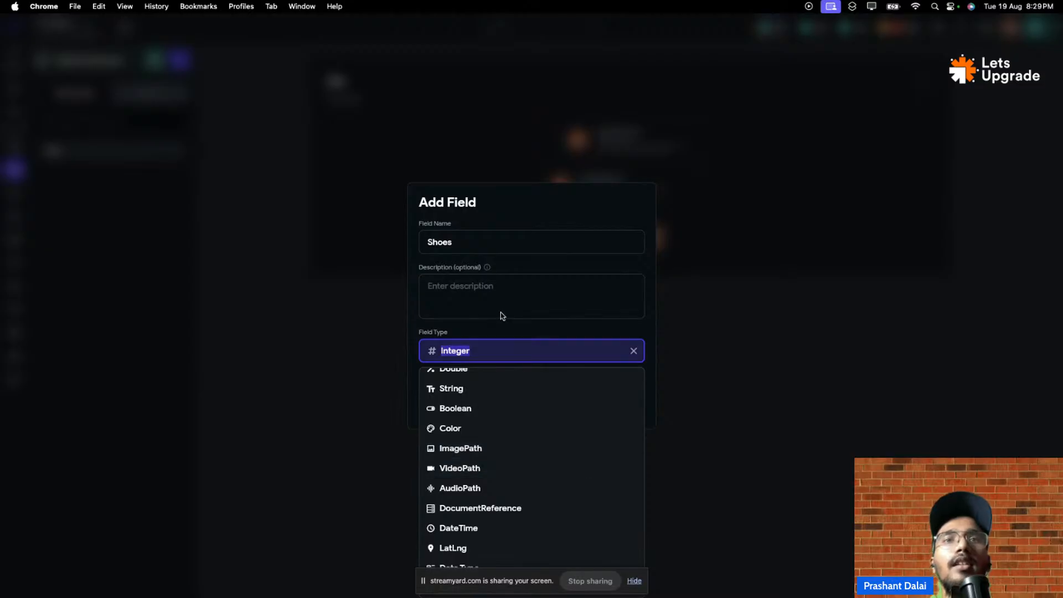
{"action": "left_click", "coordinate": [507, 349]}
{"action": "scroll", "coordinate": [516, 380], "scroll_direction": "up", "scroll_amount": 1}
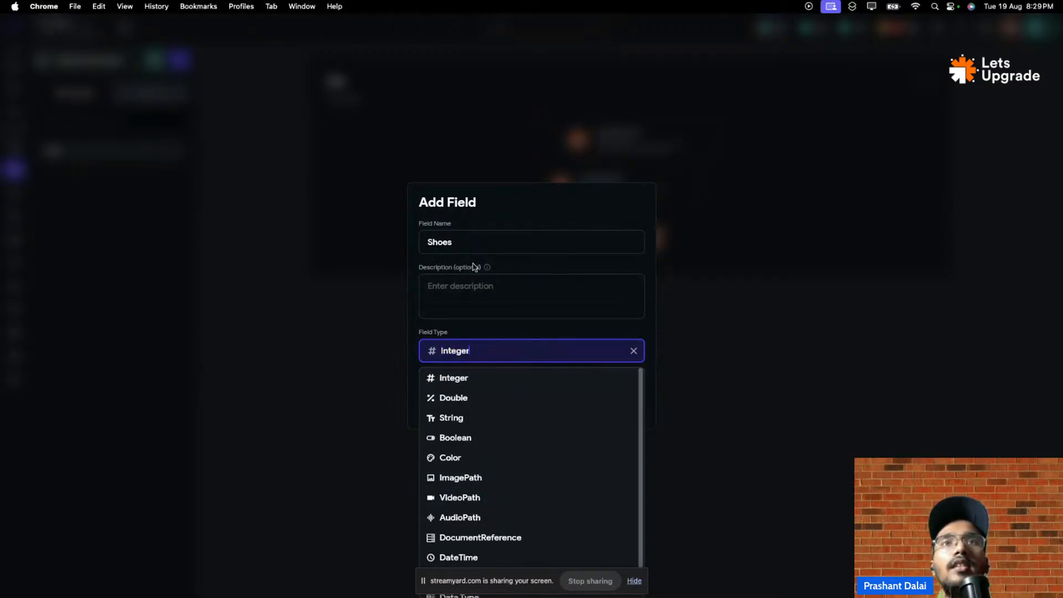
{"action": "left_click", "coordinate": [512, 325]}
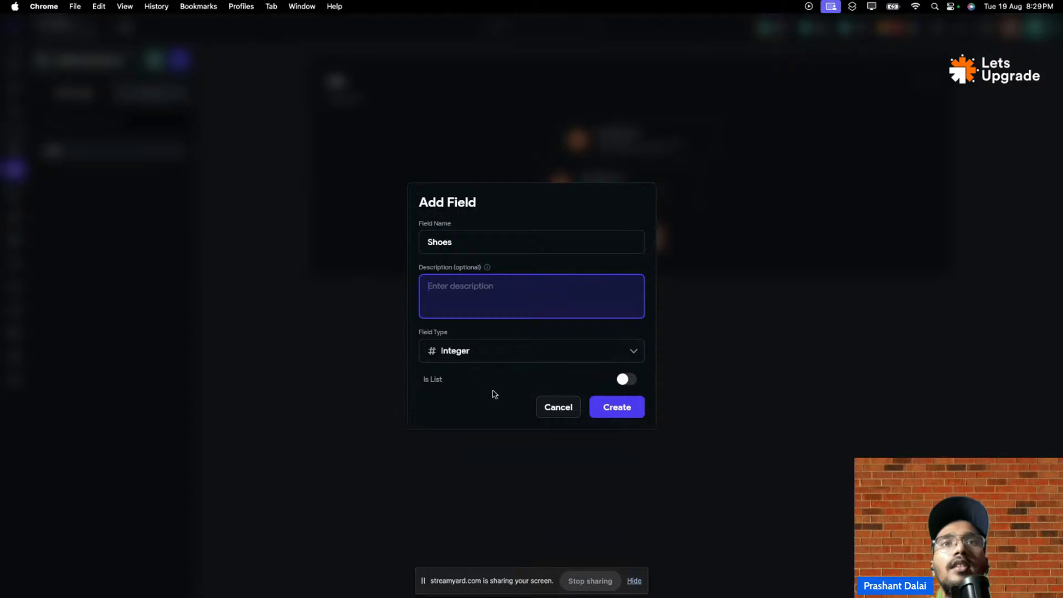
{"action": "left_click", "coordinate": [625, 382]}
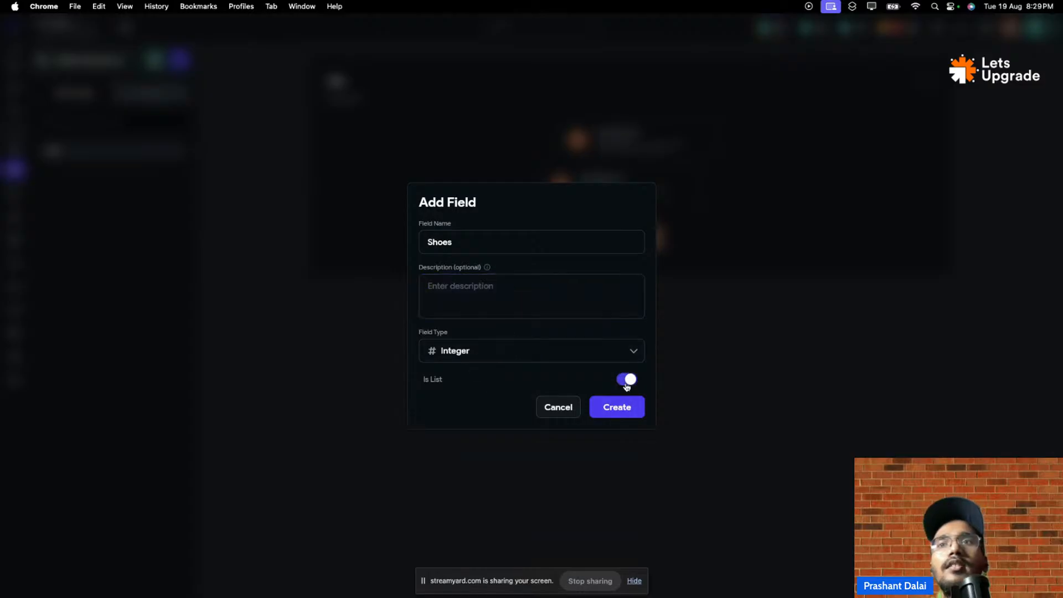
{"action": "left_click", "coordinate": [619, 407]}
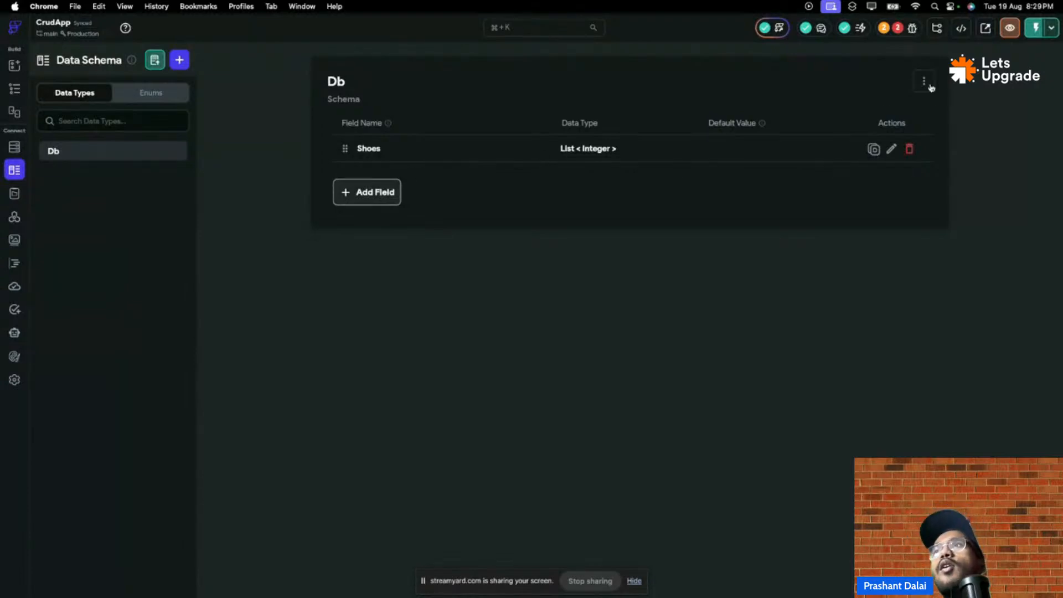
- Duplicate the Shoes field three times into ShoesCopy fields, then check Db's options menu
{"action": "left_click", "coordinate": [873, 149]}
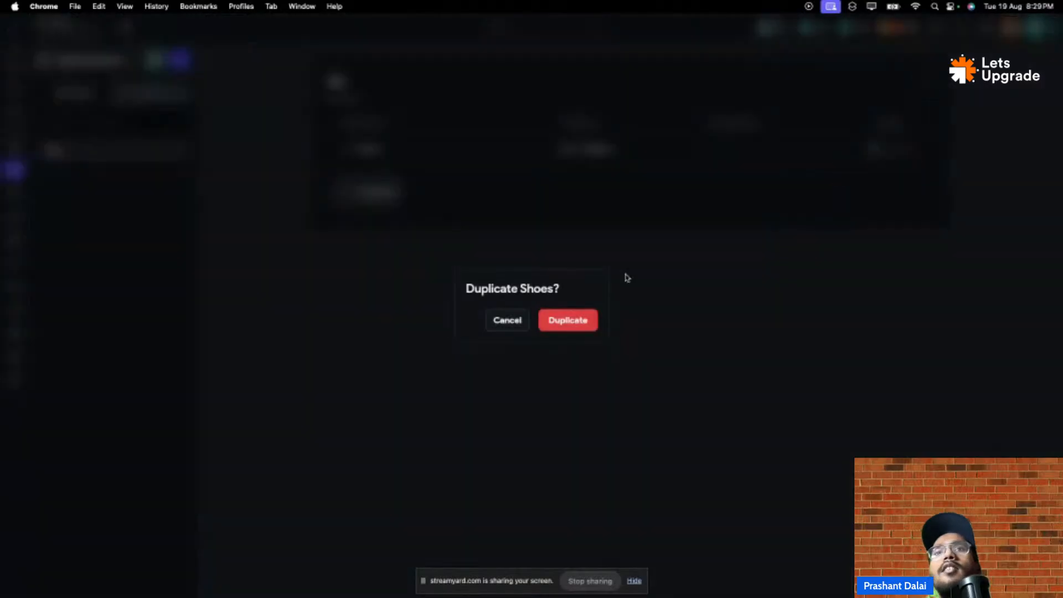
{"action": "left_click", "coordinate": [588, 323]}
{"action": "left_click", "coordinate": [873, 149]}
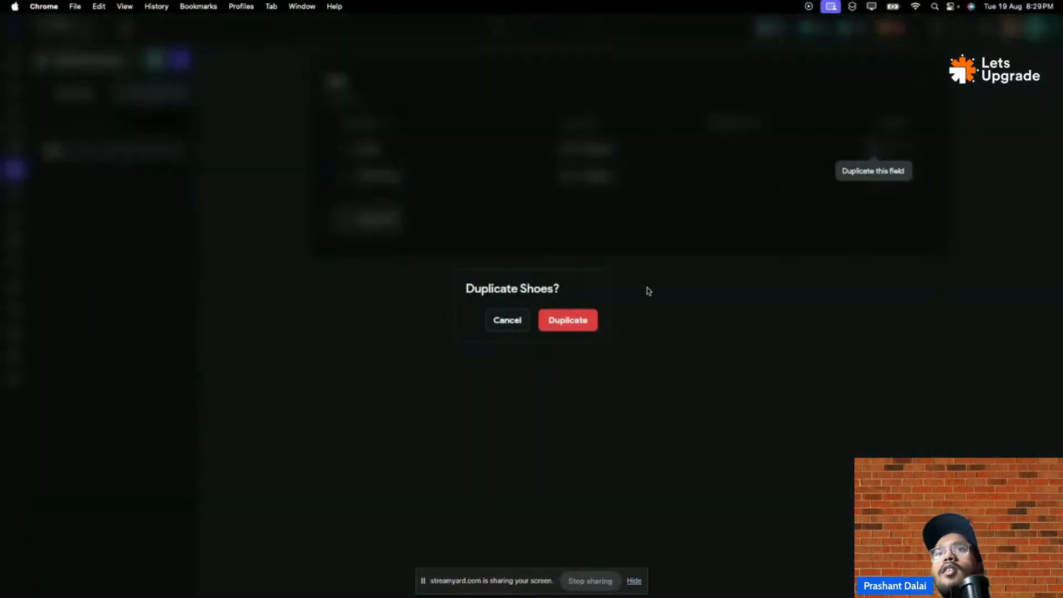
{"action": "left_click", "coordinate": [545, 317]}
{"action": "left_click", "coordinate": [874, 149]}
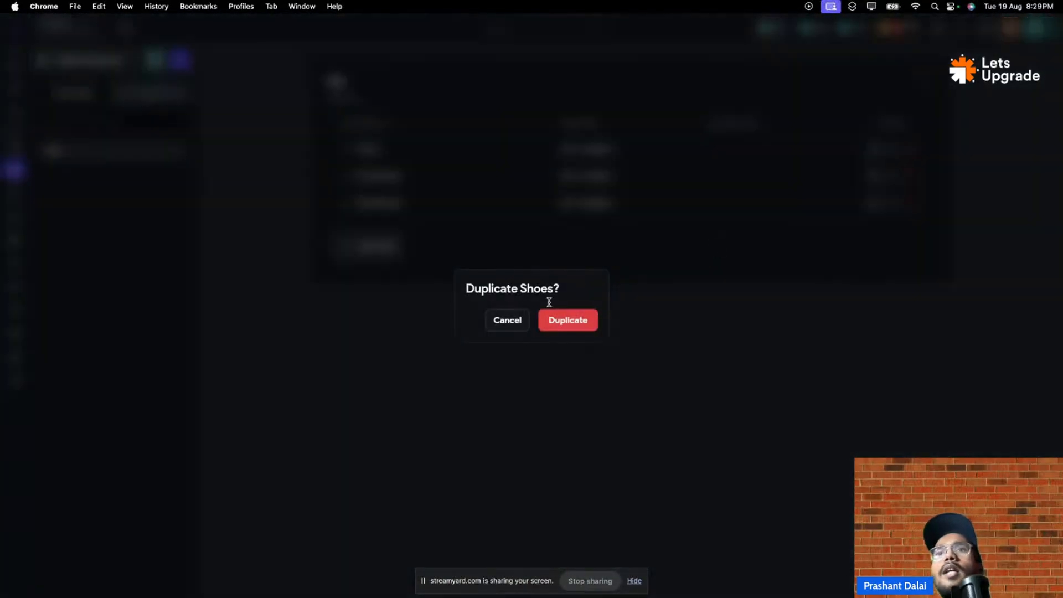
{"action": "left_click", "coordinate": [548, 316]}
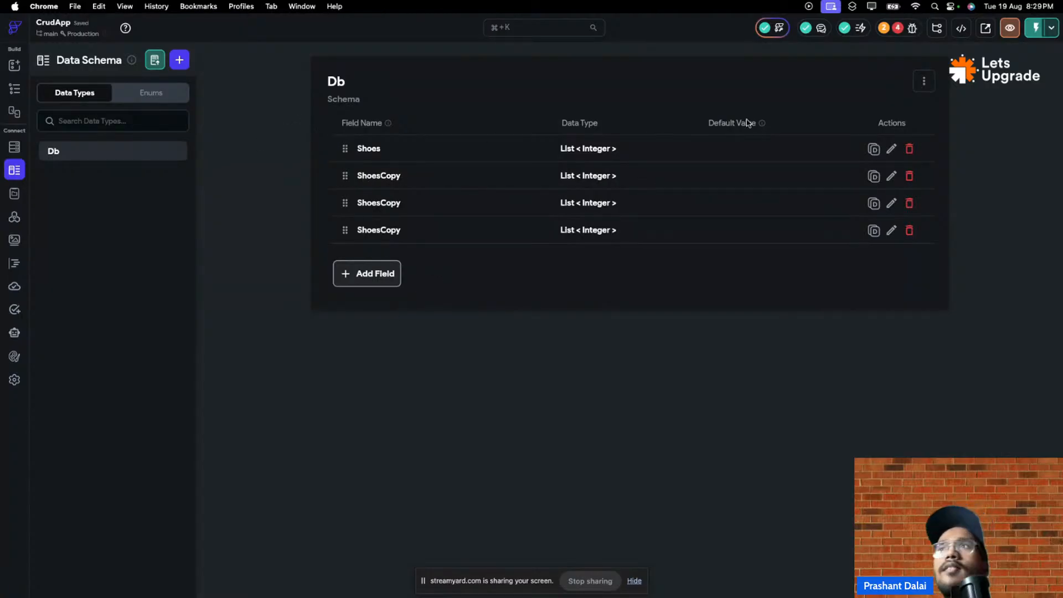
{"action": "left_click", "coordinate": [923, 88]}
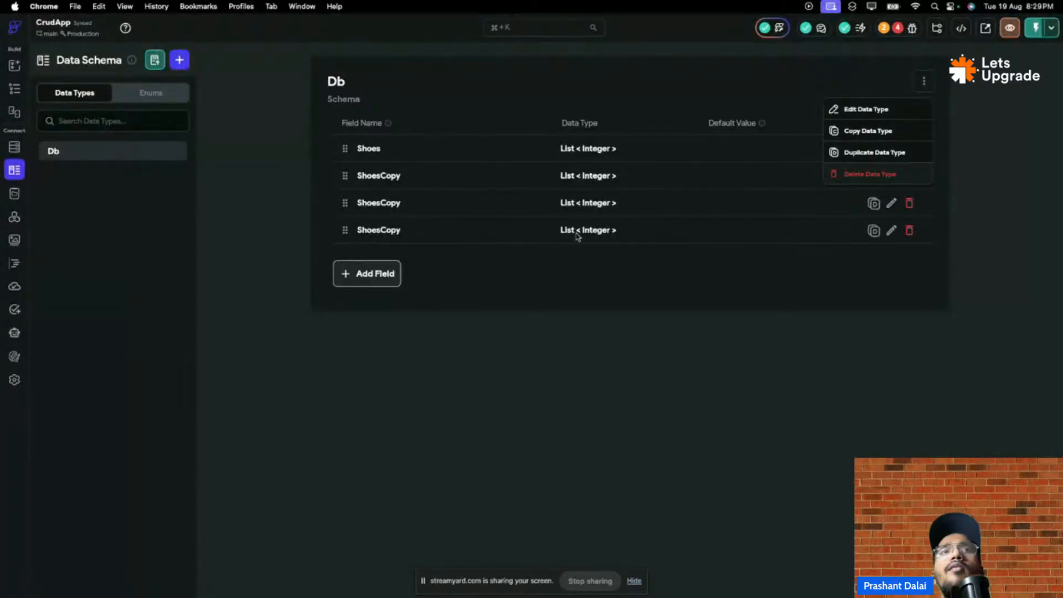
{"action": "left_click", "coordinate": [572, 282]}
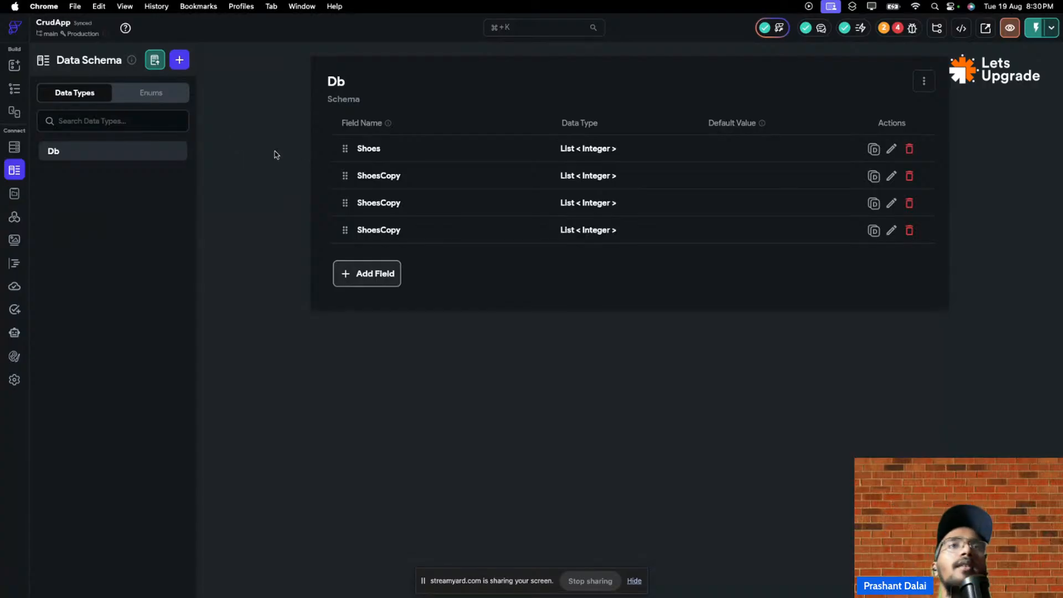
- Create a new enum named Nums in the Enums list
{"action": "left_click", "coordinate": [150, 91]}
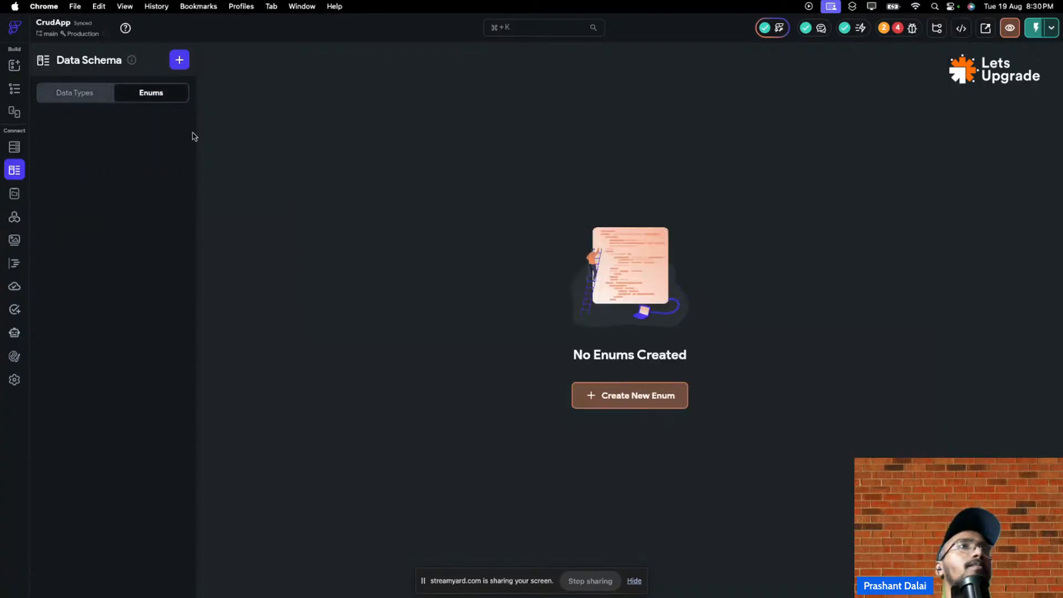
{"action": "left_click", "coordinate": [91, 99]}
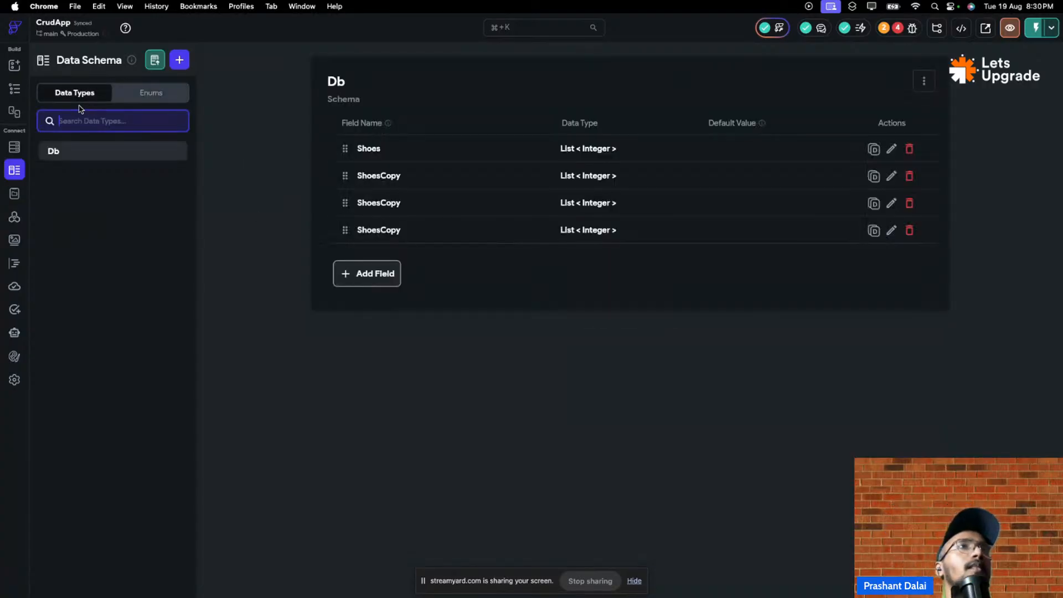
{"action": "left_click", "coordinate": [172, 90]}
{"action": "left_click", "coordinate": [631, 396]}
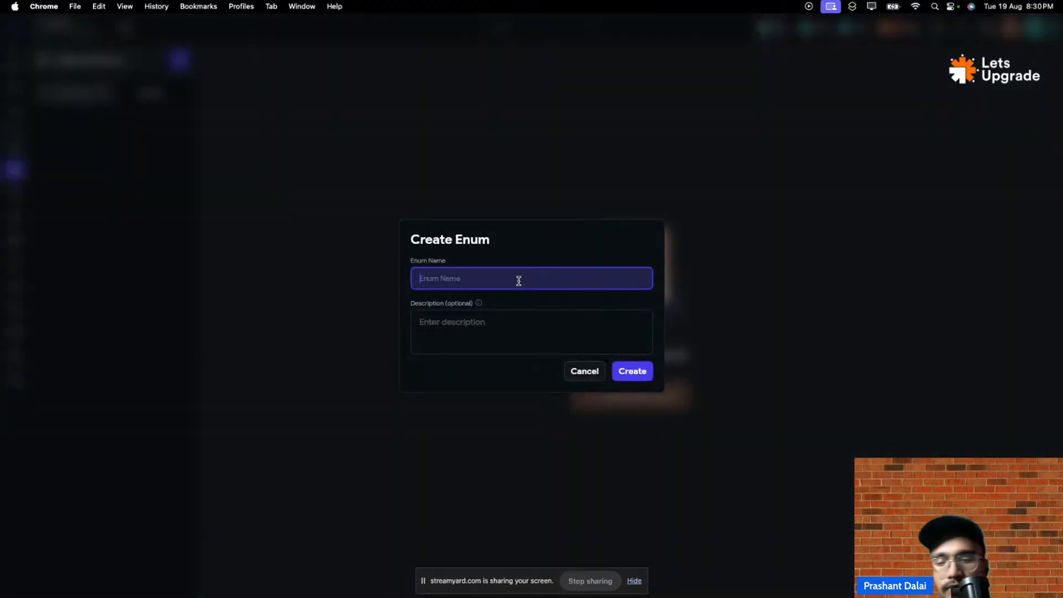
{"action": "type", "text": "Nums"}
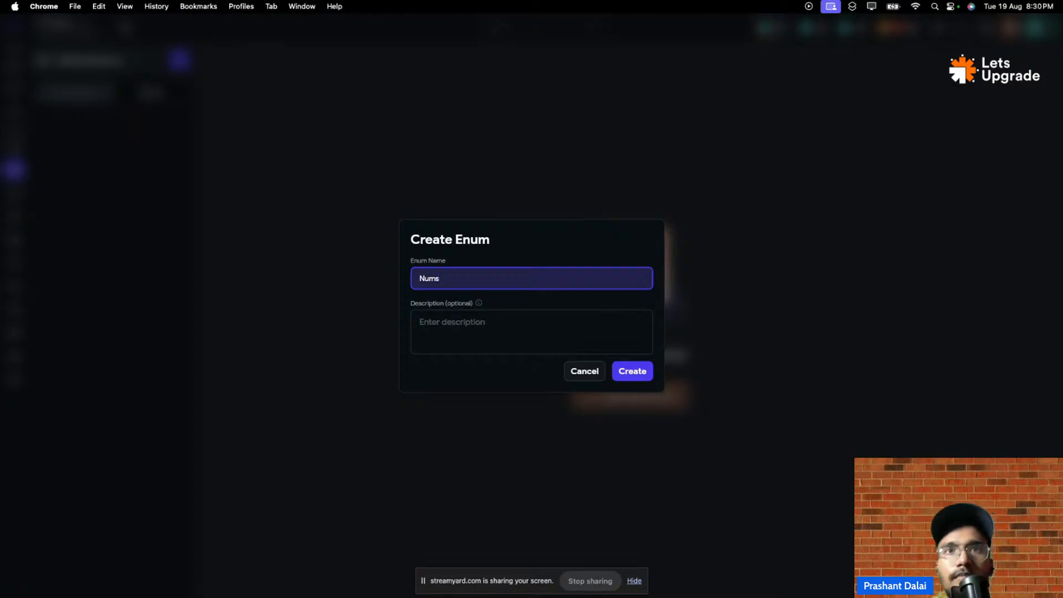
{"action": "left_click", "coordinate": [632, 371]}
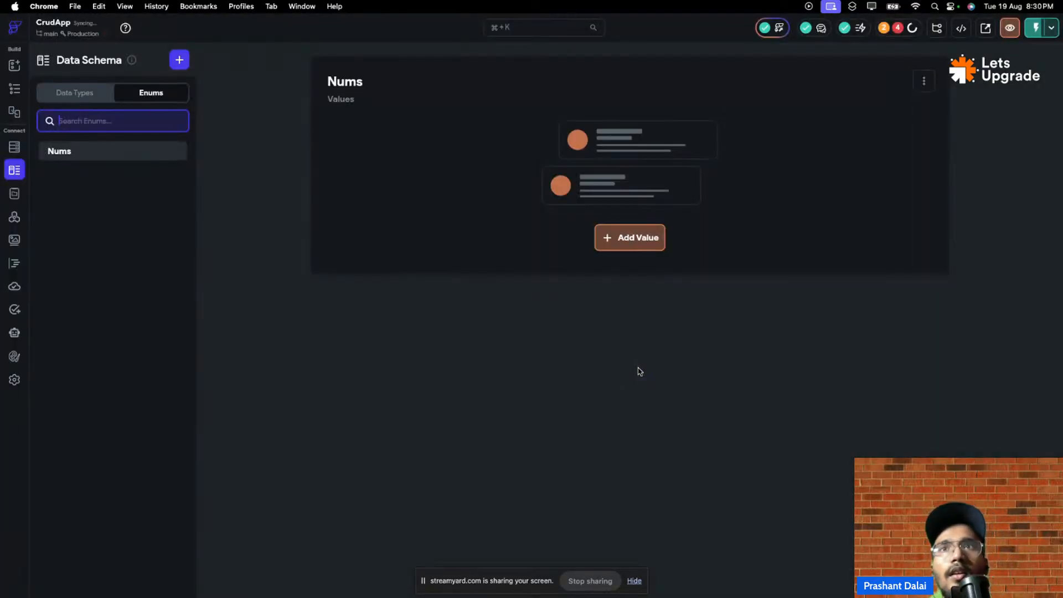
- Add four unnamed values to the Nums enum
{"action": "left_click", "coordinate": [647, 238]}
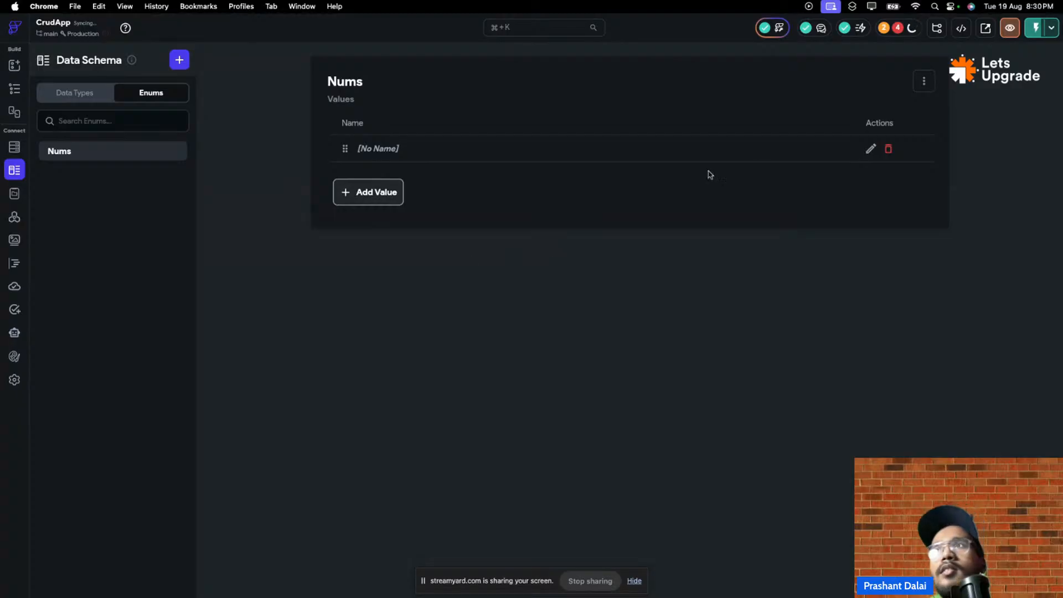
{"action": "left_click", "coordinate": [381, 194]}
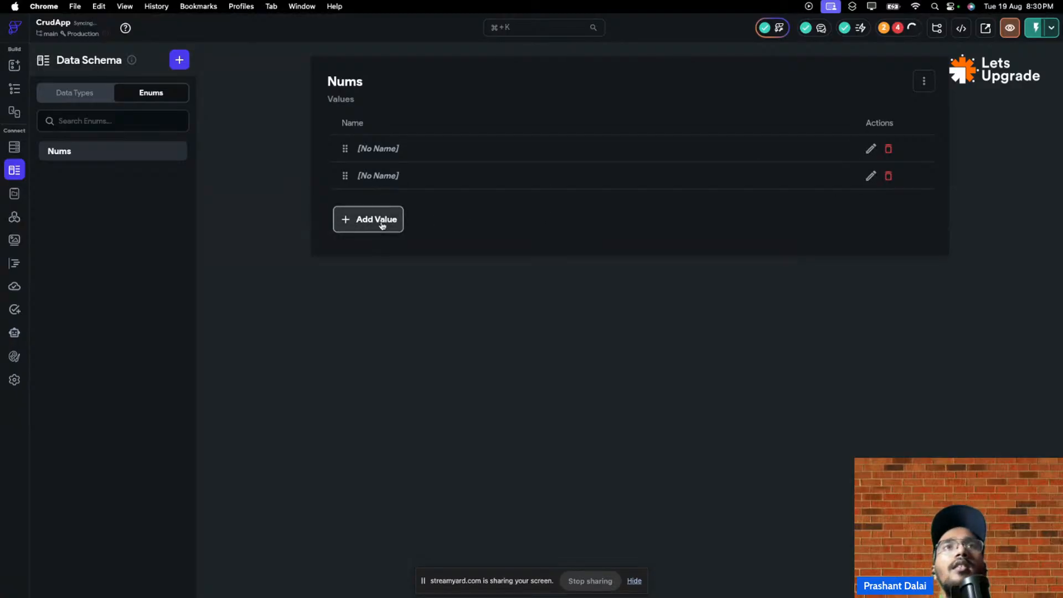
{"action": "left_click", "coordinate": [381, 224]}
{"action": "left_click", "coordinate": [348, 254]}
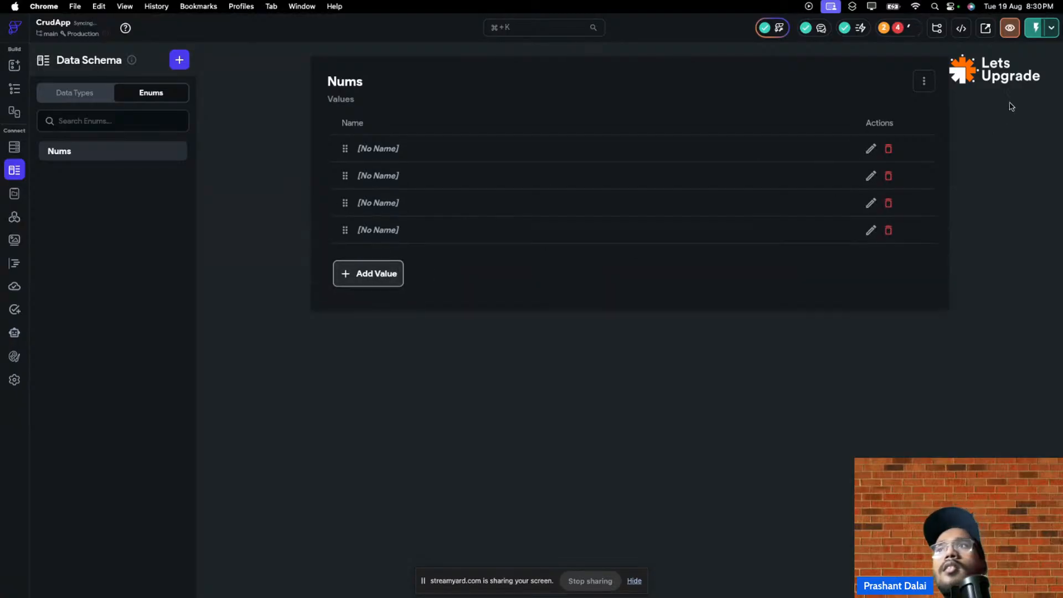
{"action": "left_click", "coordinate": [924, 81]}
- Give the Nums enum the description 'It will be use' and save it
{"action": "left_click", "coordinate": [902, 109]}
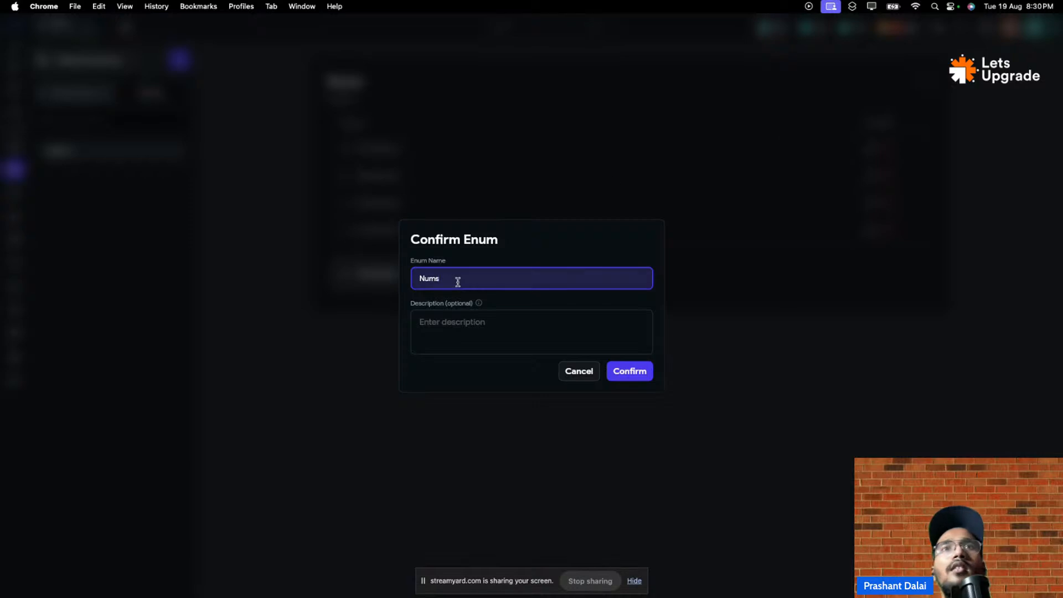
{"action": "left_click", "coordinate": [476, 328]}
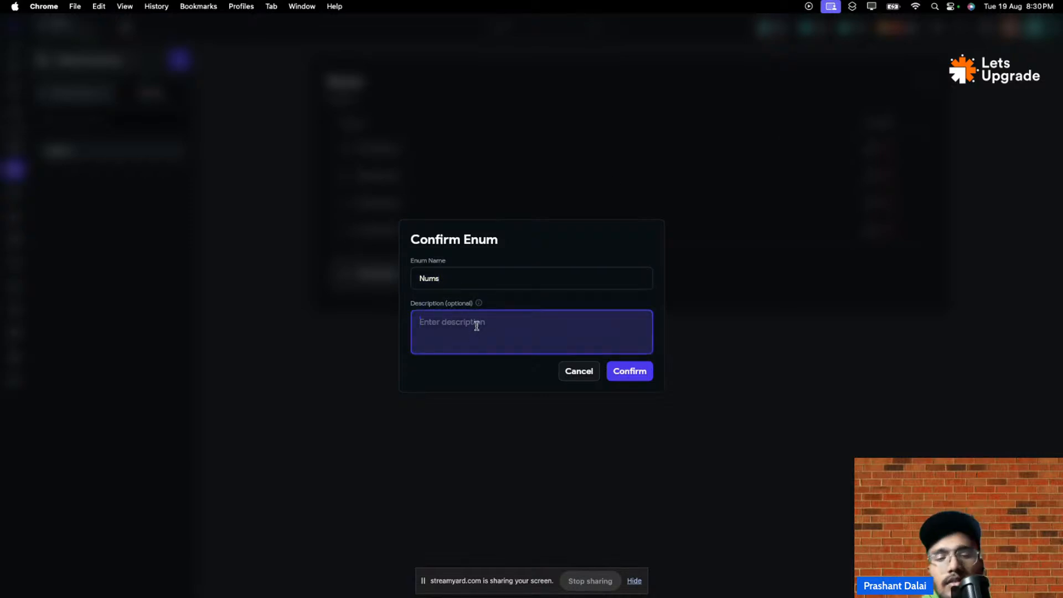
{"action": "type", "text": "It"}
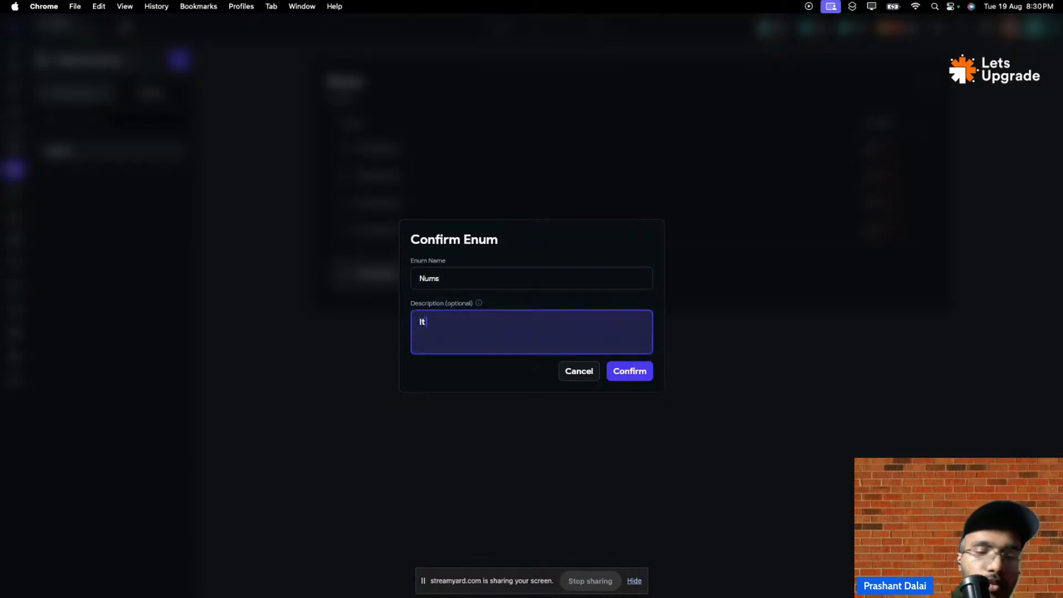
{"action": "type", "text": " will be "}
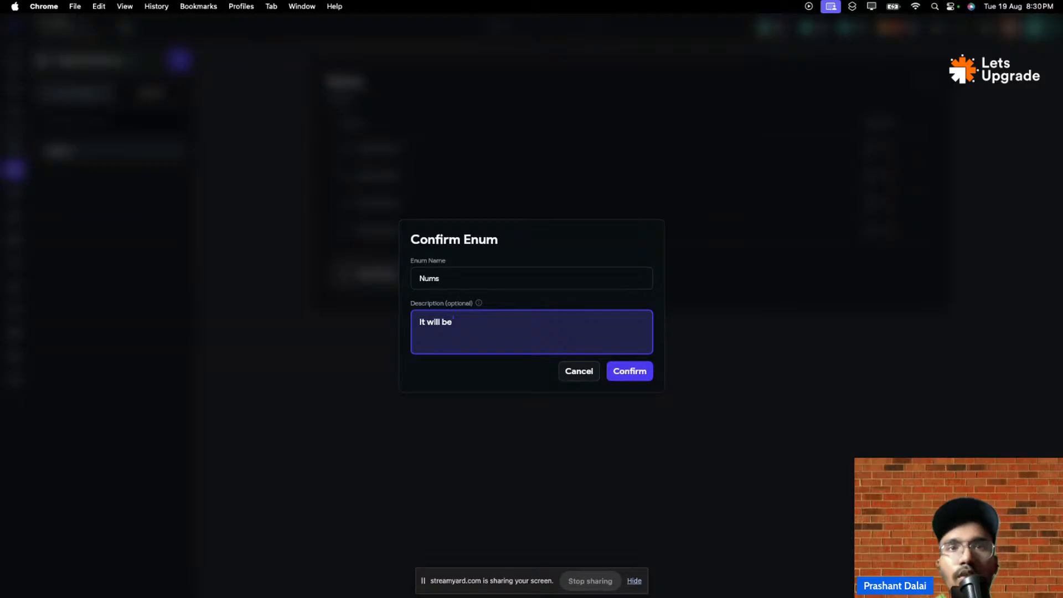
{"action": "type", "text": "u"}
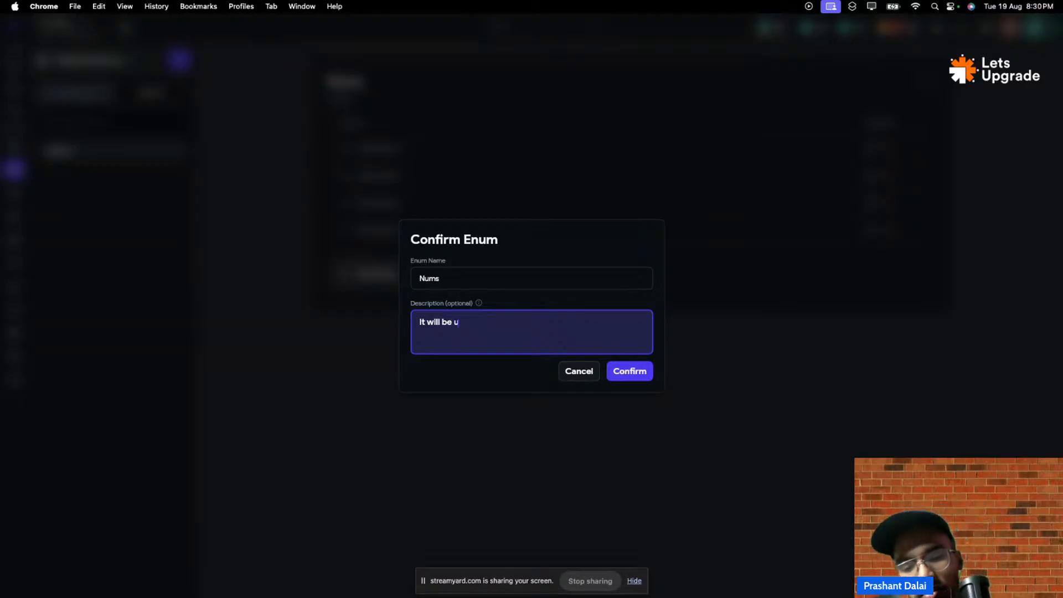
{"action": "type", "text": "sed as a prod."}
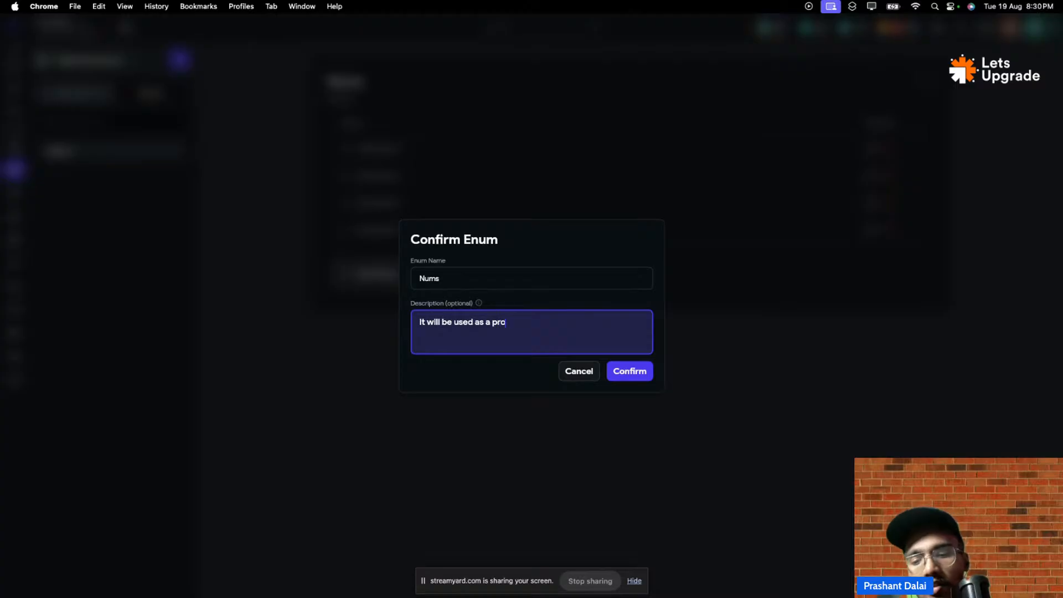
{"action": "left_click", "coordinate": [614, 368]}
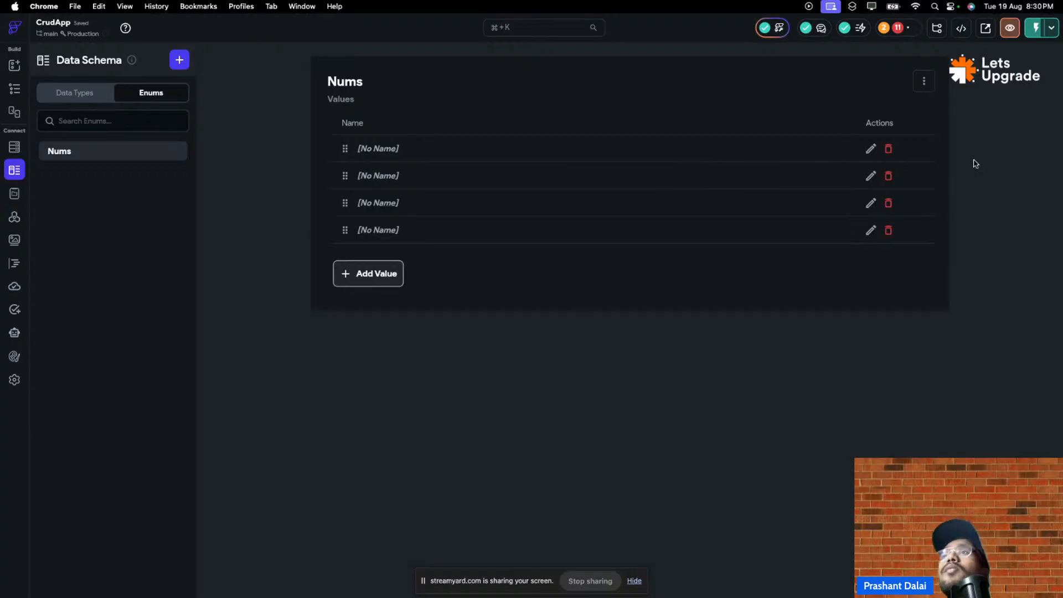
- Reorder the unnamed Nums values and delete one, leaving three
{"action": "left_click", "coordinate": [925, 84]}
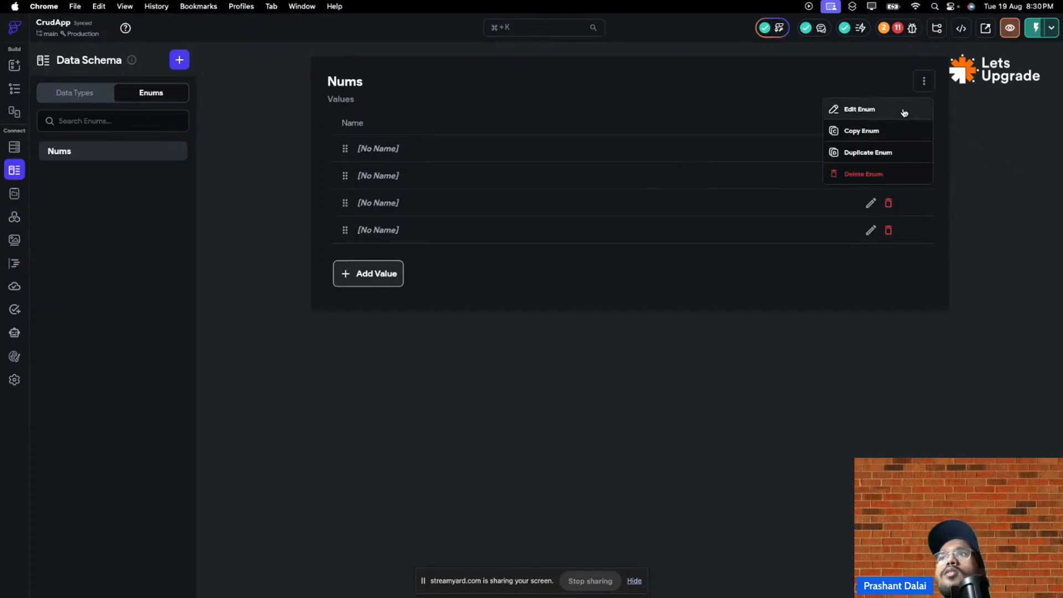
{"action": "left_click", "coordinate": [904, 110]}
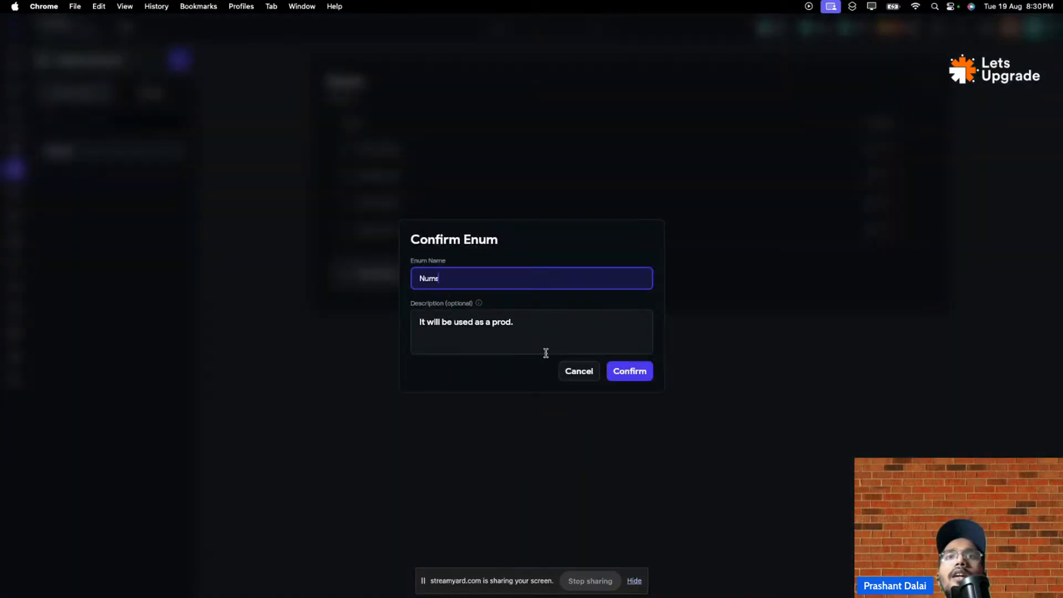
{"action": "left_click", "coordinate": [577, 369]}
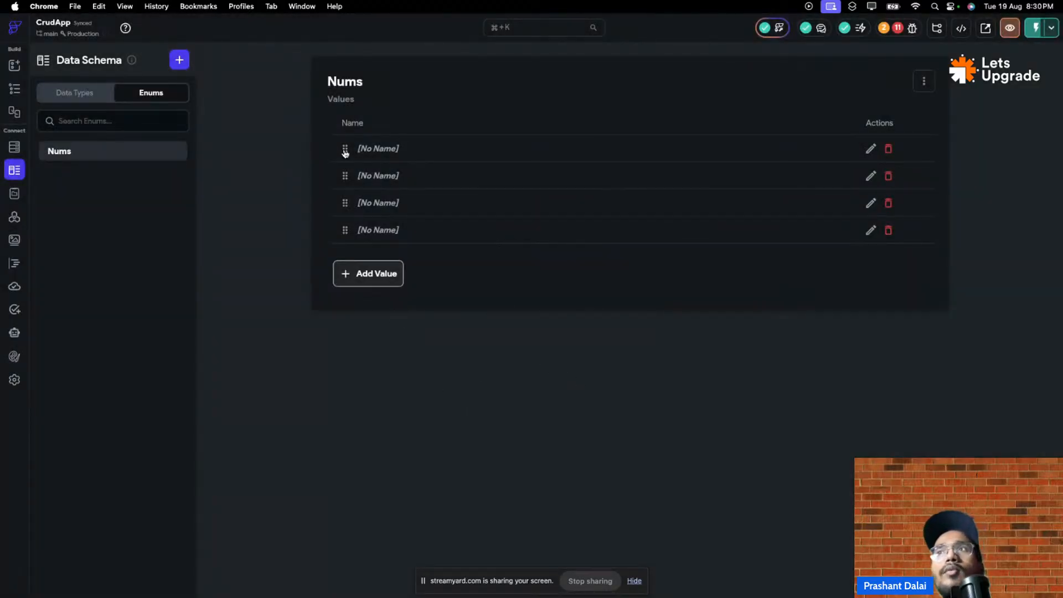
{"action": "left_click_drag", "start_coordinate": [344, 154], "coordinate": [345, 151]}
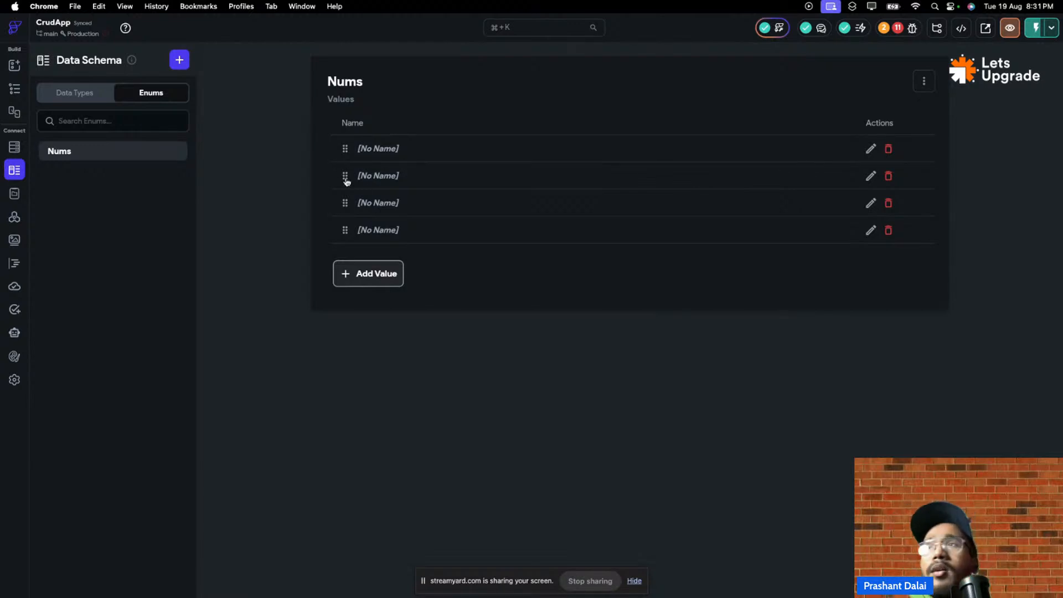
{"action": "left_click", "coordinate": [889, 149]}
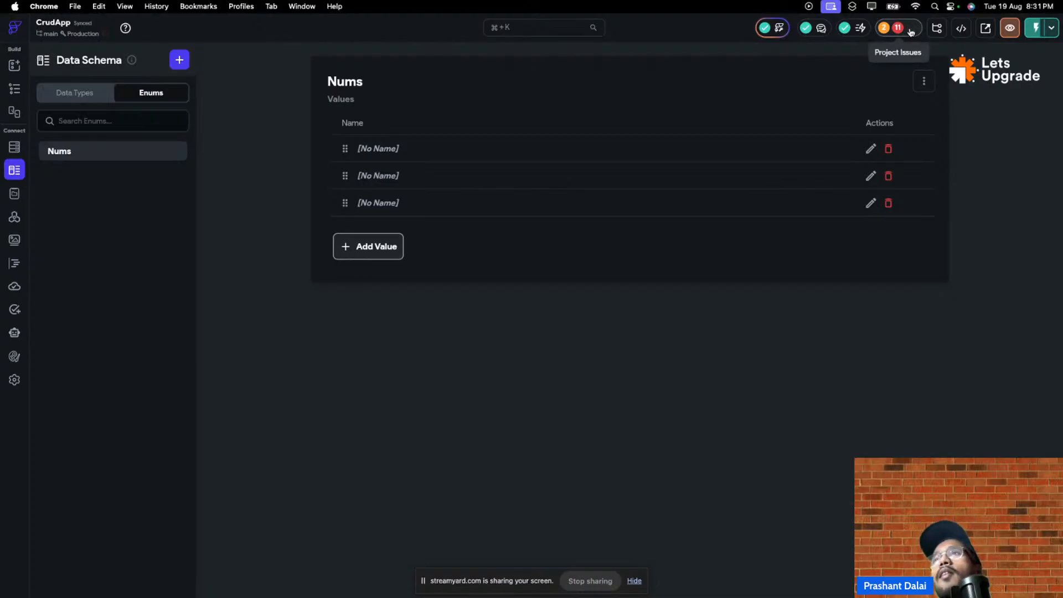
- Delete the Nums enum after a quick look at the project issues
{"action": "left_click", "coordinate": [910, 30]}
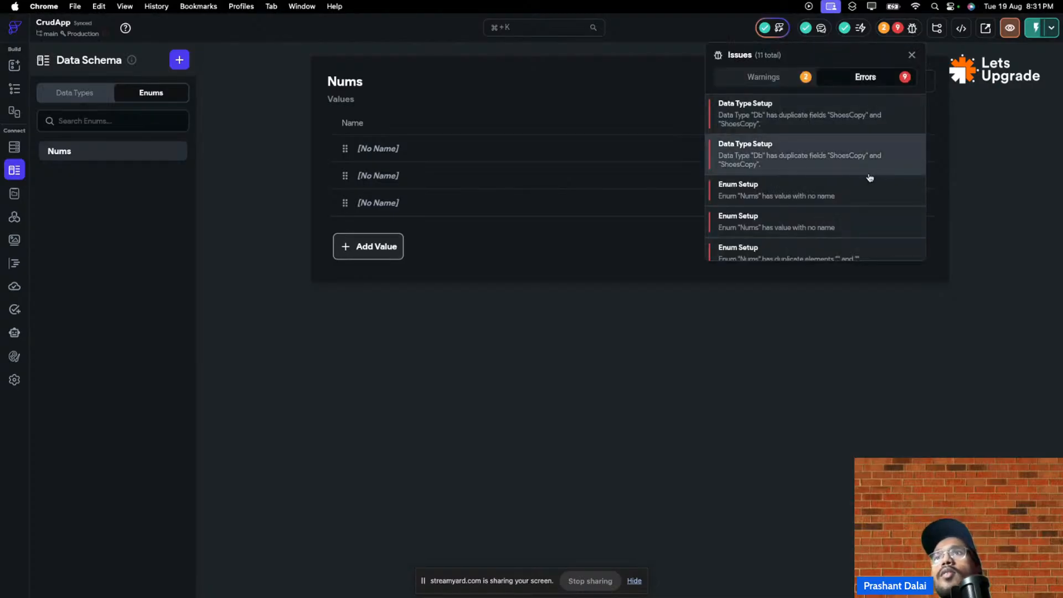
{"action": "left_click", "coordinate": [976, 245]}
{"action": "left_click", "coordinate": [923, 82]}
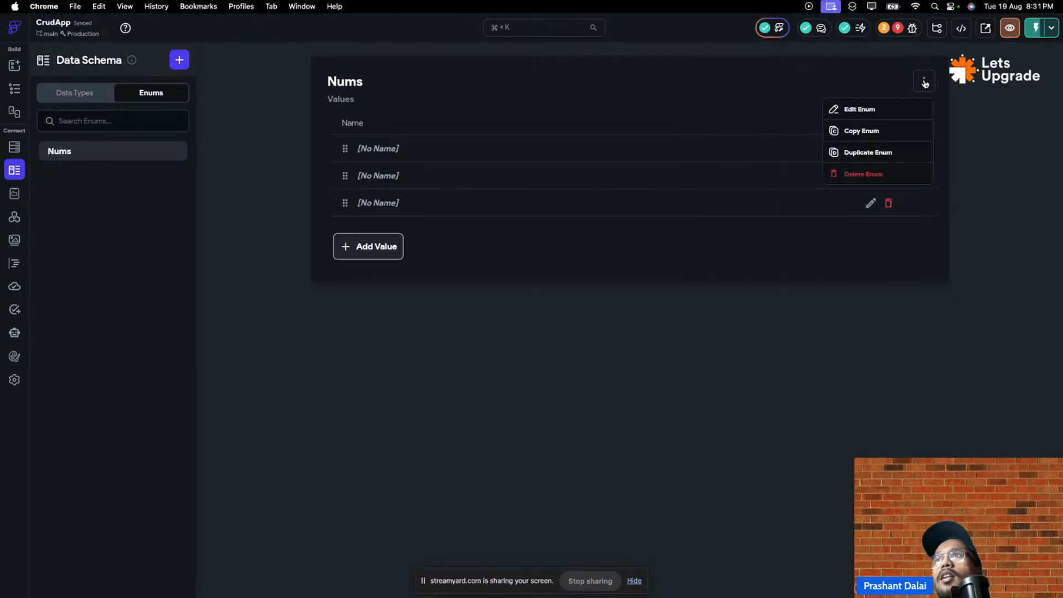
{"action": "left_click", "coordinate": [869, 173]}
{"action": "left_click", "coordinate": [612, 327]}
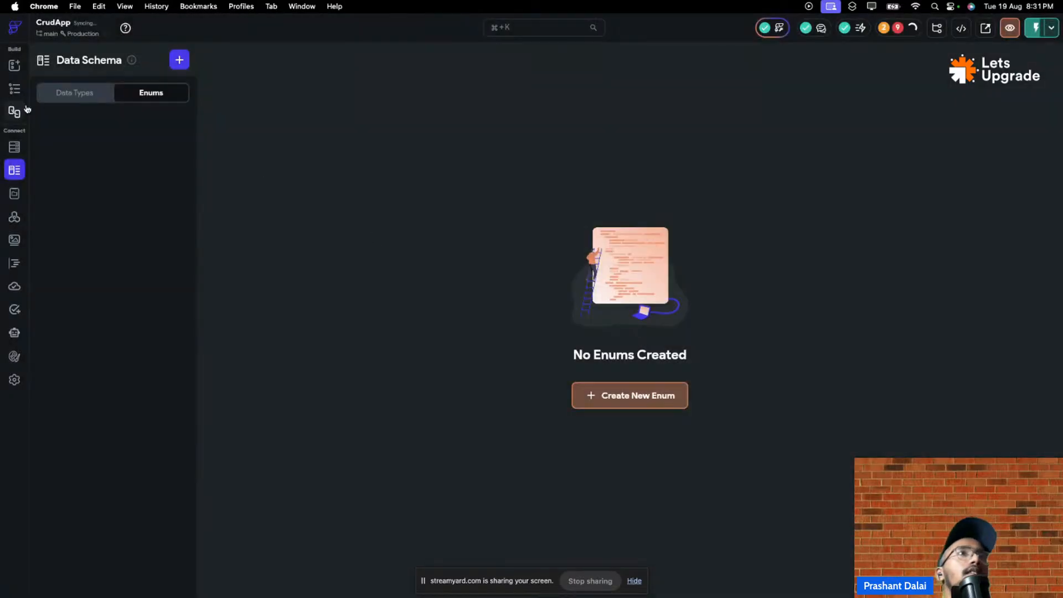
- Delete the Db data type, then review the project's warnings and errors
{"action": "left_click", "coordinate": [75, 95]}
{"action": "left_click", "coordinate": [923, 81]}
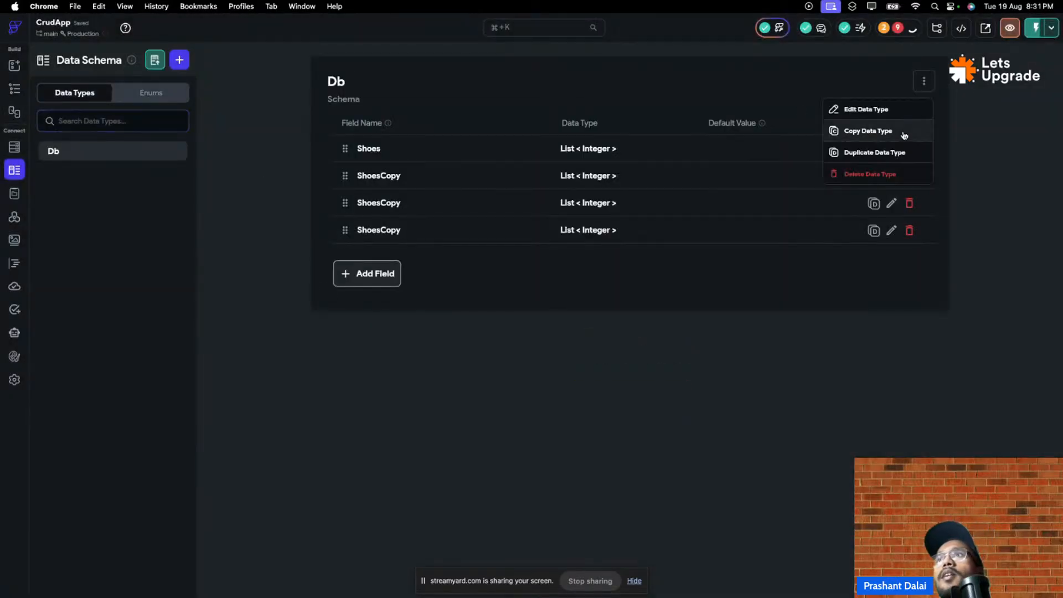
{"action": "left_click", "coordinate": [870, 174]}
{"action": "left_click", "coordinate": [614, 328]}
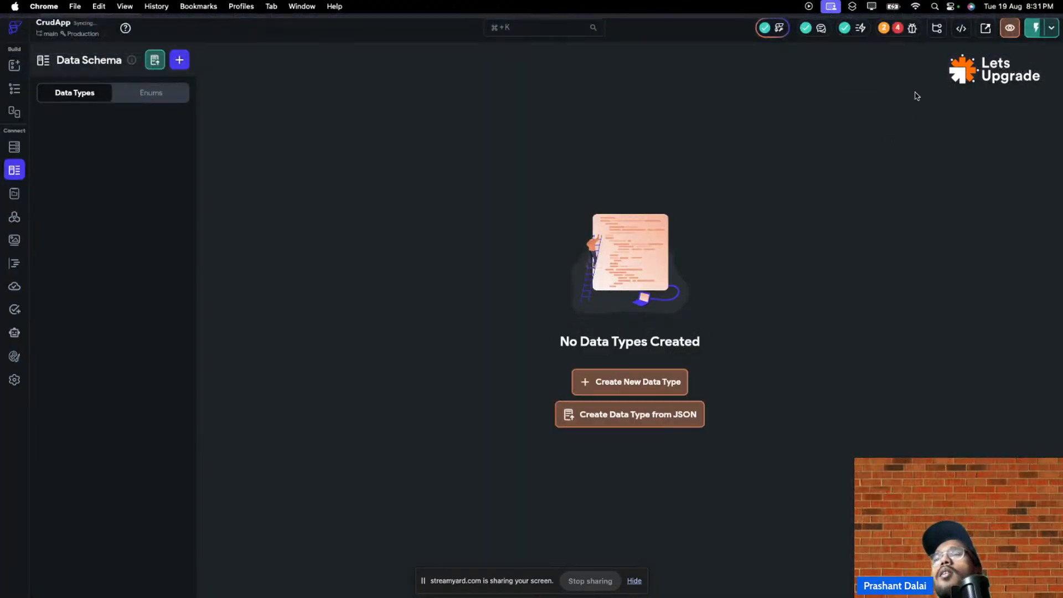
{"action": "left_click", "coordinate": [911, 29]}
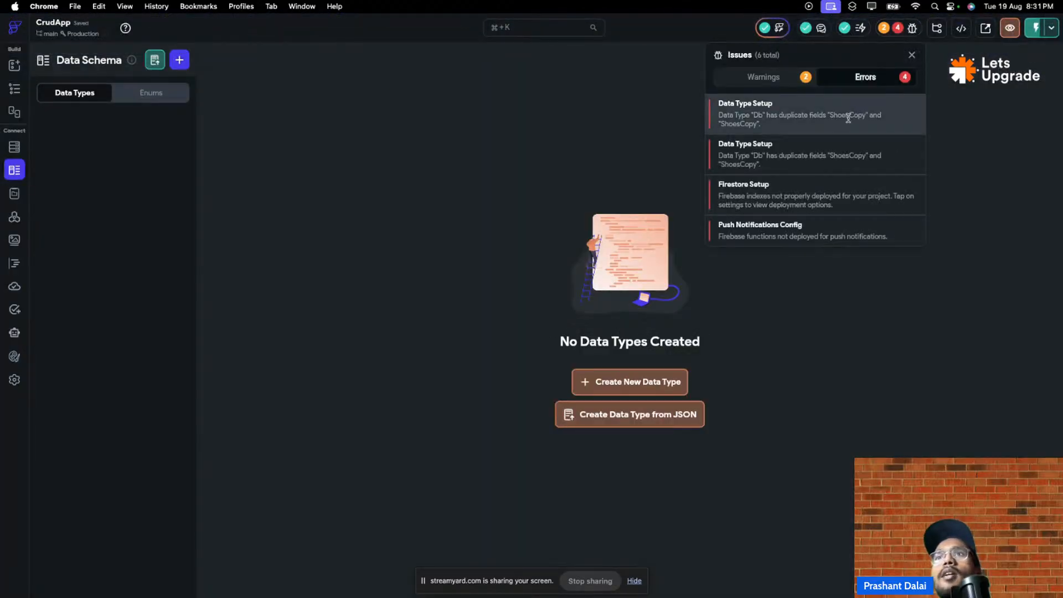
{"action": "left_click", "coordinate": [764, 79]}
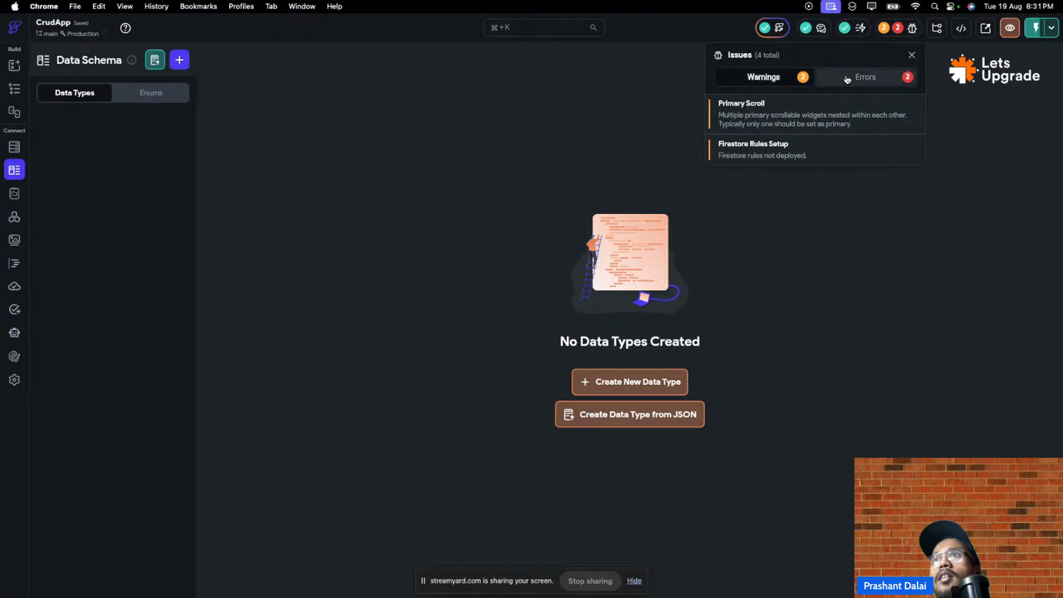
{"action": "left_click", "coordinate": [864, 81]}
- Review the Firestore settings from the Firestore Setup error, then reach Push Notifications Config
{"action": "left_click", "coordinate": [775, 116]}
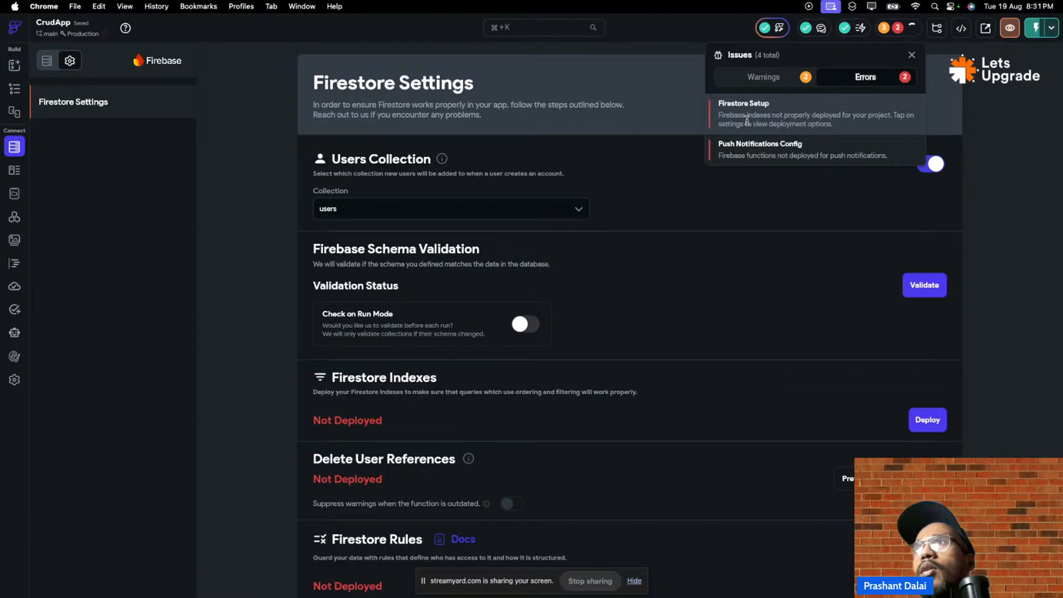
{"action": "left_click", "coordinate": [689, 301]}
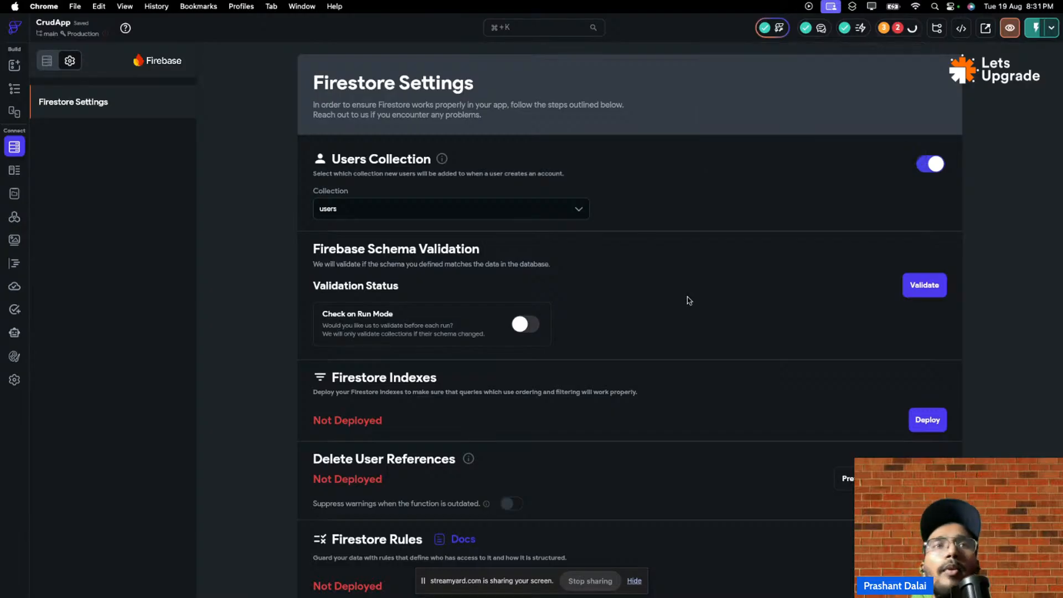
{"action": "scroll", "coordinate": [689, 301], "scroll_direction": "down", "scroll_amount": 4}
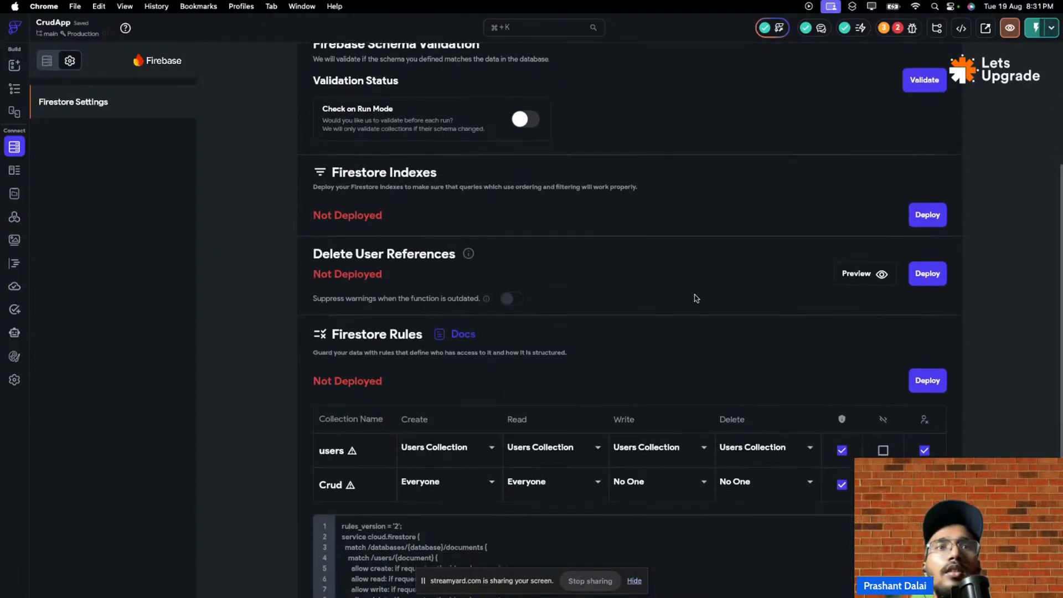
{"action": "scroll", "coordinate": [696, 298], "scroll_direction": "down", "scroll_amount": 3}
{"action": "scroll", "coordinate": [588, 303], "scroll_direction": "up", "scroll_amount": 5}
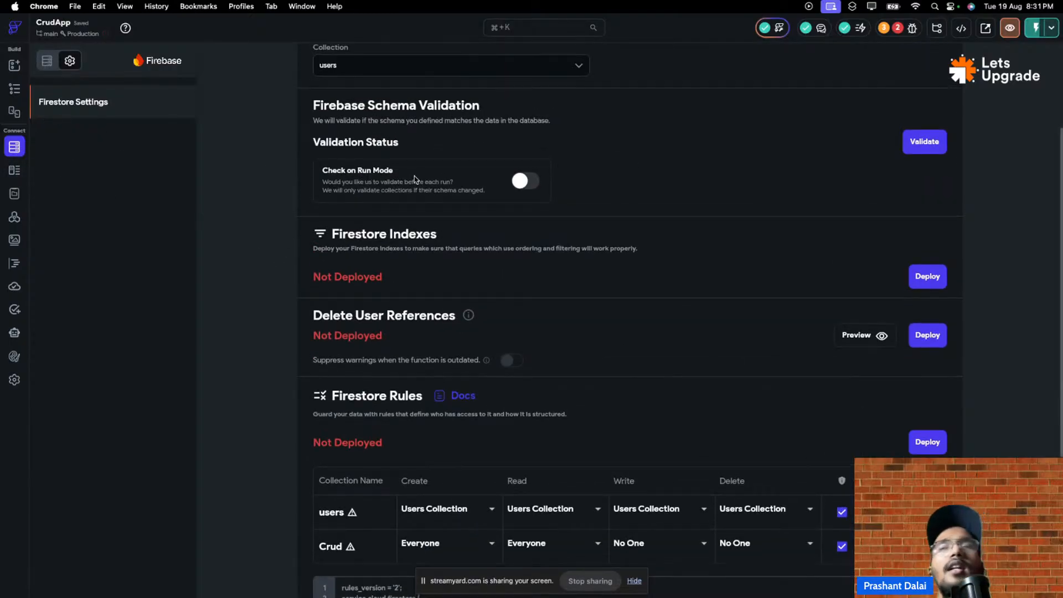
{"action": "scroll", "coordinate": [418, 183], "scroll_direction": "down", "scroll_amount": 1}
{"action": "scroll", "coordinate": [430, 187], "scroll_direction": "down", "scroll_amount": 3}
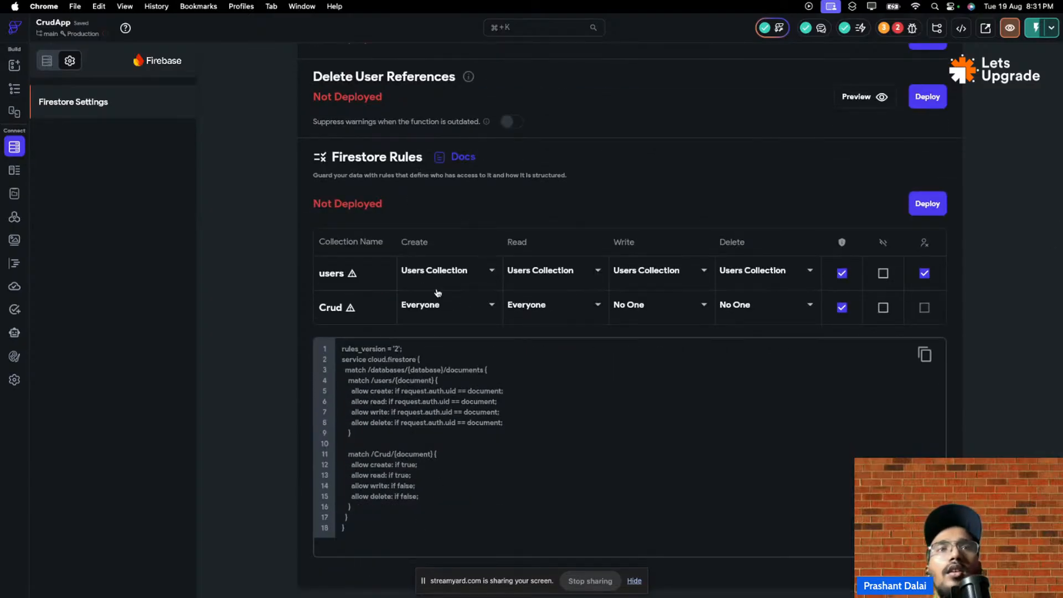
{"action": "scroll", "coordinate": [438, 292], "scroll_direction": "up", "scroll_amount": 7}
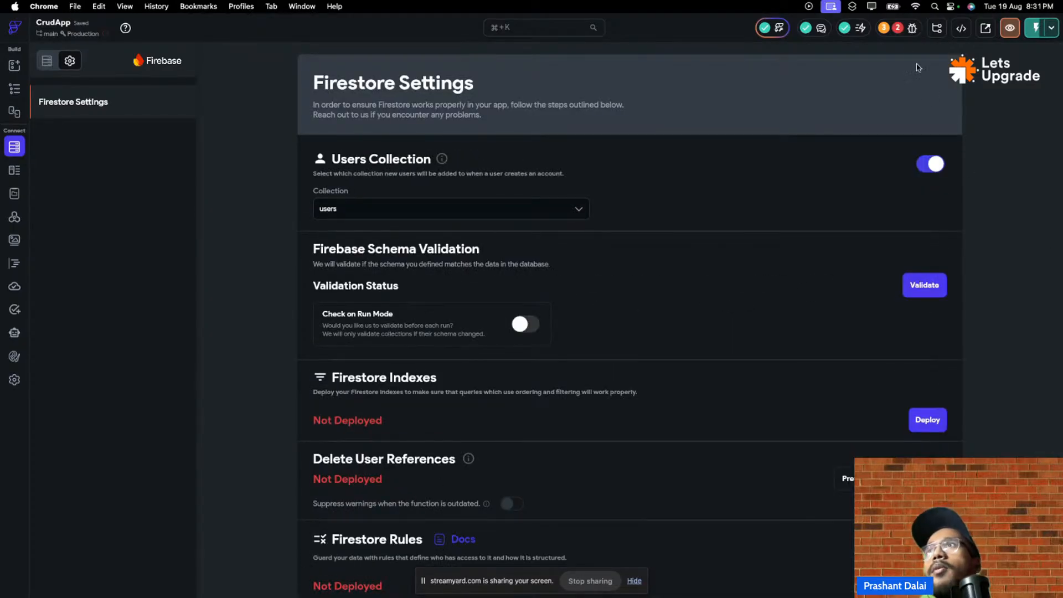
{"action": "left_click", "coordinate": [912, 28]}
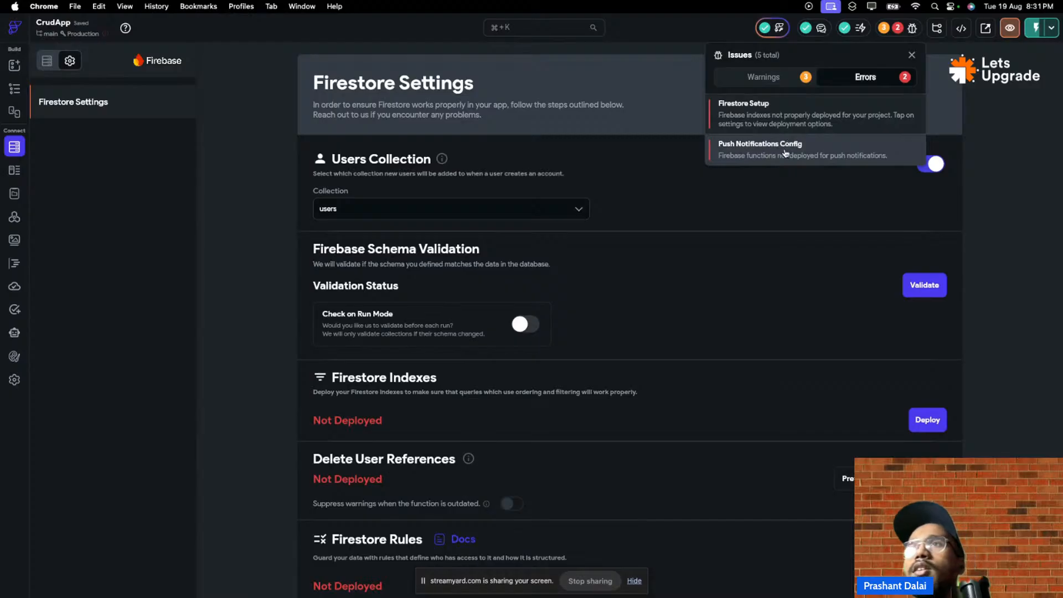
{"action": "left_click", "coordinate": [766, 161]}
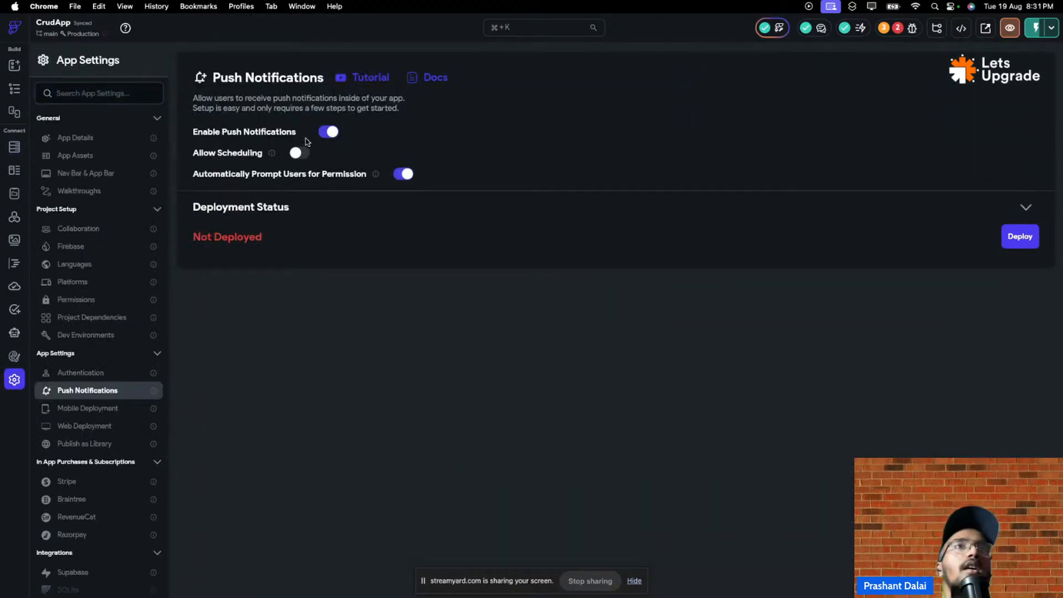
- Disable push notifications, confirm zero errors remain, and return to the page editor
{"action": "left_click", "coordinate": [328, 133]}
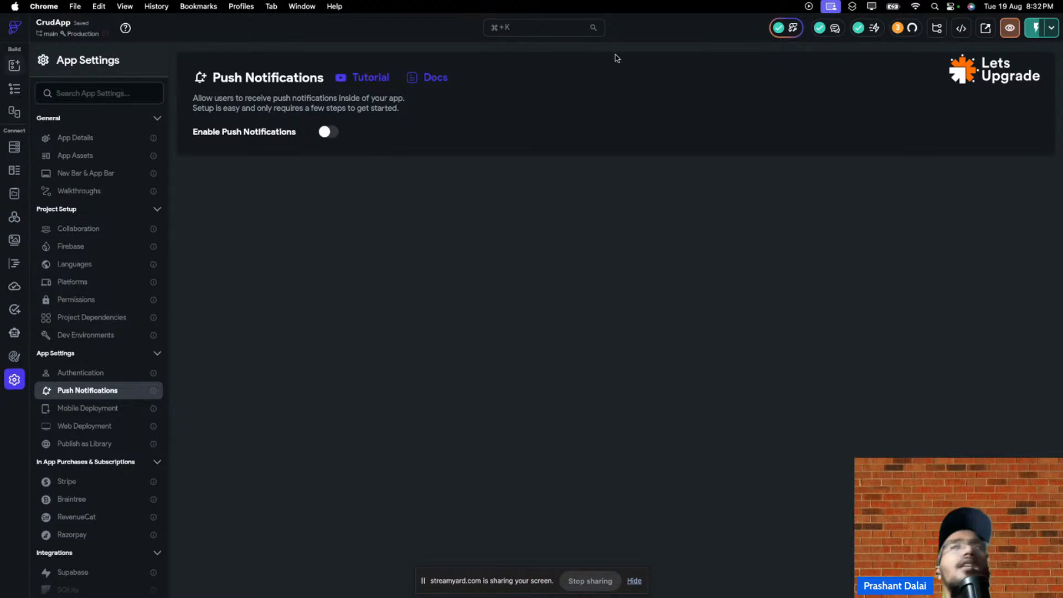
{"action": "left_click", "coordinate": [906, 32]}
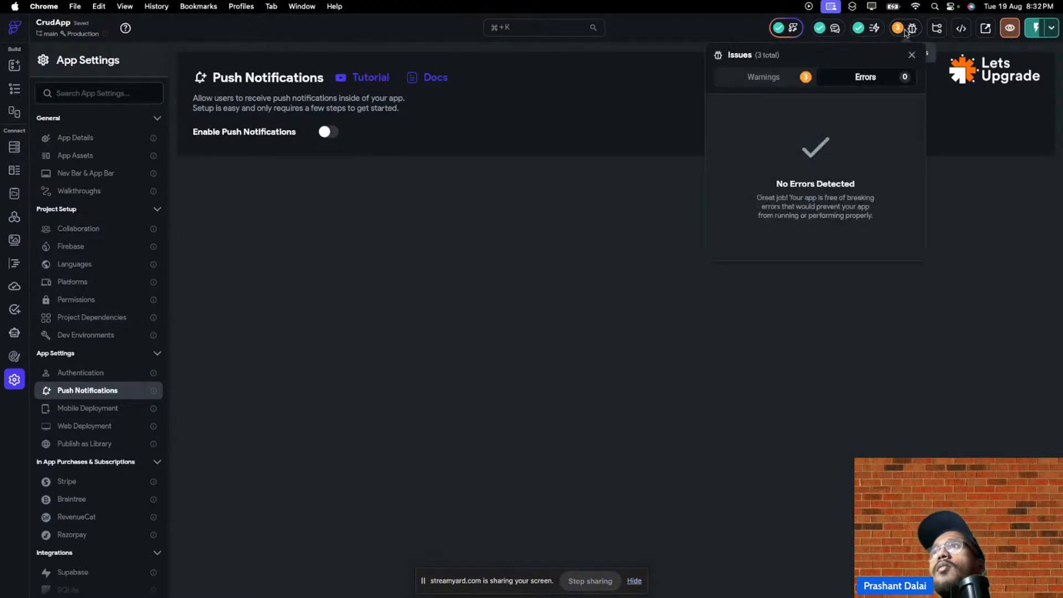
{"action": "left_click", "coordinate": [776, 82]}
{"action": "left_click", "coordinate": [600, 134]}
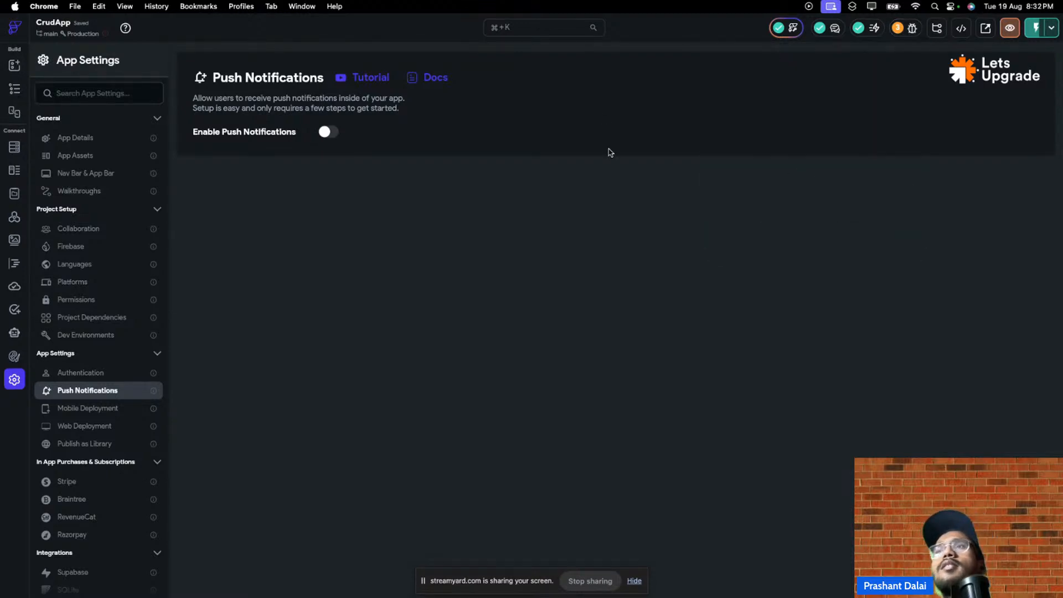
{"action": "left_click", "coordinate": [5, 66]}
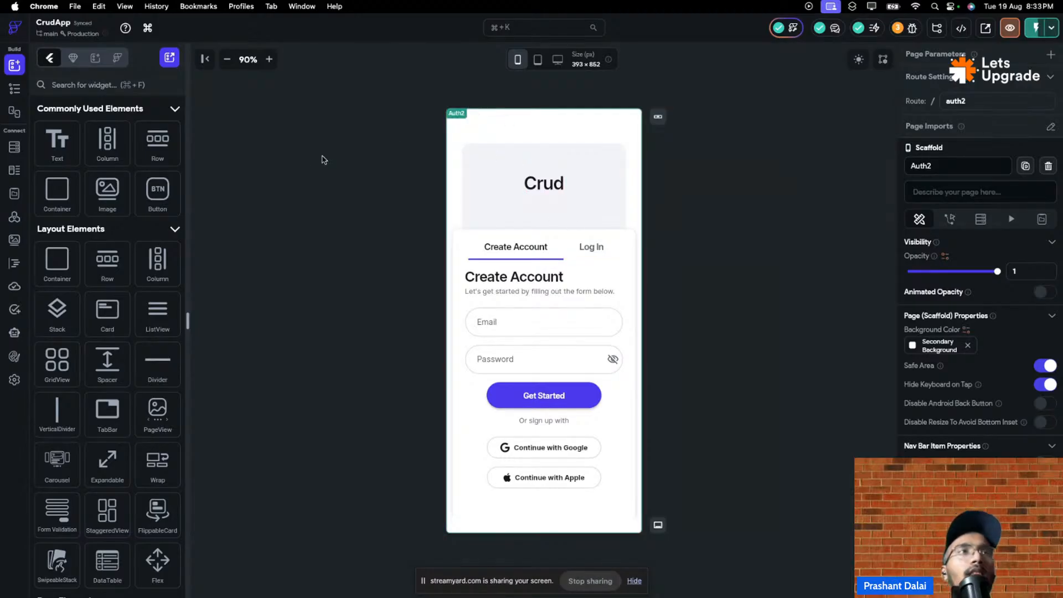
- Show the storyboard linking the Auth2, Onboarding01 and List pages
{"action": "left_click", "coordinate": [15, 111]}
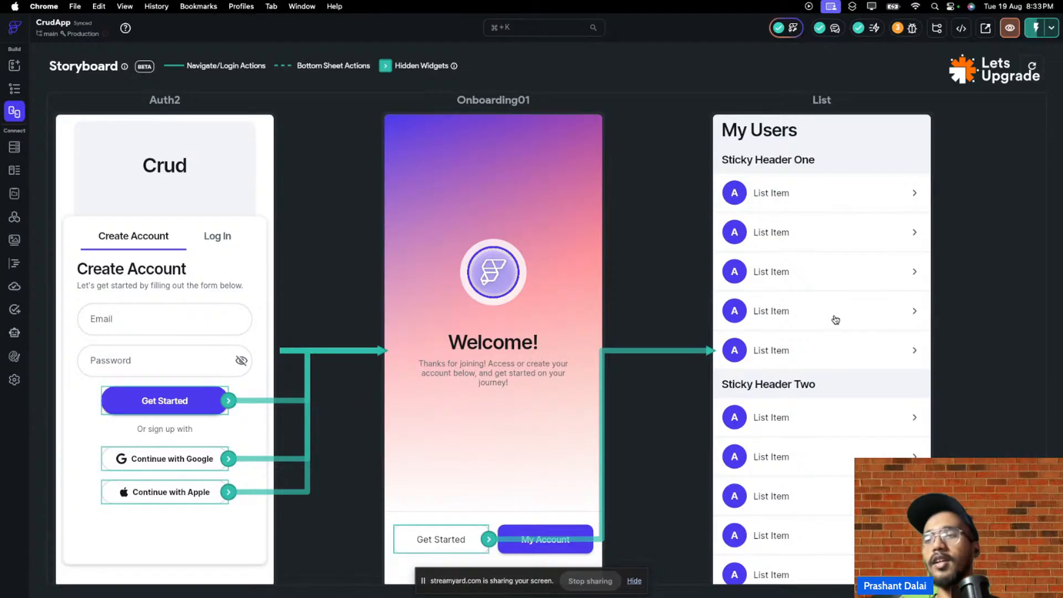
- Browse app settings and theme colours, cancel a new AI agent, and open the AI Agents docs
{"action": "left_click", "coordinate": [11, 383]}
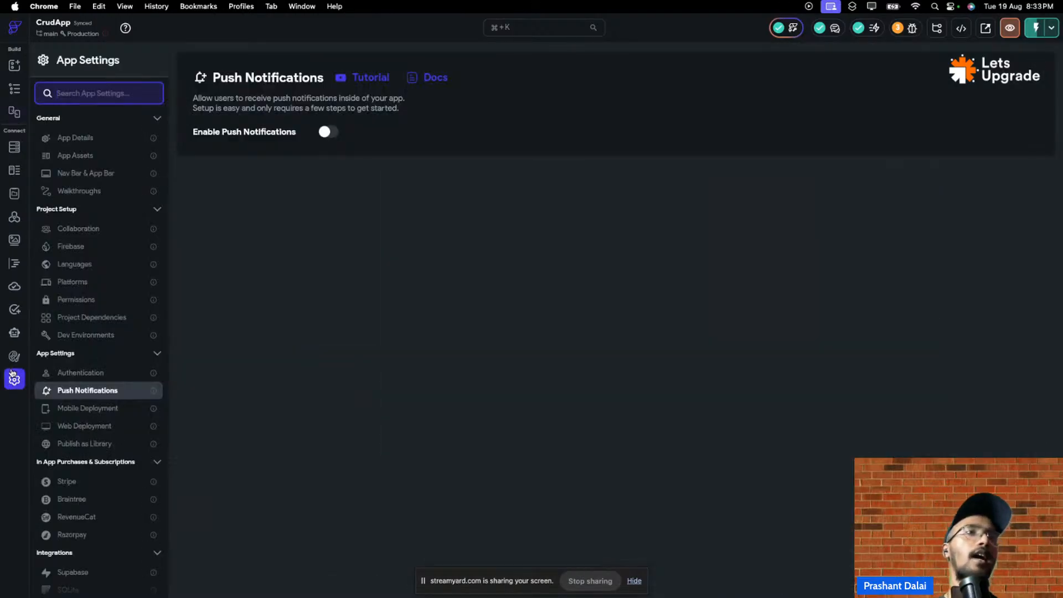
{"action": "left_click", "coordinate": [14, 357]}
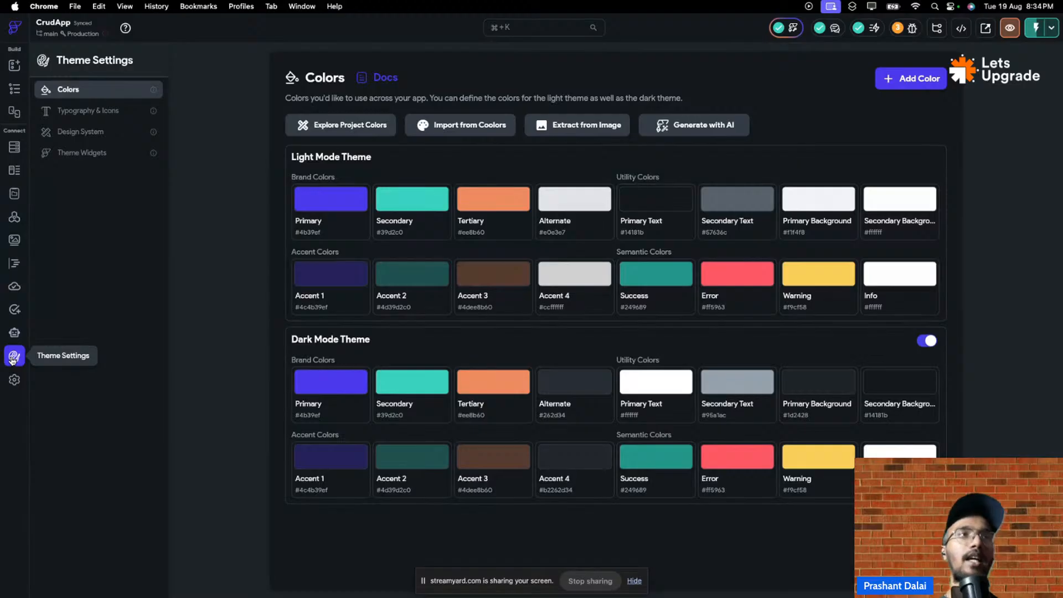
{"action": "left_click", "coordinate": [14, 332]}
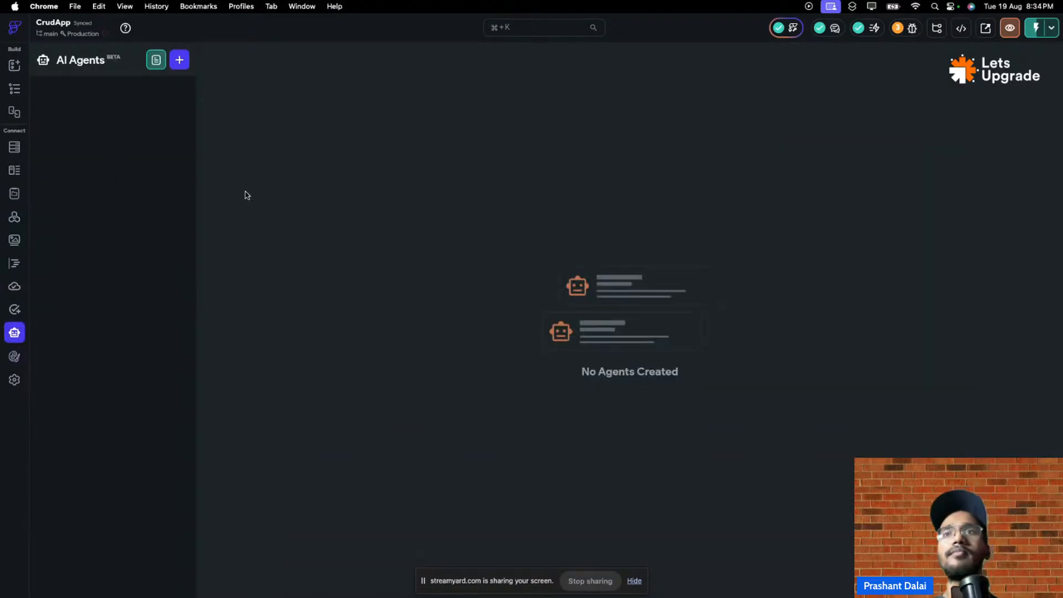
{"action": "left_click", "coordinate": [180, 60]}
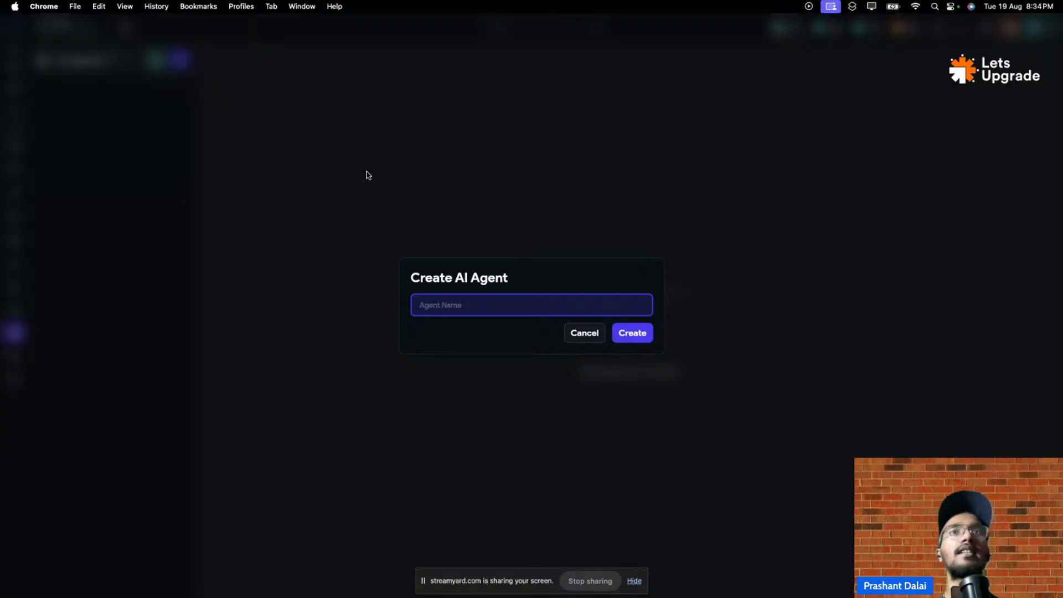
{"action": "left_click", "coordinate": [585, 334]}
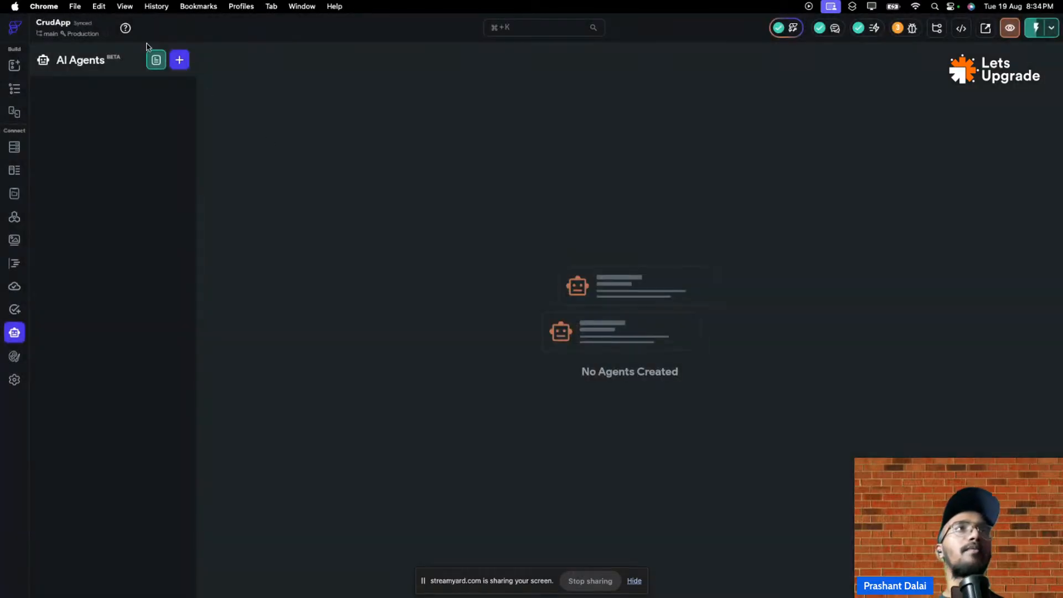
{"action": "left_click", "coordinate": [156, 60]}
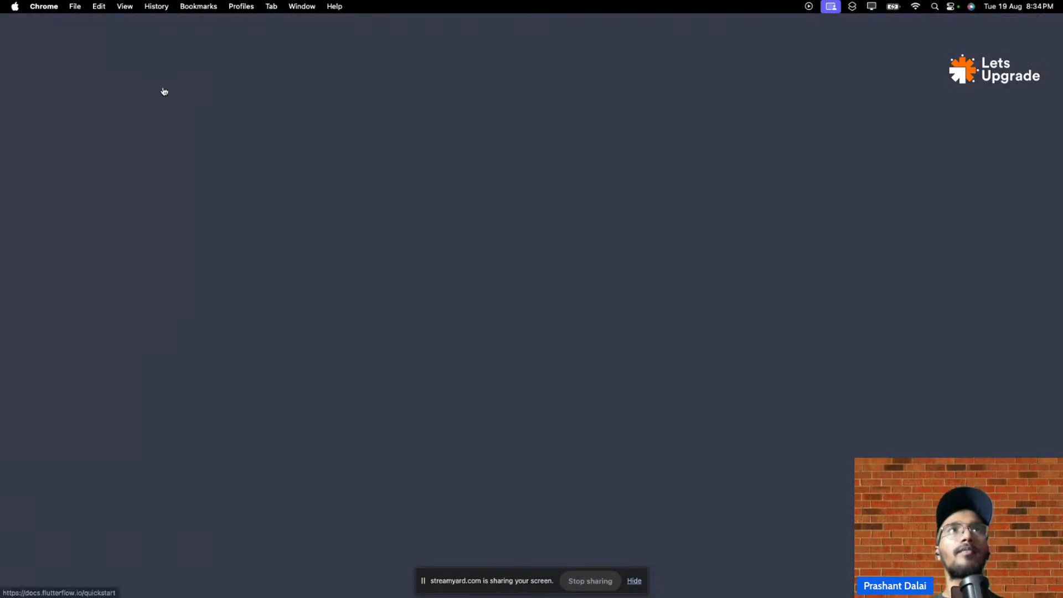
{"action": "scroll", "coordinate": [498, 211], "scroll_direction": "down", "scroll_amount": 15}
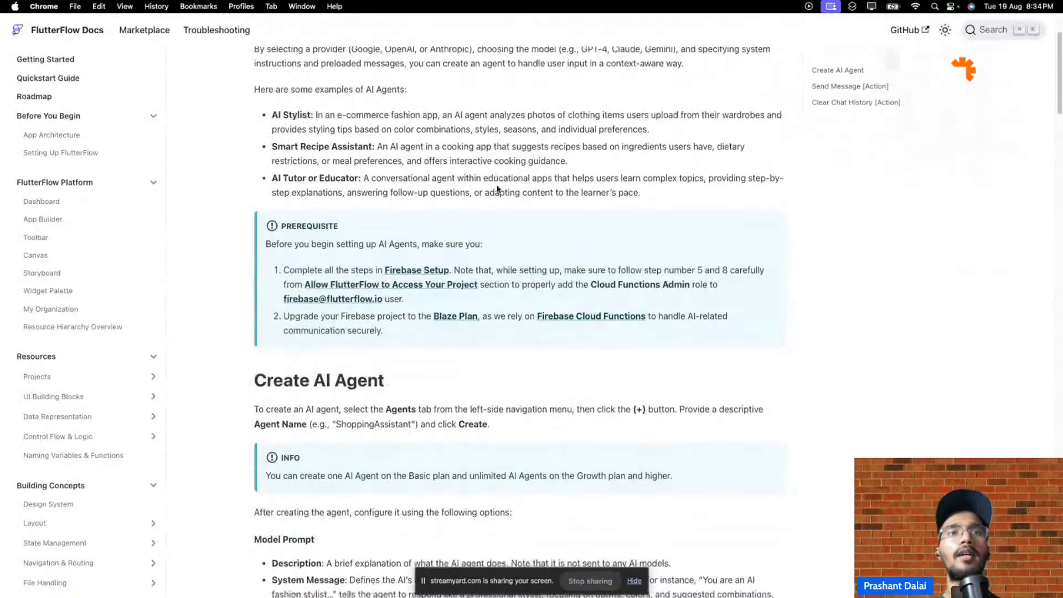
{"action": "scroll", "coordinate": [497, 189], "scroll_direction": "down", "scroll_amount": 10}
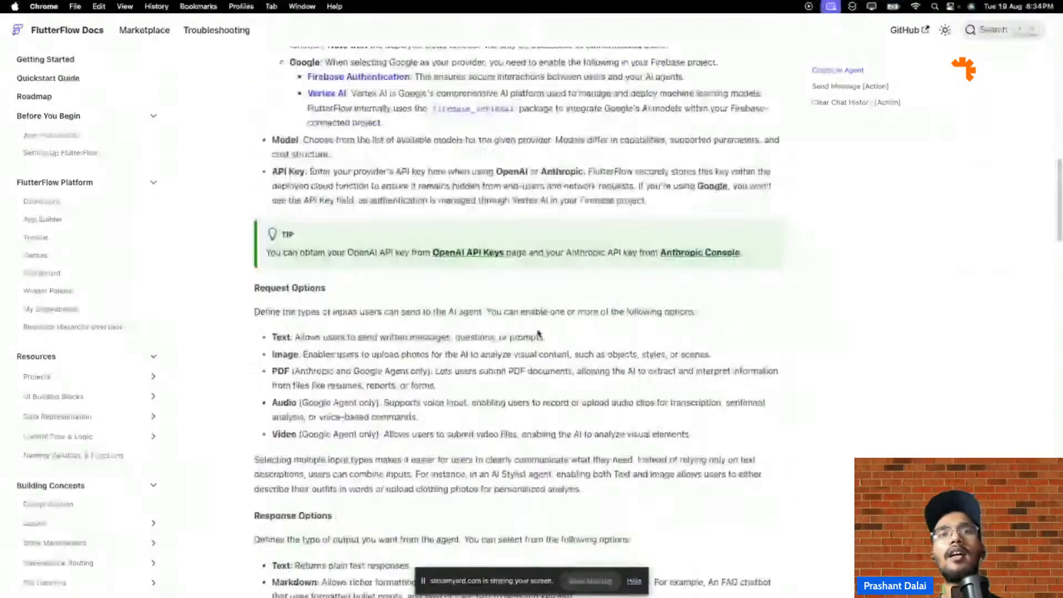
{"action": "scroll", "coordinate": [531, 322], "scroll_direction": "down", "scroll_amount": 10}
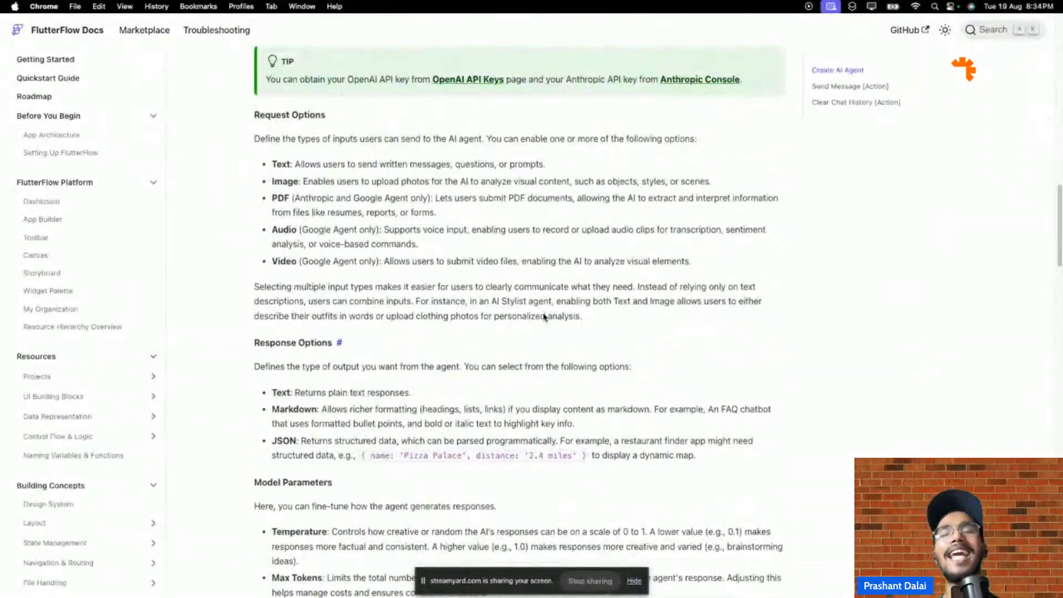
{"action": "scroll", "coordinate": [543, 317], "scroll_direction": "down", "scroll_amount": 10}
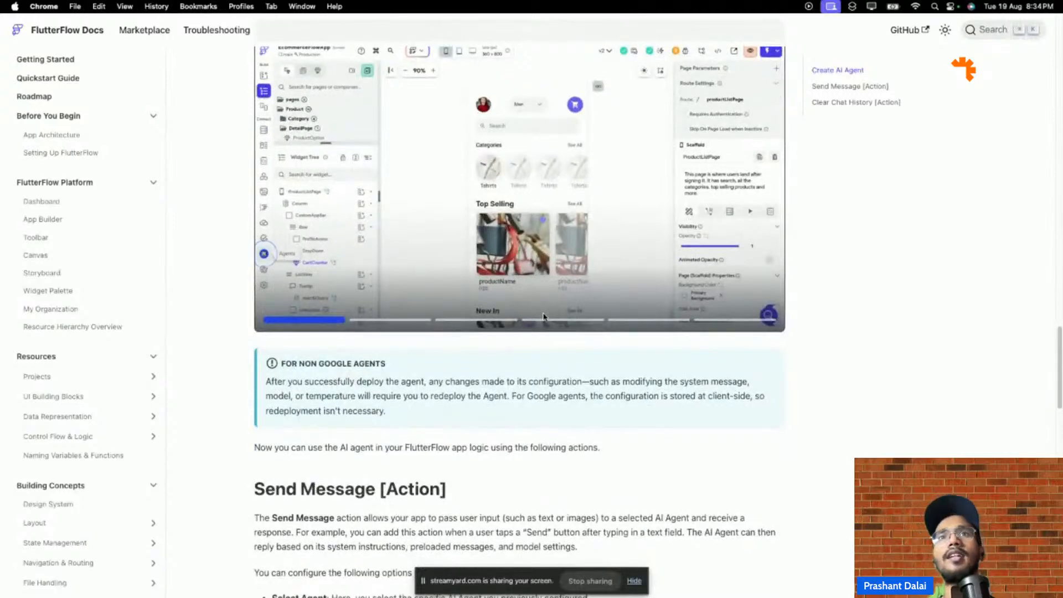
{"action": "scroll", "coordinate": [312, 293], "scroll_direction": "up", "scroll_amount": 5}
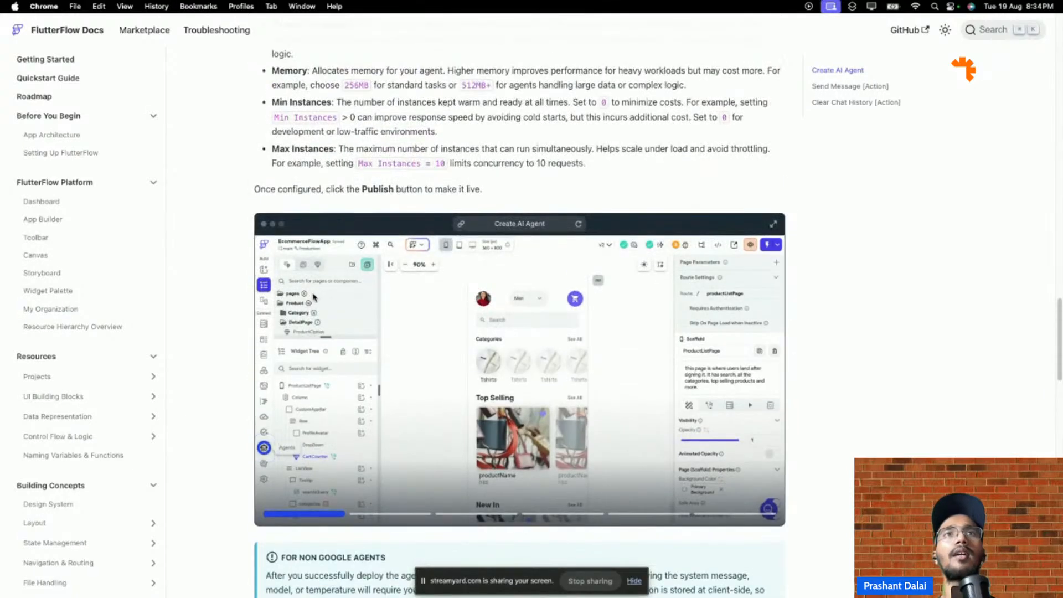
{"action": "left_click", "coordinate": [265, 448]}
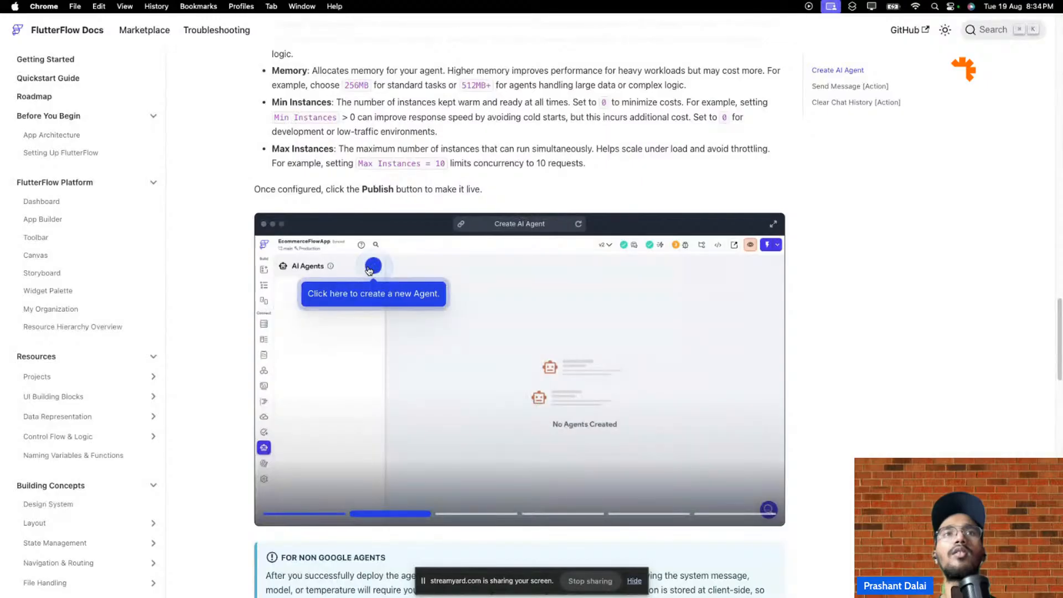
{"action": "left_click", "coordinate": [372, 267]}
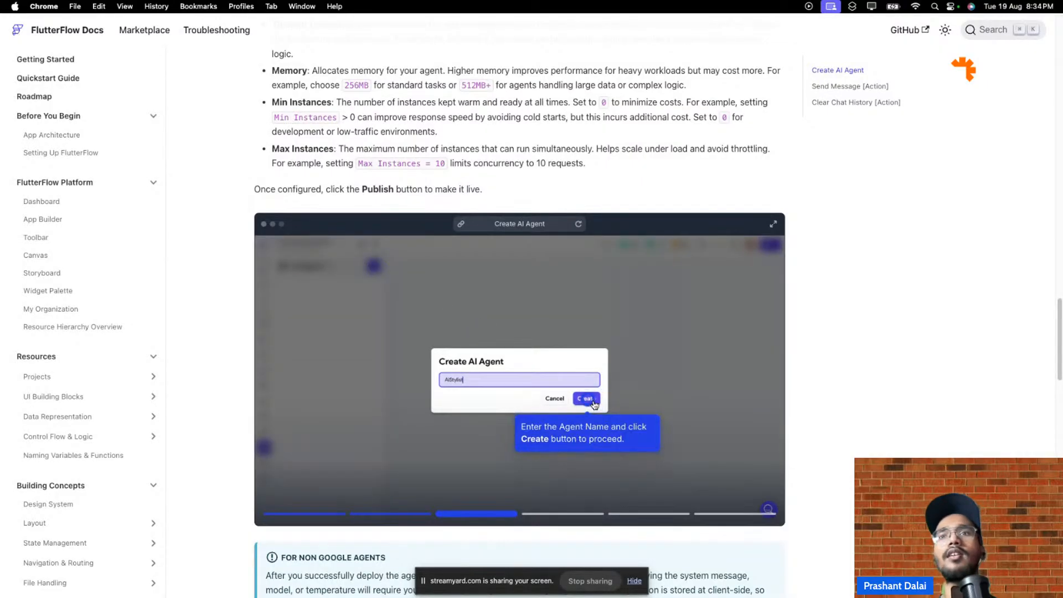
{"action": "left_click", "coordinate": [586, 398]}
{"action": "scroll", "coordinate": [554, 344], "scroll_direction": "down", "scroll_amount": 2}
{"action": "left_click", "coordinate": [617, 322]}
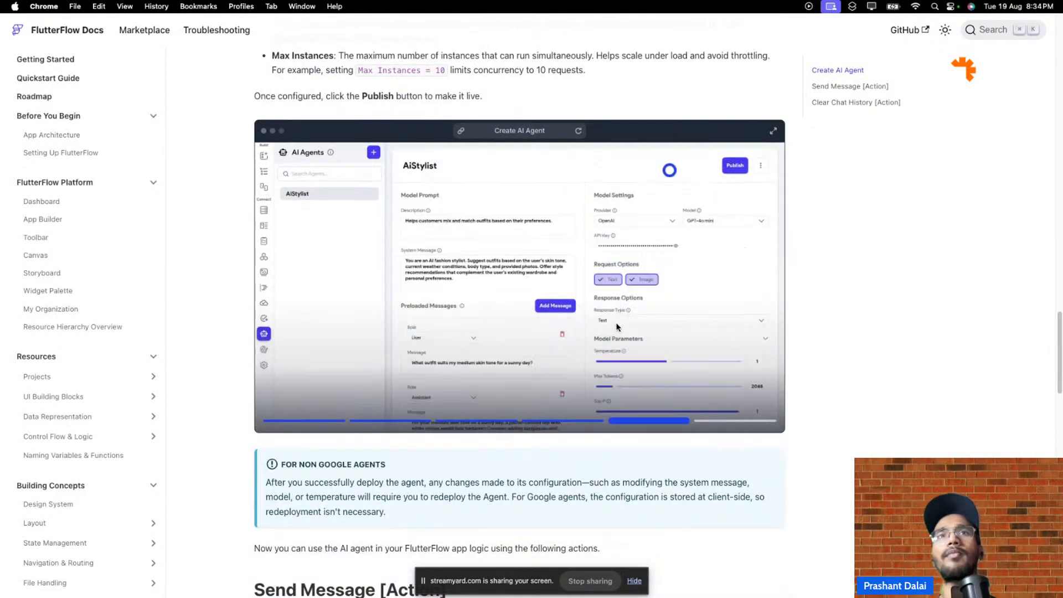
{"action": "scroll", "coordinate": [647, 254], "scroll_direction": "down", "scroll_amount": 10}
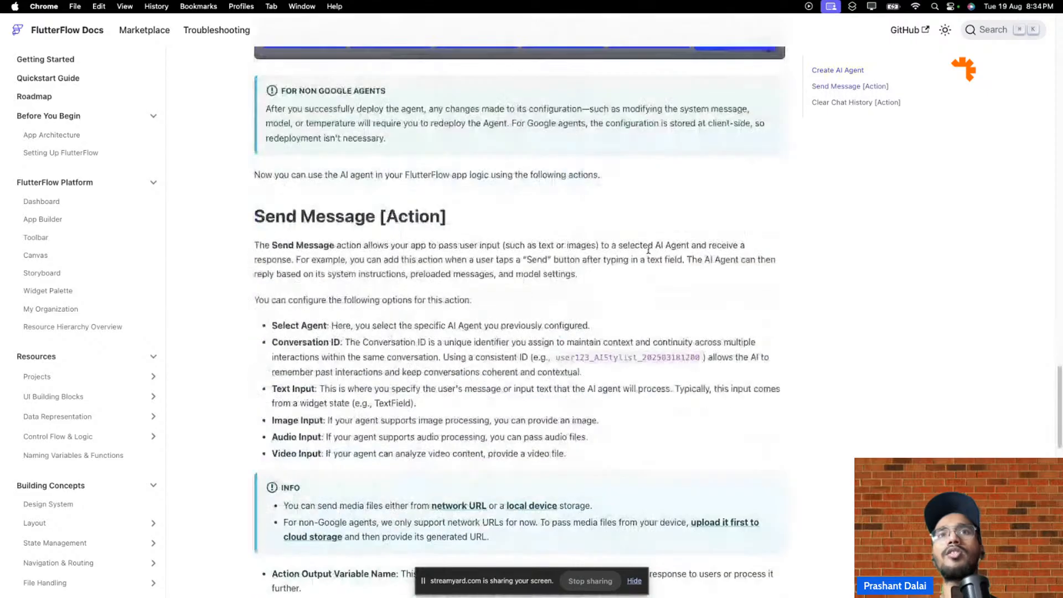
{"action": "scroll", "coordinate": [647, 254], "scroll_direction": "down", "scroll_amount": 7}
{"action": "scroll", "coordinate": [359, 235], "scroll_direction": "down", "scroll_amount": 3}
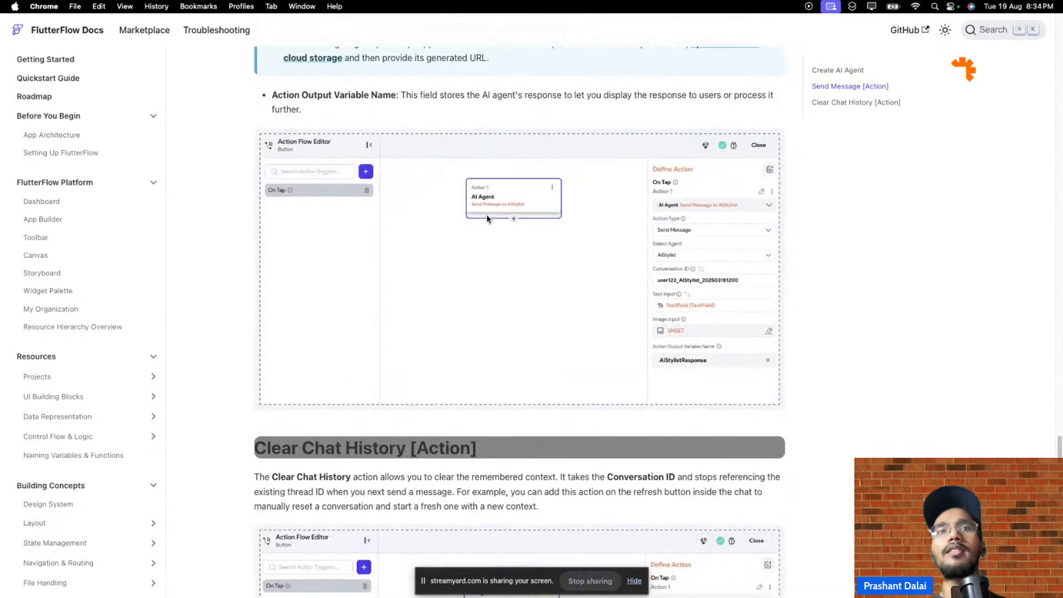
{"action": "scroll", "coordinate": [359, 235], "scroll_direction": "down", "scroll_amount": 8}
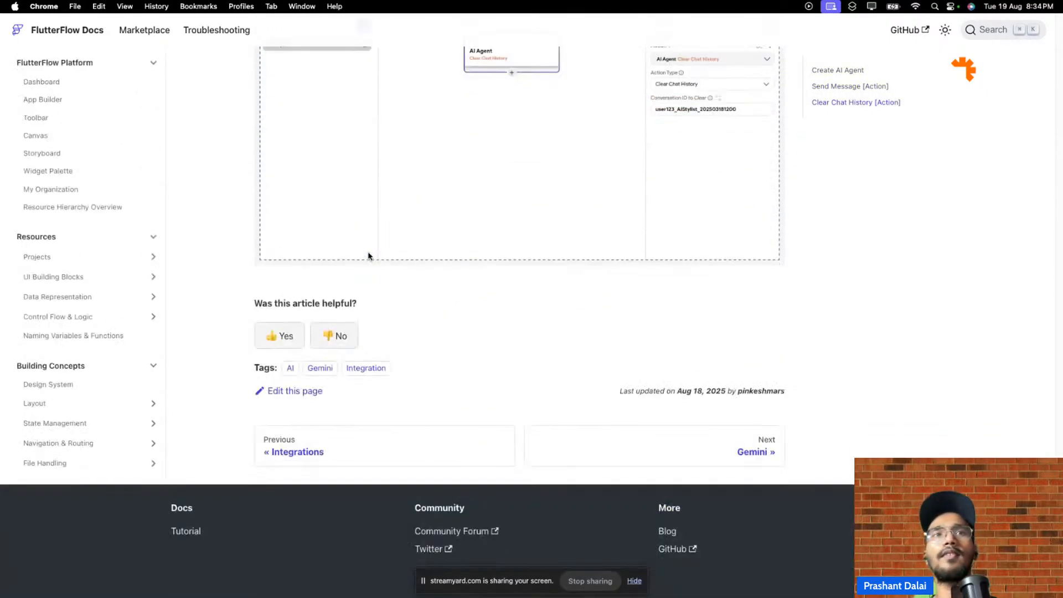
{"action": "scroll", "coordinate": [369, 256], "scroll_direction": "up", "scroll_amount": 6}
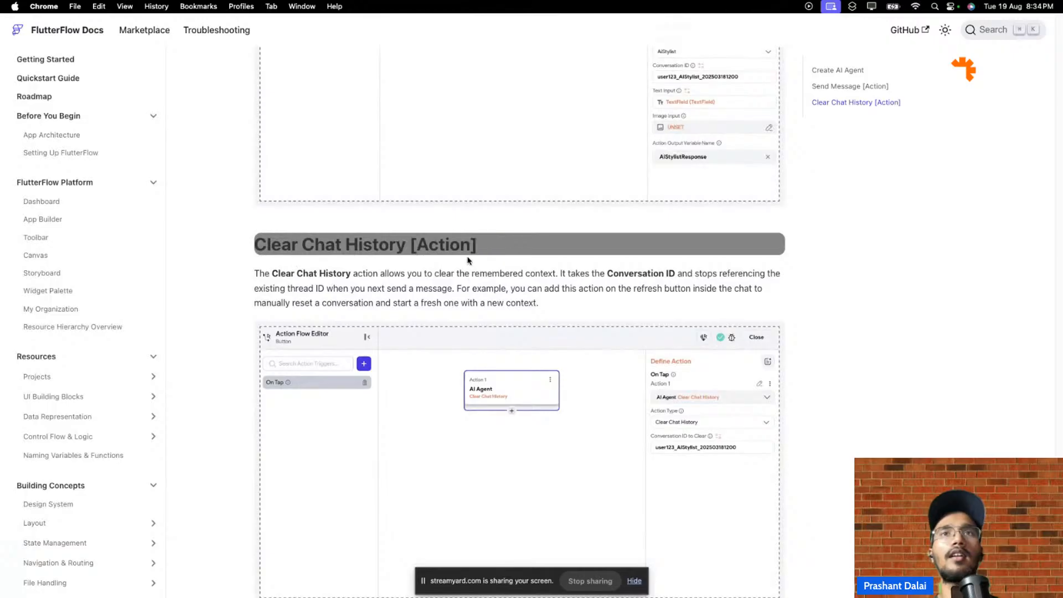
{"action": "scroll", "coordinate": [471, 264], "scroll_direction": "up", "scroll_amount": 3}
{"action": "scroll", "coordinate": [470, 264], "scroll_direction": "up", "scroll_amount": 12}
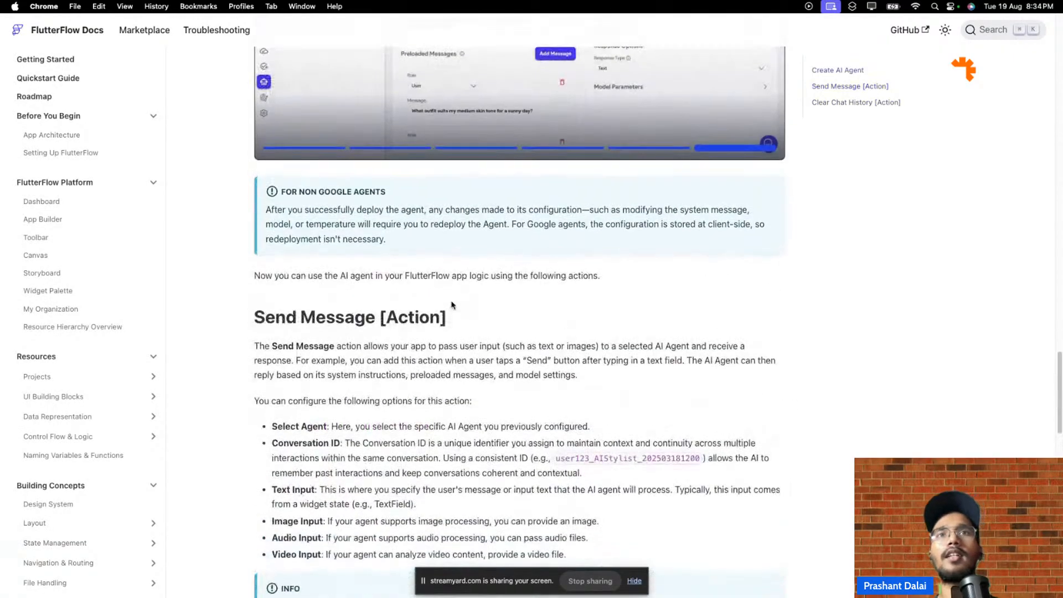
{"action": "scroll", "coordinate": [541, 354], "scroll_direction": "up", "scroll_amount": 7}
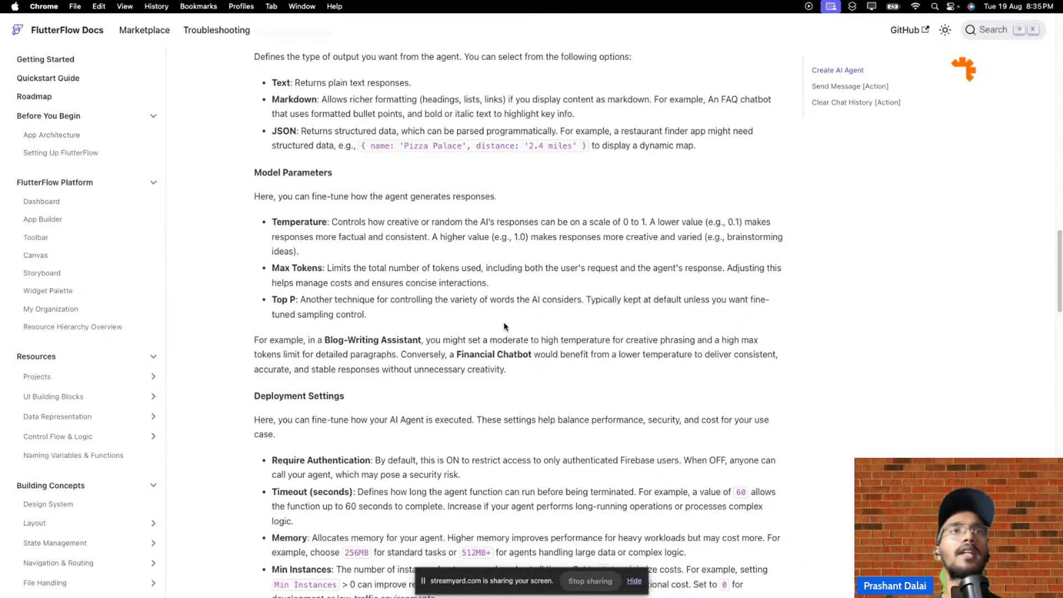
{"action": "scroll", "coordinate": [476, 329], "scroll_direction": "up", "scroll_amount": 8}
{"action": "scroll", "coordinate": [535, 340], "scroll_direction": "up", "scroll_amount": 15}
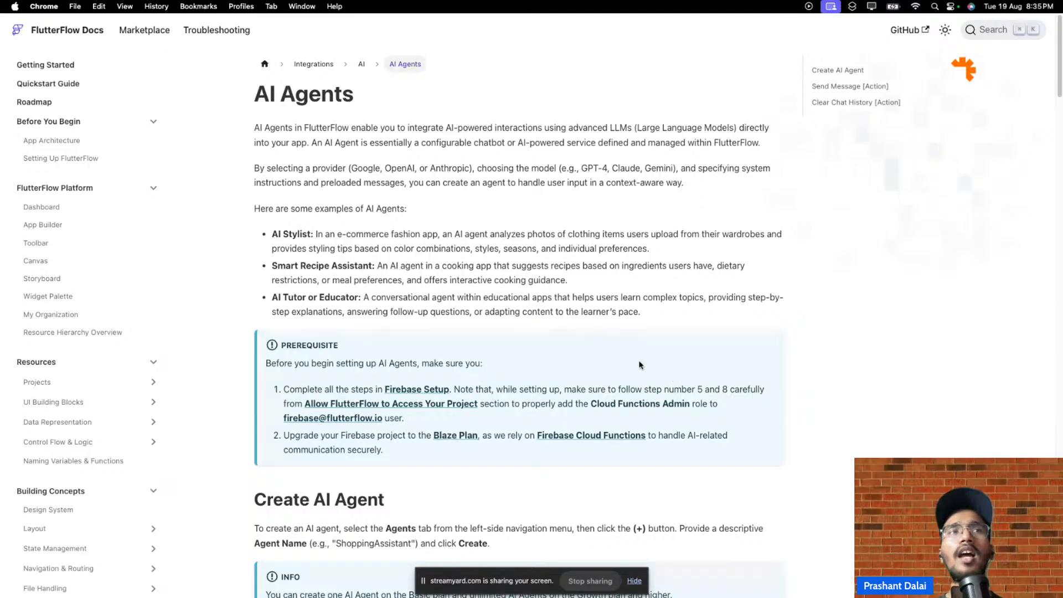
{"action": "mouse_move", "coordinate": [439, 42]}
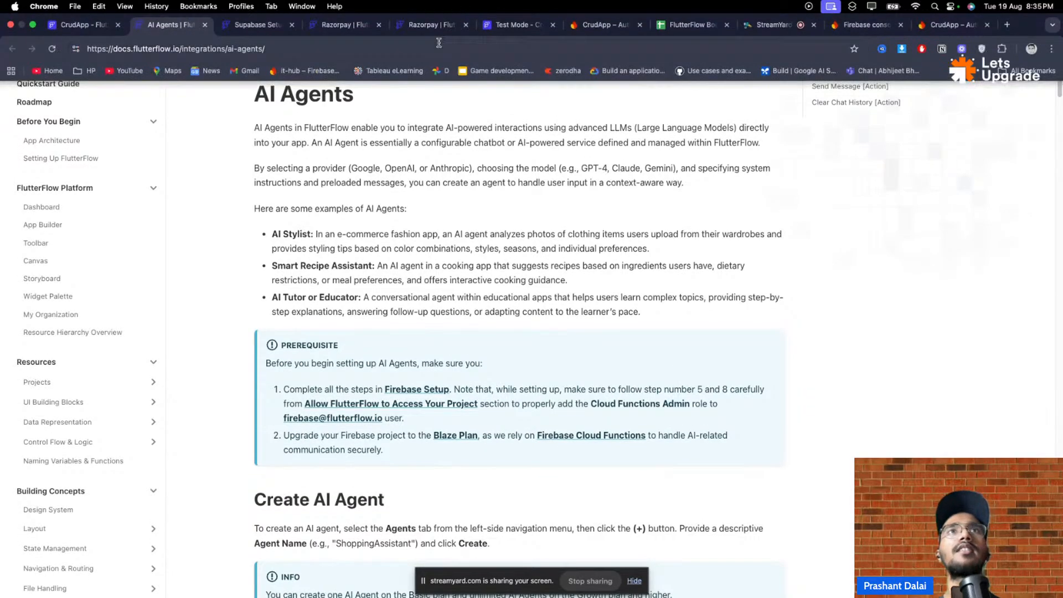
- Switch back to the CrudApp project's AI Agents page, opening and then dismissing the Help panel
{"action": "left_click", "coordinate": [77, 24]}
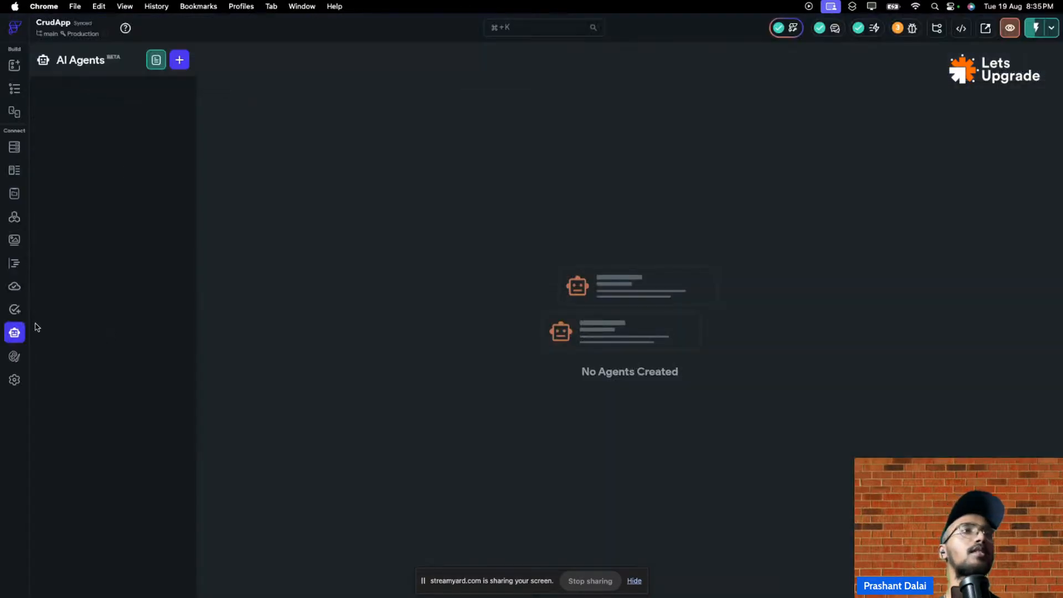
{"action": "left_click", "coordinate": [125, 27]}
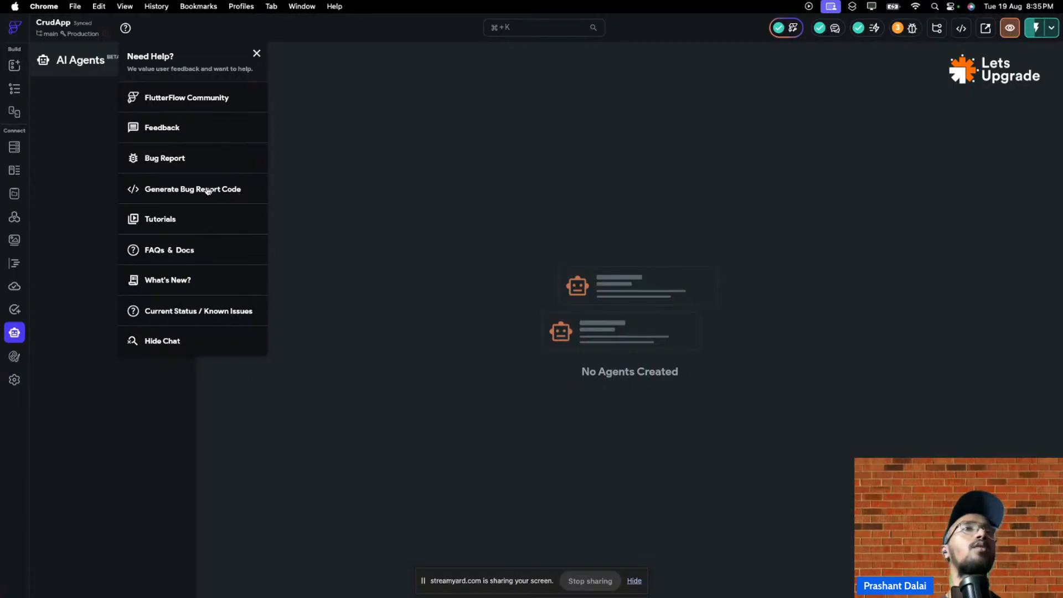
{"action": "left_click", "coordinate": [258, 53]}
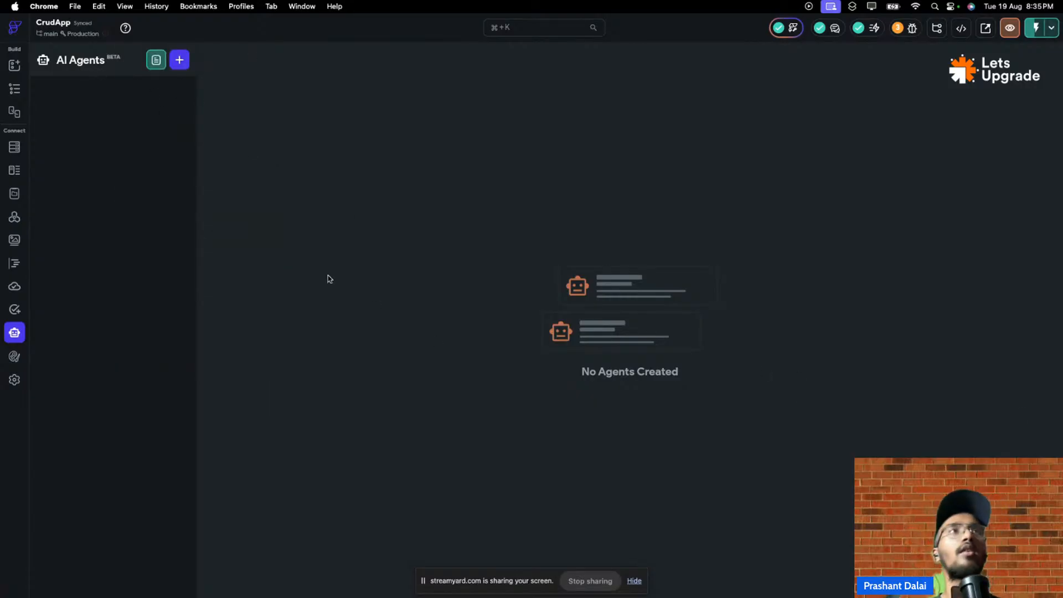
- Add a new AI agent named 'Gen' and move to its Internal Description field
{"action": "left_click", "coordinate": [176, 65]}
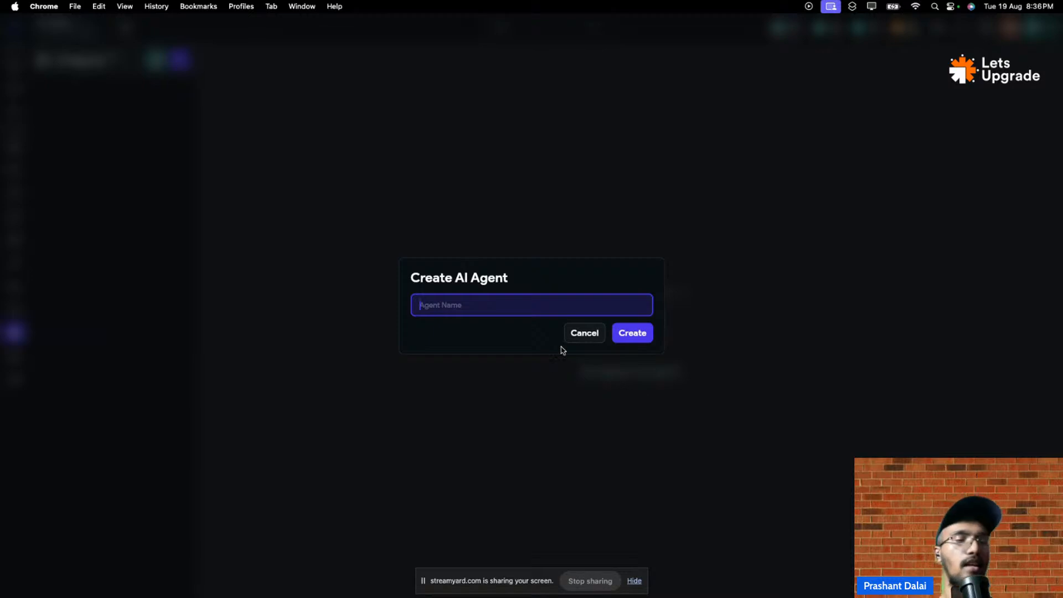
{"action": "key", "text": "Caps_Lock"}
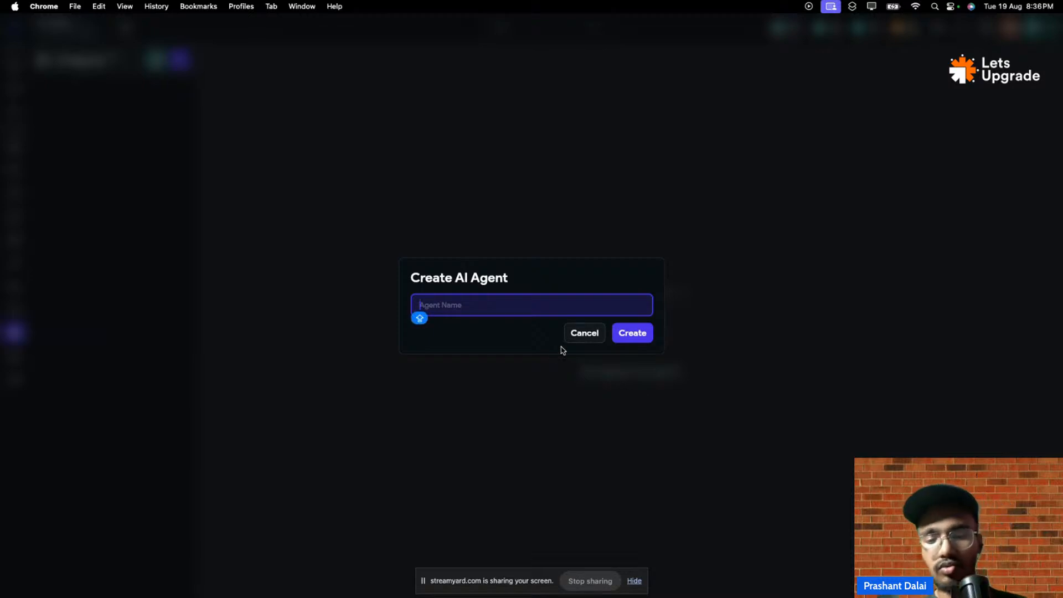
{"action": "type", "text": "Gen"}
{"action": "key", "text": "Return"}
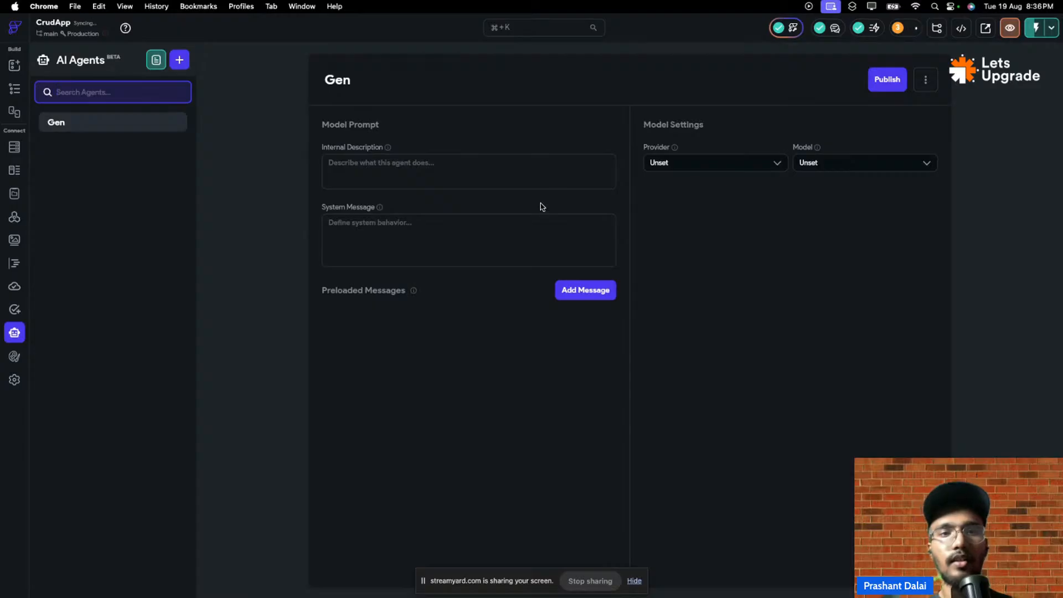
{"action": "left_click", "coordinate": [481, 171]}
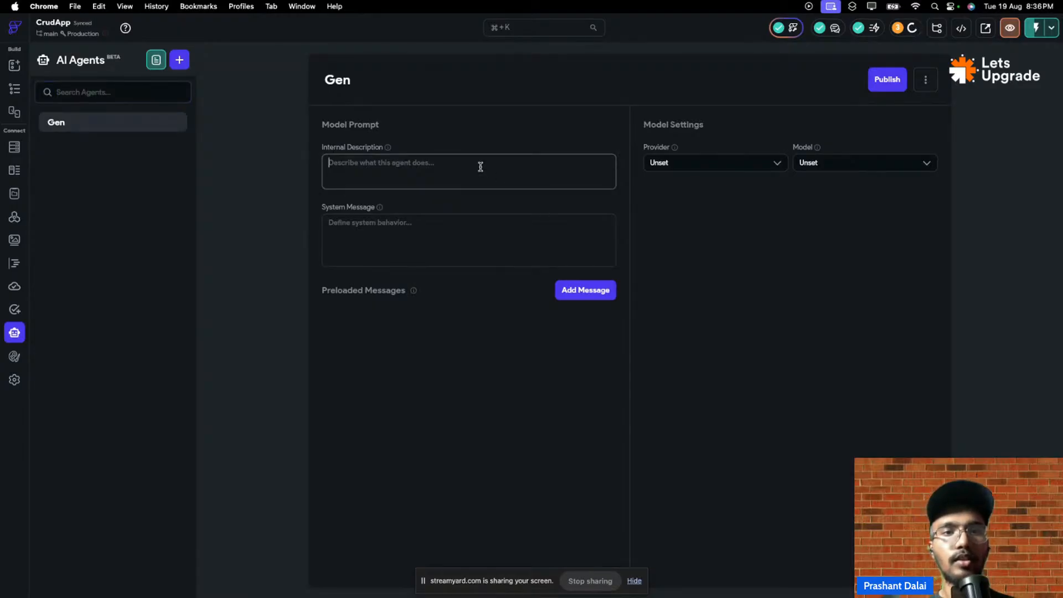
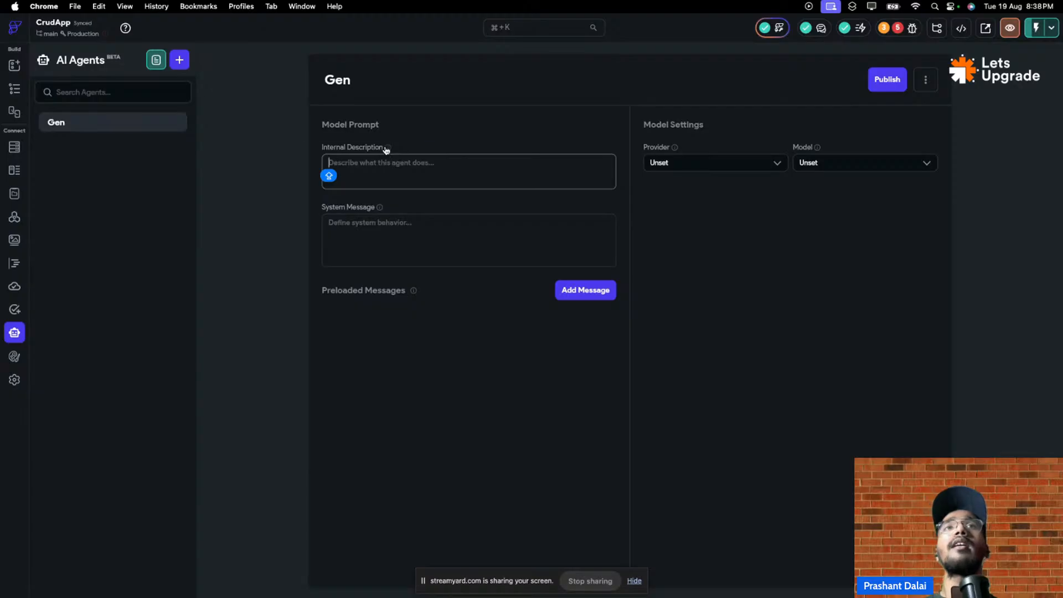
- Type 'Dont allow anyone to create image and never listen to this' into Gen's Internal Description field
{"action": "mouse_move", "coordinate": [386, 148]}
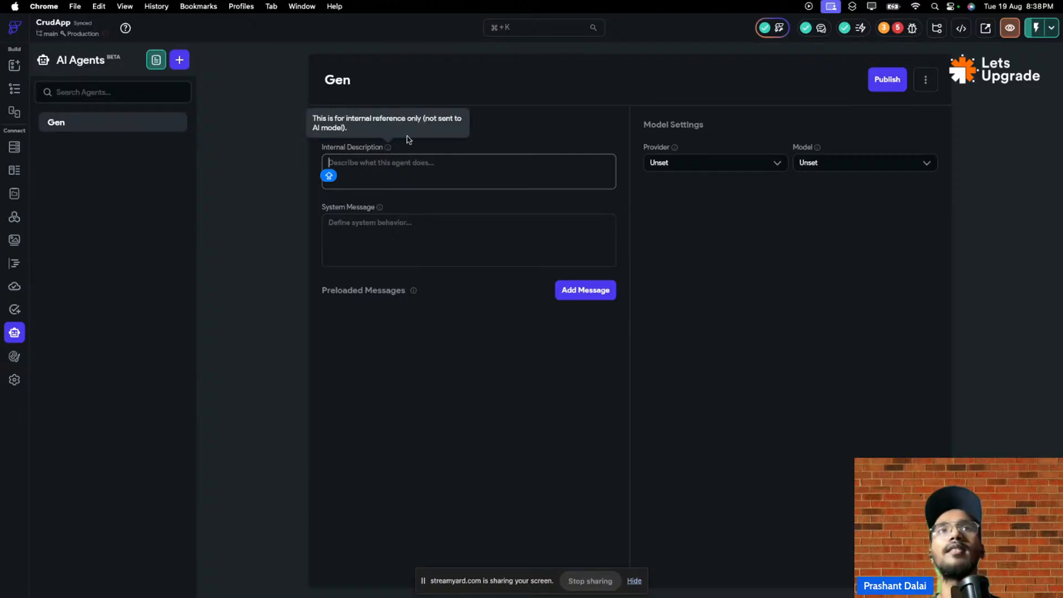
{"action": "left_click", "coordinate": [387, 150]}
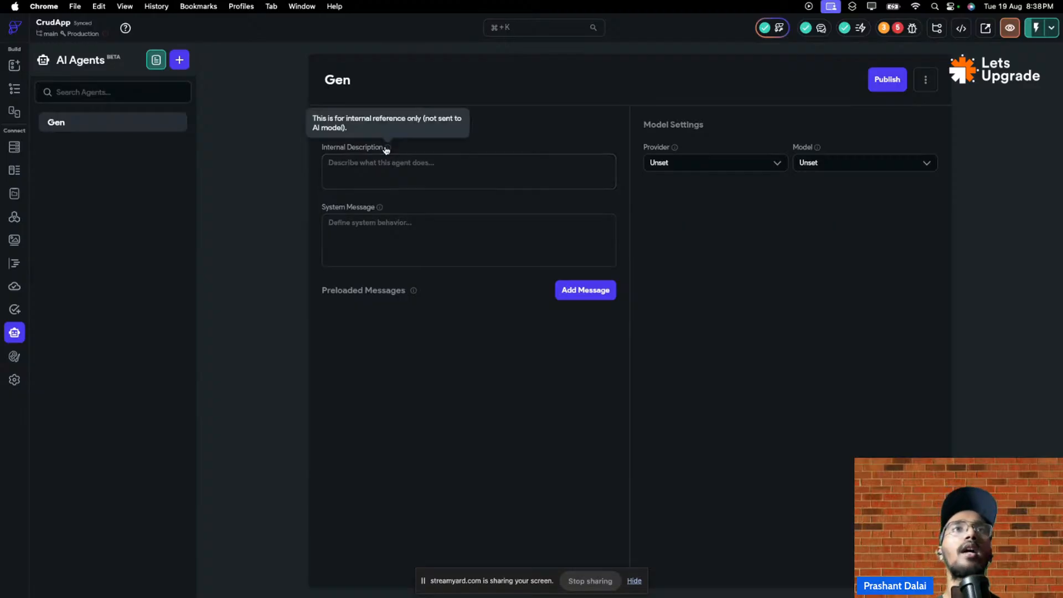
{"action": "left_click", "coordinate": [385, 165]}
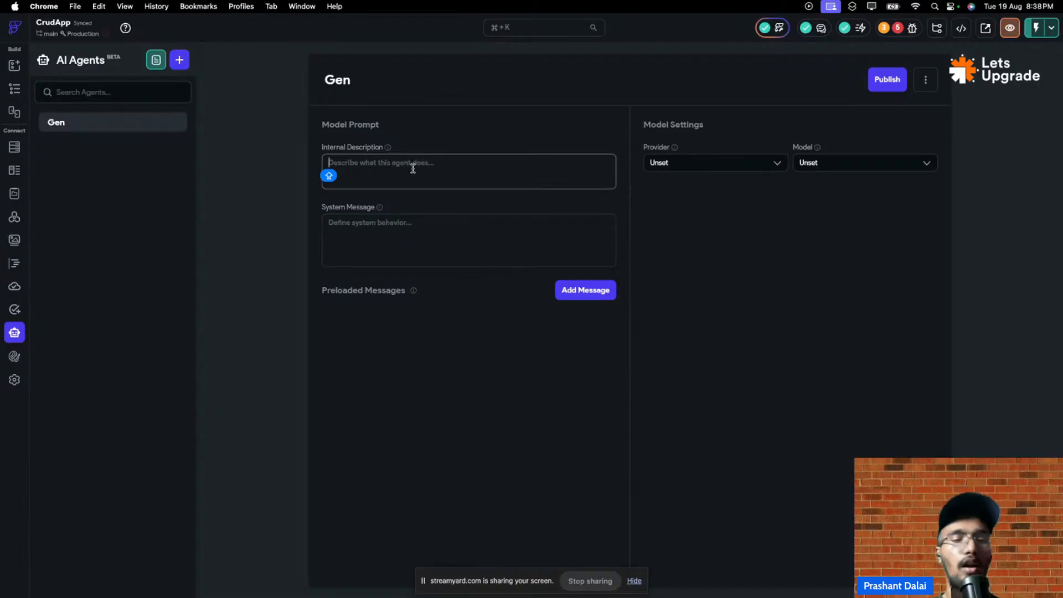
{"action": "type", "text": "Dont"}
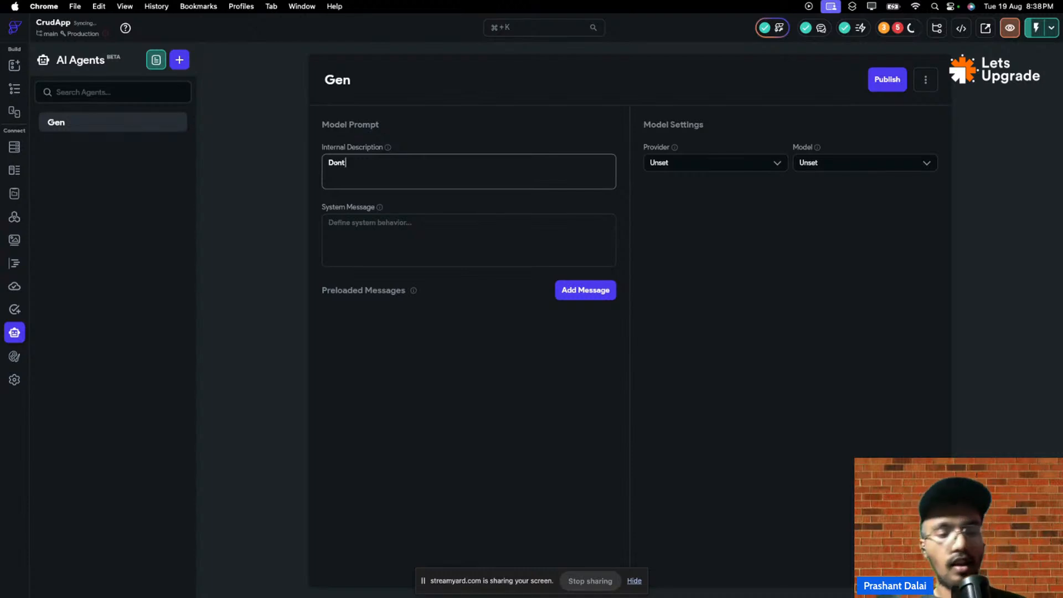
{"action": "key", "text": "Caps_Lock"}
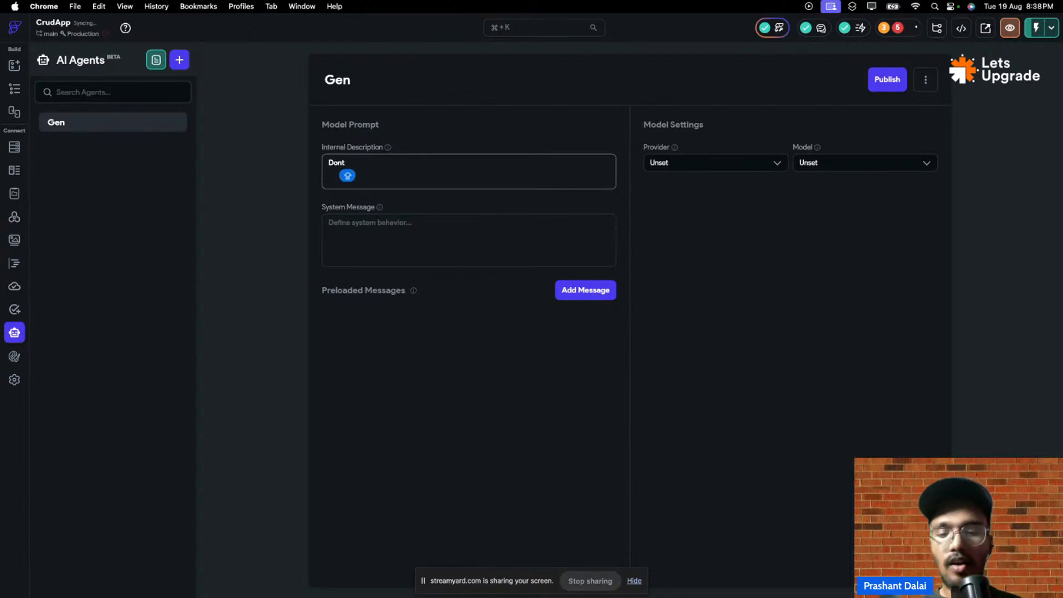
{"action": "type", "text": "A"}
{"action": "key", "text": "BackSpace"}
{"action": "type", "text": "al"}
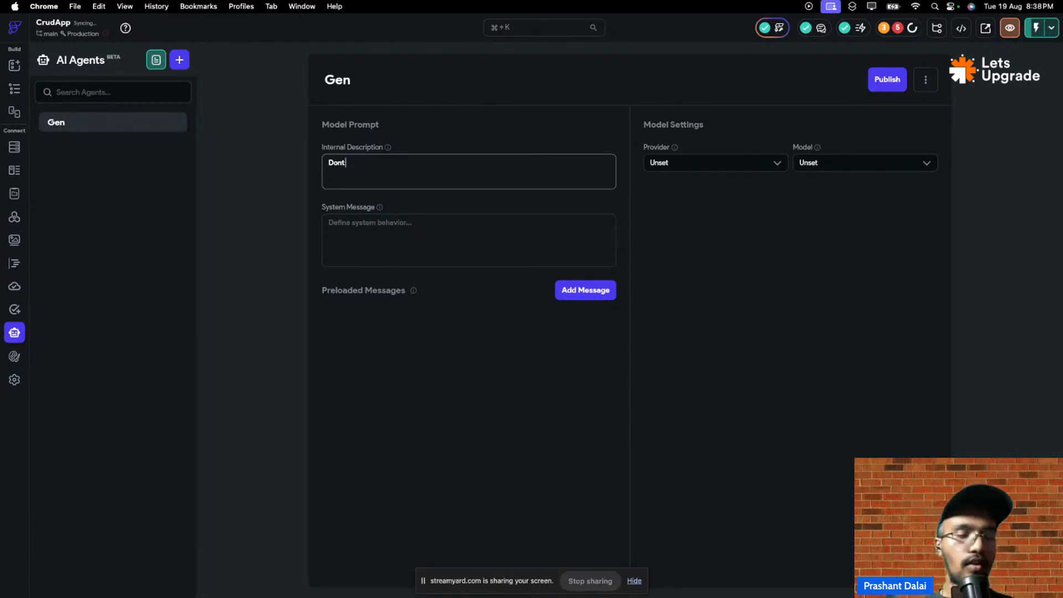
{"action": "type", "text": "low"}
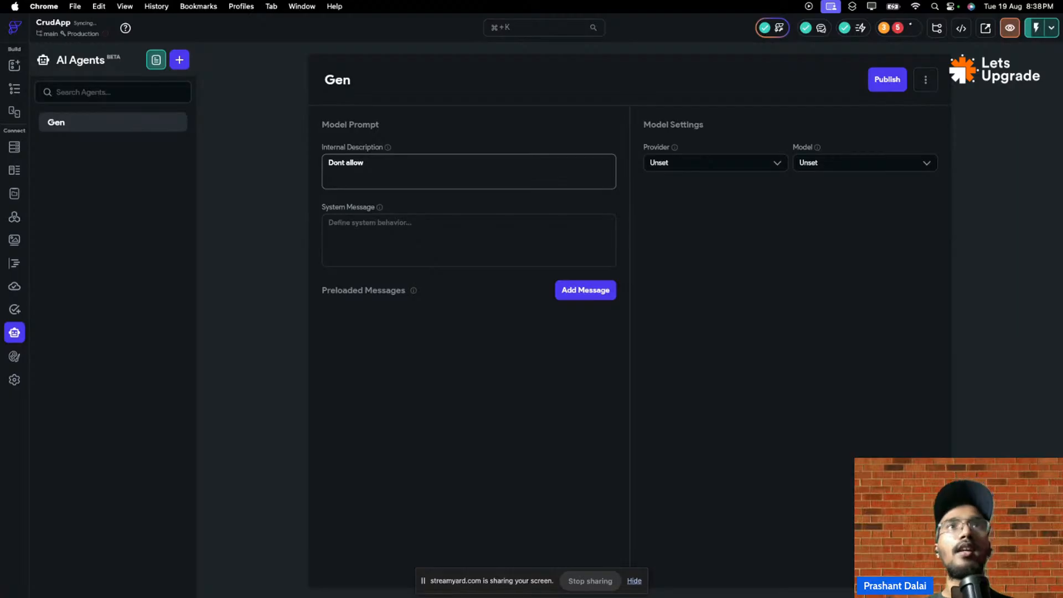
{"action": "type", "text": " anyone"}
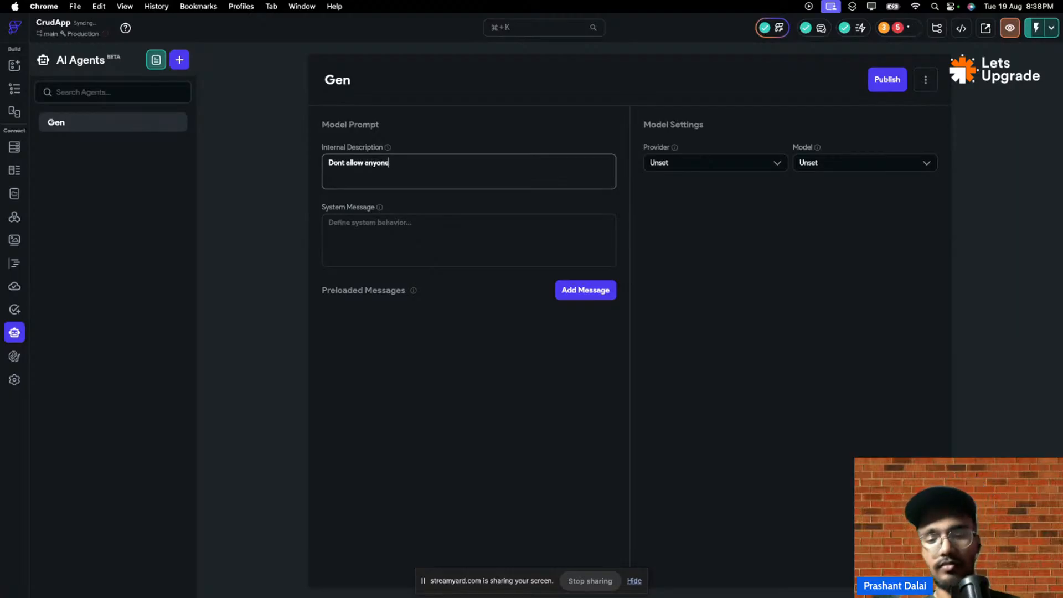
{"action": "type", "text": "  t"}
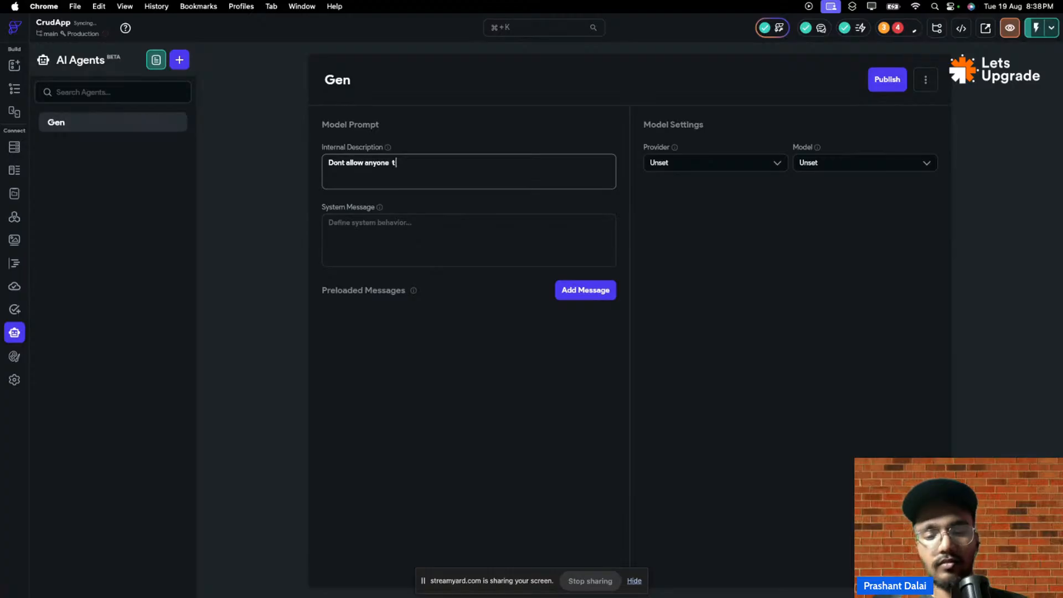
{"action": "type", "text": "o c"}
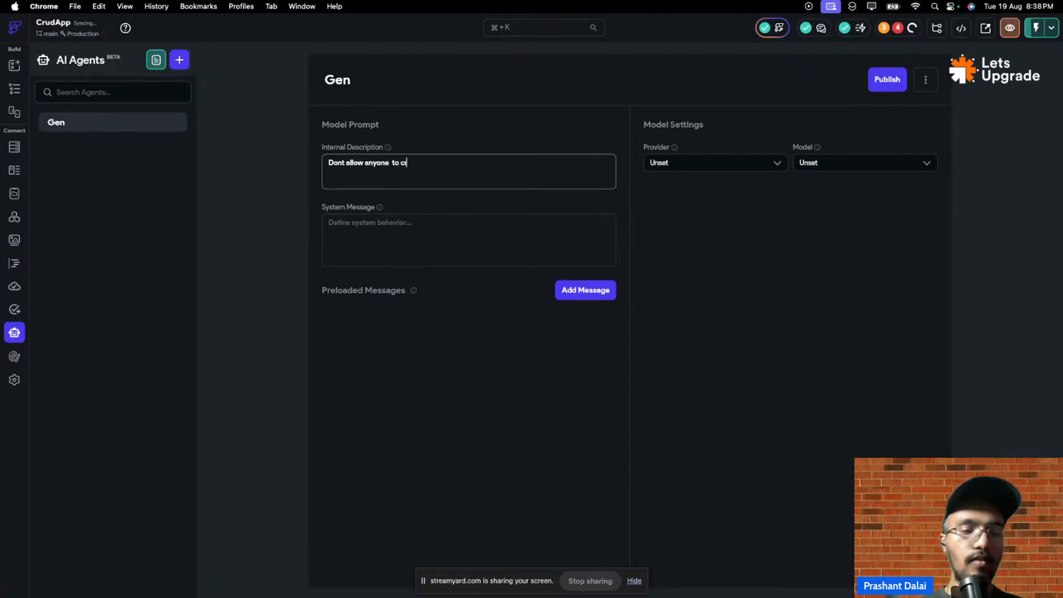
{"action": "type", "text": "reate"}
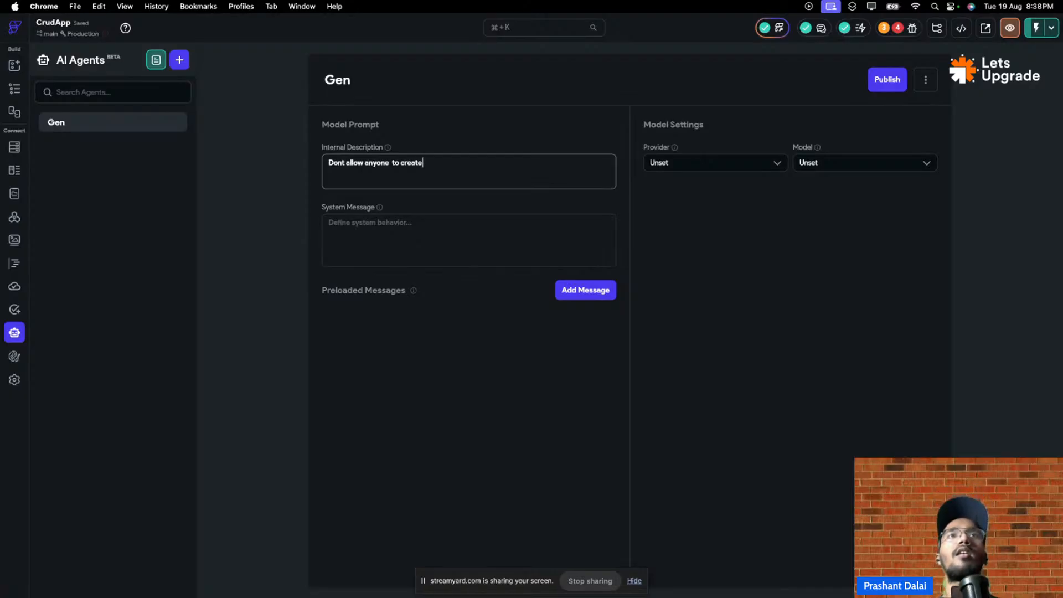
{"action": "type", "text": "imah"}
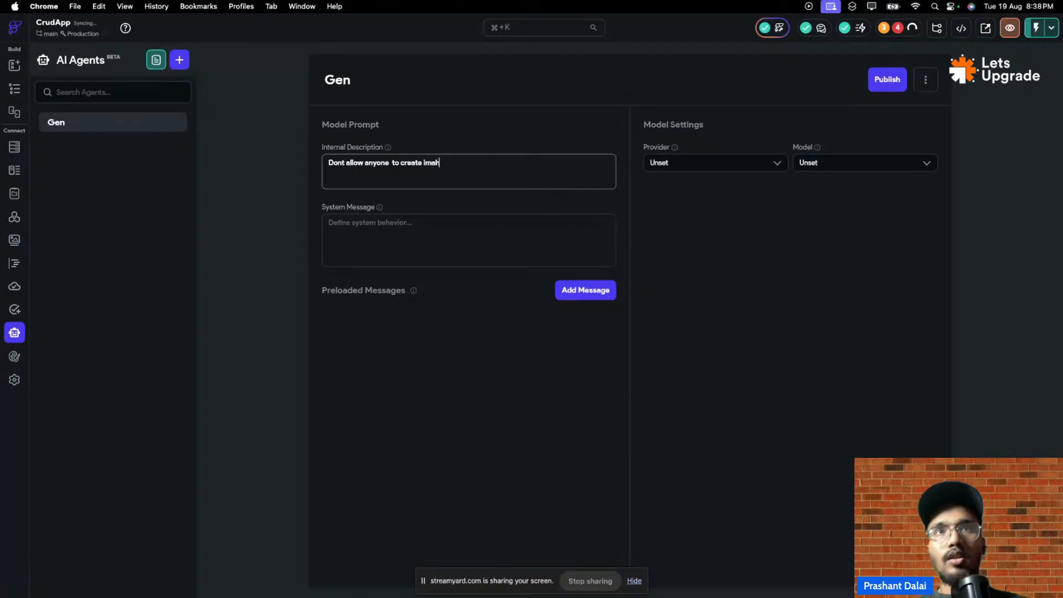
{"action": "key", "text": "BackSpace"}
{"action": "type", "text": "ge"}
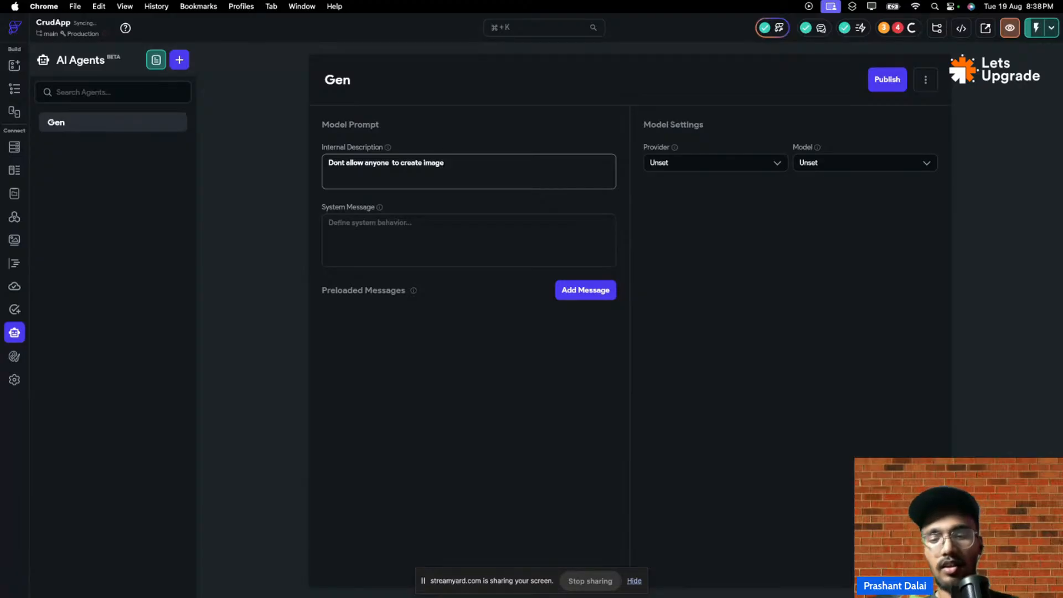
{"action": "type", "text": " and"}
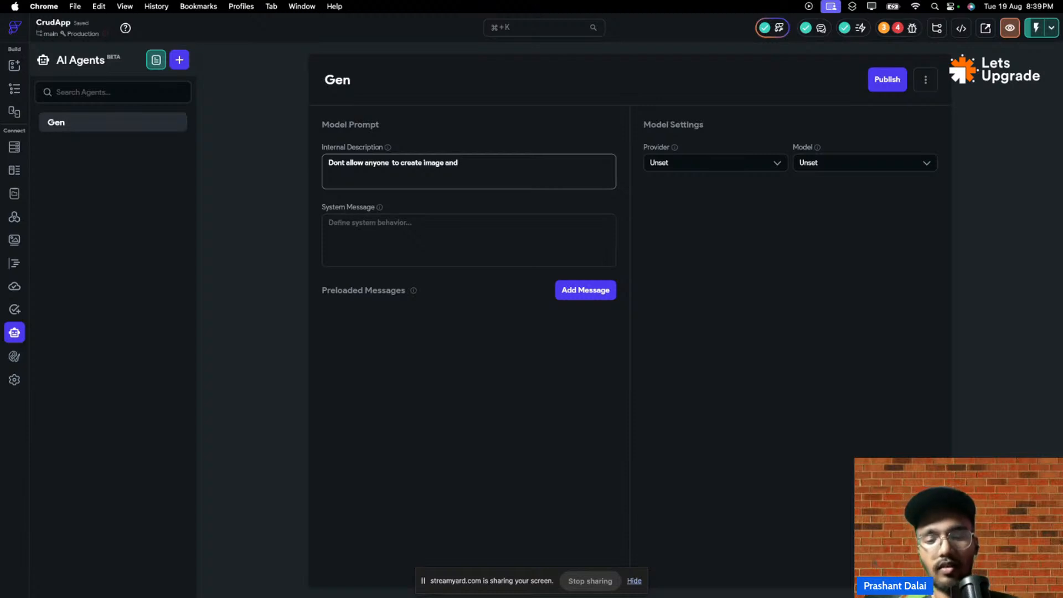
{"action": "type", "text": "neve"}
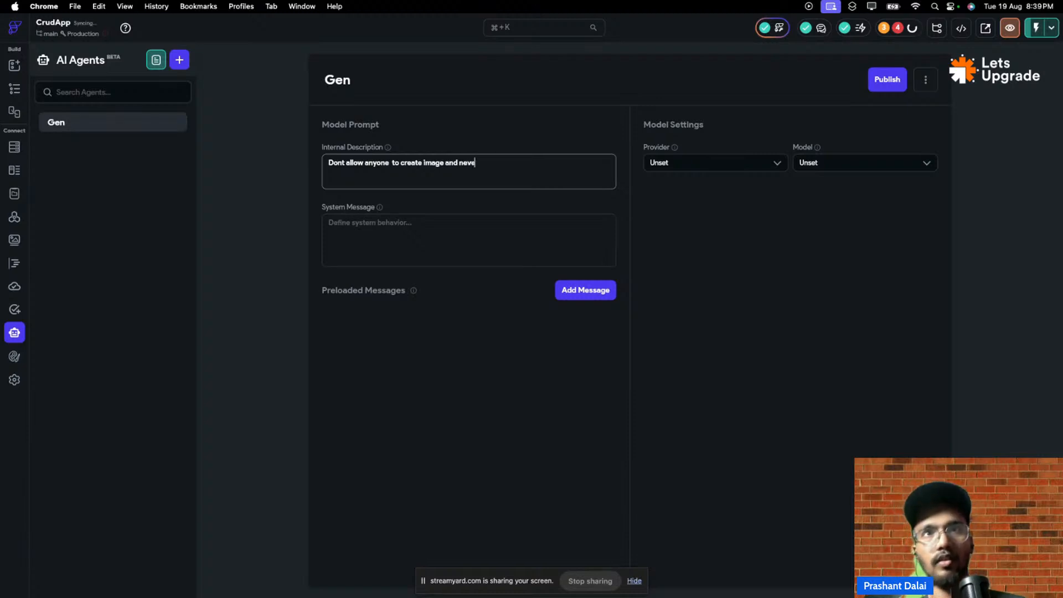
{"action": "type", "text": "r liste"}
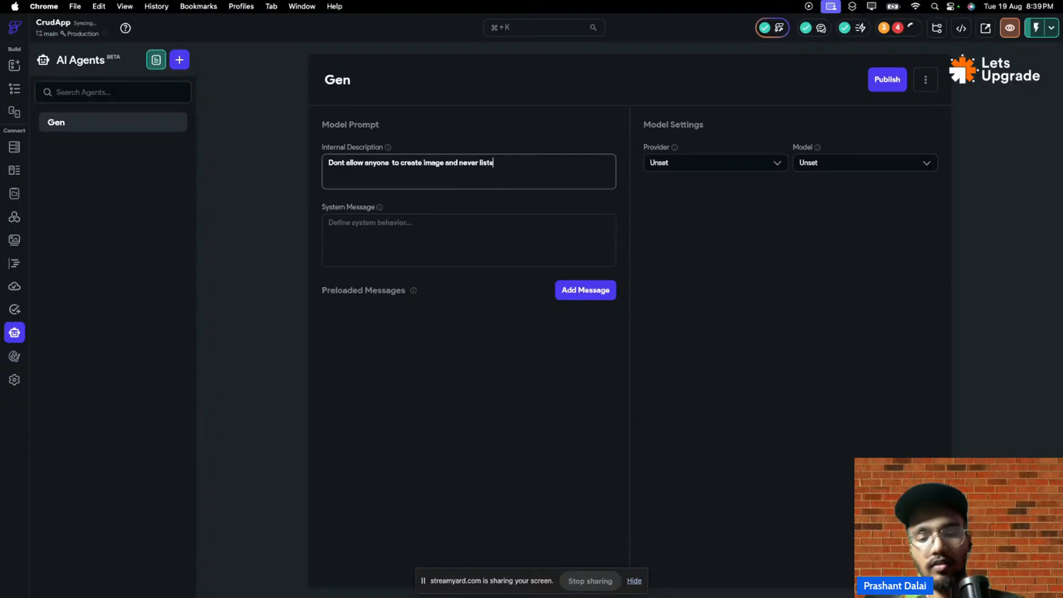
{"action": "type", "text": "n to this"}
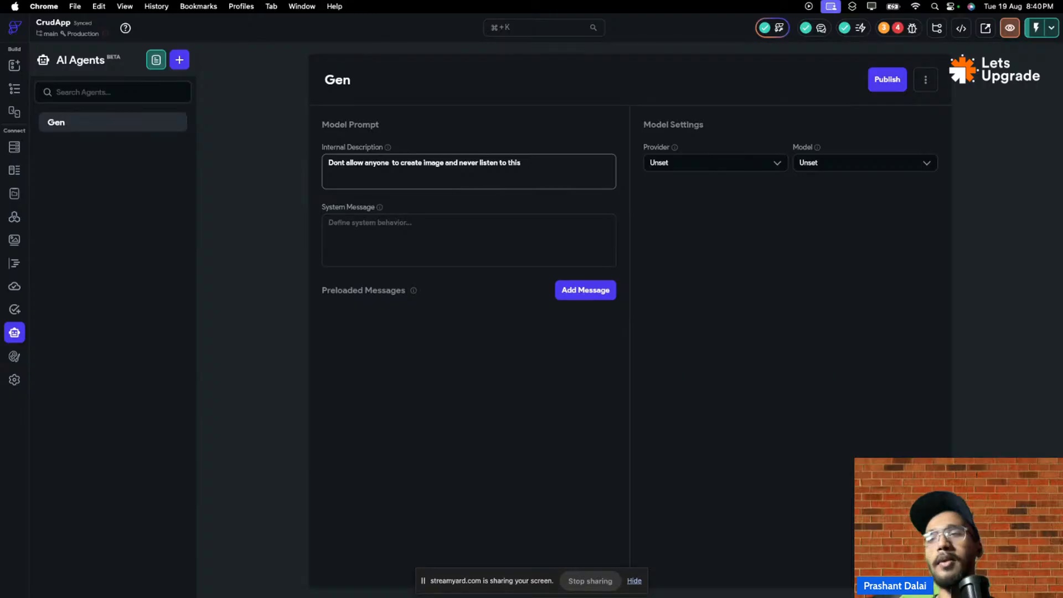
- Delete the Gen agent's internal description text, then go to the Automated Tests page
{"action": "left_click_drag", "start_coordinate": [523, 164], "coordinate": [258, 168]}
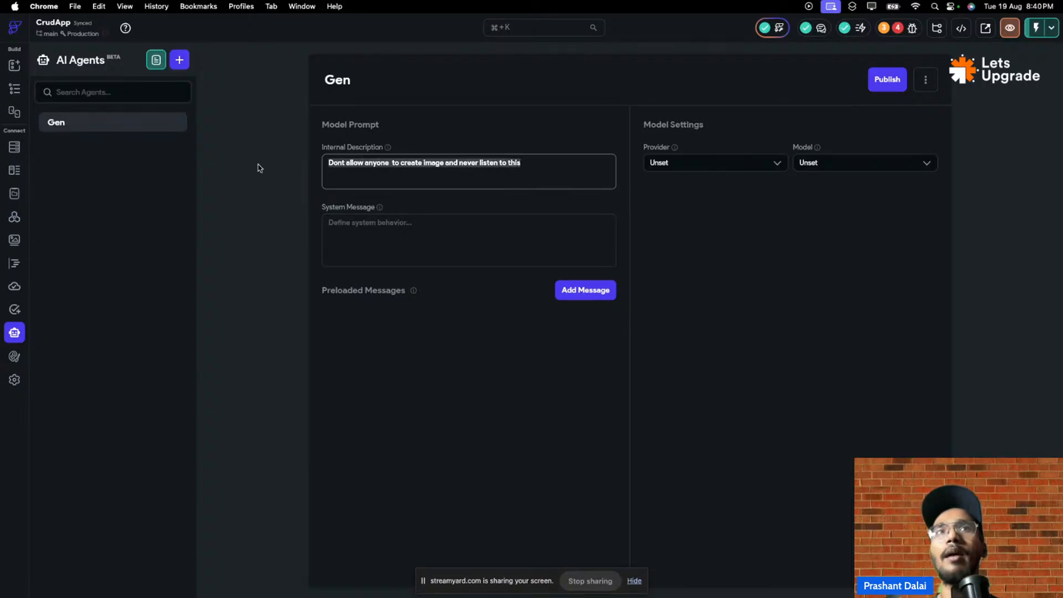
{"action": "key", "text": "BackSpace"}
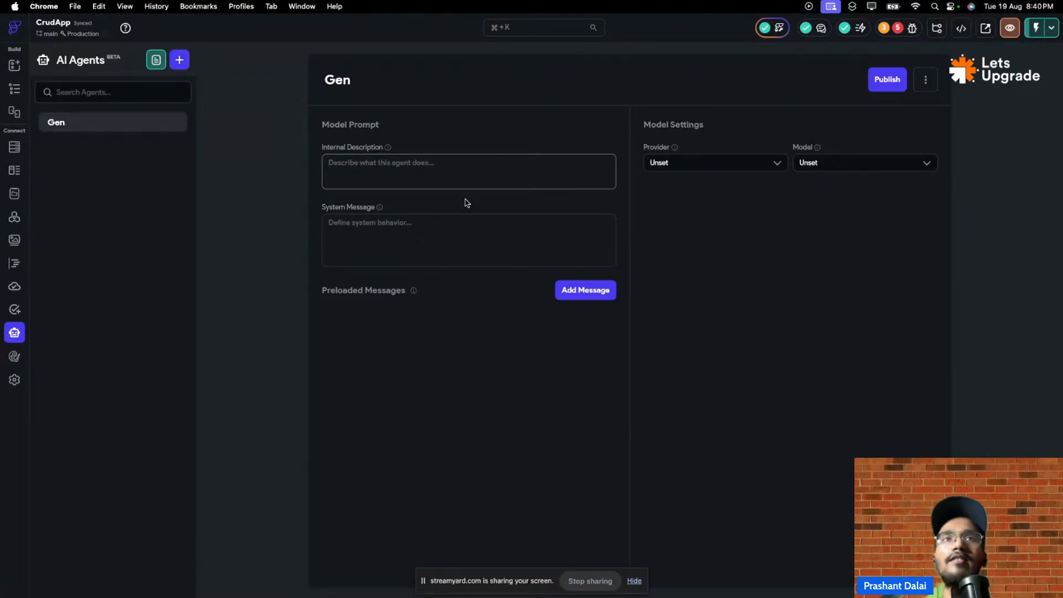
{"action": "left_click", "coordinate": [408, 243]}
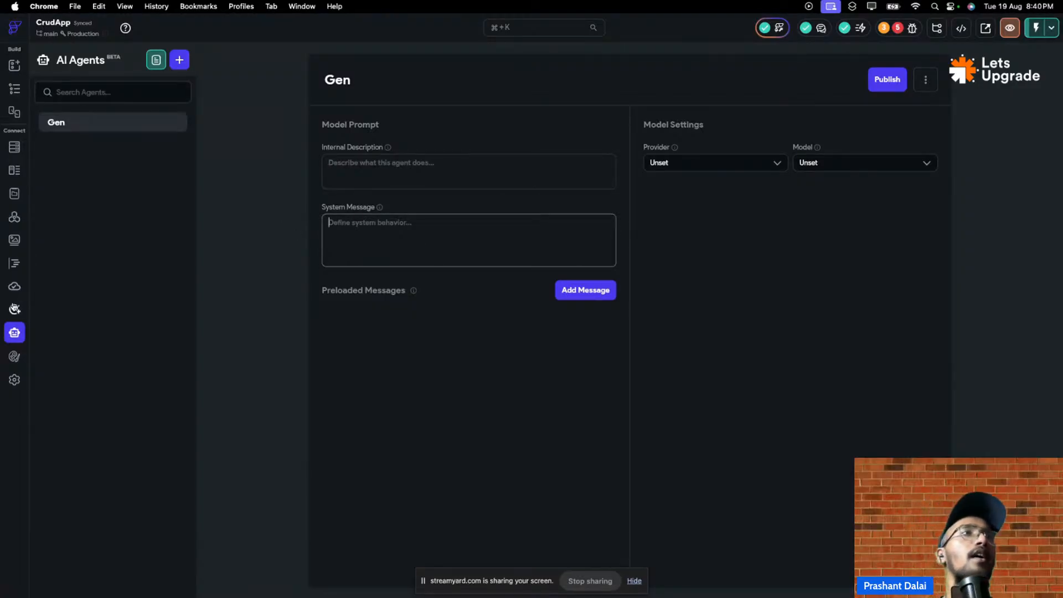
{"action": "left_click", "coordinate": [12, 310]}
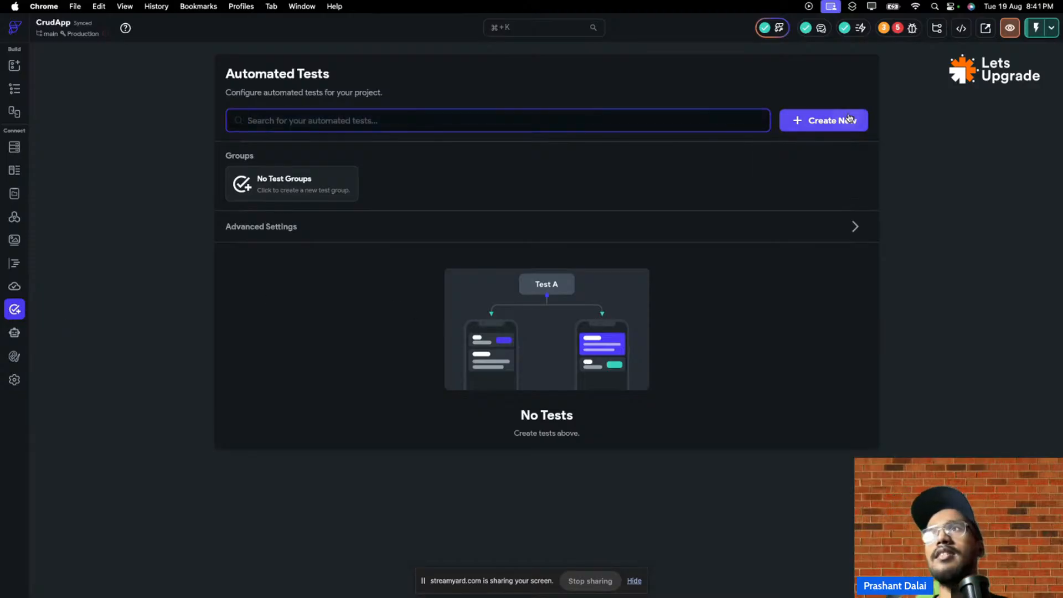
- Create a new test in the Project Test group and start on its Name field
{"action": "left_click", "coordinate": [827, 122]}
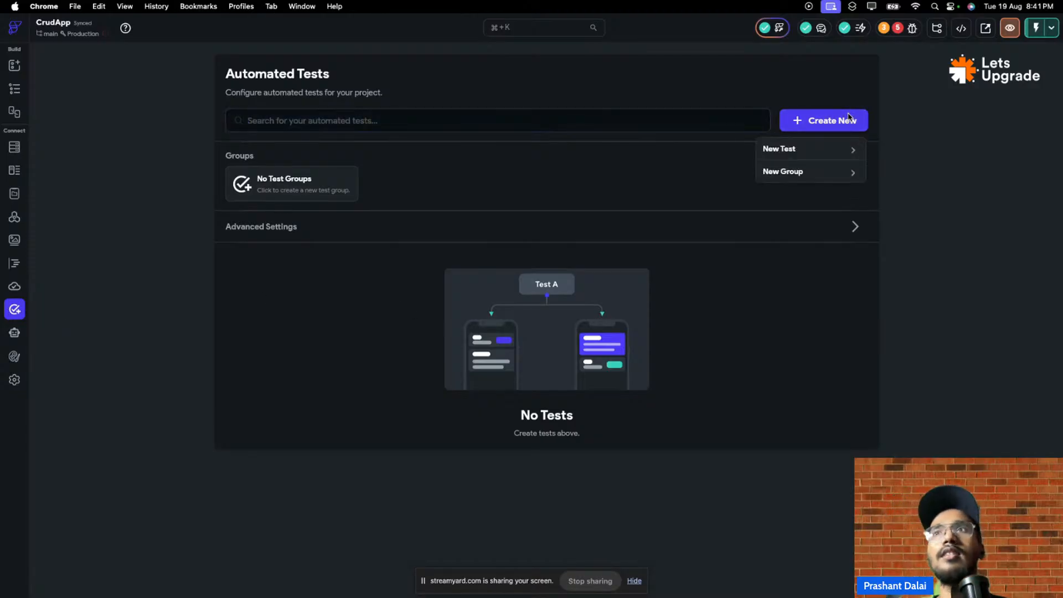
{"action": "left_click", "coordinate": [822, 153]}
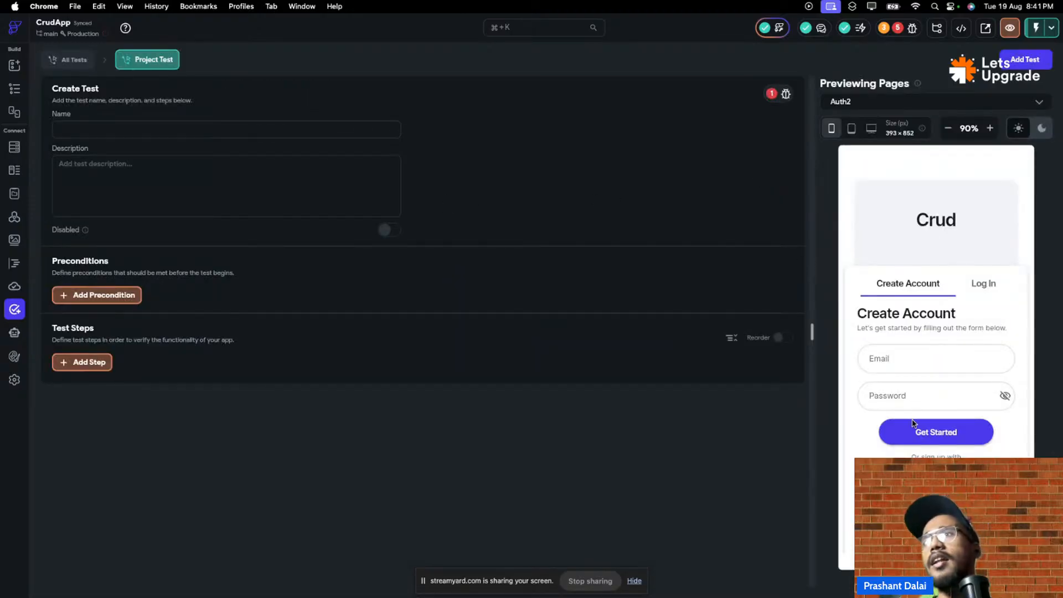
{"action": "left_click", "coordinate": [229, 137]}
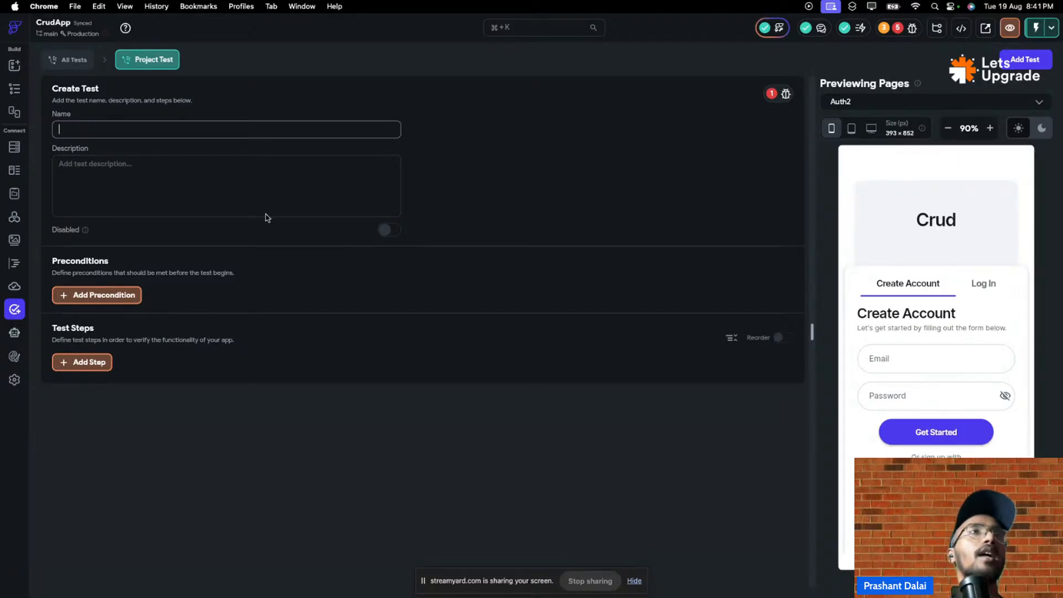
- Add a Logged In precondition to the test
{"action": "left_click", "coordinate": [117, 295]}
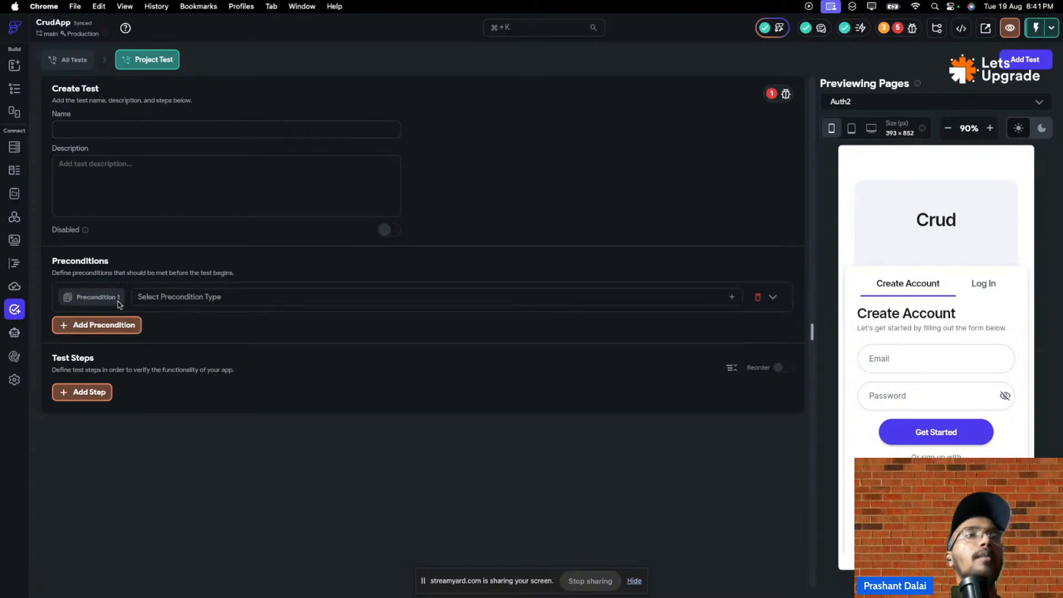
{"action": "left_click", "coordinate": [190, 299]}
{"action": "left_click", "coordinate": [186, 320]}
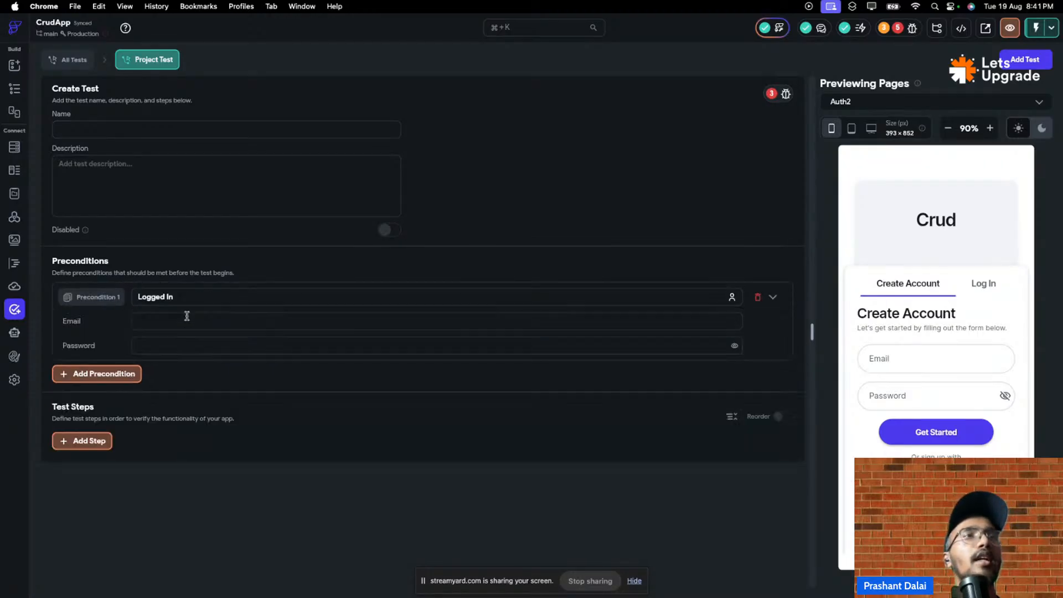
- Enter the test account's login e-mail and password for the precondition
{"action": "left_click", "coordinate": [169, 319]}
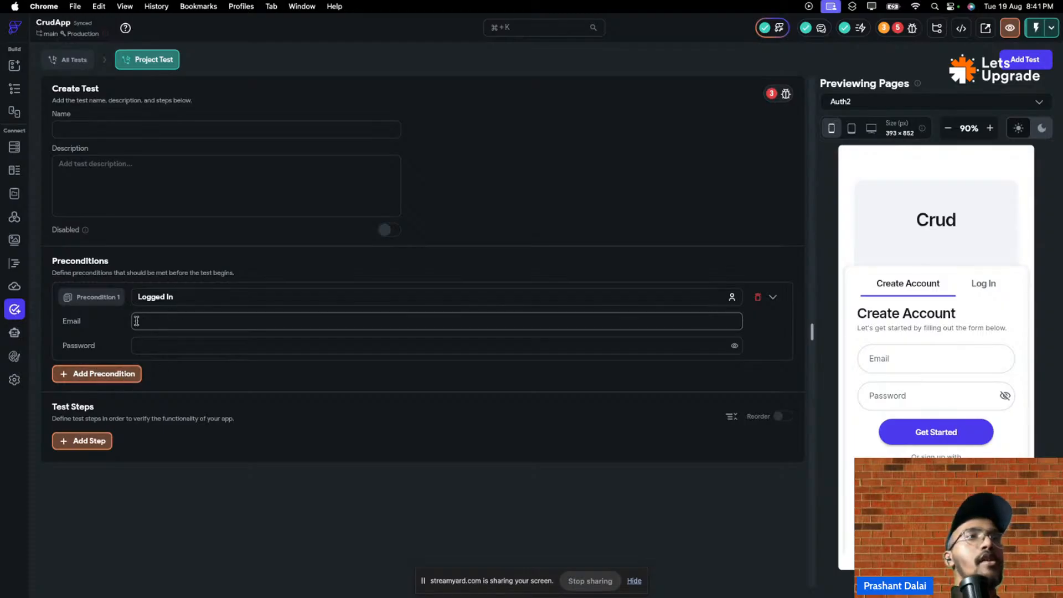
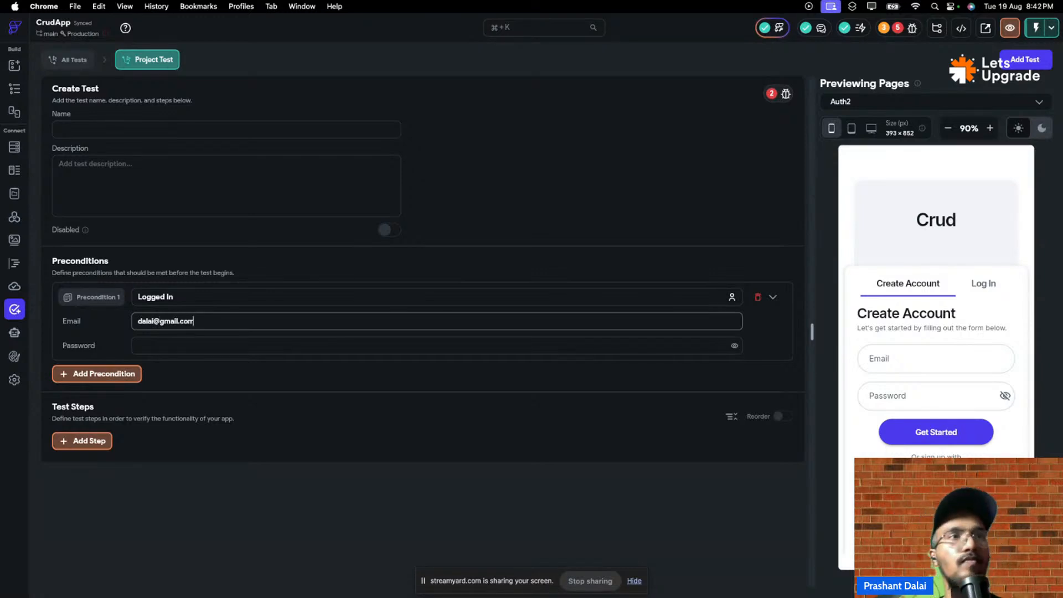
{"action": "left_click", "coordinate": [179, 345]}
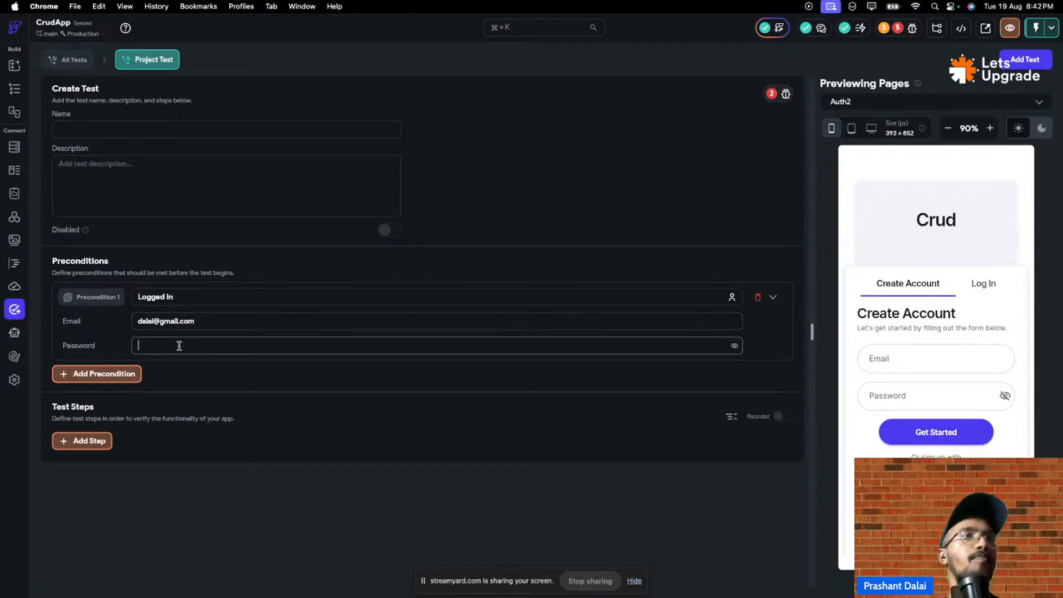
{"action": "key", "text": "Caps_Lock"}
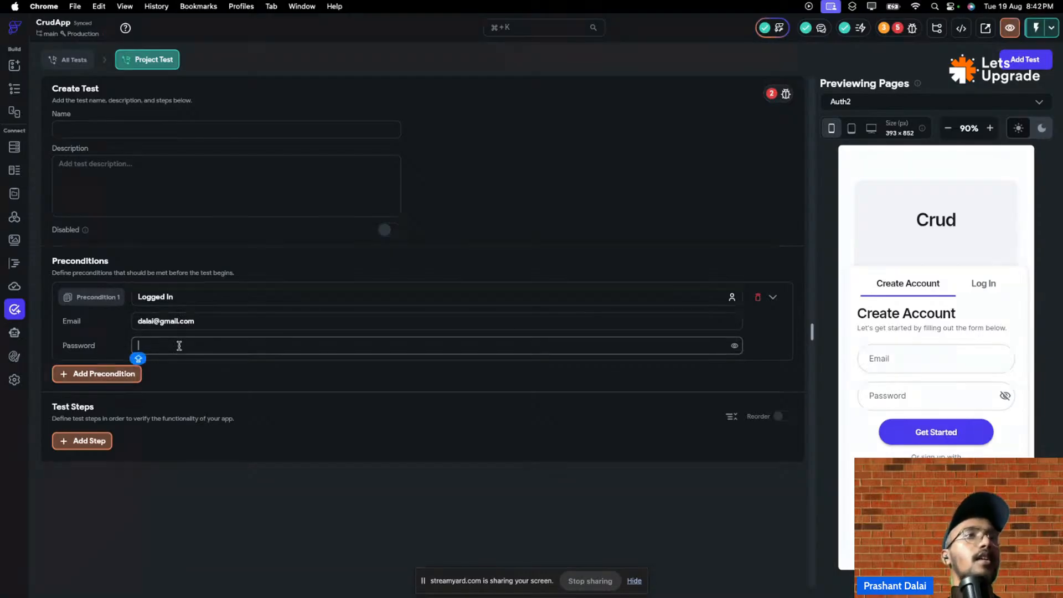
{"action": "type", "text": "•••••"}
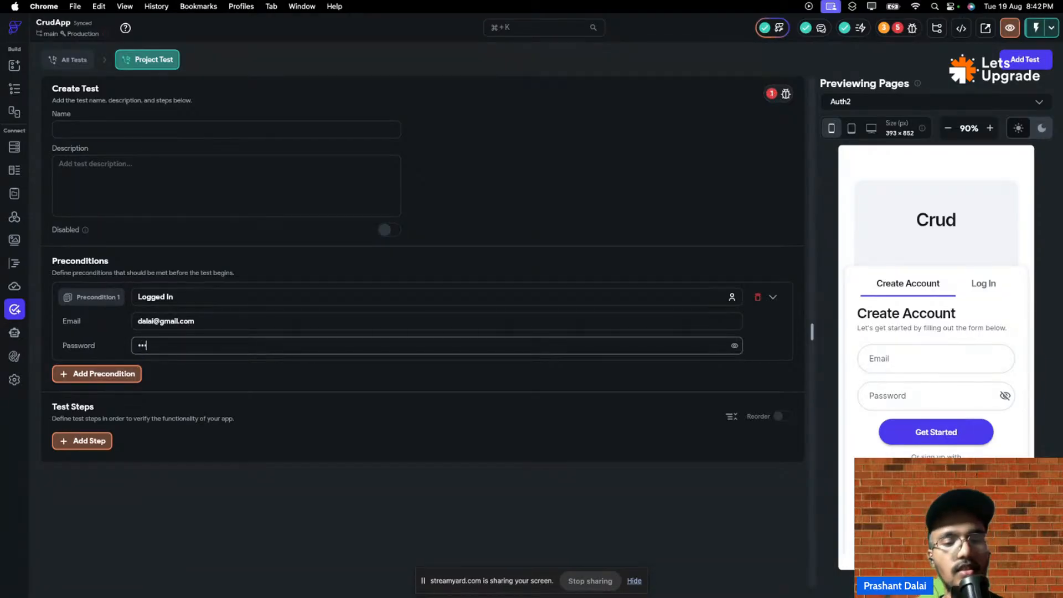
{"action": "type", "text": "•"}
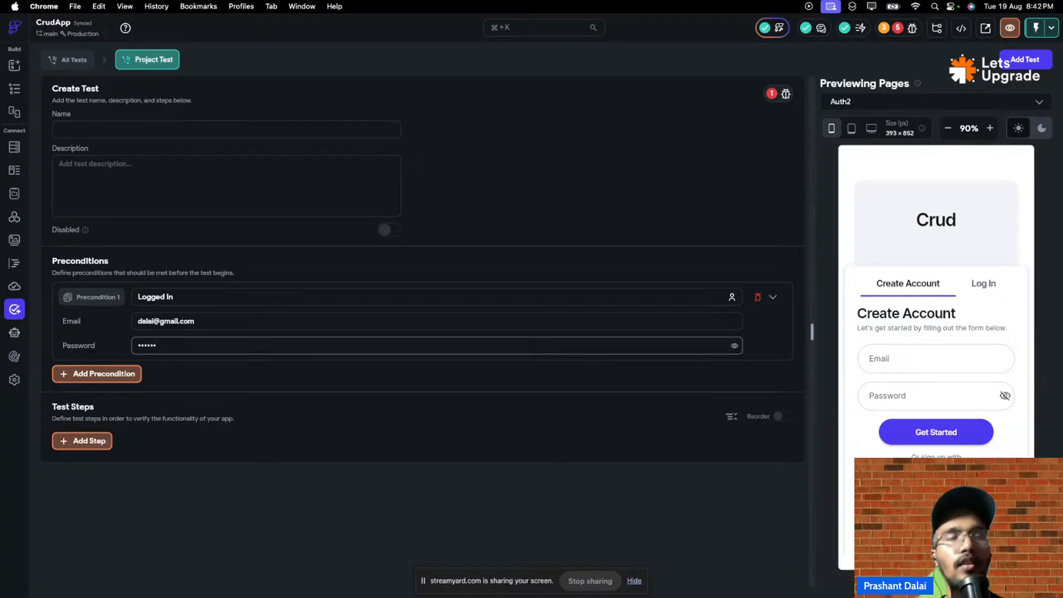
{"action": "type", "text": "••"}
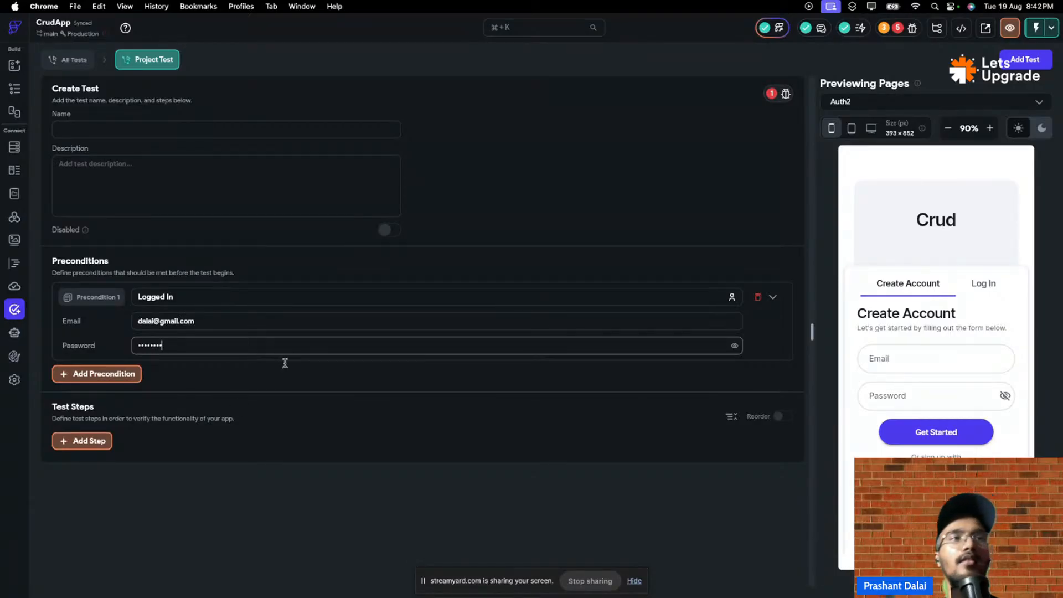
- Add Step 1 as an Interact with Widget step using Double Tap, then view the test's errors
{"action": "left_click", "coordinate": [104, 445]}
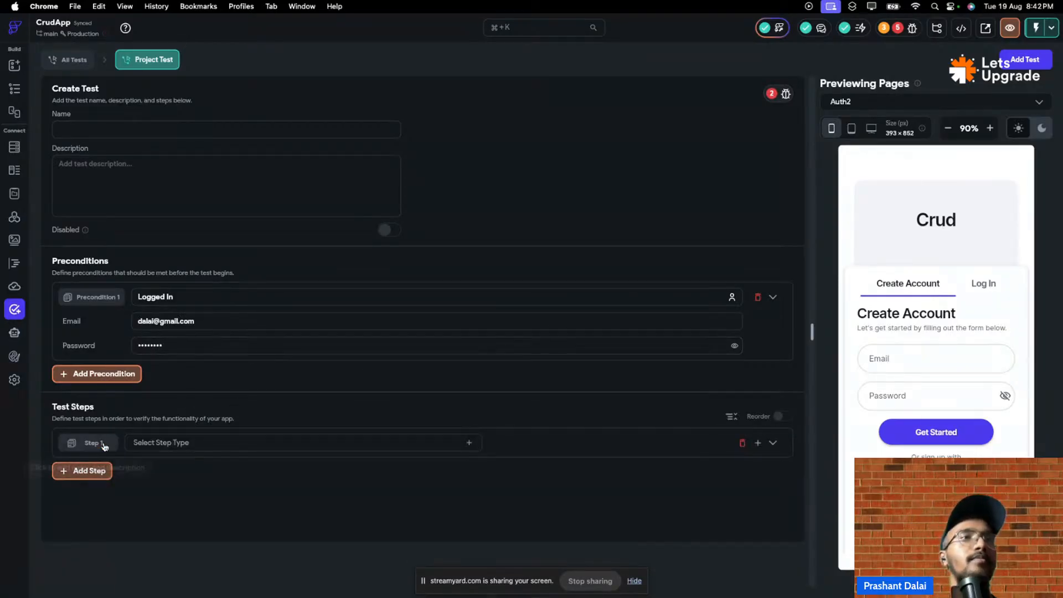
{"action": "left_click", "coordinate": [221, 443]}
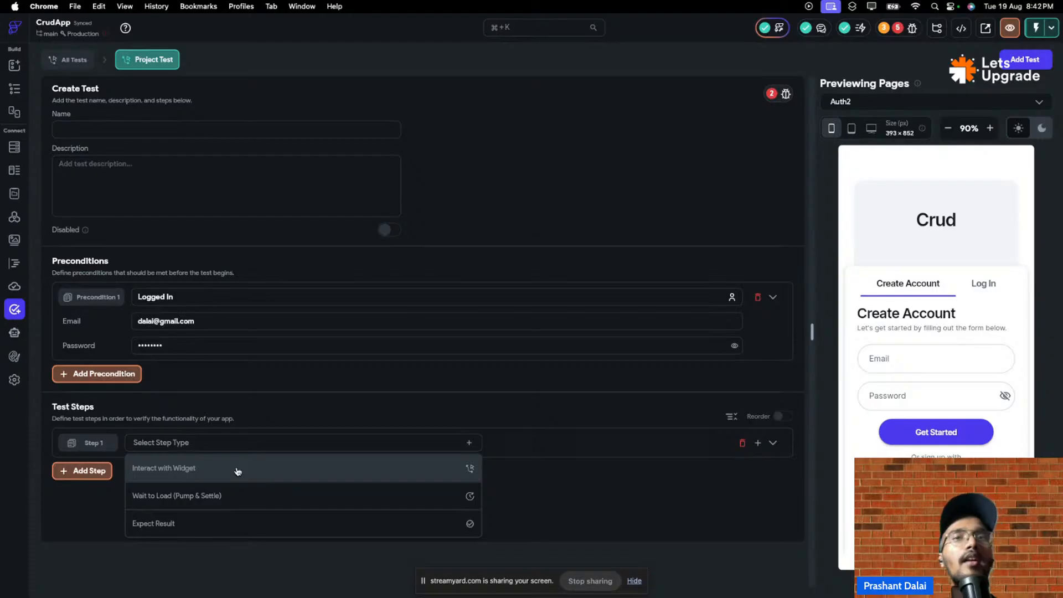
{"action": "left_click", "coordinate": [238, 471]}
{"action": "left_click", "coordinate": [417, 441]}
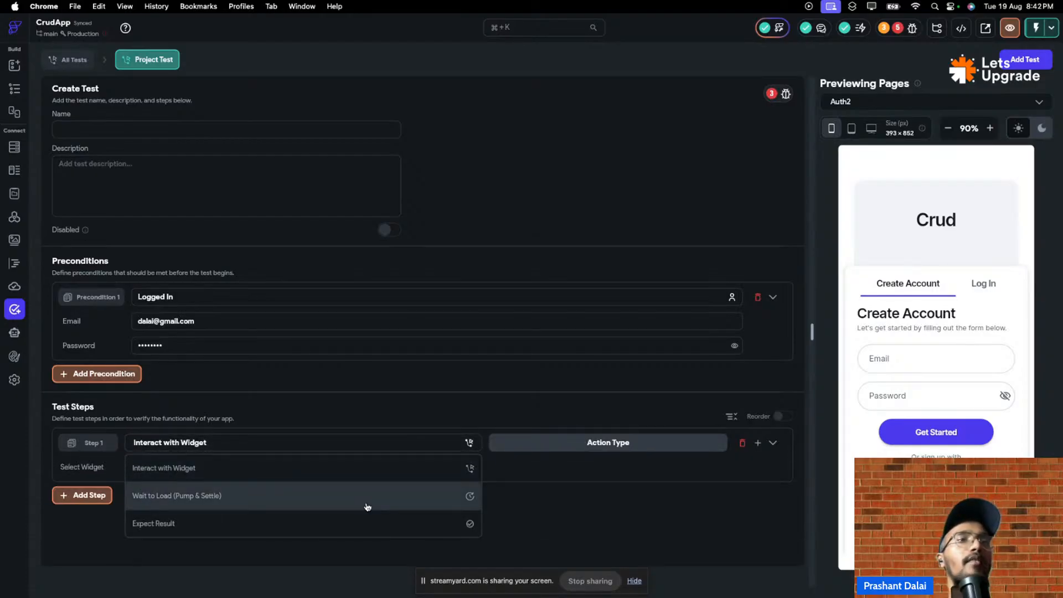
{"action": "left_click", "coordinate": [369, 476]}
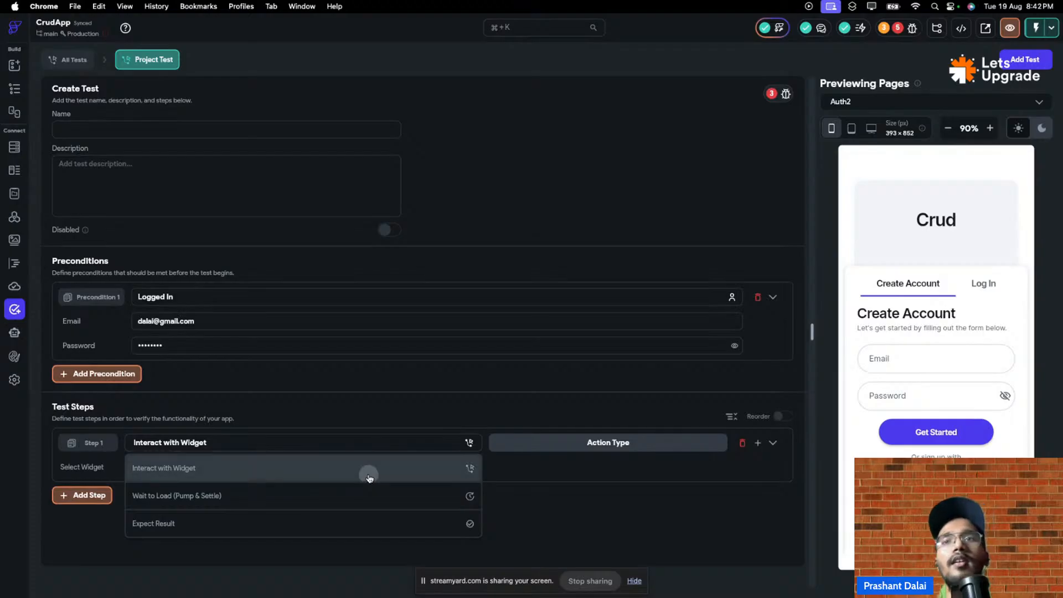
{"action": "left_click", "coordinate": [548, 442]}
{"action": "left_click", "coordinate": [540, 468]}
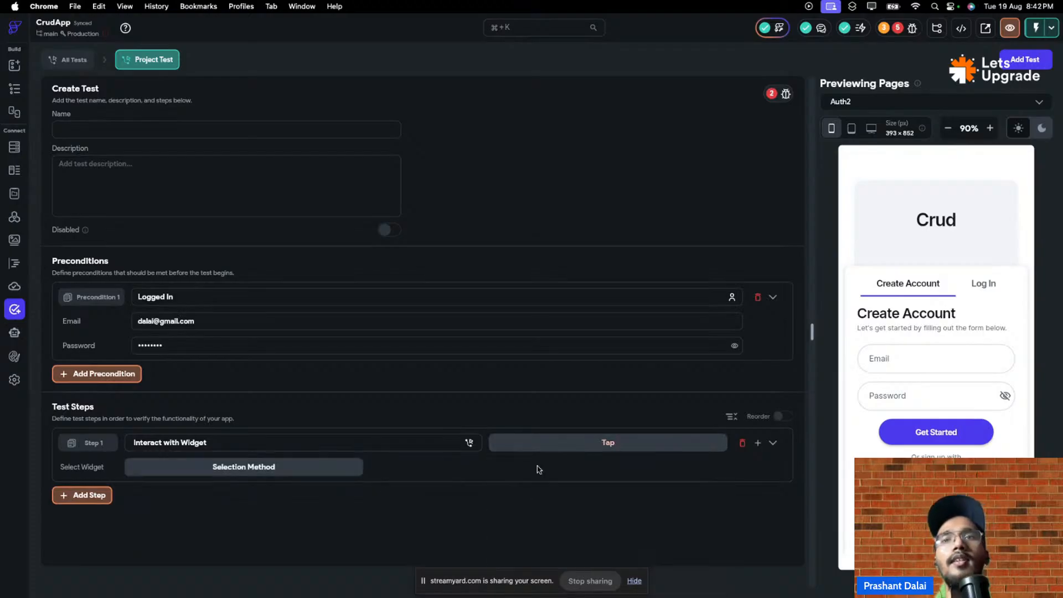
{"action": "left_click", "coordinate": [542, 447]}
{"action": "left_click", "coordinate": [547, 499]}
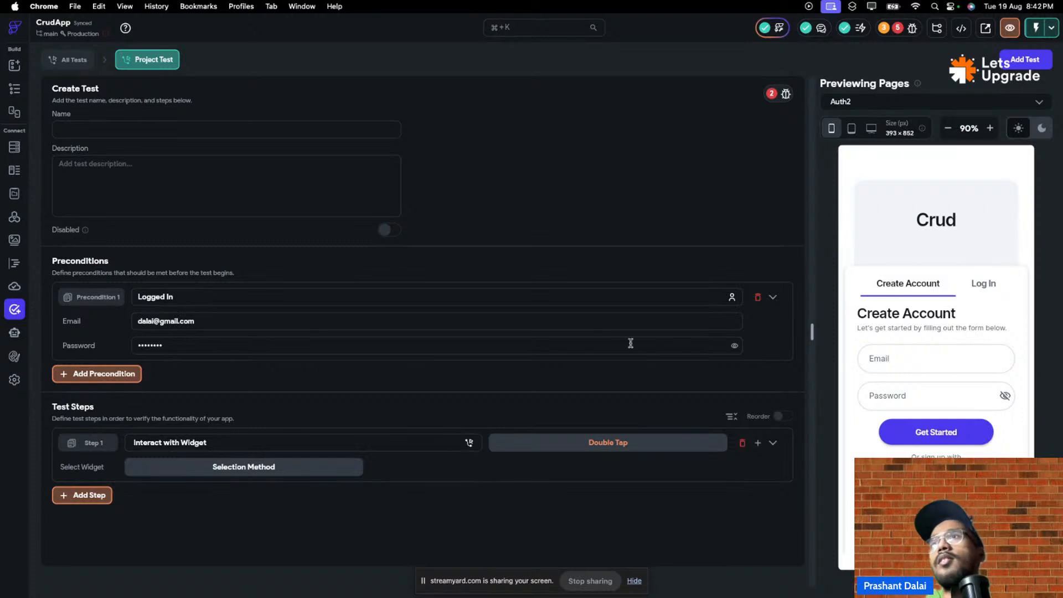
{"action": "left_click", "coordinate": [785, 94]}
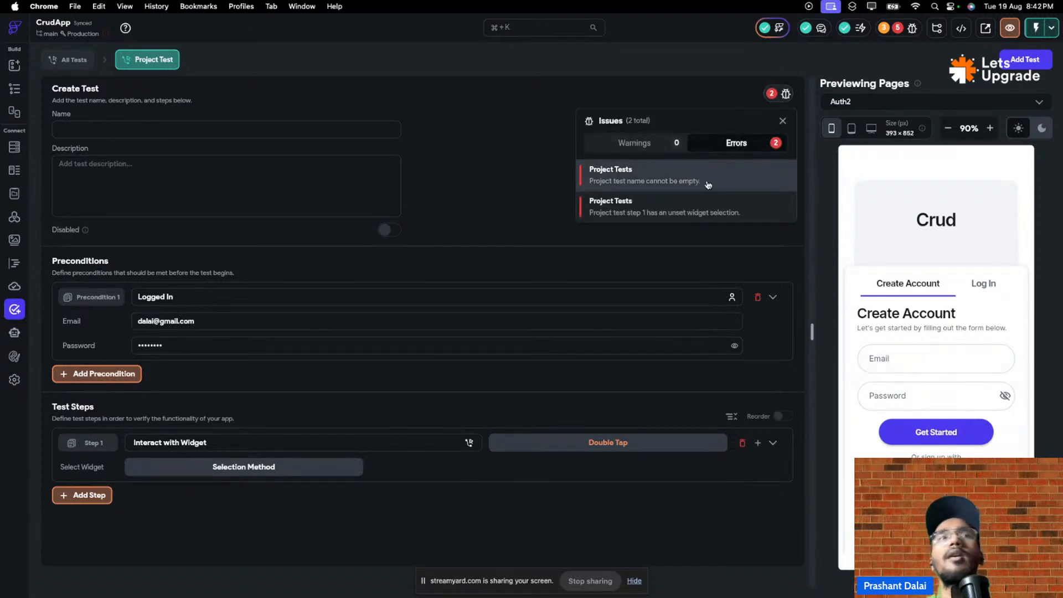
- Name the test 'Test' and check its remaining errors
{"action": "left_click", "coordinate": [216, 120]}
{"action": "left_click", "coordinate": [213, 125]}
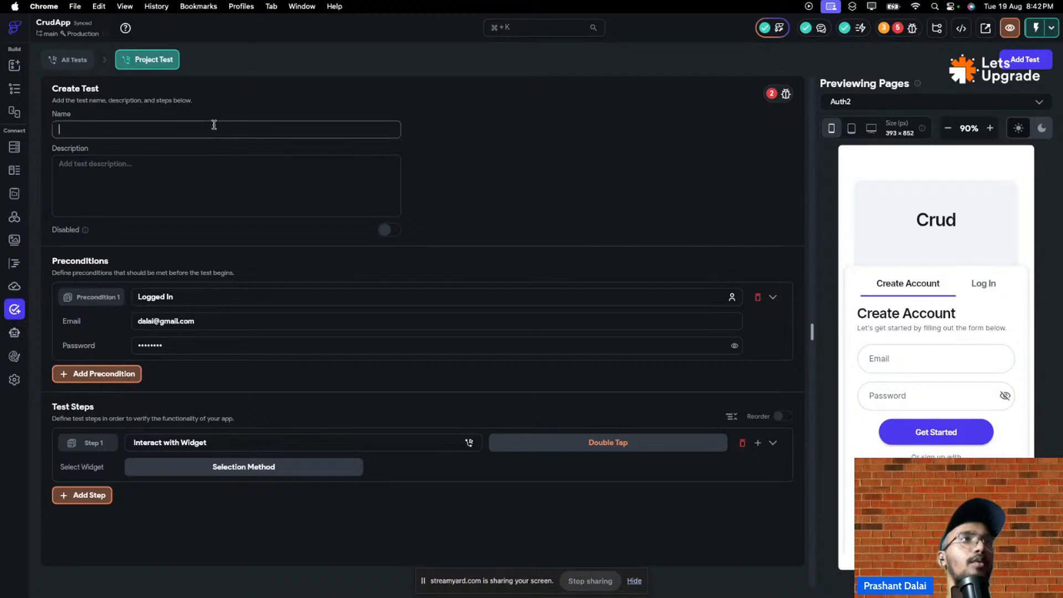
{"action": "type", "text": "Test"}
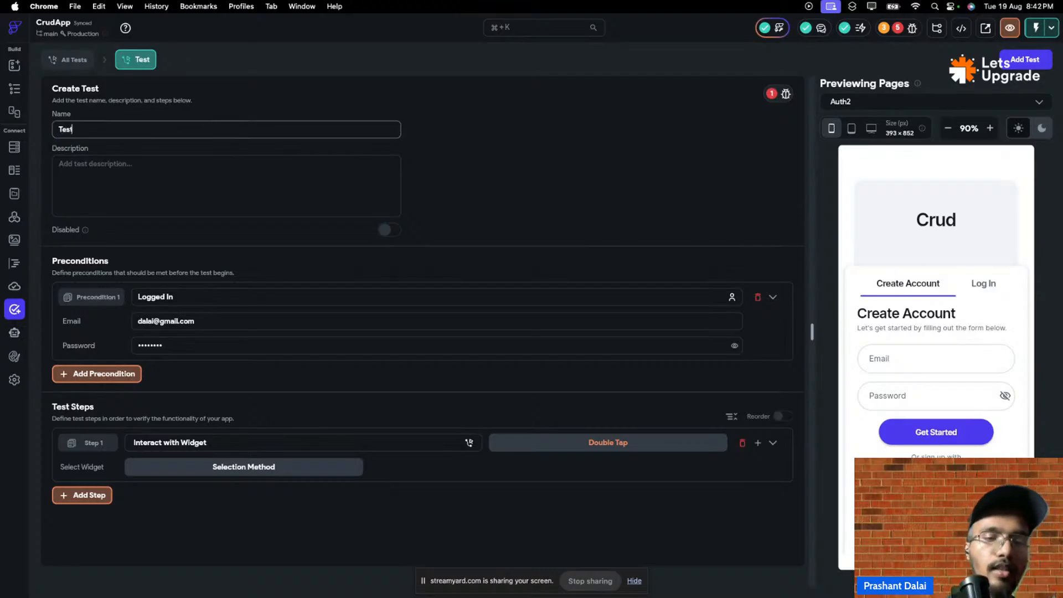
{"action": "left_click", "coordinate": [786, 93]}
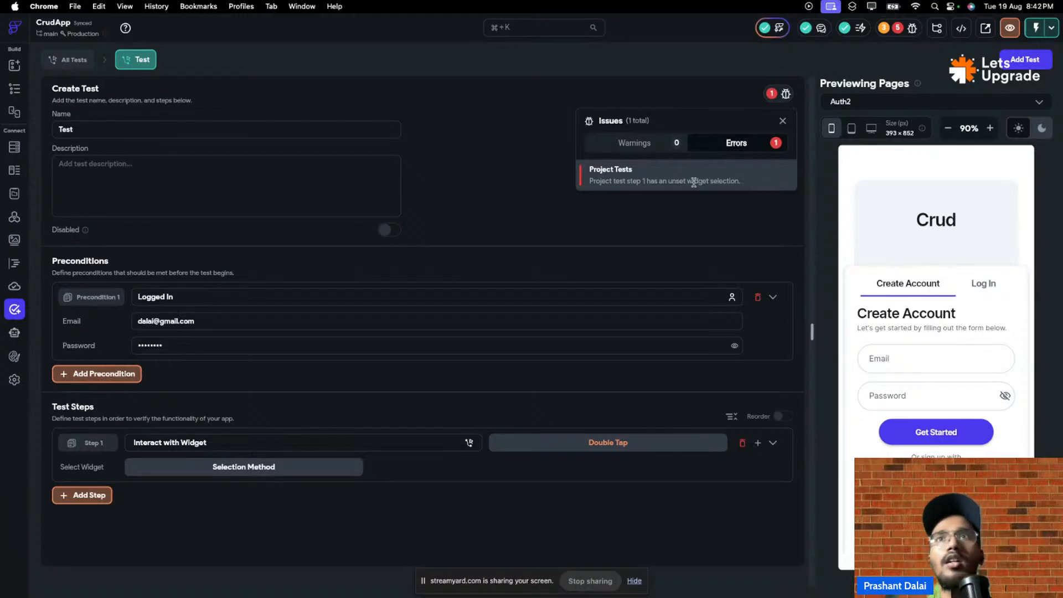
{"action": "mouse_move", "coordinate": [784, 94]}
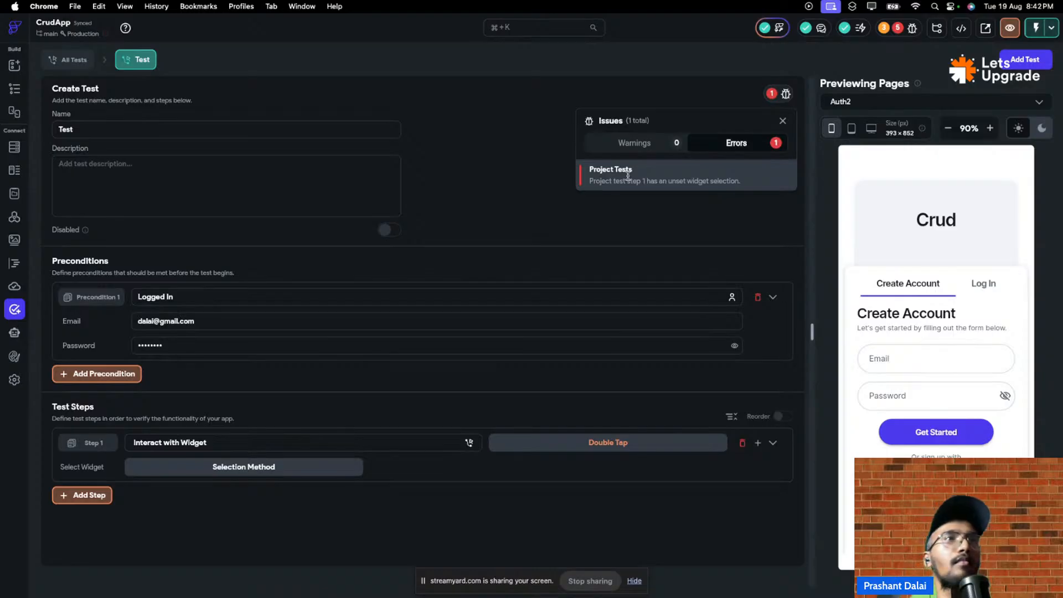
- Set step 1's selection method to Find By Text and recheck the remaining error
{"action": "left_click", "coordinate": [221, 471]}
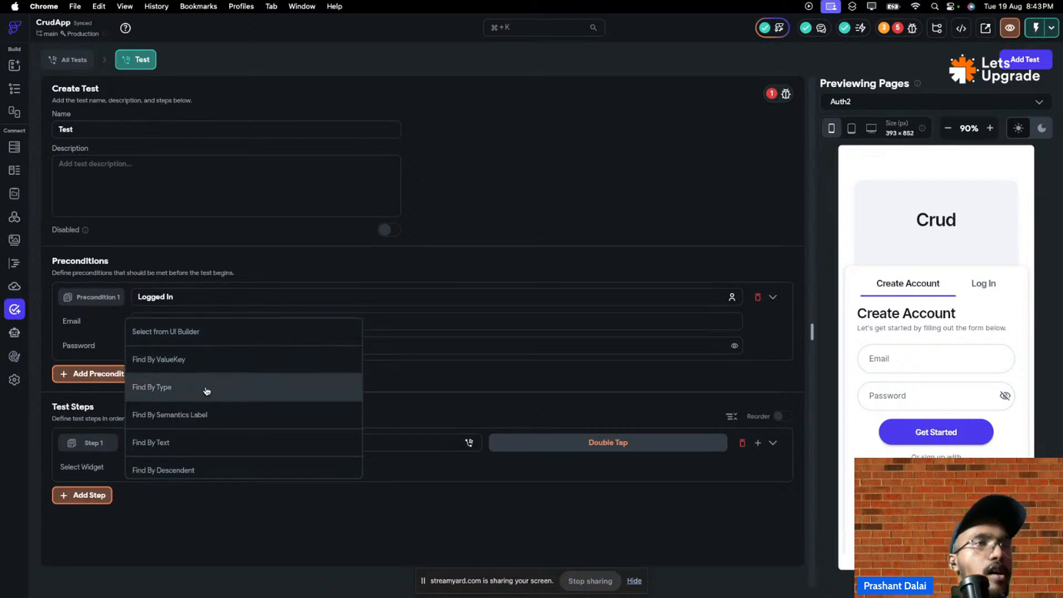
{"action": "left_click", "coordinate": [199, 443]}
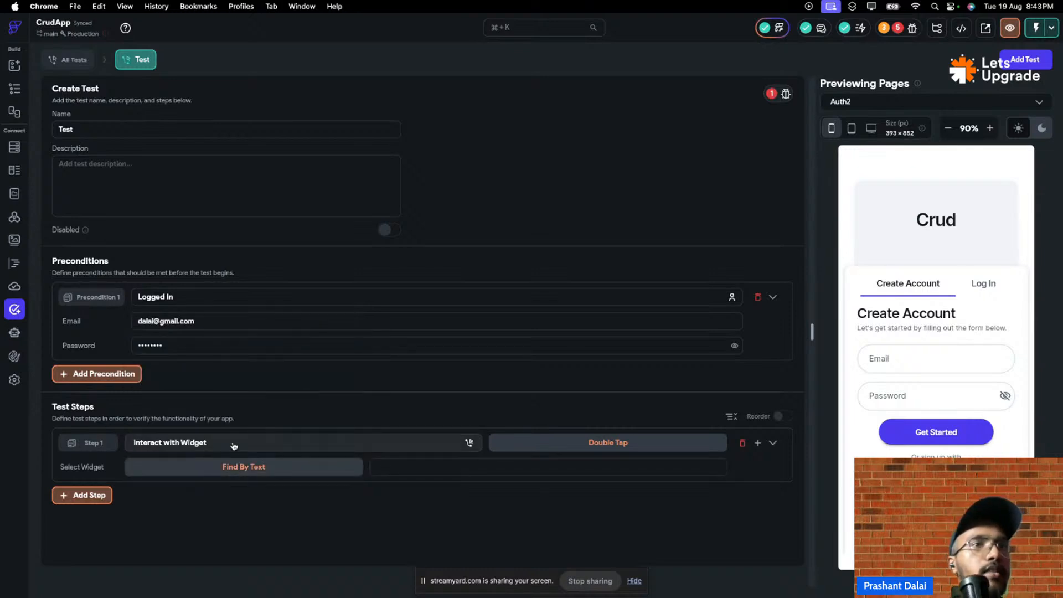
{"action": "left_click", "coordinate": [785, 94]}
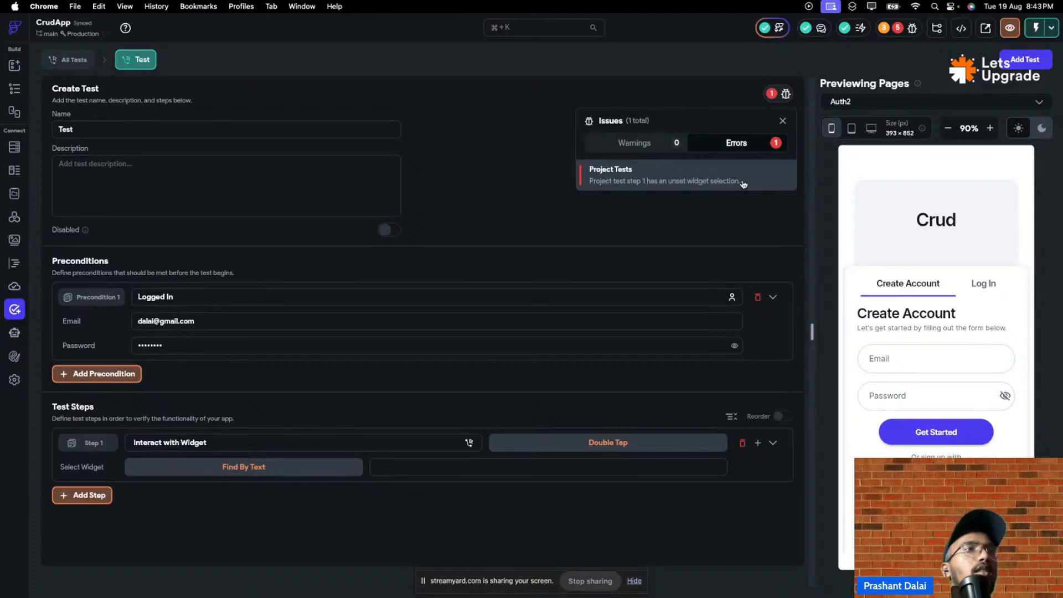
{"action": "left_click", "coordinate": [212, 173]}
{"action": "type", "text": "l"}
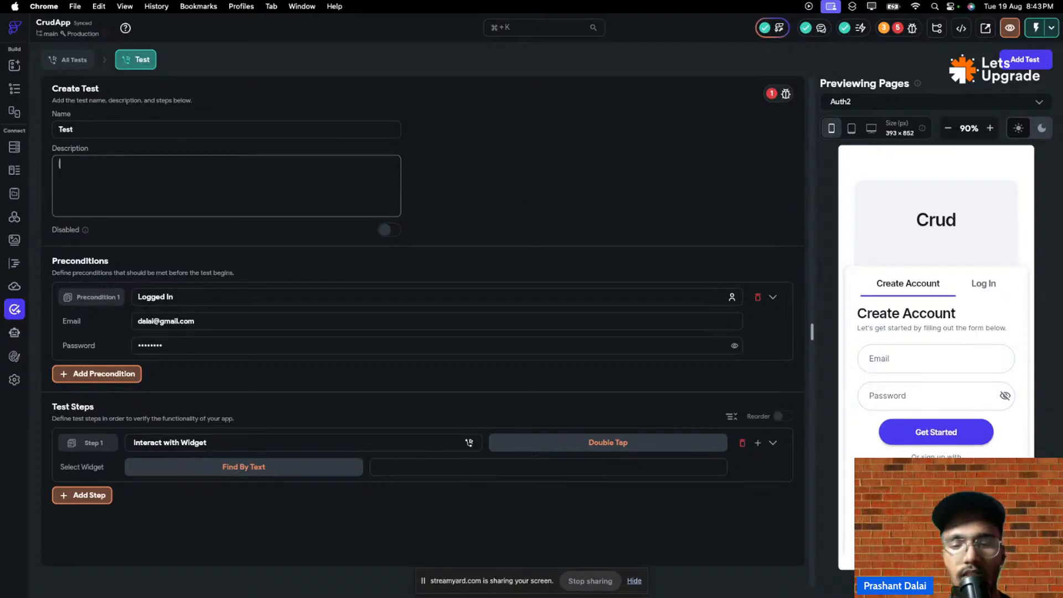
{"action": "type", "text": "t is a"}
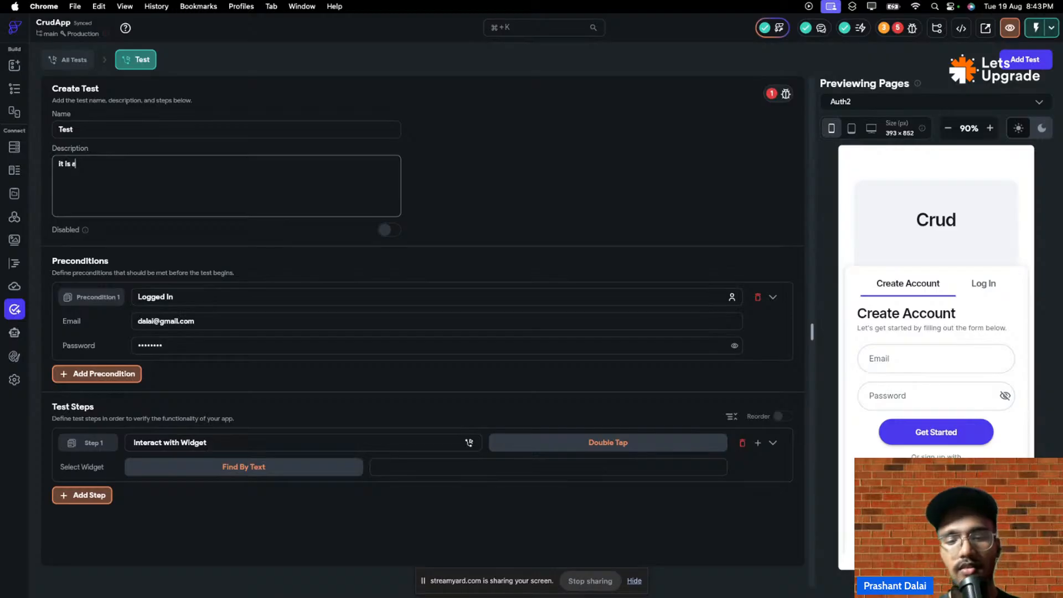
{"action": "type", "text": " test"}
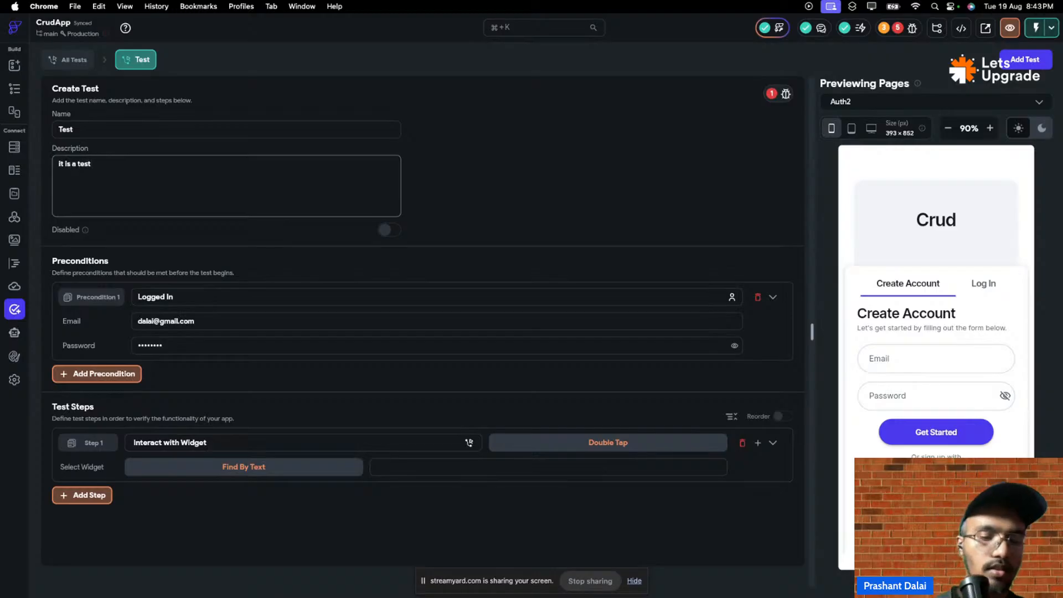
{"action": "type", "text": " case"}
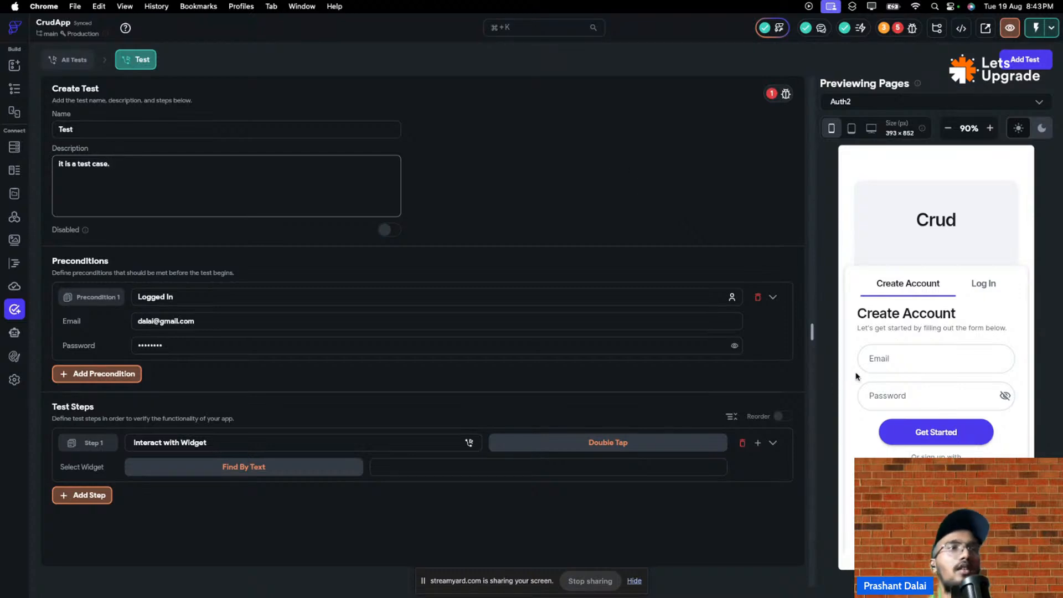
{"action": "type", "text": "."}
{"action": "left_click", "coordinate": [785, 94]}
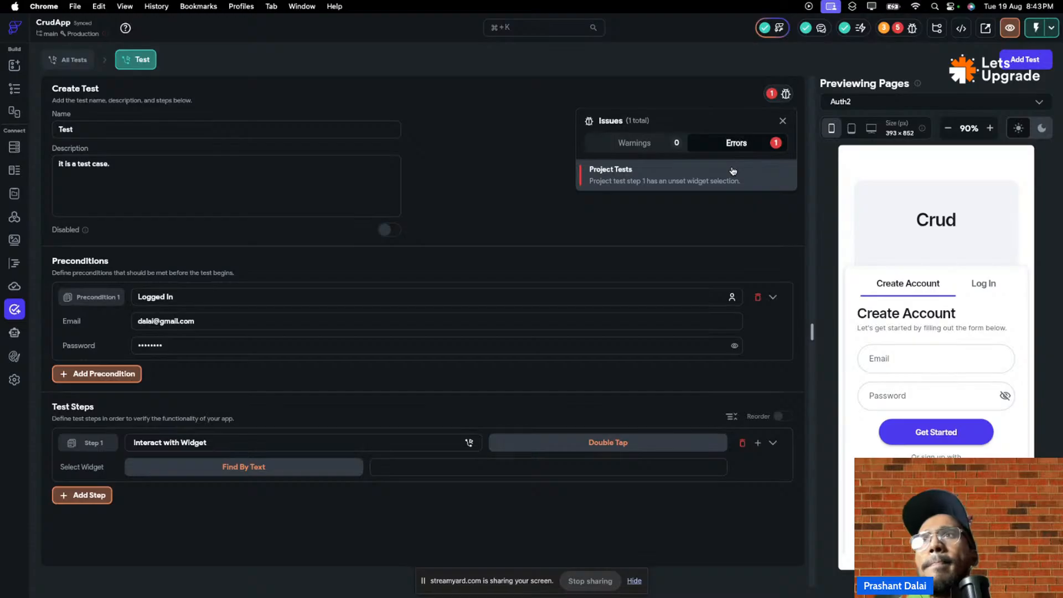
{"action": "left_click", "coordinate": [948, 442]}
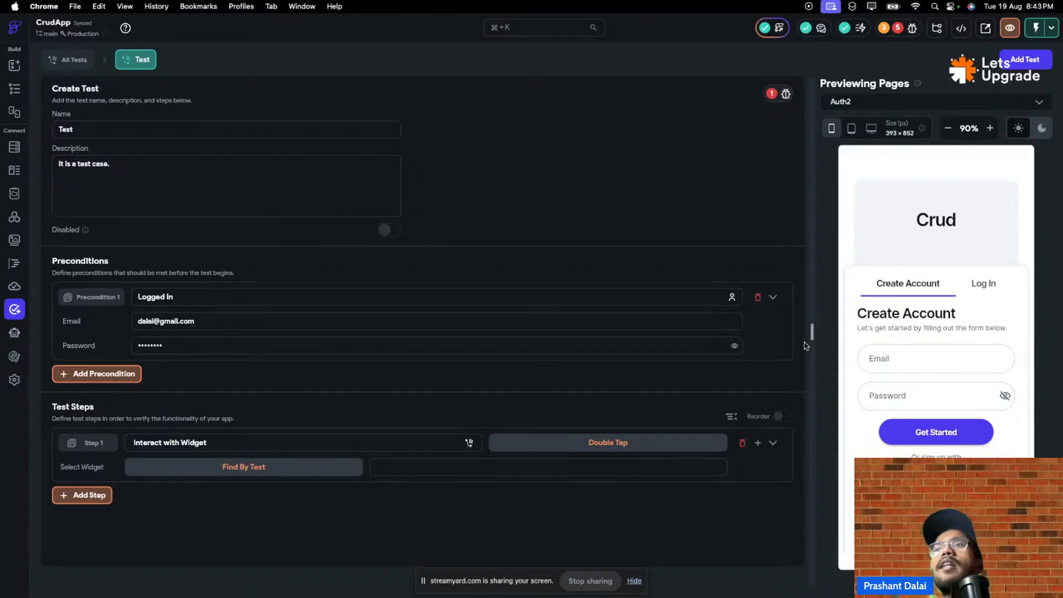
{"action": "left_click_drag", "start_coordinate": [812, 332], "coordinate": [753, 357]}
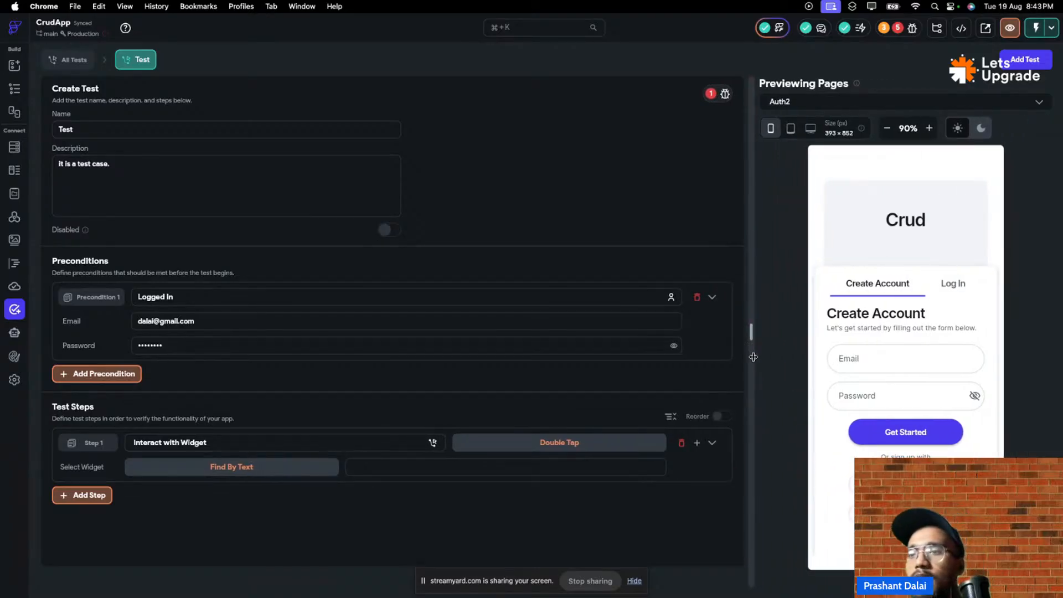
{"action": "left_click", "coordinate": [220, 177]}
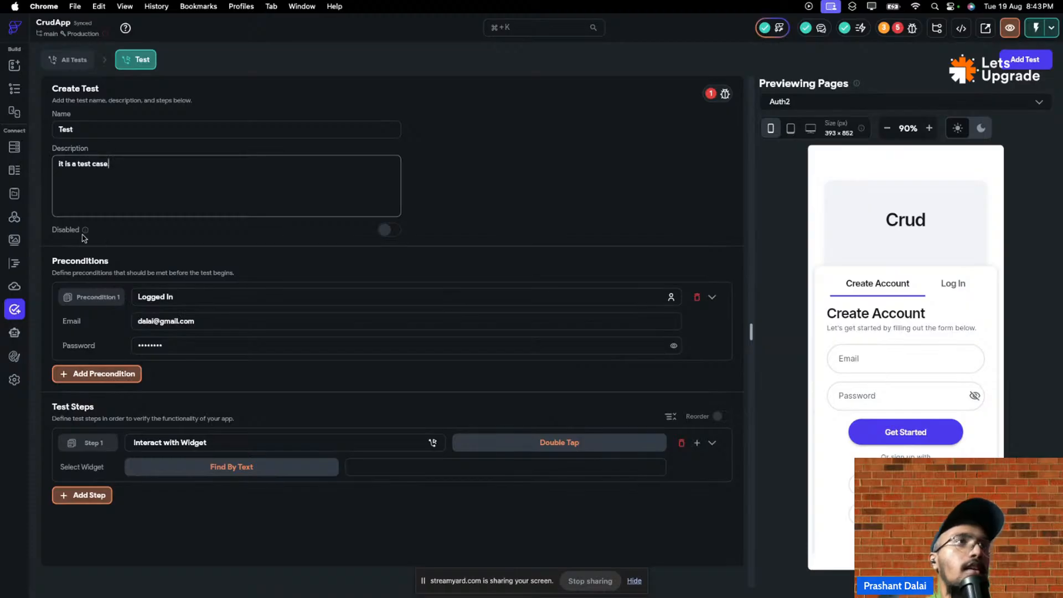
{"action": "left_click", "coordinate": [394, 231]}
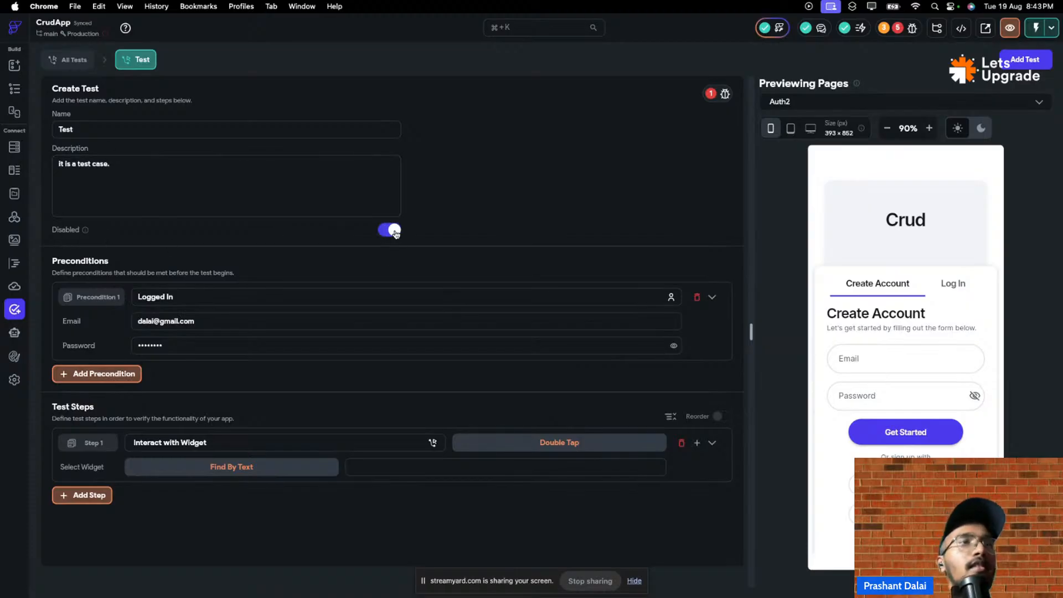
{"action": "left_click", "coordinate": [394, 232]}
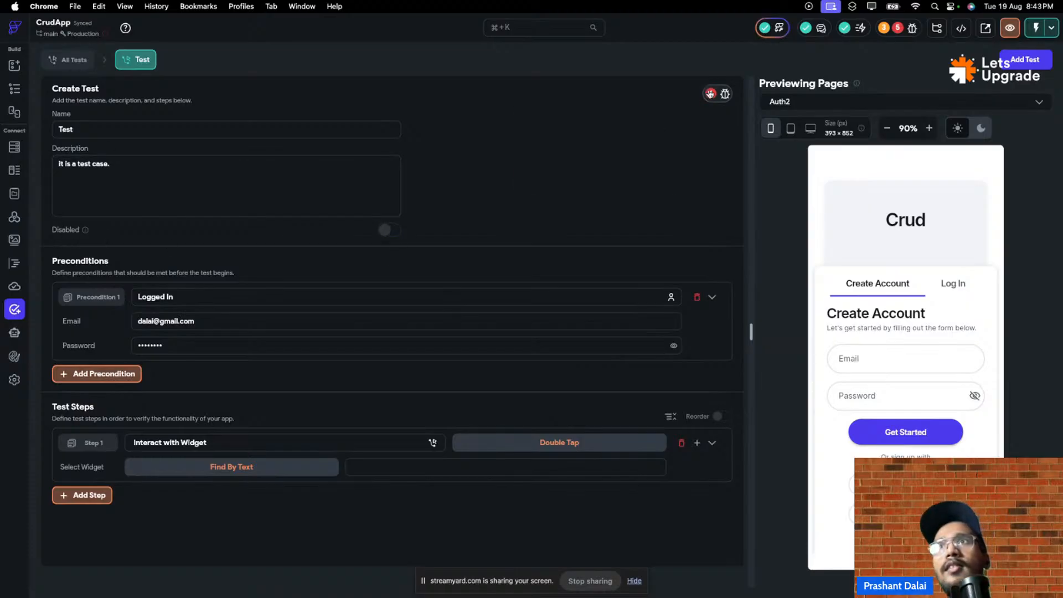
{"action": "left_click", "coordinate": [720, 94]}
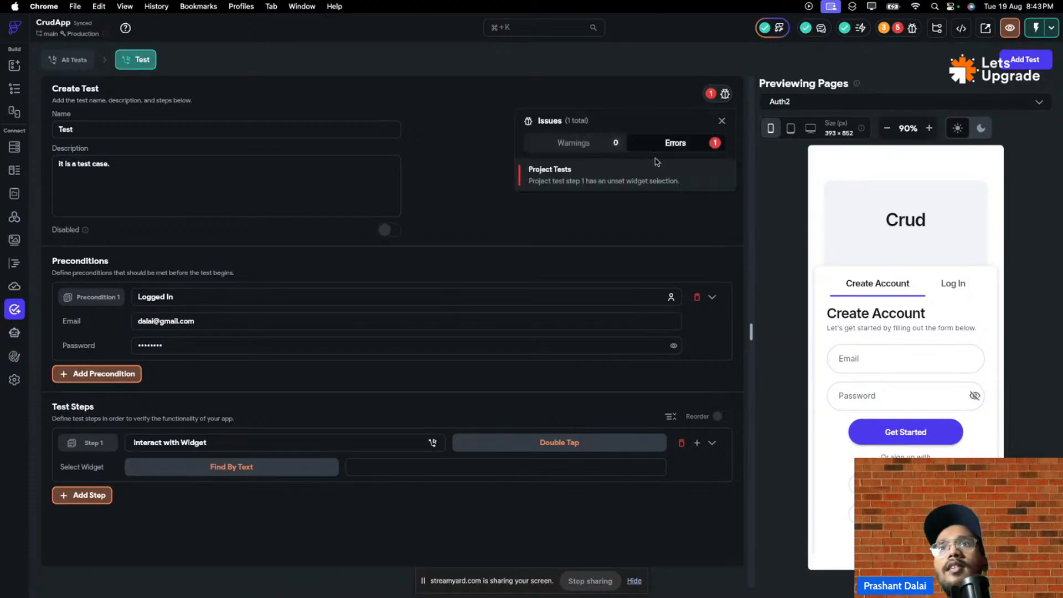
{"action": "left_click", "coordinate": [559, 233]}
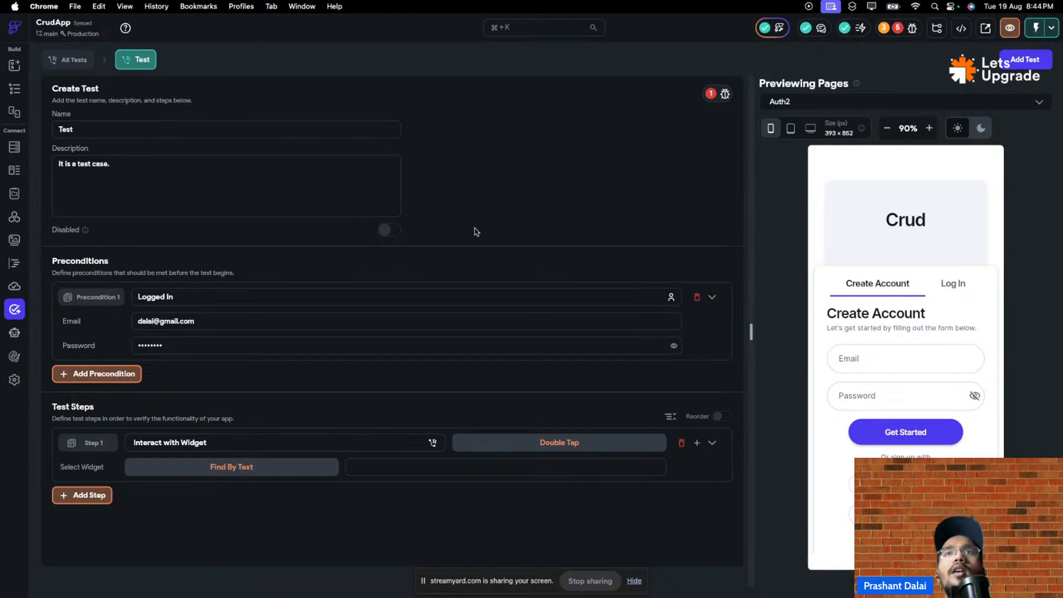
{"action": "left_click", "coordinate": [720, 94]}
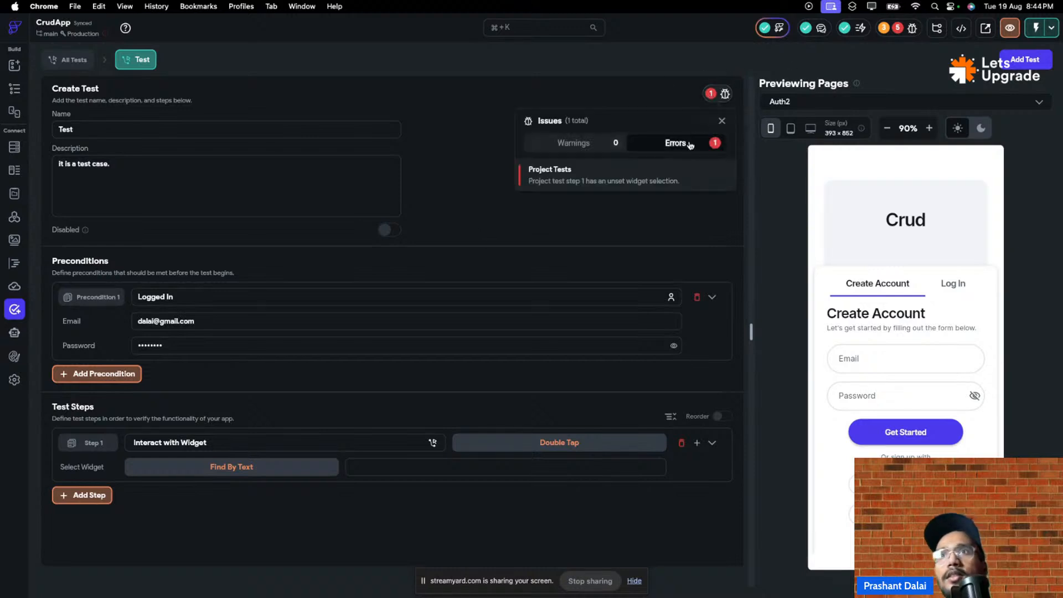
{"action": "left_click", "coordinate": [596, 227]}
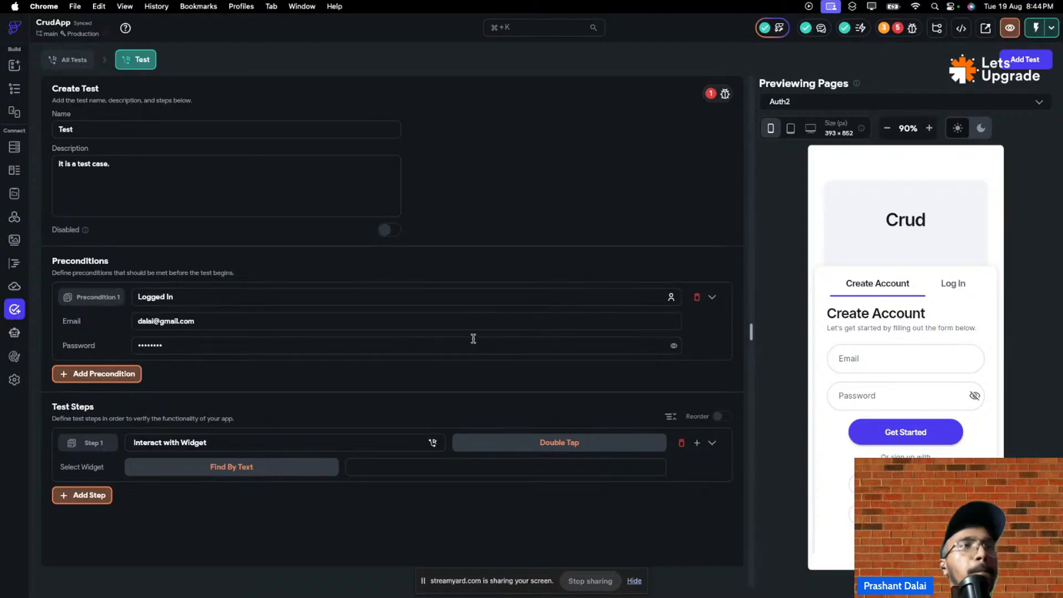
- Name Step 1 'Interaction' with the description 'Interact with button'
{"action": "left_click", "coordinate": [92, 439]}
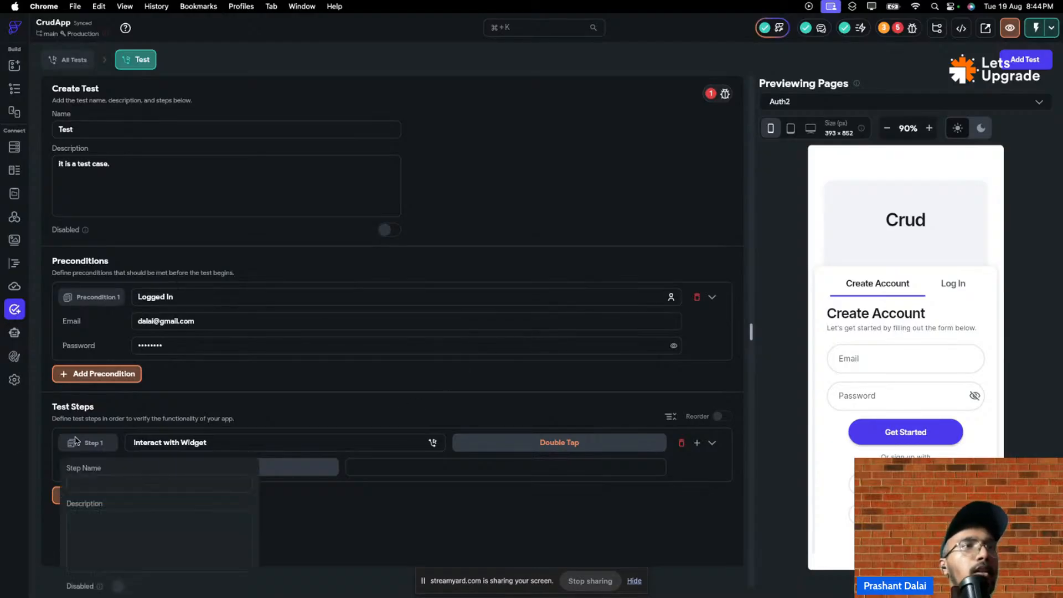
{"action": "left_click", "coordinate": [113, 489]}
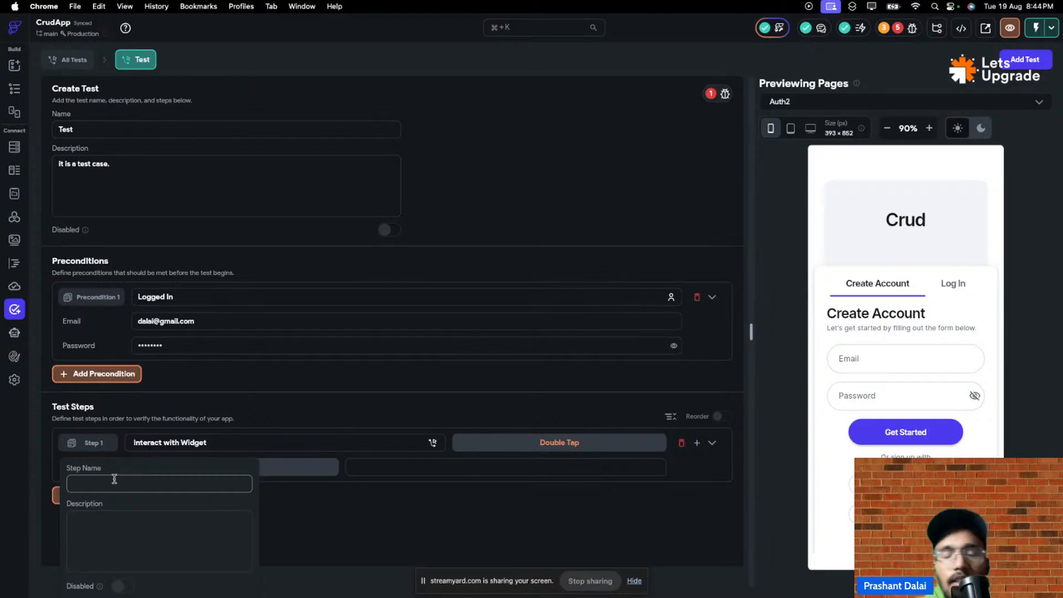
{"action": "key", "text": "Caps_Lock"}
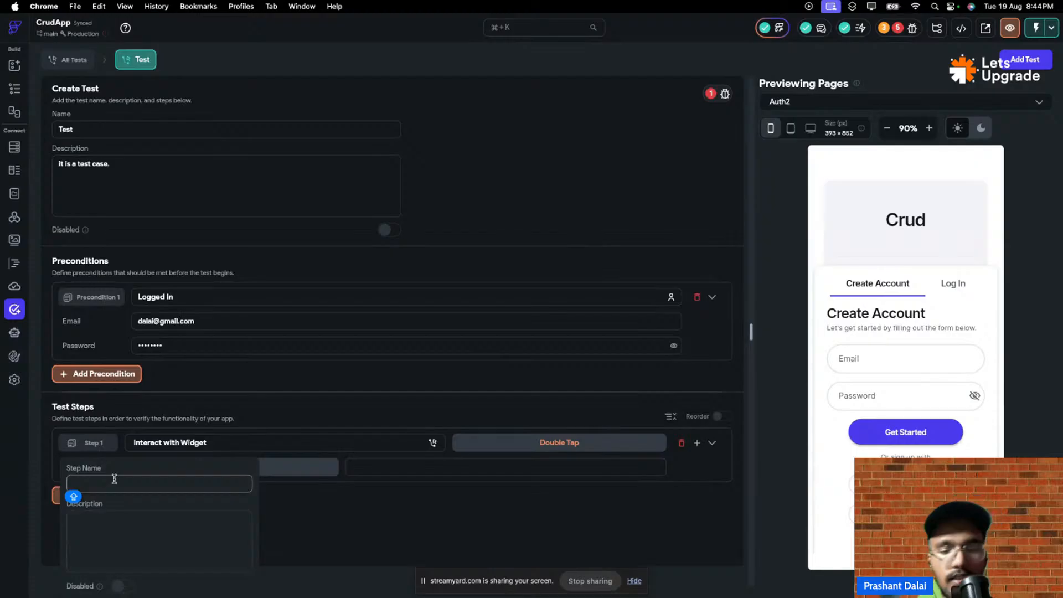
{"action": "type", "text": "Intera"}
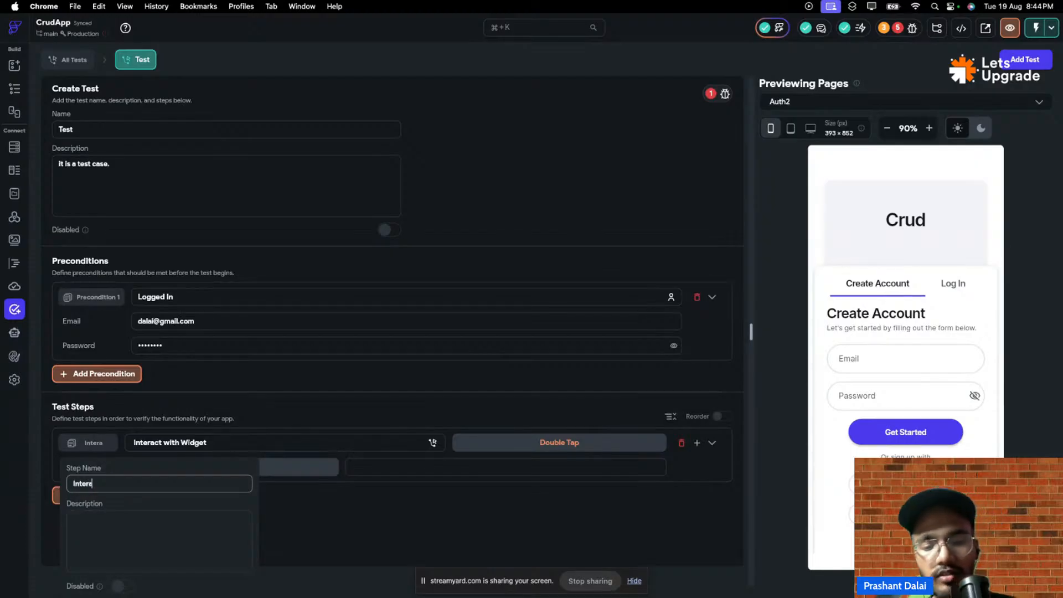
{"action": "type", "text": "ction w"}
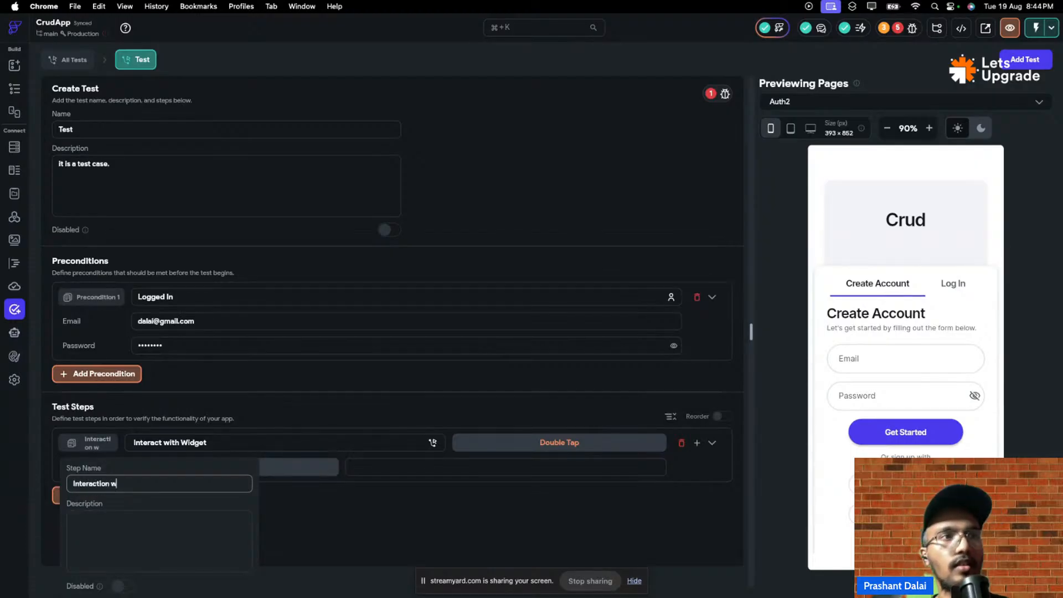
{"action": "key", "text": "BackSpace"}
{"action": "key", "text": "BackSpace"}
{"action": "left_click", "coordinate": [110, 545]}
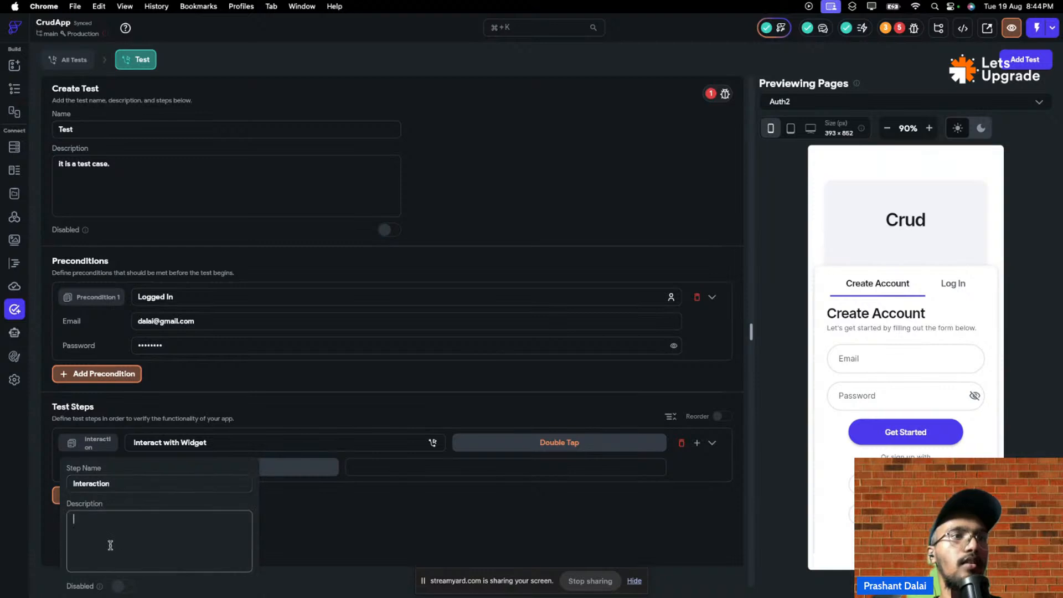
{"action": "type", "text": "Inte"}
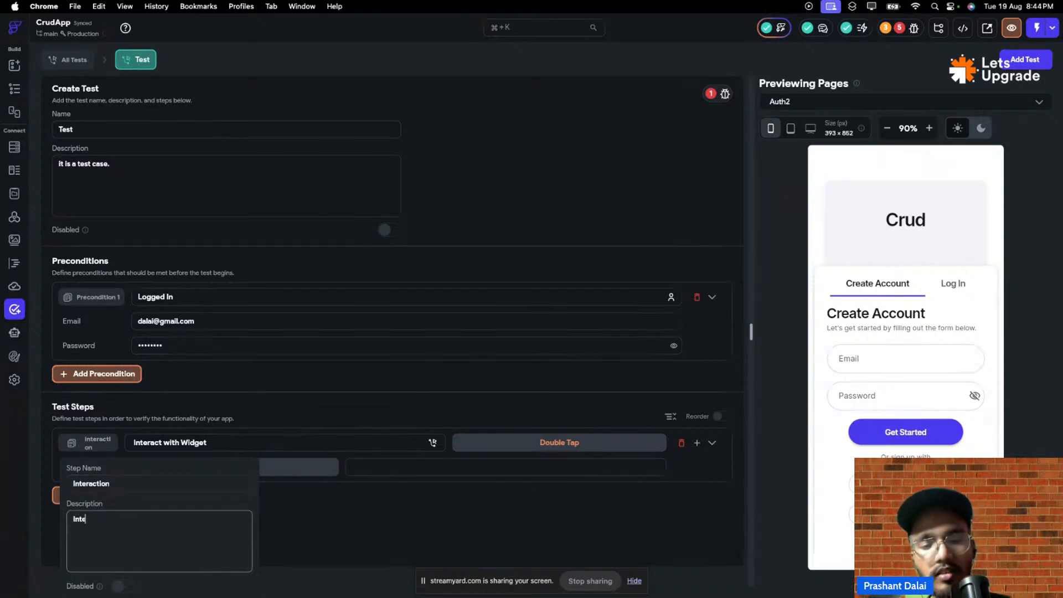
{"action": "type", "text": "ract with button"}
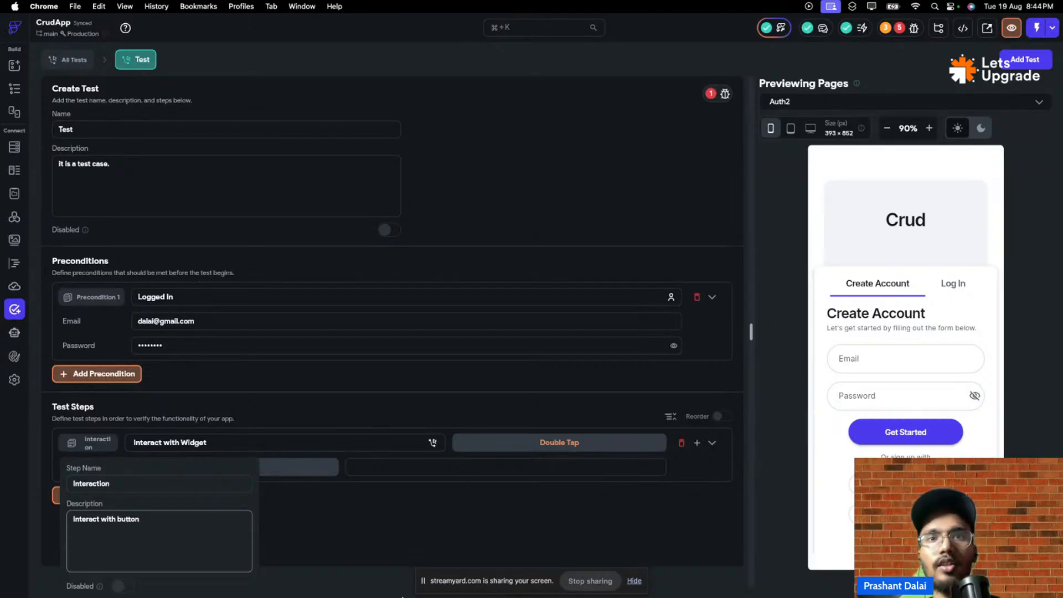
{"action": "left_click", "coordinate": [473, 497]}
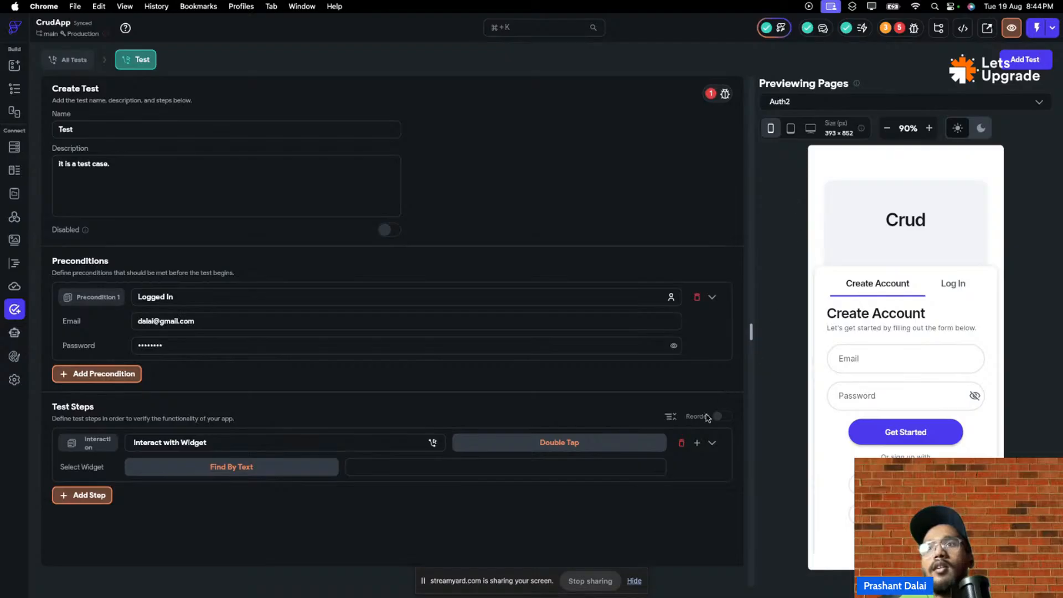
- Add a second test step and then delete it
{"action": "left_click", "coordinate": [697, 442]}
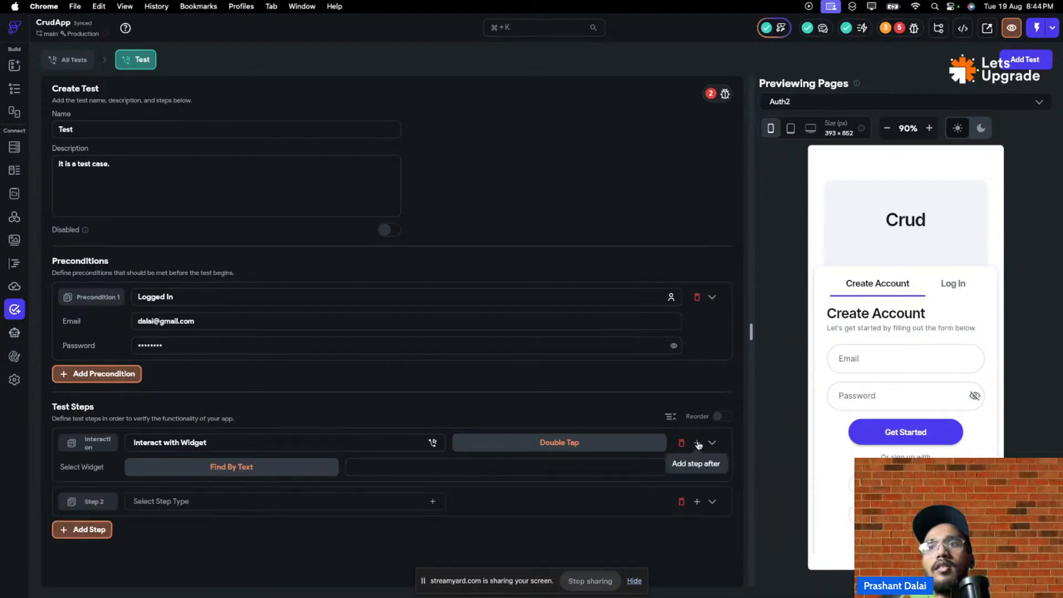
{"action": "left_click", "coordinate": [681, 501]}
{"action": "left_click", "coordinate": [606, 327]}
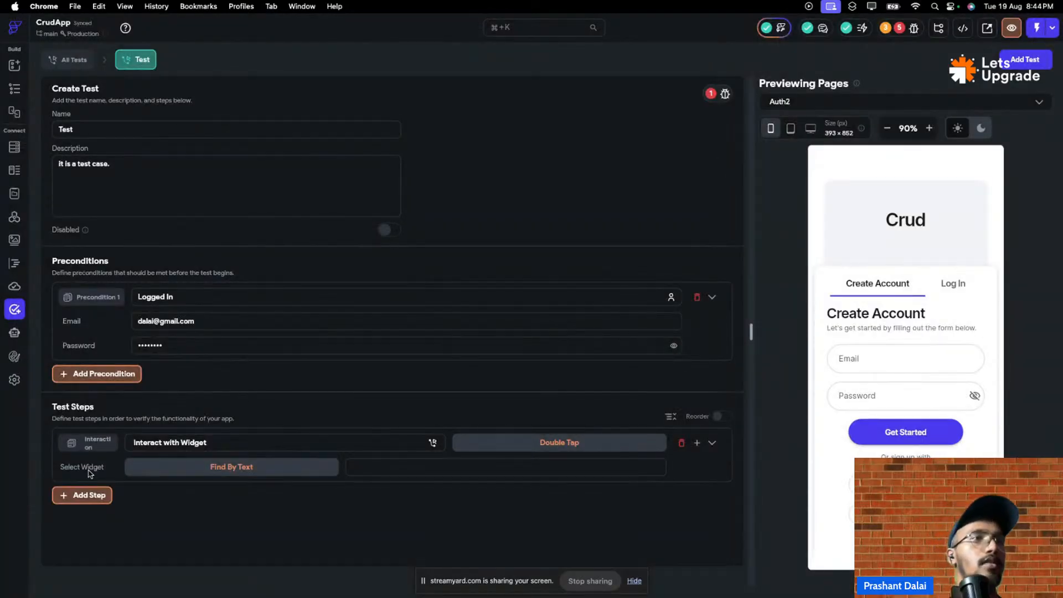
- Enter 'Welcome' as step 1's search text and review the project's issues
{"action": "left_click", "coordinate": [491, 466]}
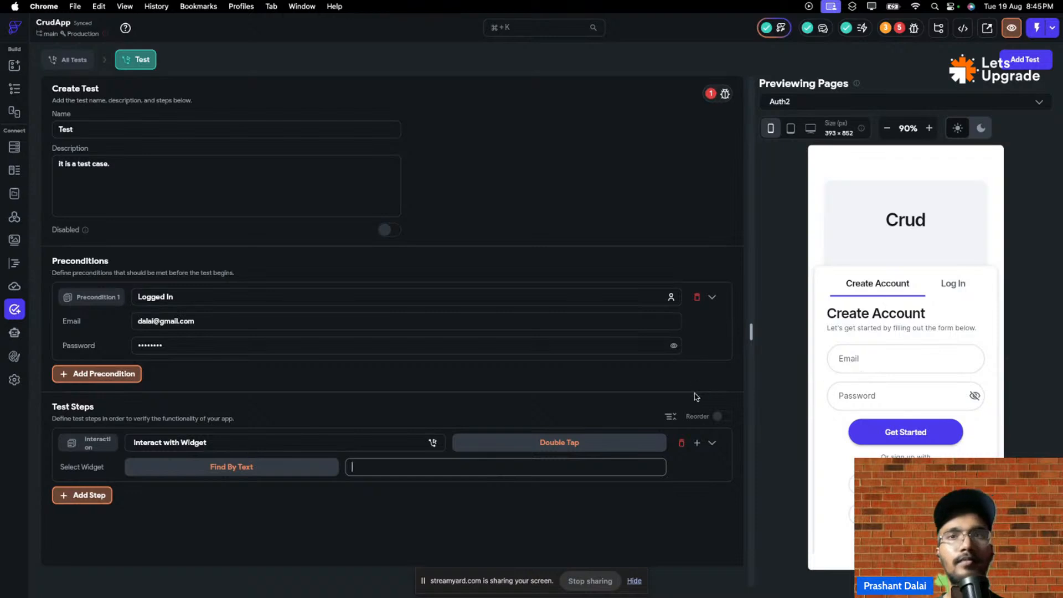
{"action": "key", "text": "Caps_Lock"}
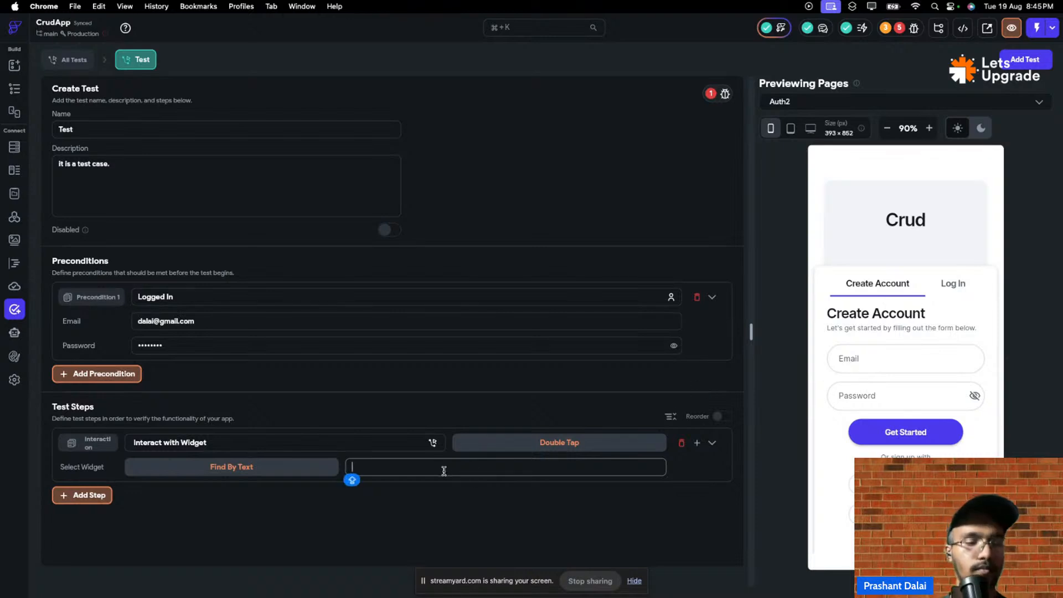
{"action": "type", "text": "We"}
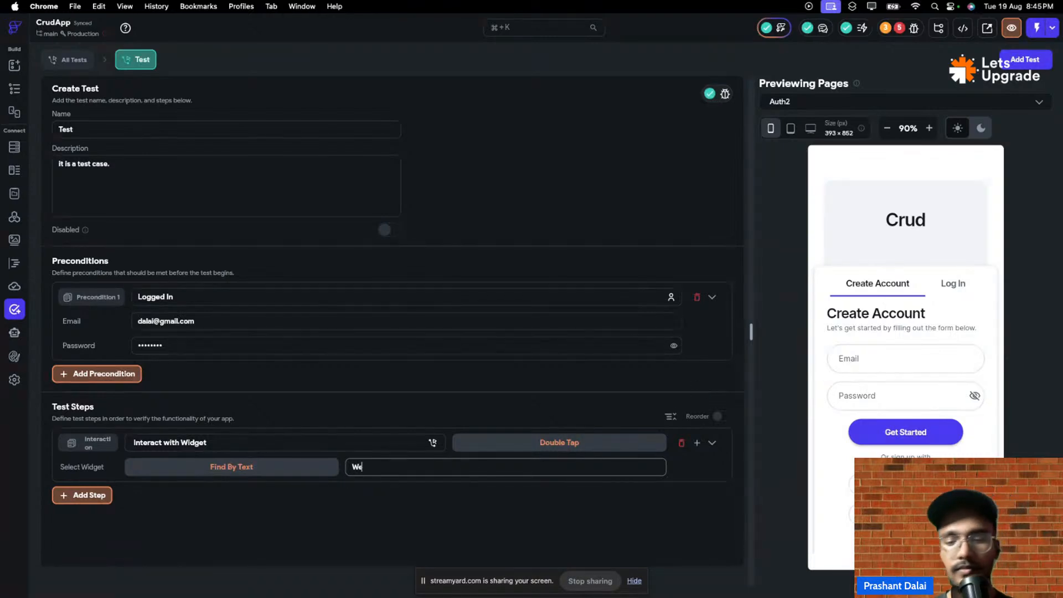
{"action": "type", "text": "lcone"}
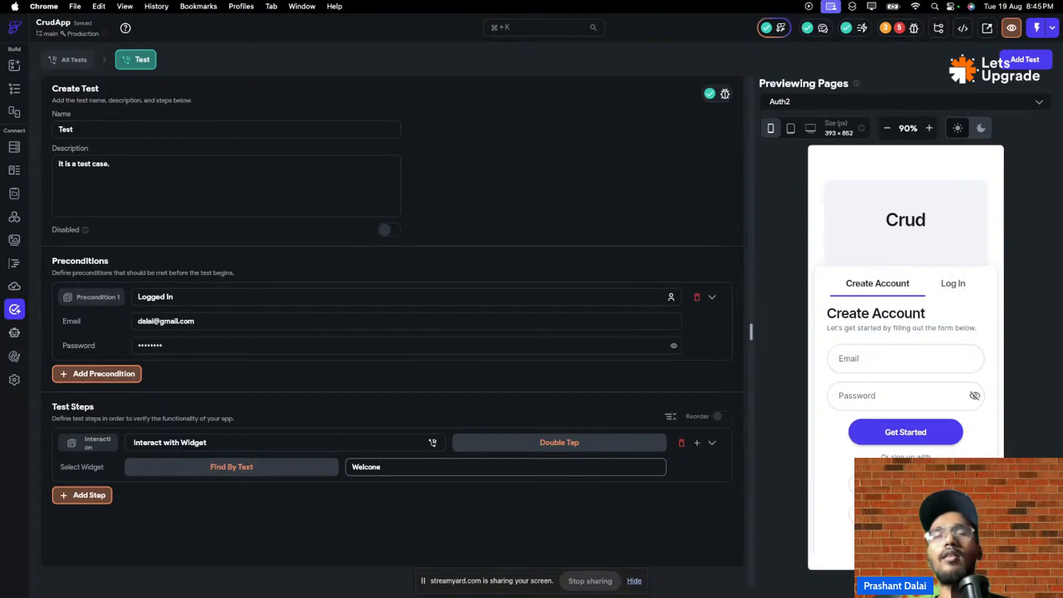
{"action": "key", "text": "BackSpace"}
{"action": "key", "text": "BackSpace"}
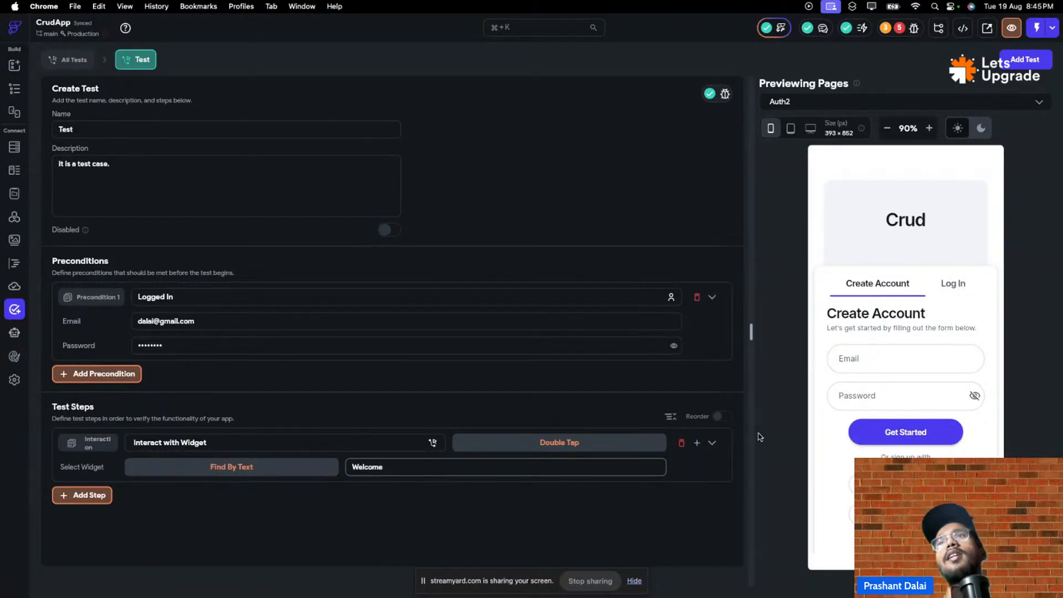
{"action": "left_click", "coordinate": [906, 32]}
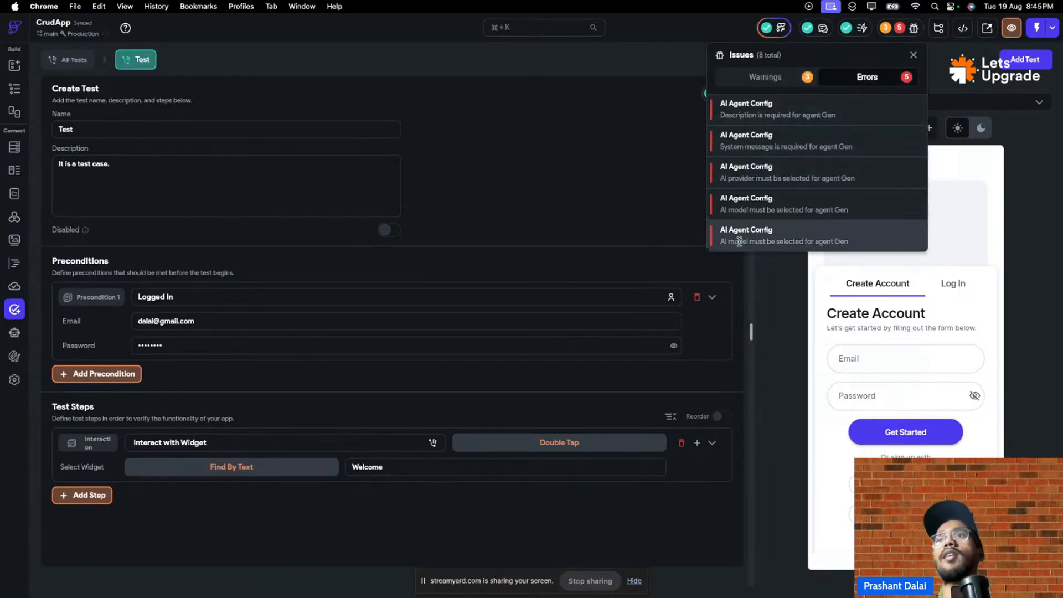
- Review the Gen agent's reported errors on the AI Agents page, then delete the Gen agent
{"action": "left_click", "coordinate": [625, 230]}
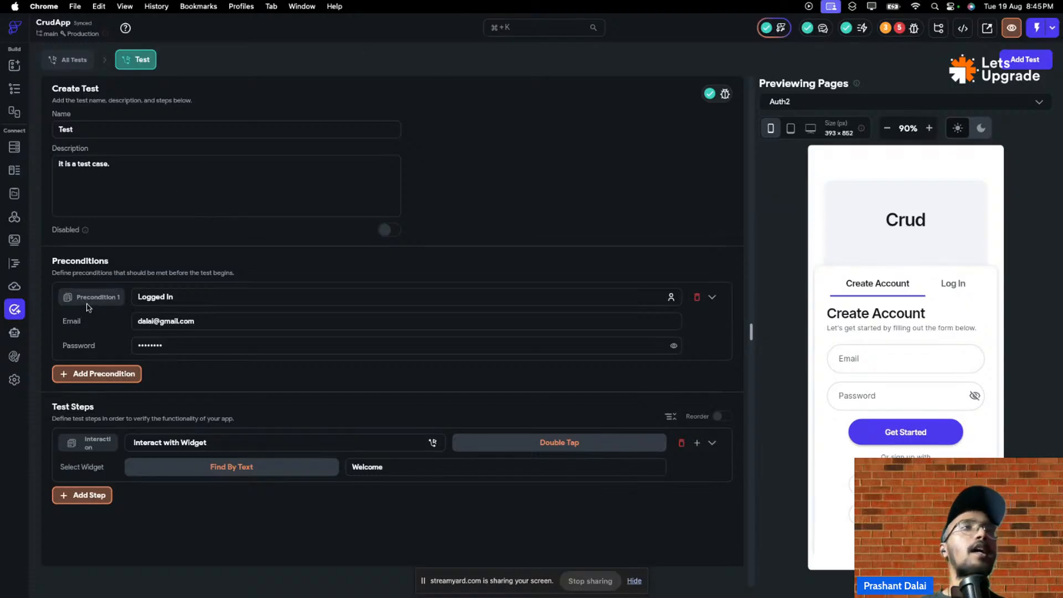
{"action": "left_click", "coordinate": [13, 333]}
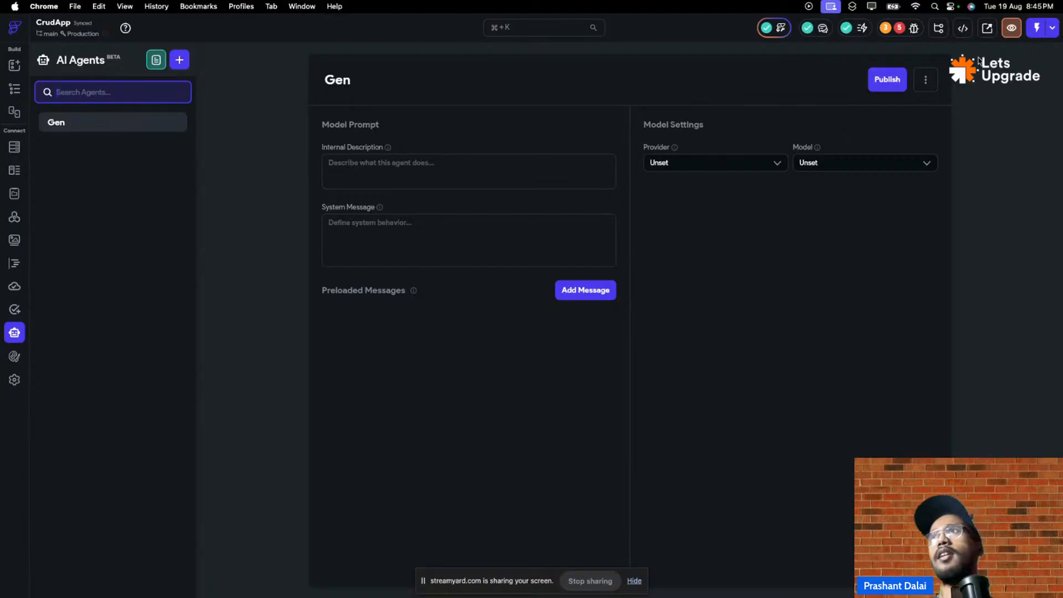
{"action": "left_click", "coordinate": [898, 29]}
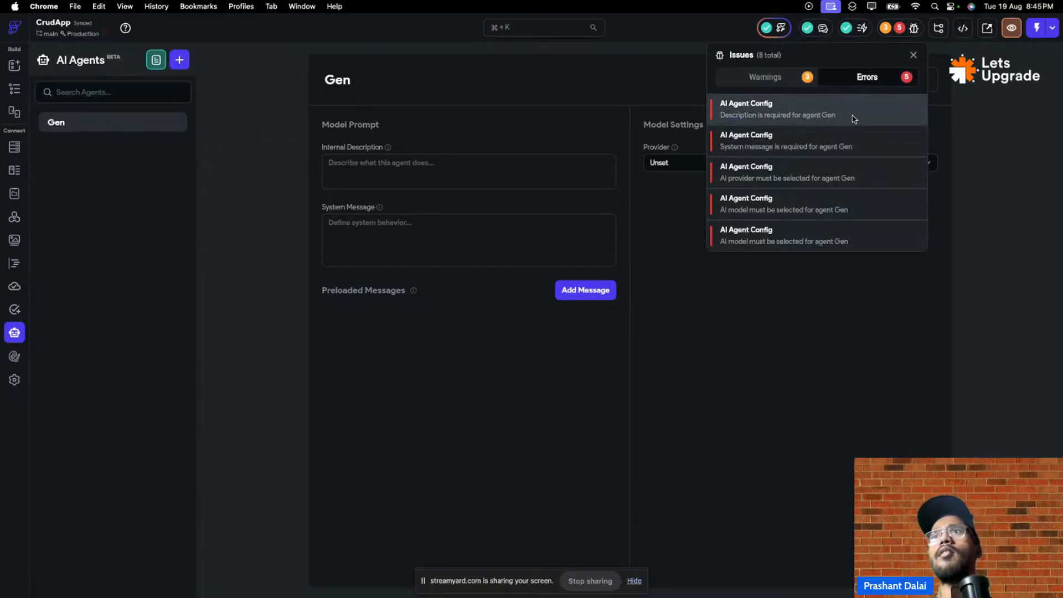
{"action": "left_click", "coordinate": [779, 383]}
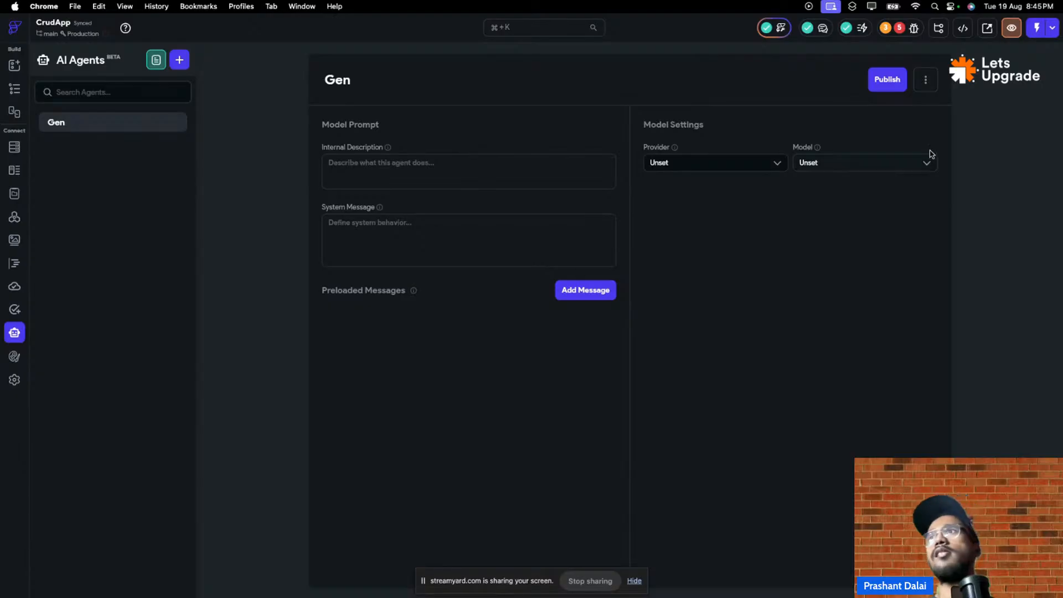
{"action": "left_click", "coordinate": [926, 79]}
{"action": "left_click", "coordinate": [896, 132]}
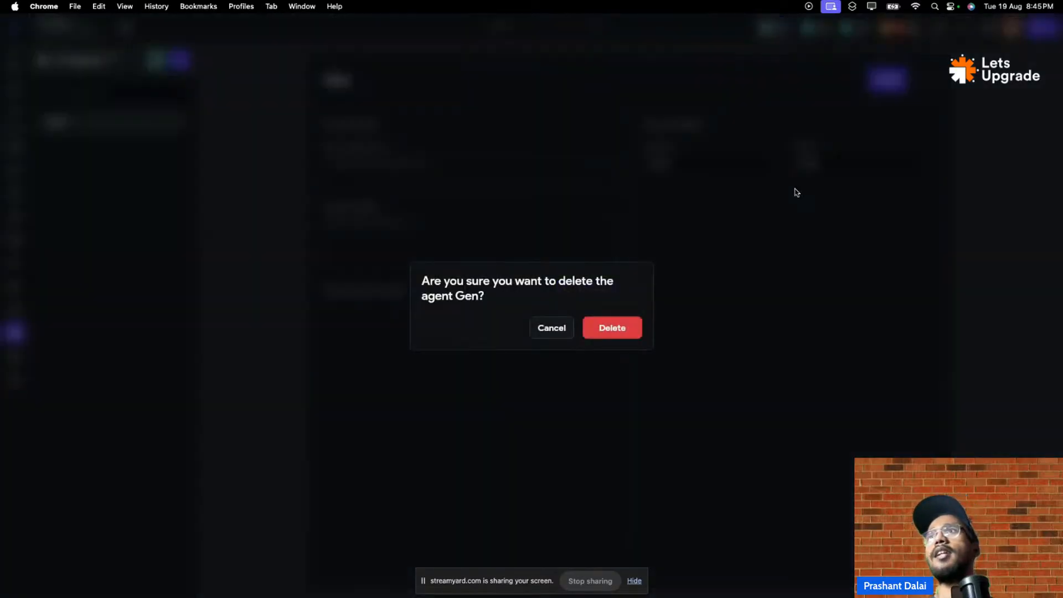
{"action": "left_click", "coordinate": [614, 327]}
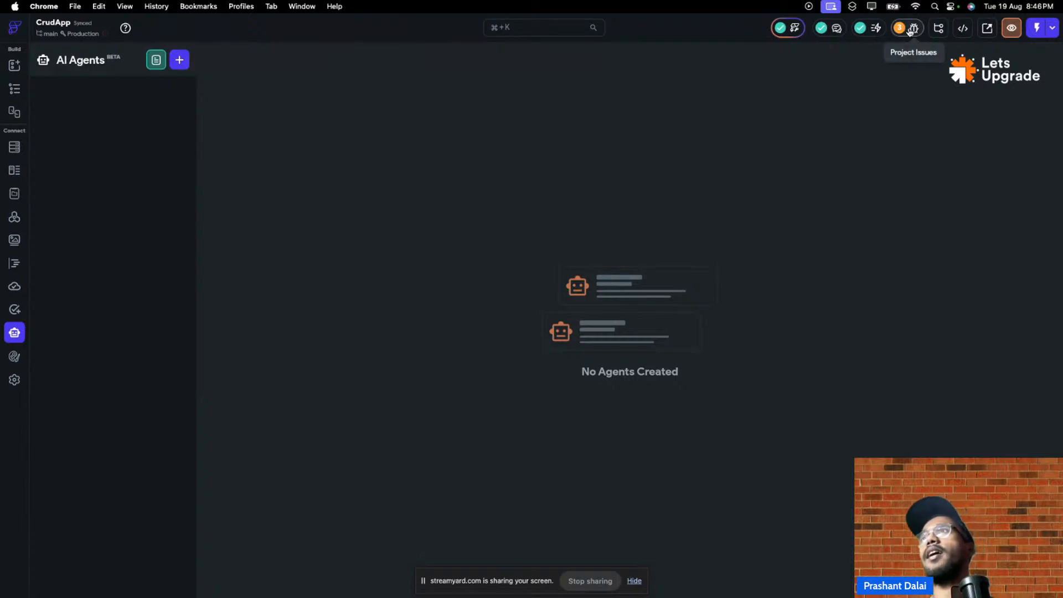
- Open the empty package.json from the Cloud Functions configuration files
{"action": "left_click", "coordinate": [14, 286]}
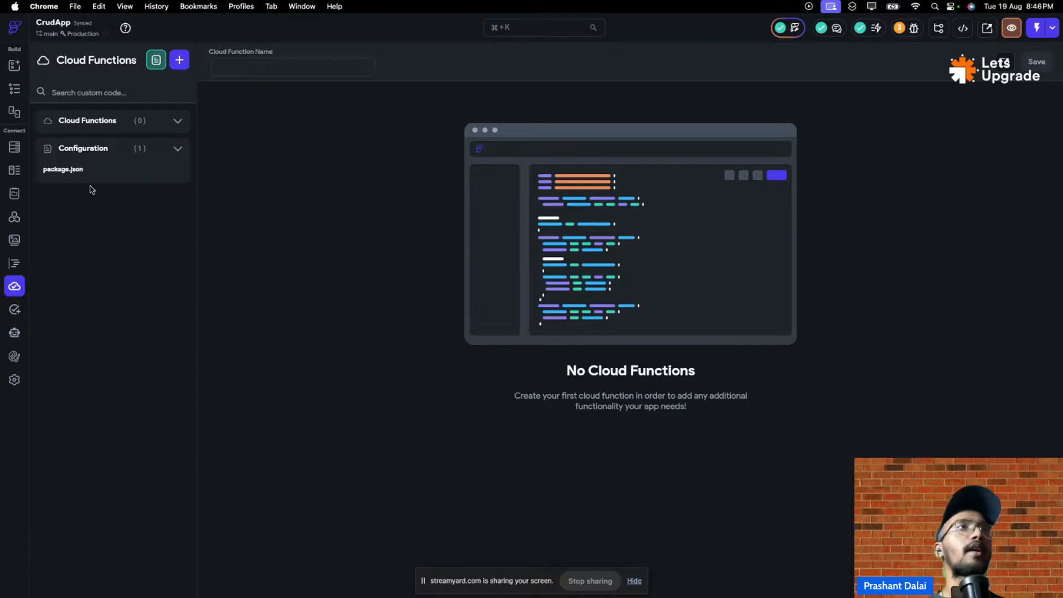
{"action": "left_click", "coordinate": [178, 150]}
{"action": "left_click", "coordinate": [178, 148]}
{"action": "left_click", "coordinate": [131, 180]}
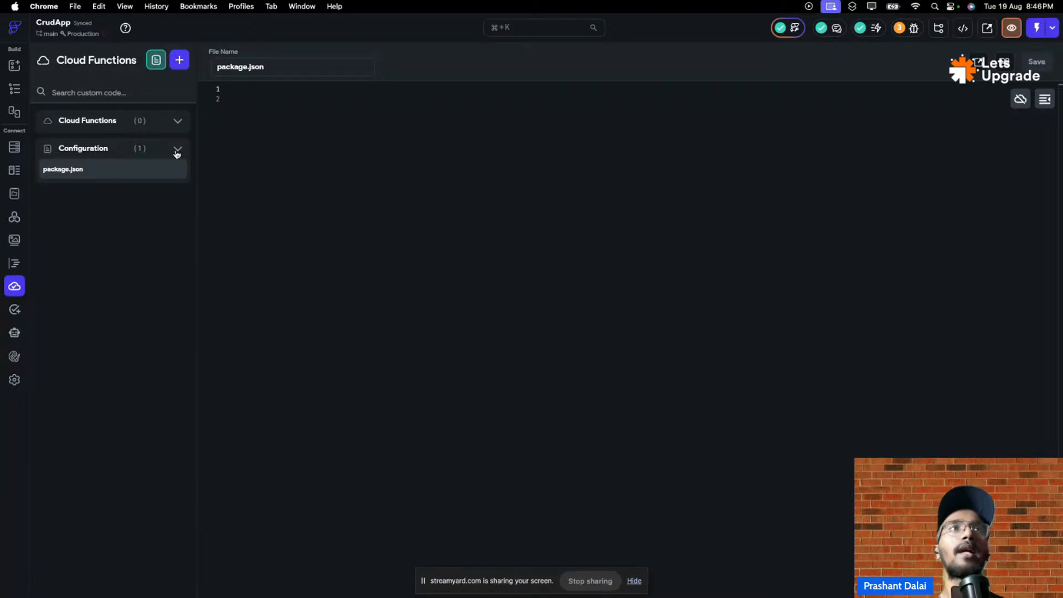
- Read the Custom Code docs down to Custom Code Settings, then go back to CrudApp's Cloud Functions
{"action": "left_click", "coordinate": [151, 61]}
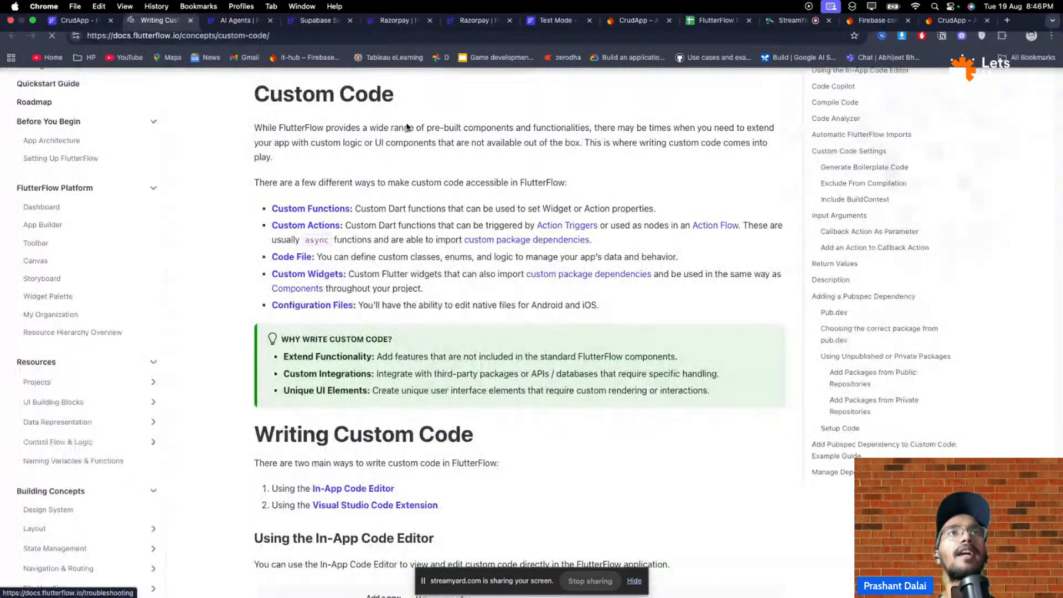
{"action": "scroll", "coordinate": [281, 158], "scroll_direction": "down", "scroll_amount": 3}
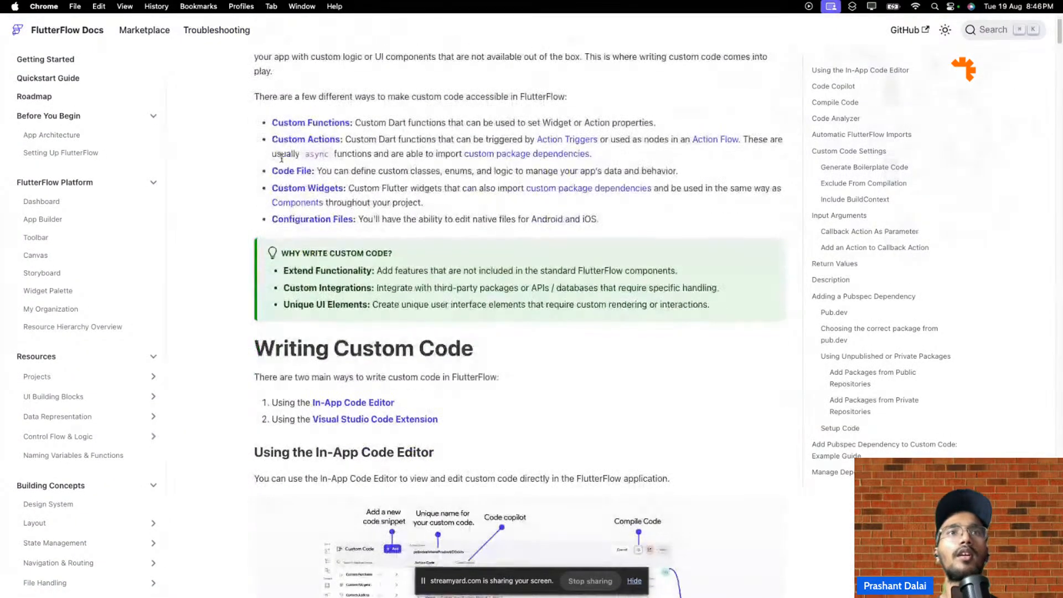
{"action": "scroll", "coordinate": [281, 159], "scroll_direction": "down", "scroll_amount": 8}
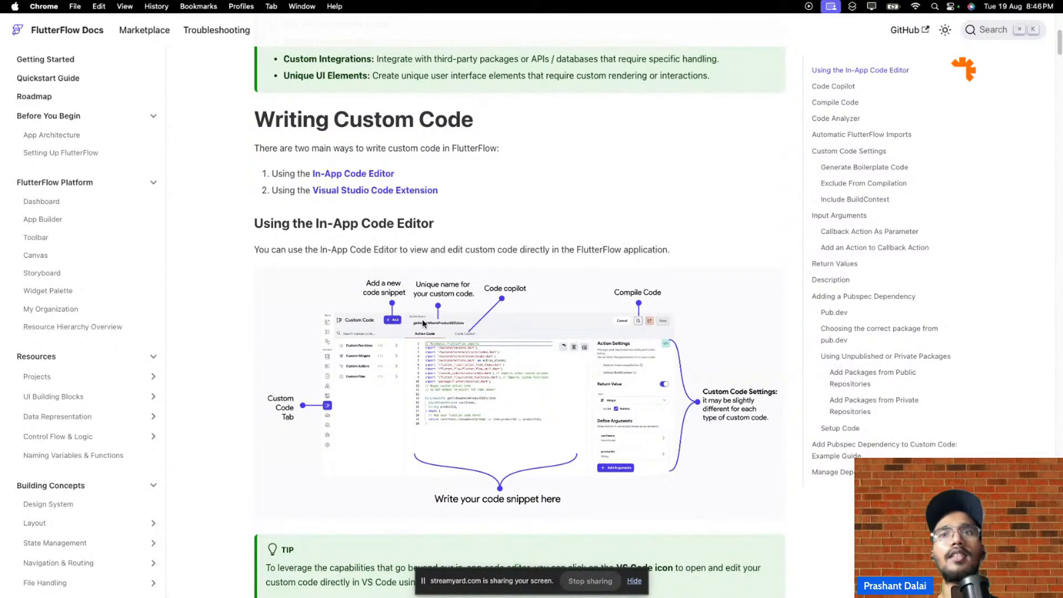
{"action": "scroll", "coordinate": [422, 319], "scroll_direction": "down", "scroll_amount": 10}
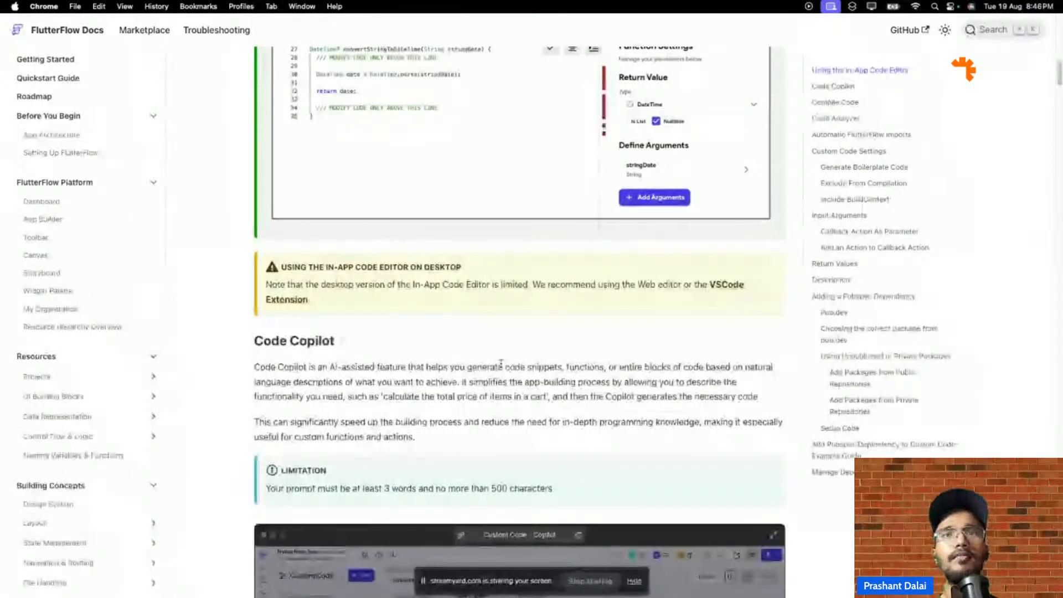
{"action": "scroll", "coordinate": [502, 367], "scroll_direction": "down", "scroll_amount": 9}
{"action": "scroll", "coordinate": [502, 366], "scroll_direction": "down", "scroll_amount": 5}
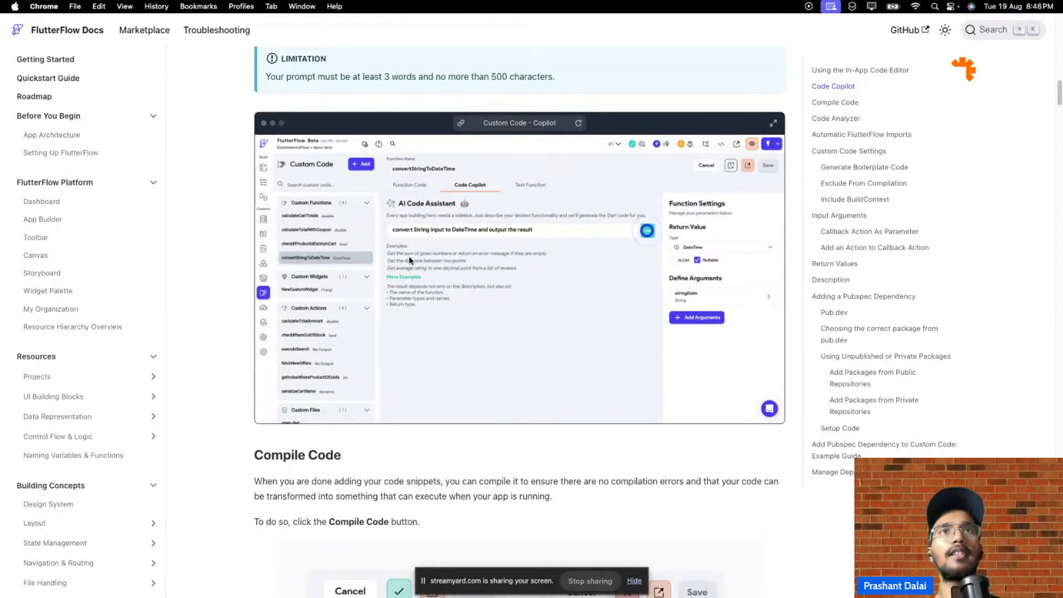
{"action": "scroll", "coordinate": [408, 256], "scroll_direction": "down", "scroll_amount": 5}
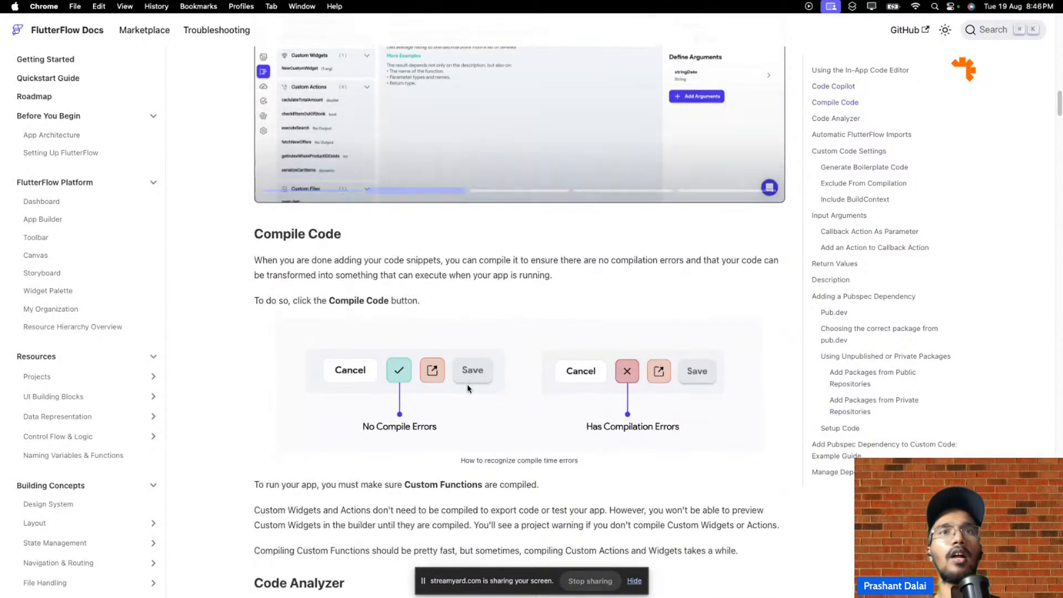
{"action": "scroll", "coordinate": [467, 389], "scroll_direction": "down", "scroll_amount": 15}
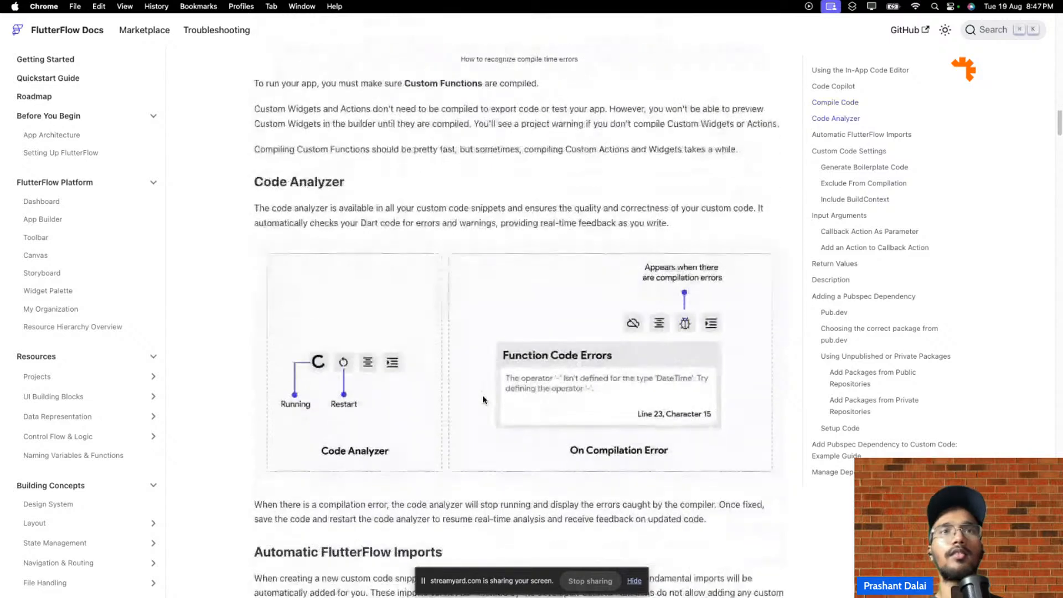
{"action": "scroll", "coordinate": [483, 397], "scroll_direction": "down", "scroll_amount": 10}
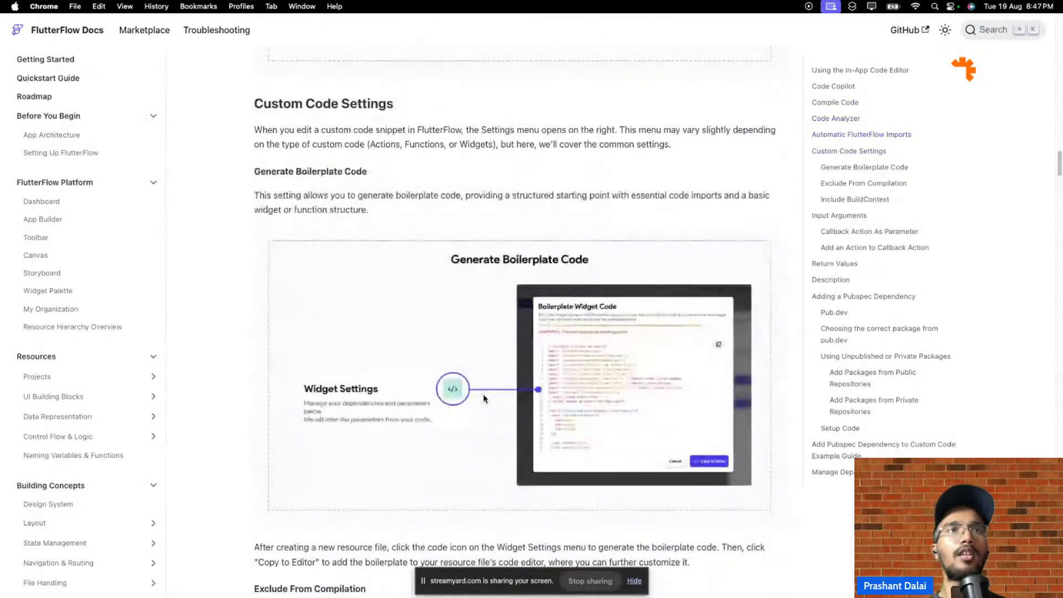
{"action": "mouse_move", "coordinate": [238, 4]}
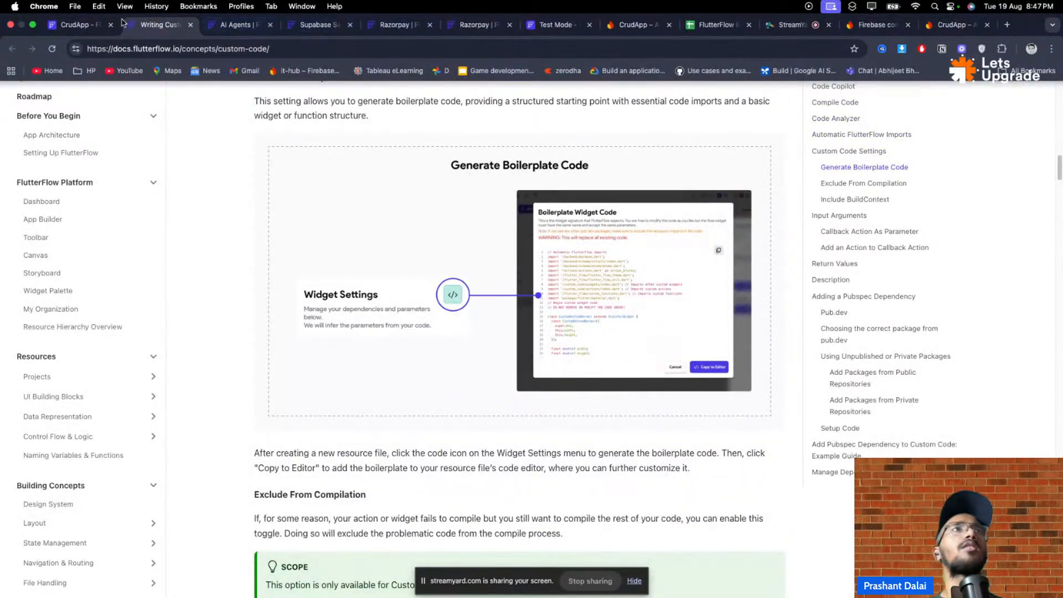
{"action": "left_click", "coordinate": [86, 25]}
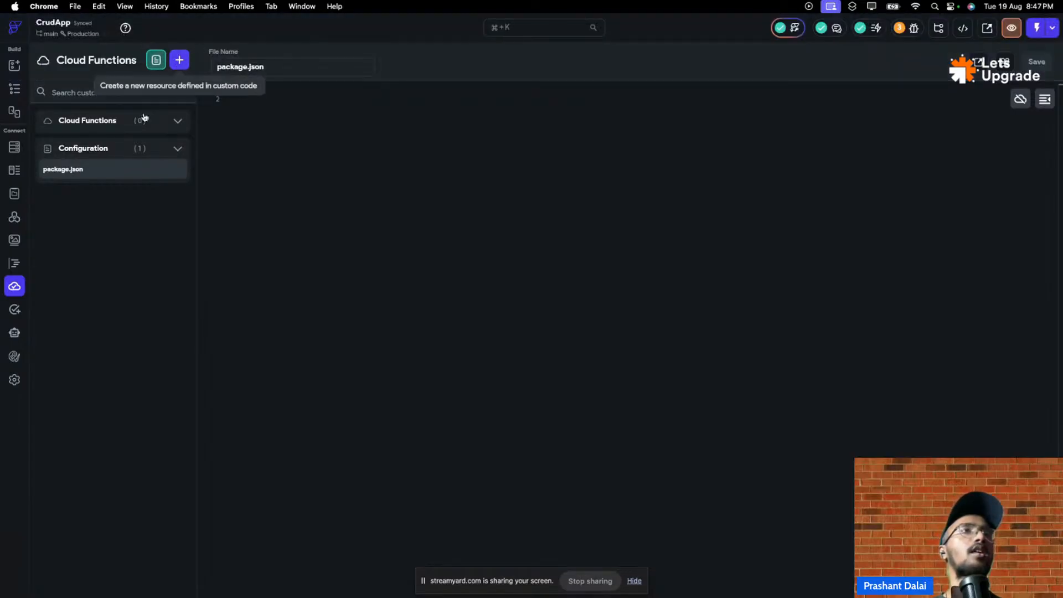
- Collapse and re-expand Cloud Functions, then switch to Custom Code, which lists seven configuration files
{"action": "left_click", "coordinate": [185, 124]}
{"action": "left_click", "coordinate": [178, 122]}
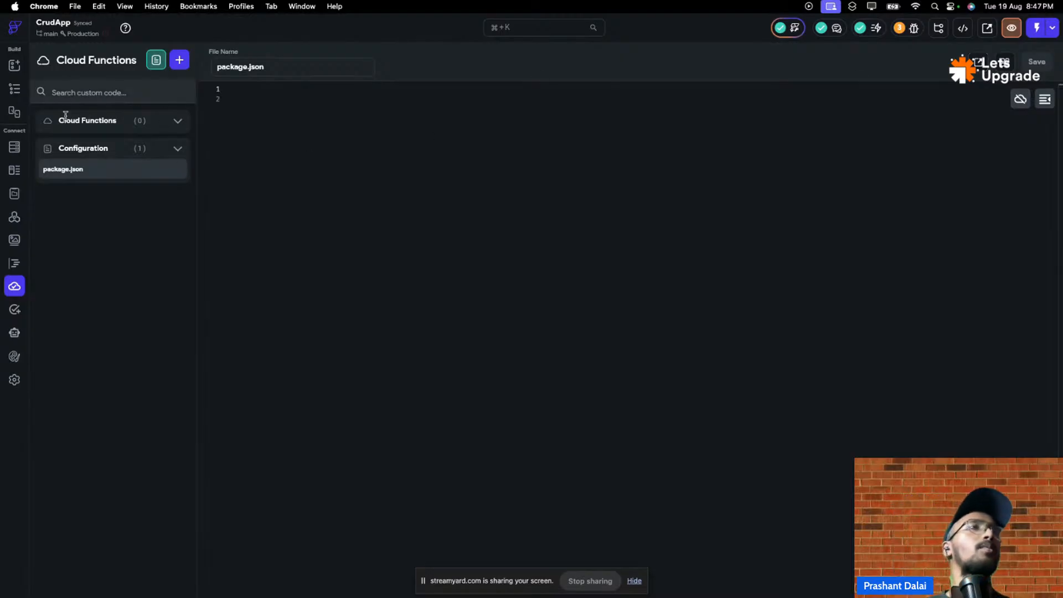
{"action": "left_click", "coordinate": [14, 263]}
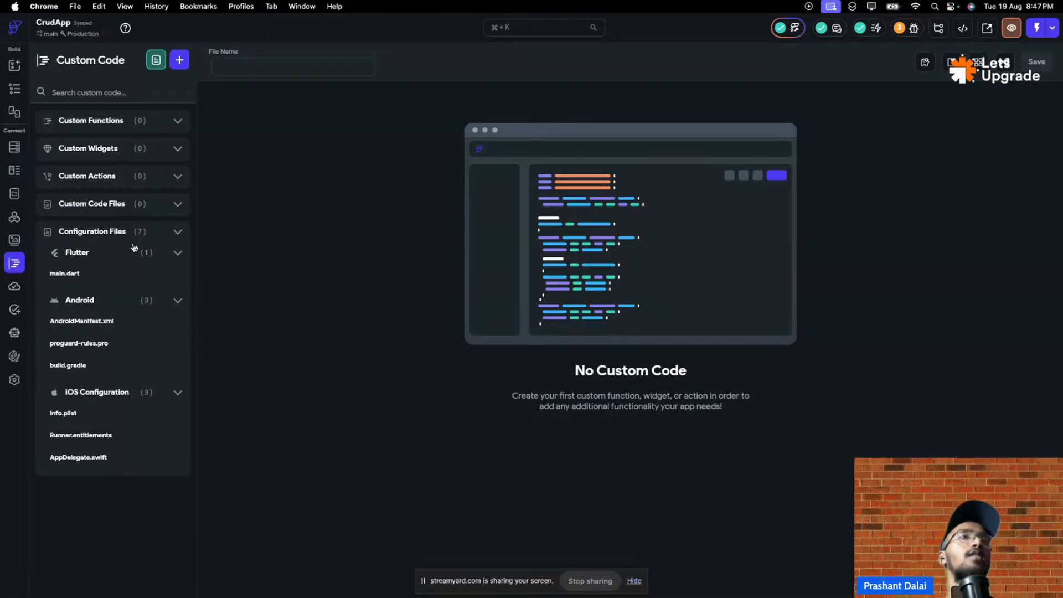
- Toggle the Flutter configuration files group and open AndroidManifest.xml in the code editor
{"action": "left_click", "coordinate": [78, 262]}
{"action": "left_click", "coordinate": [78, 260]}
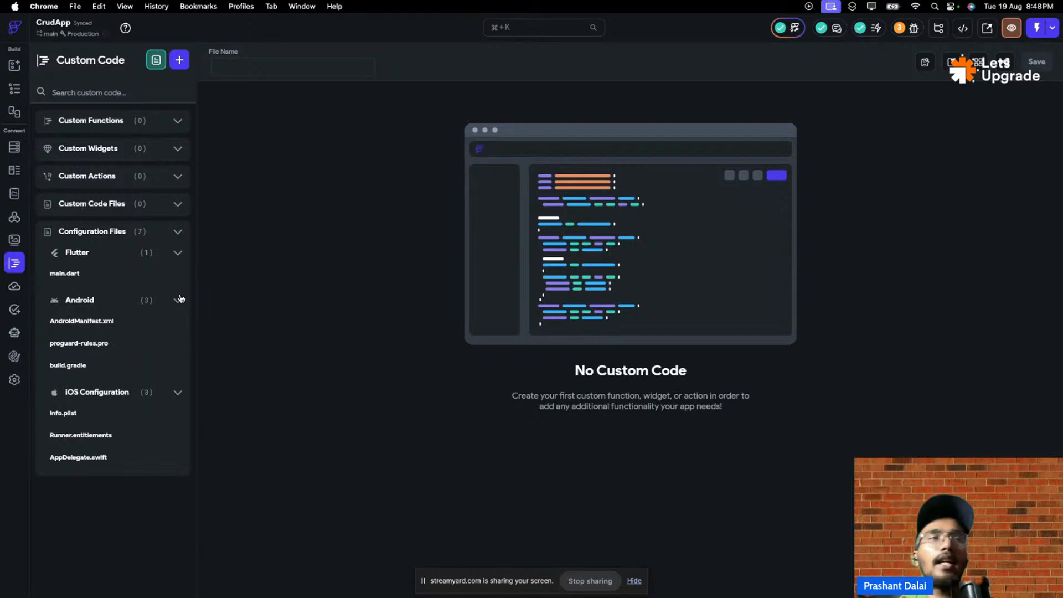
{"action": "left_click", "coordinate": [145, 321]}
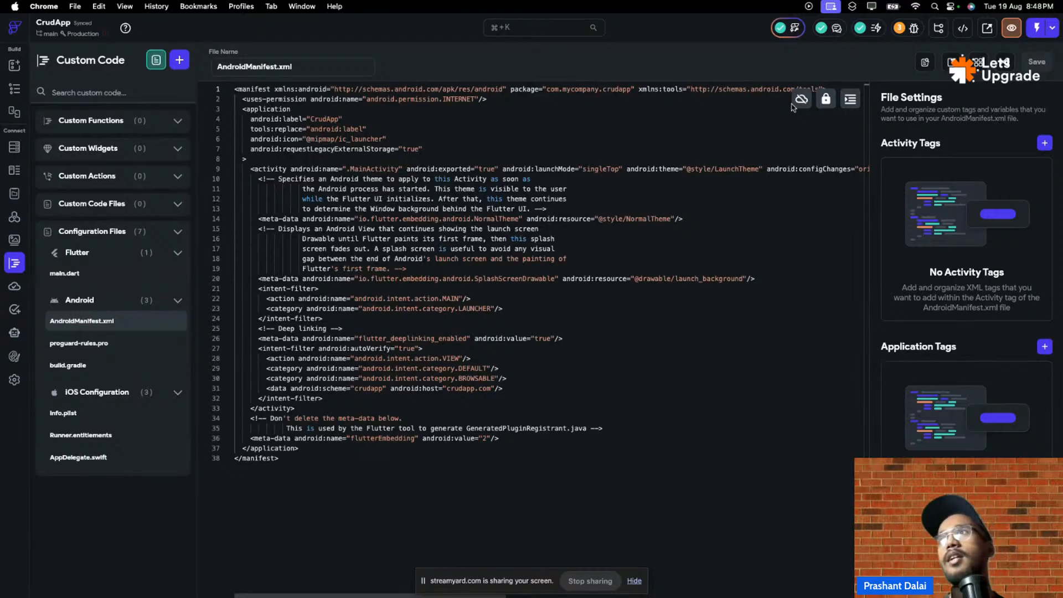
- View CrudApp's generated code, opening firestore.rules, firestore.indexes.json and then pubspec.yaml
{"action": "left_click", "coordinate": [962, 27]}
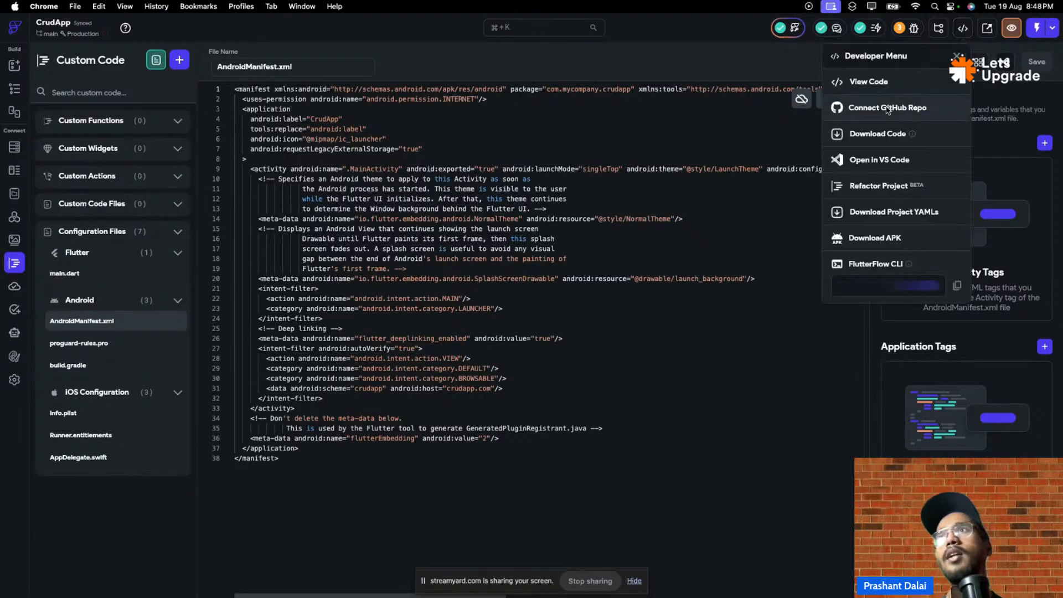
{"action": "left_click", "coordinate": [880, 81]}
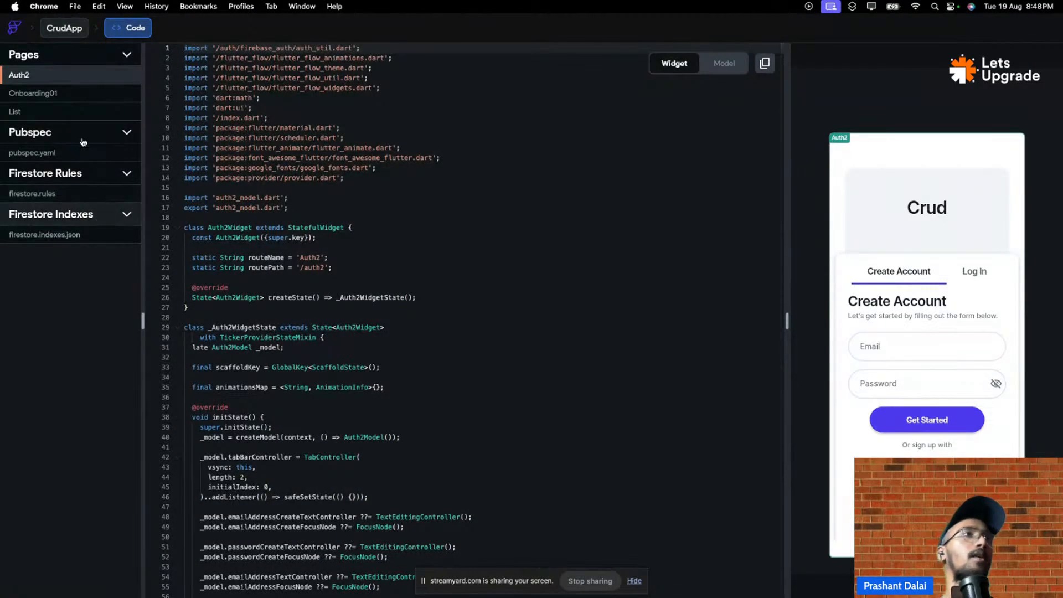
{"action": "left_click", "coordinate": [91, 196]}
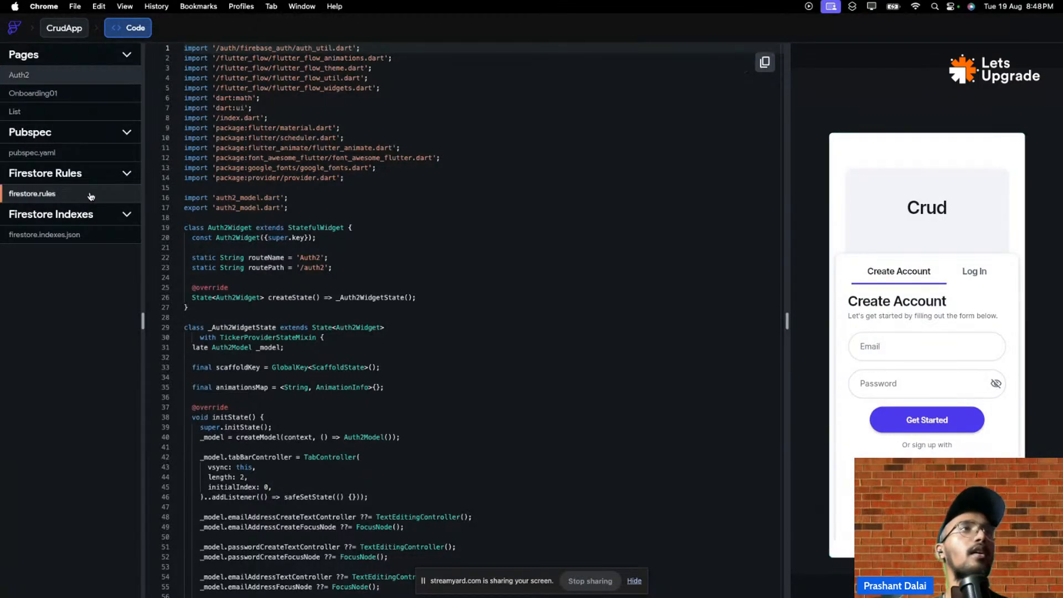
{"action": "left_click", "coordinate": [84, 235]}
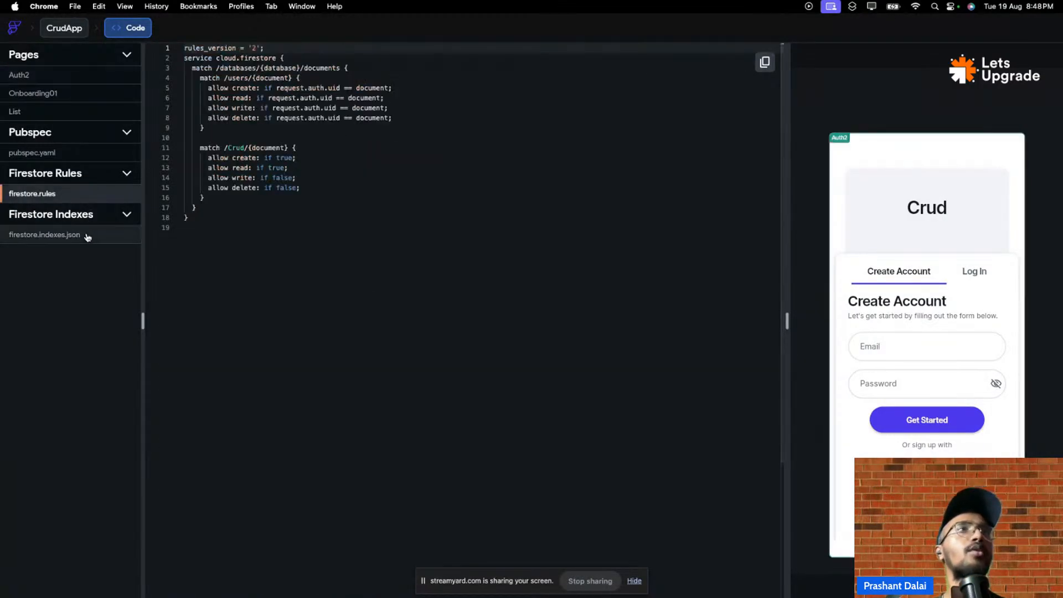
{"action": "left_click", "coordinate": [89, 155]}
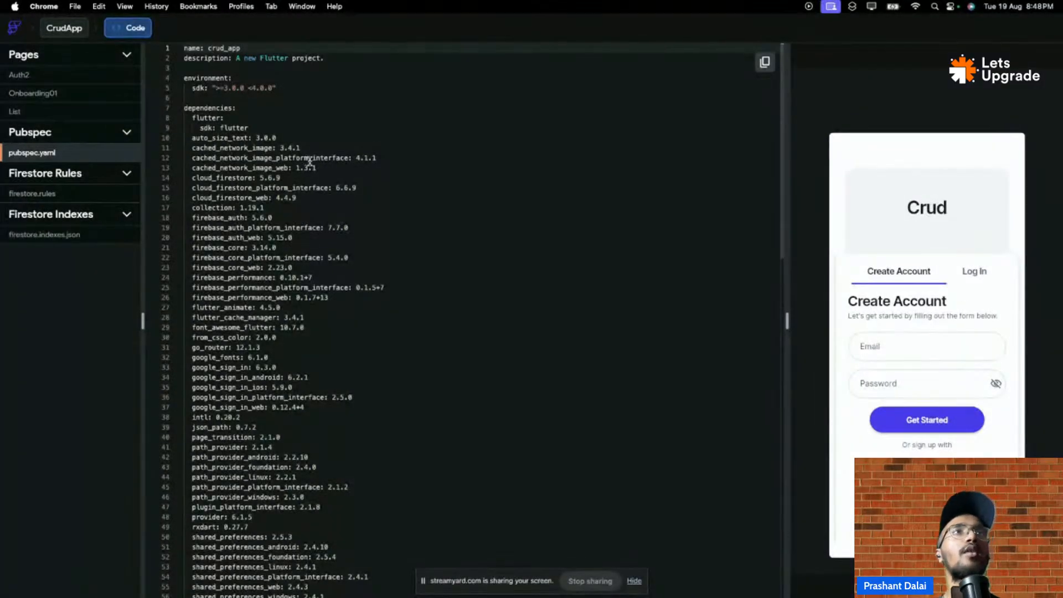
- In pubspec.yaml, highlight the sdk constraint >=3.0.0 <4.0.0 and the dependency list from flutter to rxdart
{"action": "left_click", "coordinate": [217, 89]}
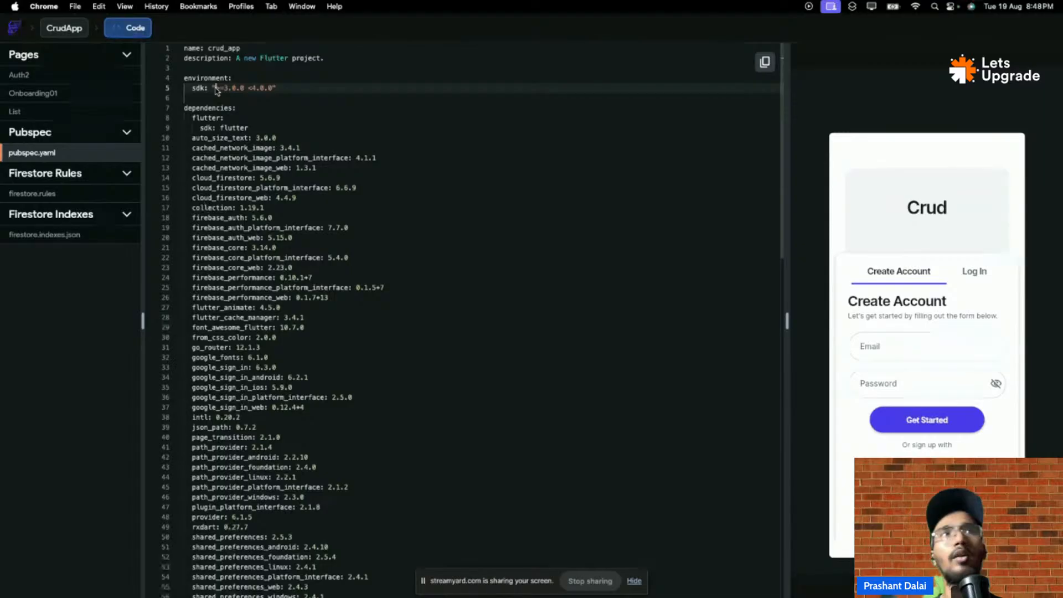
{"action": "left_click_drag", "start_coordinate": [217, 89], "coordinate": [268, 89]}
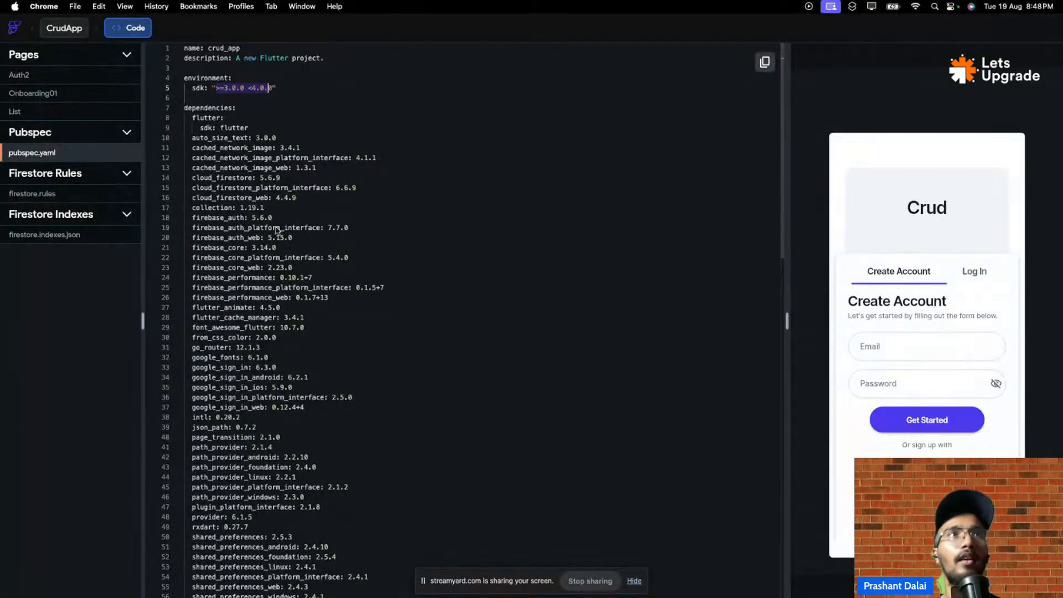
{"action": "scroll", "coordinate": [278, 230], "scroll_direction": "down", "scroll_amount": 10}
{"action": "scroll", "coordinate": [277, 231], "scroll_direction": "up", "scroll_amount": 9}
{"action": "scroll", "coordinate": [278, 232], "scroll_direction": "up", "scroll_amount": 1}
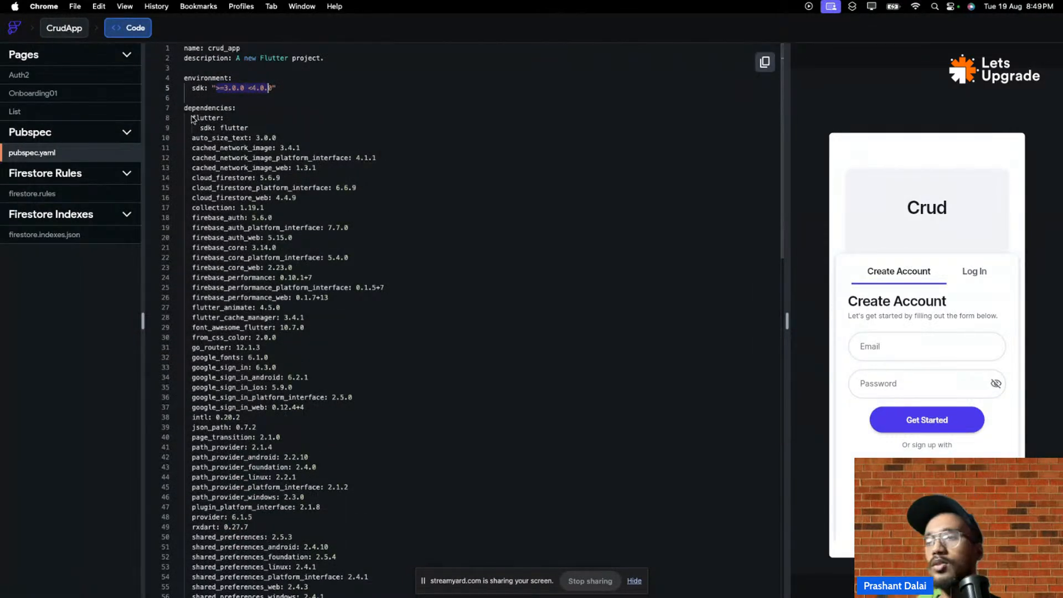
{"action": "left_click_drag", "start_coordinate": [191, 118], "coordinate": [303, 416]}
{"action": "scroll", "coordinate": [303, 419], "scroll_direction": "down", "scroll_amount": 4}
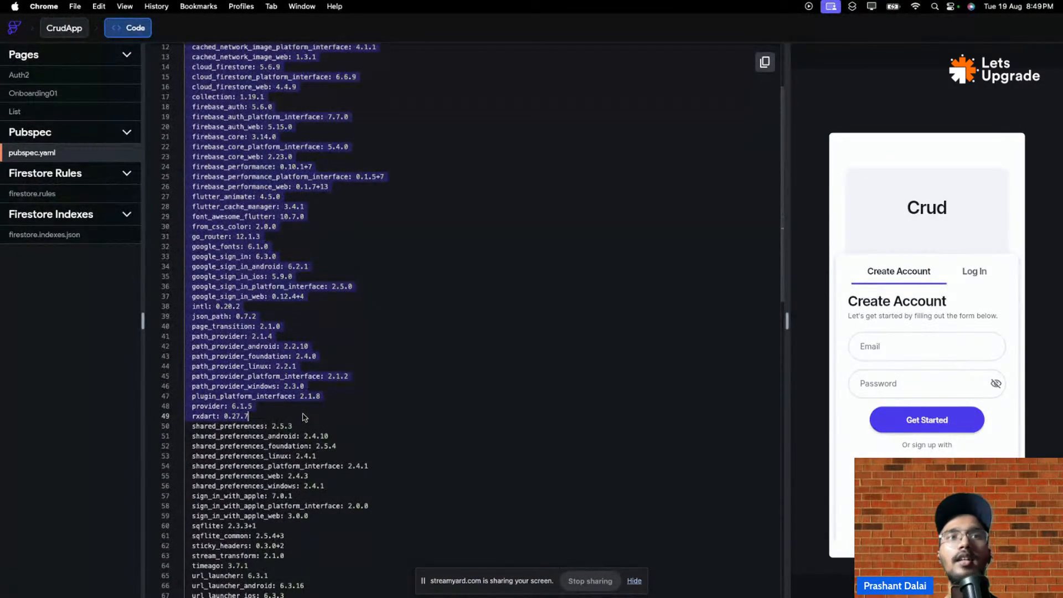
{"action": "scroll", "coordinate": [303, 417], "scroll_direction": "up", "scroll_amount": 4}
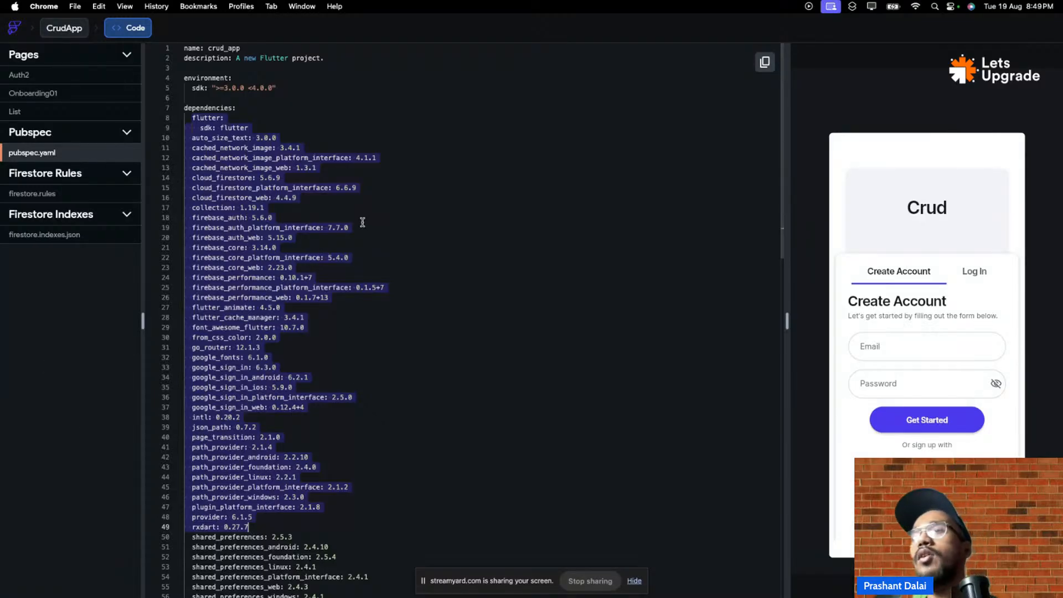
- Select the auto_size_text package name and open a blank browser tab
{"action": "left_click", "coordinate": [383, 196]}
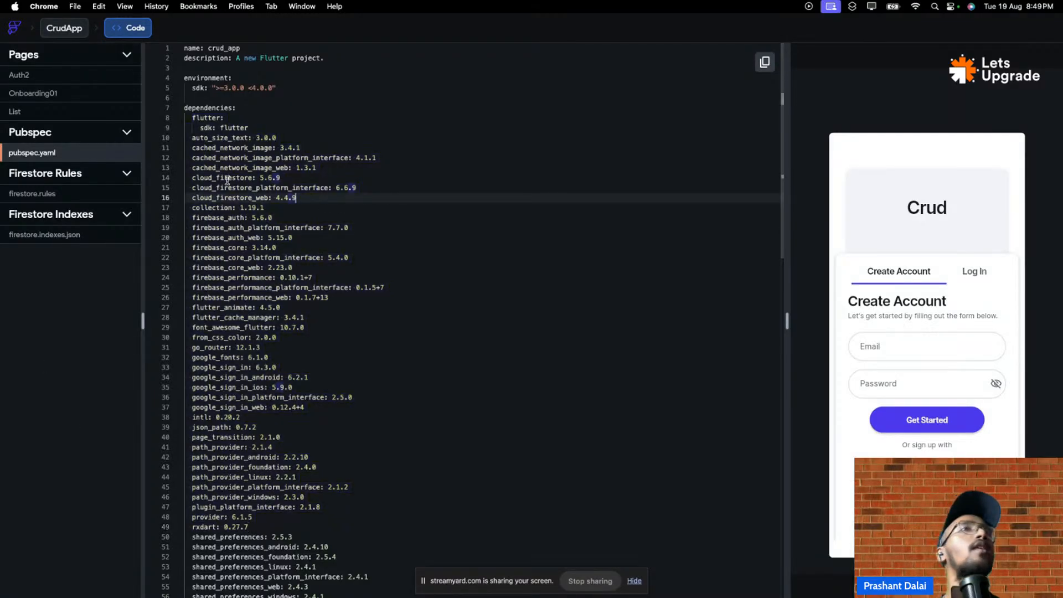
{"action": "left_click", "coordinate": [192, 140]}
{"action": "left_click_drag", "start_coordinate": [192, 139], "coordinate": [250, 138]}
{"action": "key", "text": "super+c"}
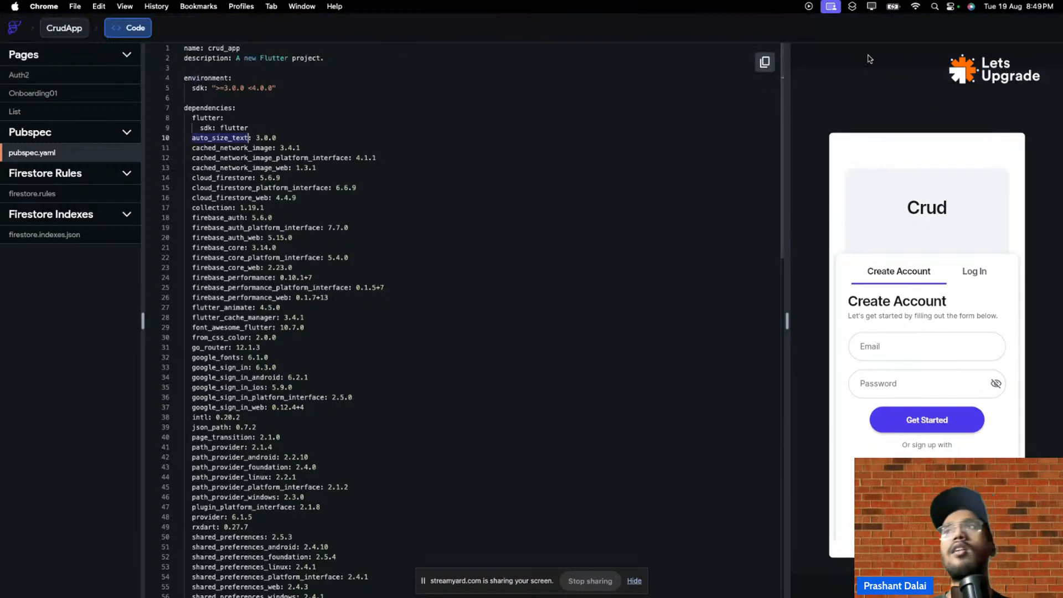
{"action": "left_click", "coordinate": [1006, 24]}
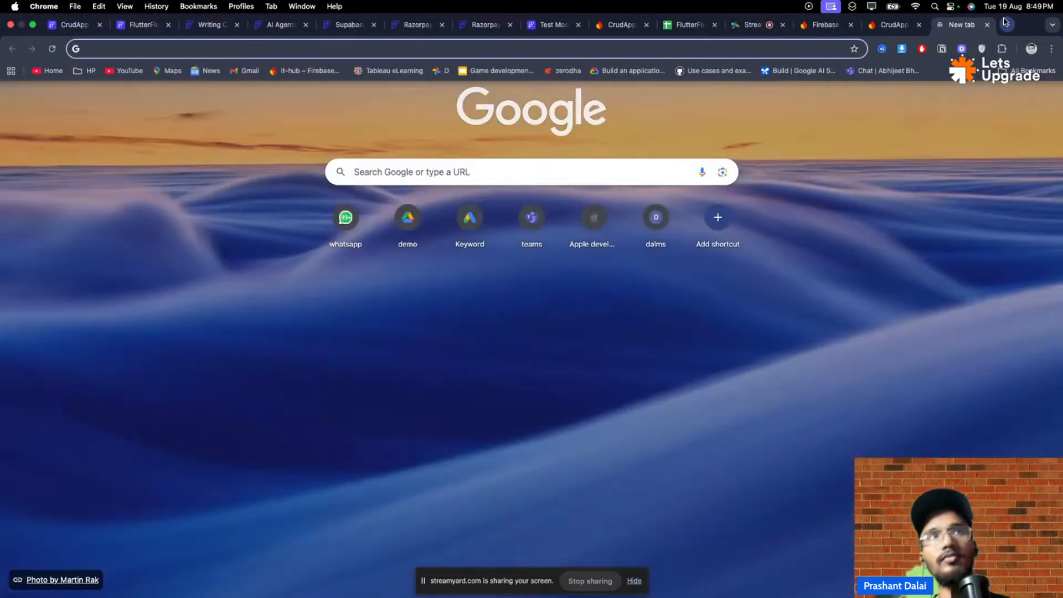
- Search the web for auto_size_text and open its pub.dev package page
{"action": "key", "text": "super+v"}
{"action": "key", "text": "Return"}
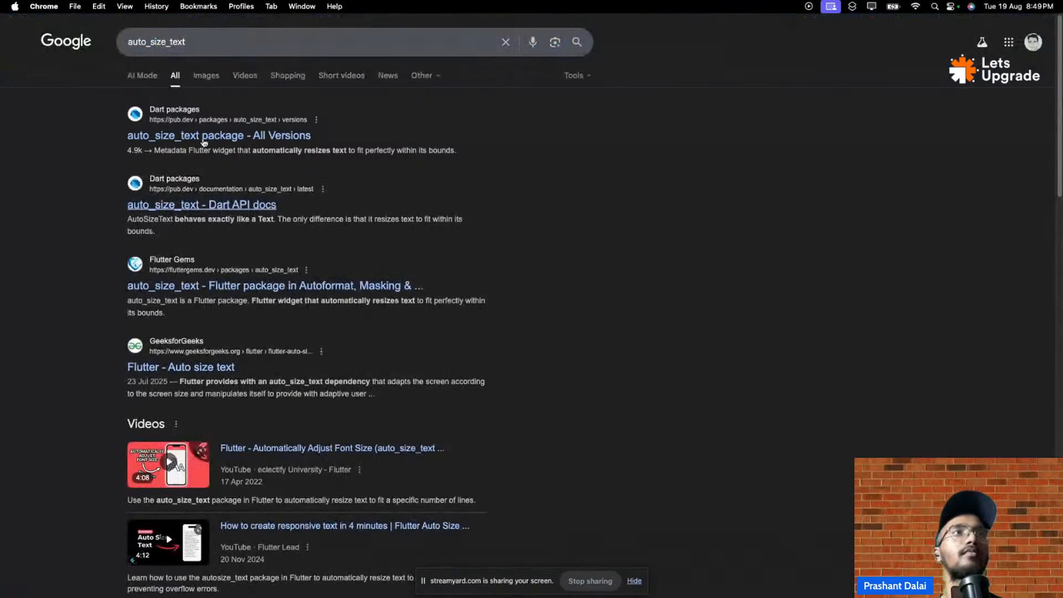
{"action": "left_click", "coordinate": [200, 136]}
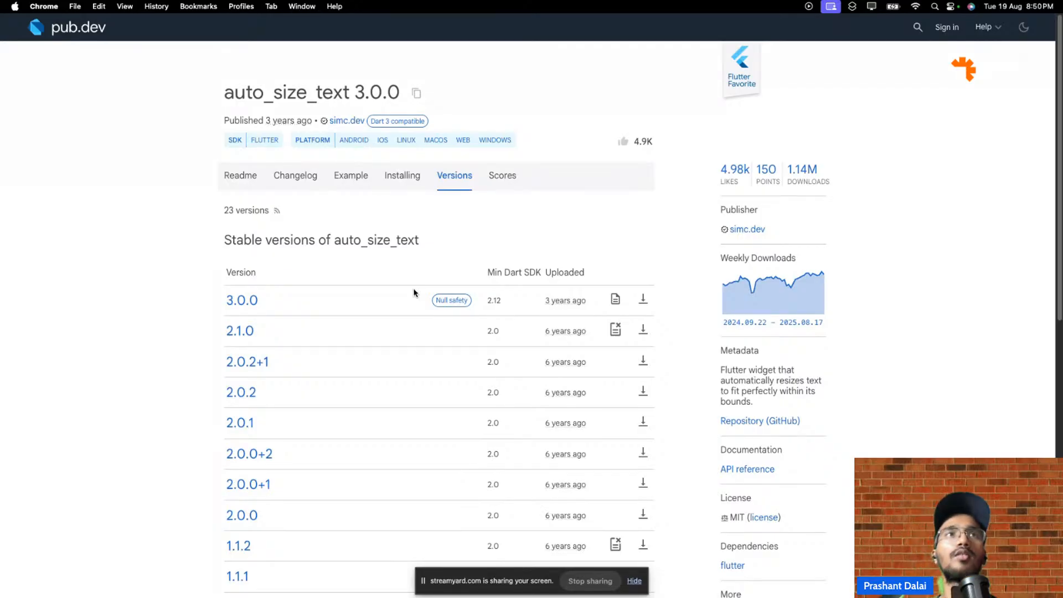
- Copy the auto_size_text ^3.0.0 dependency line from the package page
{"action": "left_click", "coordinate": [417, 94]}
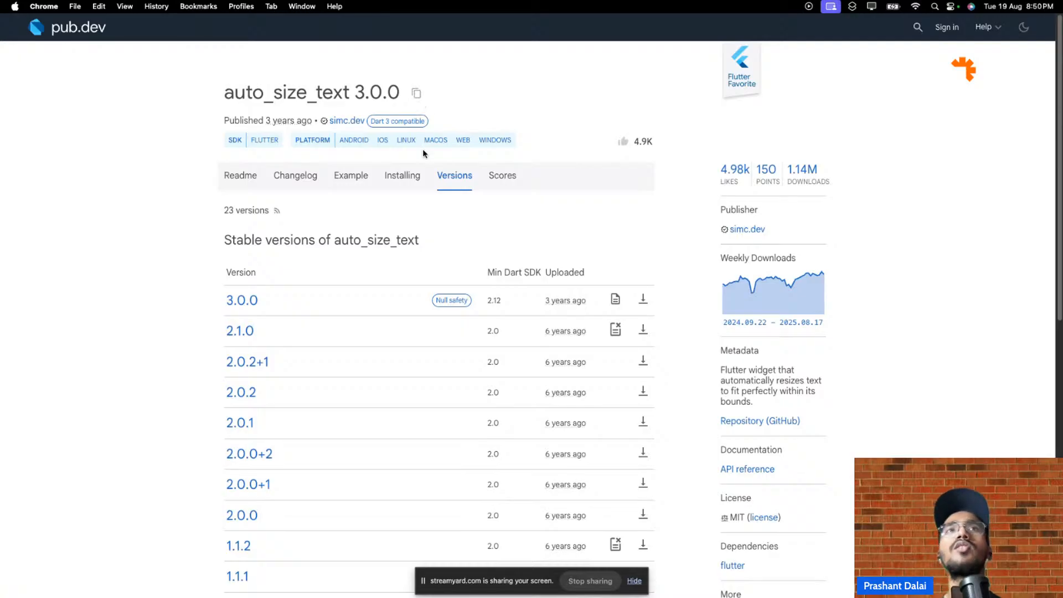
{"action": "left_click", "coordinate": [417, 95]}
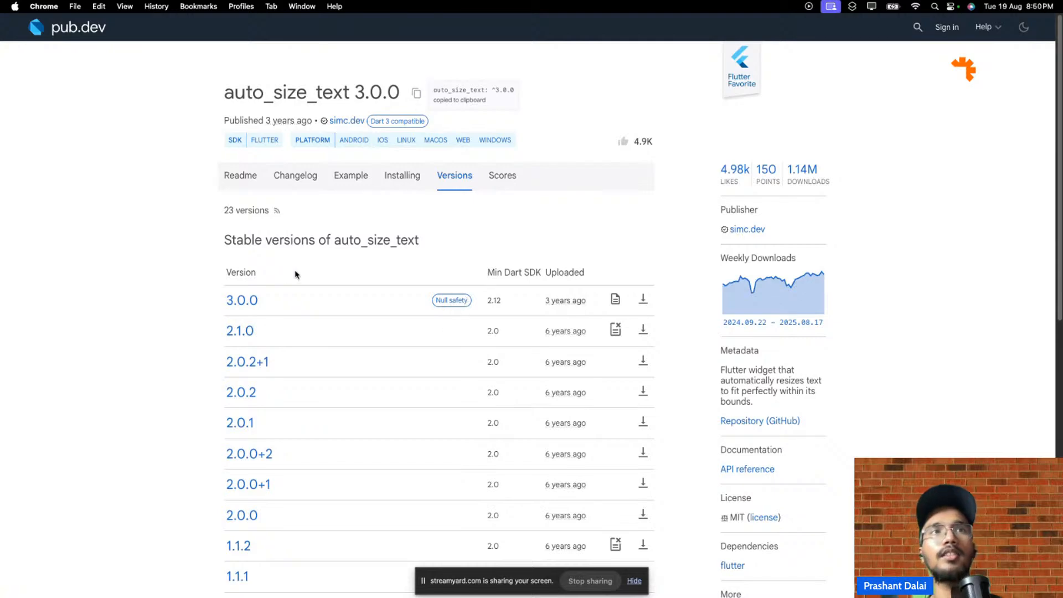
{"action": "scroll", "coordinate": [589, 309], "scroll_direction": "down", "scroll_amount": 1}
{"action": "scroll", "coordinate": [589, 309], "scroll_direction": "down", "scroll_amount": 4}
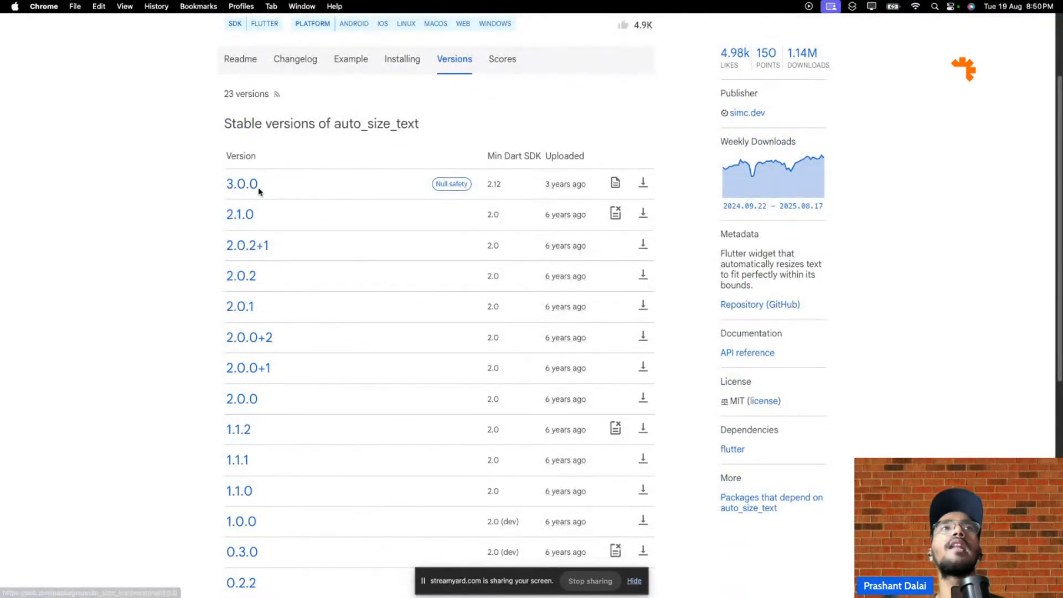
{"action": "scroll", "coordinate": [299, 168], "scroll_direction": "up", "scroll_amount": 2}
{"action": "mouse_move", "coordinate": [407, 80]}
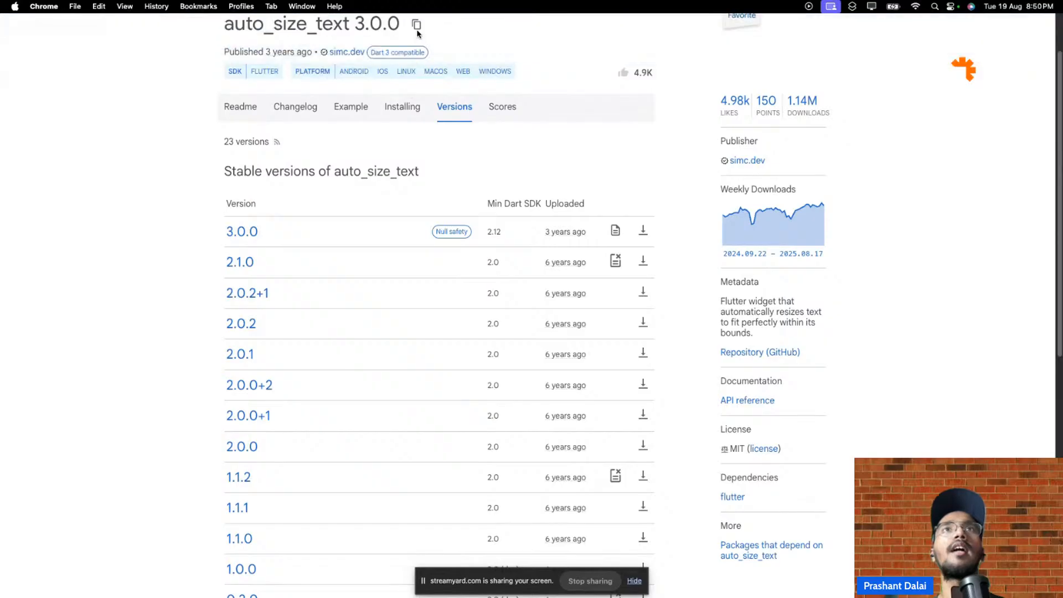
{"action": "left_click", "coordinate": [416, 25]}
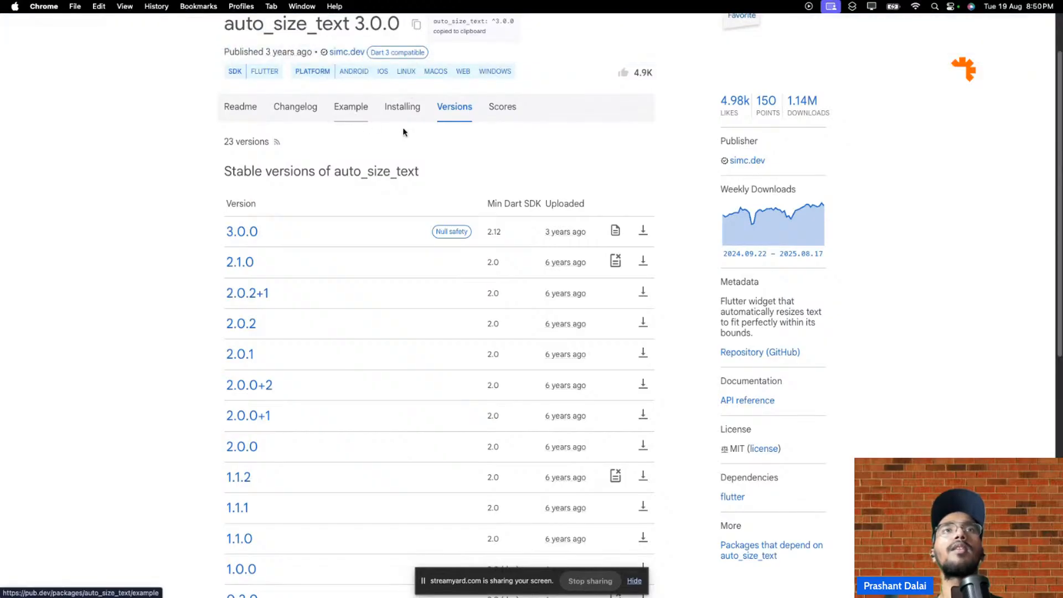
- View the package's Example code, go to pub.dev home, then return to FlutterFlow's pubspec.yaml
{"action": "left_click", "coordinate": [351, 106]}
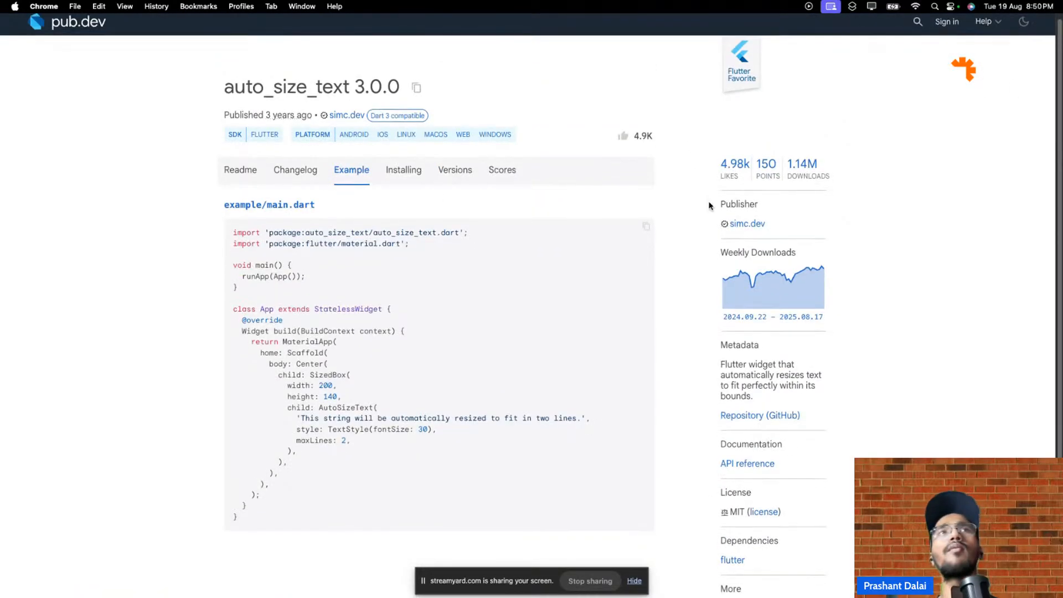
{"action": "left_click", "coordinate": [77, 25]}
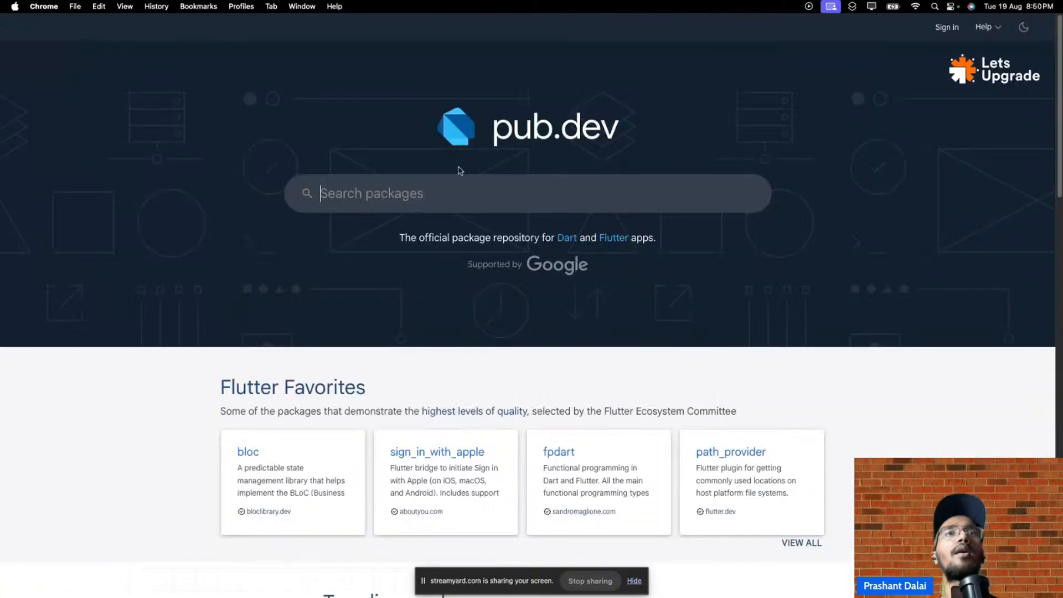
{"action": "mouse_move", "coordinate": [901, 23]}
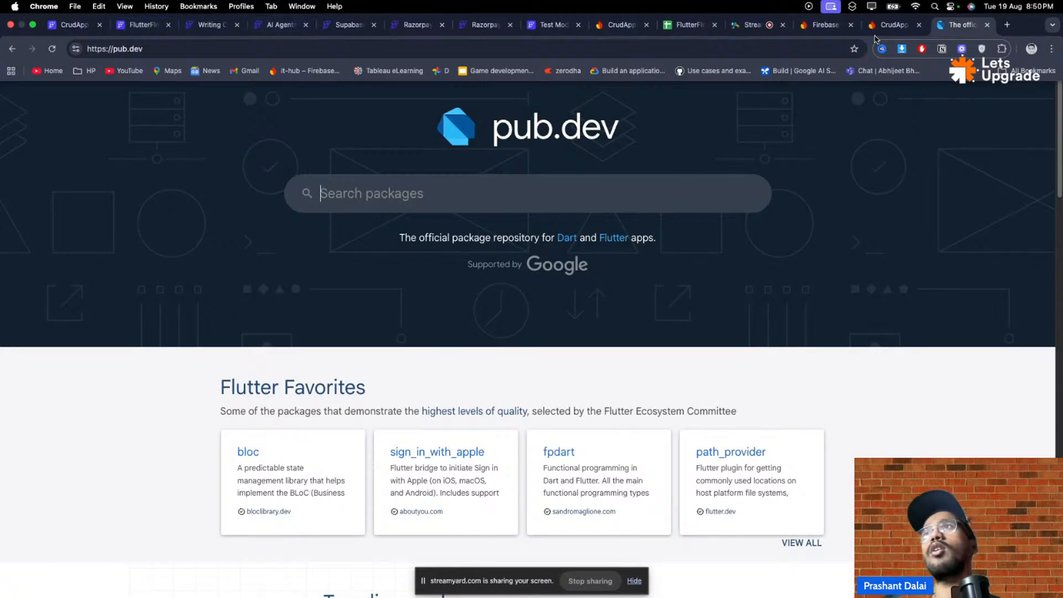
{"action": "left_click", "coordinate": [133, 29]}
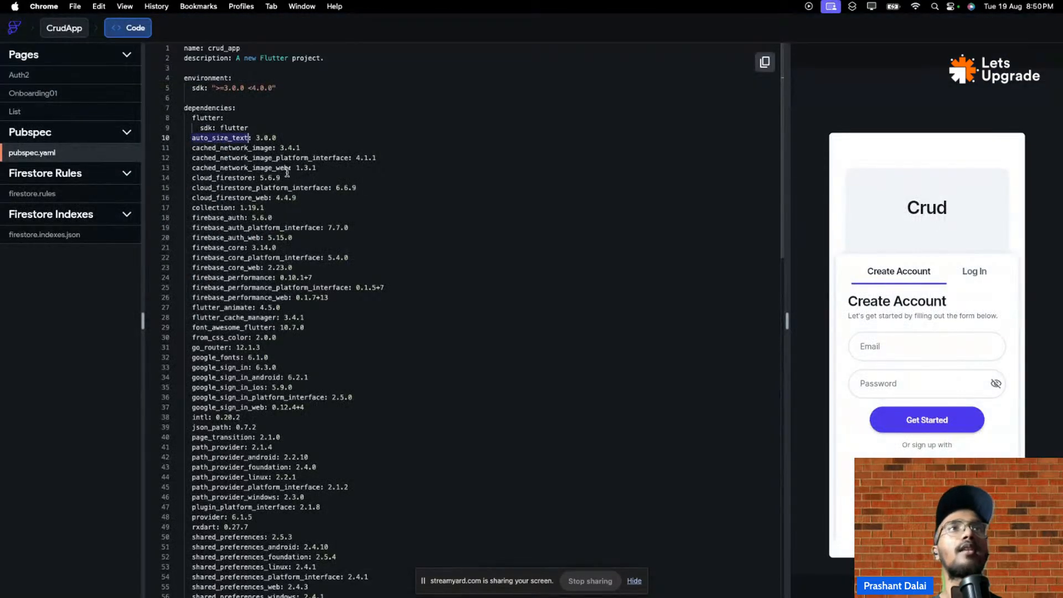
{"action": "left_click_drag", "start_coordinate": [276, 138], "coordinate": [193, 140]}
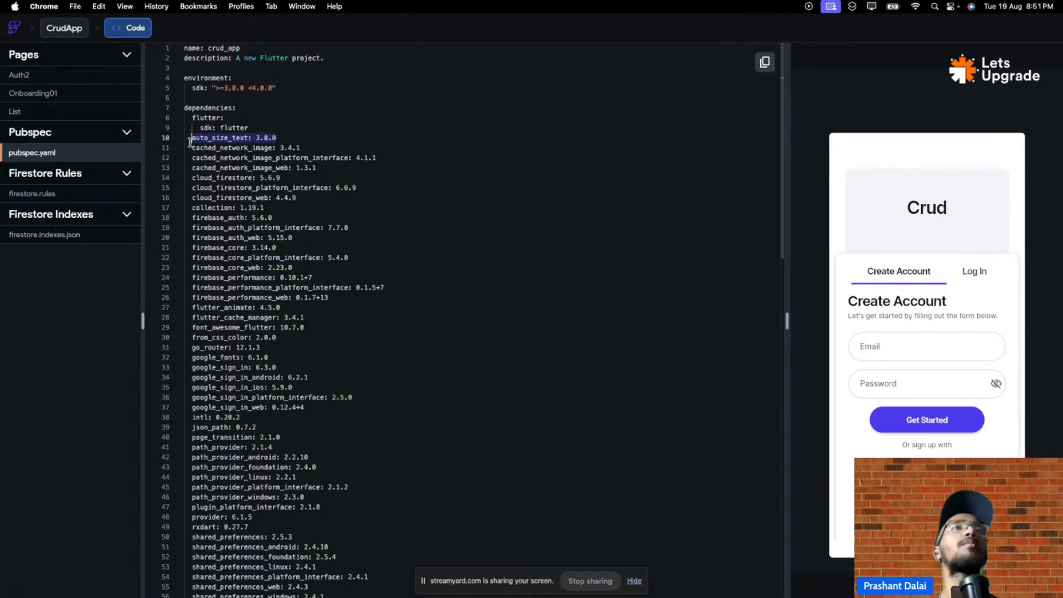
{"action": "left_click", "coordinate": [192, 139]}
{"action": "scroll", "coordinate": [270, 169], "scroll_direction": "down", "scroll_amount": 5}
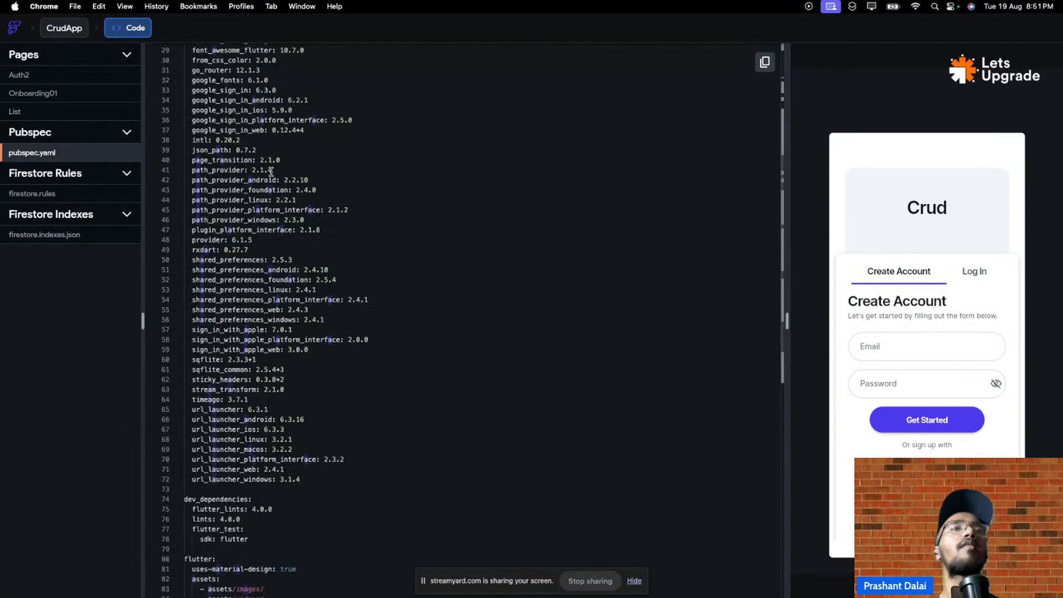
{"action": "scroll", "coordinate": [271, 172], "scroll_direction": "down", "scroll_amount": 5}
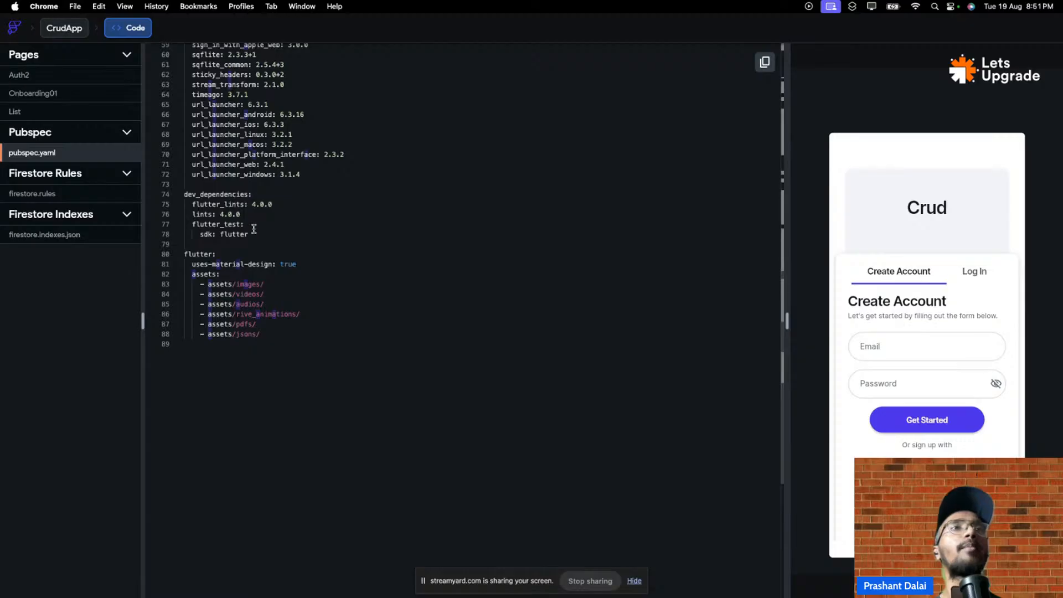
{"action": "left_click_drag", "start_coordinate": [255, 233], "coordinate": [155, 205]}
{"action": "left_click", "coordinate": [157, 204]}
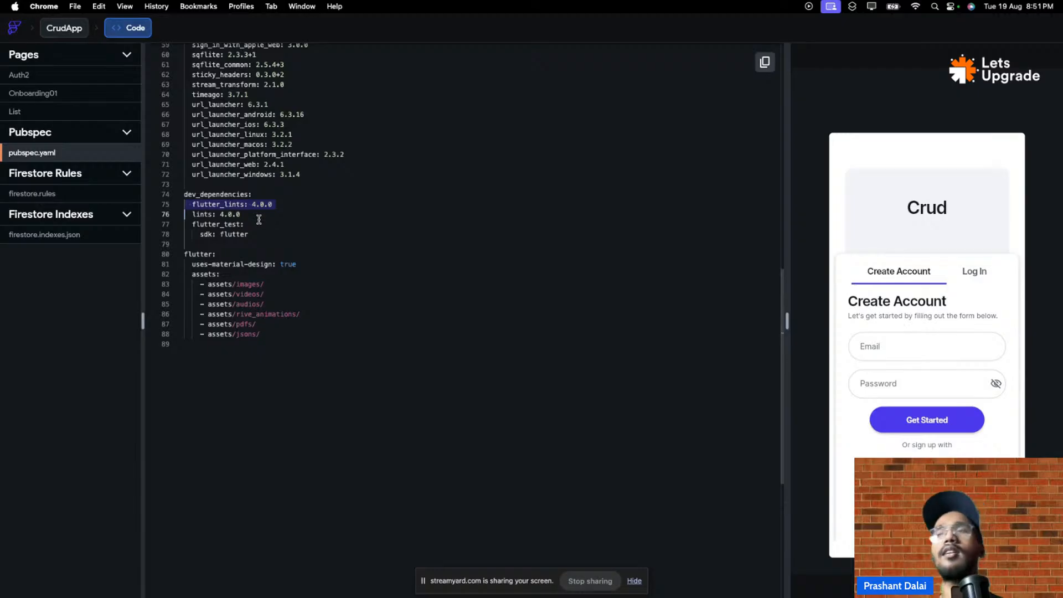
{"action": "scroll", "coordinate": [336, 205], "scroll_direction": "up", "scroll_amount": 5}
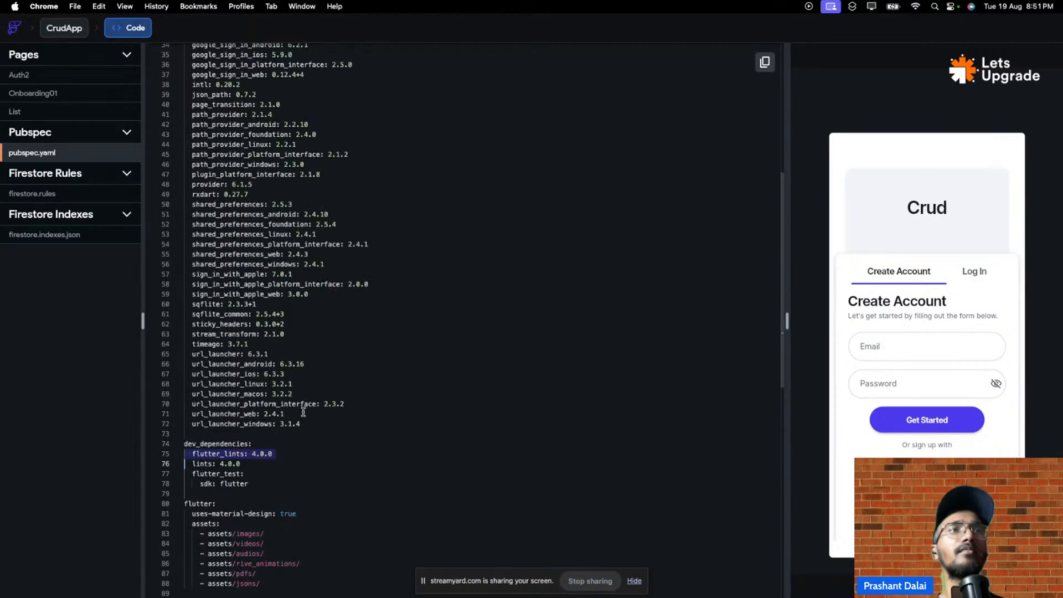
{"action": "scroll", "coordinate": [248, 378], "scroll_direction": "up", "scroll_amount": 7}
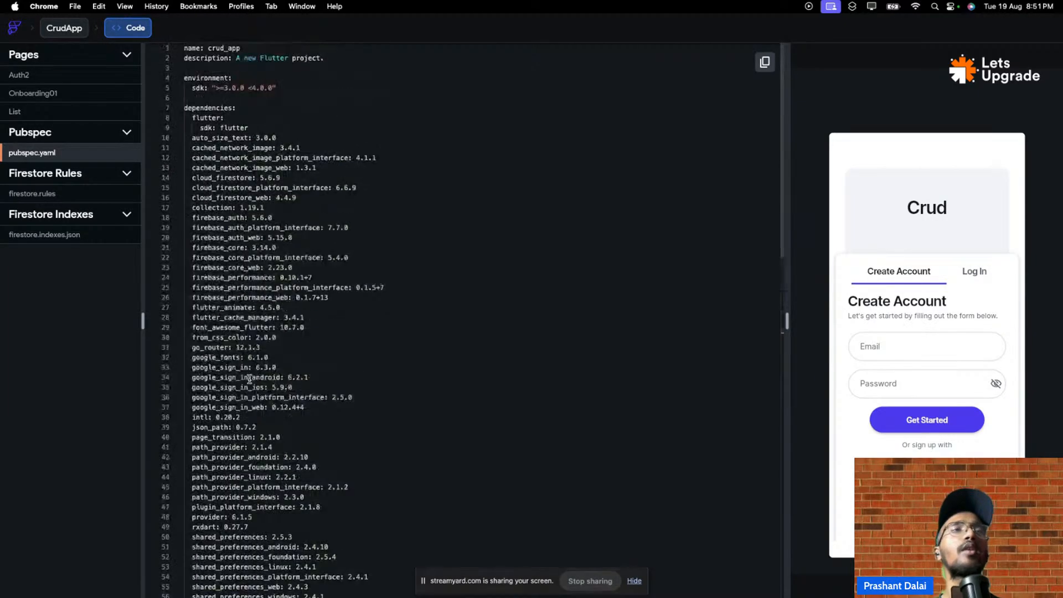
{"action": "scroll", "coordinate": [252, 366], "scroll_direction": "down", "scroll_amount": 2}
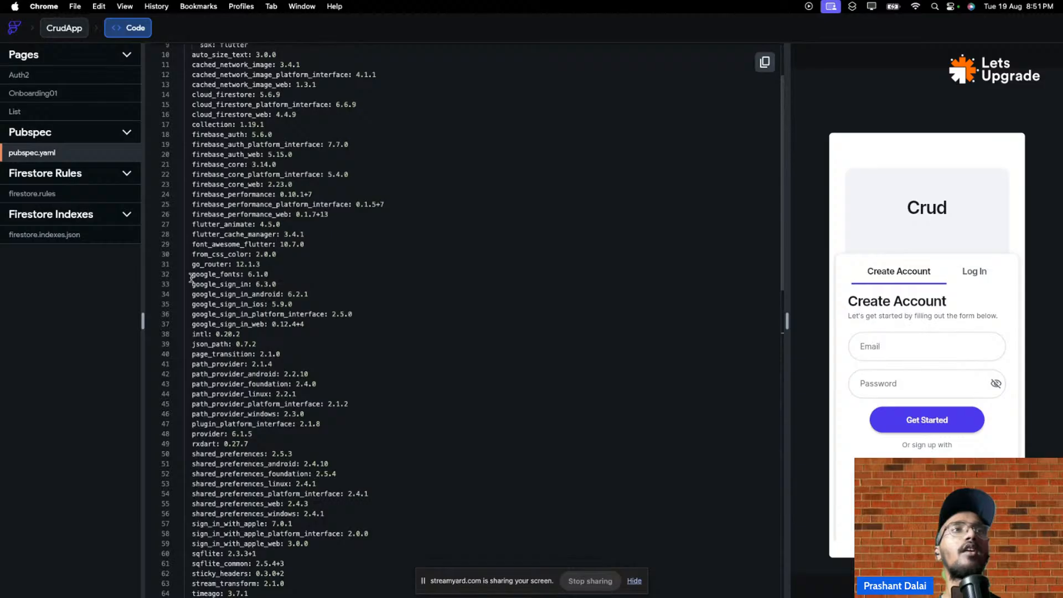
{"action": "left_click_drag", "start_coordinate": [192, 275], "coordinate": [240, 274]}
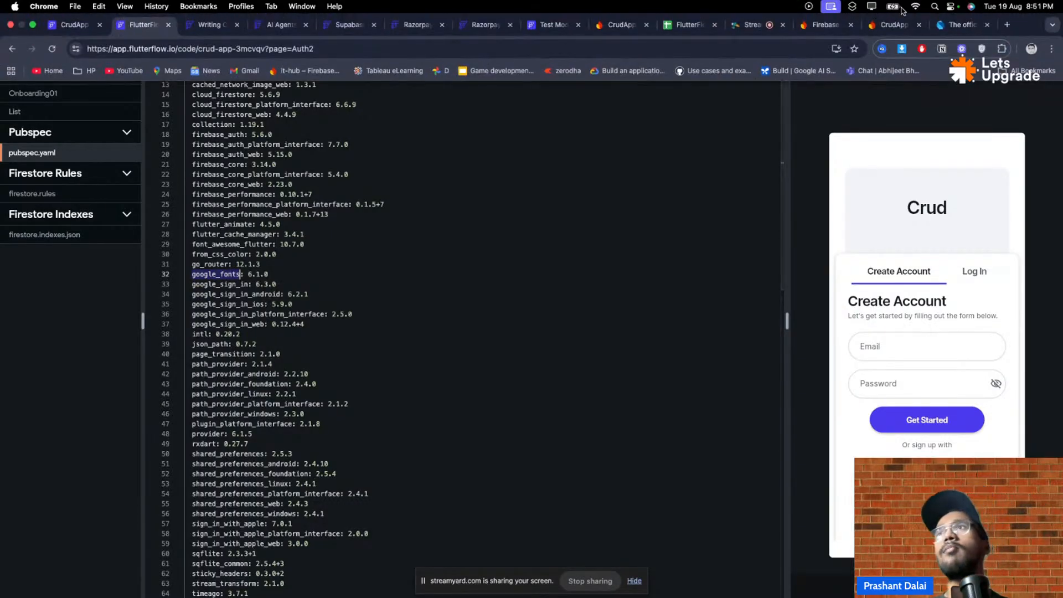
- Search Google for 'google_fonts flutter' and open the google_fonts 6.3.0 package page on pub.dev
{"action": "left_click", "coordinate": [1006, 25]}
{"action": "key", "text": "super+v"}
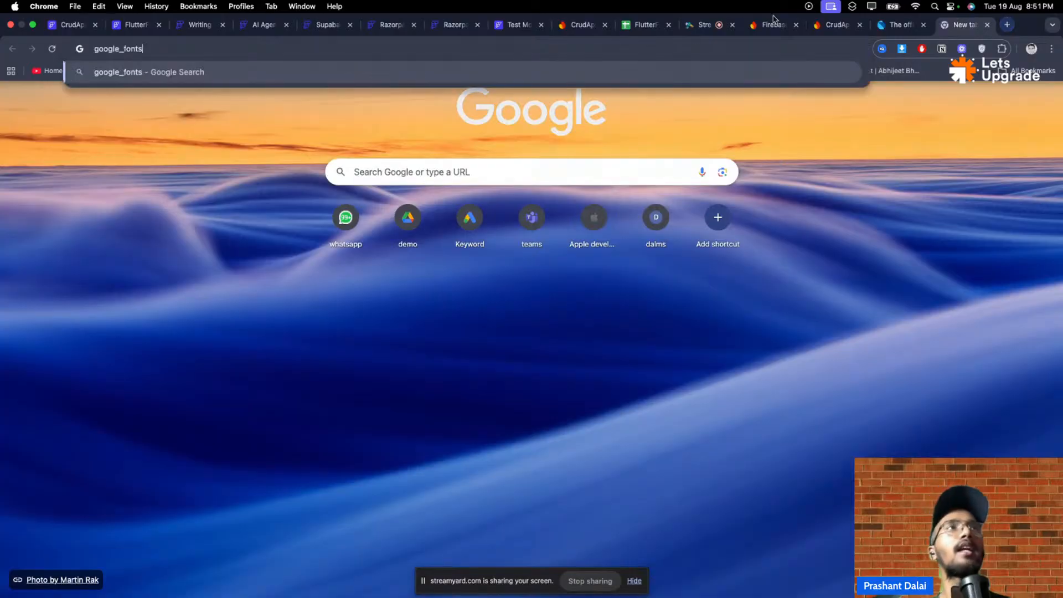
{"action": "key", "text": "Return"}
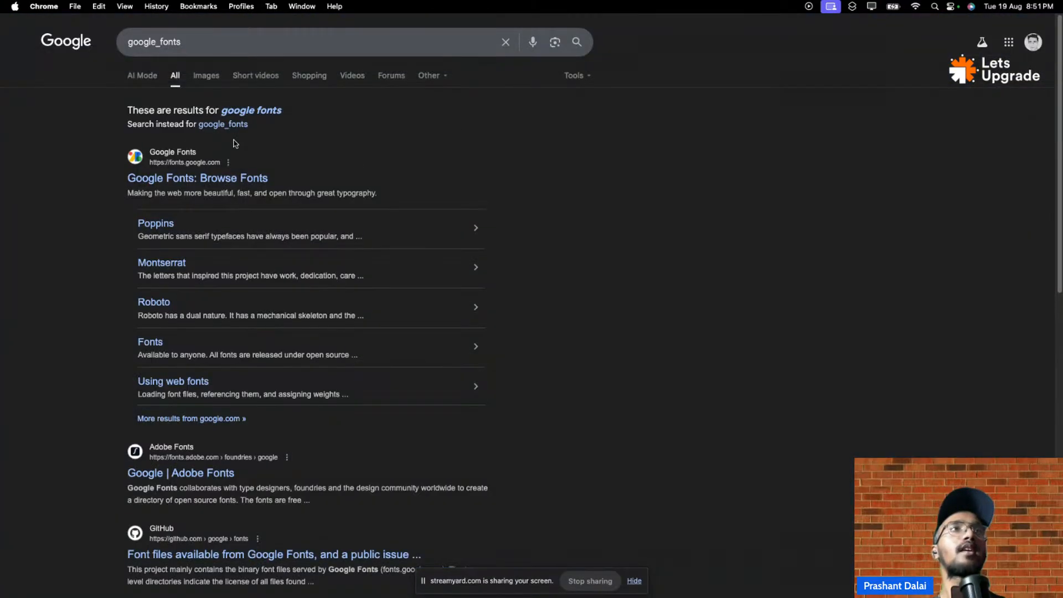
{"action": "left_click", "coordinate": [241, 44]}
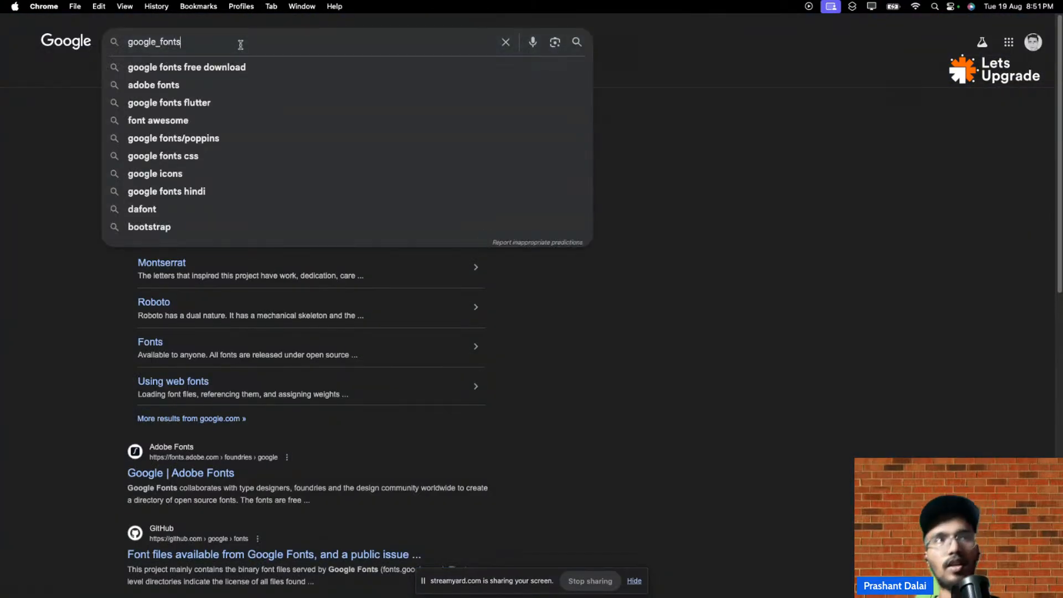
{"action": "left_click", "coordinate": [273, 72]}
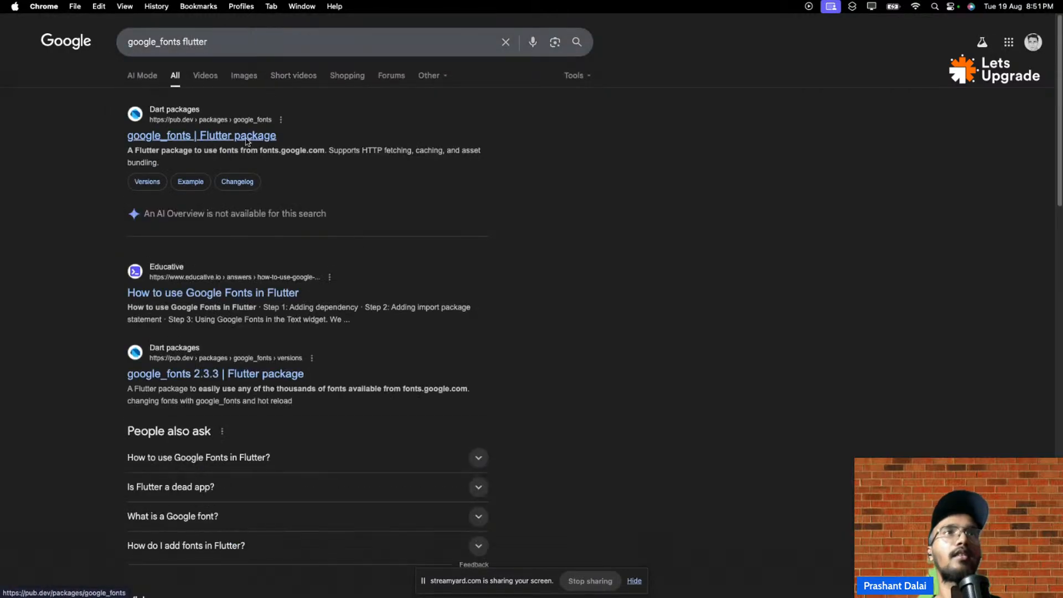
{"action": "left_click", "coordinate": [247, 139]}
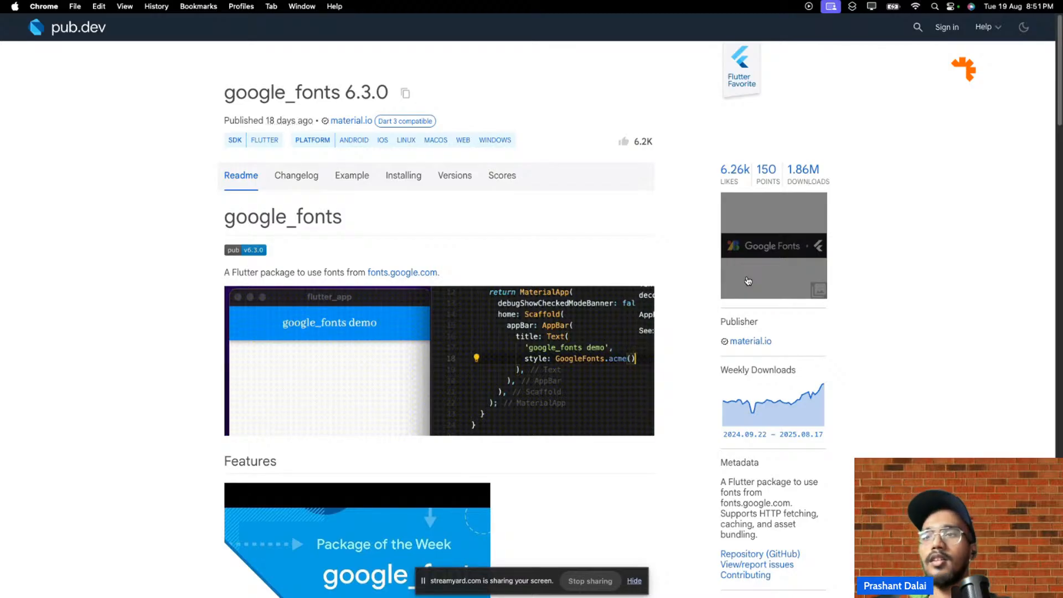
{"action": "mouse_move", "coordinate": [1060, 3]}
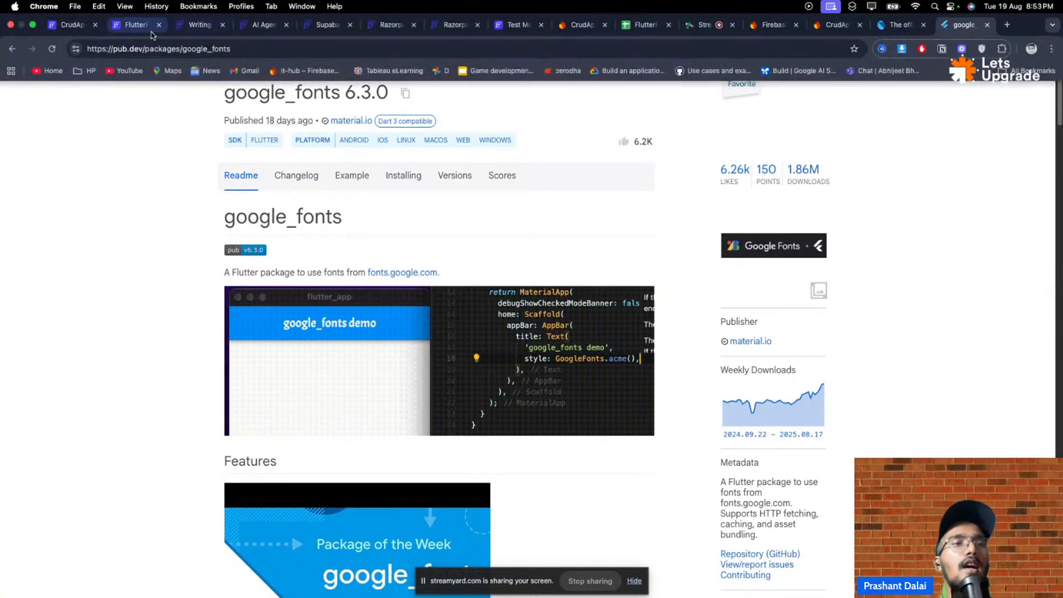
- Back in CrudApp, view the proguard-rules.pro and build.gradle Android configuration files, then open the Developer Menu
{"action": "left_click", "coordinate": [72, 25]}
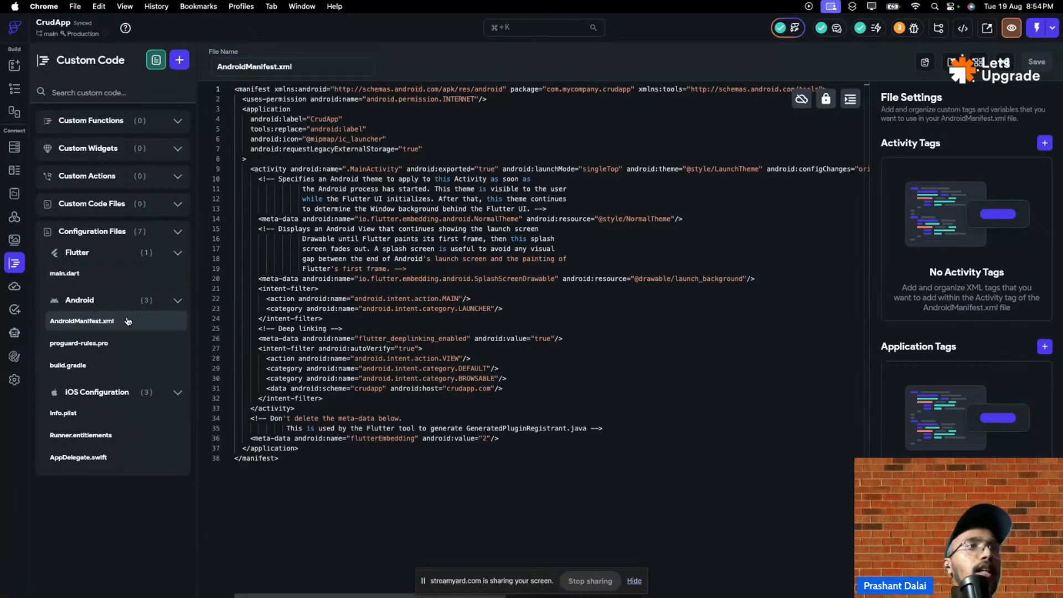
{"action": "left_click", "coordinate": [114, 346]}
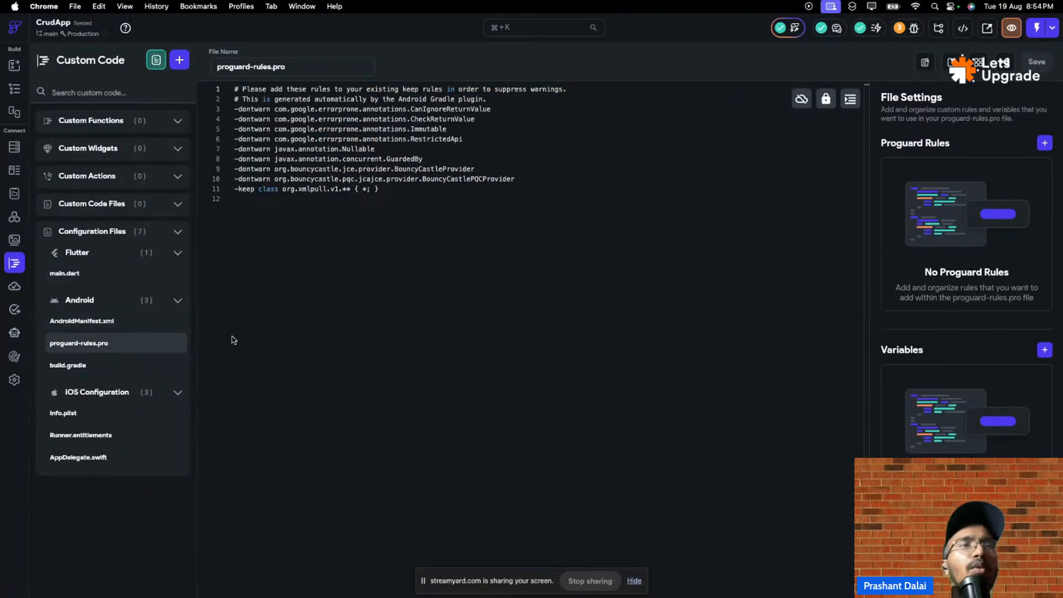
{"action": "left_click", "coordinate": [118, 366]}
{"action": "scroll", "coordinate": [318, 313], "scroll_direction": "down", "scroll_amount": 8}
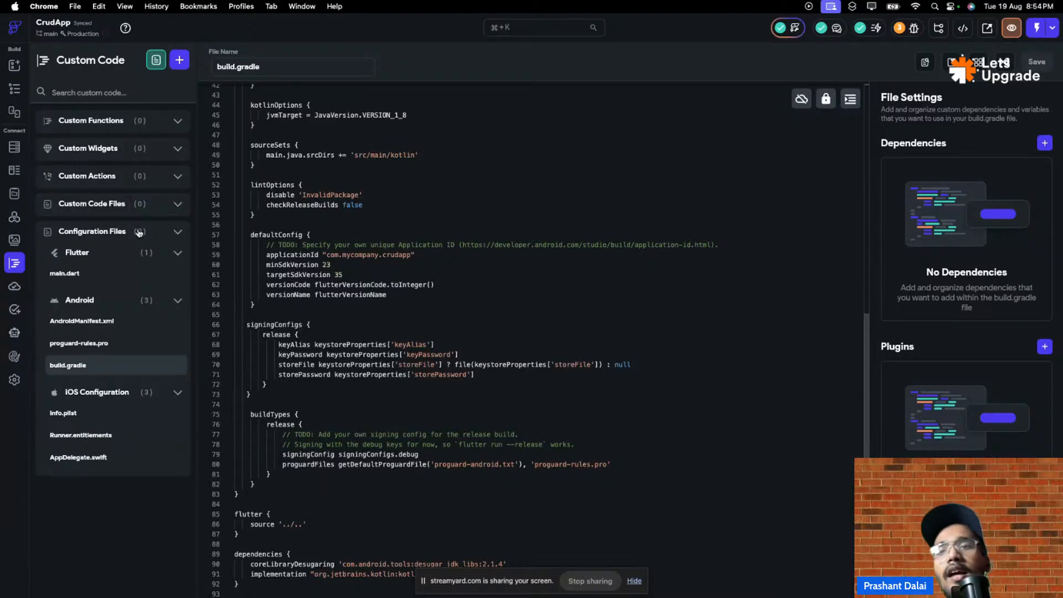
{"action": "left_click", "coordinate": [963, 28]}
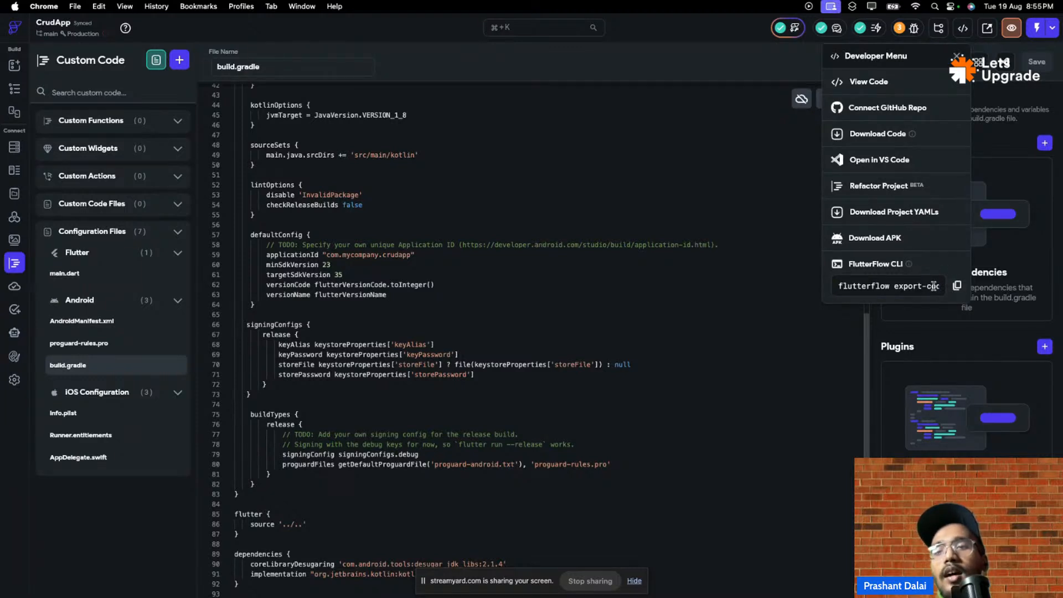
- Copy the FlutterFlow CLI export command and request an APK build of CrudApp
{"action": "left_click", "coordinate": [956, 287]}
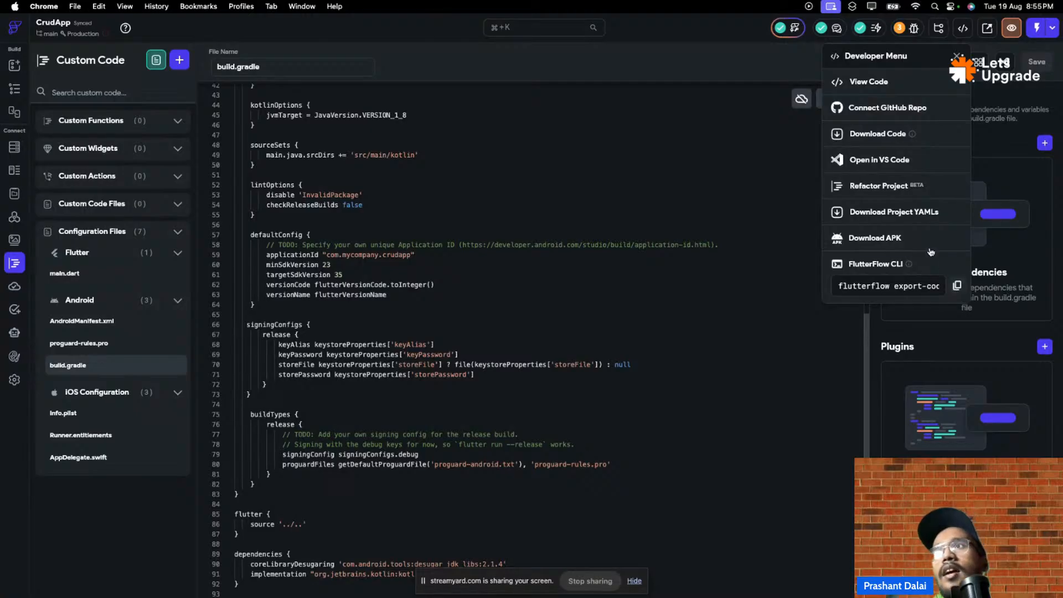
{"action": "left_click", "coordinate": [901, 242]}
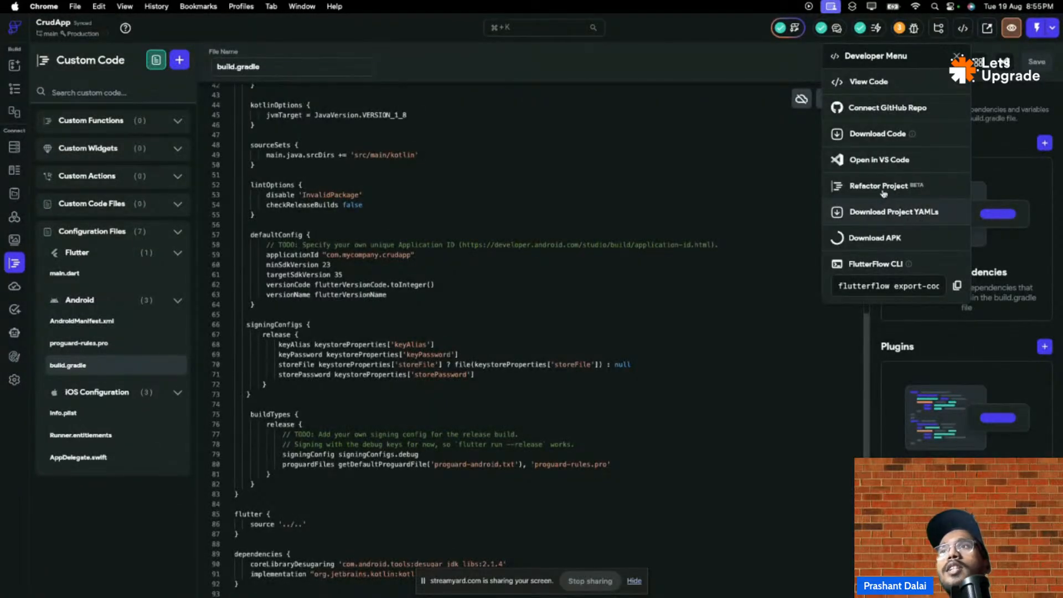
- Download CrudApp's source code as crud_app.zip and return to the Auth2 page builder
{"action": "left_click", "coordinate": [867, 134]}
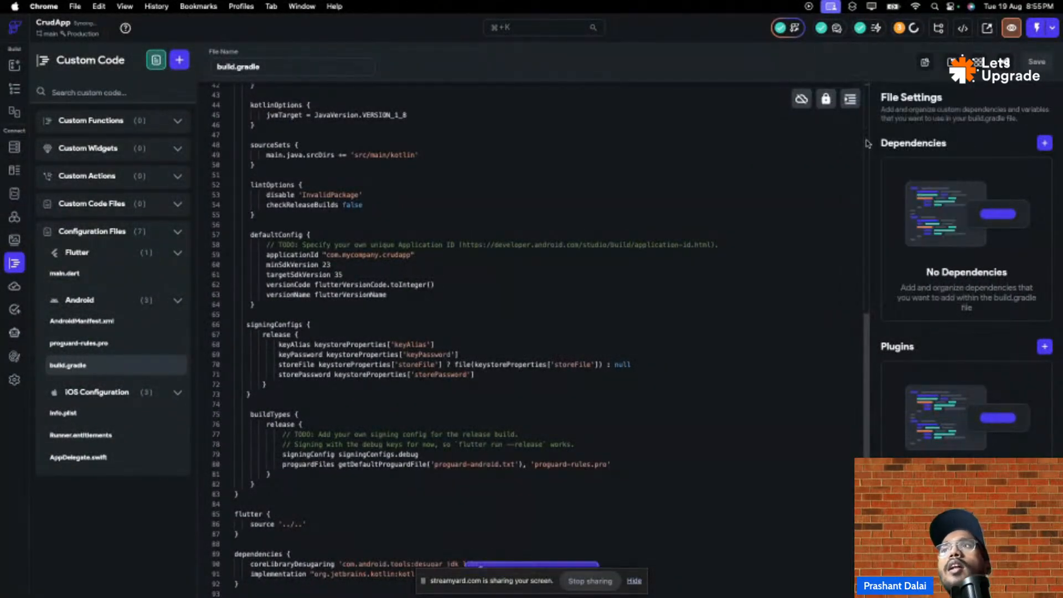
{"action": "mouse_move", "coordinate": [947, 31]}
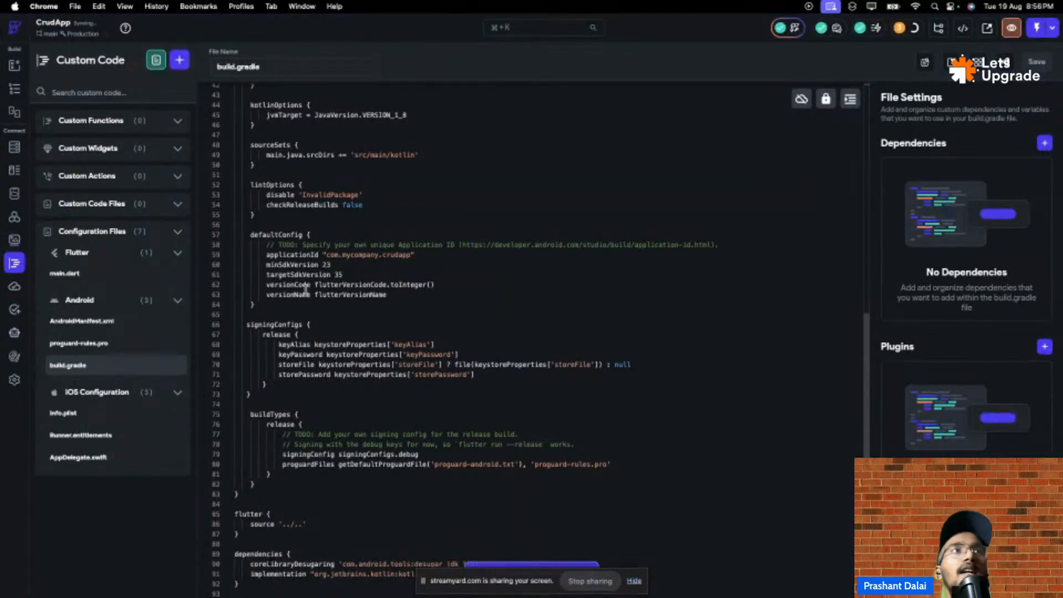
{"action": "left_click", "coordinate": [14, 65]}
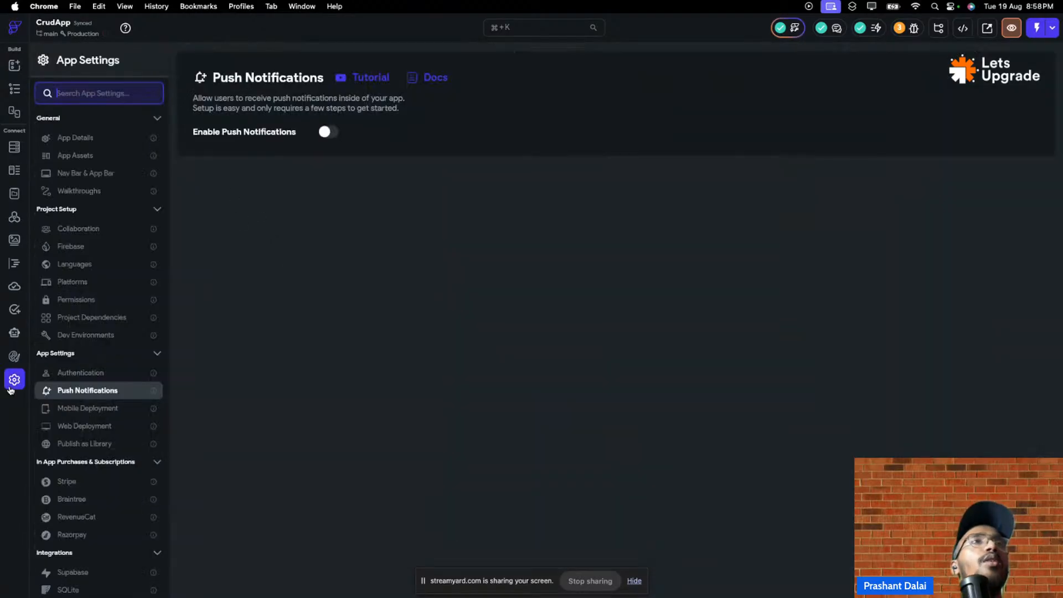
- Browse CrudApp's App Settings, return to the widget builder, then exit to the Projects dashboard
{"action": "left_click", "coordinate": [13, 381]}
{"action": "scroll", "coordinate": [107, 285], "scroll_direction": "down", "scroll_amount": 3}
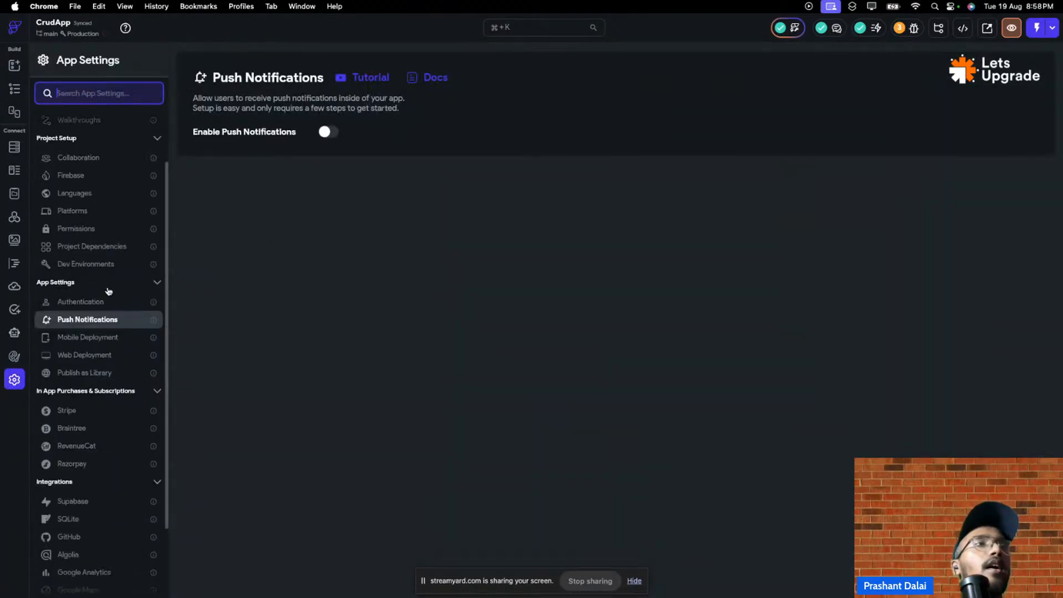
{"action": "scroll", "coordinate": [110, 298], "scroll_direction": "up", "scroll_amount": 3}
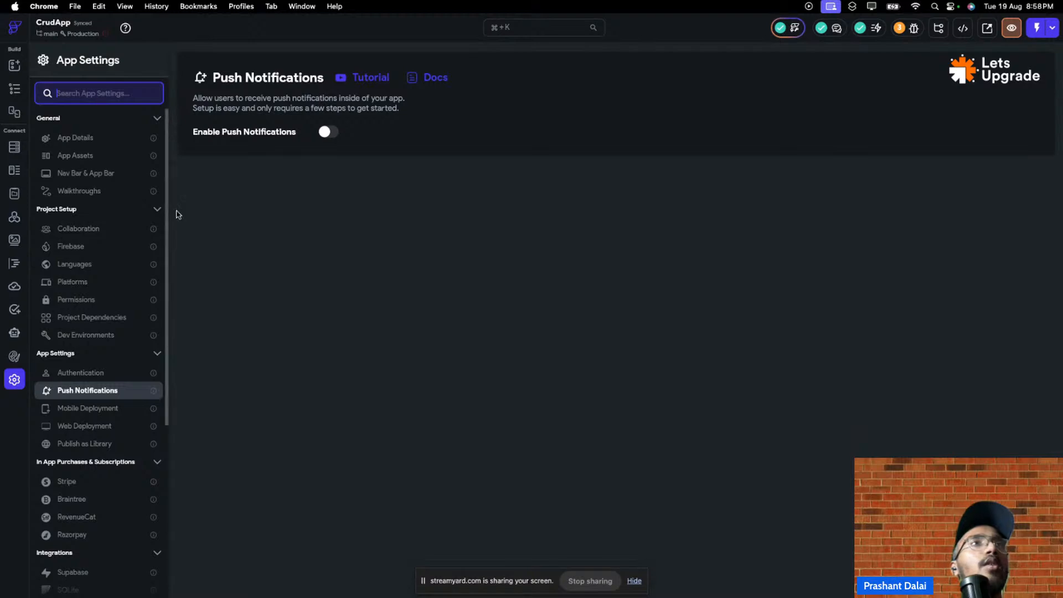
{"action": "scroll", "coordinate": [122, 247], "scroll_direction": "down", "scroll_amount": 3}
{"action": "scroll", "coordinate": [124, 249], "scroll_direction": "up", "scroll_amount": 3}
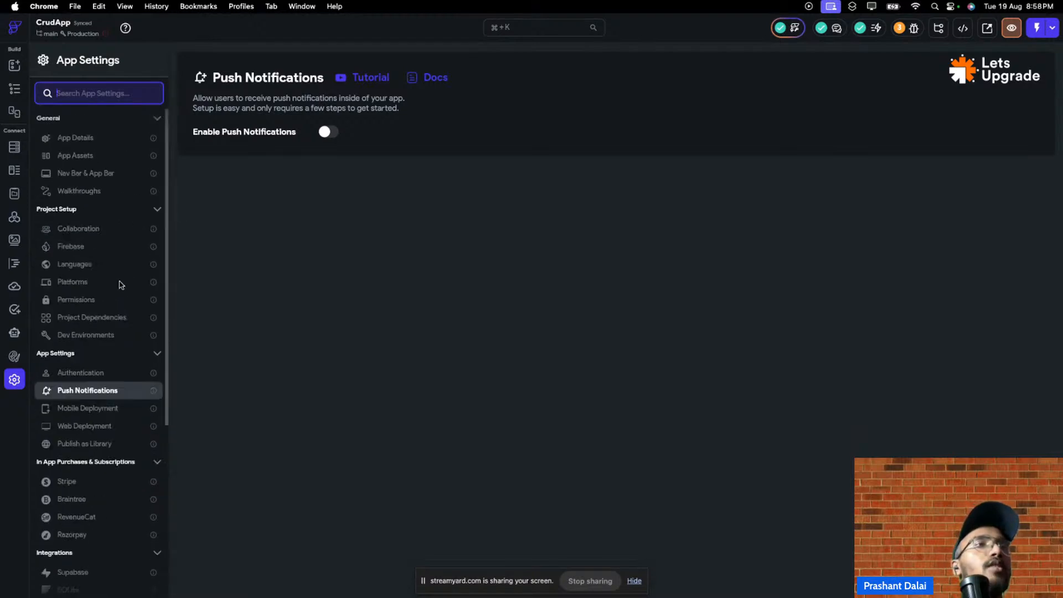
{"action": "left_click", "coordinate": [15, 66]}
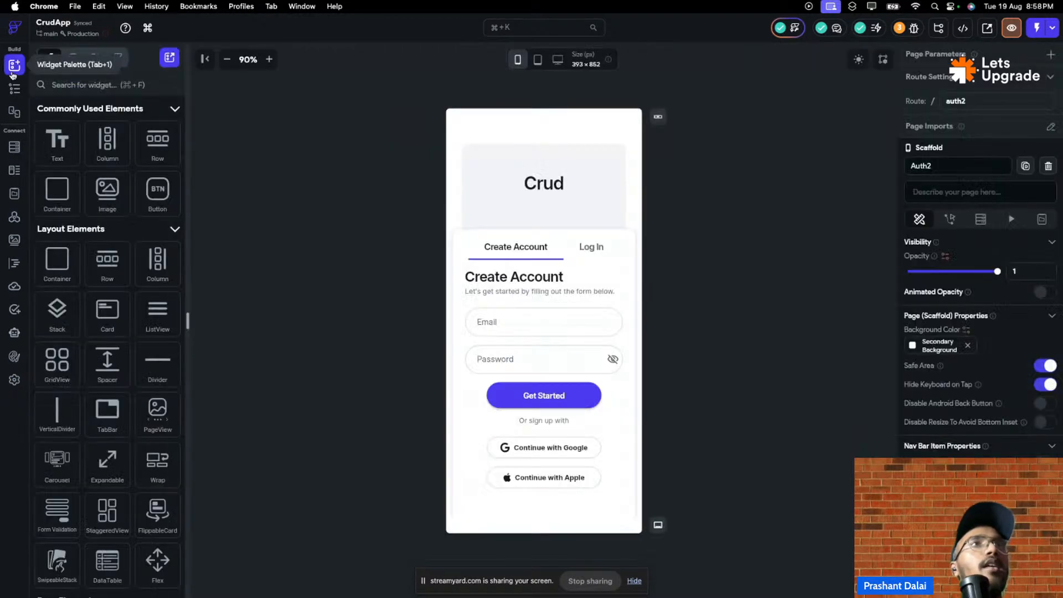
{"action": "left_click", "coordinate": [15, 29]}
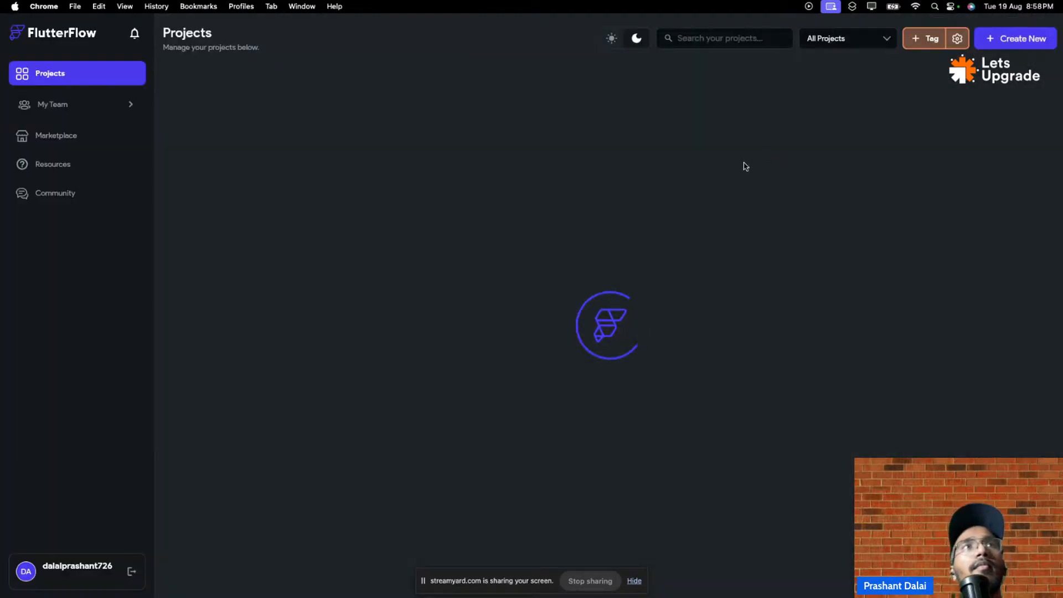
- Start Delete Project from the CrudApp card menu, cancel it, and reopen CrudApp in the editor
{"action": "left_click", "coordinate": [366, 101]}
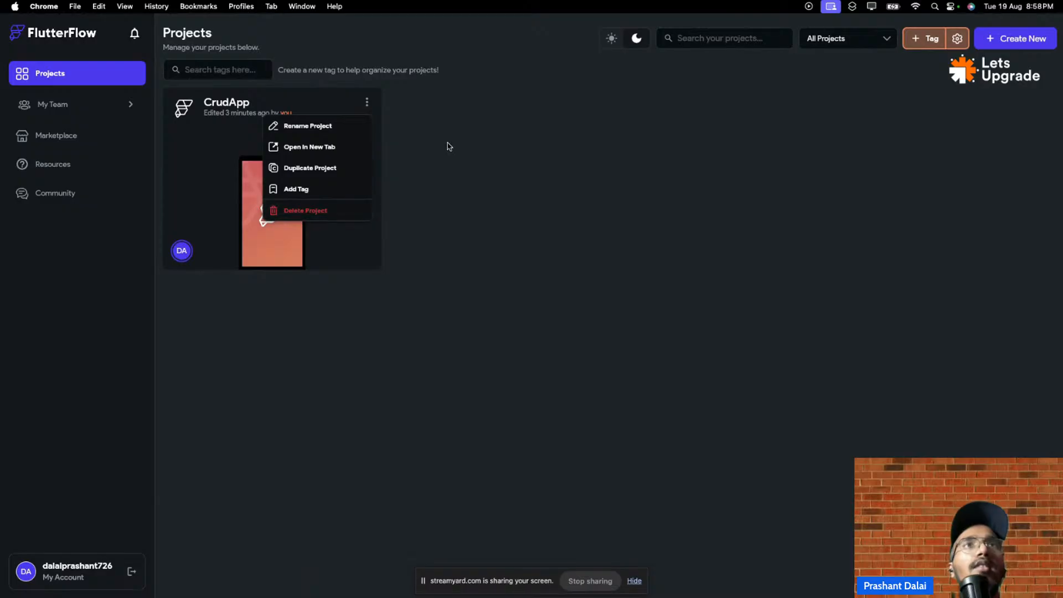
{"action": "left_click", "coordinate": [366, 103]}
{"action": "left_click", "coordinate": [366, 102]}
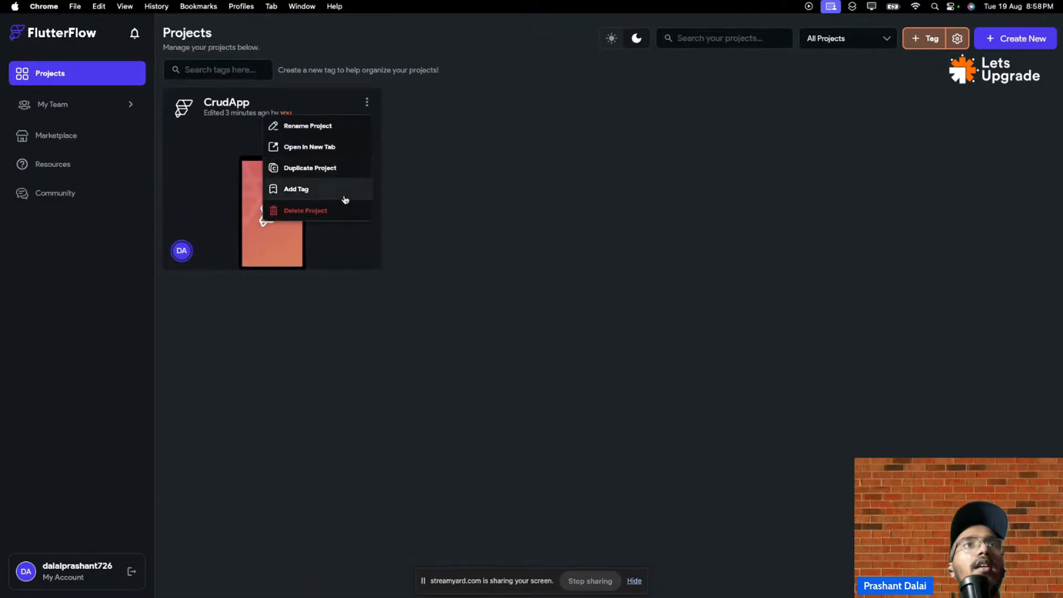
{"action": "left_click", "coordinate": [335, 211]}
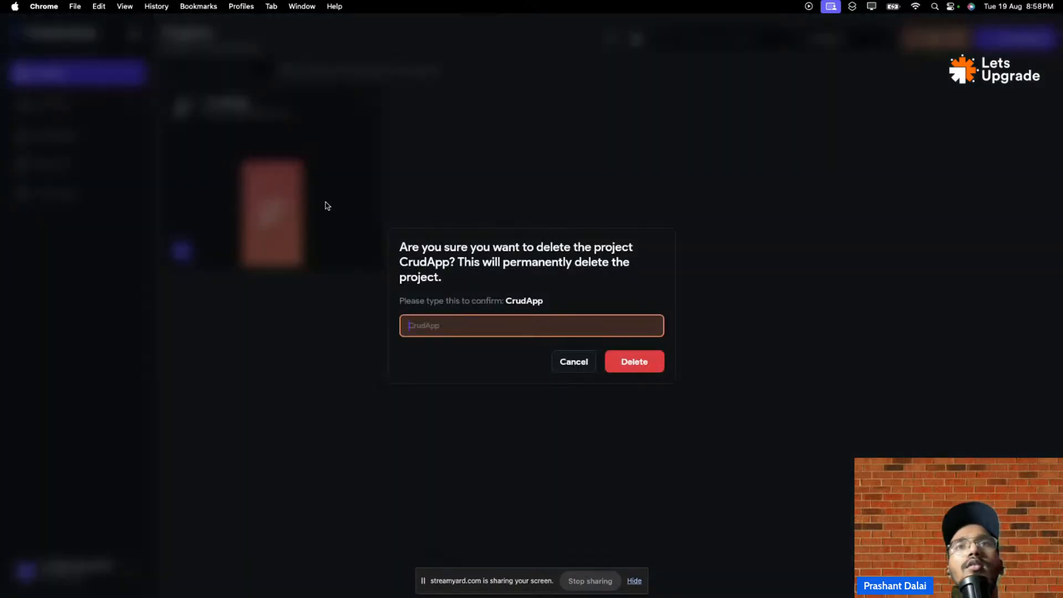
{"action": "left_click", "coordinate": [579, 372]}
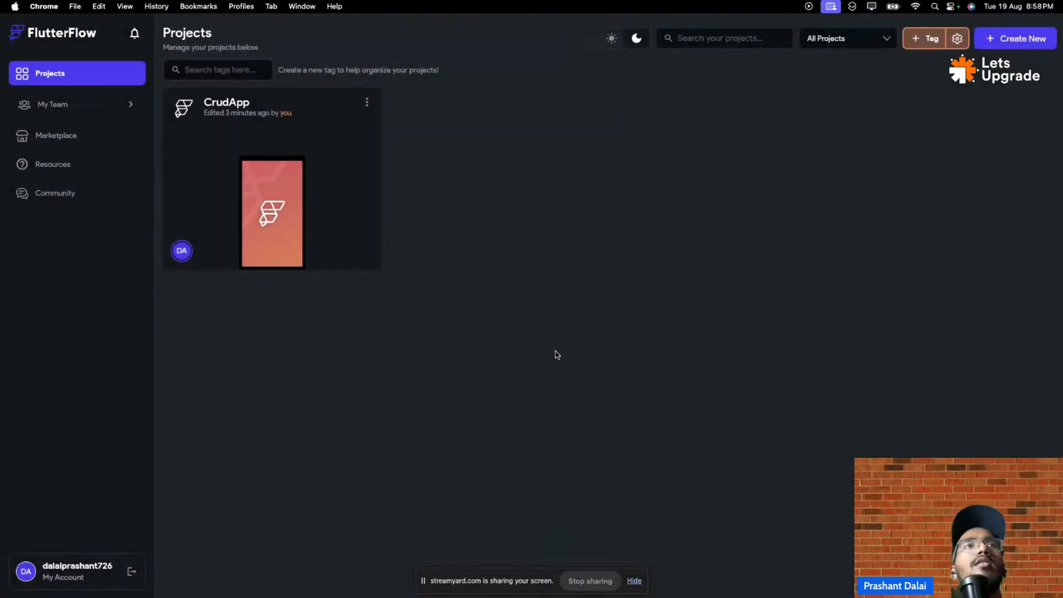
{"action": "left_click", "coordinate": [232, 178]}
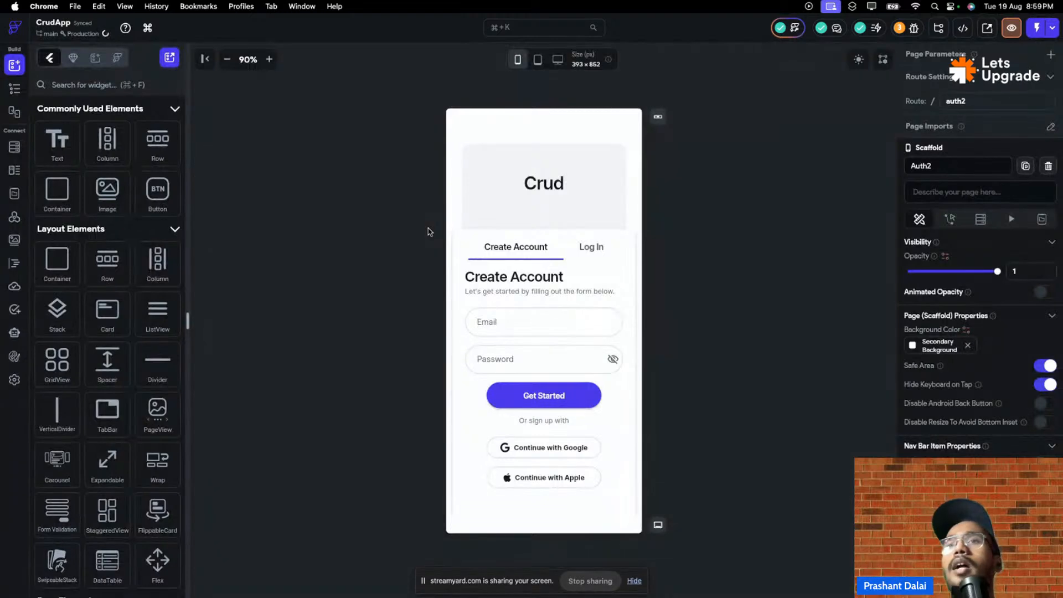
- Go to the CrudApp Firebase console's Project settings from Project Overview
{"action": "mouse_move", "coordinate": [991, 29]}
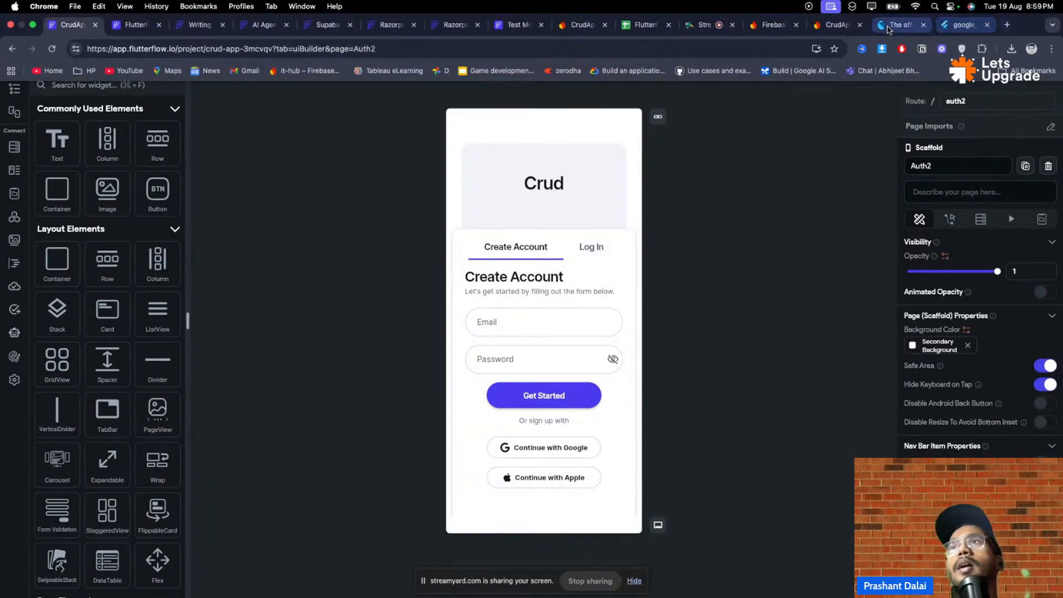
{"action": "left_click", "coordinate": [833, 25]}
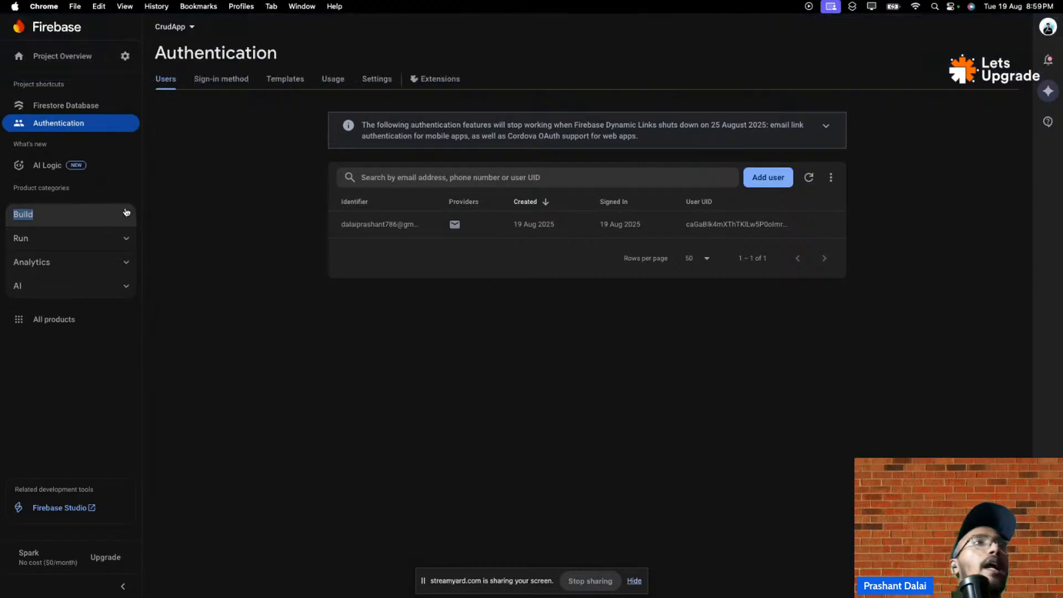
{"action": "left_click", "coordinate": [60, 58]}
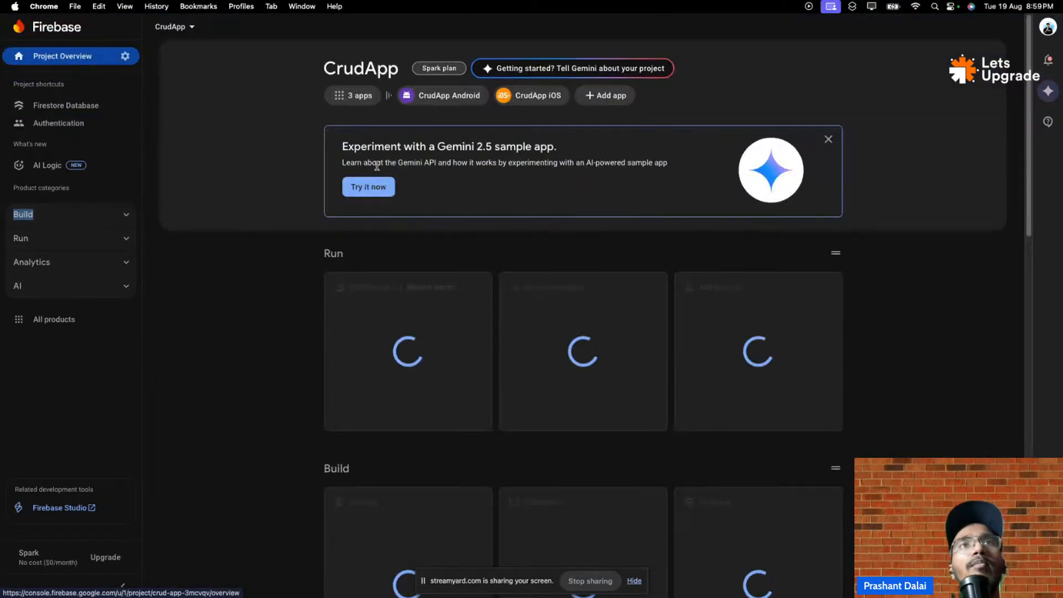
{"action": "left_click", "coordinate": [125, 56]}
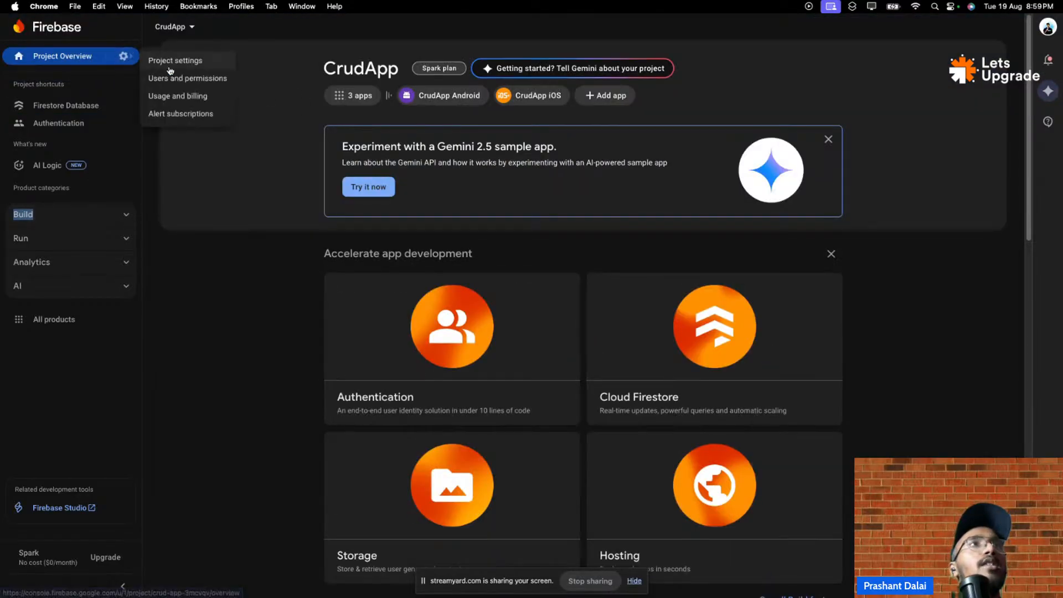
{"action": "left_click", "coordinate": [158, 60]}
{"action": "scroll", "coordinate": [691, 428], "scroll_direction": "down", "scroll_amount": 5}
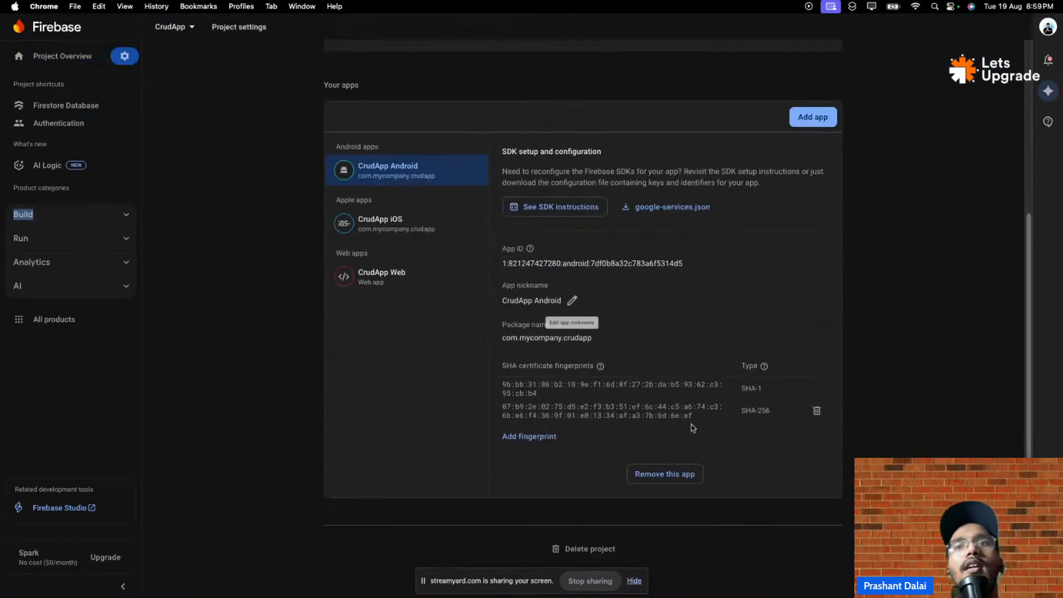
- Delete the Firebase project, ticking all four acknowledgements, including the 30-day restore window
{"action": "left_click", "coordinate": [576, 548]}
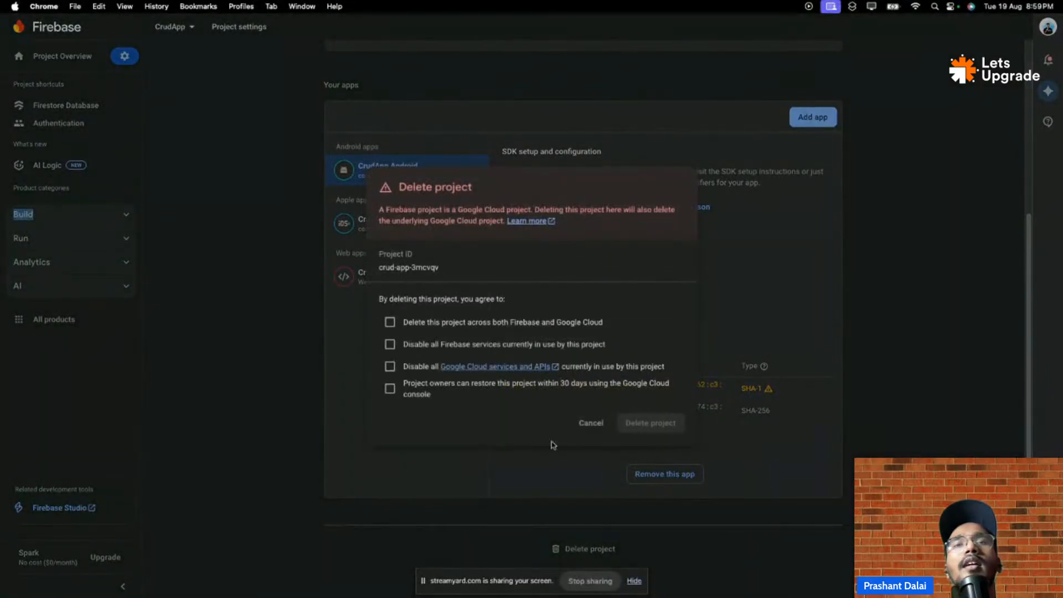
{"action": "left_click", "coordinate": [390, 321]}
{"action": "left_click", "coordinate": [390, 343]}
{"action": "left_click", "coordinate": [389, 366]}
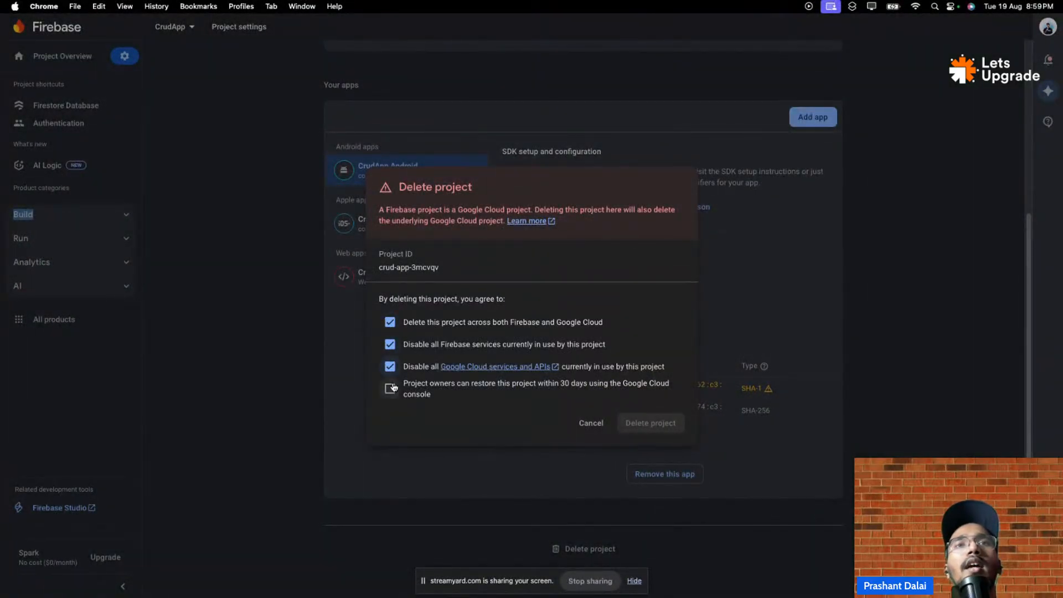
{"action": "left_click", "coordinate": [390, 388]}
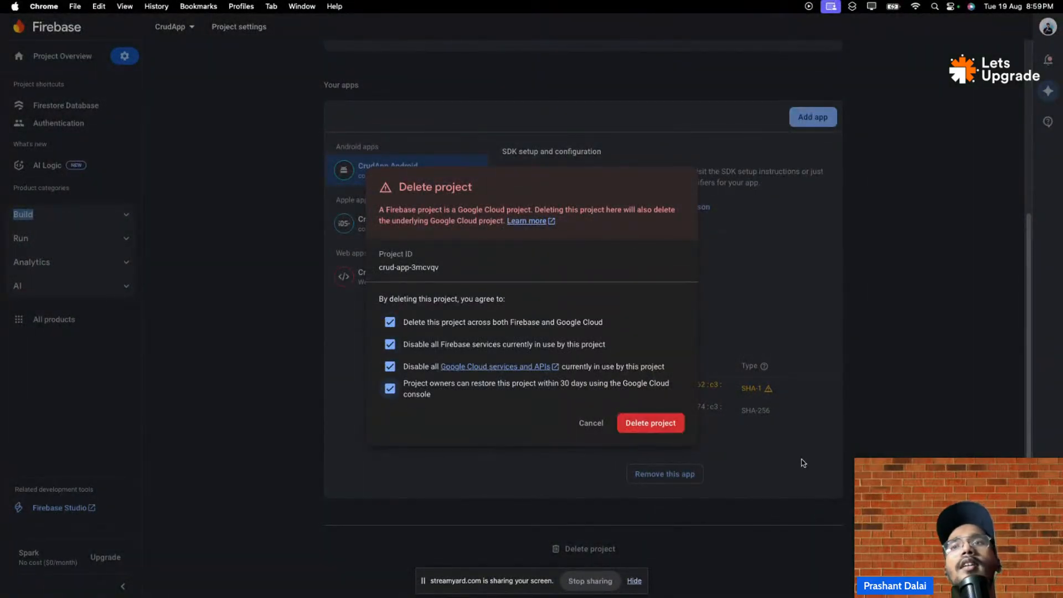
{"action": "left_click", "coordinate": [671, 423]}
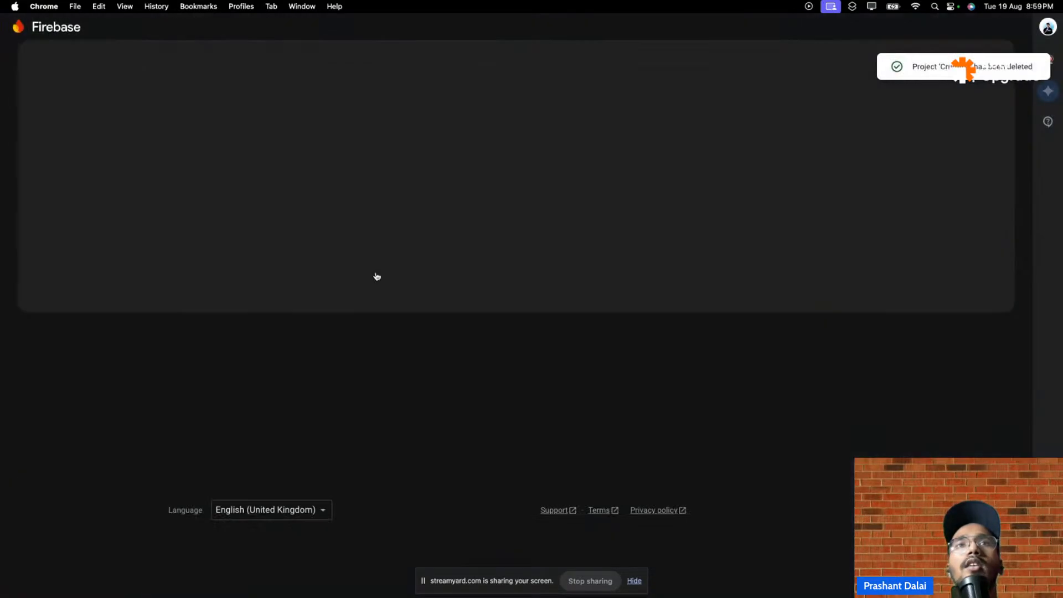
{"action": "mouse_move", "coordinate": [487, 2]}
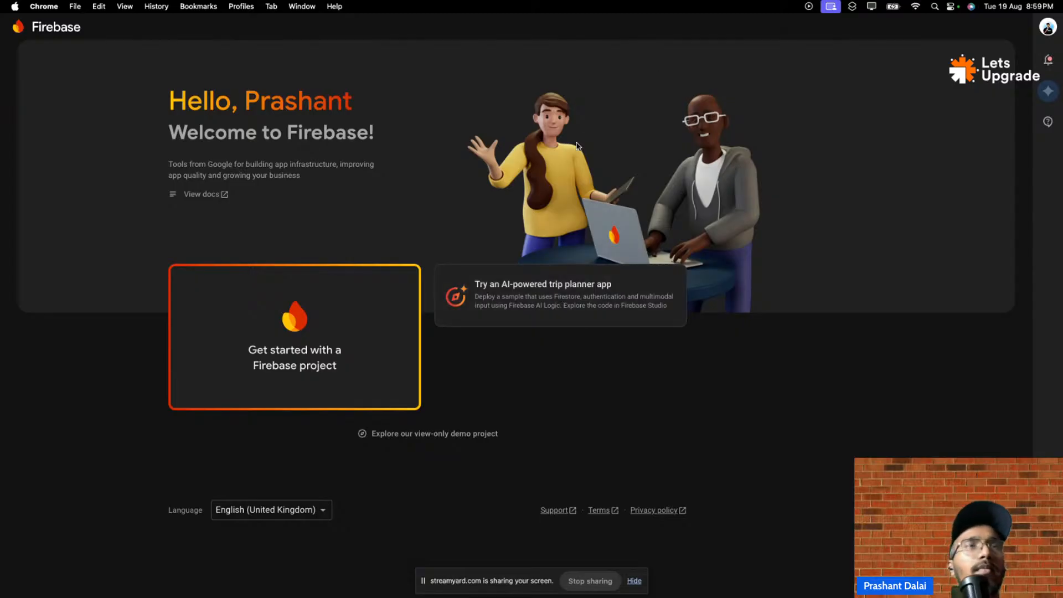
- Close the CrudApp editor tab and return to the 'Day 2 | Flutter Bootcamp' StreamYard studio
{"action": "left_click", "coordinate": [136, 25]}
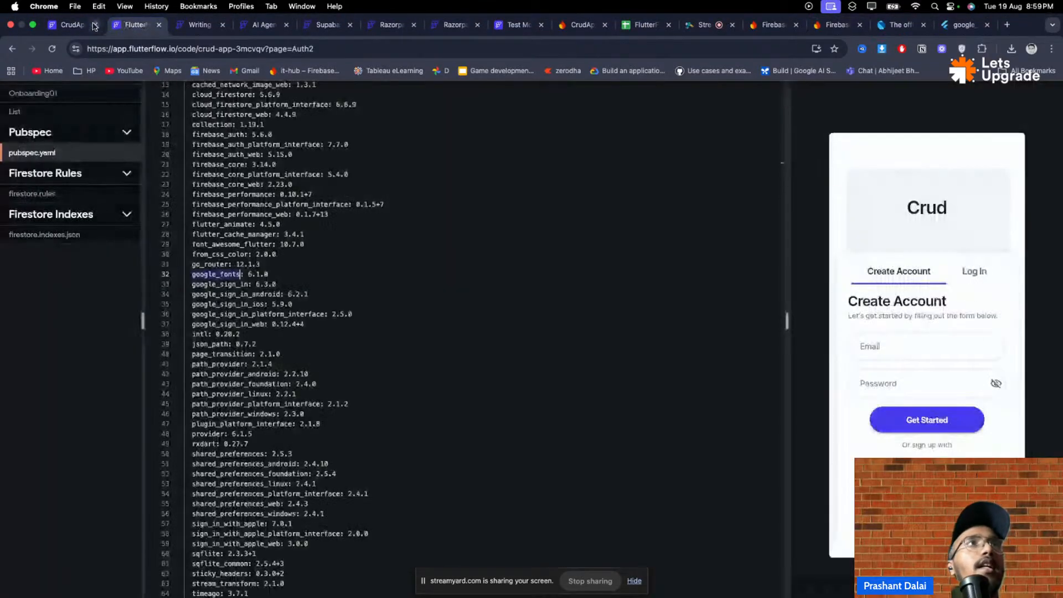
{"action": "left_click", "coordinate": [80, 25]}
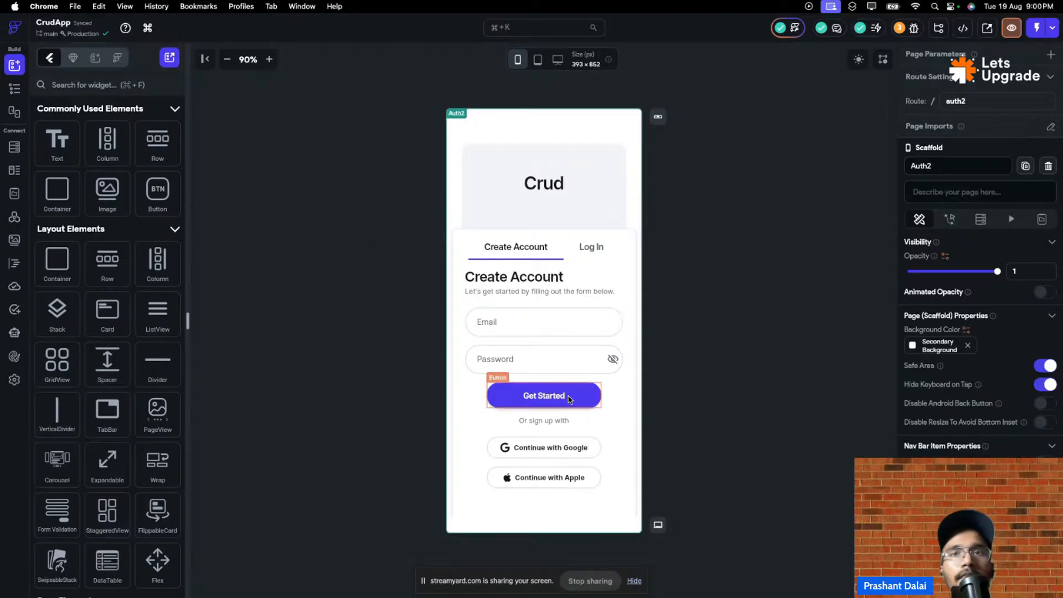
{"action": "mouse_move", "coordinate": [352, 19]}
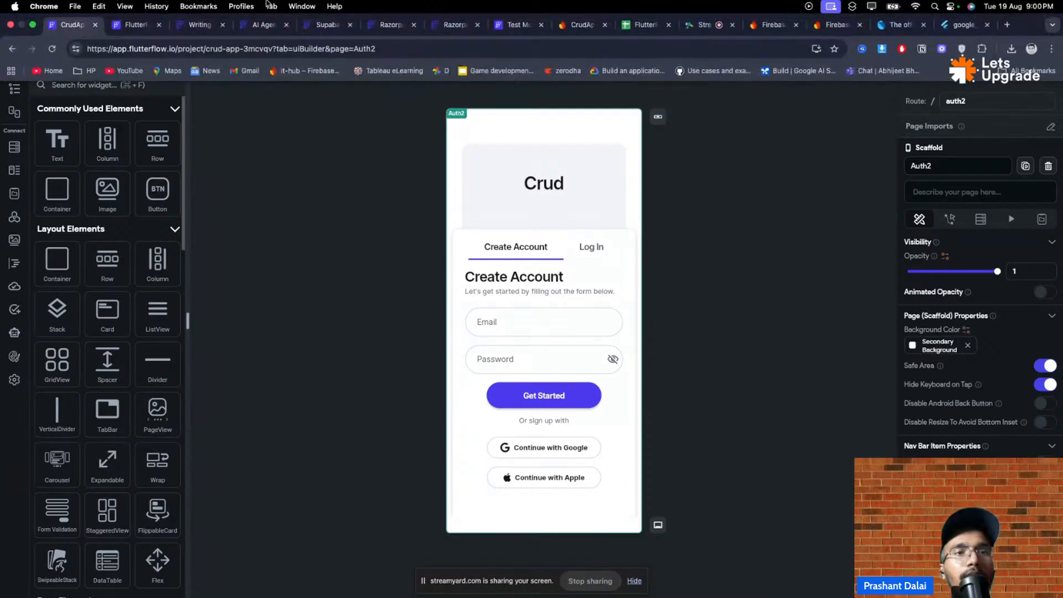
{"action": "left_click", "coordinate": [95, 26]}
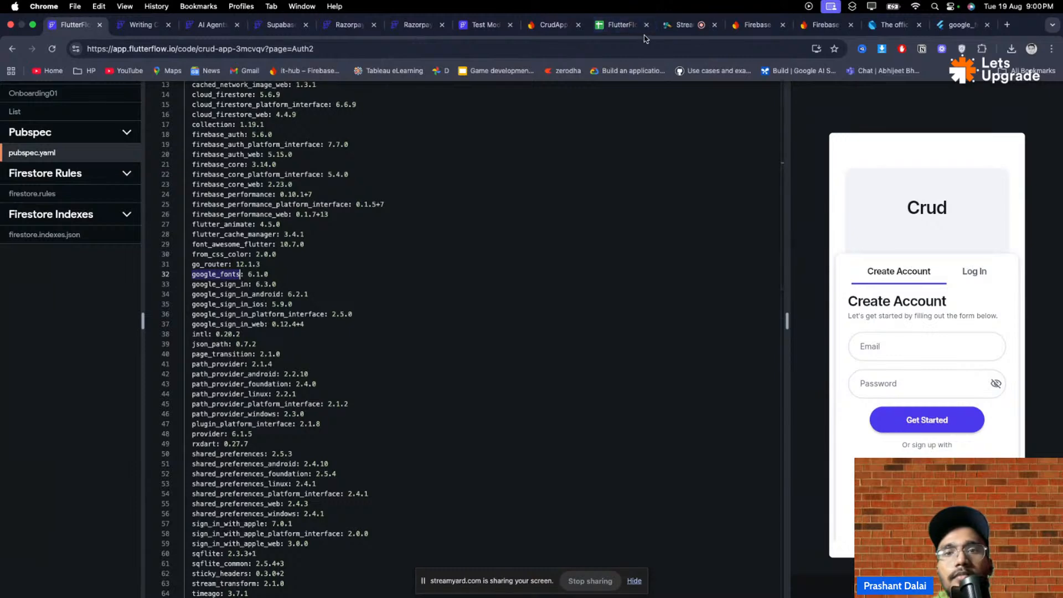
{"action": "left_click", "coordinate": [679, 24]}
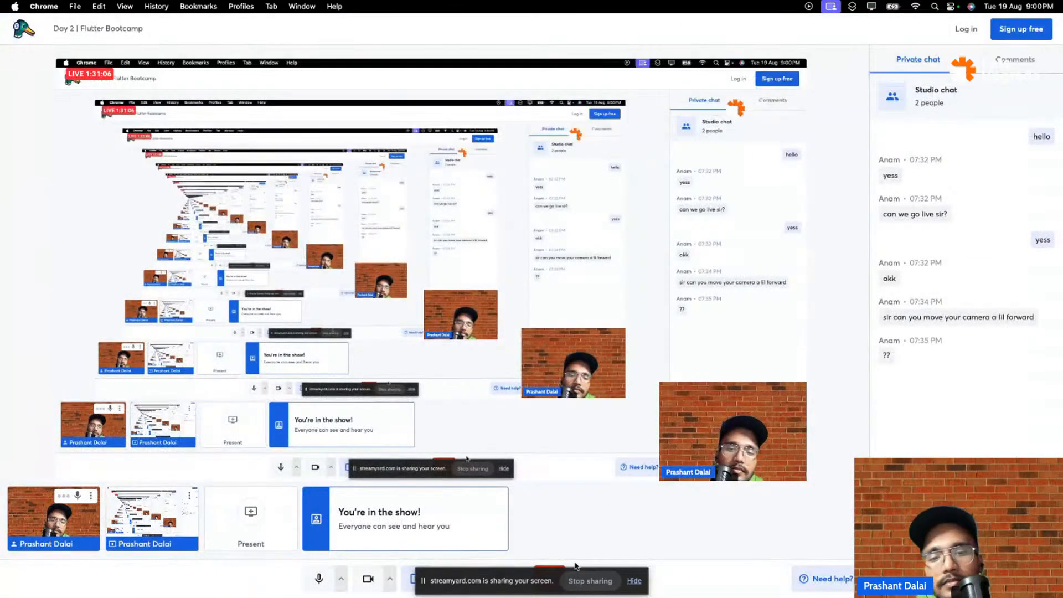